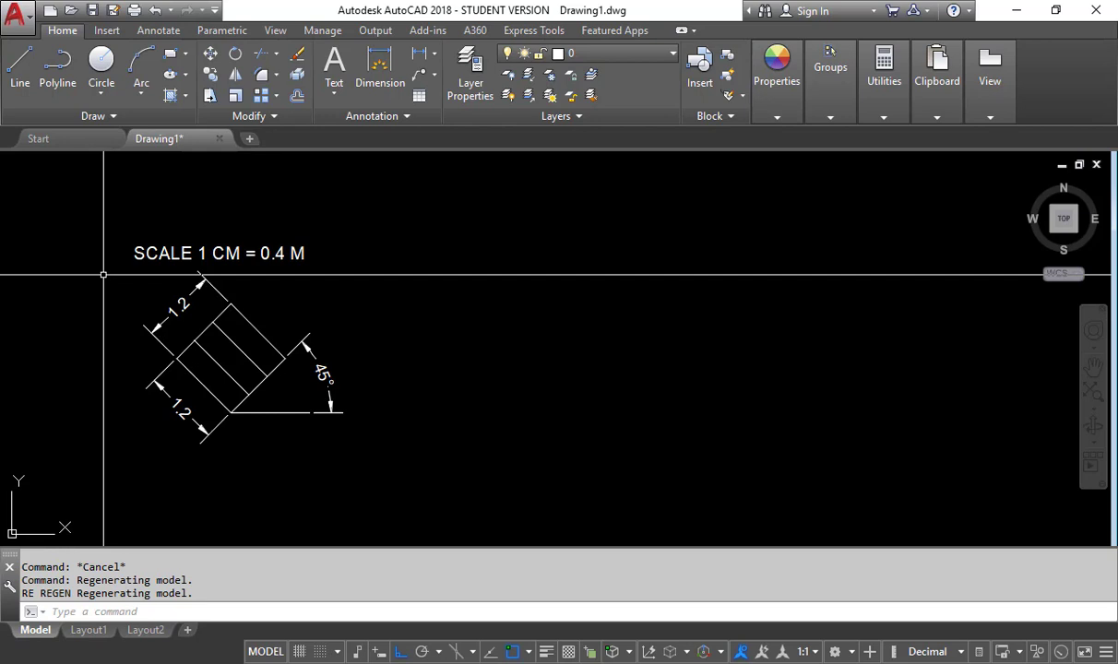
Draw a long horizontal line for the picture plane in the empty area away from the dimensioned reference plan.
scroll(118, 352, "up", 2)
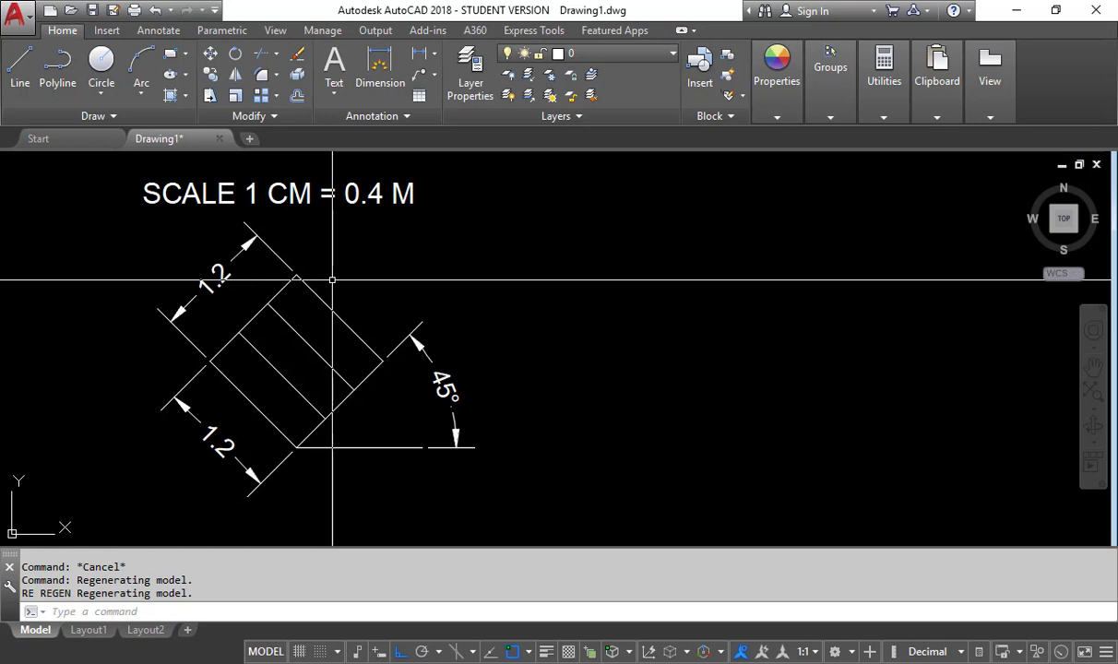
scroll(369, 271, "up", 5)
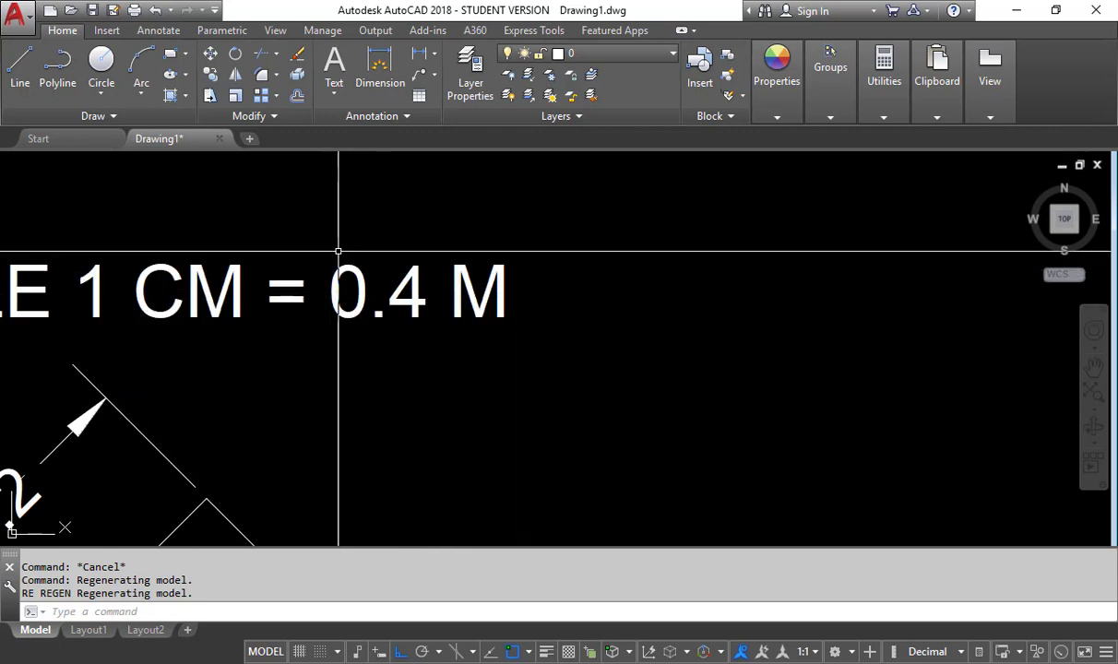
scroll(337, 251, "down", 5)
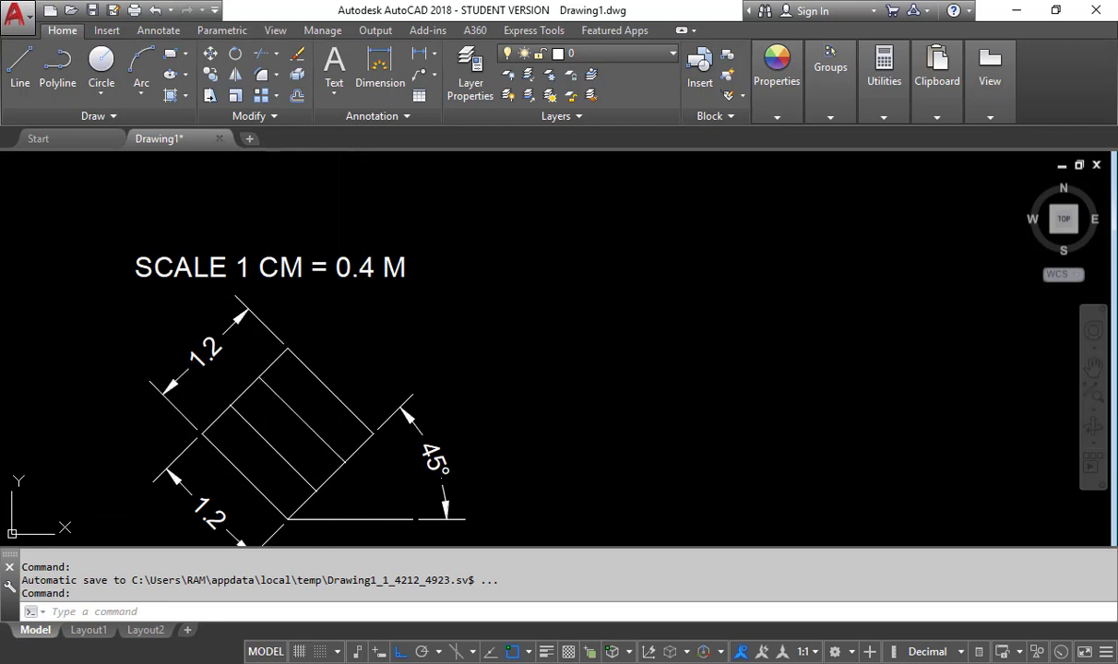
scroll(562, 334, "down", 10)
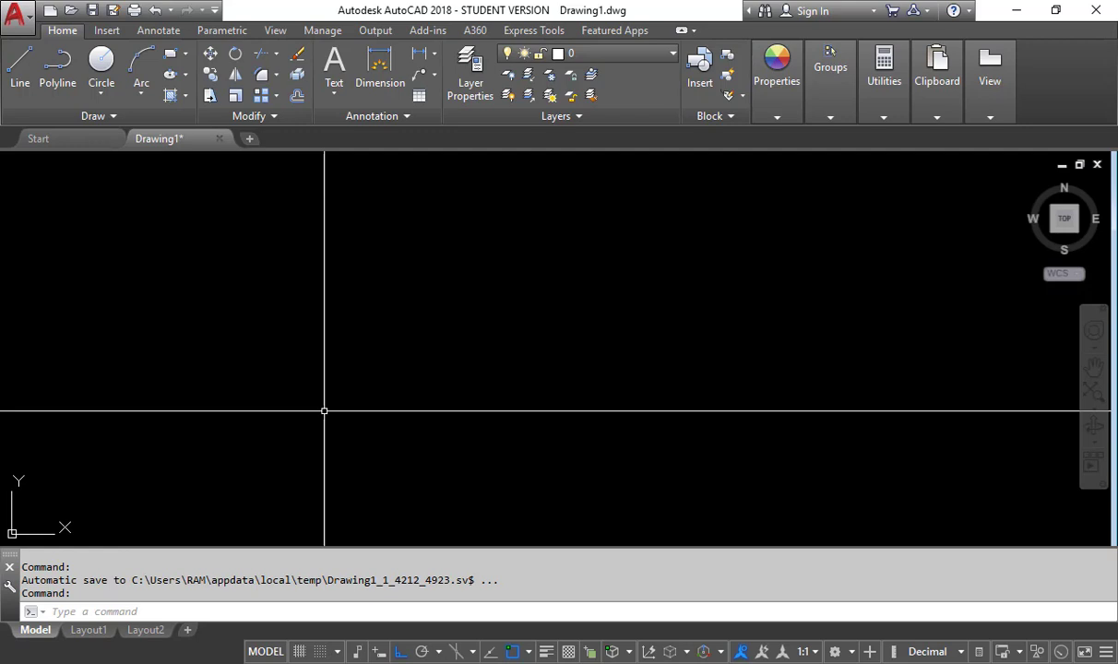
type("L")
key("Return")
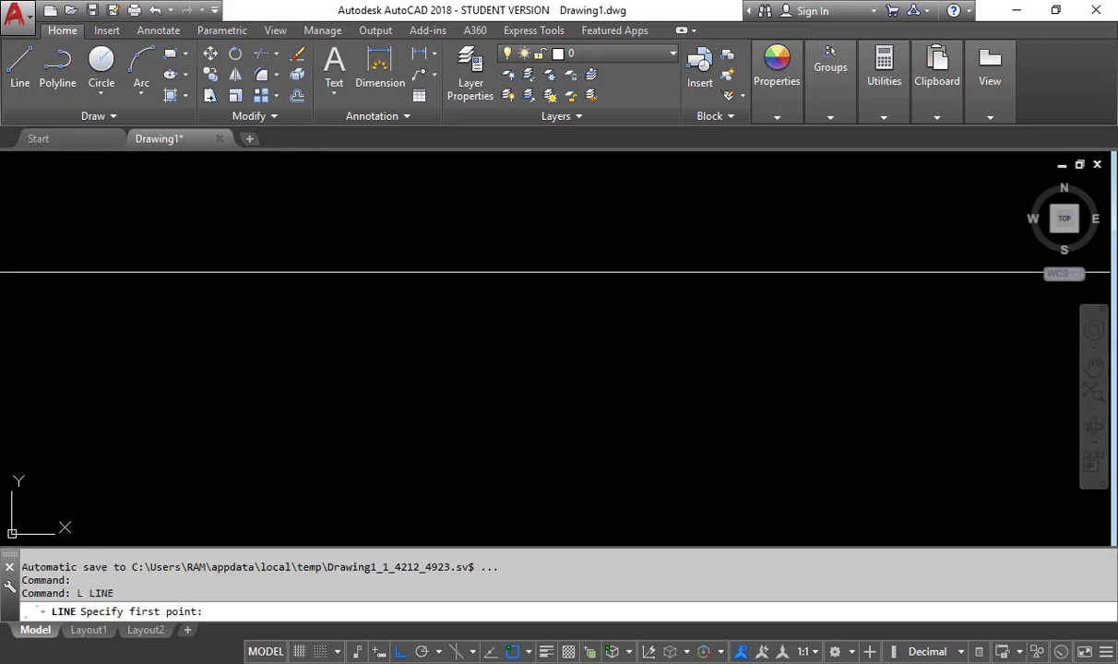
left_click(115, 259)
left_click(905, 263)
key("Return")
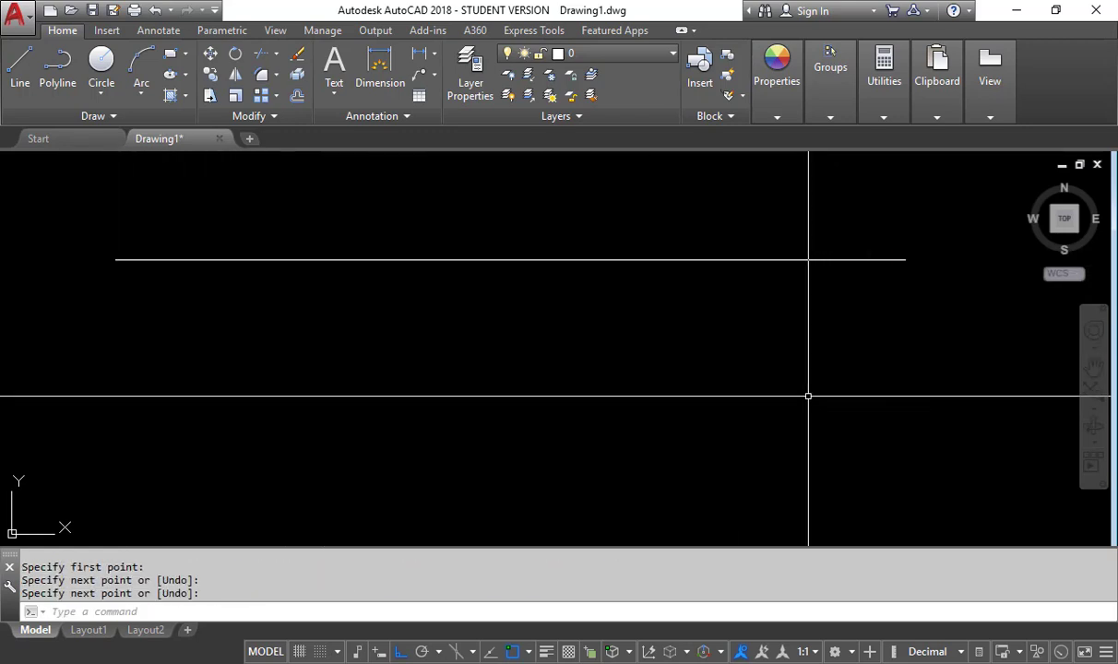
left_click(688, 311)
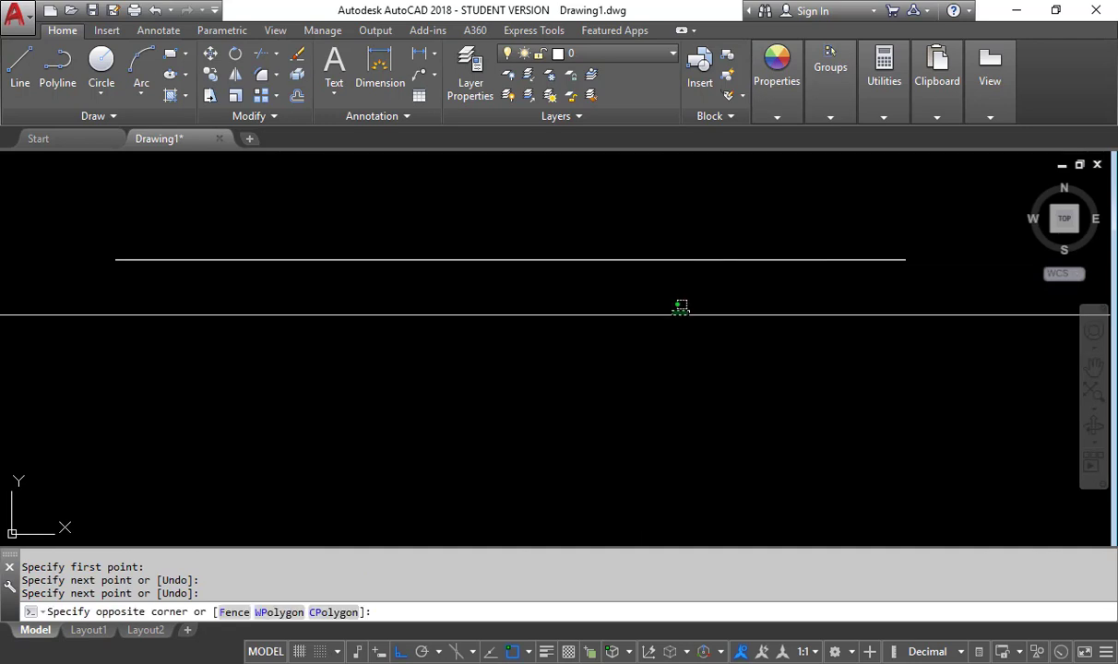
left_click(672, 314)
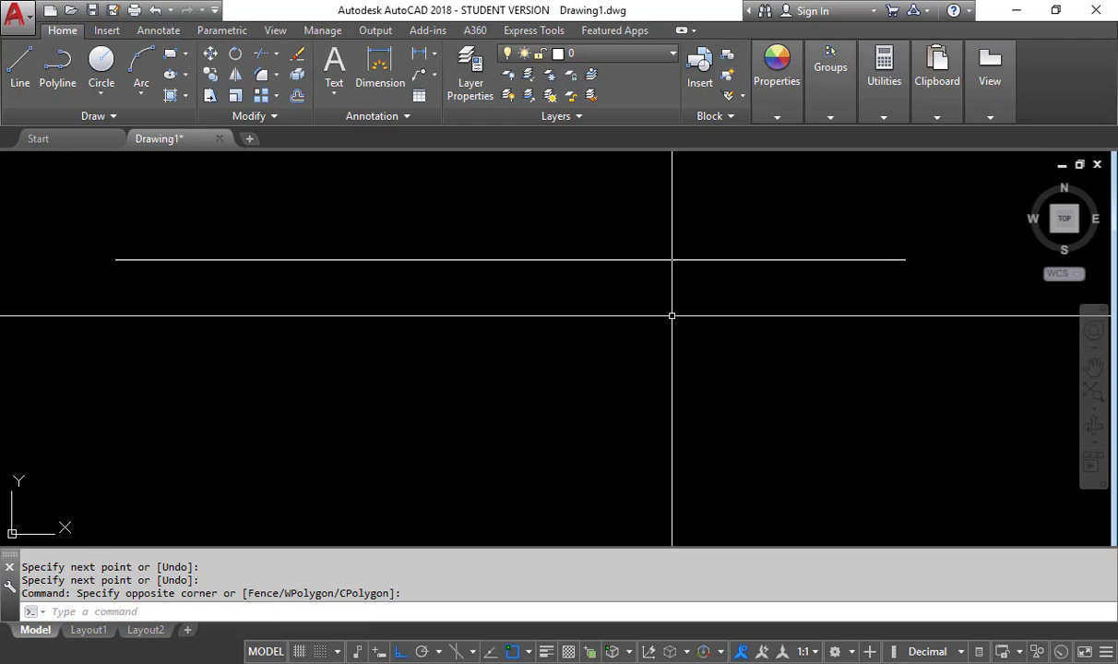
With Ortho off, draw a 3-unit line at 135° from a point near the middle of the picture plane line.
scroll(635, 259, "down", 6)
scroll(412, 291, "up", 8)
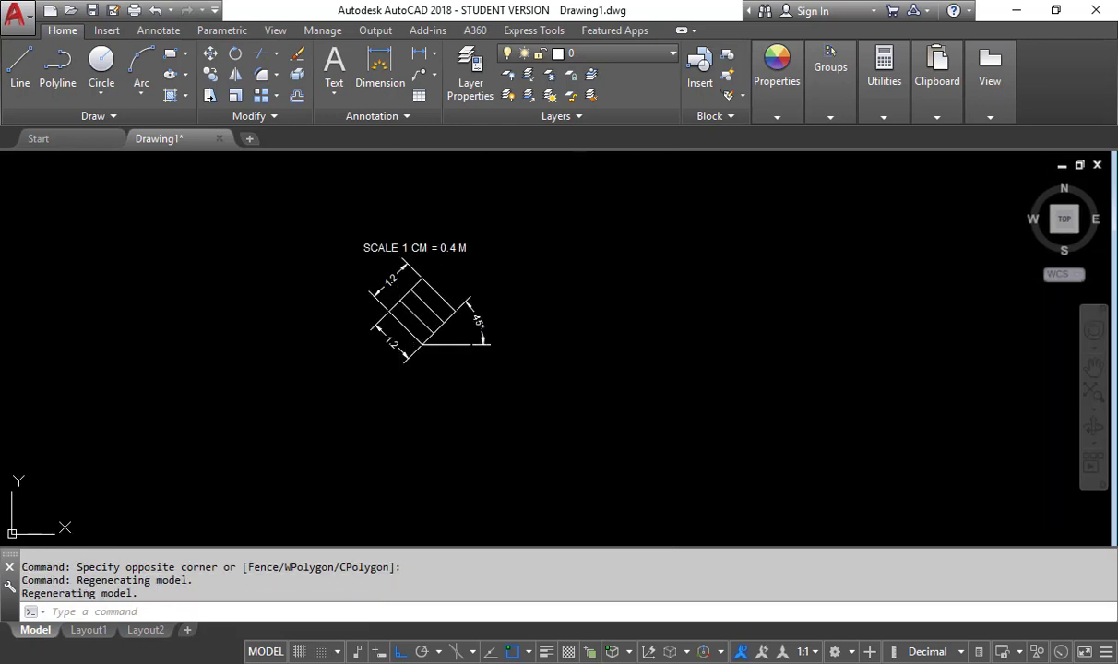
scroll(364, 358, "down", 6)
scroll(563, 348, "up", 6)
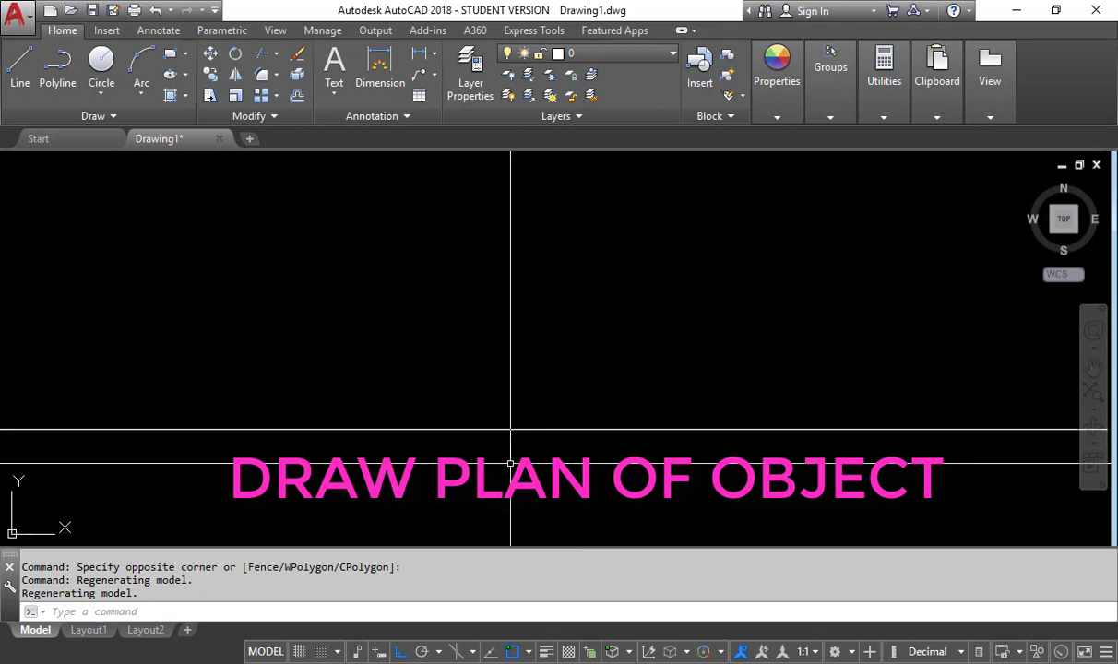
key("Return")
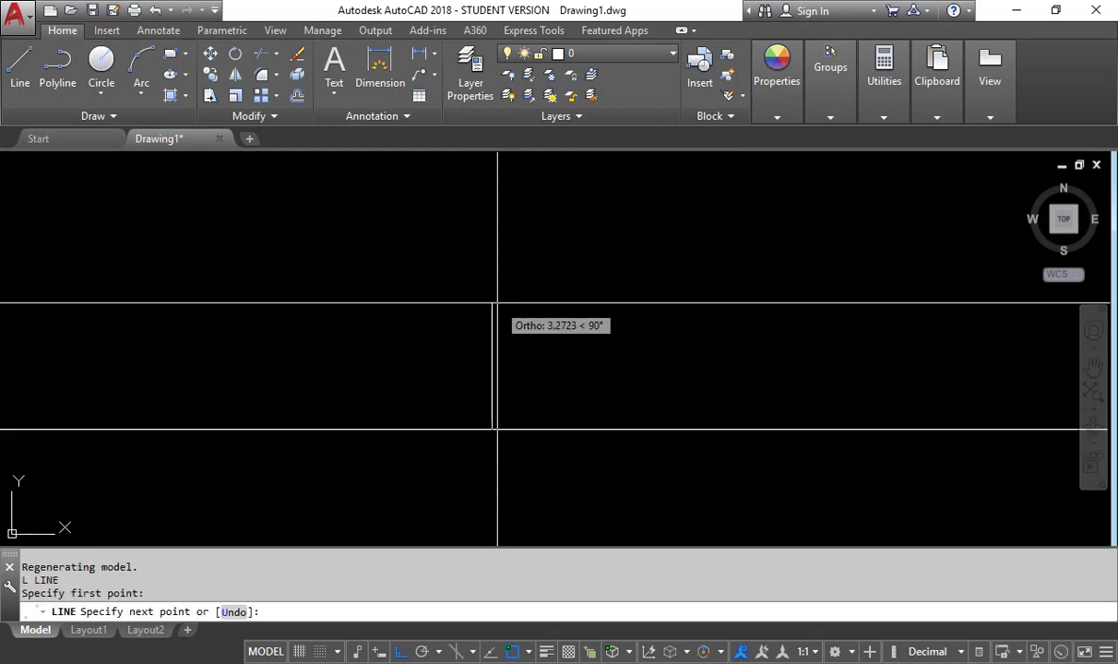
key("F8")
scroll(614, 255, "down", 10)
scroll(487, 308, "up", 13)
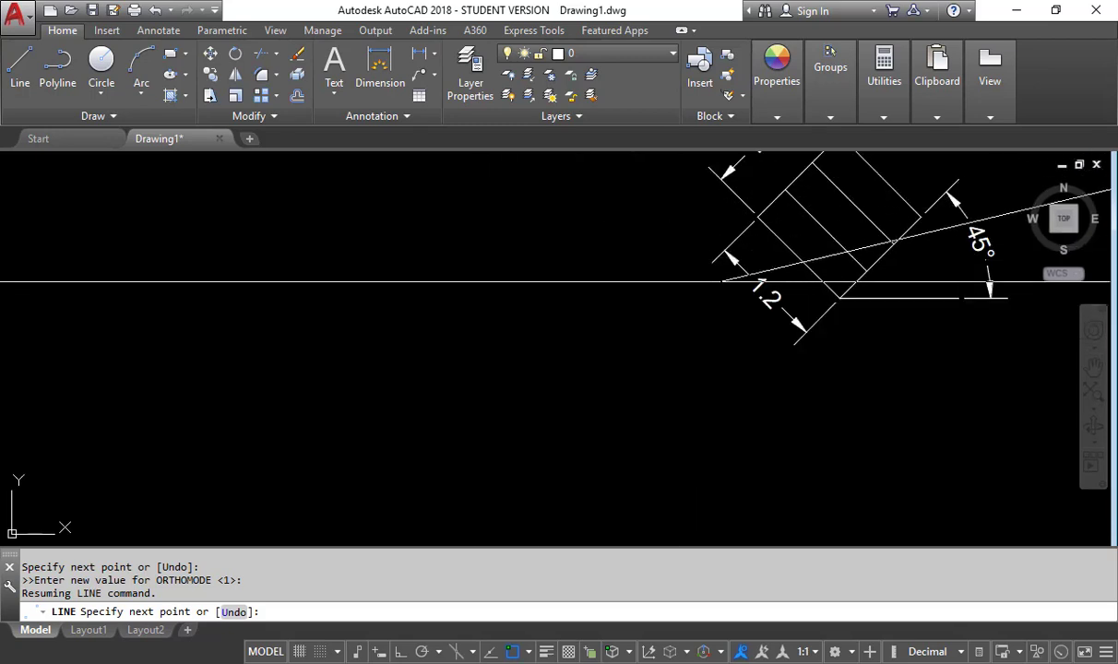
scroll(385, 436, "down", 2)
middle_click_drag(685, 269, 470, 387)
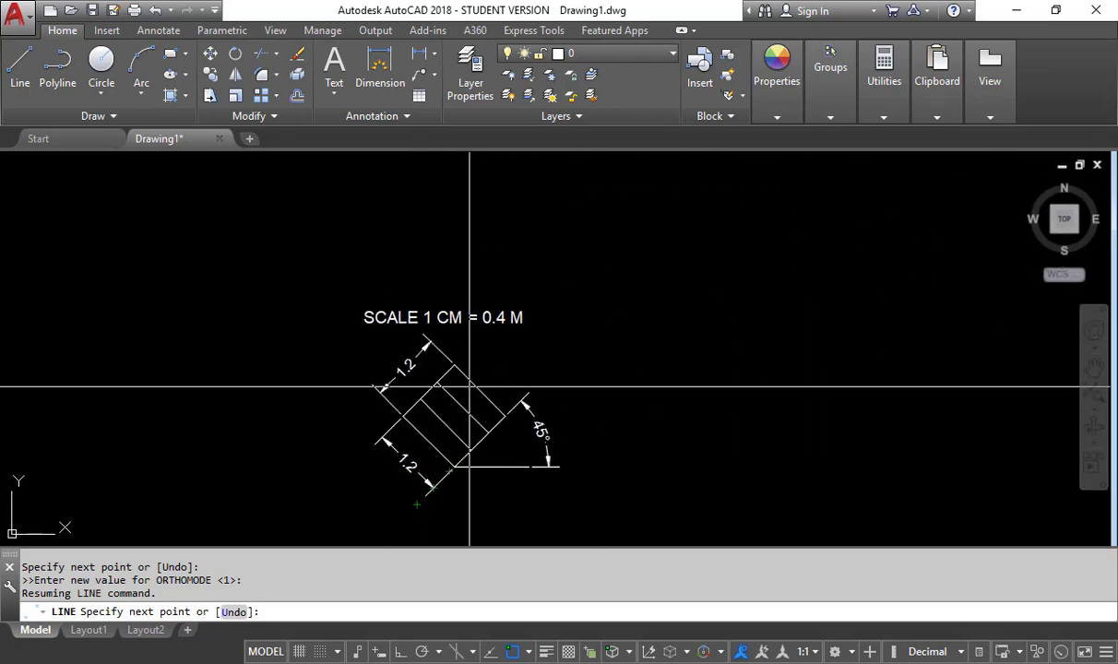
scroll(334, 403, "down", 8)
scroll(559, 346, "up", 6)
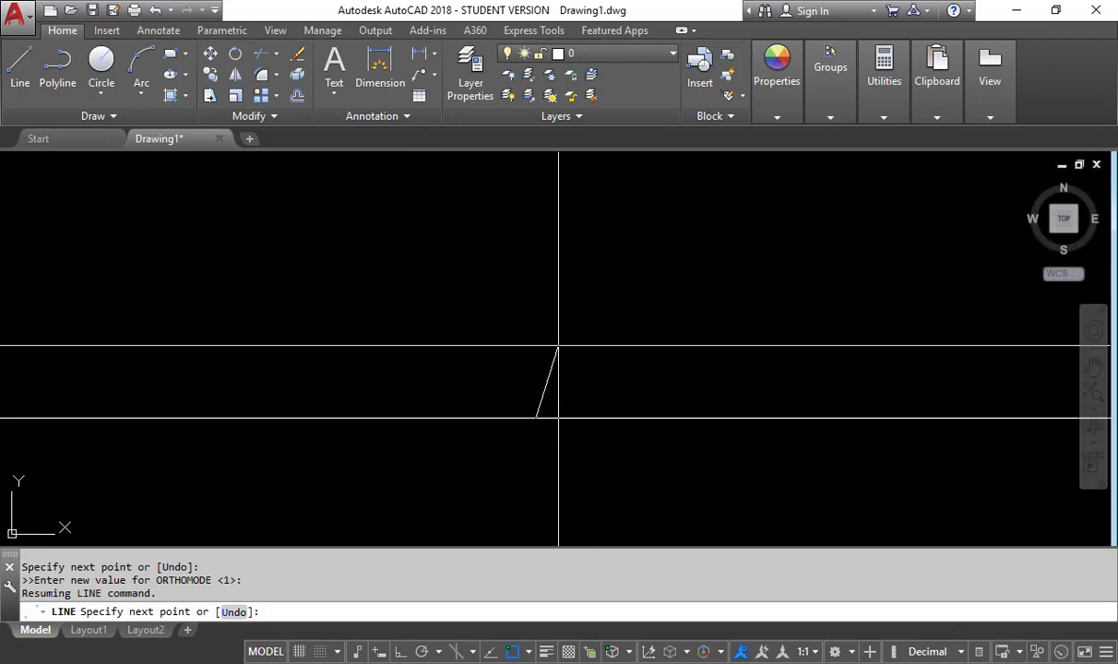
scroll(558, 346, "down", 5)
scroll(521, 334, "up", 6)
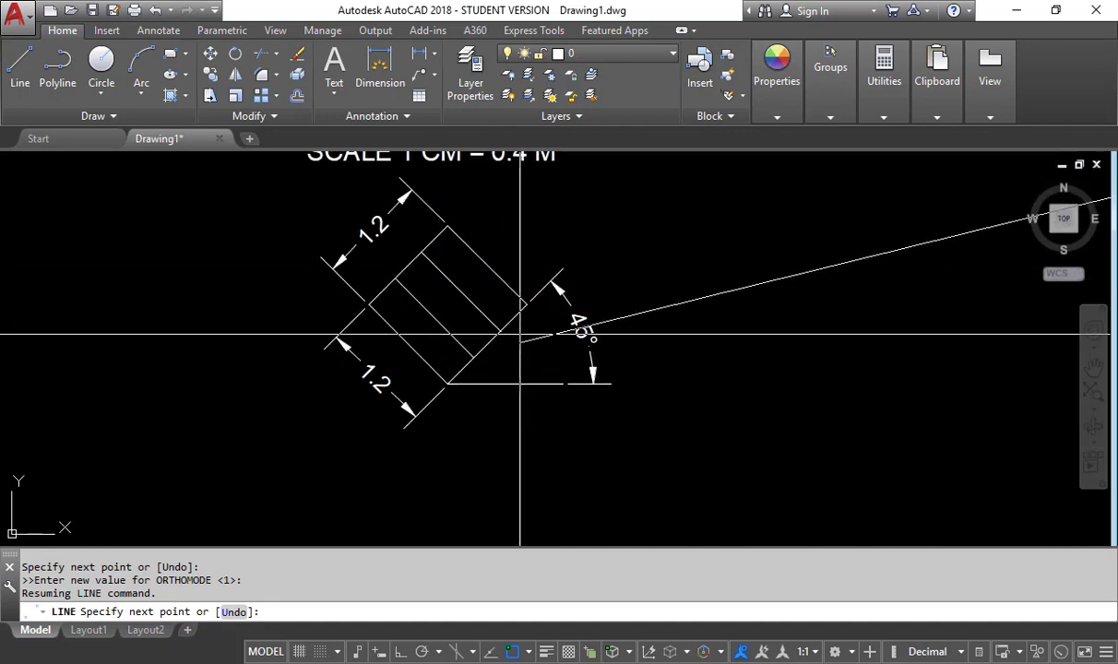
scroll(578, 375, "down", 5)
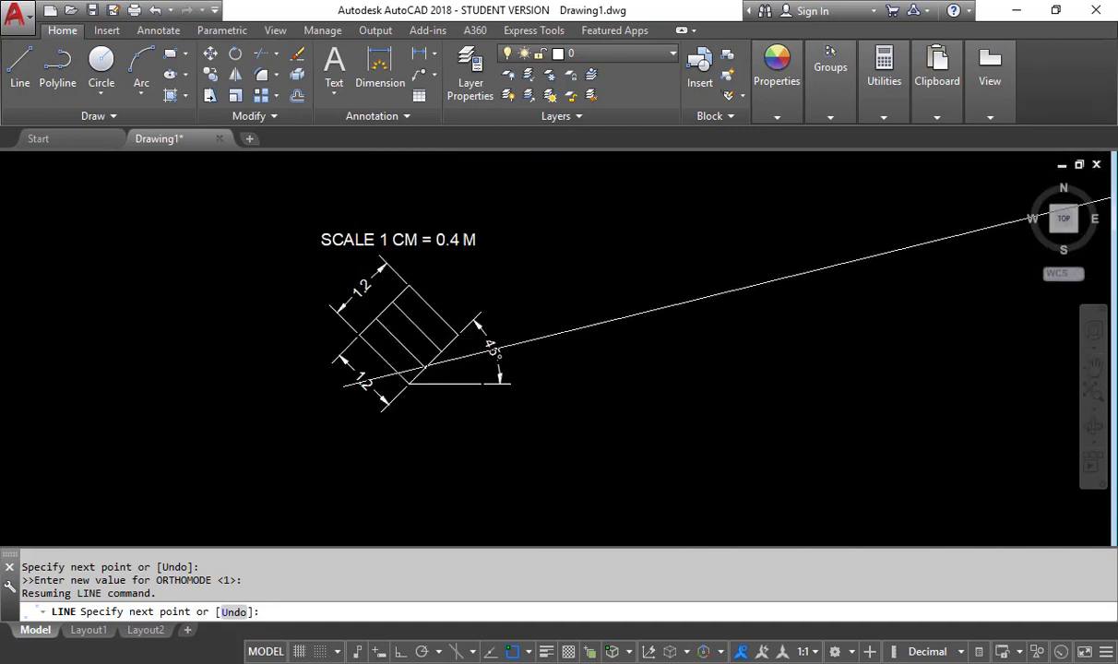
scroll(728, 233, "up", 6)
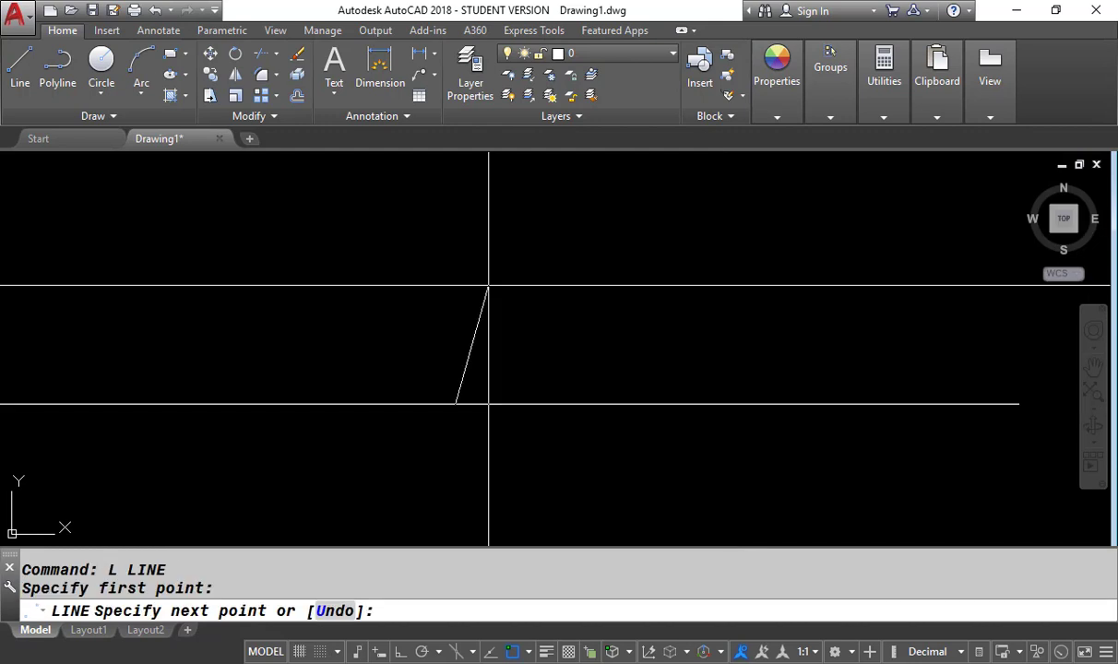
scroll(489, 286, "up", 1)
scroll(521, 224, "down", 5)
scroll(436, 249, "up", 6)
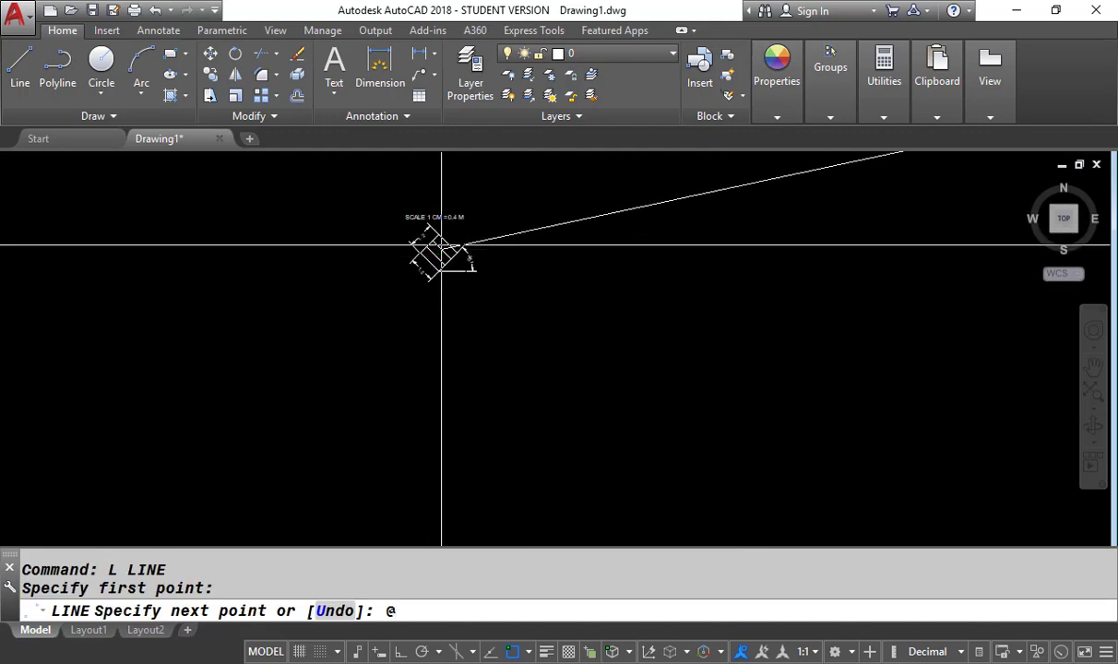
scroll(427, 381, "down", 4)
scroll(313, 379, "up", 6)
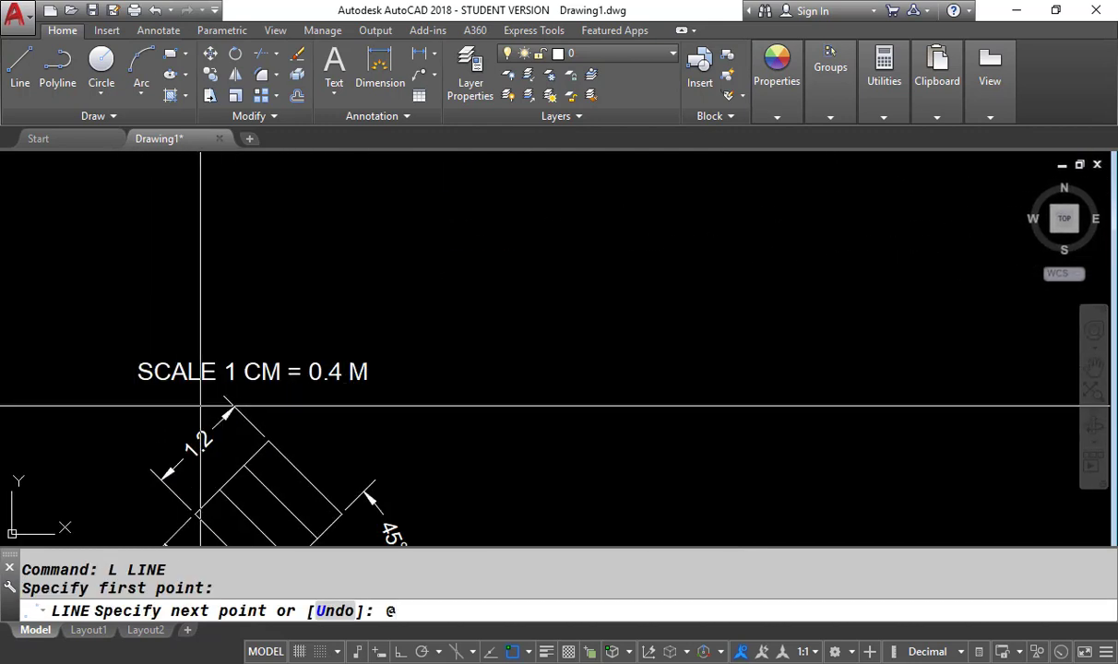
scroll(175, 379, "down", 3)
scroll(496, 338, "up", 8)
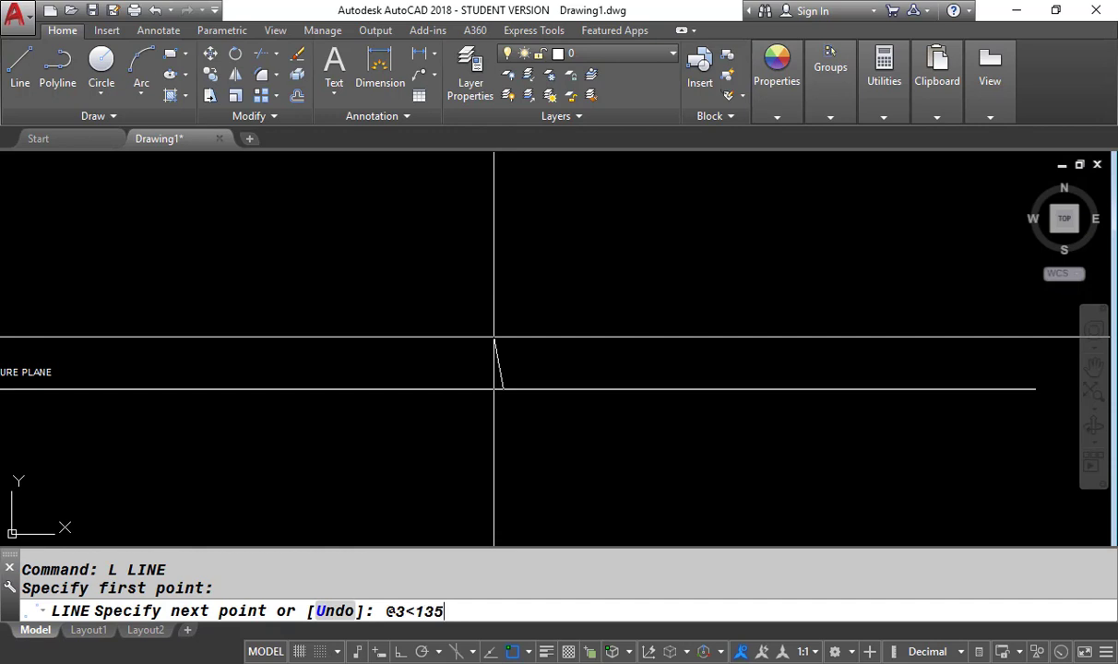
key("Return")
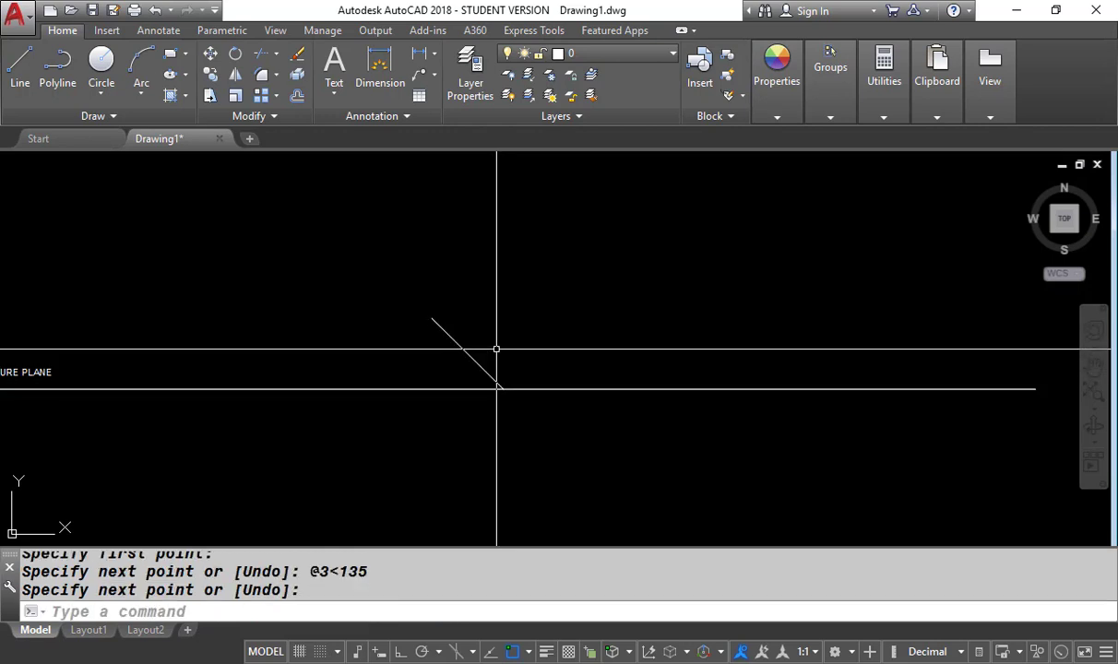
Draw a 3-unit line at 45° from the point where the 135° line meets the picture plane line.
type("L")
key("Return")
left_click(503, 388)
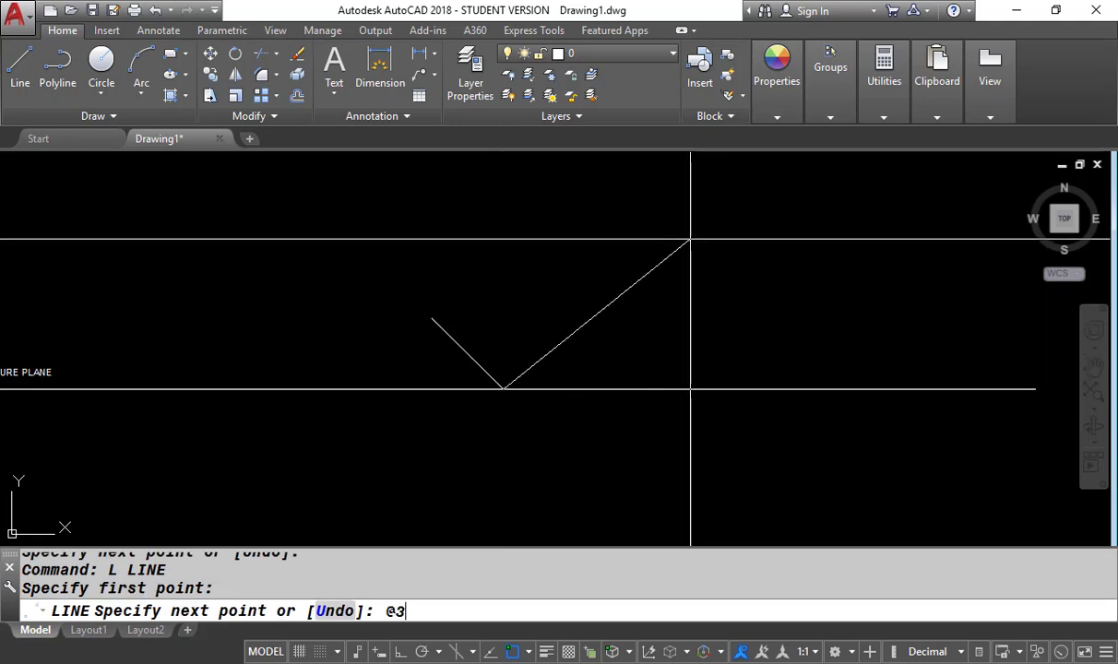
key("Return")
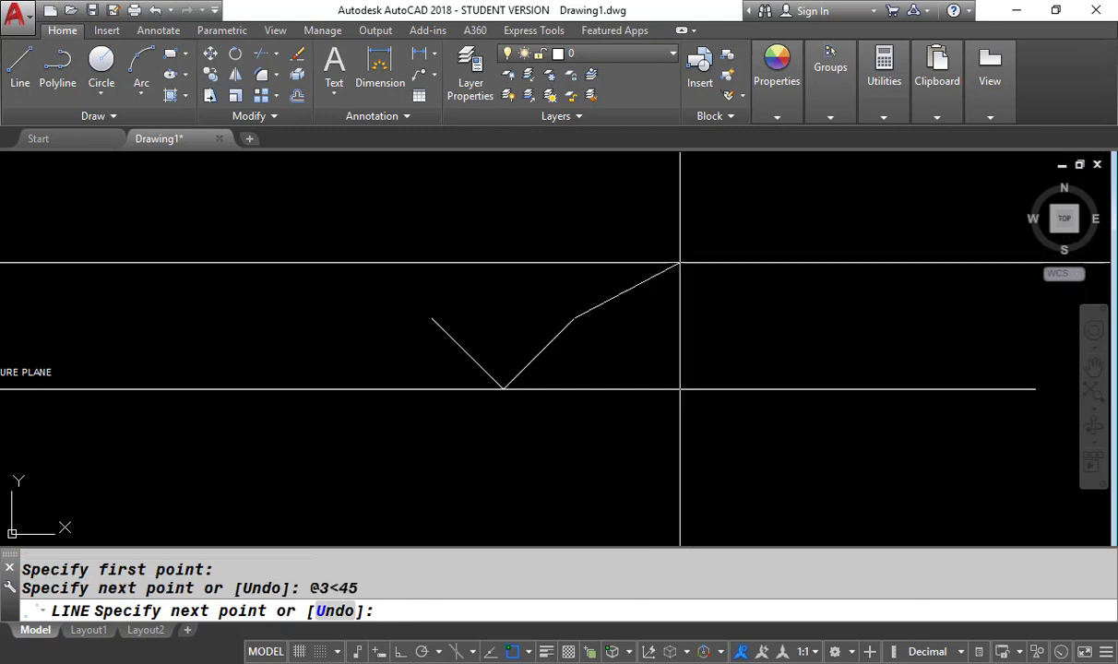
key("Return")
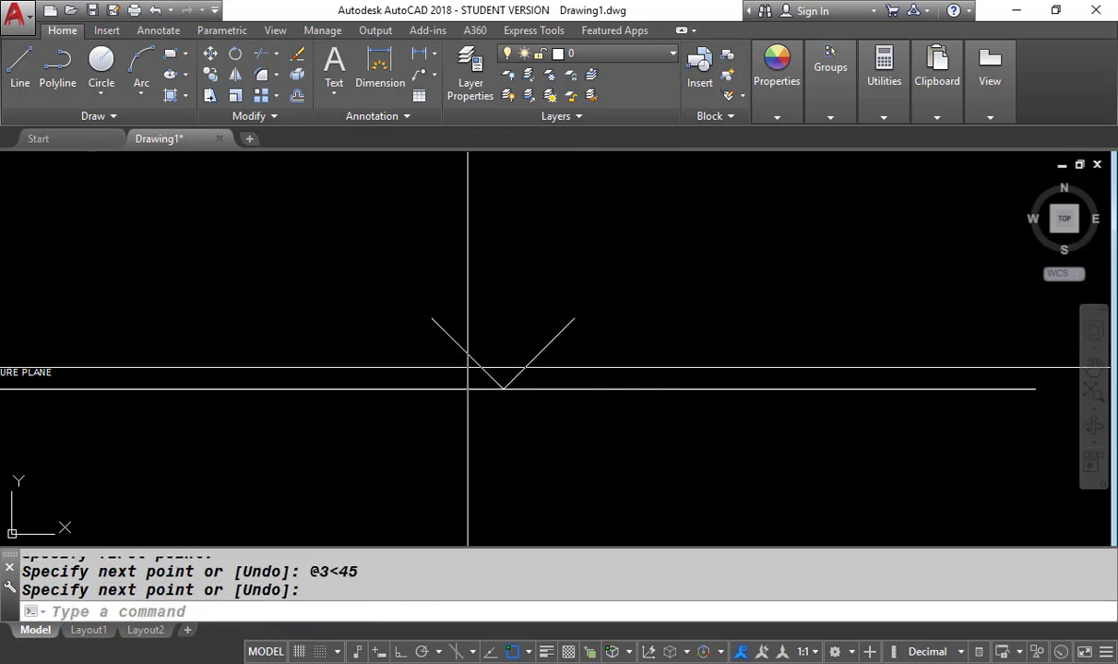
Copy the 135° line from its lower endpoint to the upper endpoint of the 45° line.
left_click(467, 369)
left_click(443, 330)
scroll(582, 314, "up", 2)
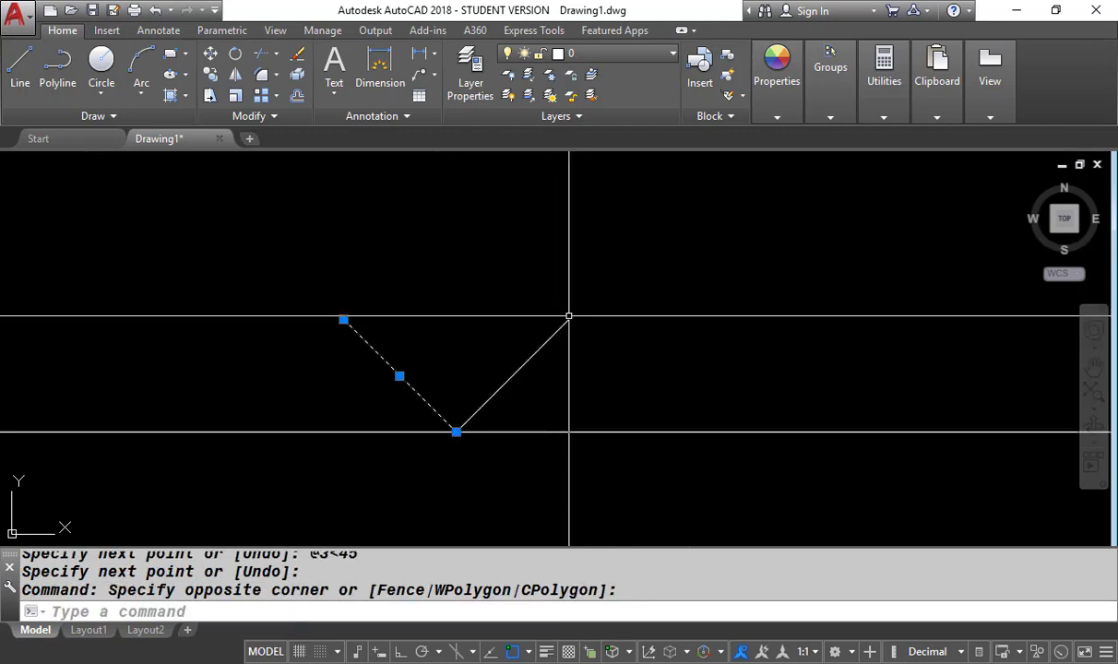
type("CO")
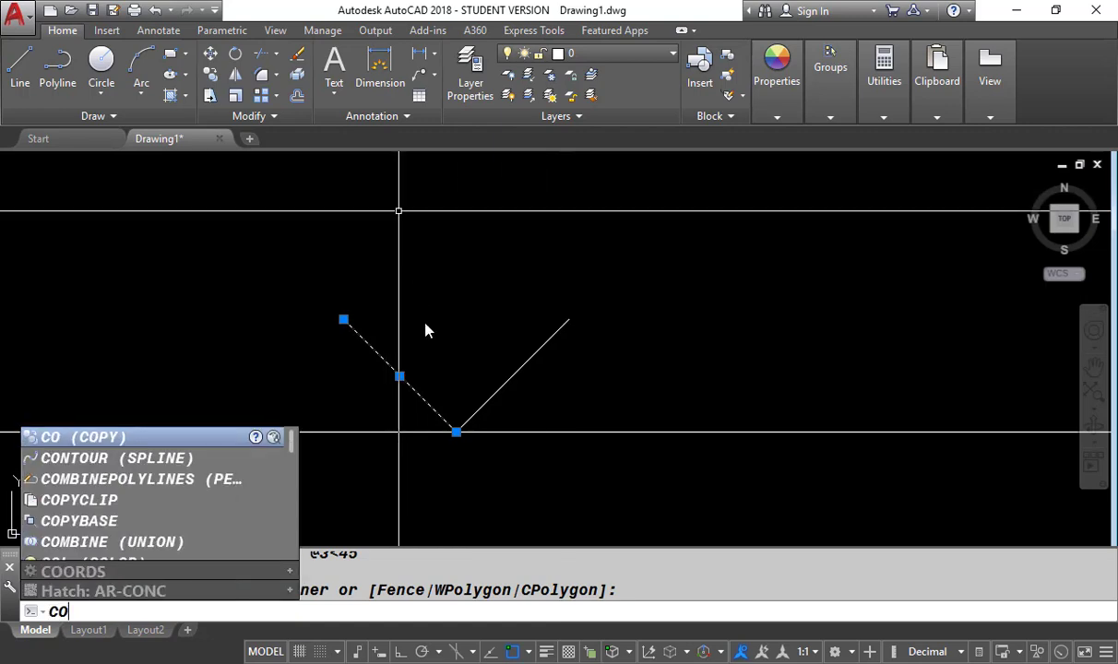
key("Return")
left_click(456, 432)
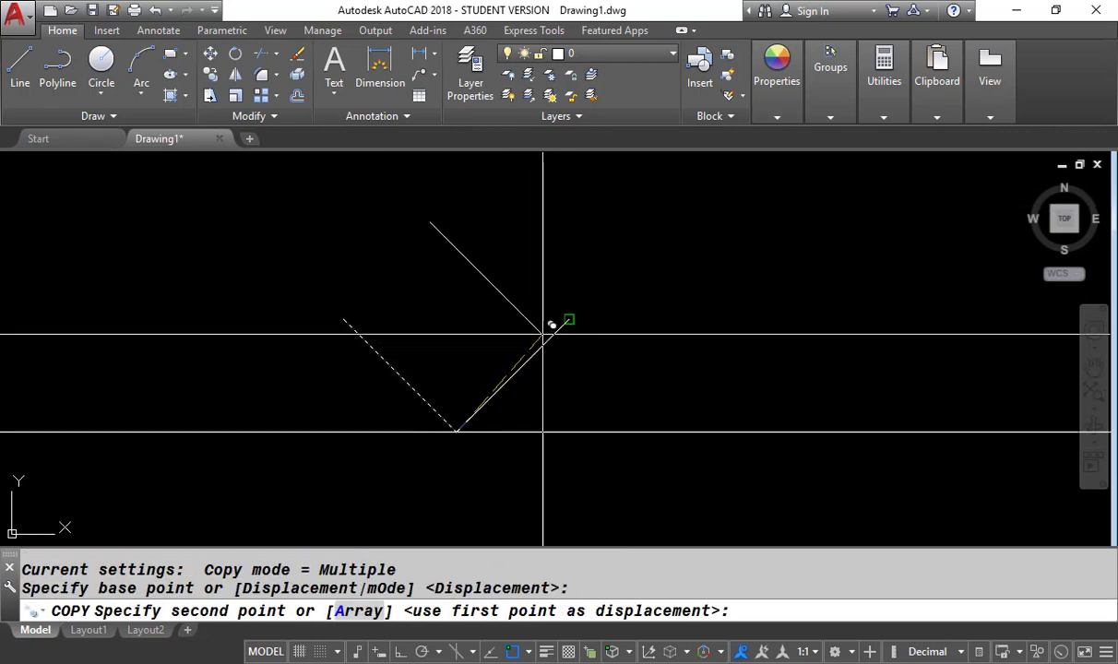
left_click(554, 323)
key("Return")
Copy the 45° line from its upper endpoint to the upper end of the copied 135° line, closing the square.
left_click(539, 339)
left_click(532, 354)
key("Return")
left_click(554, 335)
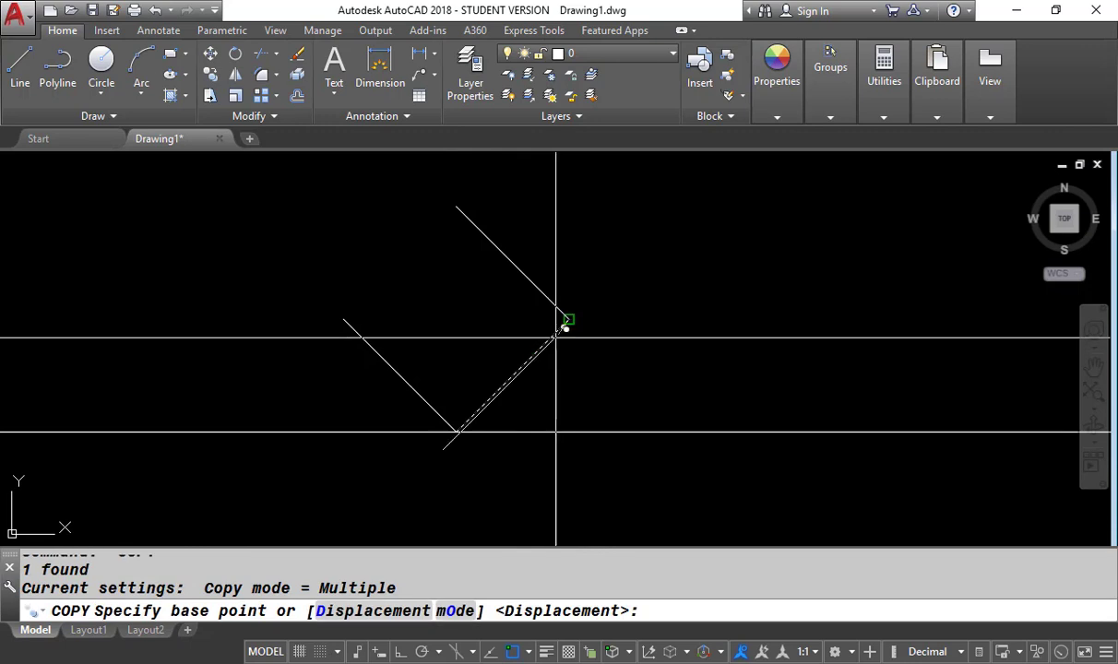
left_click(469, 232)
key("Return")
scroll(531, 302, "down", 2)
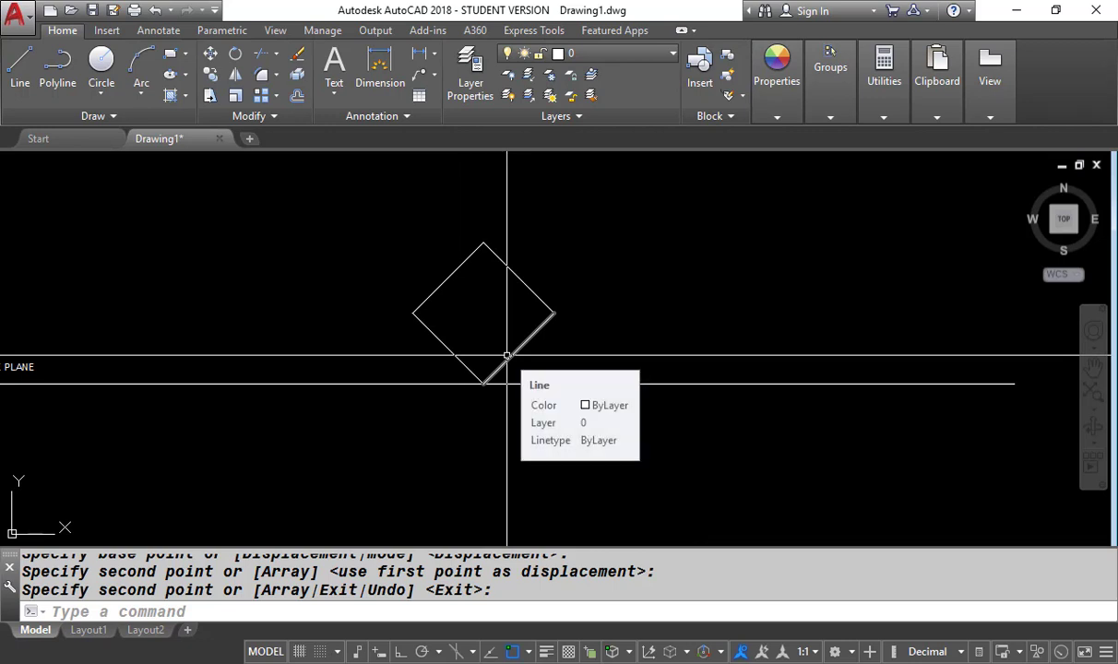
Compare the new square with the reference plan, examining its inner dividing lines, 1.2 side dimensions and scale note.
scroll(529, 258, "down", 8)
scroll(378, 357, "up", 2)
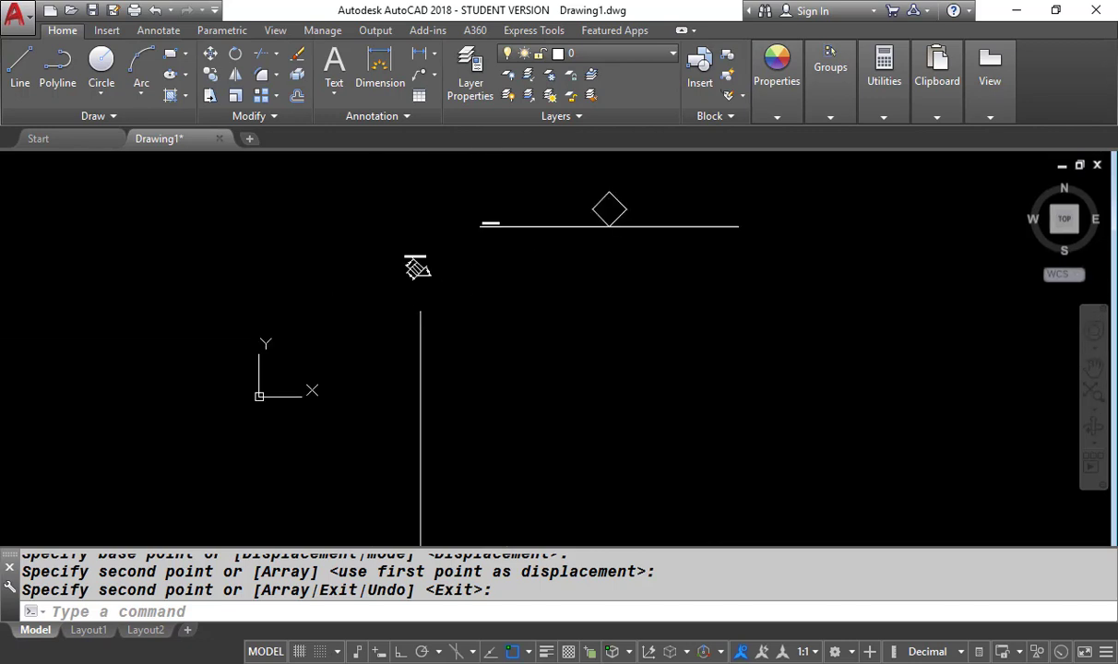
scroll(432, 249, "up", 8)
scroll(295, 420, "up", 2)
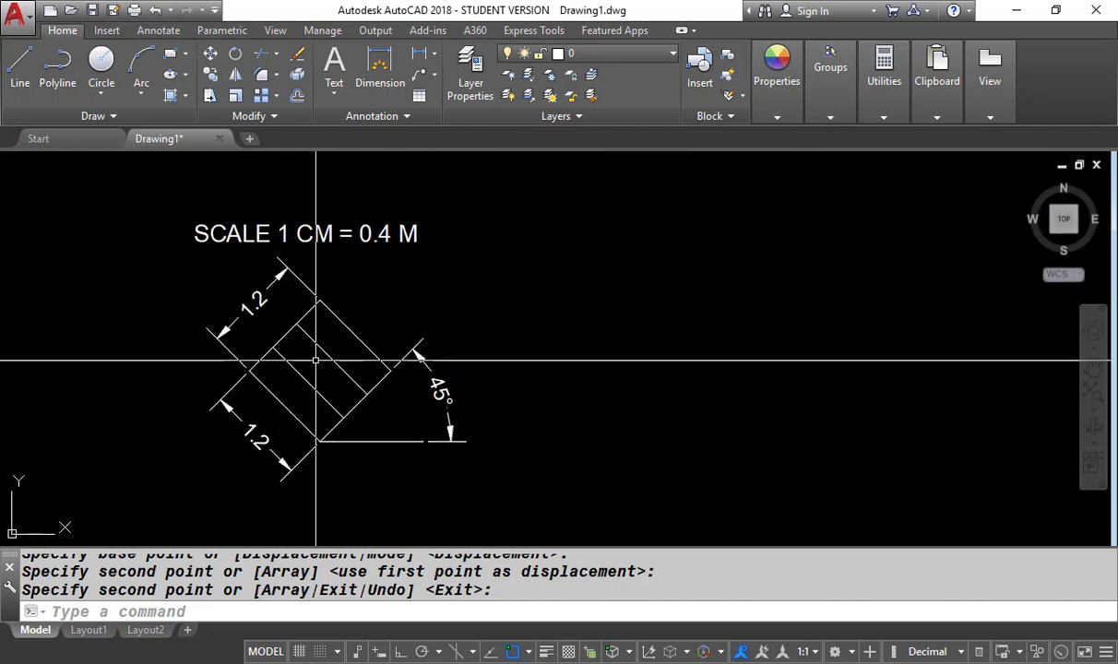
scroll(277, 397, "down", 8)
scroll(593, 287, "up", 8)
middle_click_drag(656, 315, 504, 302)
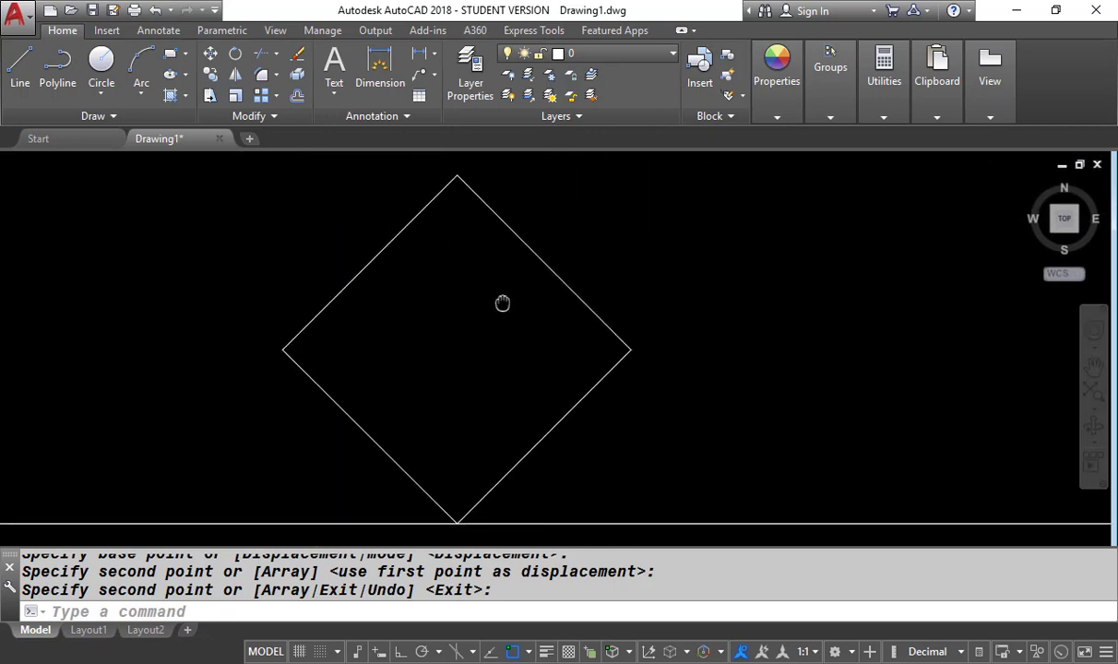
scroll(442, 315, "down", 10)
scroll(268, 378, "up", 10)
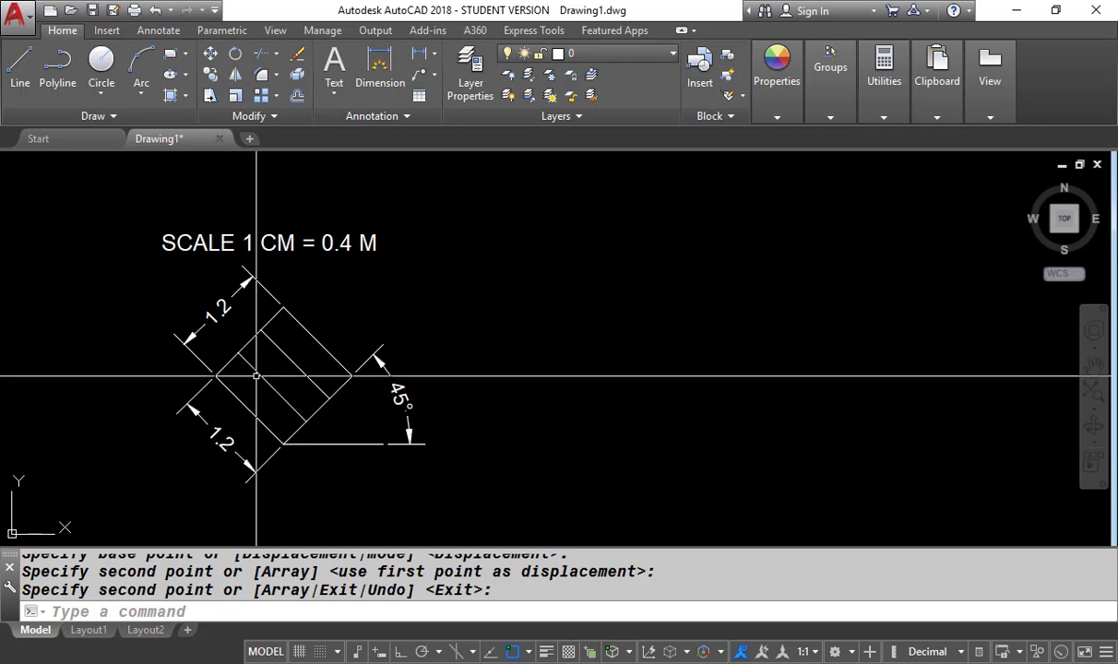
scroll(240, 377, "down", 4)
scroll(243, 377, "down", 6)
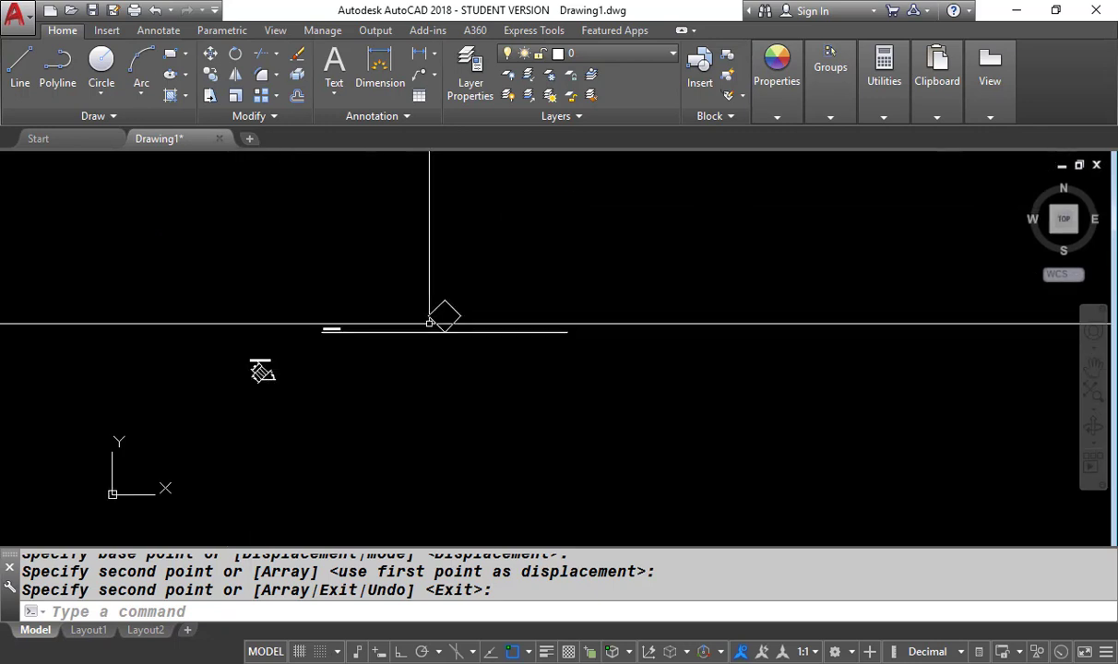
Offset the square's lower-left side inward by 1 unit, and offset the copy by 1 unit again, dividing the square into three strips.
scroll(452, 312, "up", 8)
key("Return")
type("o")
key("Return")
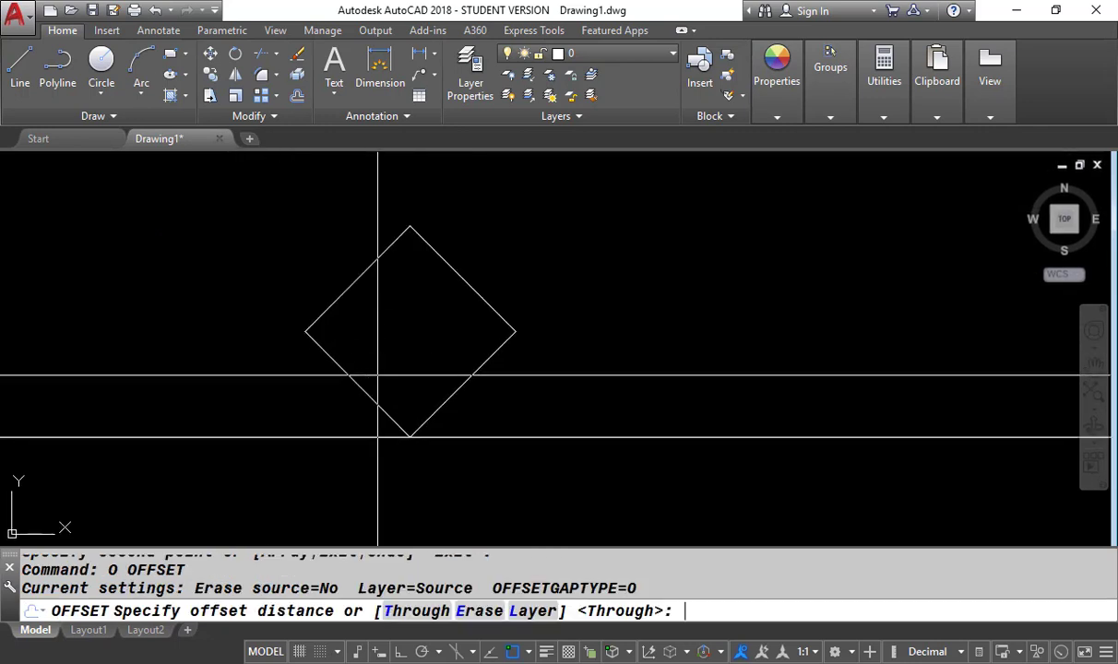
key("Return")
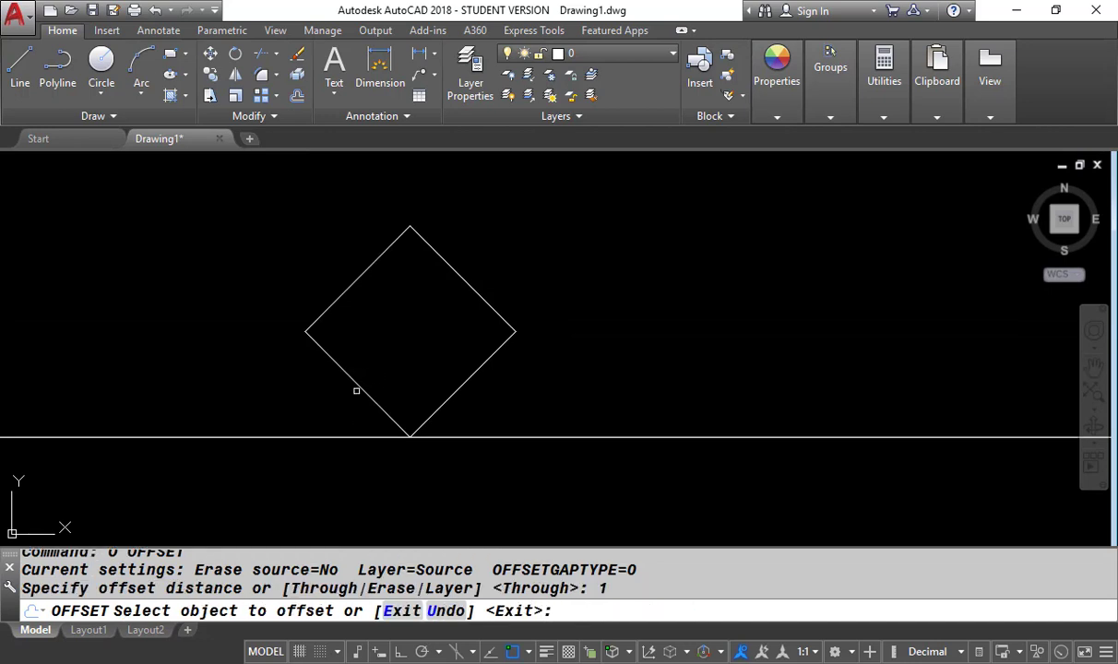
left_click(356, 386)
left_click(383, 330)
left_click(392, 346)
left_click(402, 293)
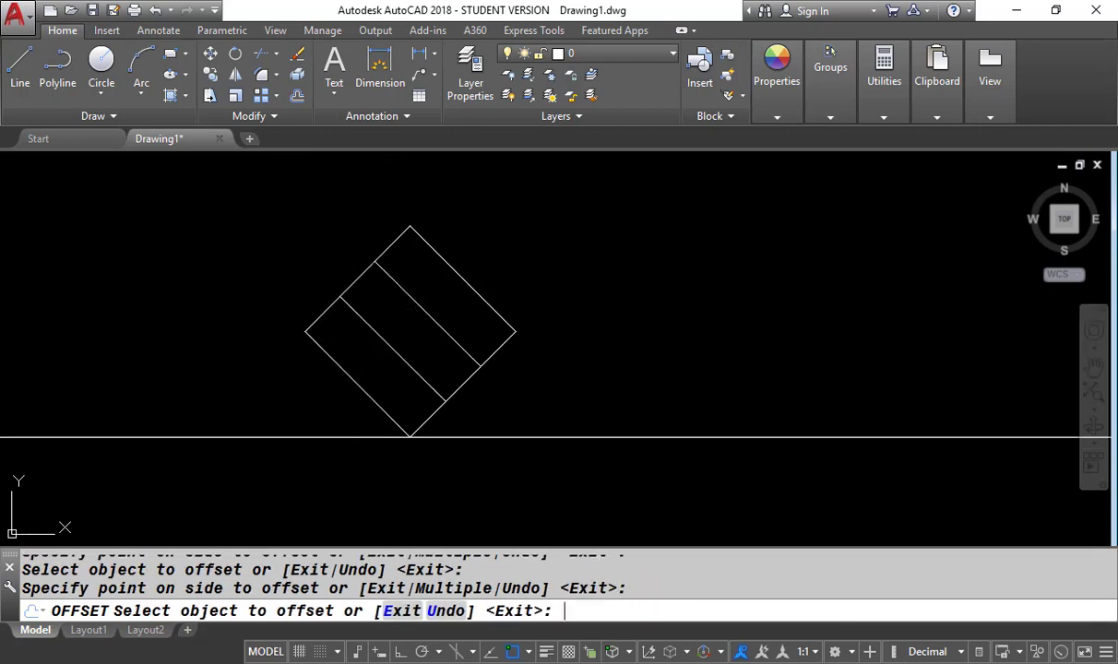
key("Return")
scroll(512, 287, "down", 4)
scroll(519, 284, "up", 2)
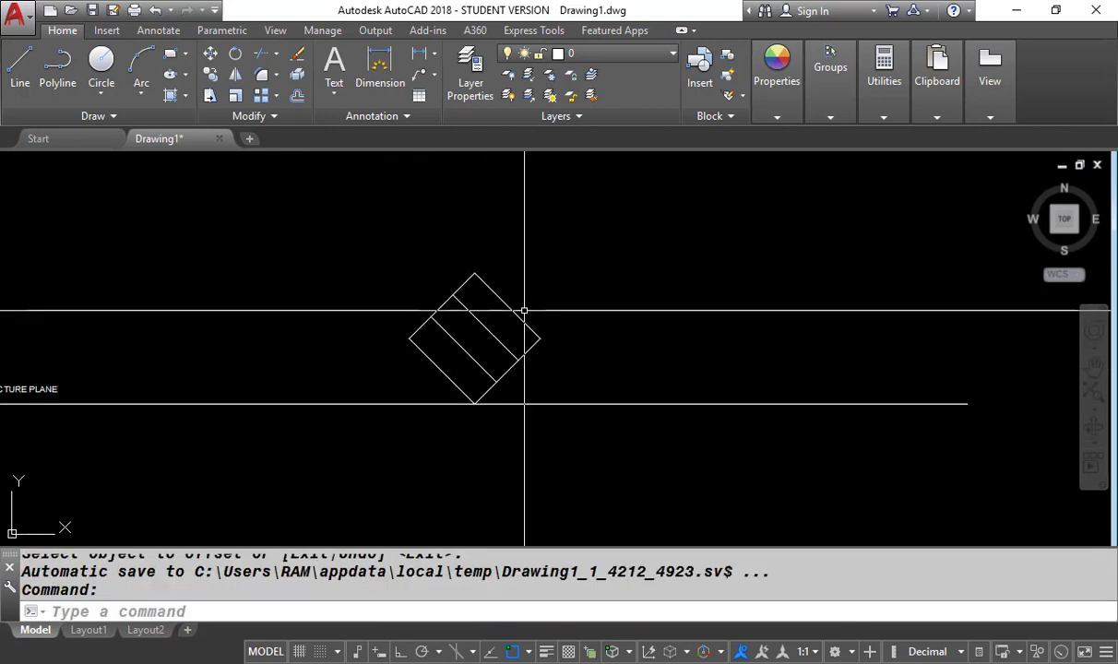
scroll(529, 305, "down", 3)
scroll(475, 354, "up", 1)
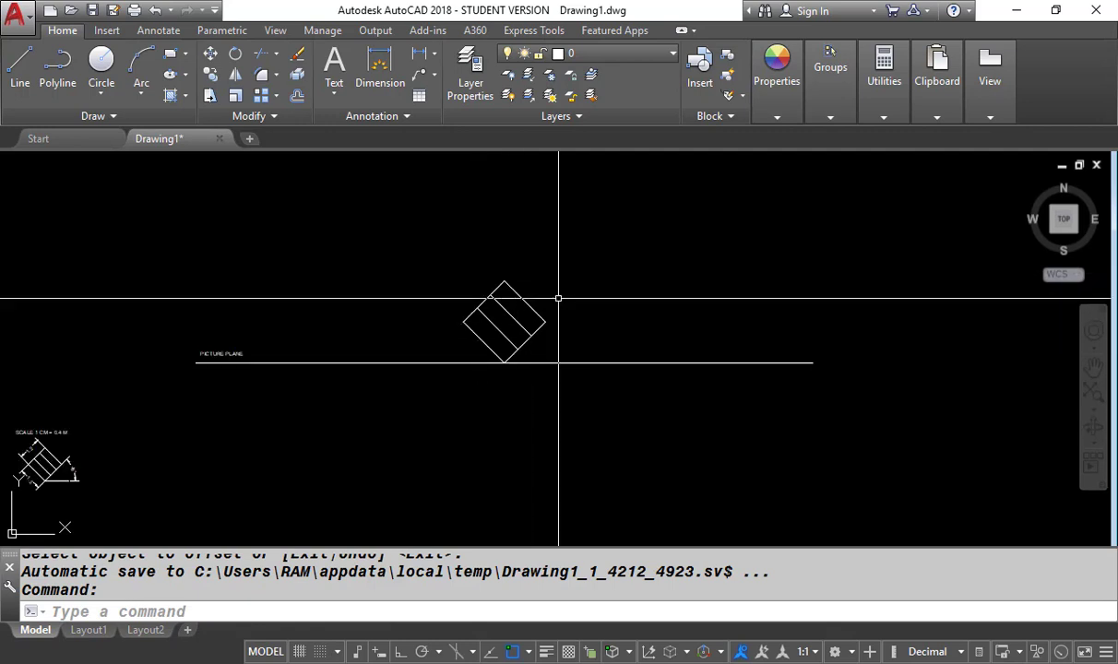
scroll(558, 298, "down", 2)
scroll(544, 323, "up", 2)
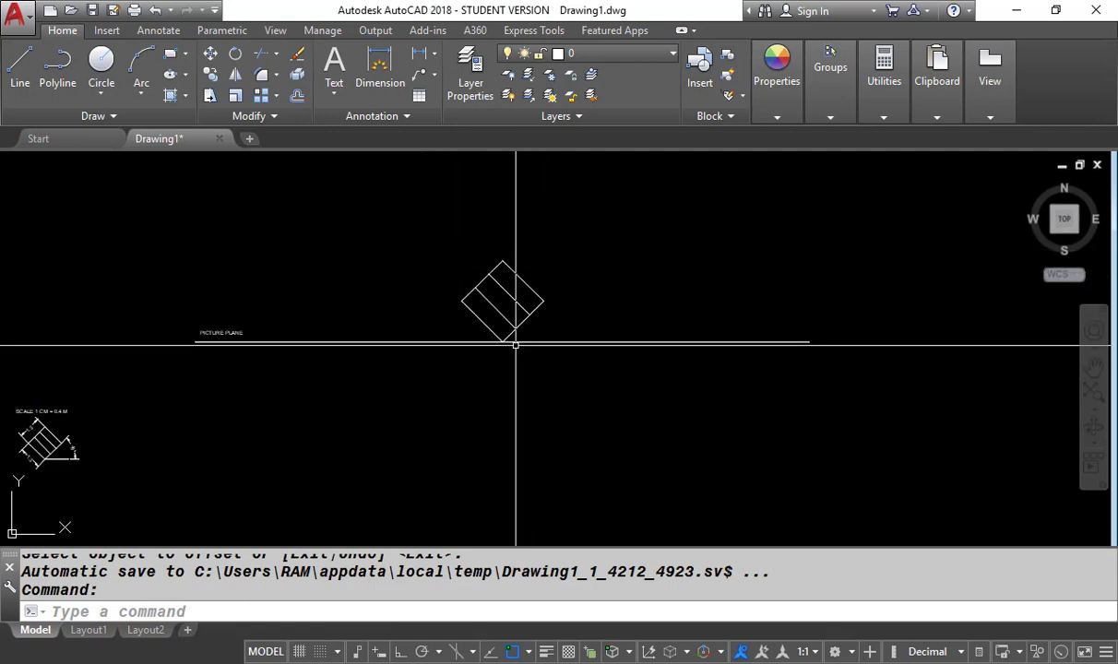
Draw a long vertical line, constrained with Ortho, downward from the square's lowest corner on the picture plane line.
scroll(485, 261, "down", 5)
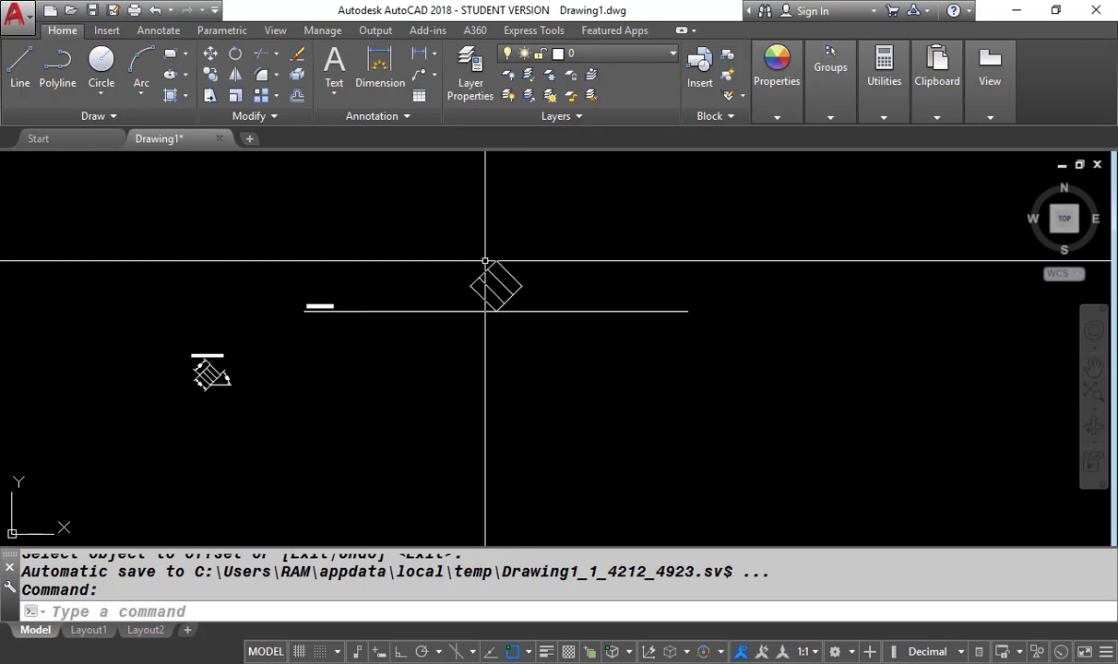
scroll(494, 351, "up", 2)
scroll(479, 322, "up", 2)
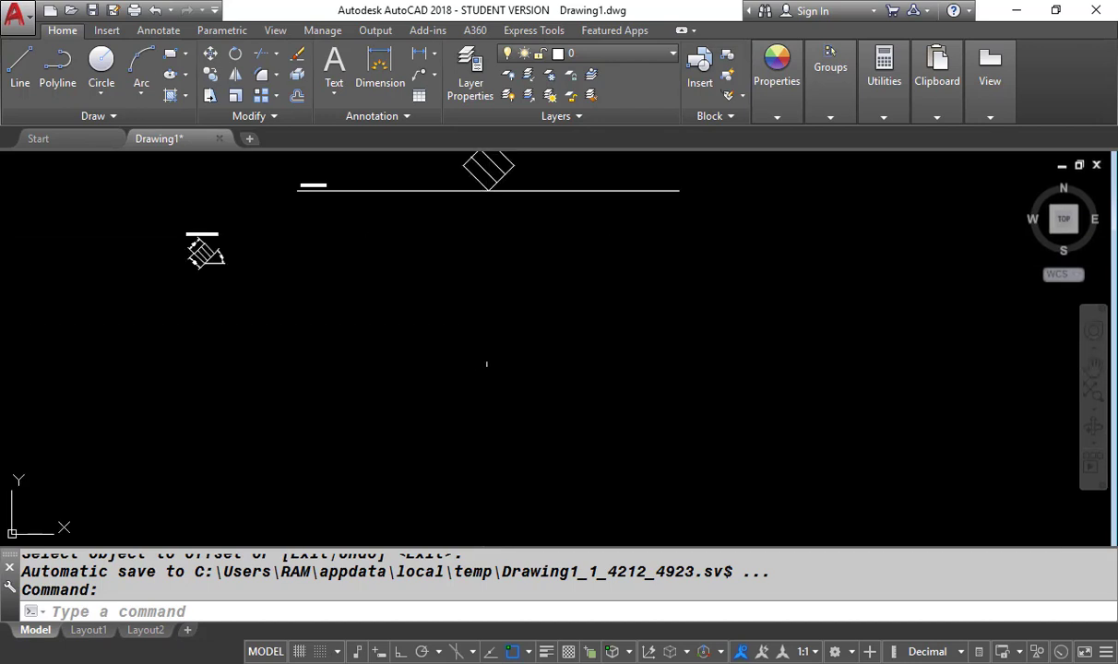
type("l")
key("Return")
left_click(489, 190)
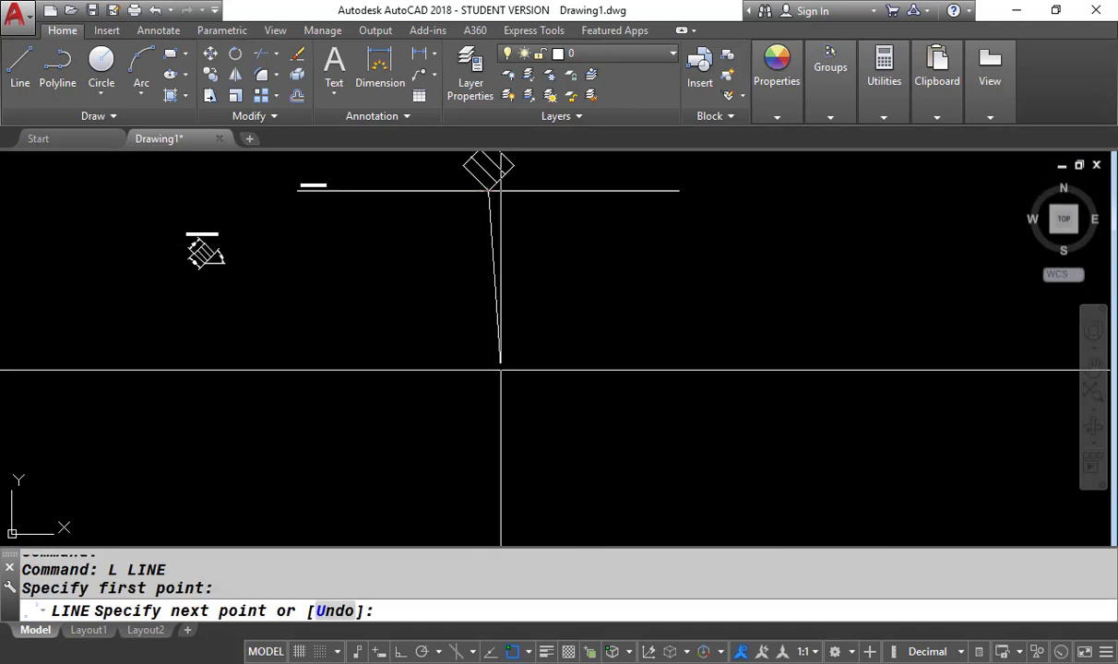
key("F8")
left_click(489, 432)
key("Return")
Draw a horizontal line slightly longer than the picture plane line, crossing the vertical line near its lower end.
key("Return")
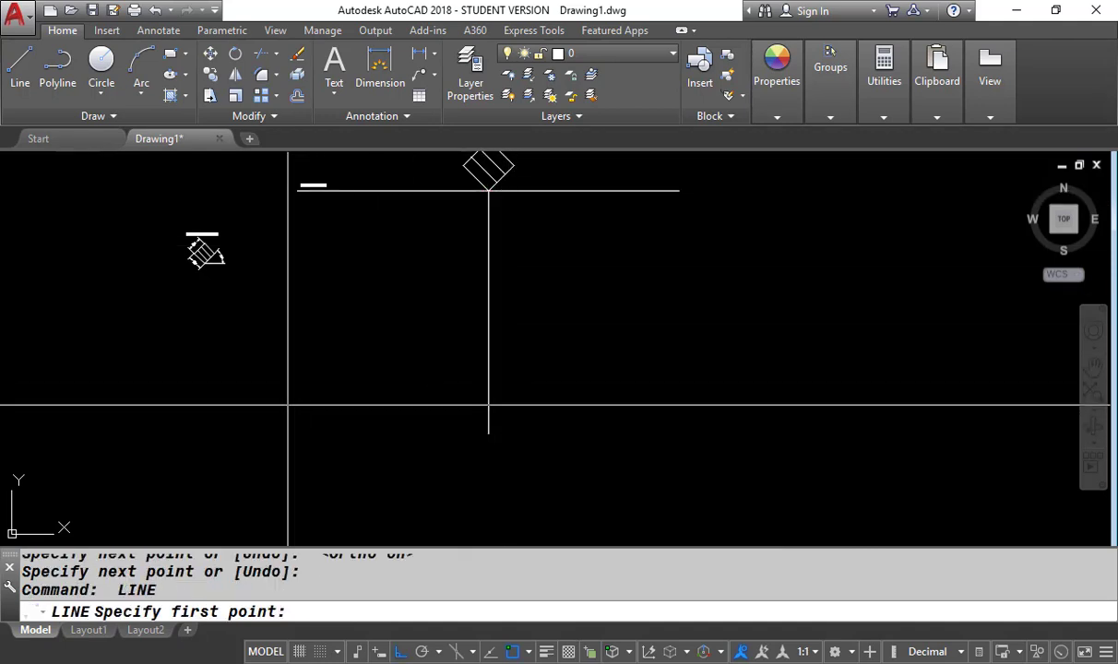
left_click(288, 405)
left_click(695, 404)
key("Return")
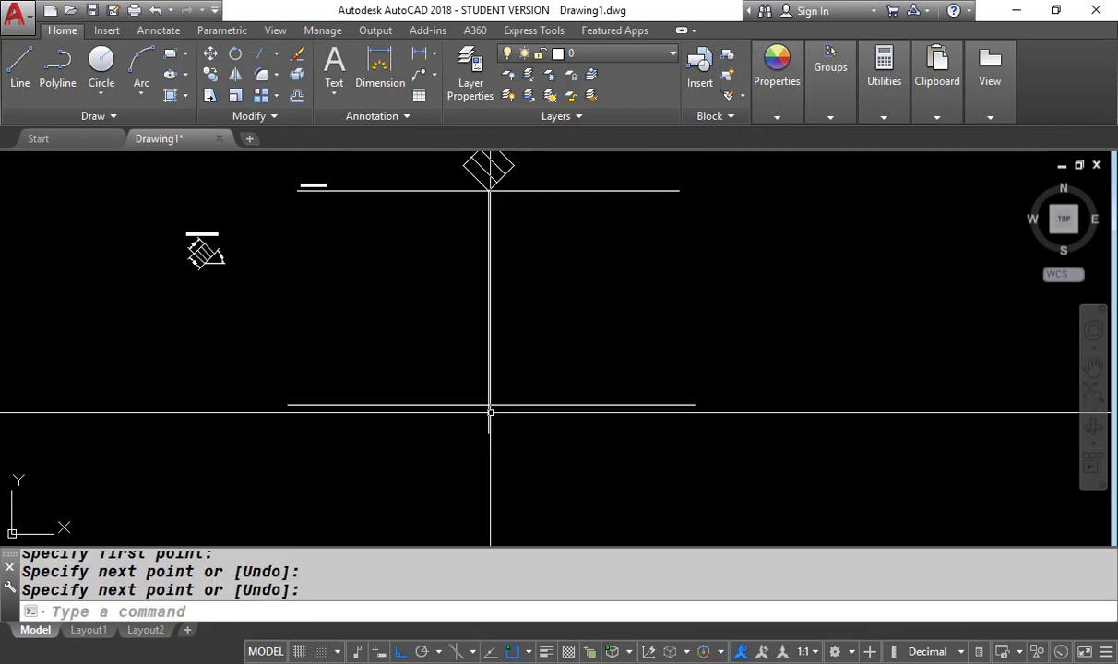
Draw a small circle centred on the intersection of the vertical line and the lower horizontal line.
scroll(490, 413, "up", 6)
scroll(467, 403, "up", 2)
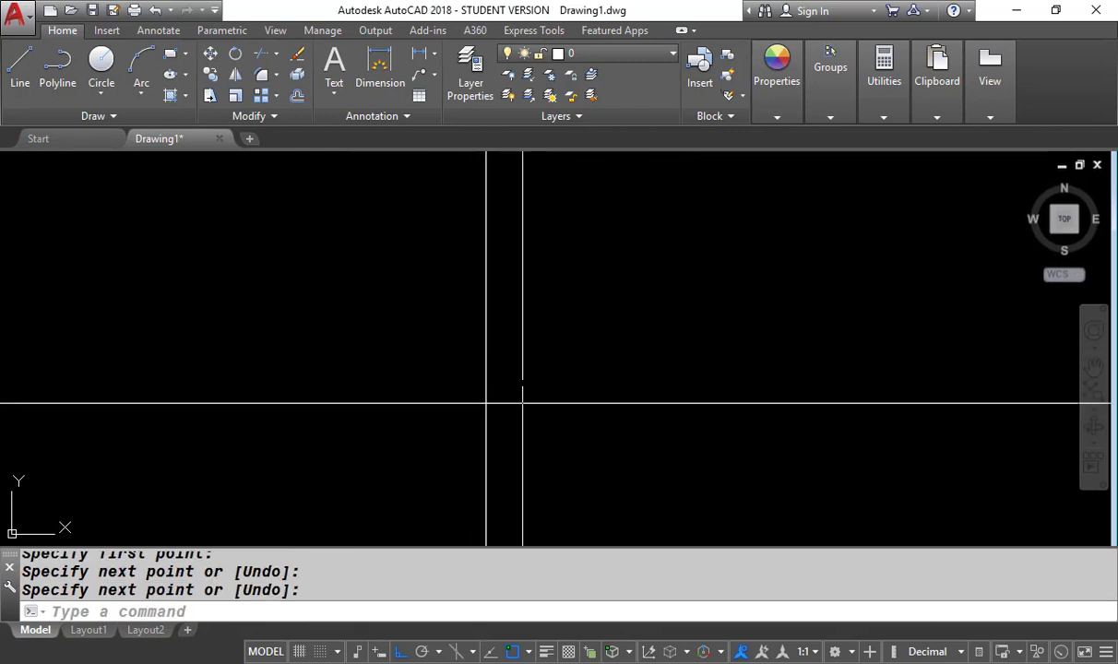
type("c")
key("Return")
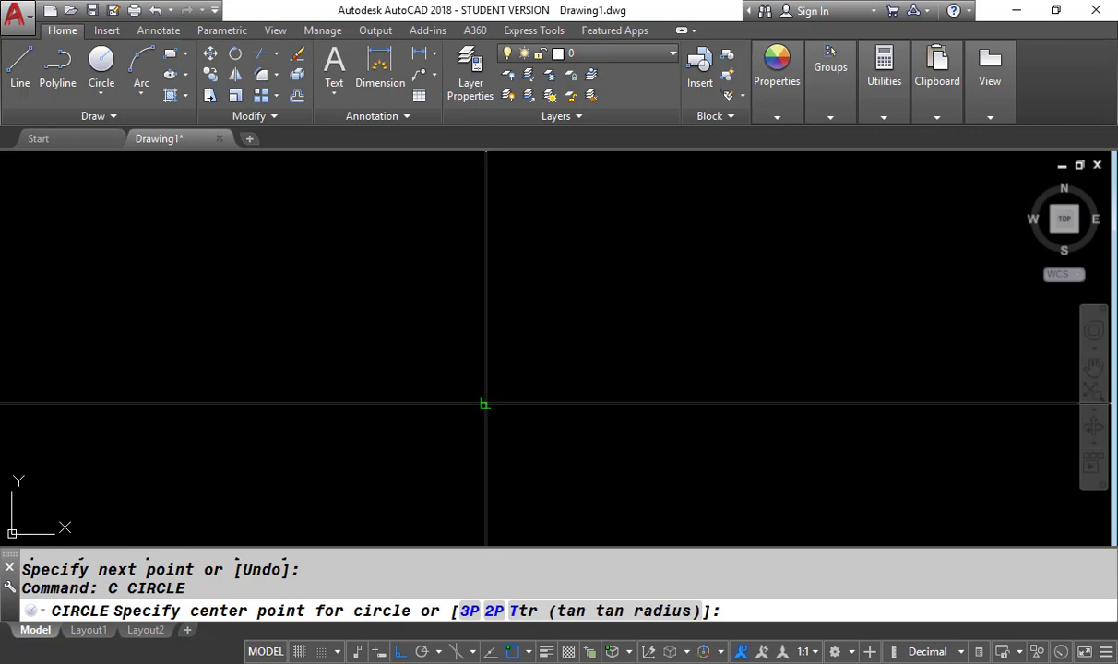
left_click(486, 404)
left_click(517, 416)
scroll(526, 443, "down", 8)
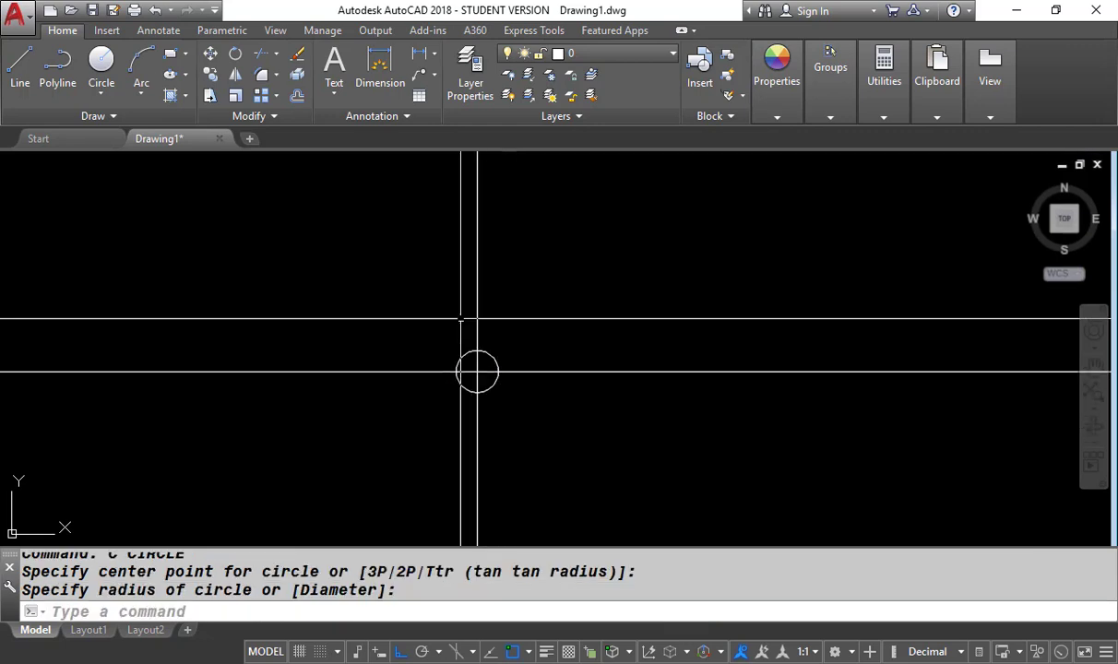
Copy the PICTURE PLANE label and paste it just below and to the right of the small circle.
scroll(521, 420, "up", 6)
middle_click_drag(406, 308, 491, 417)
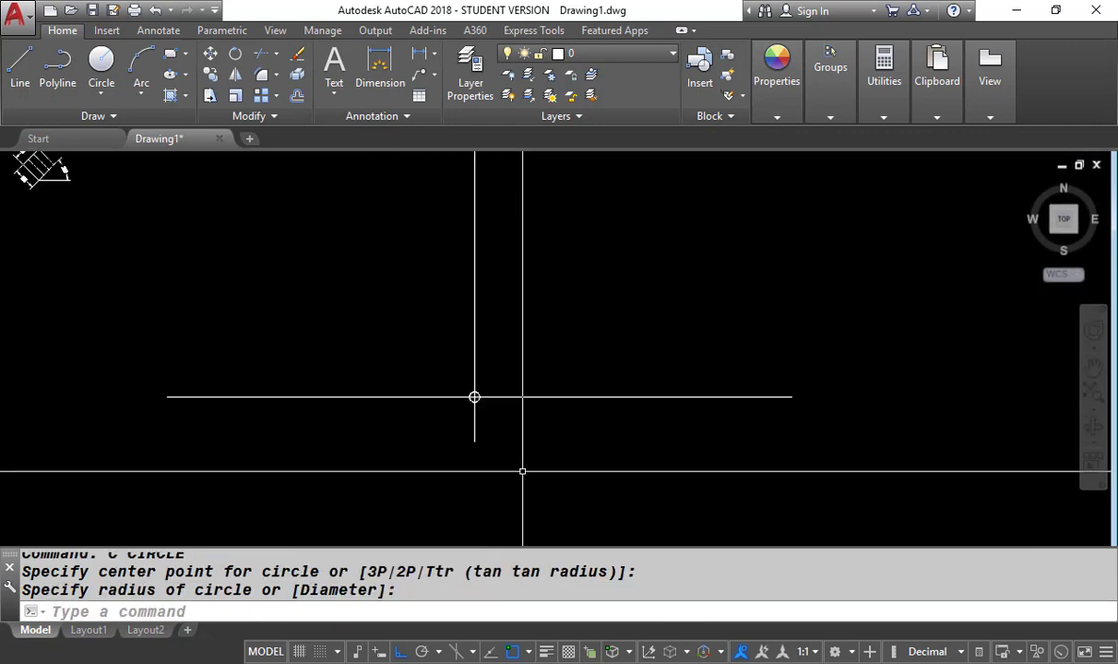
scroll(521, 452, "down", 8)
scroll(474, 377, "up", 12)
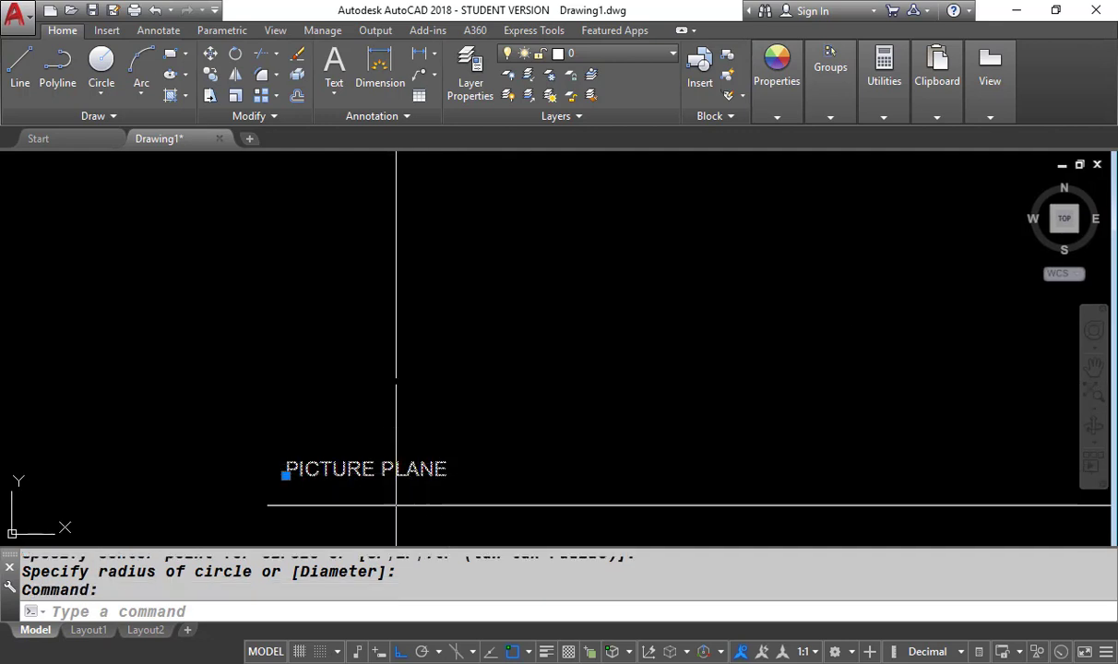
key("ctrl+c")
scroll(394, 379, "down", 4)
key("ctrl+v")
scroll(397, 290, "down", 2)
scroll(540, 414, "up", 4)
scroll(539, 414, "up", 5)
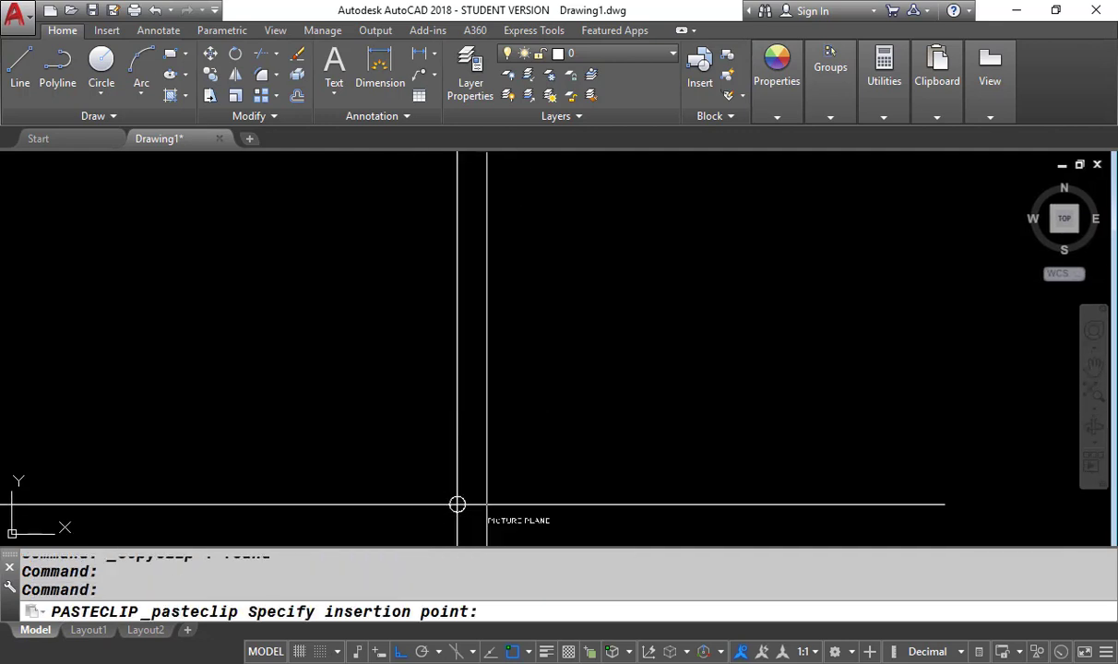
scroll(460, 505, "up", 3)
key("Escape")
Change the text of the label copied beside the circle to STATION POINT.
left_click_drag(489, 495, 426, 432)
type("E")
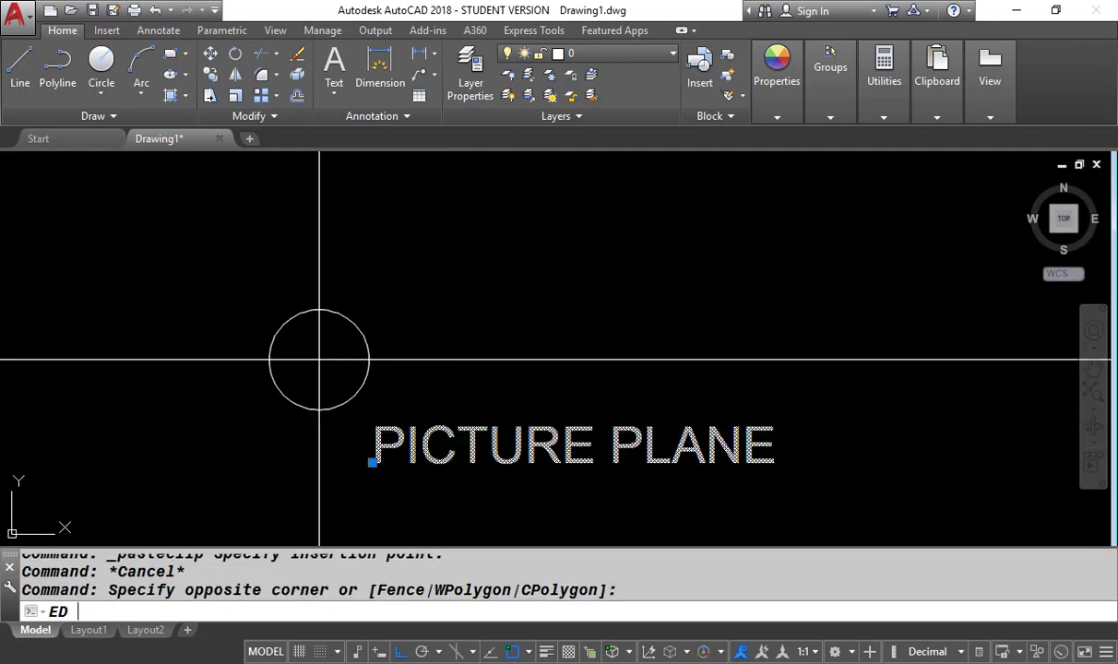
type("D")
key("Return")
type("STATION POINT")
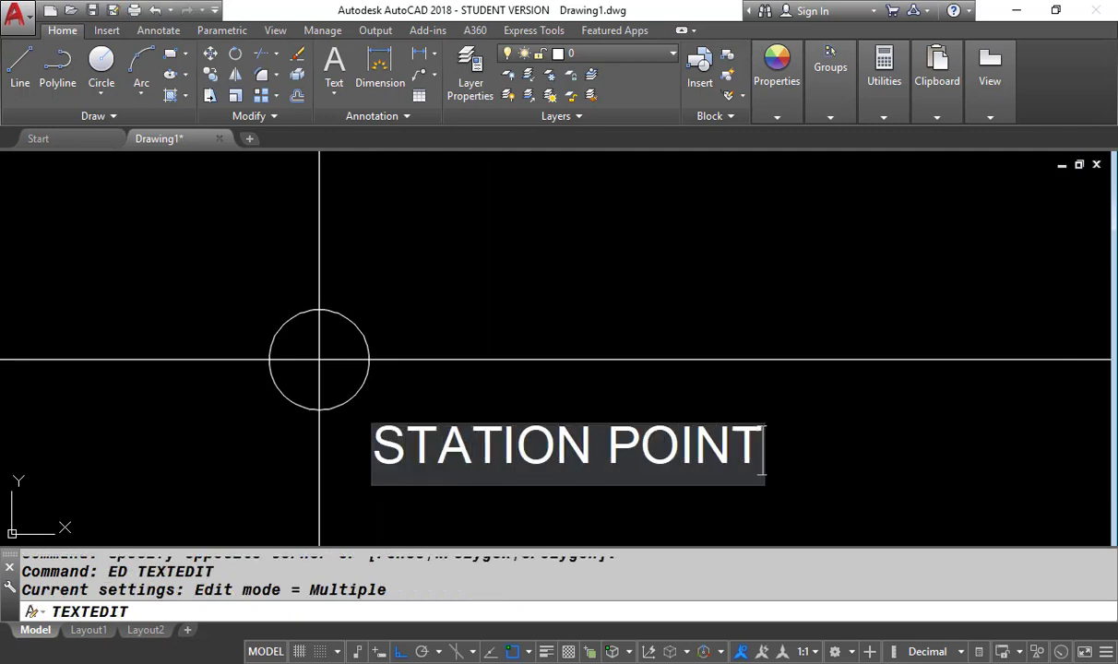
key("Return")
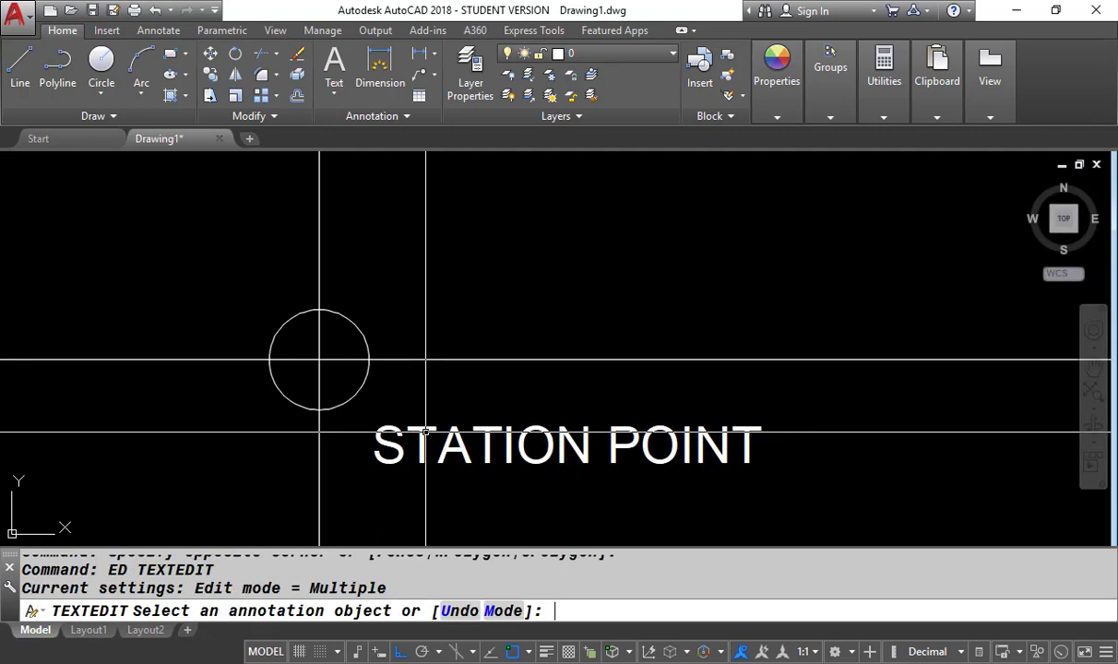
key("Escape")
Examine the labelled station point relative to the picture plane, and the dimensioned reference plan with its scale note.
scroll(425, 432, "down", 13)
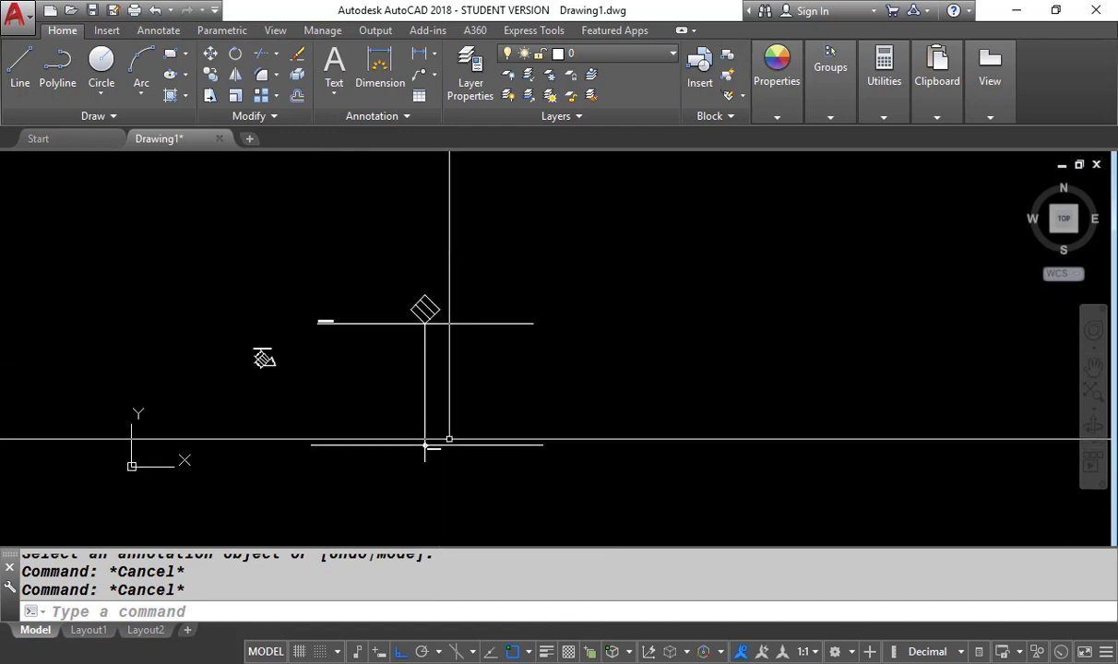
scroll(416, 323, "up", 6)
scroll(416, 316, "down", 4)
scroll(434, 480, "up", 6)
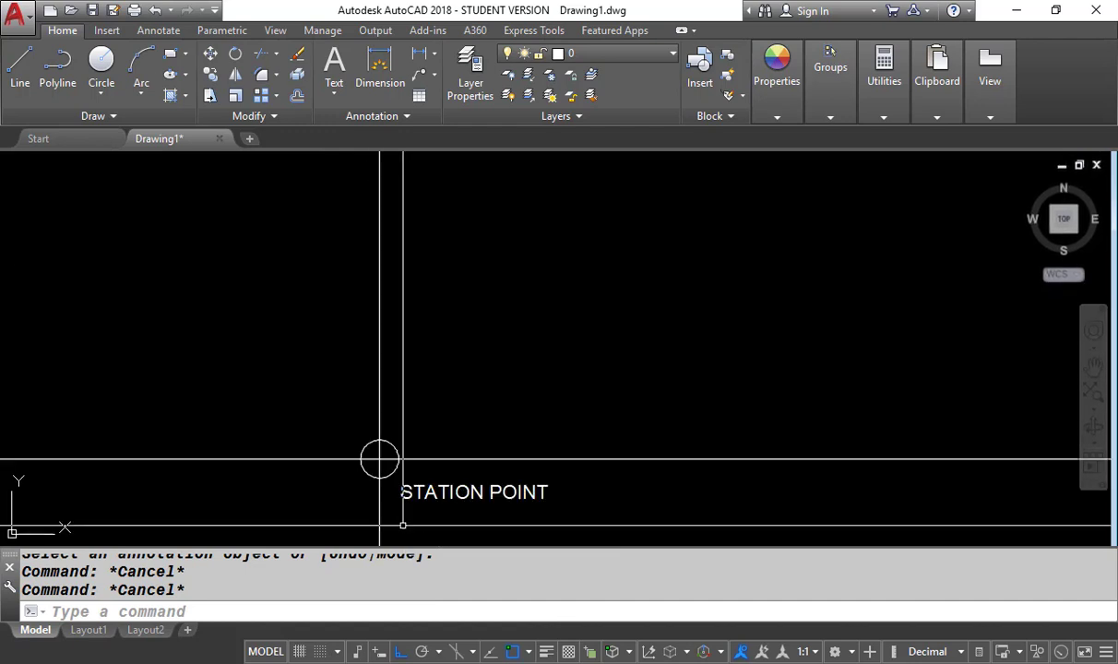
scroll(341, 434, "down", 6)
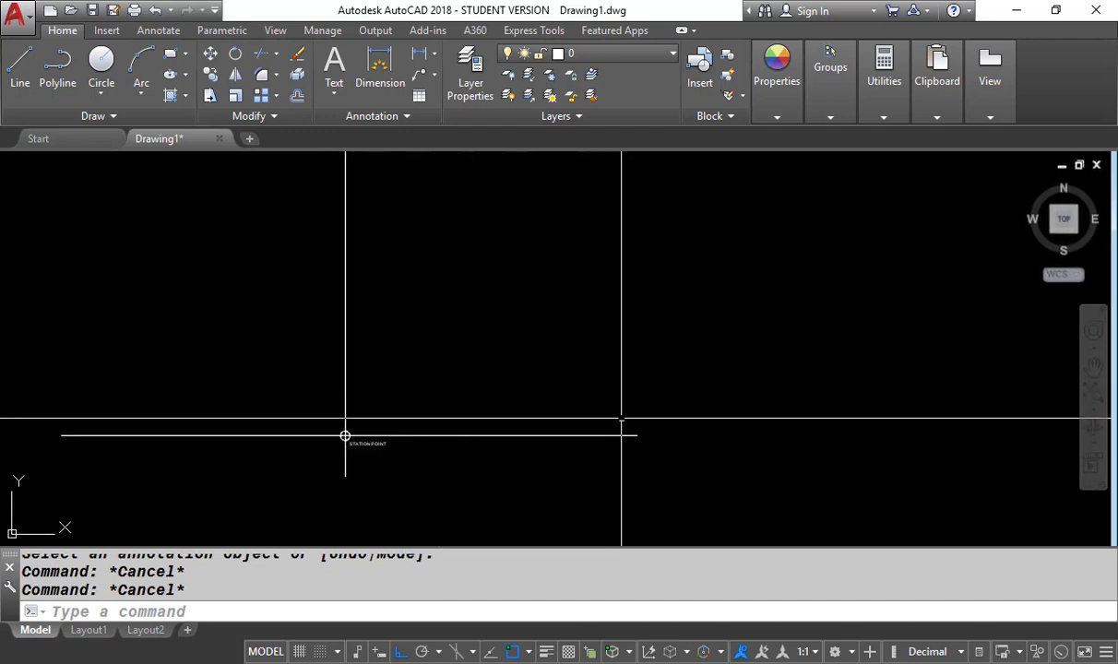
scroll(564, 313, "down", 6)
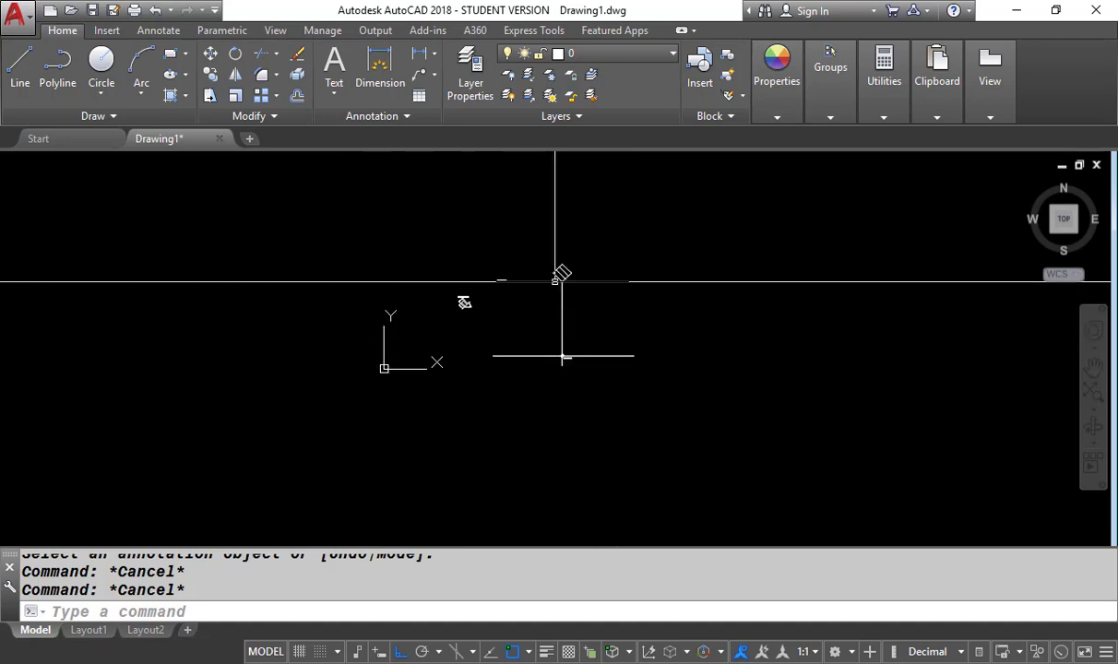
scroll(565, 259, "up", 6)
scroll(565, 256, "down", 4)
scroll(325, 325, "up", 8)
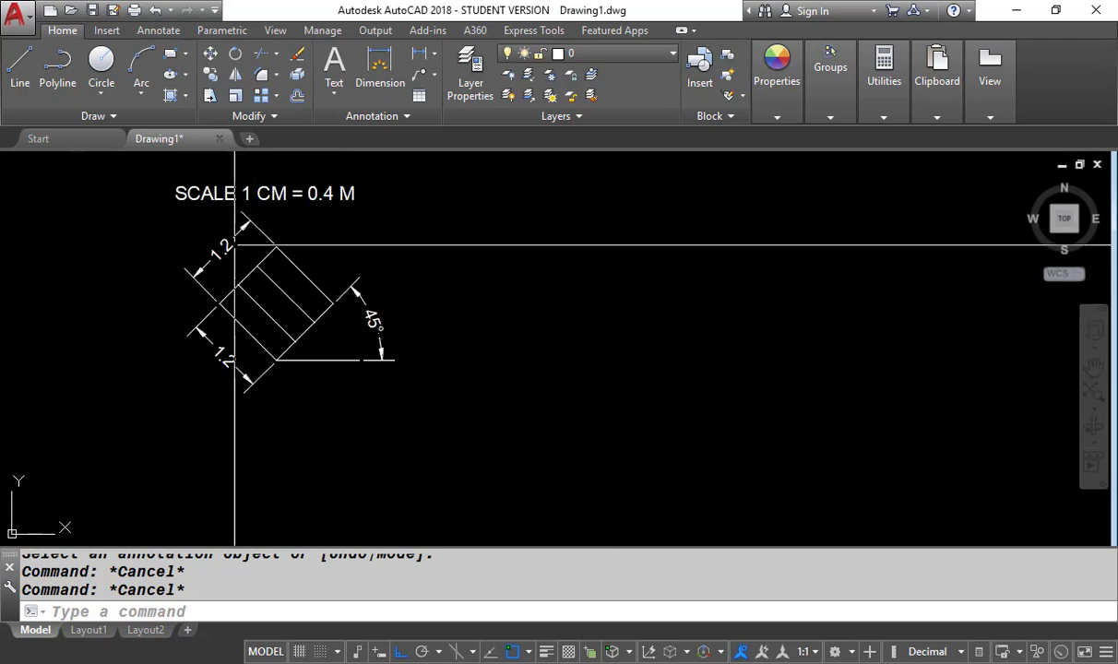
scroll(368, 219, "down", 5)
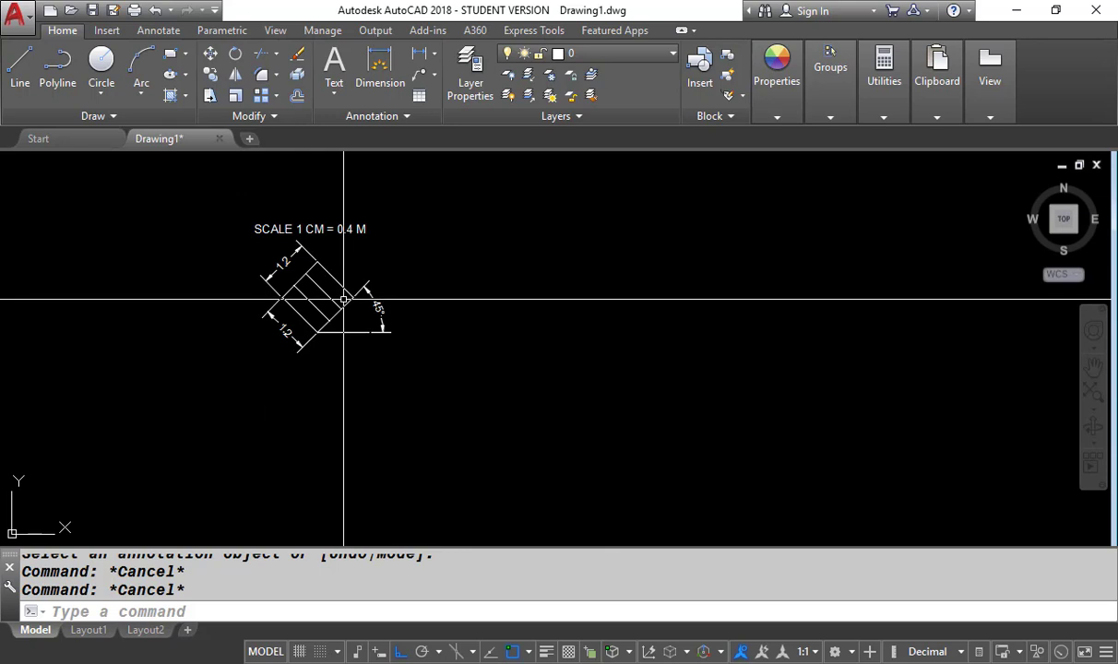
scroll(344, 299, "down", 3)
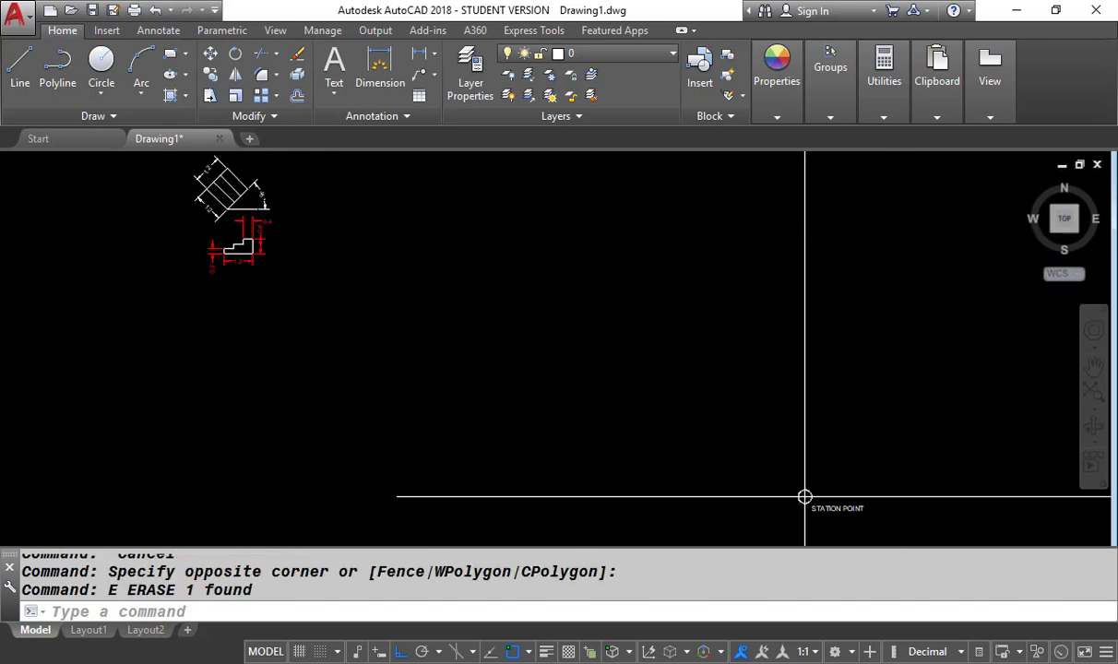
Examine the width, height and step dimensions of the stepped elevation below the reference plan, together with the scale note.
scroll(232, 241, "up", 5)
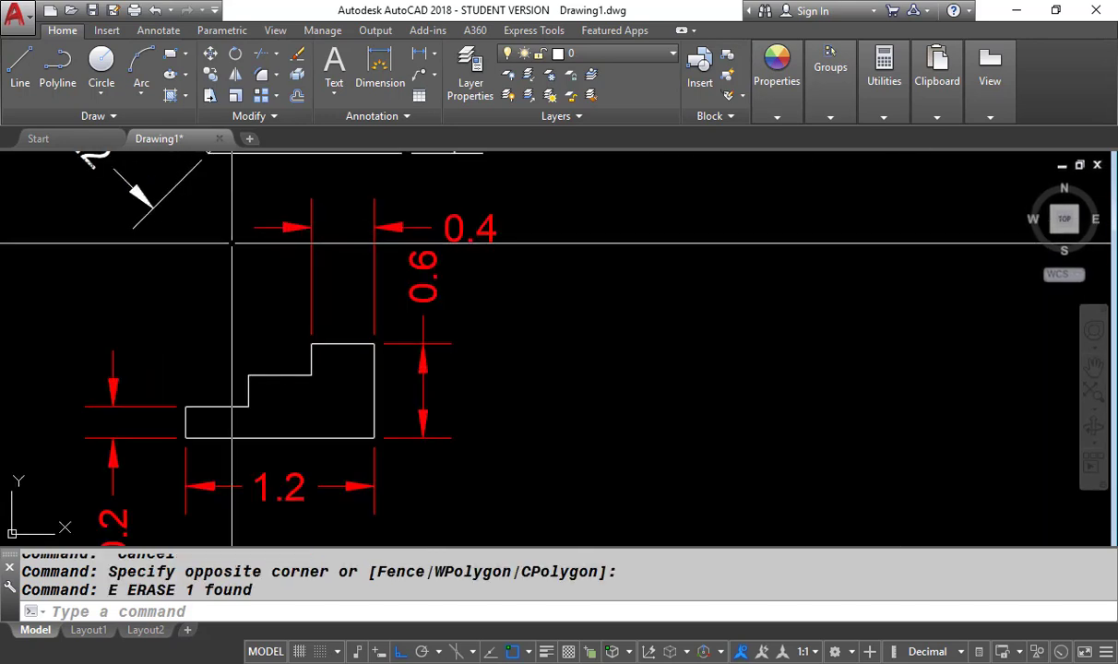
scroll(360, 433, "up", 2)
scroll(849, 532, "down", 5)
scroll(606, 379, "up", 6)
scroll(455, 347, "up", 2)
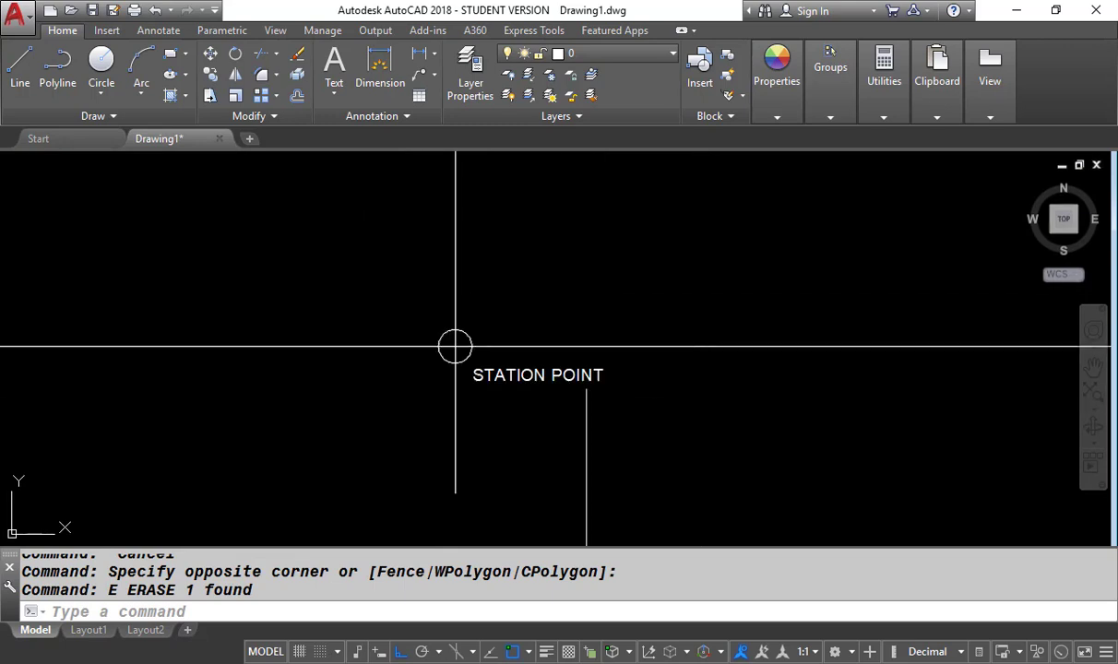
scroll(455, 347, "down", 5)
scroll(504, 344, "up", 4)
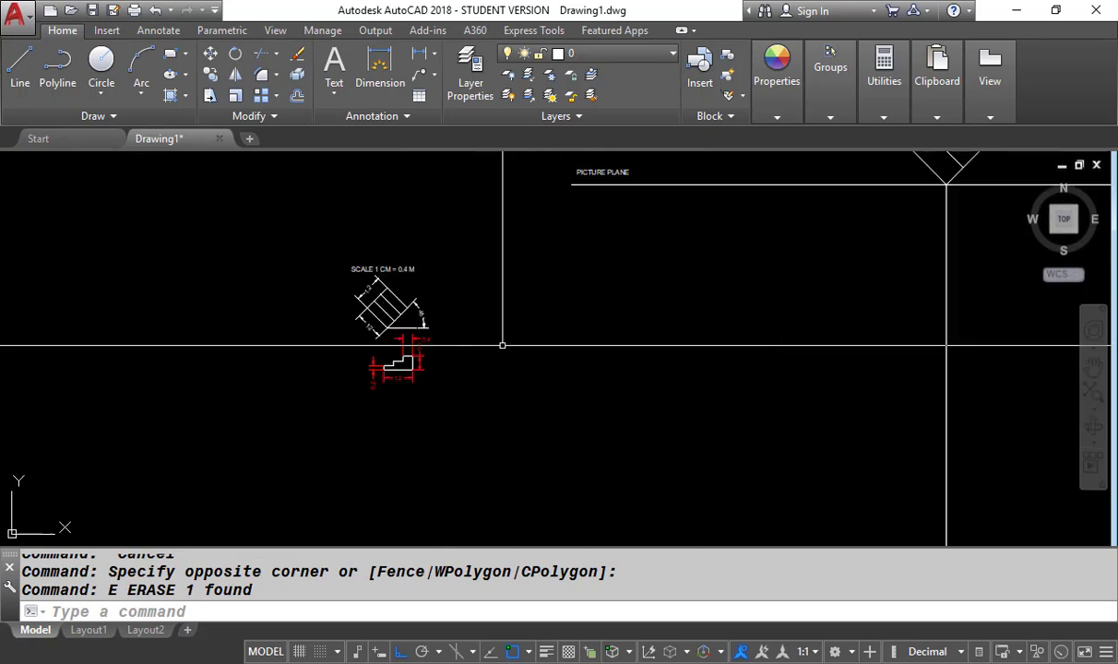
scroll(389, 418, "up", 4)
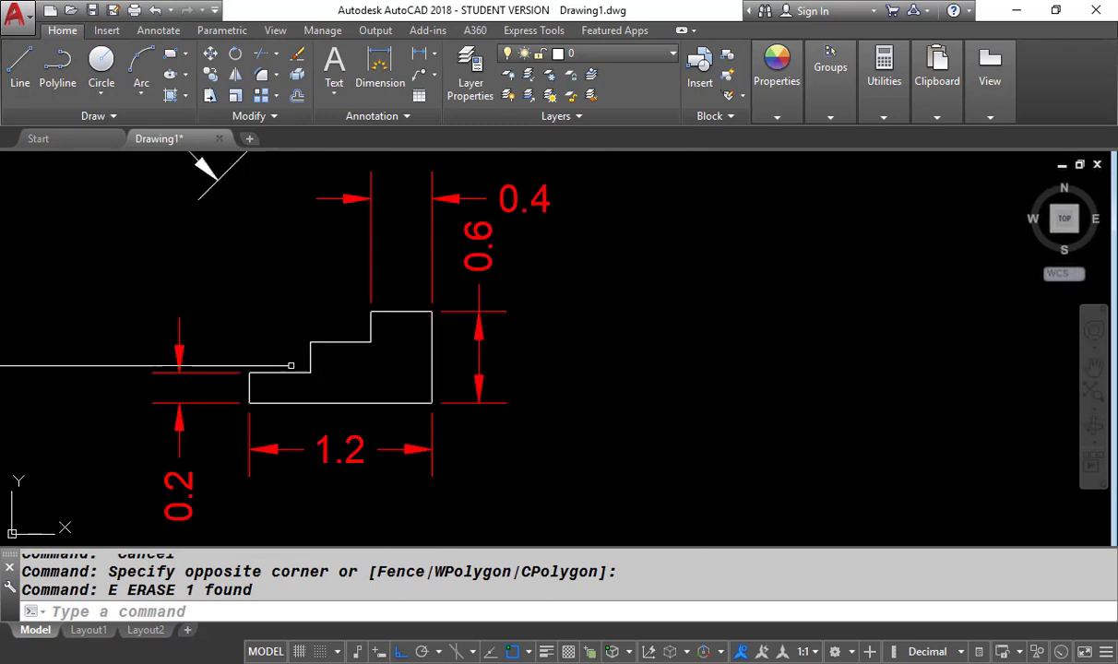
scroll(341, 378, "down", 6)
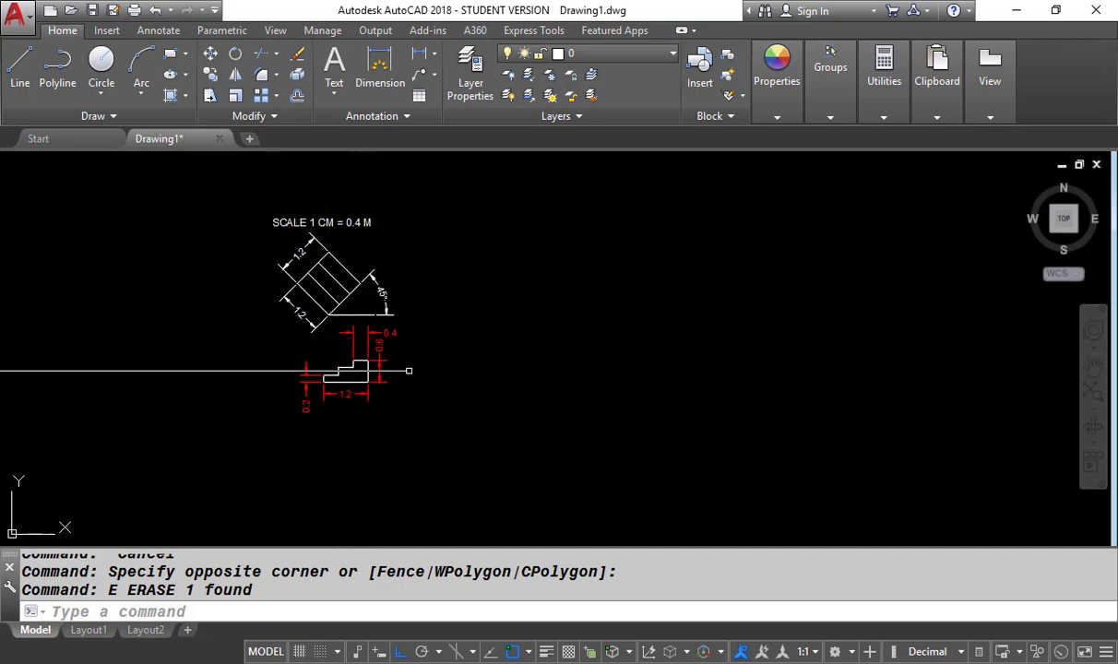
scroll(361, 374, "up", 6)
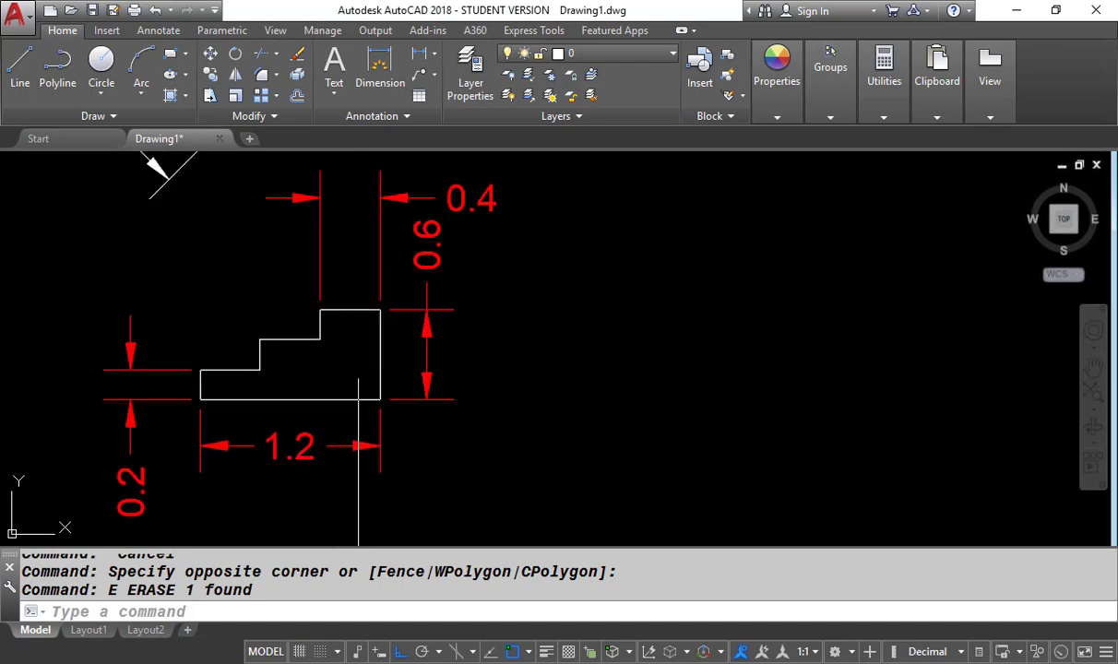
scroll(241, 309, "down", 12)
scroll(236, 274, "up", 12)
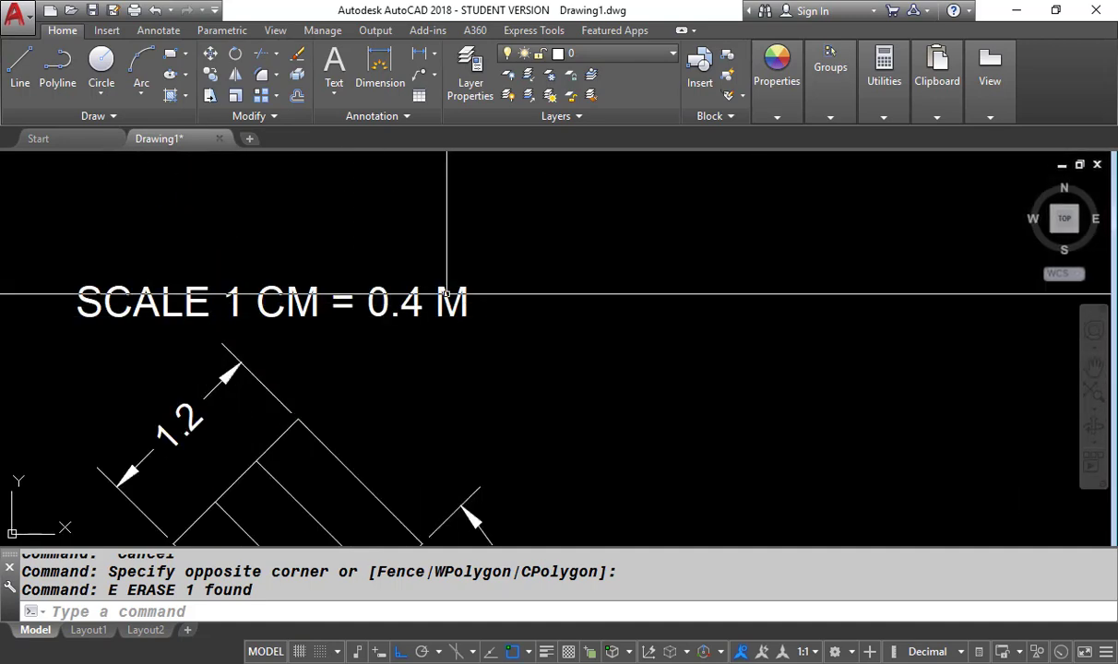
scroll(314, 272, "down", 6)
scroll(347, 405, "up", 8)
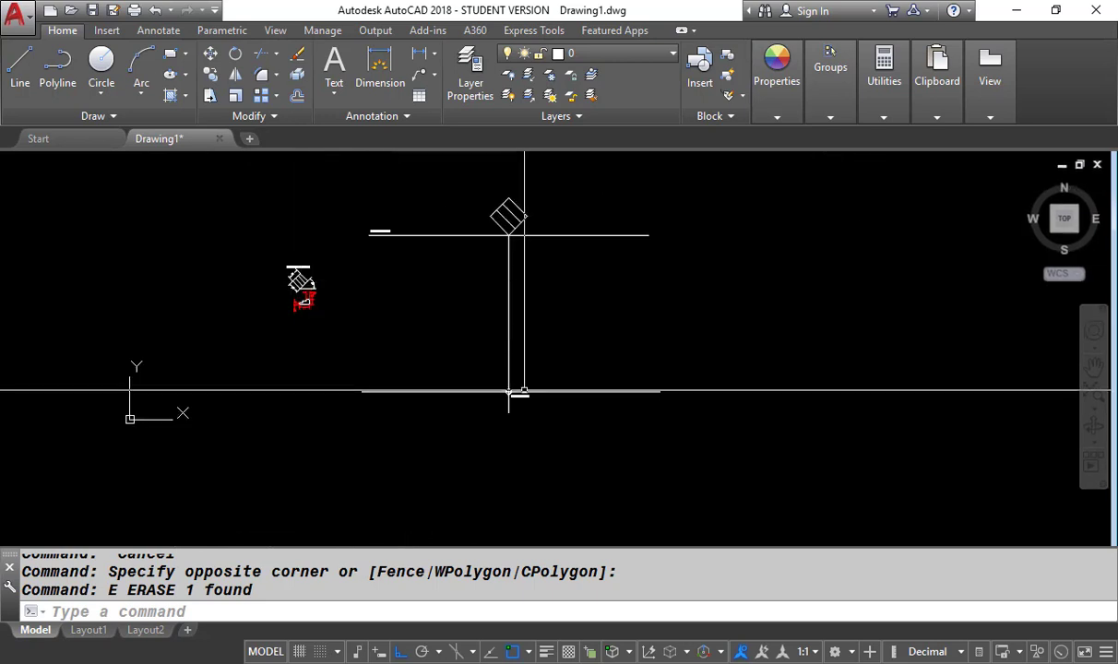
Draw a 3-unit line running left from the right end of the horizontal line through the station point.
scroll(347, 405, "down", 5)
scroll(452, 288, "up", 9)
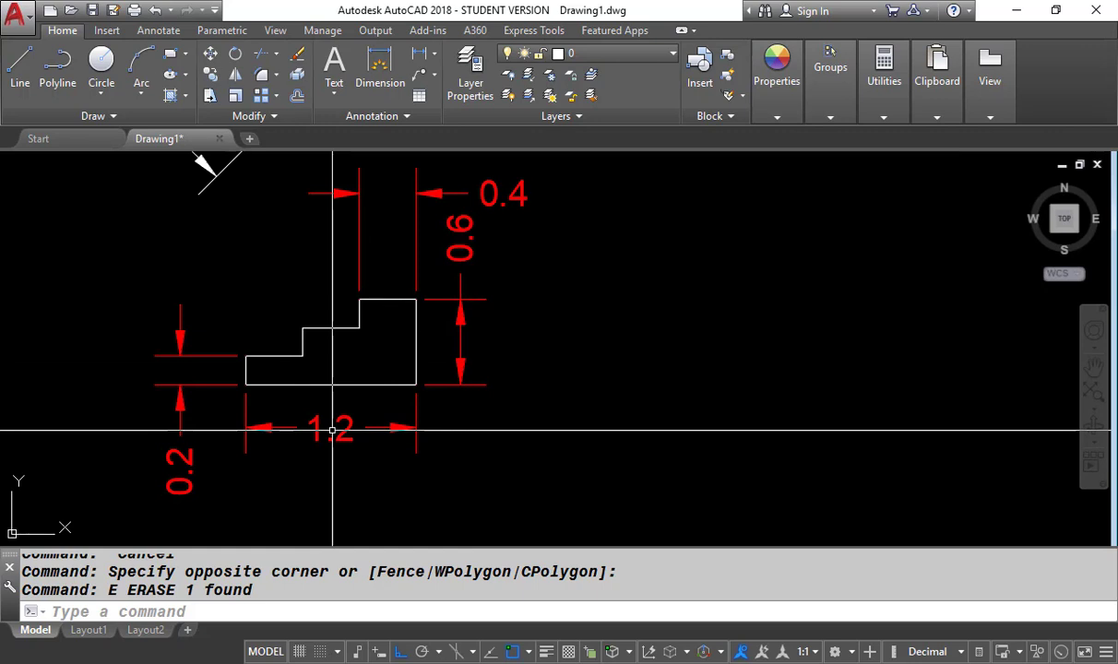
scroll(256, 279, "down", 4)
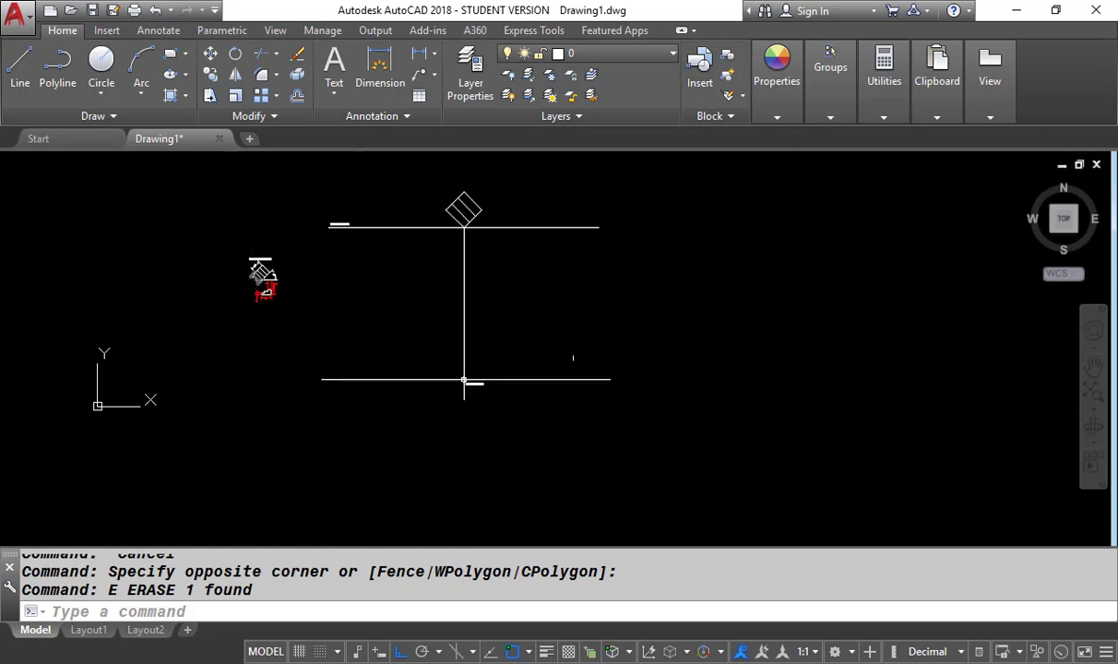
scroll(547, 400, "up", 4)
type("l")
key("Return")
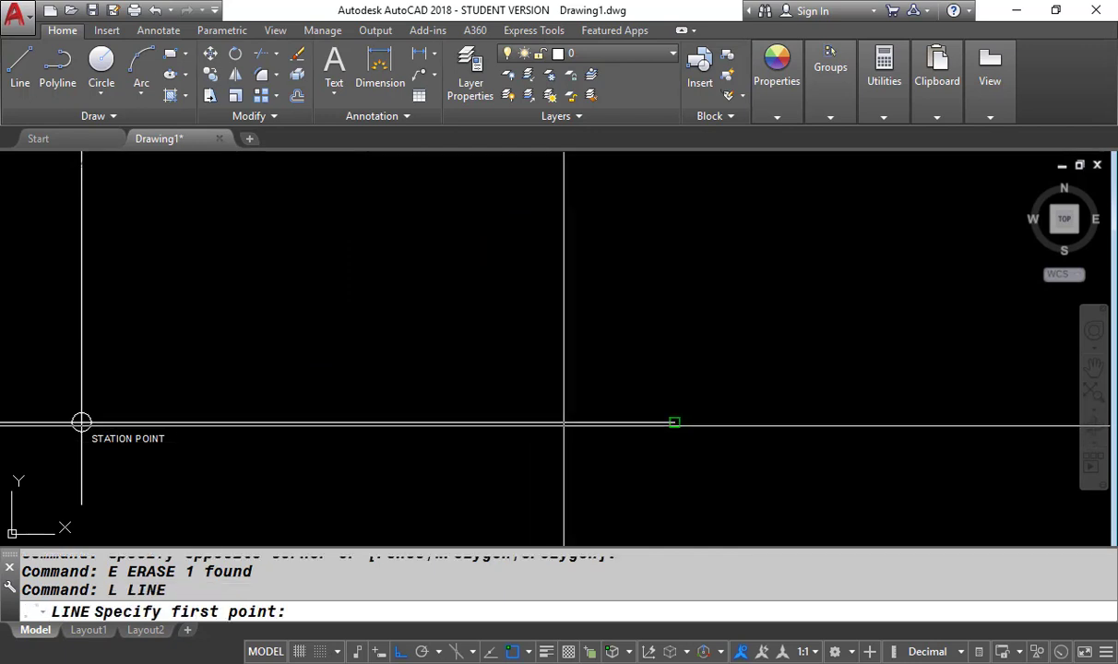
left_click(675, 422)
scroll(549, 439, "down", 2)
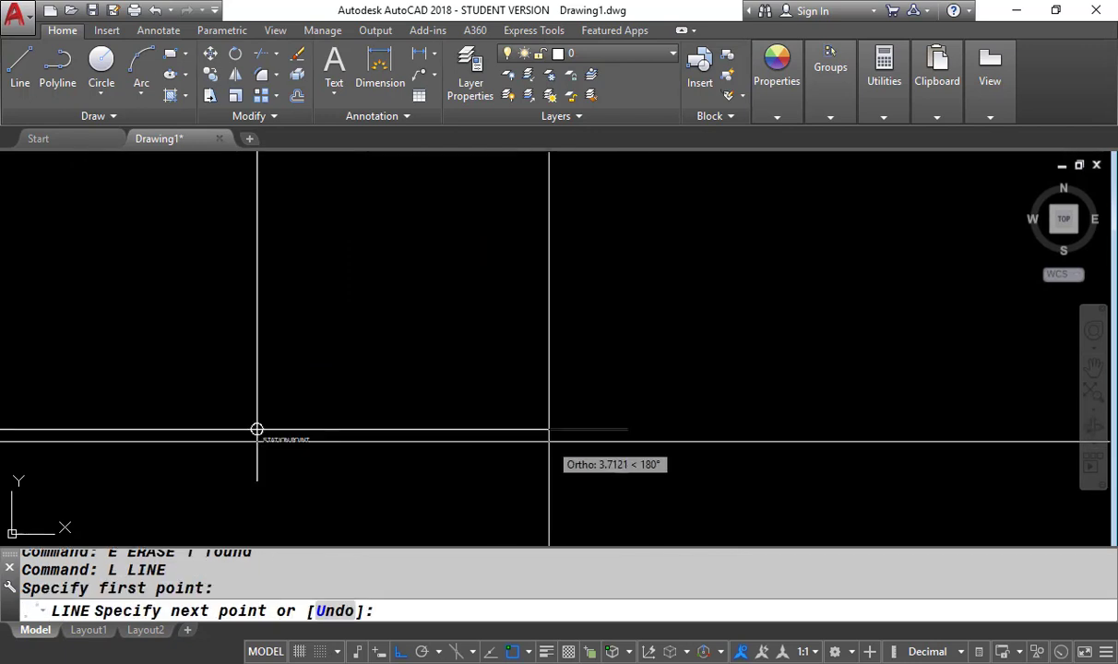
scroll(510, 454, "up", 2)
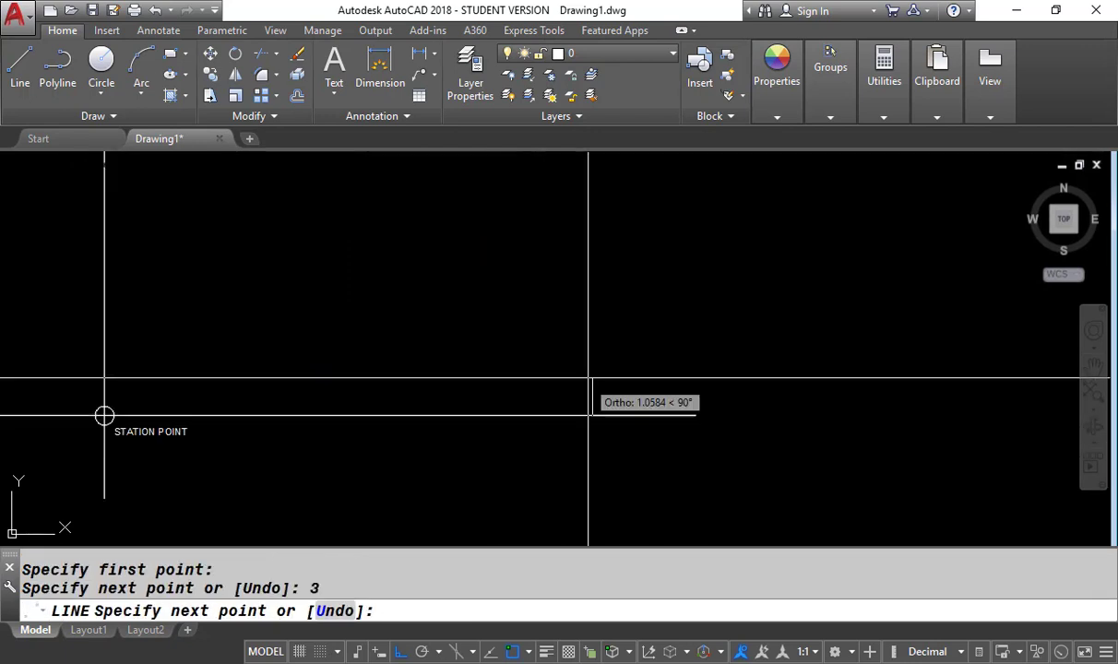
key("Escape")
Change the colour of the short 3-unit line at the station line's right end to Red.
left_click(554, 375)
left_click(764, 475)
left_click(791, 89)
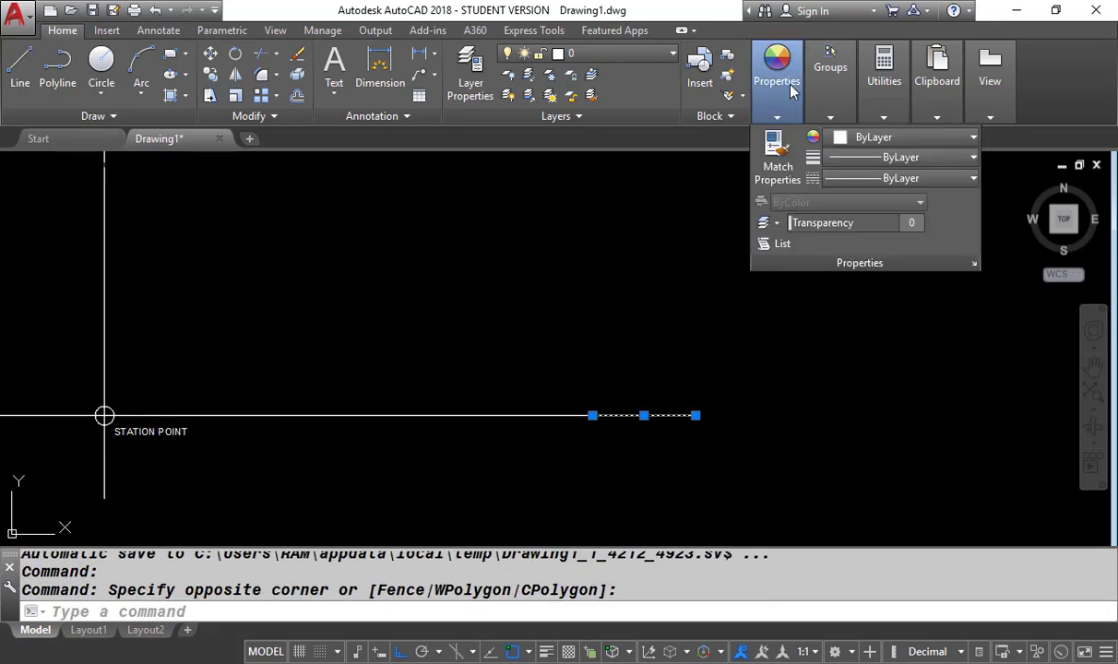
left_click(883, 146)
left_click(836, 312)
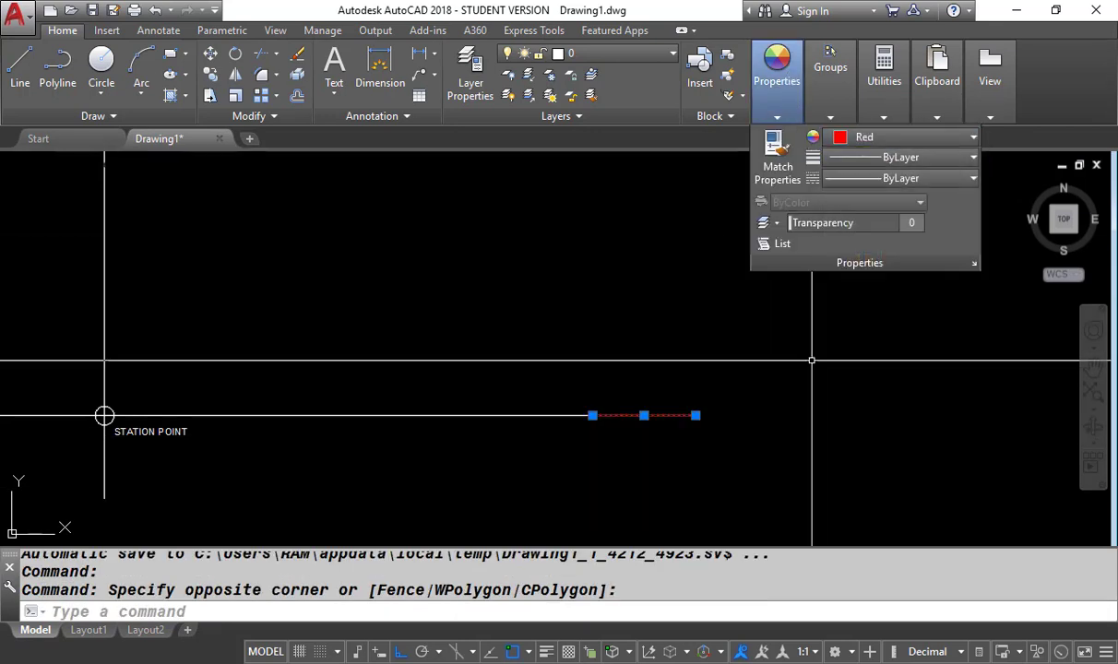
key("Escape")
Set the current drawing colour to Red for new objects.
left_click(776, 90)
left_click(835, 138)
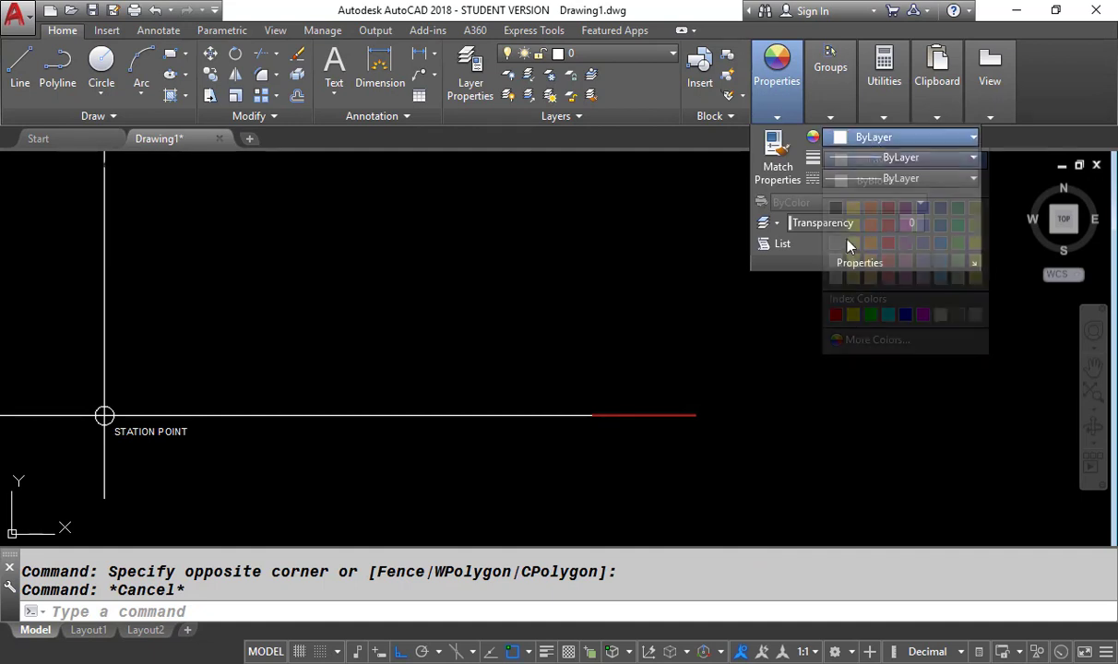
left_click(838, 314)
key("Escape")
Start the scaled elevation with a line 0.5 upward from the left end of the red base line.
scroll(811, 354, "down", 5)
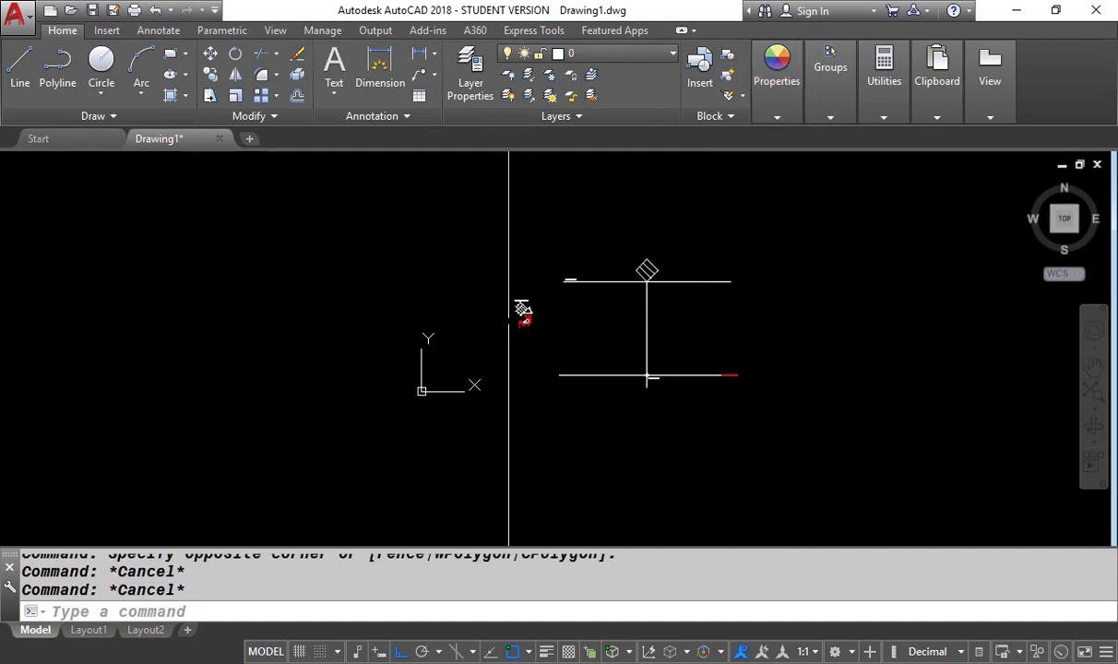
scroll(511, 315, "up", 5)
scroll(576, 362, "up", 4)
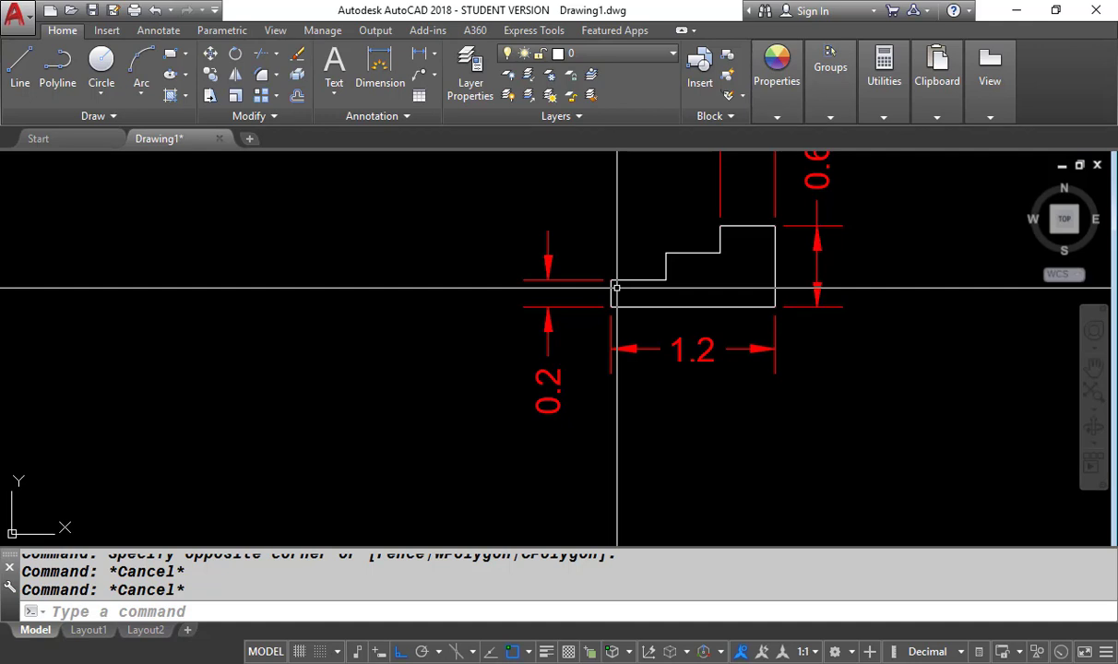
scroll(517, 251, "down", 10)
scroll(922, 421, "up", 2)
middle_click_drag(978, 433, 758, 393)
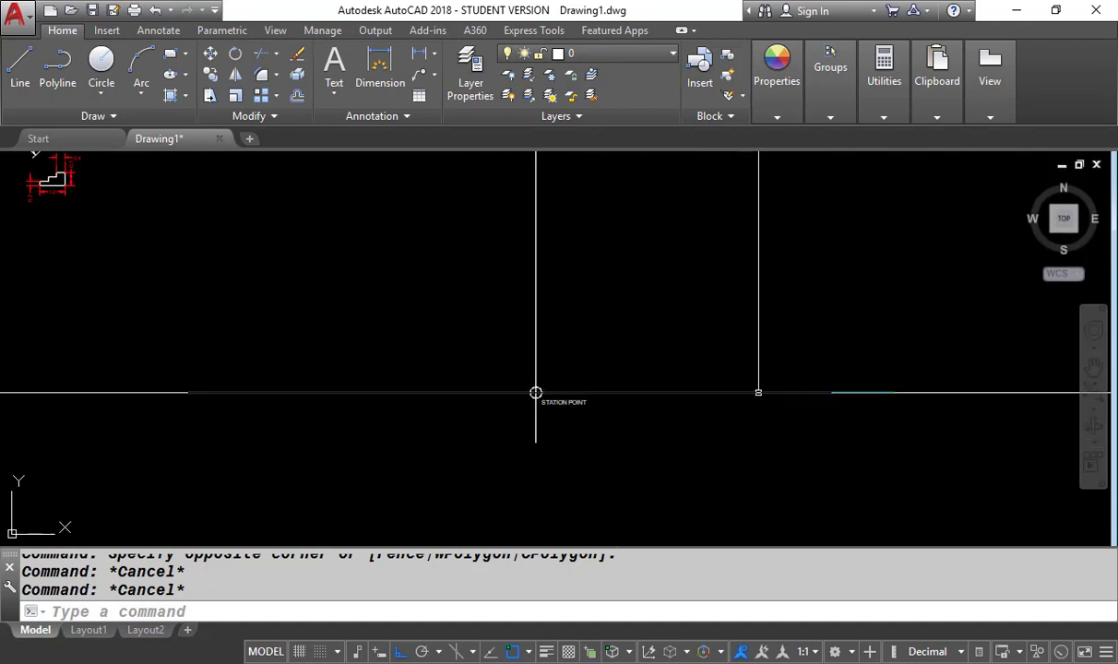
type("l")
key("Return")
scroll(822, 392, "up", 3)
left_click(812, 409)
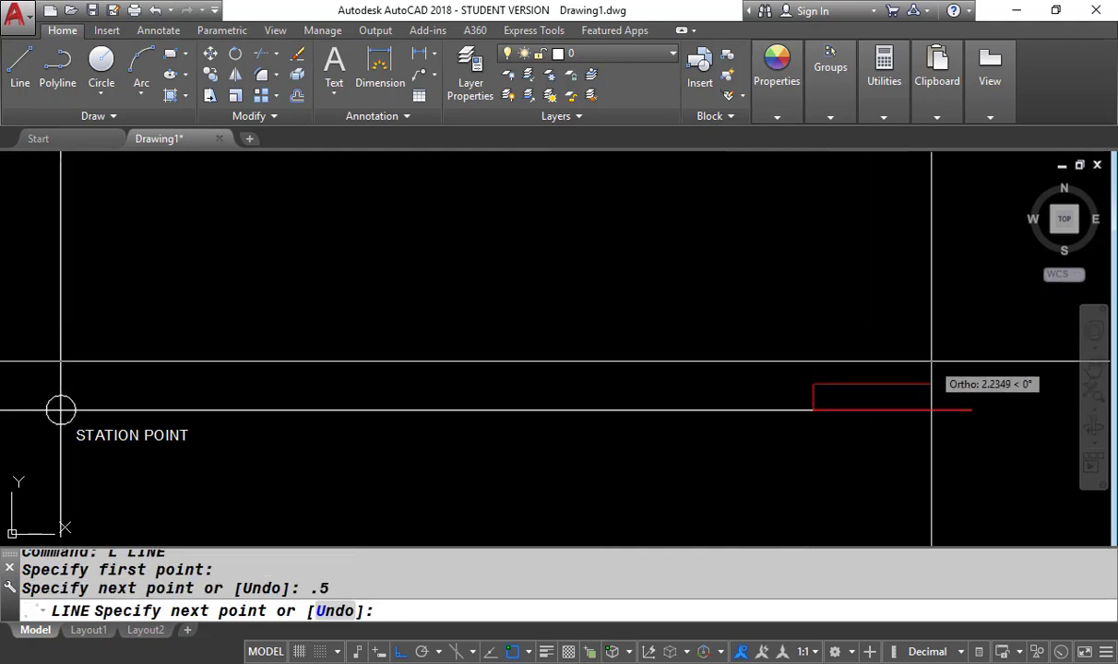
Complete the stepped elevation with treads of 1 and risers of 0.5, closing it down to the base line's right end.
scroll(881, 365, "down", 7)
scroll(607, 277, "up", 9)
scroll(480, 317, "up", 2)
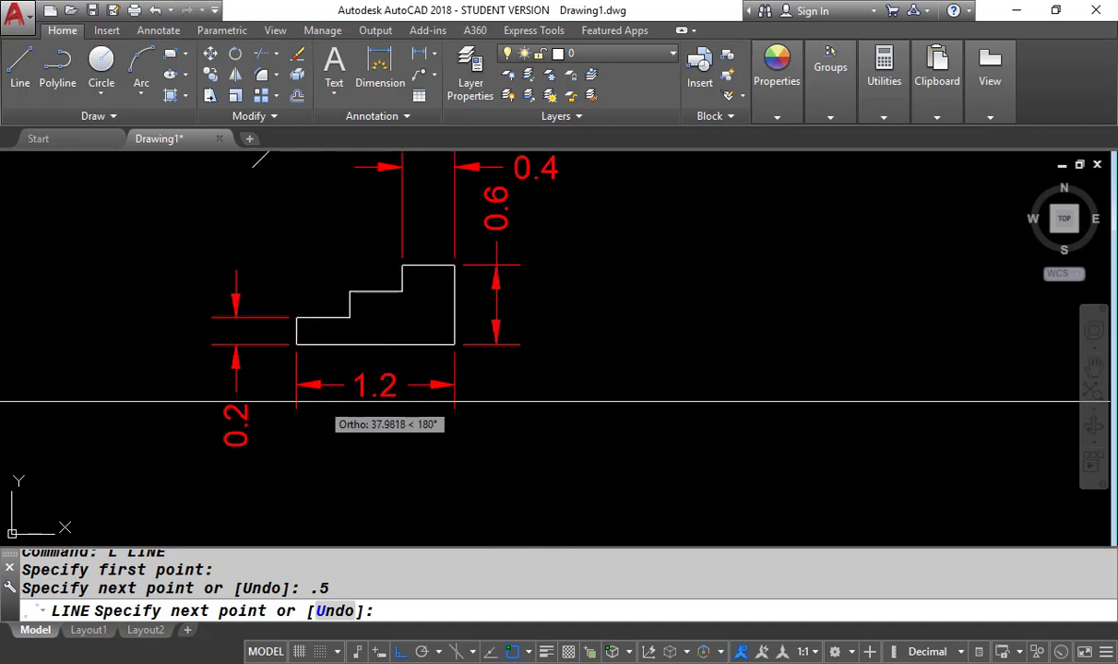
scroll(517, 305, "down", 2)
scroll(831, 506, "down", 5)
scroll(714, 357, "up", 5)
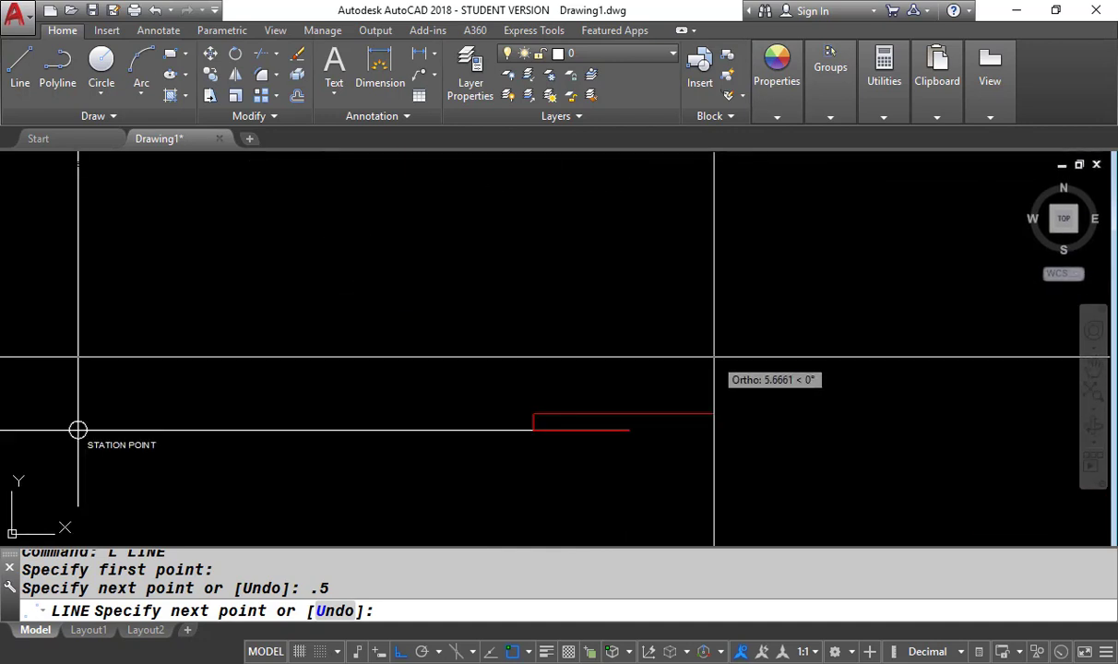
key("Return")
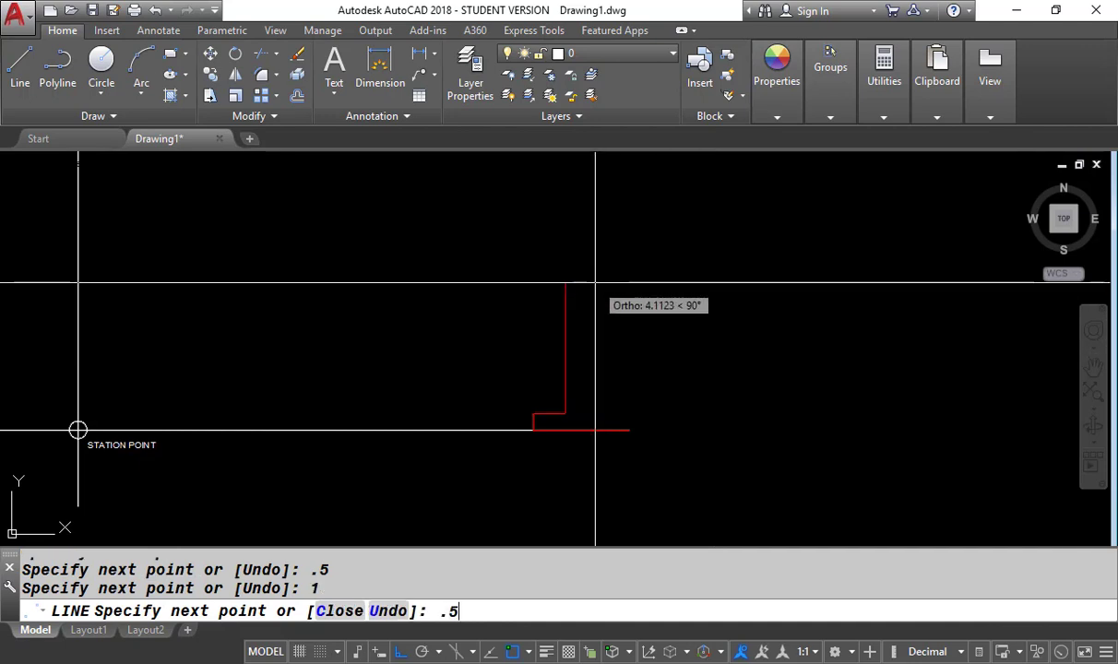
type("1")
key("Return")
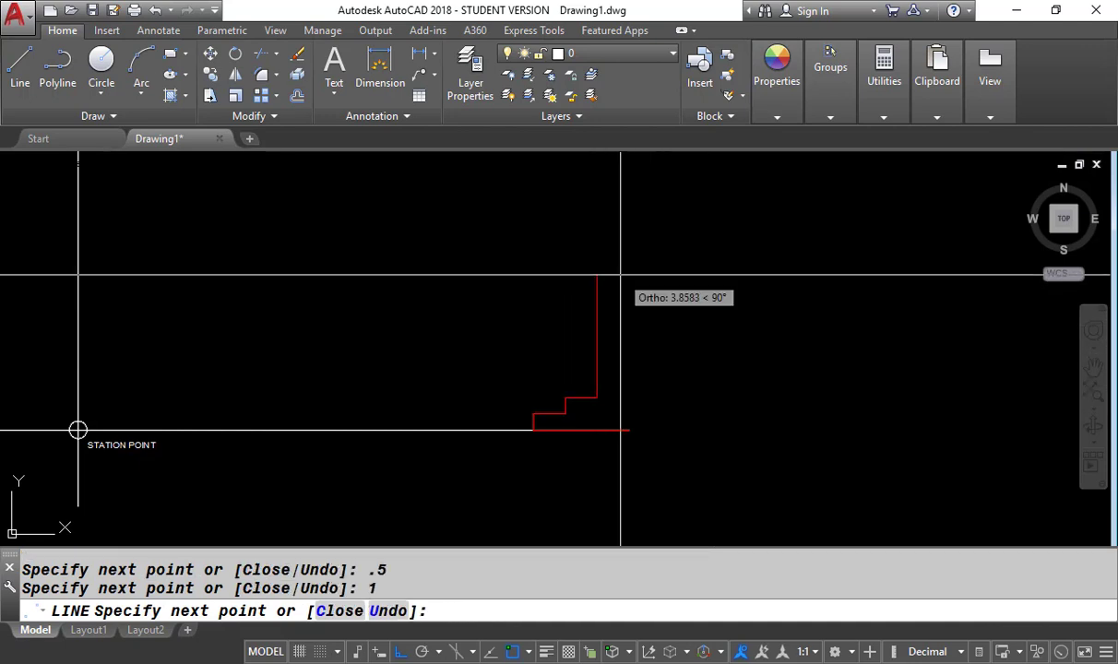
type(".5")
key("Return")
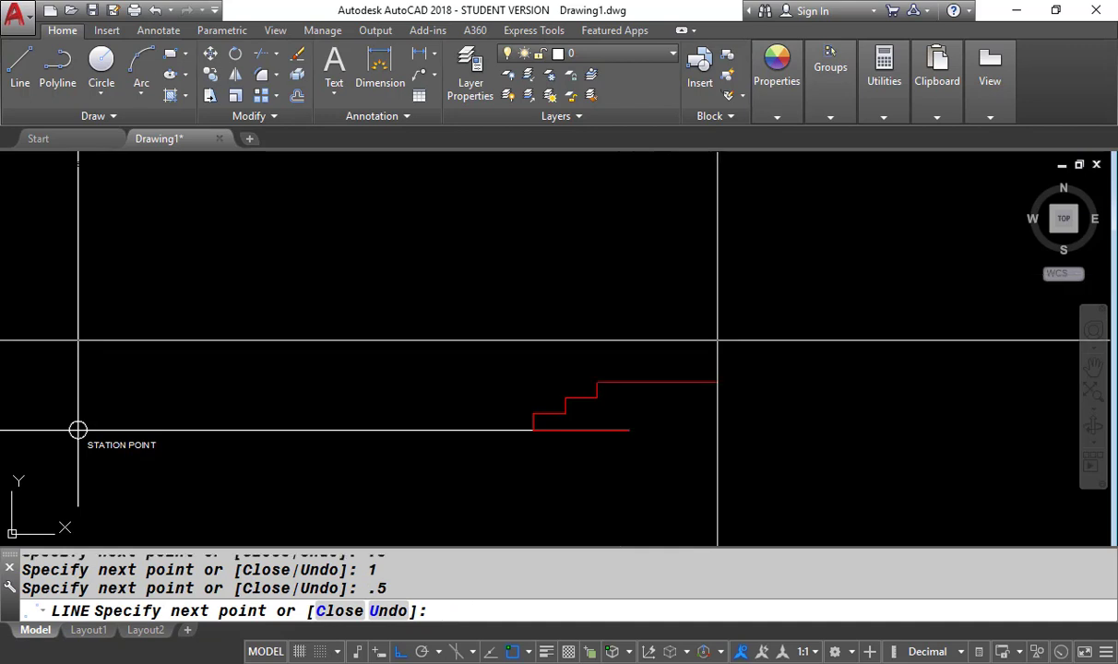
key("Return")
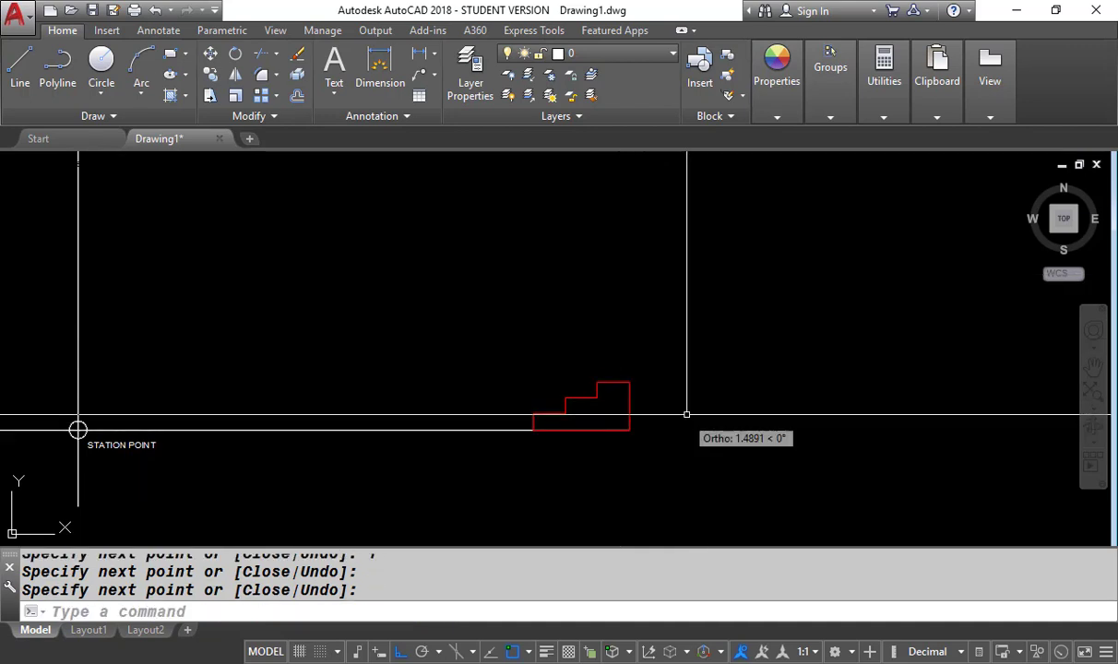
Change the colour of all the rotated square plan's lines above the picture plane to Red.
scroll(687, 379, "down", 6)
scroll(670, 379, "up", 10)
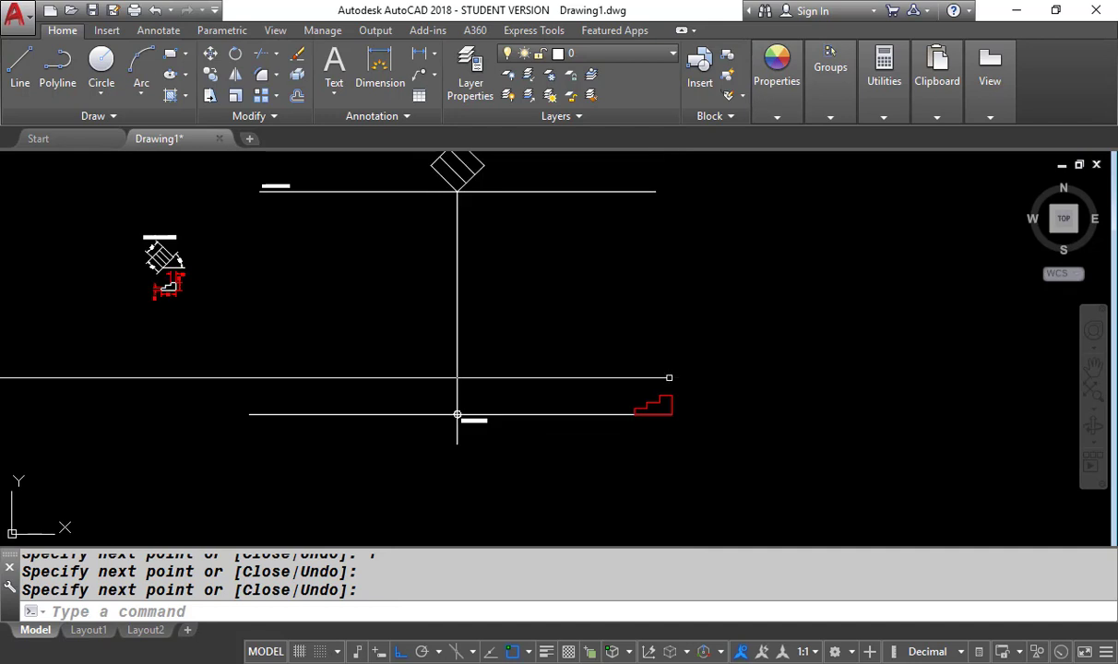
scroll(677, 379, "down", 5)
scroll(680, 417, "down", 2)
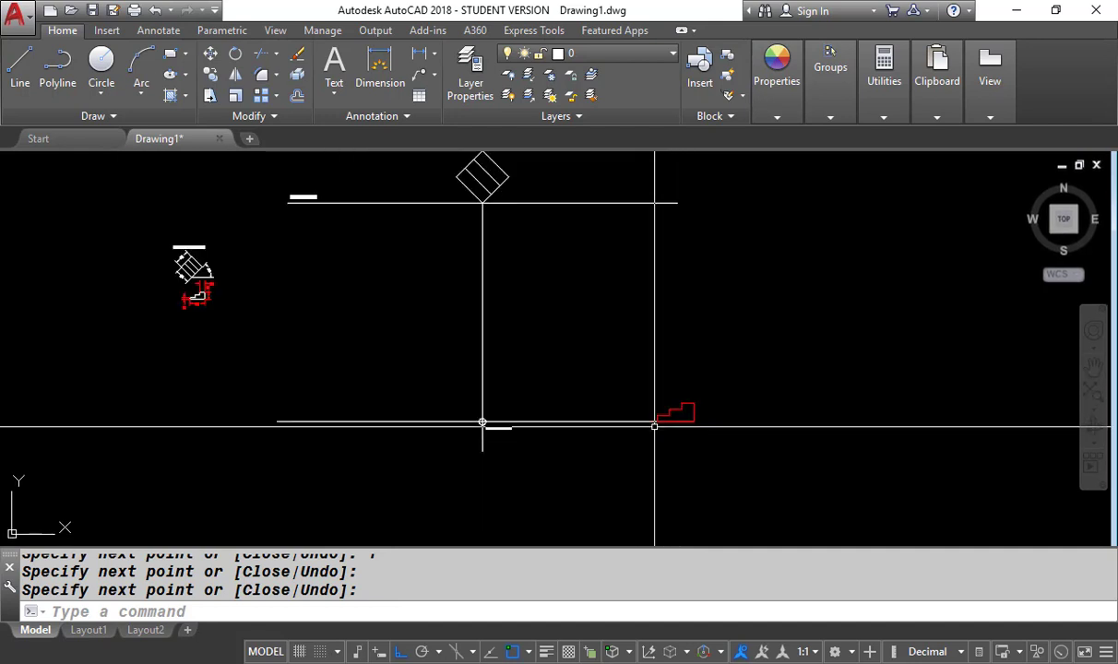
middle_click_drag(516, 296, 555, 480)
scroll(517, 358, "up", 6)
left_click(665, 454)
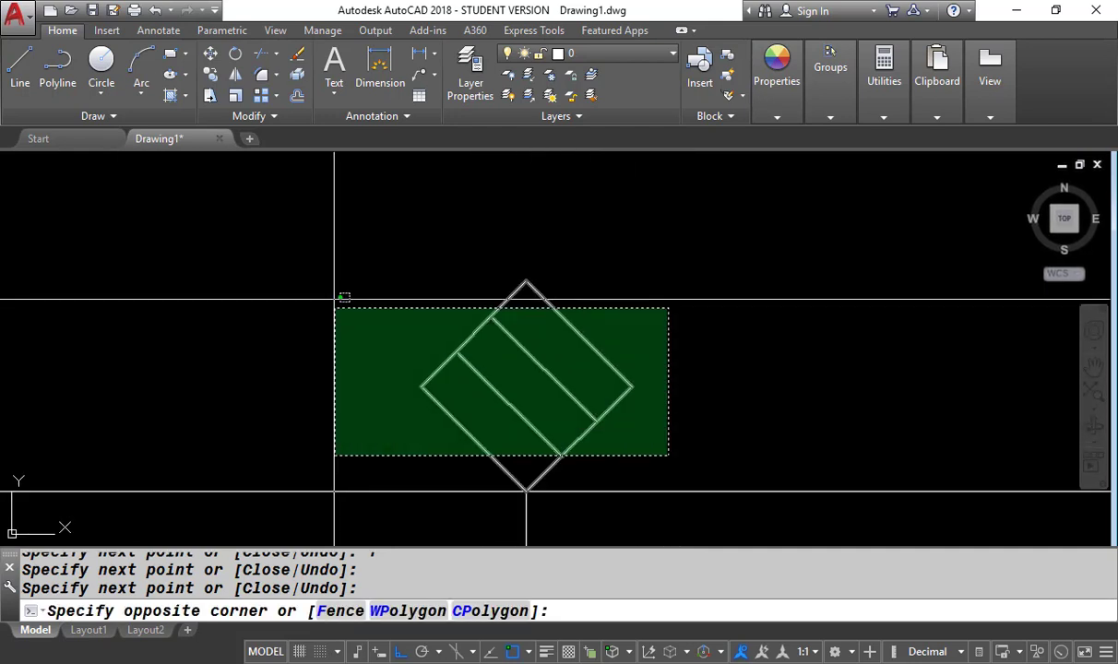
left_click(337, 277)
left_click(777, 87)
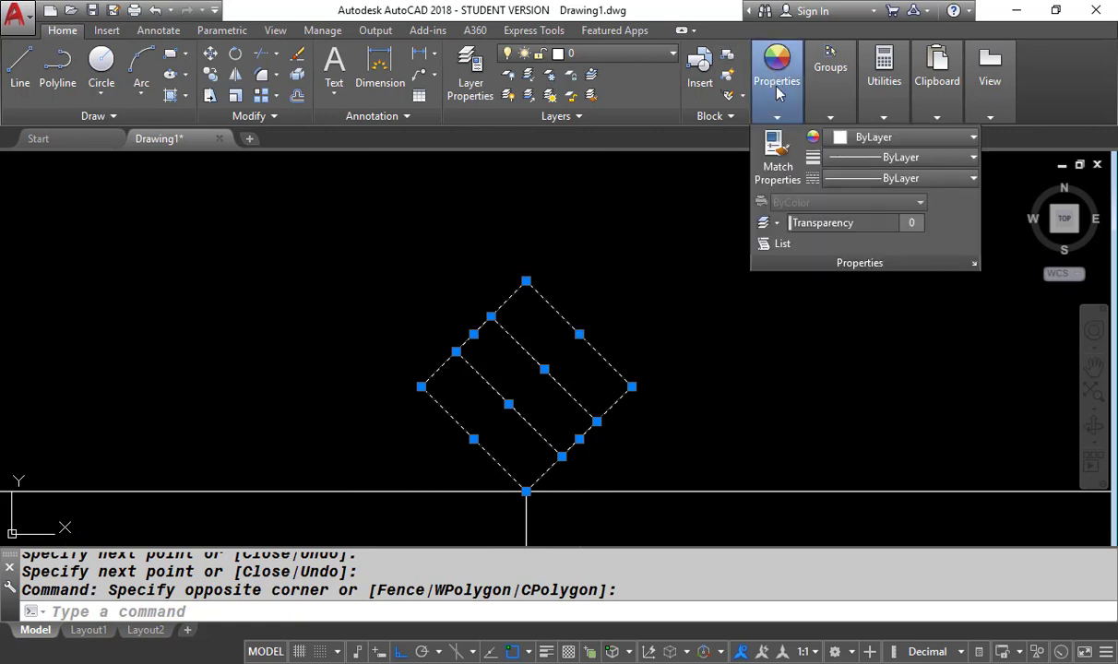
left_click(903, 150)
left_click(903, 142)
left_click(903, 142)
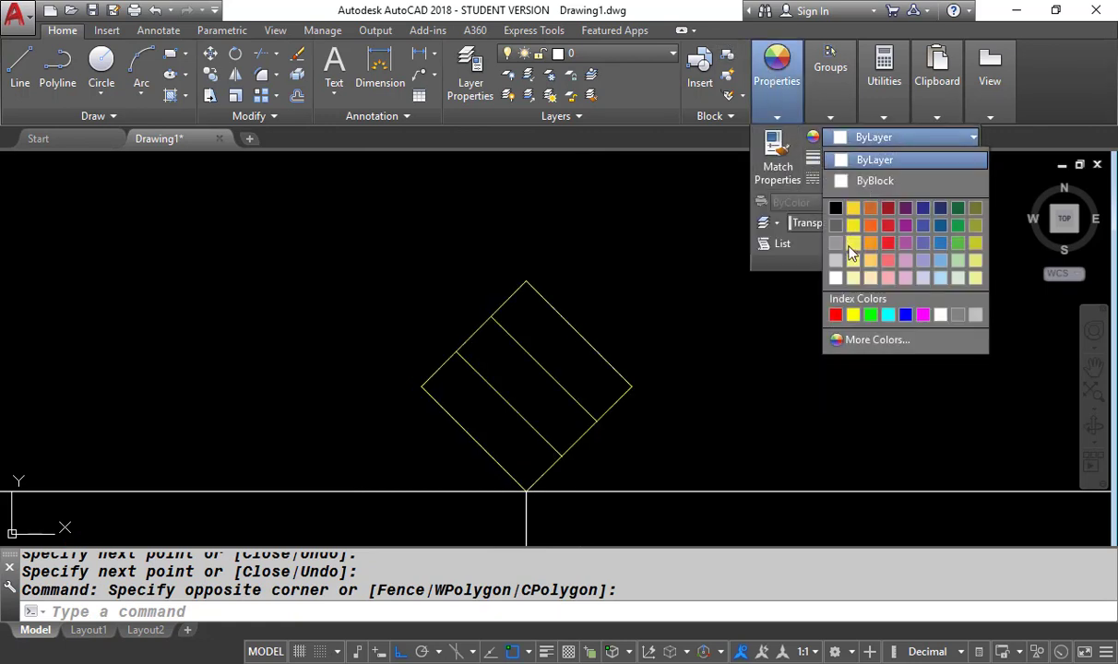
left_click(836, 315)
scroll(443, 335, "down", 8)
key("Escape")
key("Escape")
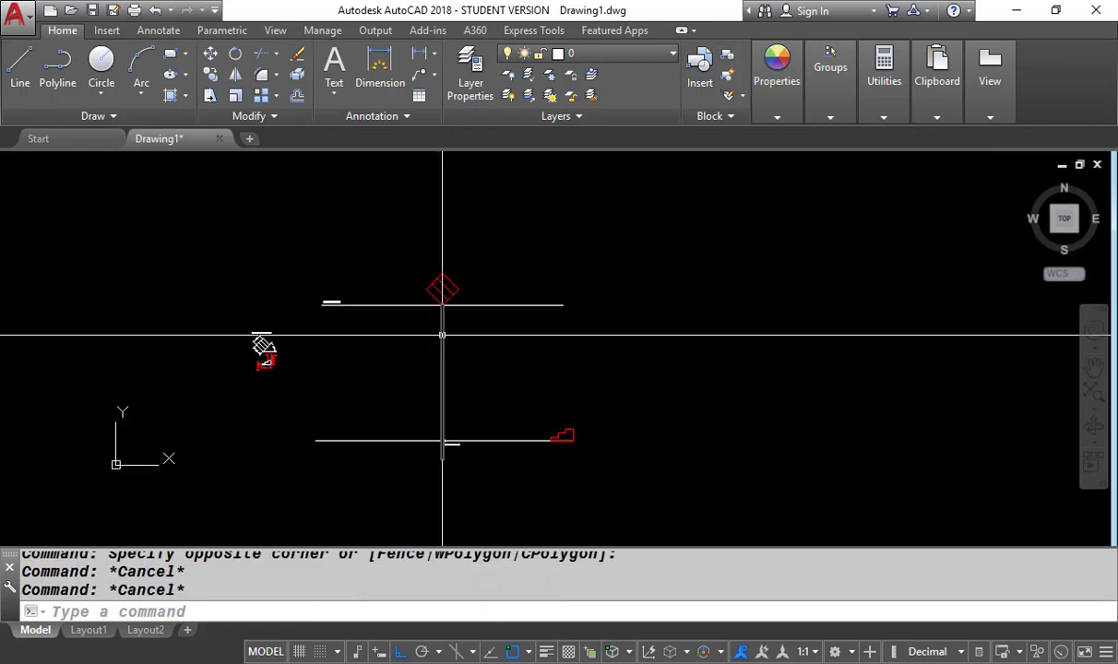
Lengthen the picture plane line horizontally by stretching both of its ends outward.
scroll(441, 305, "up", 4)
middle_click_drag(489, 319, 486, 303)
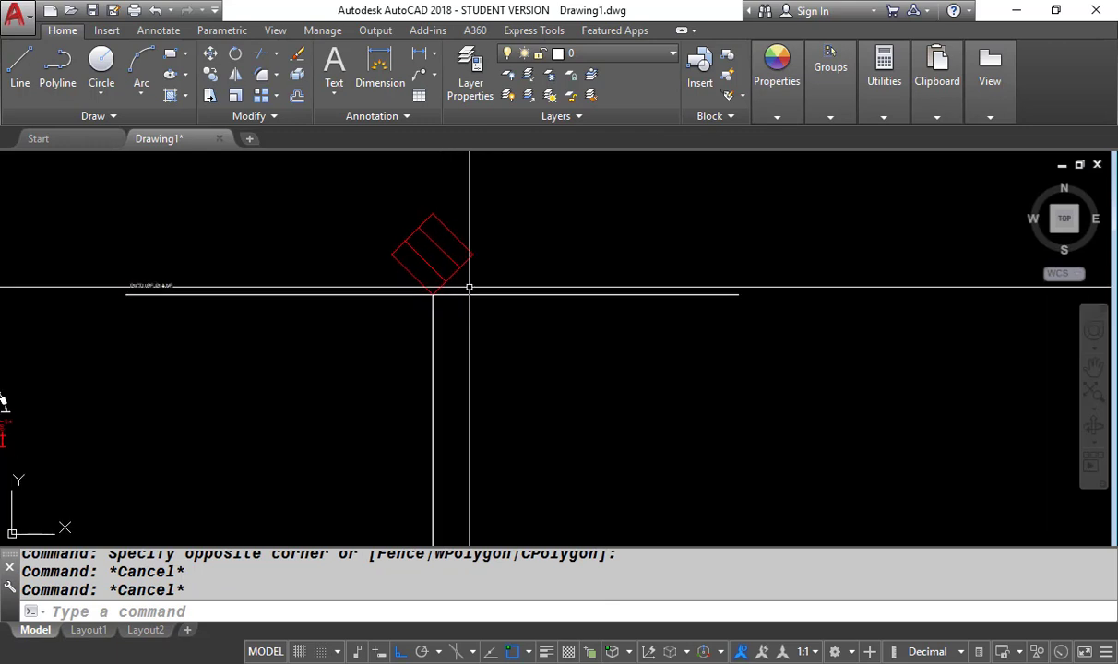
scroll(468, 276, "down", 2)
scroll(457, 507, "up", 4)
scroll(427, 499, "up", 6)
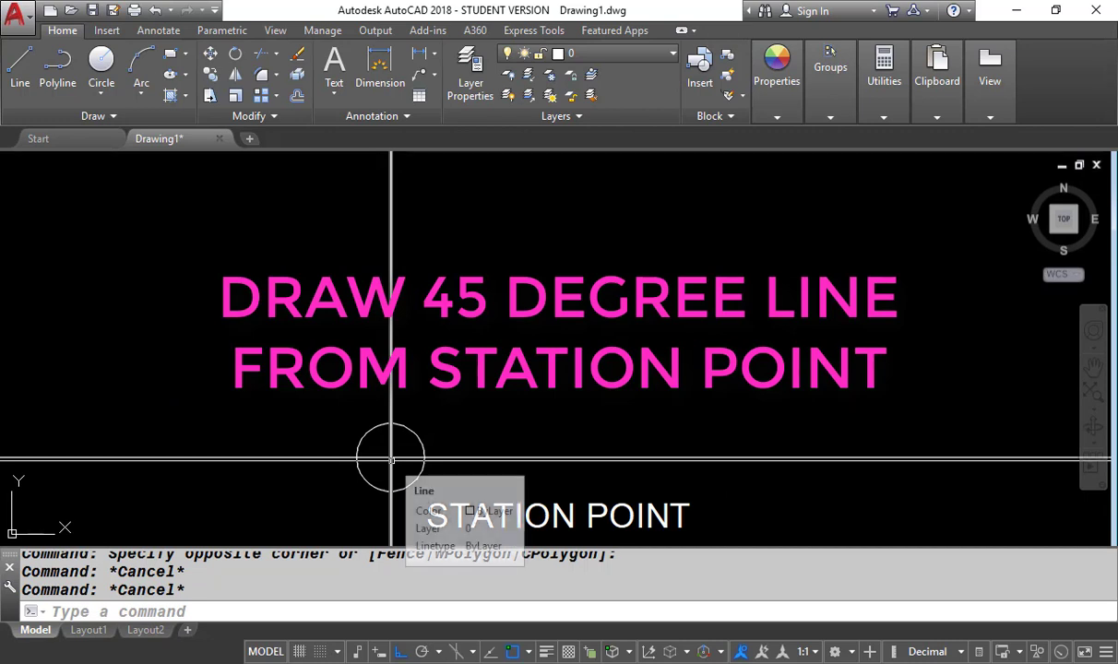
scroll(391, 458, "down", 2)
scroll(392, 457, "down", 3)
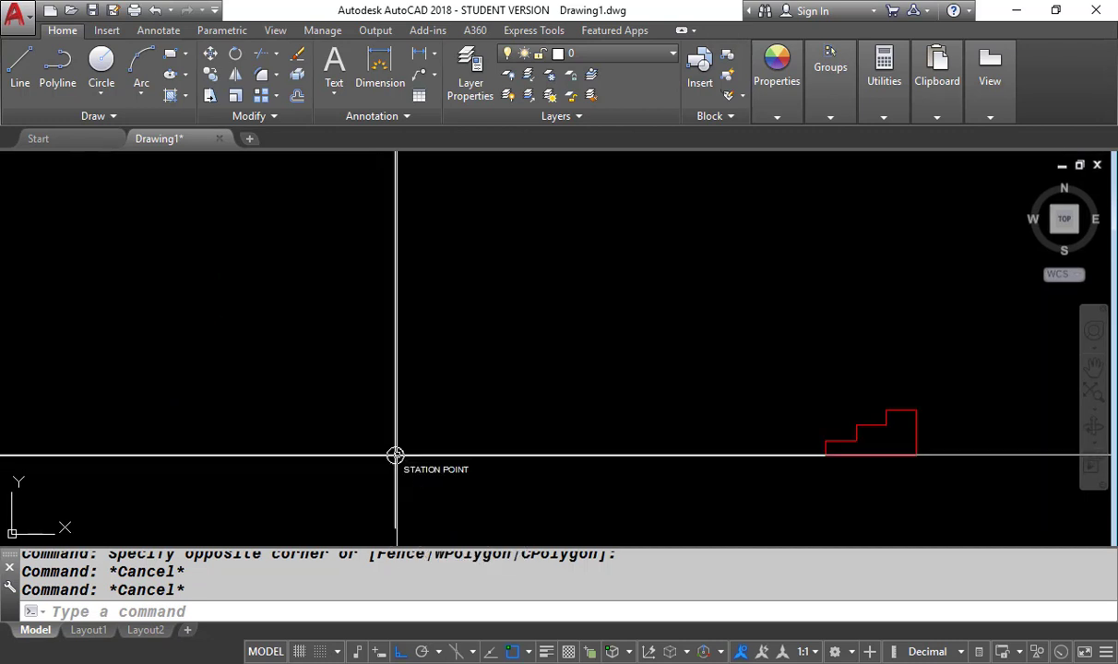
left_click_drag(539, 262, 538, 242)
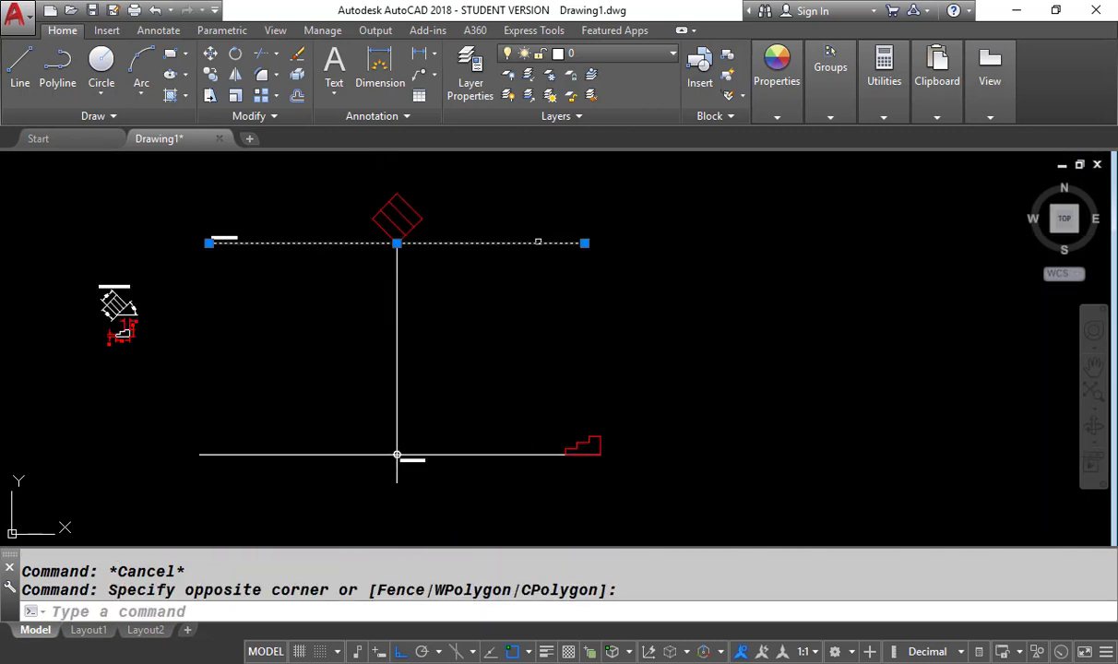
left_click(584, 243)
left_click(764, 243)
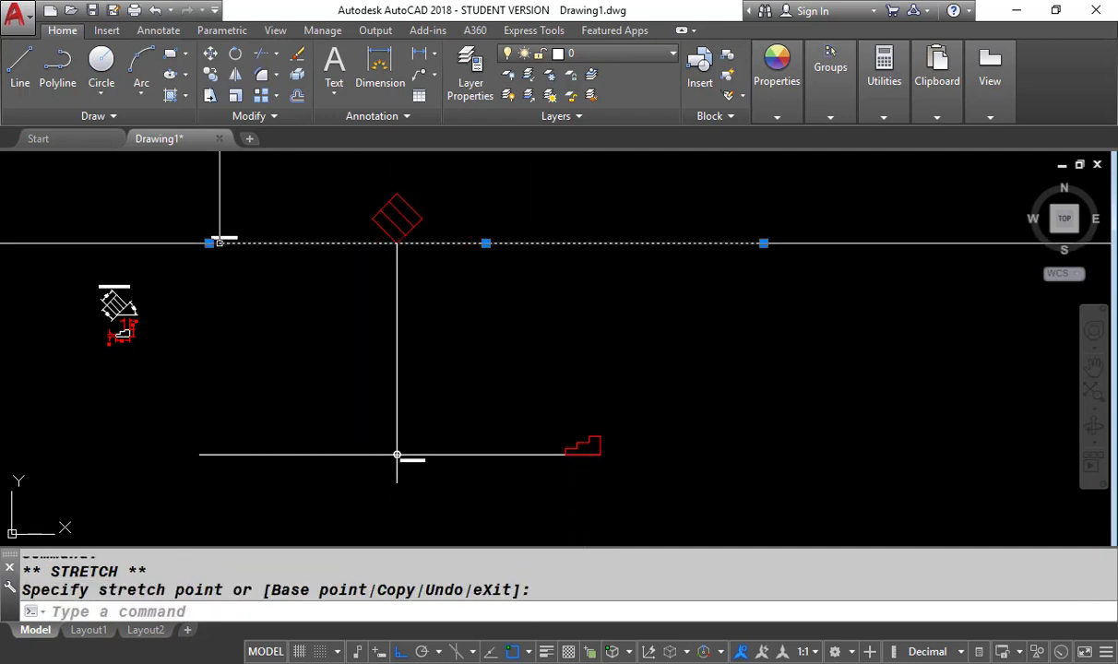
key("Escape")
key("Escape")
Draw a construction line at an angle of 45° through the centre of the station point circle.
scroll(400, 455, "up", 4)
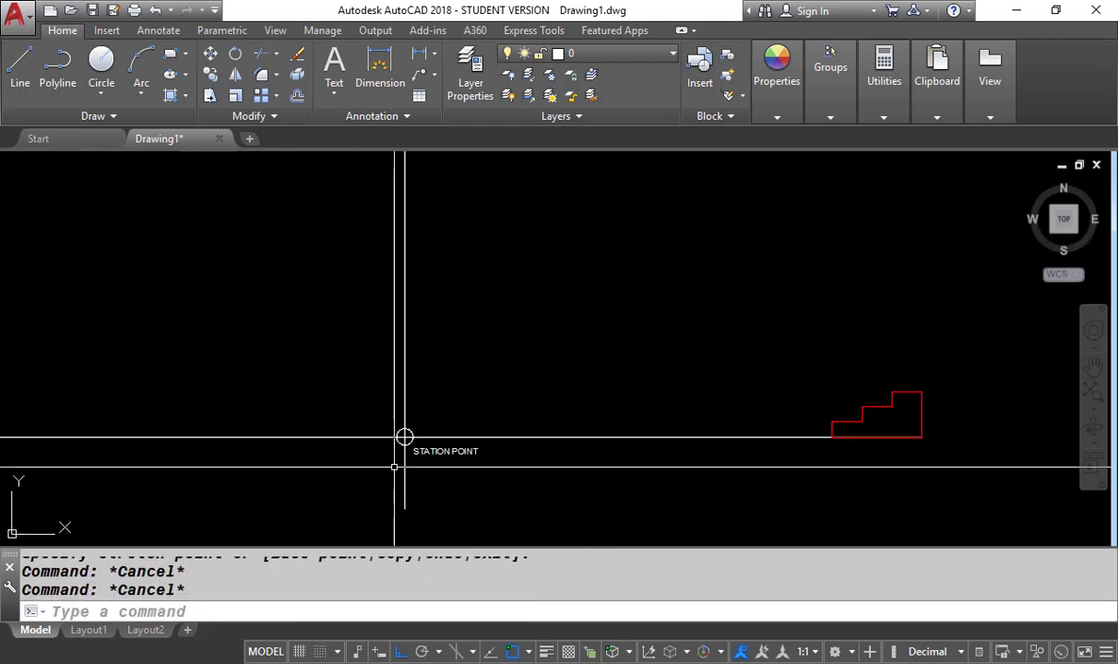
type("xl")
key("Return")
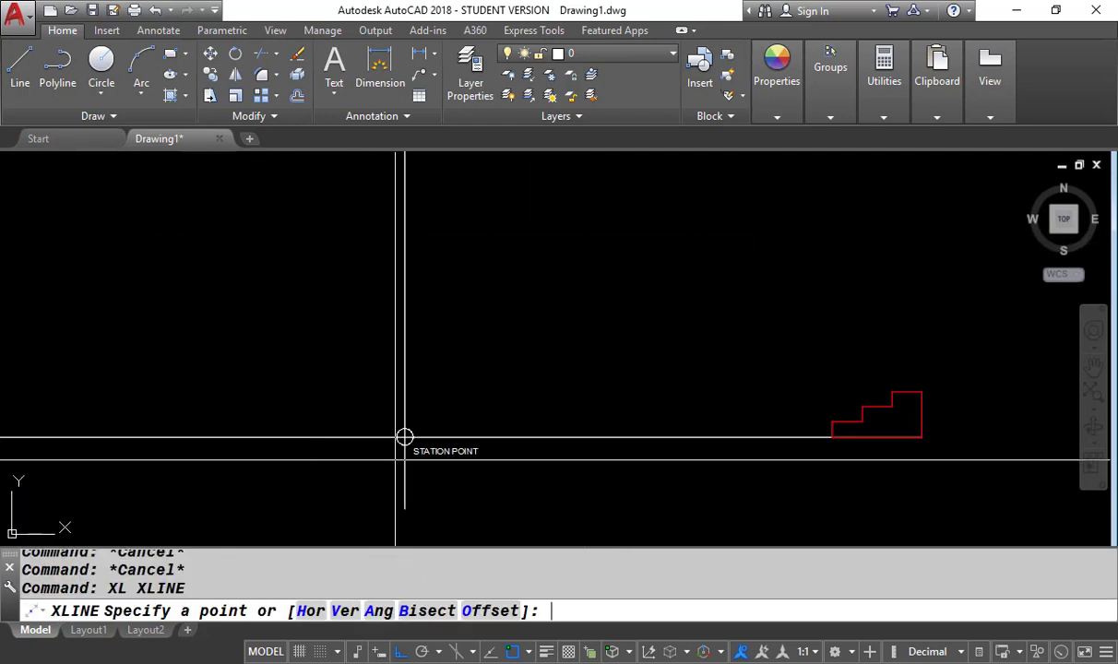
key("Return")
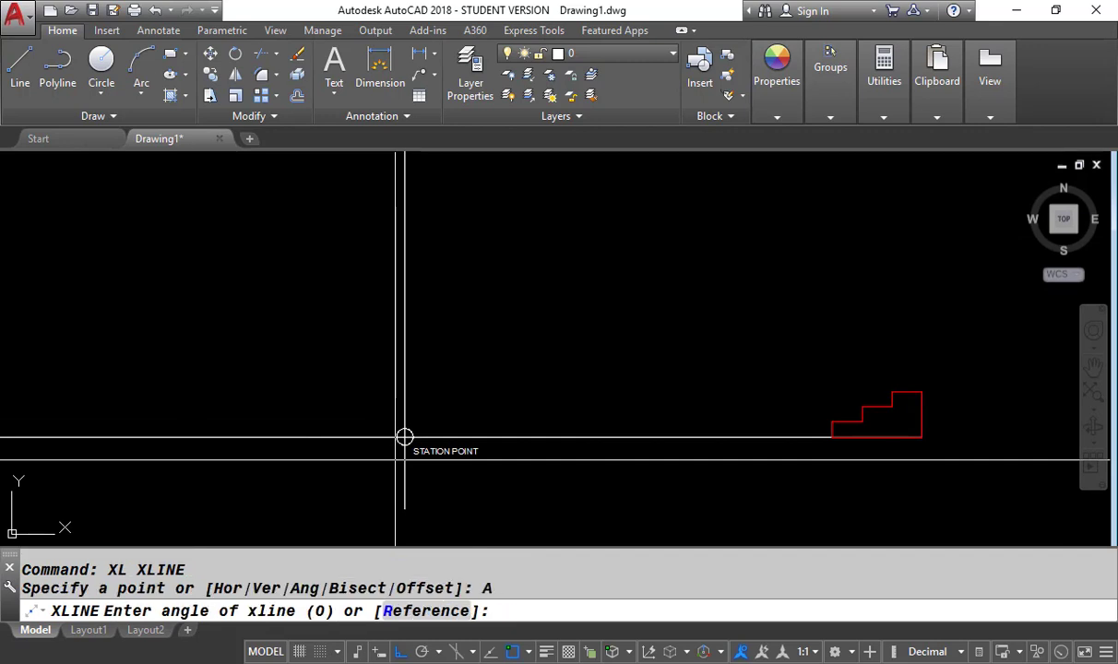
type("45")
key("Return")
scroll(414, 350, "up", 3)
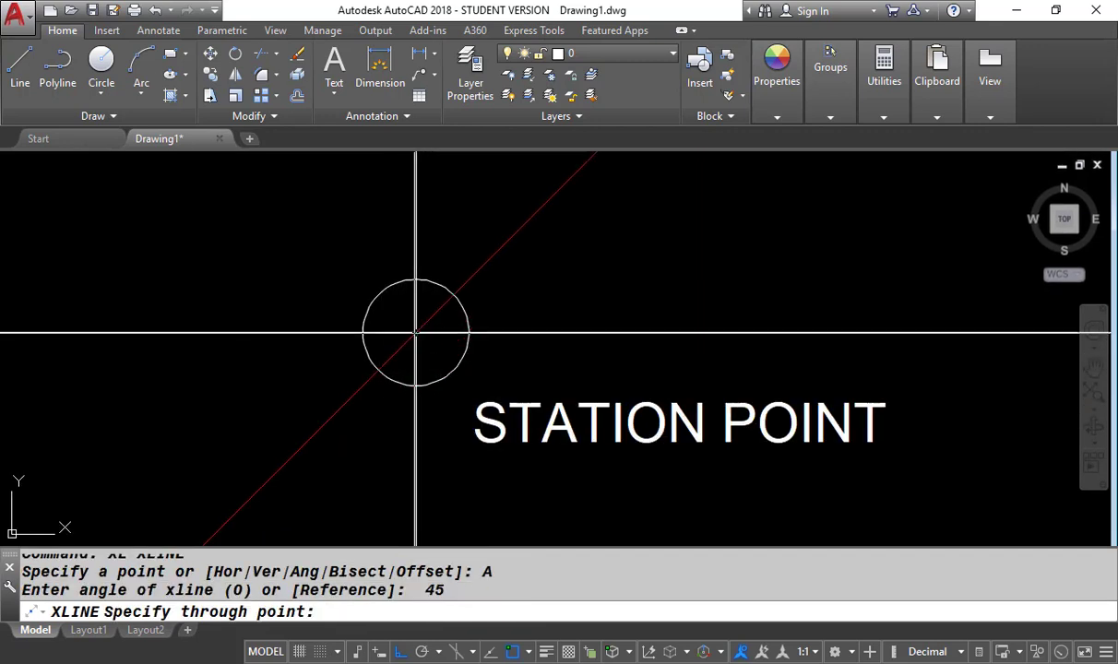
key("Escape")
Draw a second construction line at an angle of 135° through the centre of the station point circle.
scroll(354, 420, "down", 12)
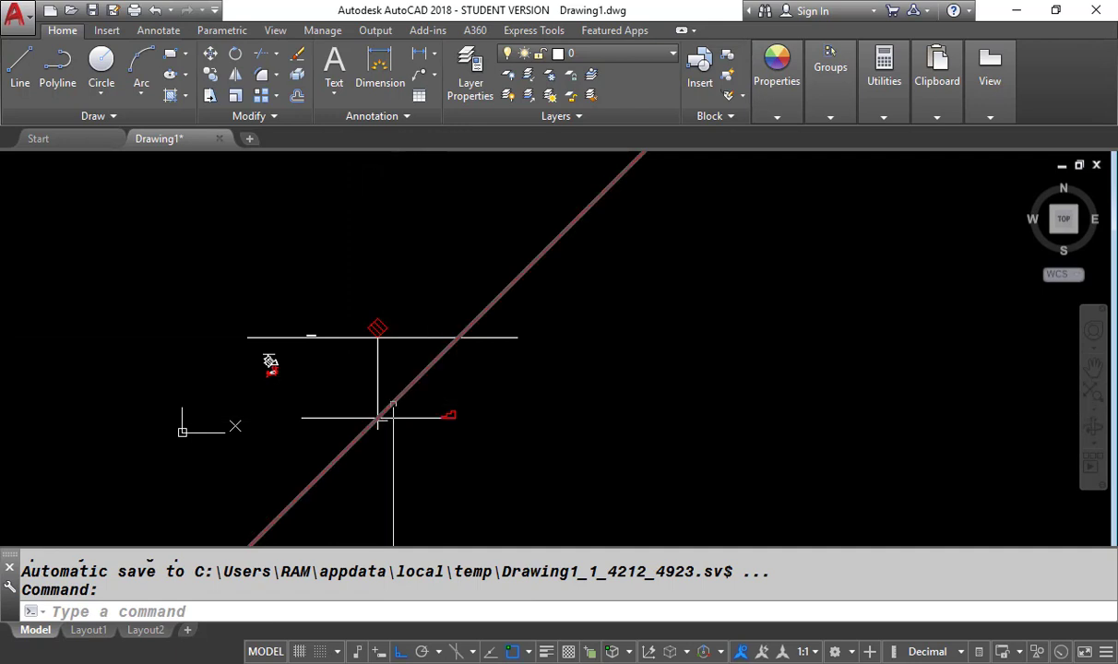
scroll(393, 406, "up", 5)
key("Return")
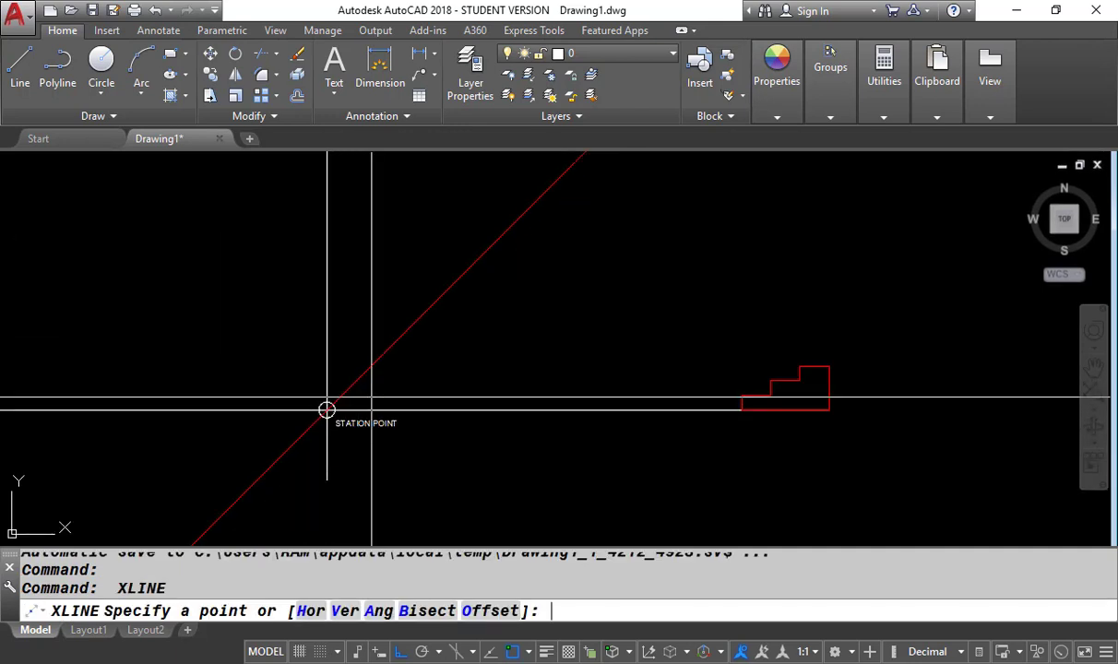
type("A")
key("Return")
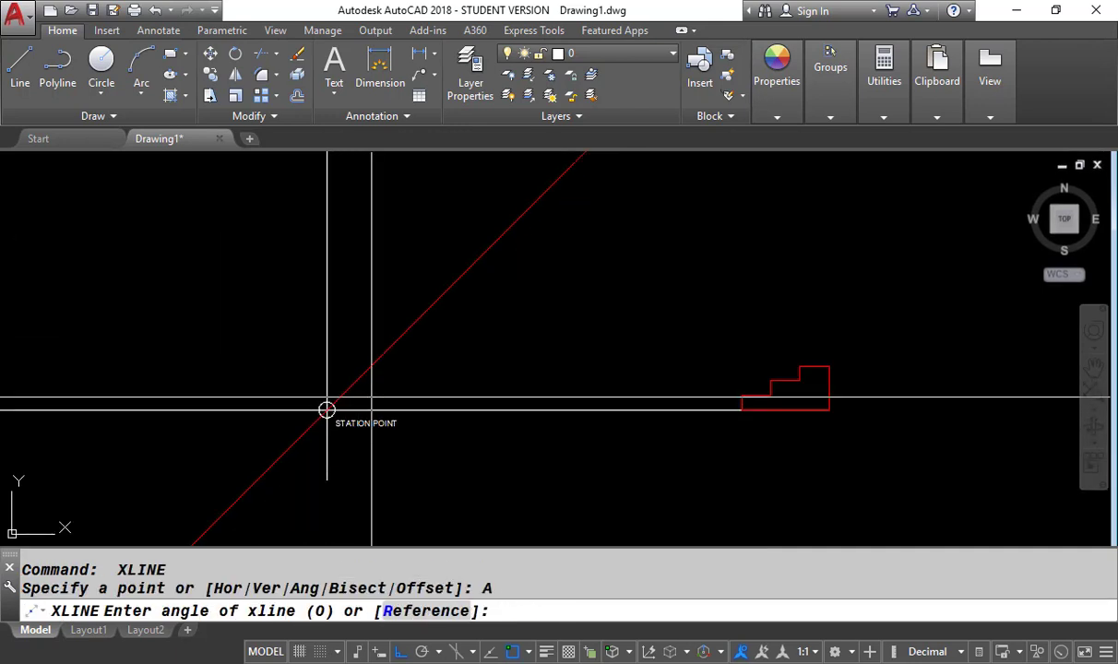
key("Return")
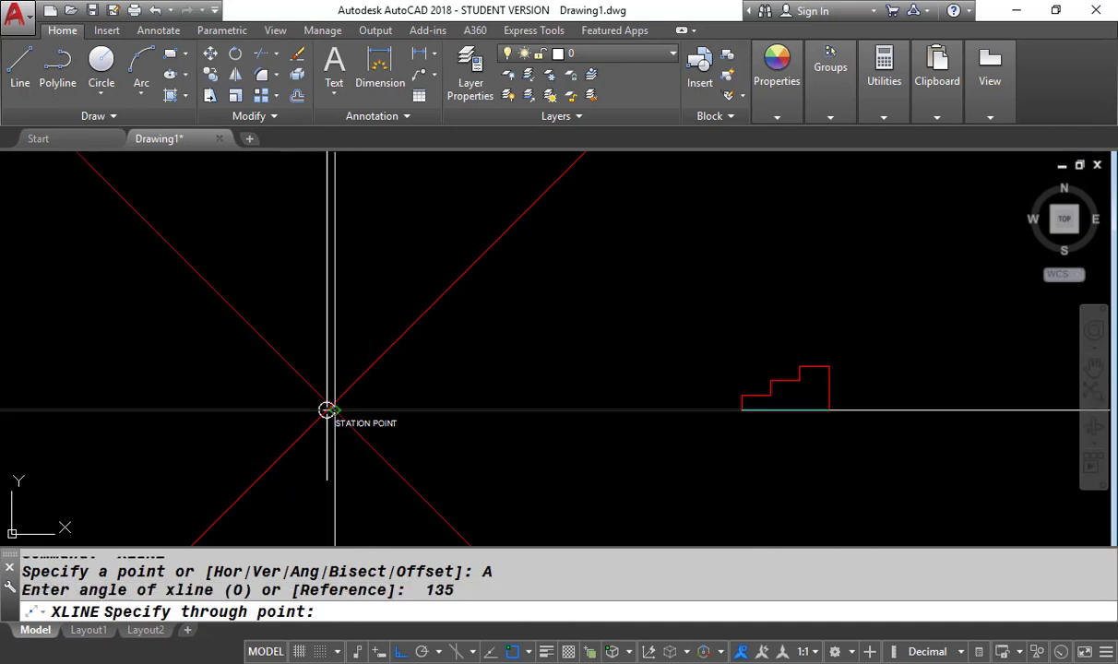
scroll(305, 415, "up", 3)
key("Return")
scroll(431, 442, "down", 12)
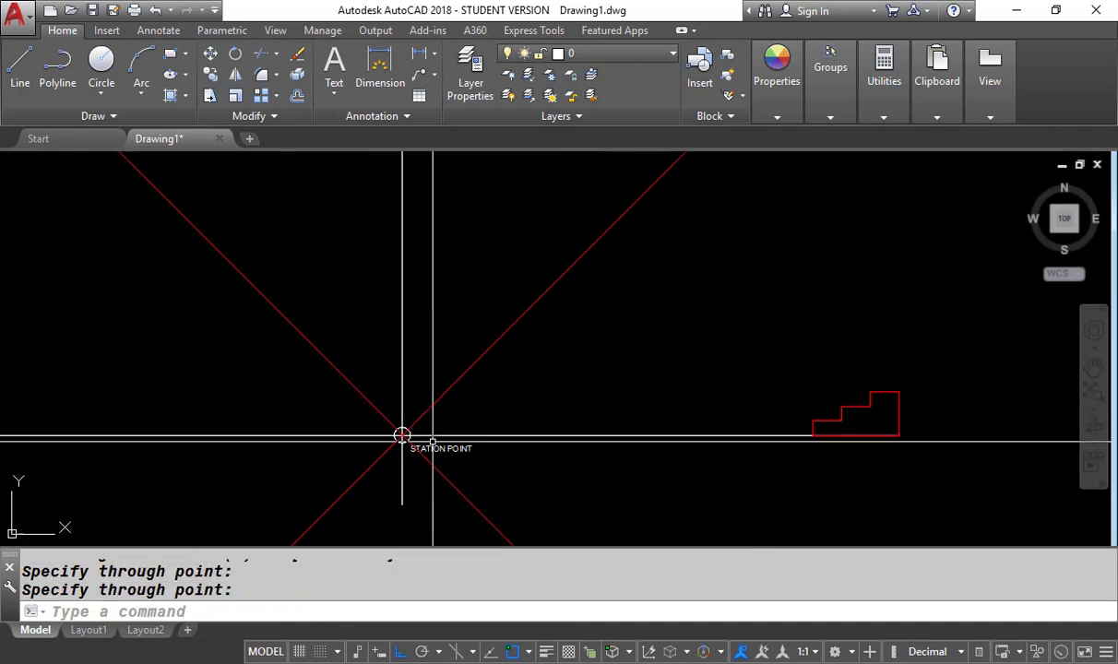
Draw a vertical line downward from where the 135° construction line crosses the picture plane.
scroll(432, 437, "up", 10)
scroll(474, 444, "up", 2)
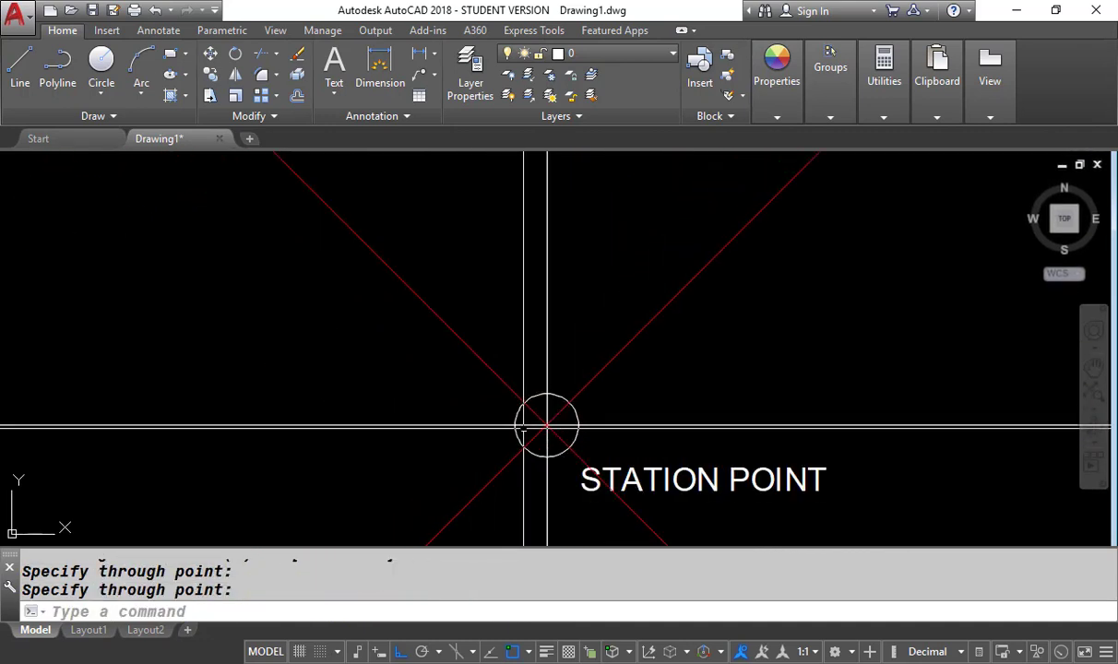
scroll(479, 448, "down", 4)
scroll(475, 446, "up", 8)
scroll(378, 482, "down", 15)
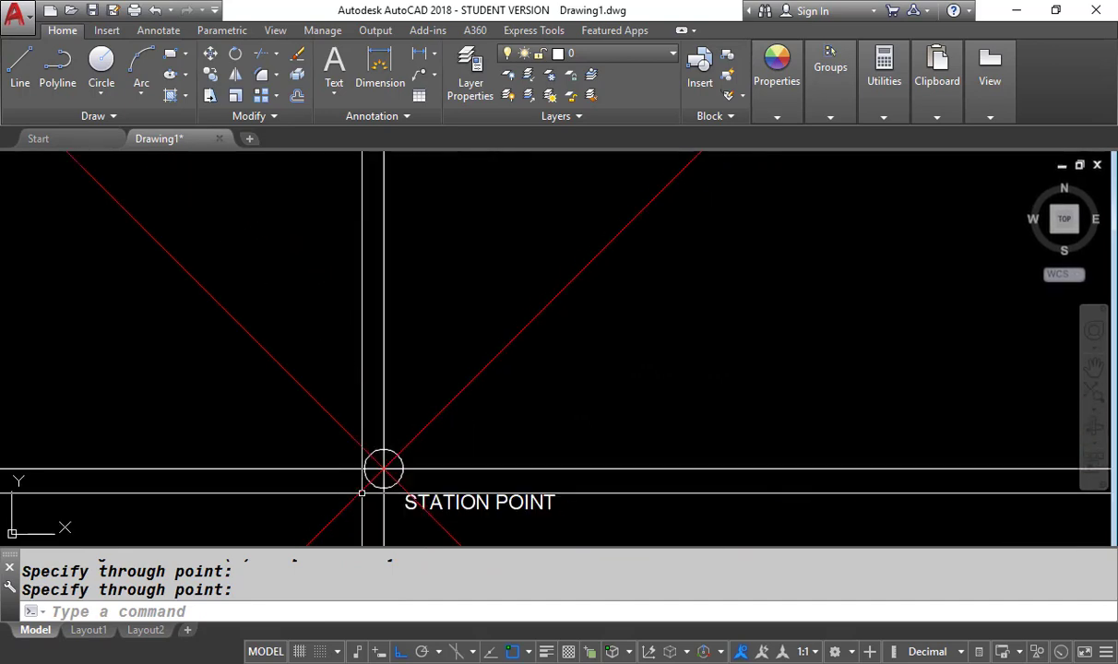
scroll(135, 326, "up", 3)
scroll(292, 332, "down", 2)
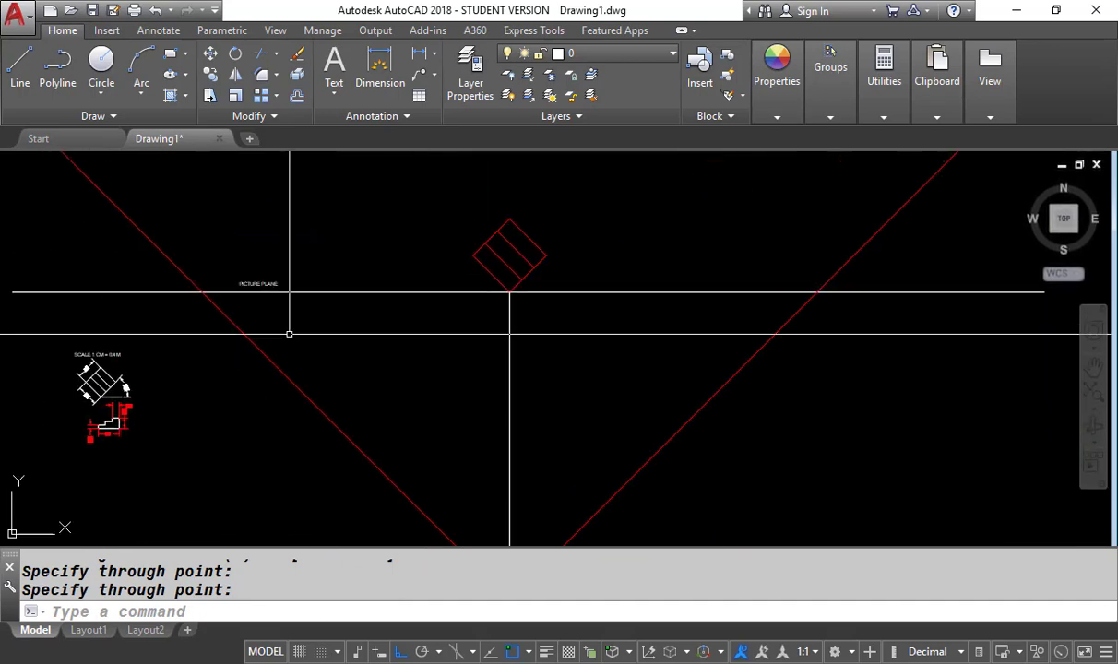
scroll(343, 247, "up", 6)
scroll(237, 277, "down", 4)
scroll(238, 279, "up", 2)
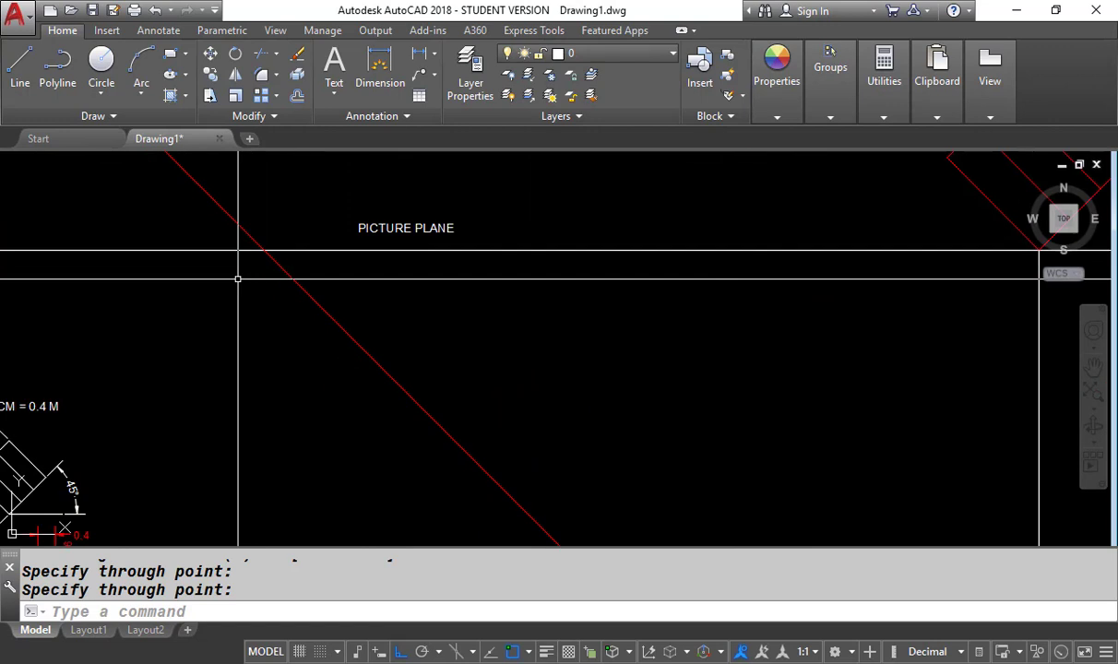
key("Return")
left_click(260, 250)
scroll(261, 247, "down", 4)
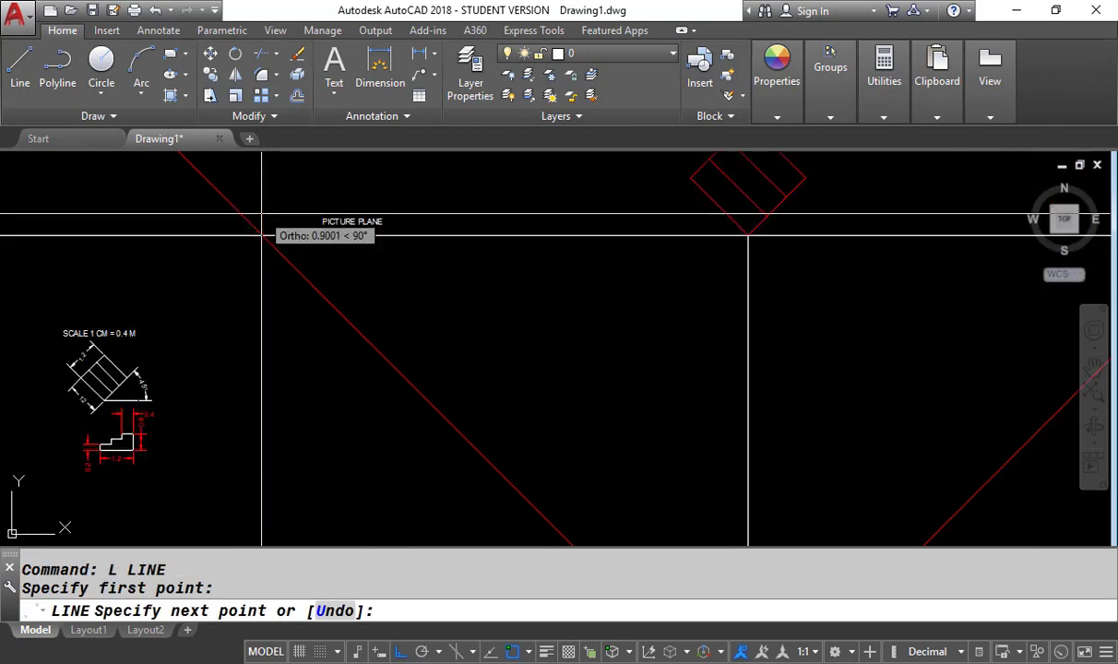
key("Return")
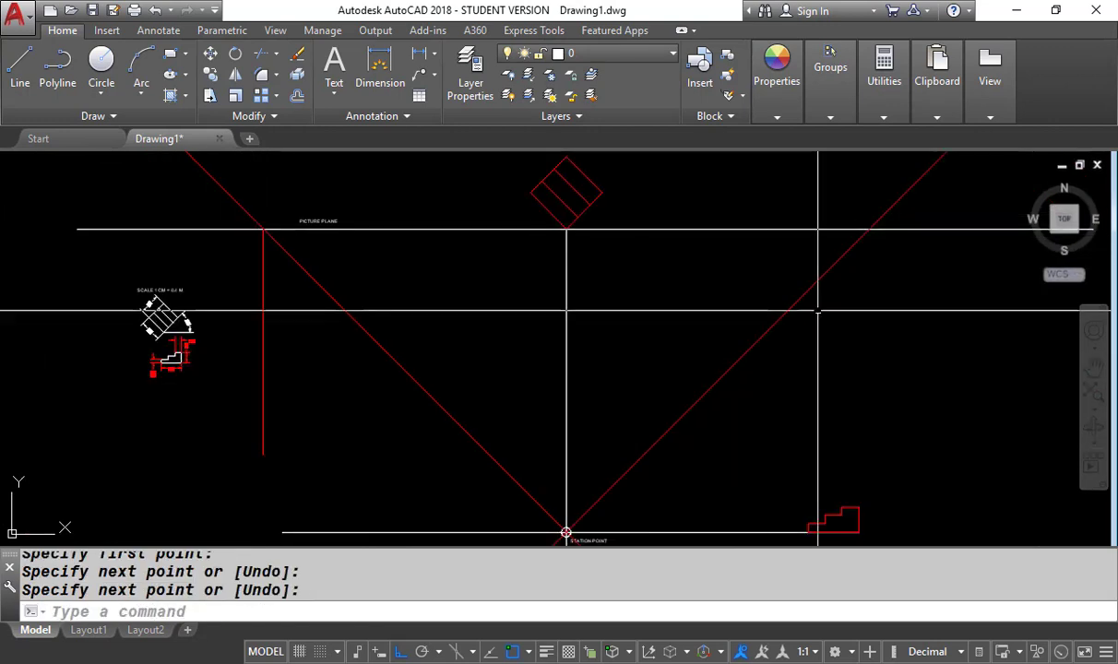
Draw another vertical line downward from where the 45° construction line crosses the picture plane.
key("Return")
left_click(869, 231)
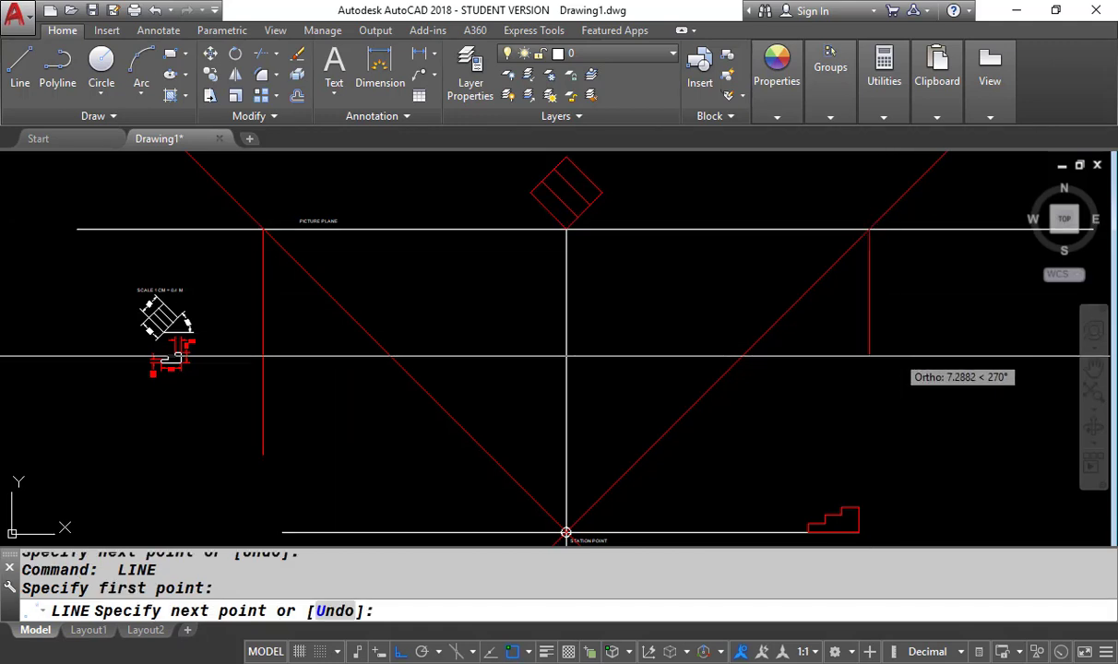
left_click(872, 369)
key("Return")
Change the colour of both angled construction lines and both vertical lines to grey, and make grey the current drawing colour.
left_click(900, 343)
left_click(803, 298)
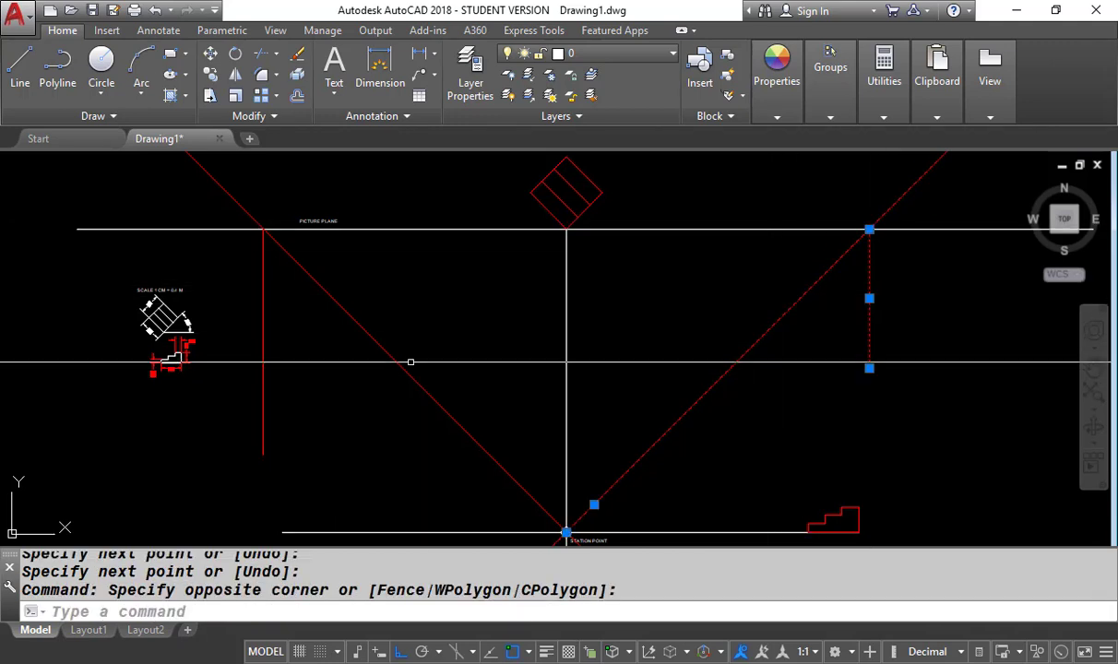
left_click(269, 317)
left_click(245, 299)
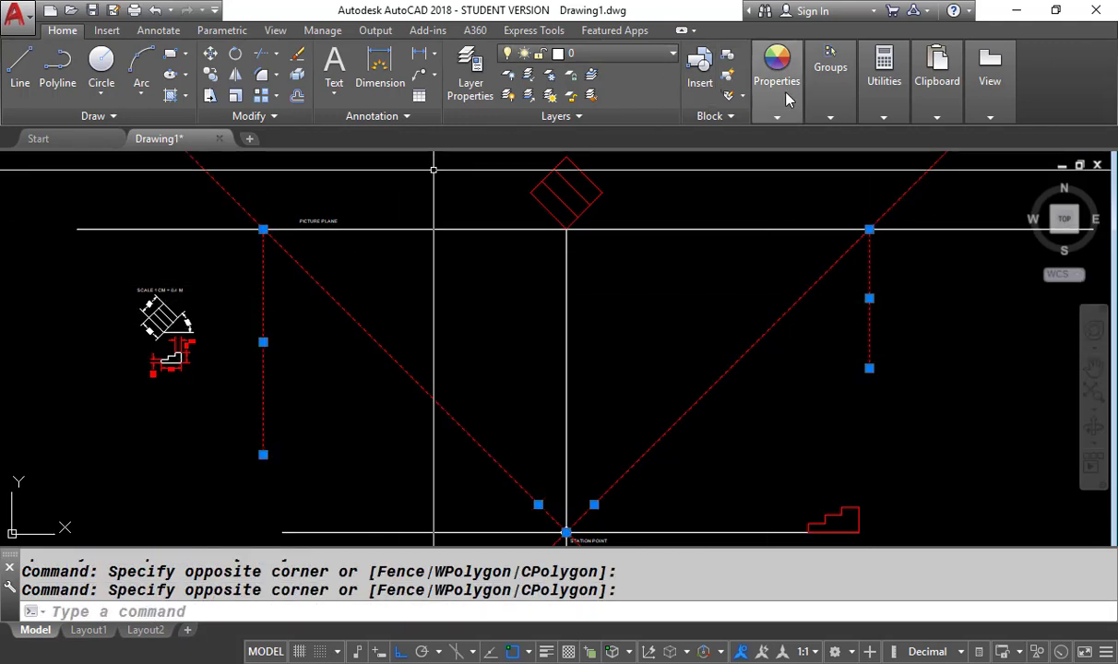
mouse_move(788, 99)
left_click(959, 139)
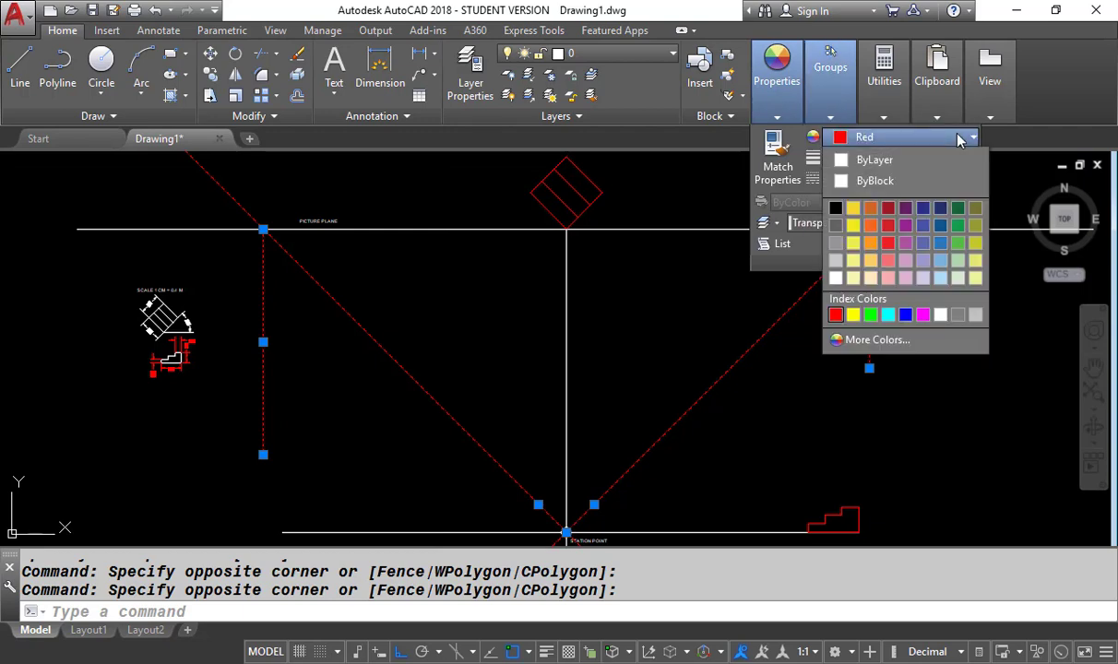
left_click(958, 316)
key("Escape")
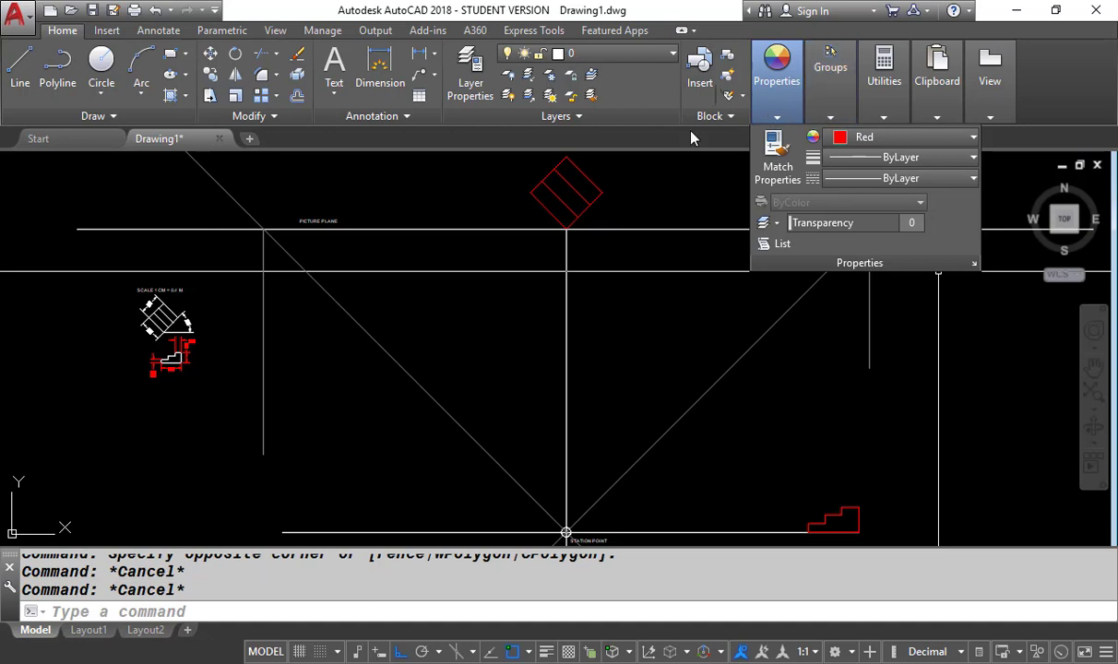
left_click(856, 138)
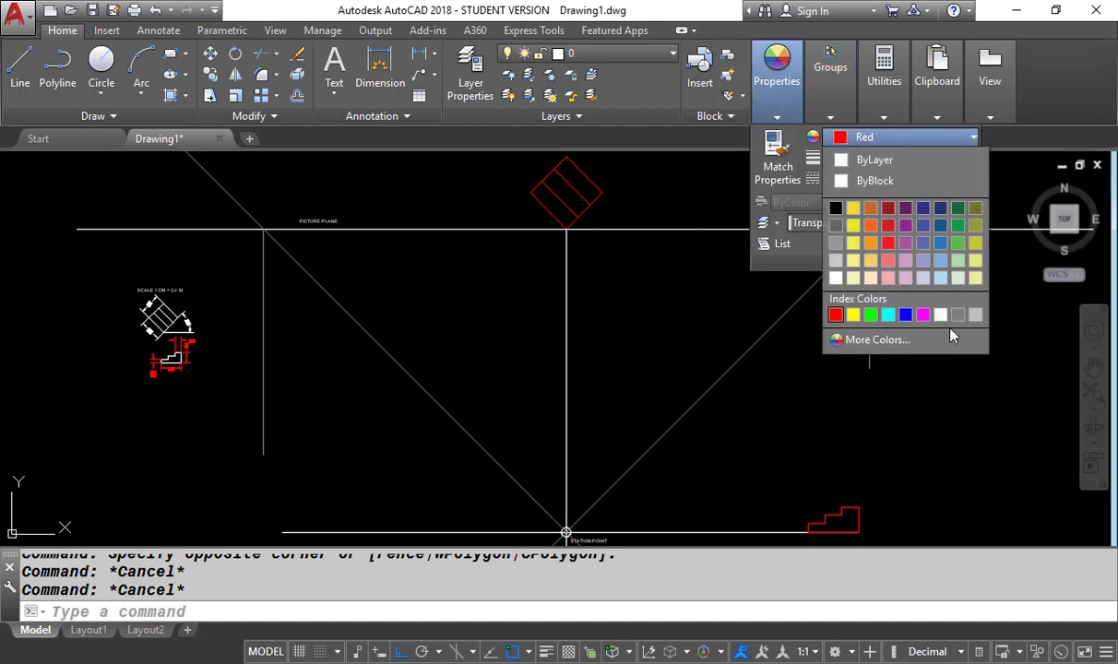
left_click(958, 316)
Examine the grey construction lines around the picture plane and the station point.
scroll(205, 263, "up", 4)
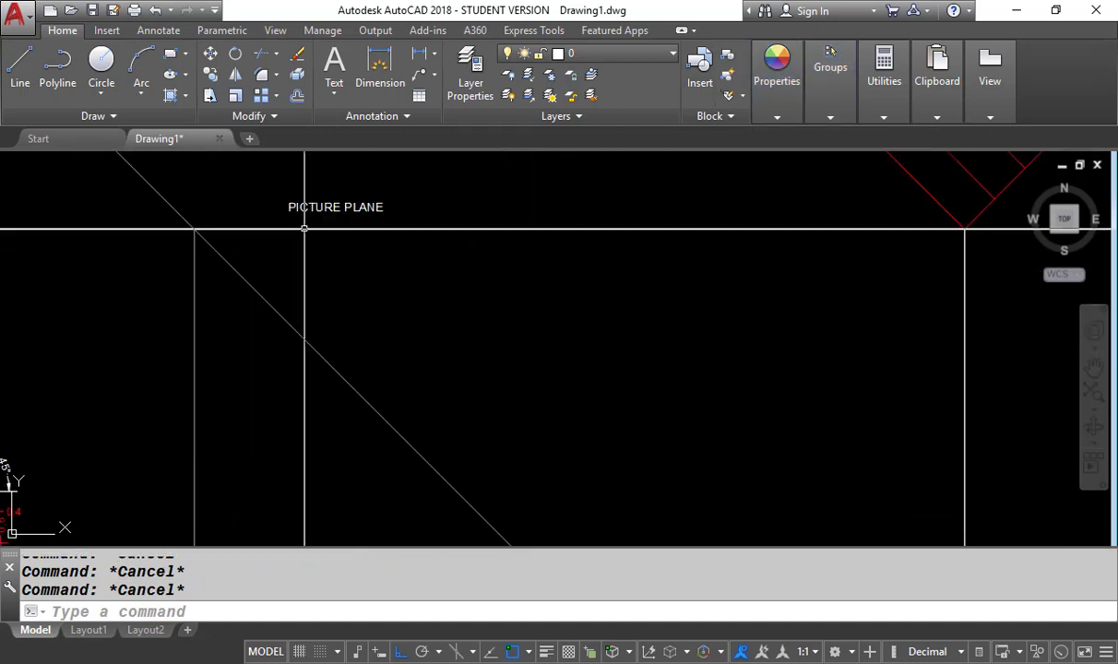
scroll(205, 263, "down", 4)
scroll(239, 259, "up", 4)
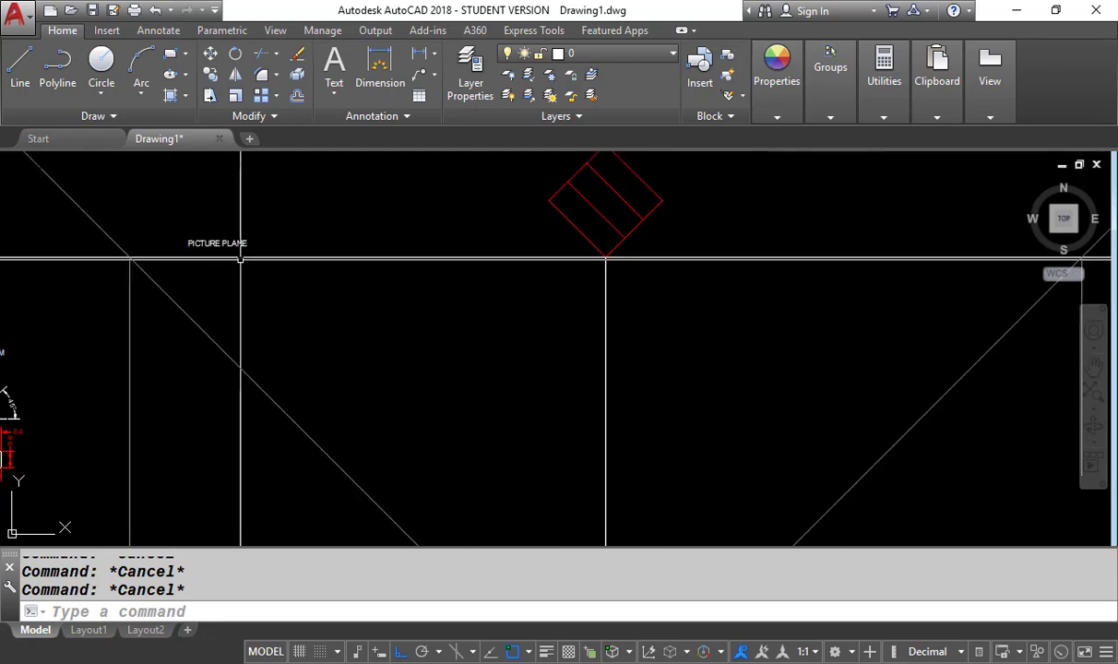
scroll(200, 251, "down", 4)
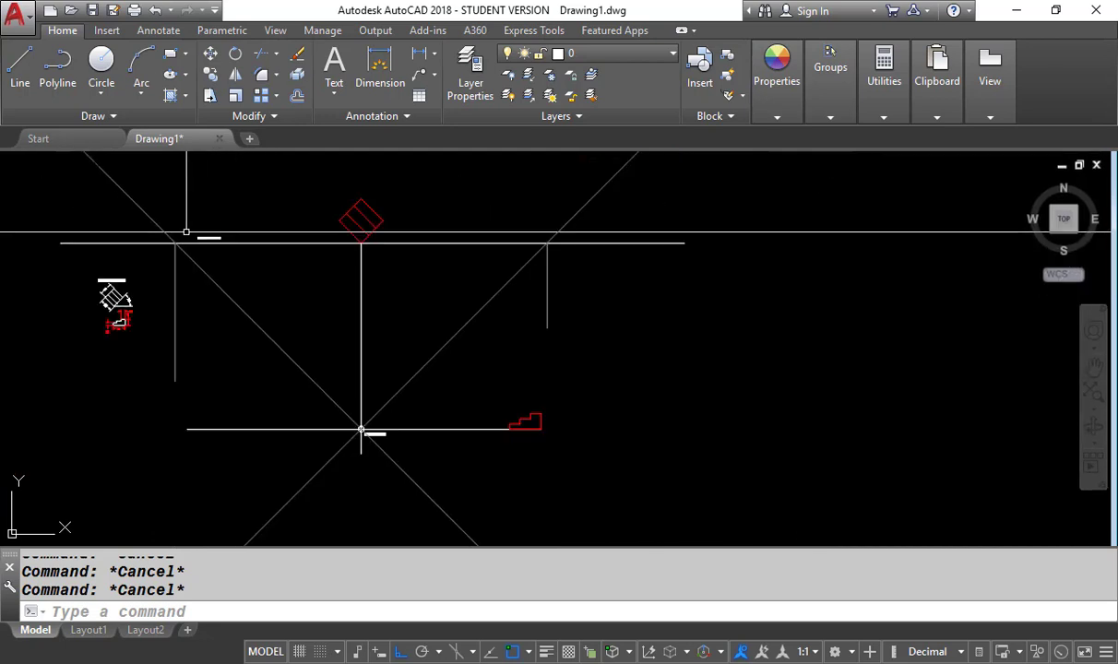
scroll(361, 430, "up", 4)
scroll(348, 466, "down", 4)
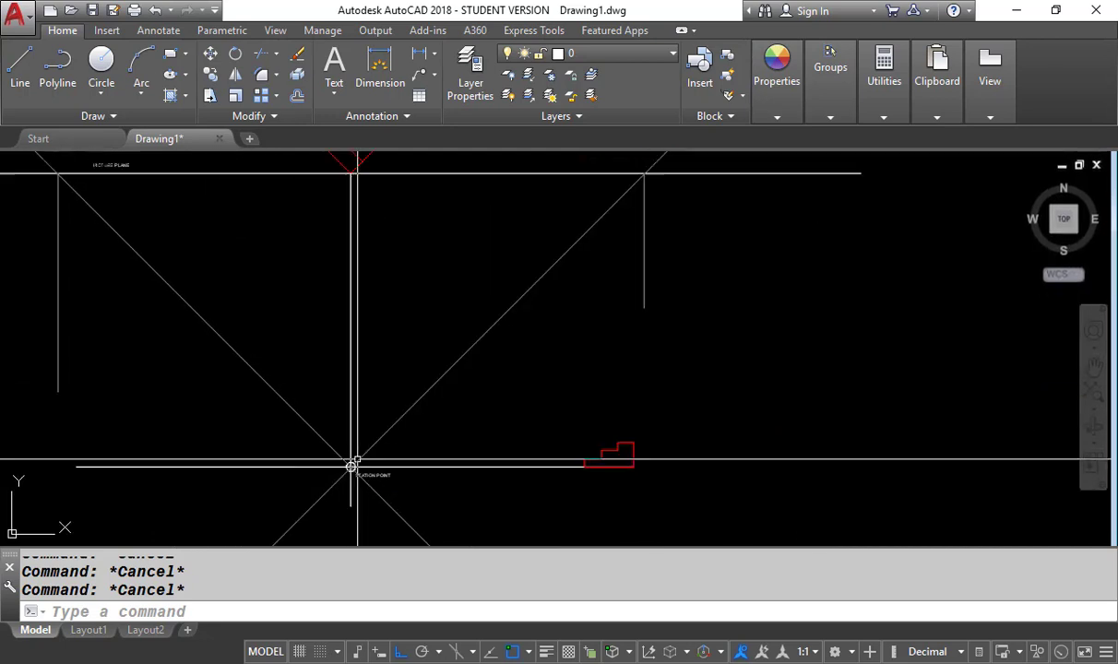
scroll(346, 464, "up", 5)
scroll(350, 466, "down", 3)
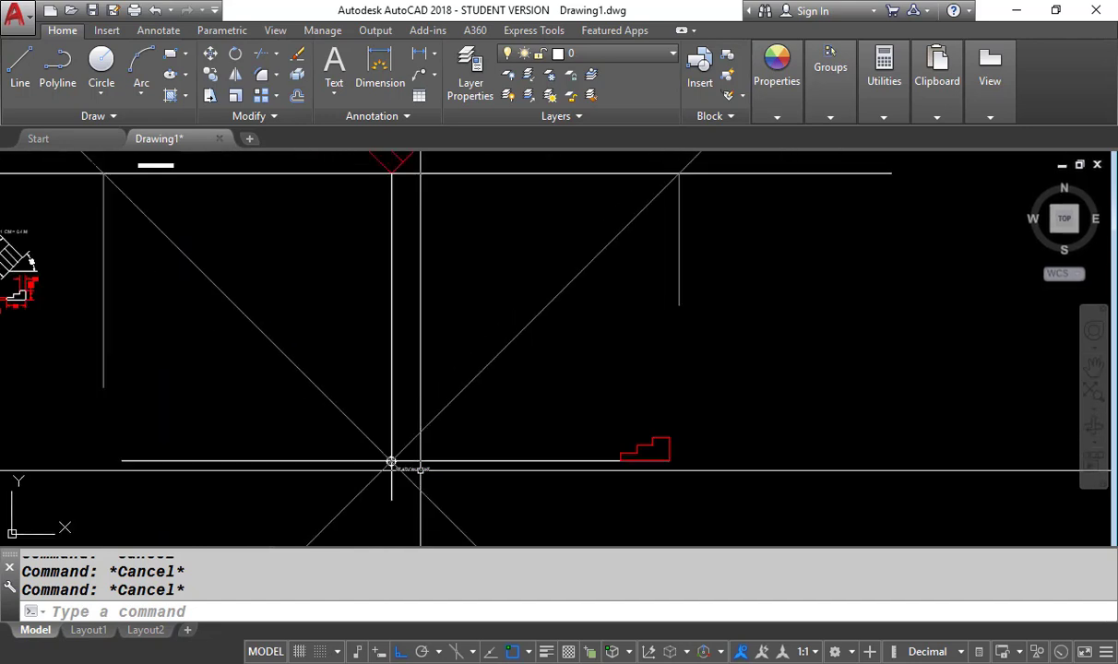
scroll(215, 266, "up", 5)
scroll(215, 264, "down", 5)
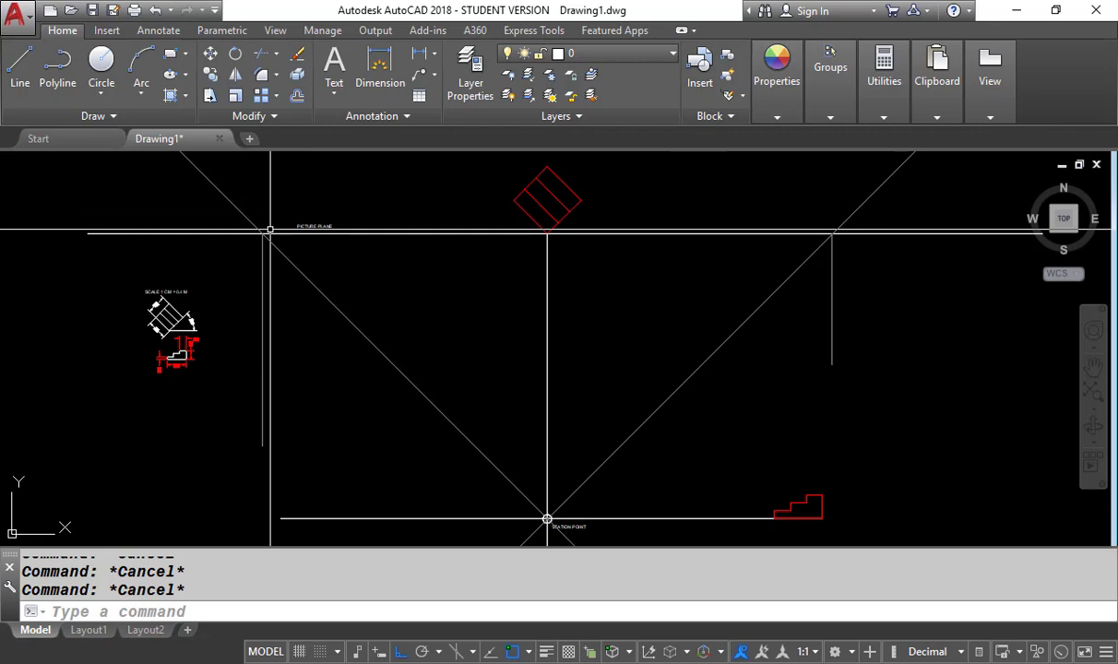
left_click(383, 234)
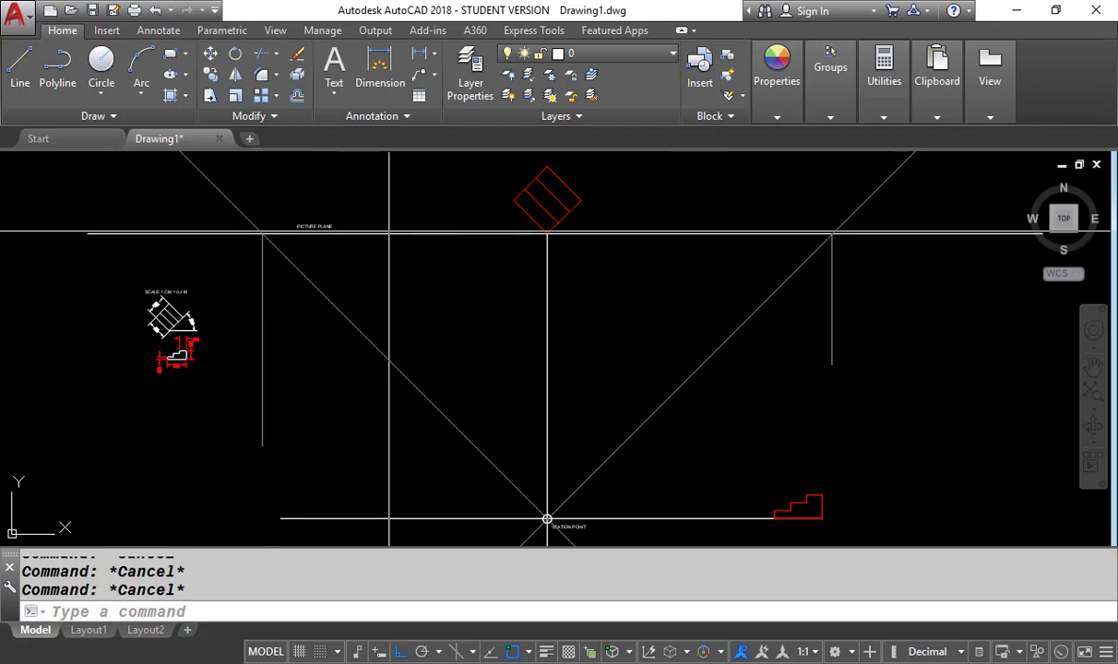
left_click(382, 247)
key("Escape")
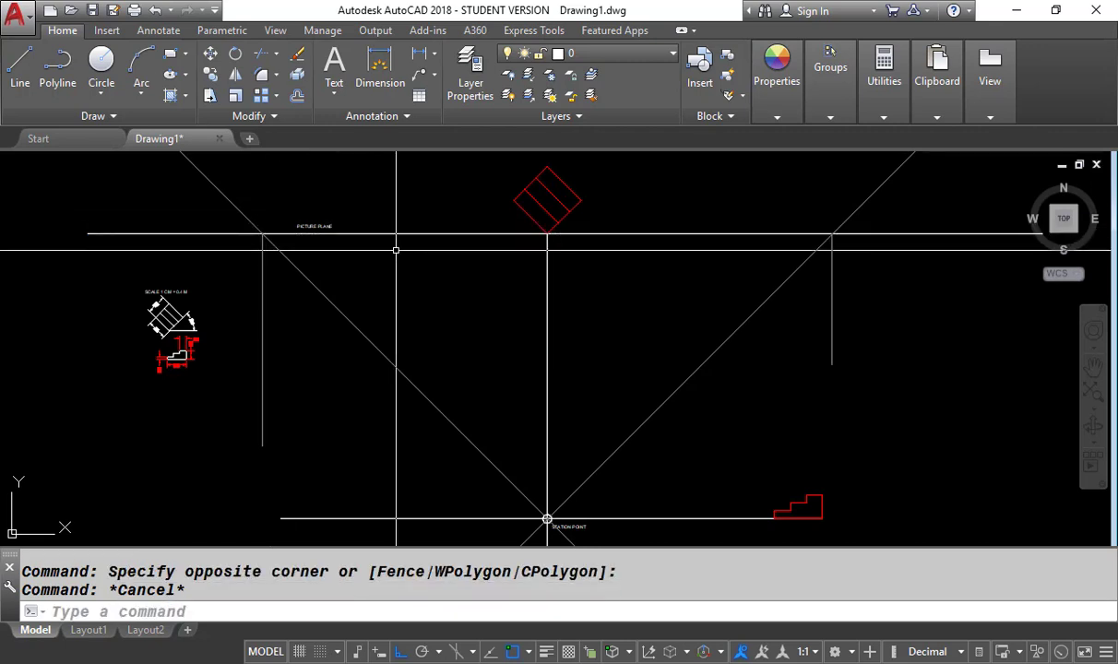
Draw a horizontal line below the picture plane, crossing both vertical lines and extending slightly beyond each.
type("l")
key("Return")
left_click(218, 340)
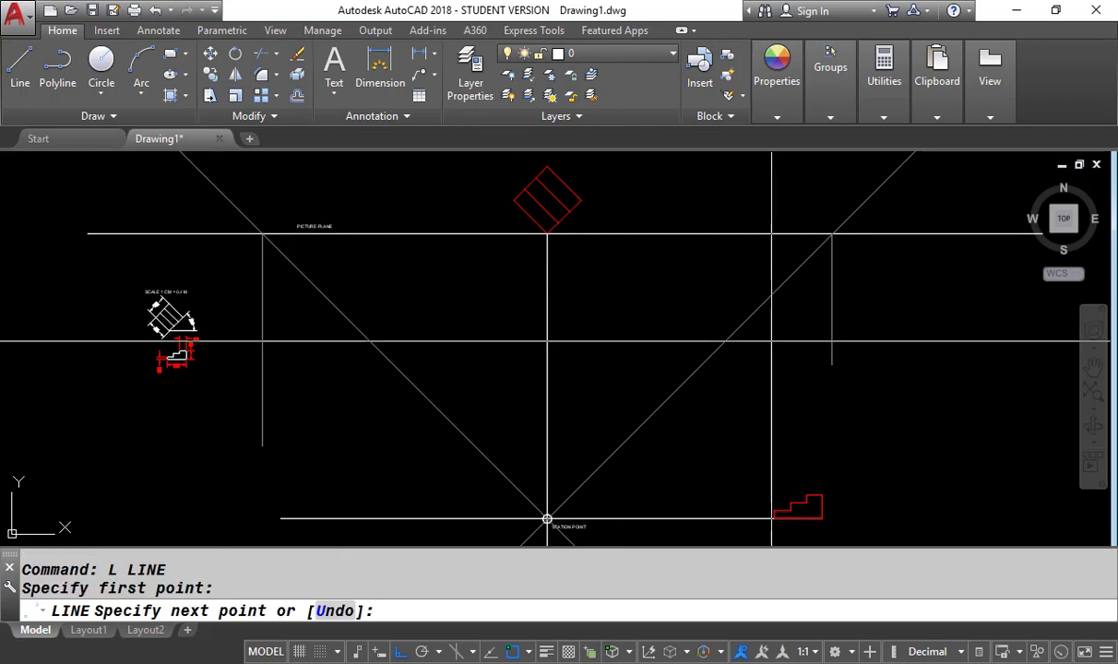
left_click(916, 341)
key("Return")
Copy the PICTURE PLANE label to just above the new horizontal line, beside the left vertical line.
scroll(226, 249, "up", 2)
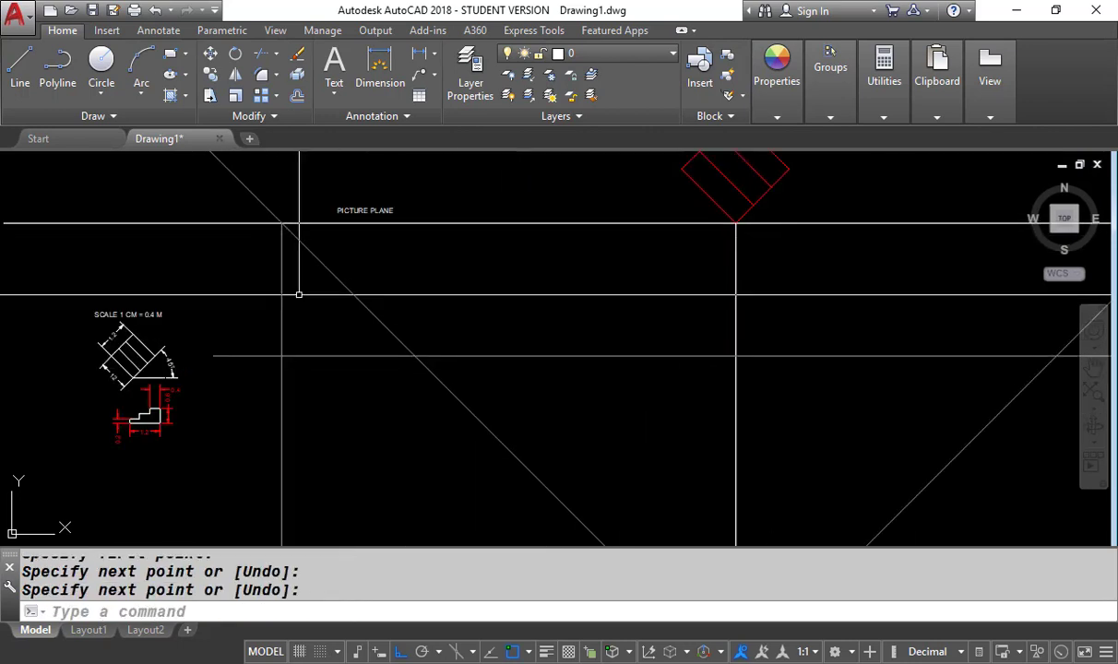
key("Return")
left_click(381, 210)
key("Escape")
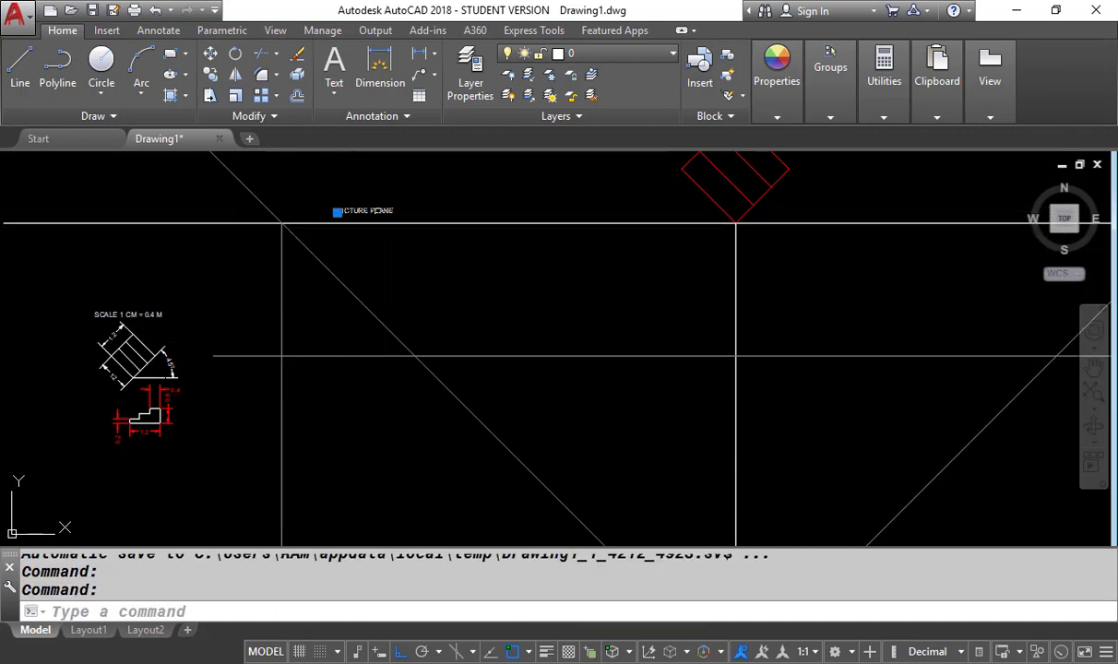
key("ctrl+c")
key("ctrl+v")
scroll(375, 210, "up", 3)
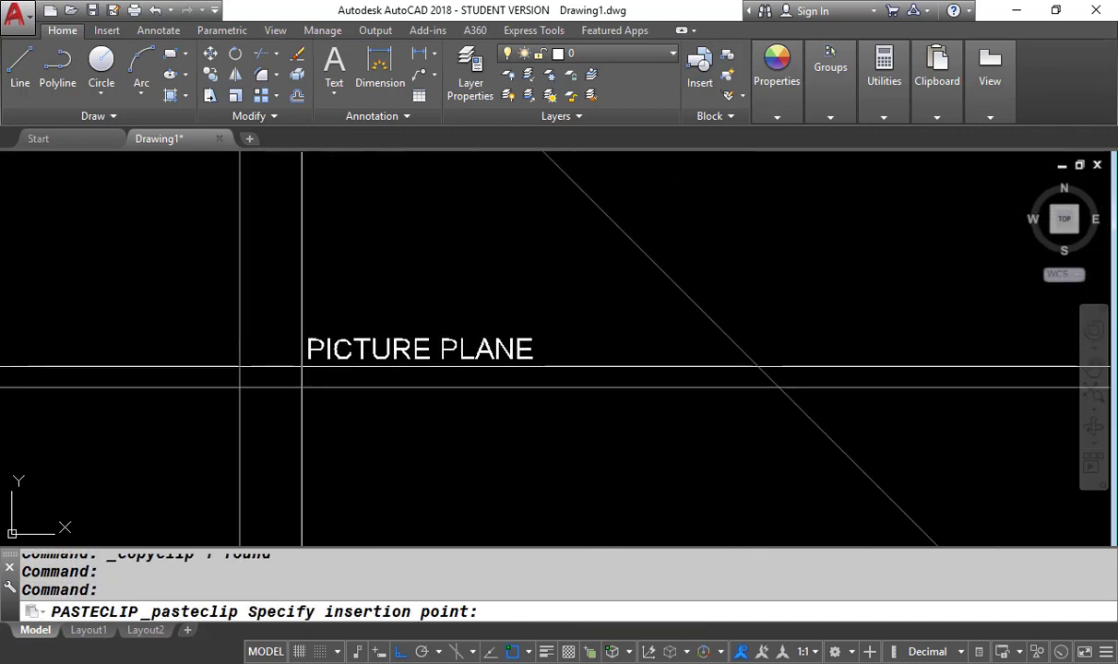
key("Escape")
Change the copied label's text to HORIZON.
double_click(420, 350)
type("HO")
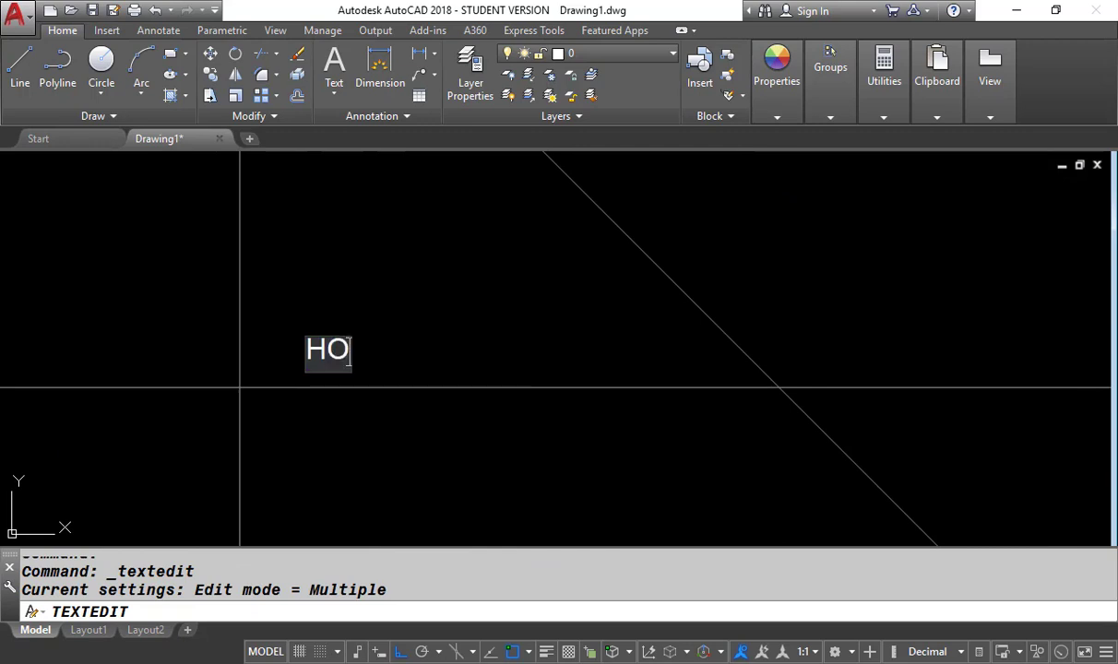
type("RIZON")
left_click(340, 364)
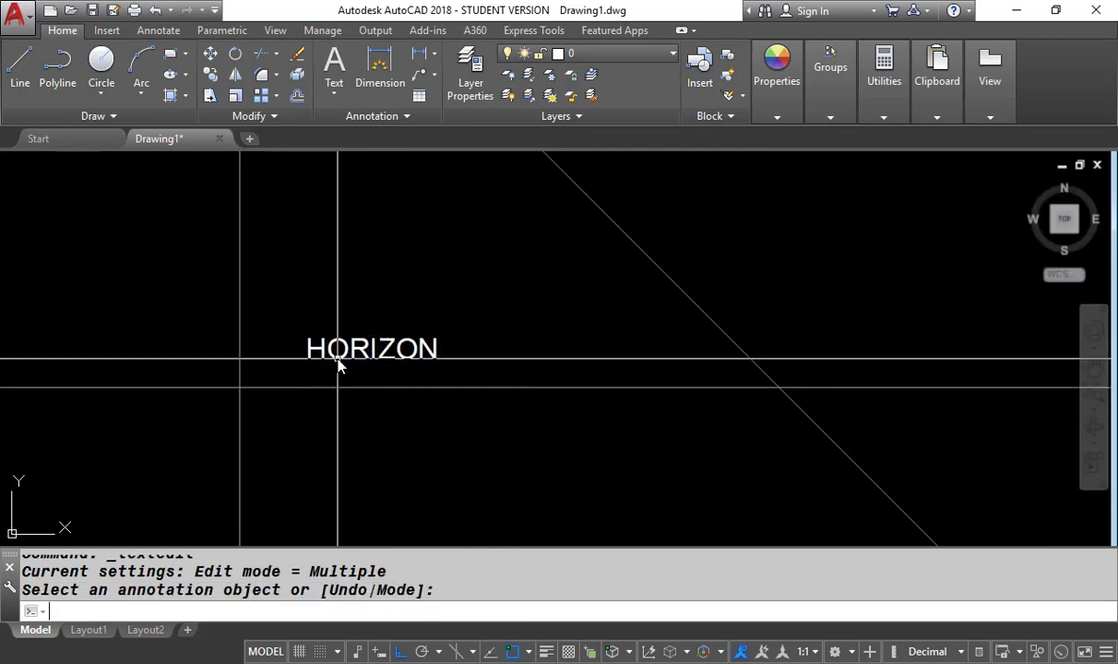
Draw a horizontal line from the upper corner of the red elevation's lowest step across the central vertical line, extending well beyond it.
scroll(294, 330, "down", 12)
scroll(302, 332, "up", 4)
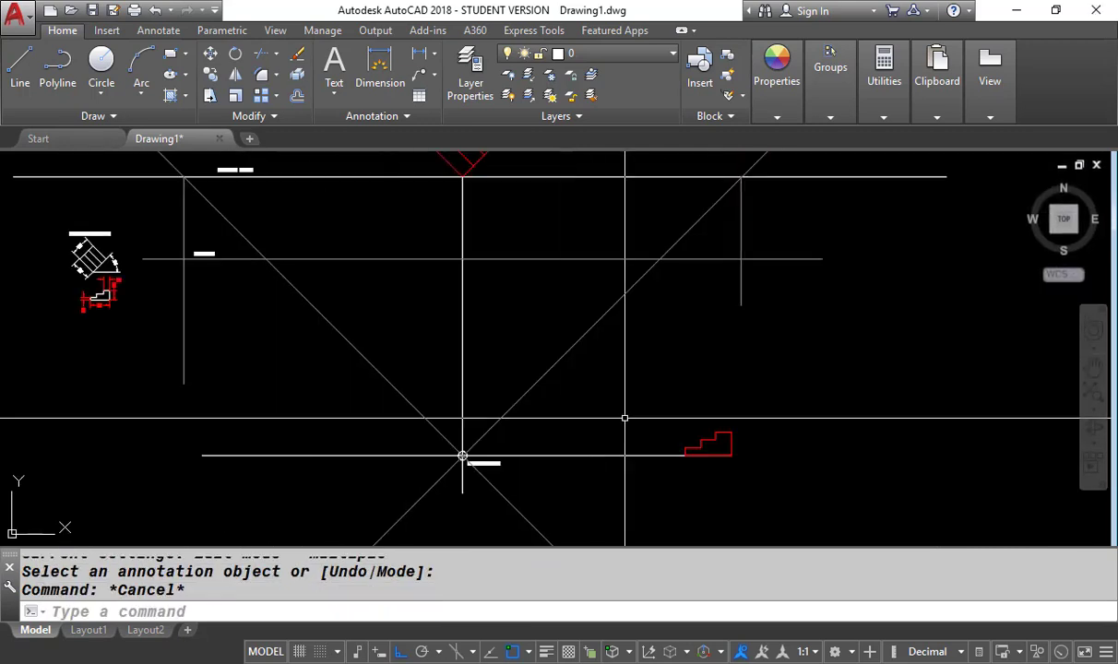
scroll(645, 435, "up", 2)
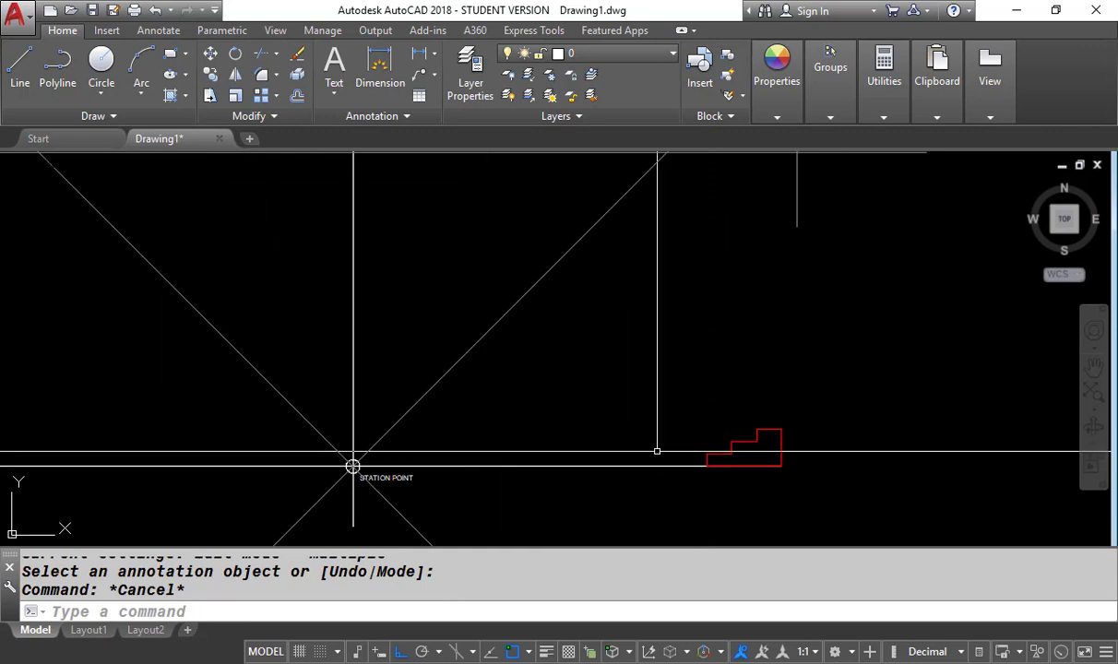
scroll(756, 429, "up", 2)
scroll(693, 404, "down", 2)
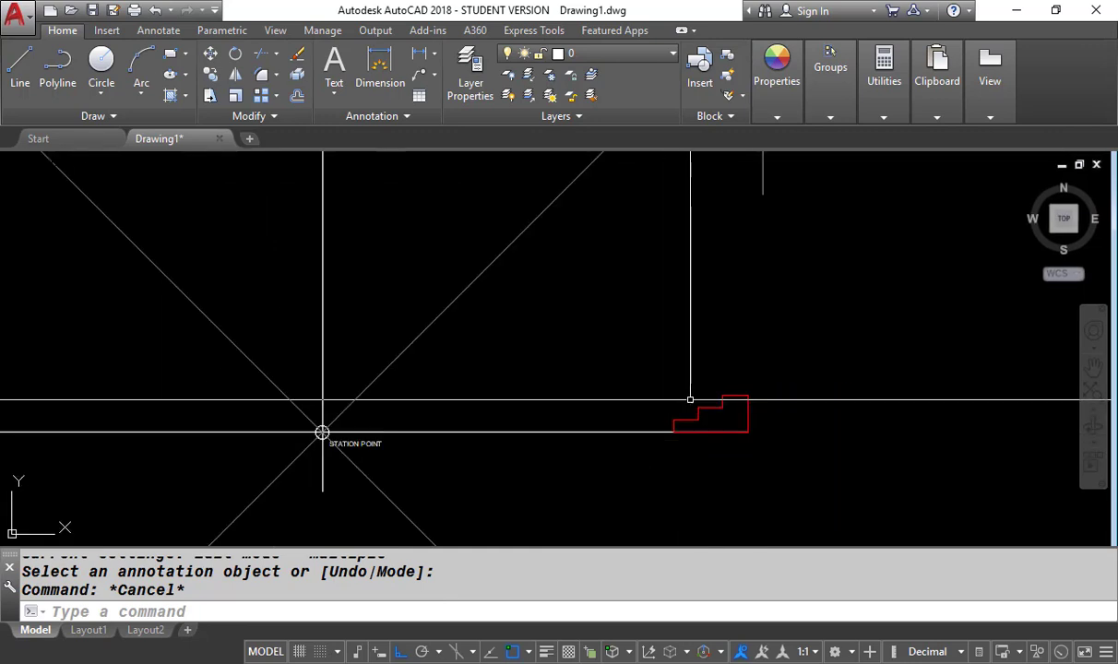
type("l")
key("Return")
scroll(678, 415, "up", 3)
left_click(670, 400)
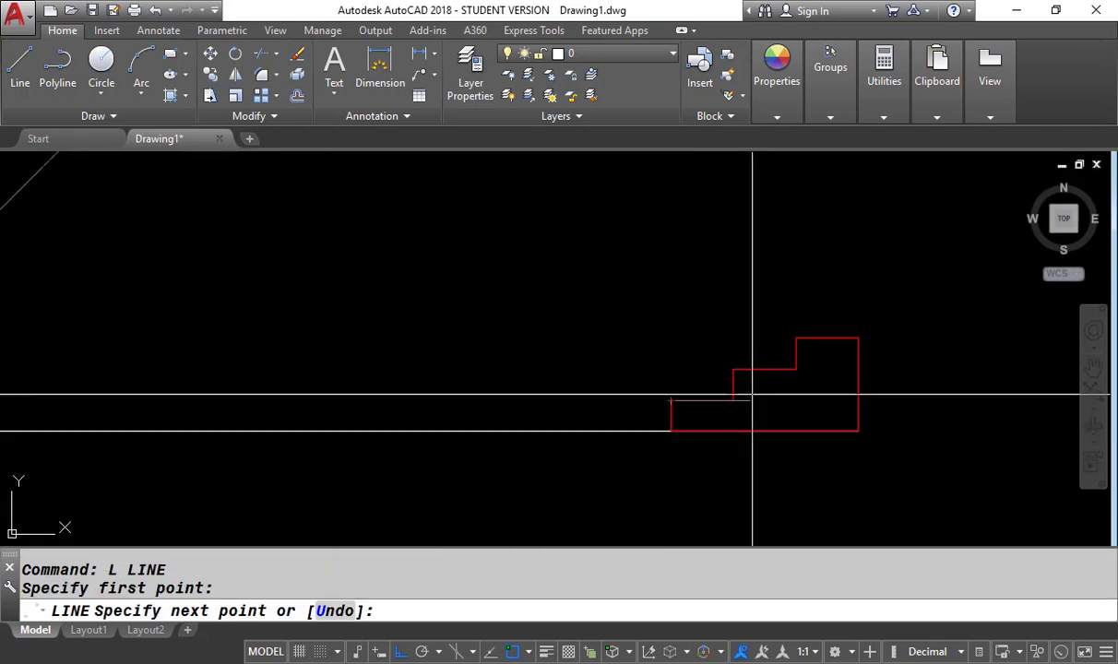
scroll(731, 406, "down", 4)
left_click(514, 401)
key("Return")
scroll(411, 404, "up", 4)
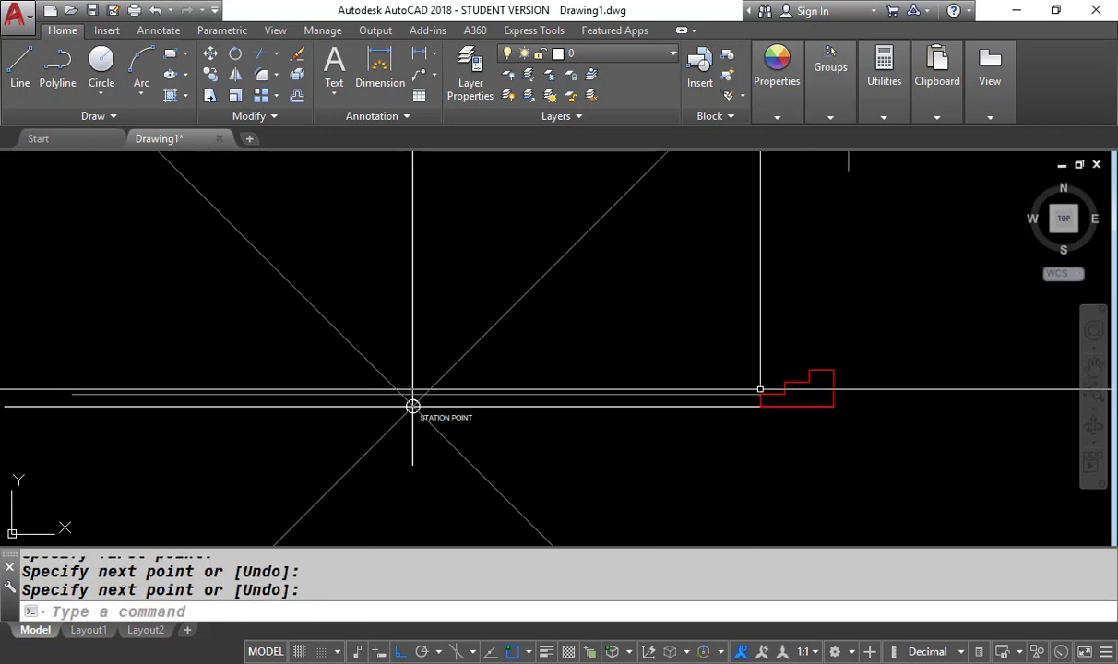
key("Return")
left_click(802, 380)
key("Escape")
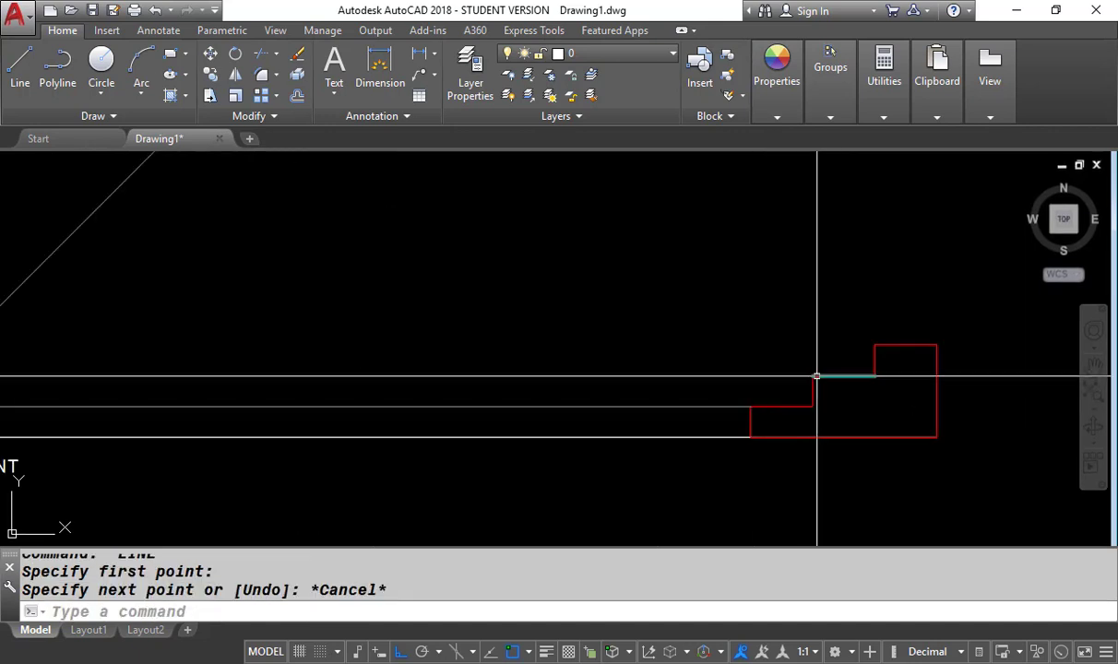
Draw horizontal lines from the middle and top step corners of the red elevation across and beyond the central vertical line.
key("Return")
left_click(814, 376)
scroll(886, 365, "down", 4)
left_click(152, 369)
key("Return")
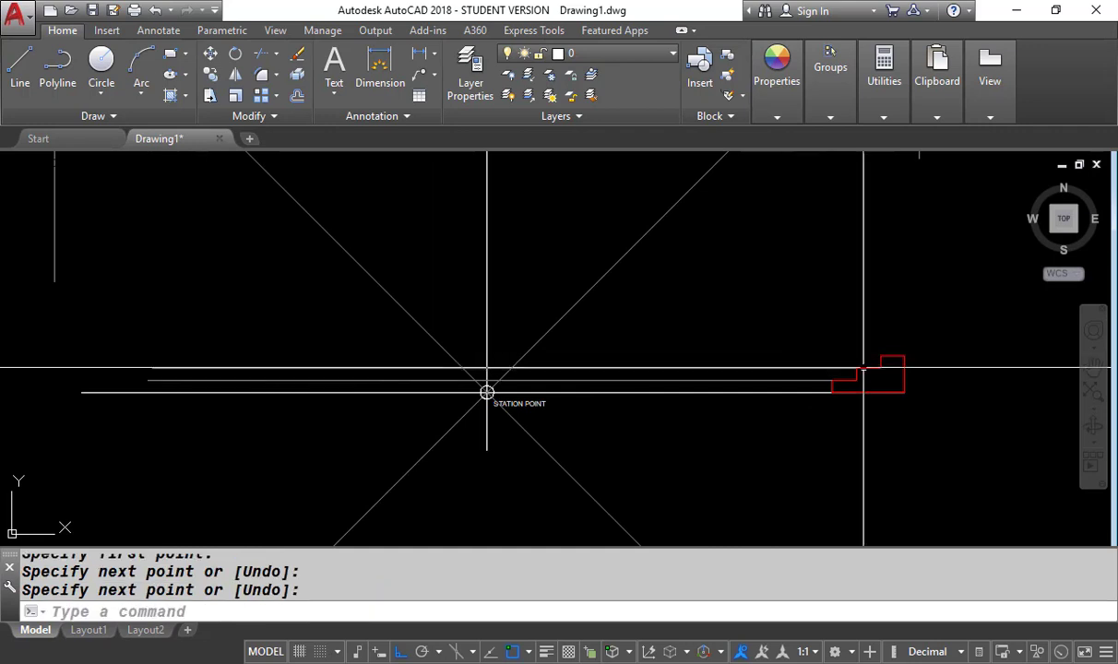
left_click(882, 357)
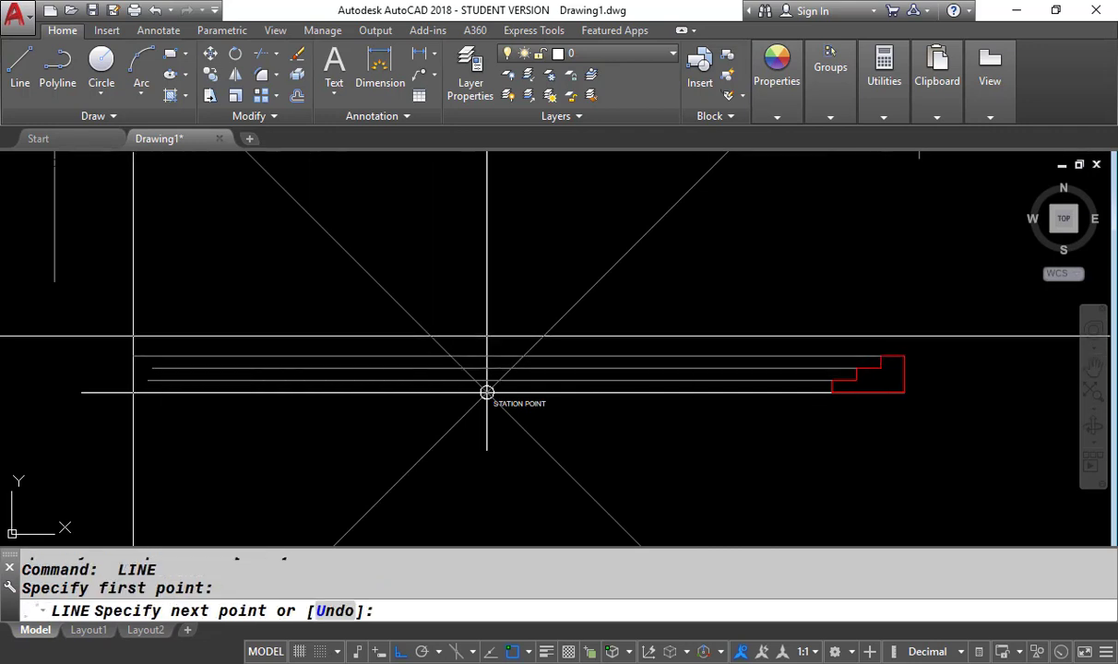
left_click(134, 334)
key("Return")
scroll(488, 391, "up", 6)
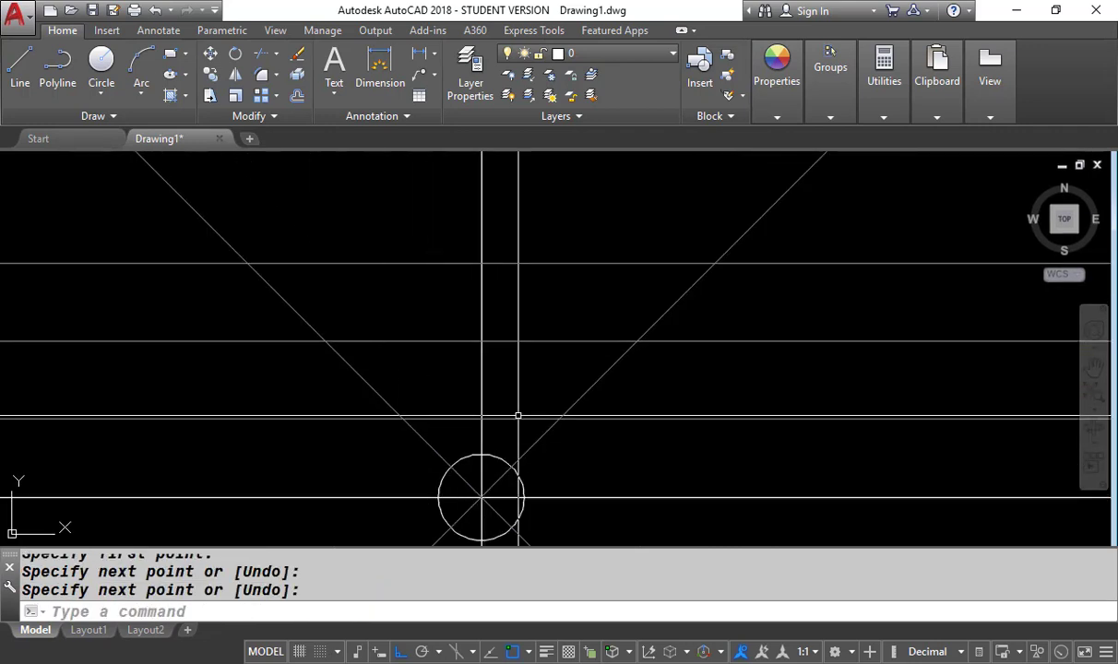
Copy the HORIZON label to just below the horizon line, beside the left vertical line.
scroll(515, 448, "down", 5)
scroll(391, 329, "up", 6)
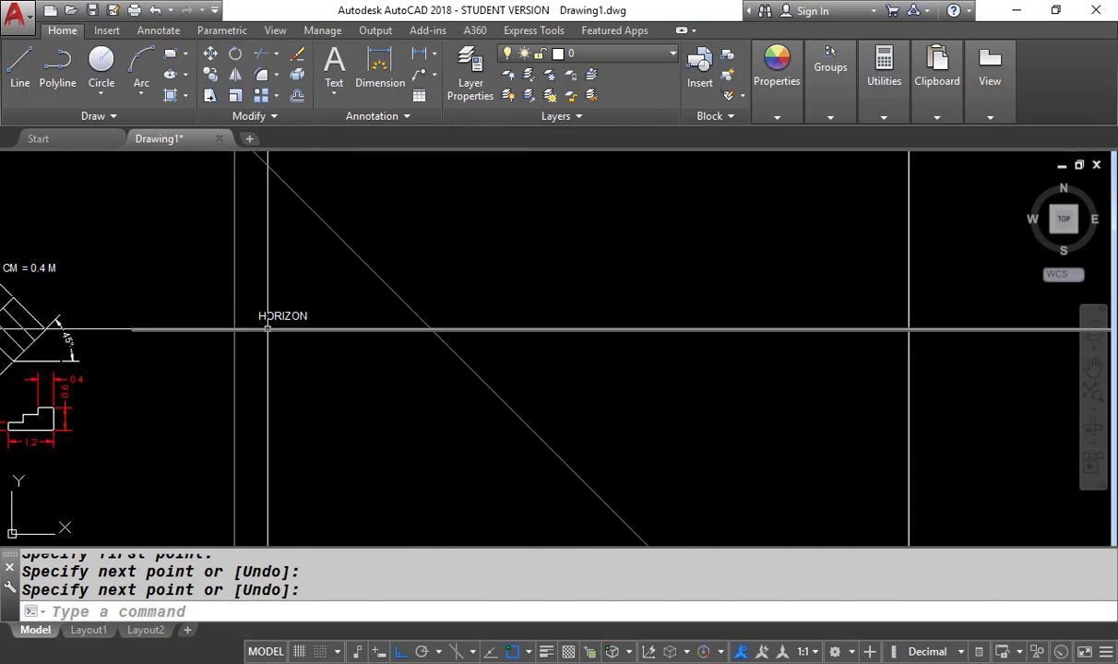
scroll(219, 350, "up", 4)
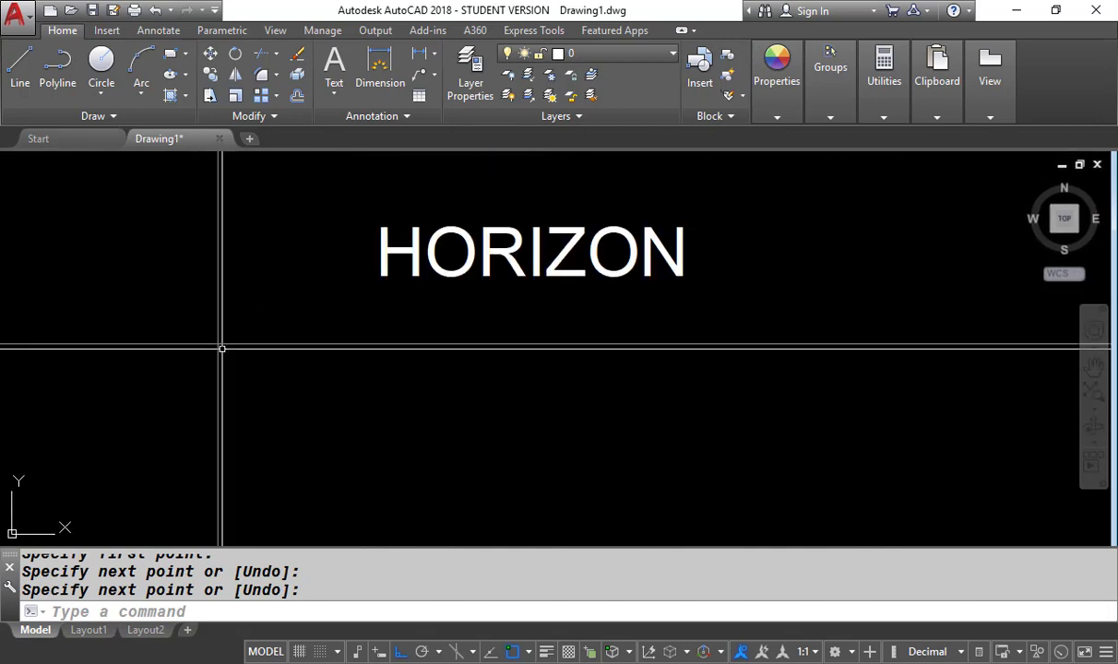
left_click(484, 281)
left_click(421, 234)
scroll(419, 232, "down", 5)
key("ctrl+c")
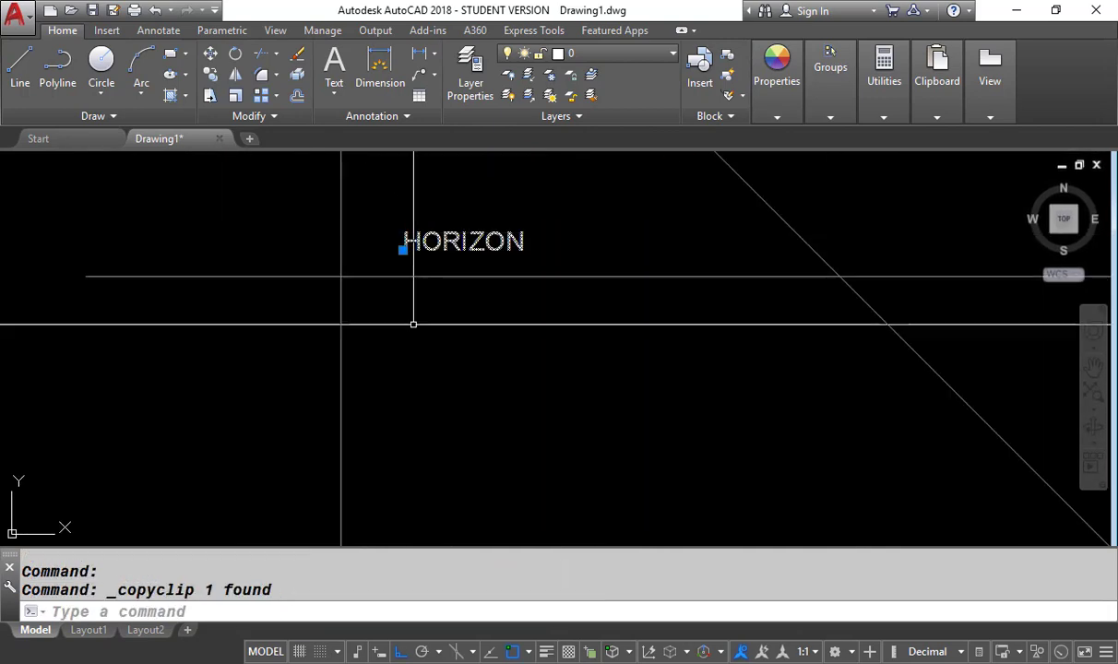
key("ctrl+v")
left_click(373, 333)
left_click(403, 324)
scroll(403, 324, "up", 2)
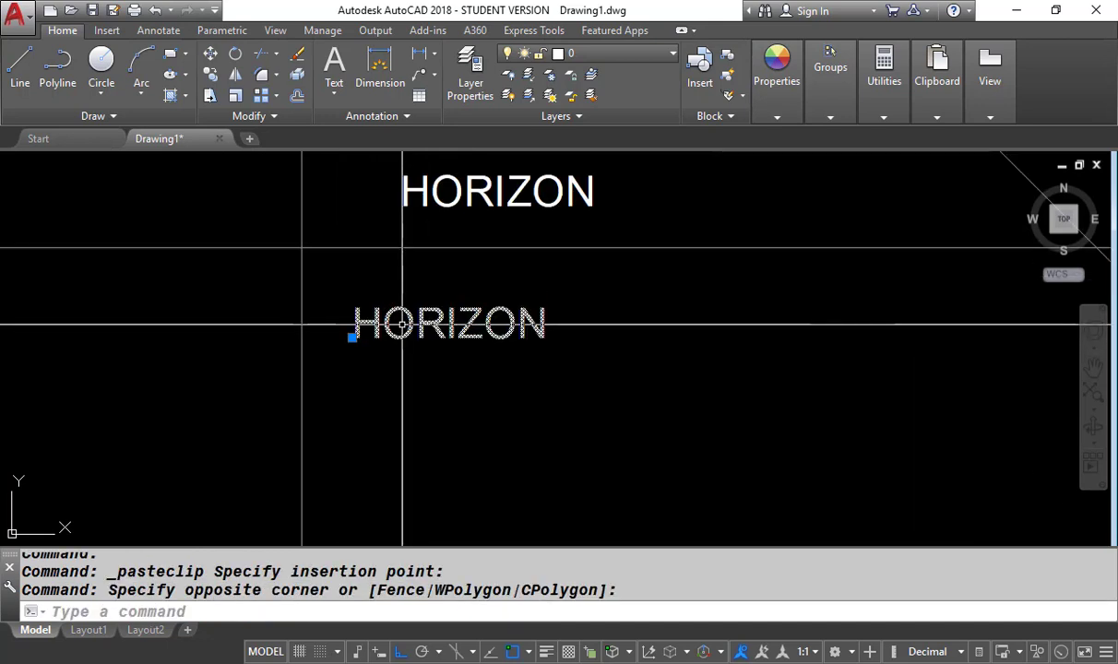
Change the copied label's text to VP1.
double_click(402, 324)
type("VP1")
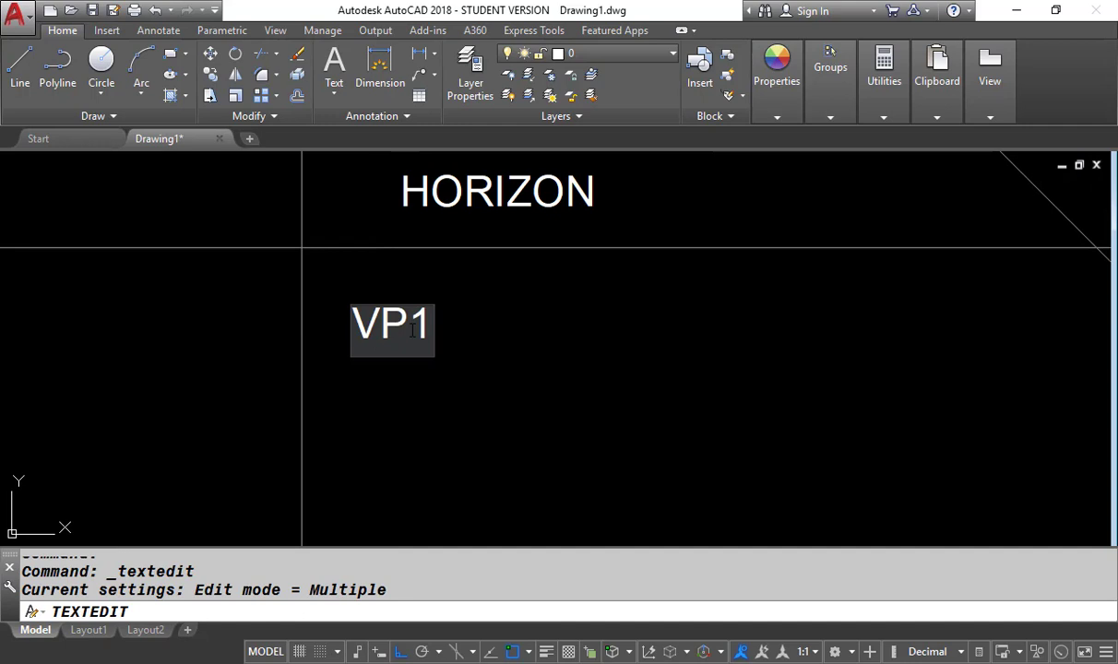
key("Return")
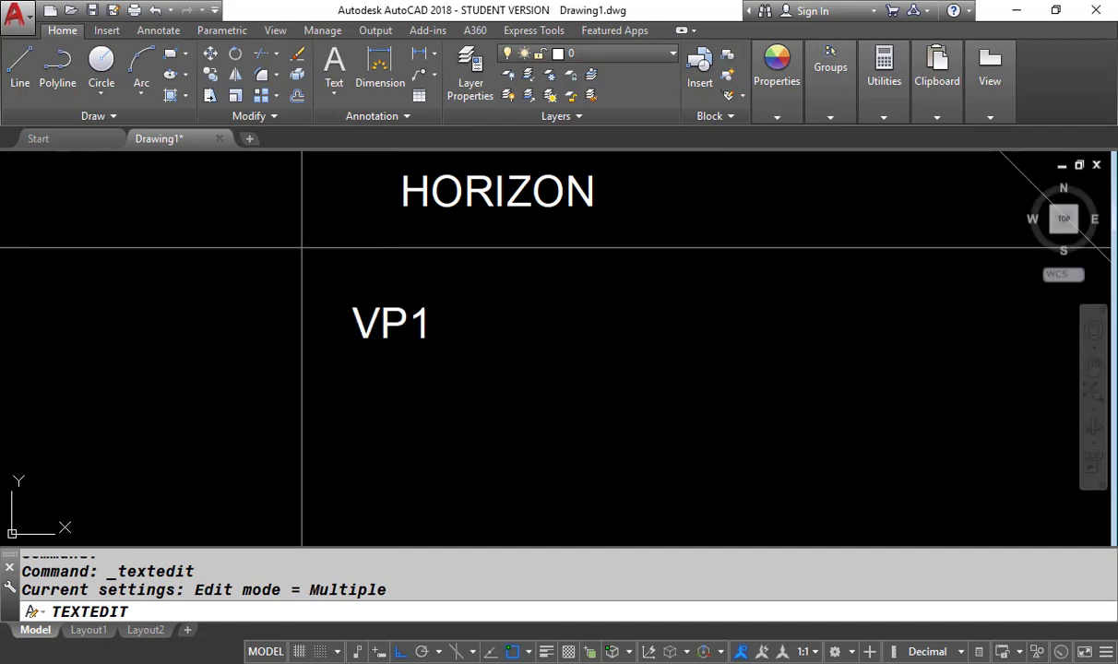
key("Escape")
scroll(307, 253, "up", 3)
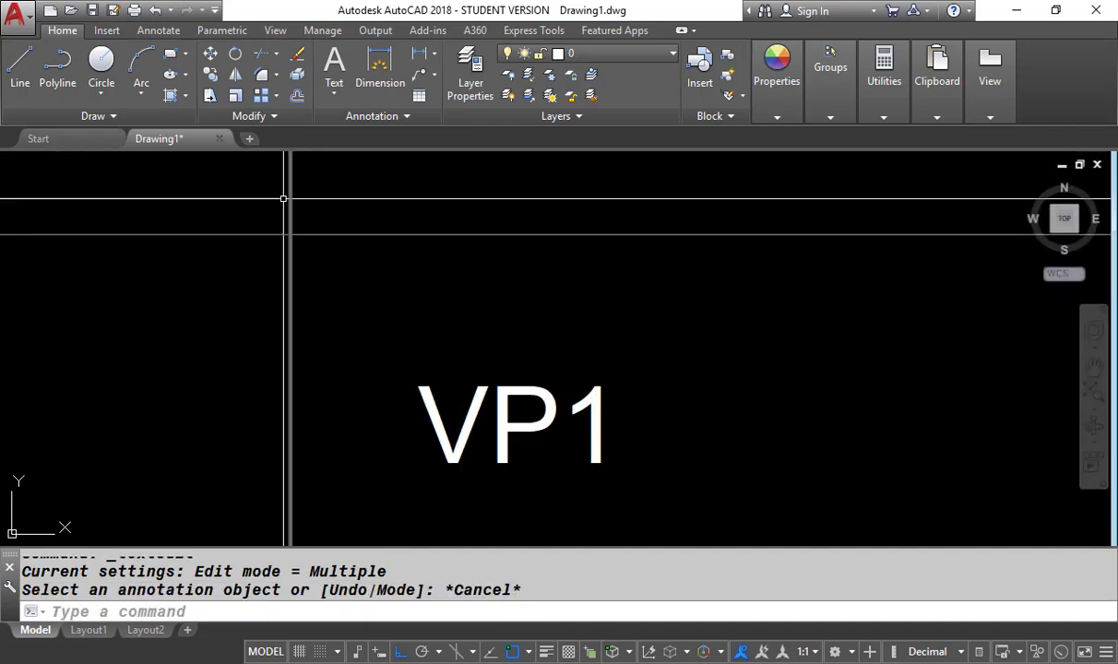
Move the HORIZON label horizontally to the other side of the left vertical line, near the horizon line's left end.
scroll(297, 184, "down", 4)
left_click(386, 284)
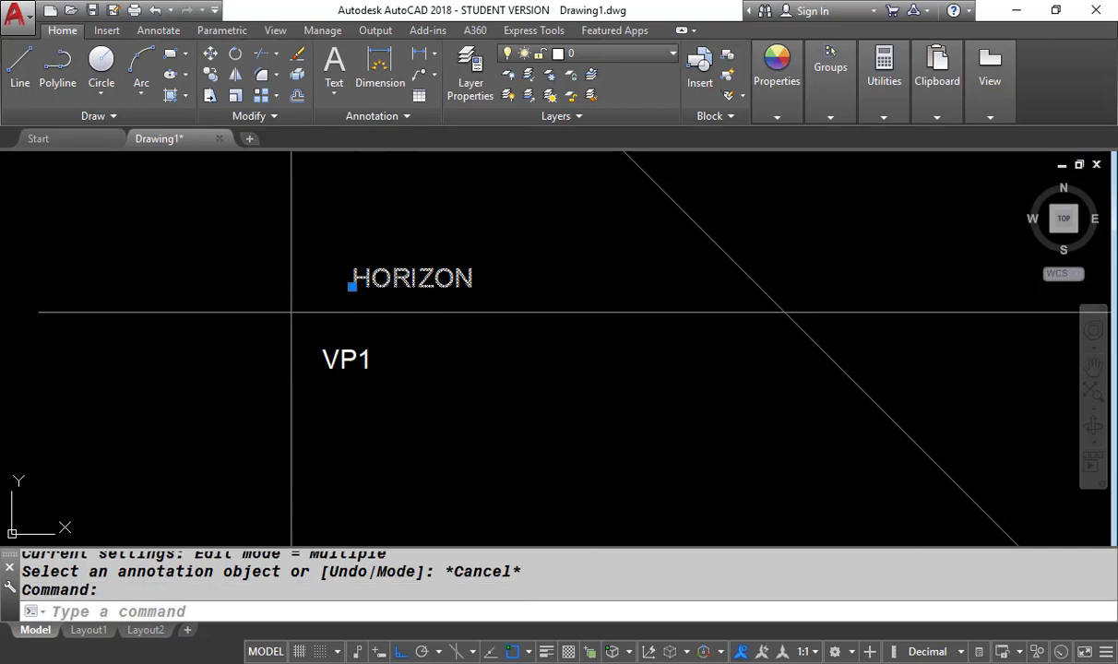
left_click(352, 287)
scroll(327, 316, "down", 2)
scroll(546, 329, "down", 2)
scroll(258, 315, "up", 4)
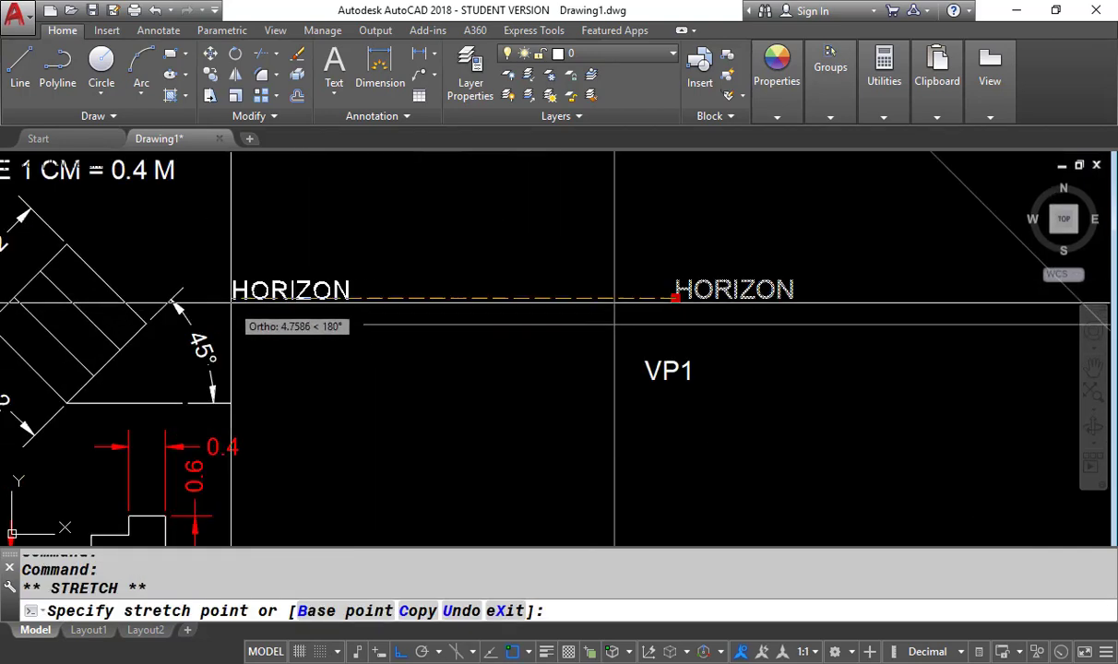
key("Escape")
Copy the VP1 label to just below the horizon line, beside the right vertical line.
scroll(528, 326, "down", 3)
scroll(373, 336, "up", 3)
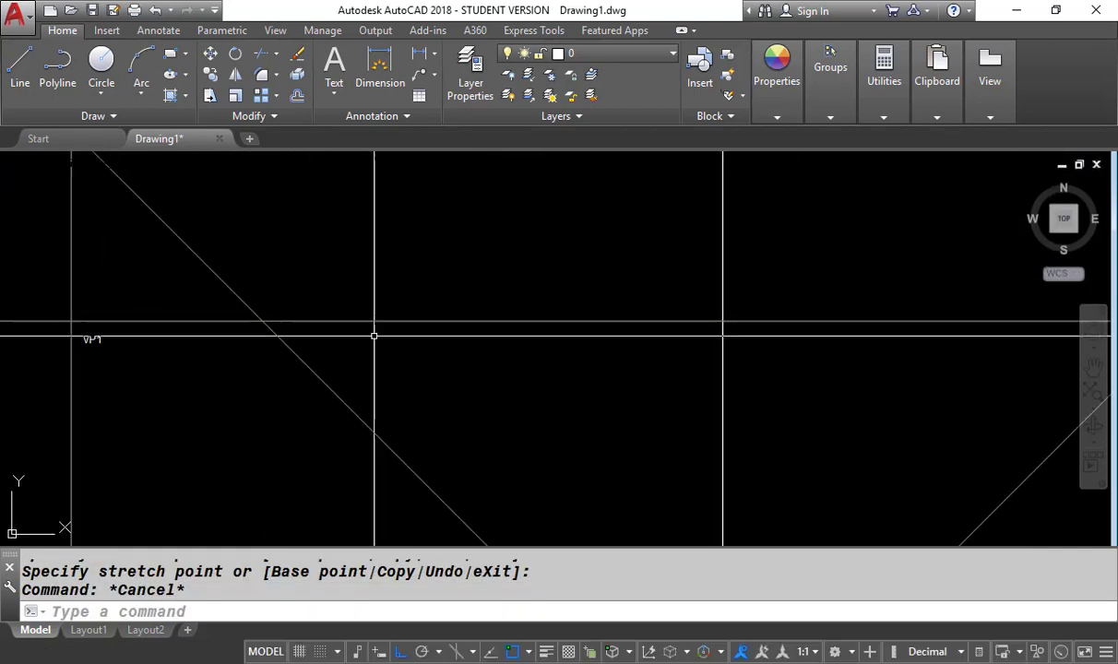
scroll(374, 336, "down", 2)
left_click(197, 339)
key("ctrl+c")
key("ctrl+v")
scroll(1025, 335, "up", 4)
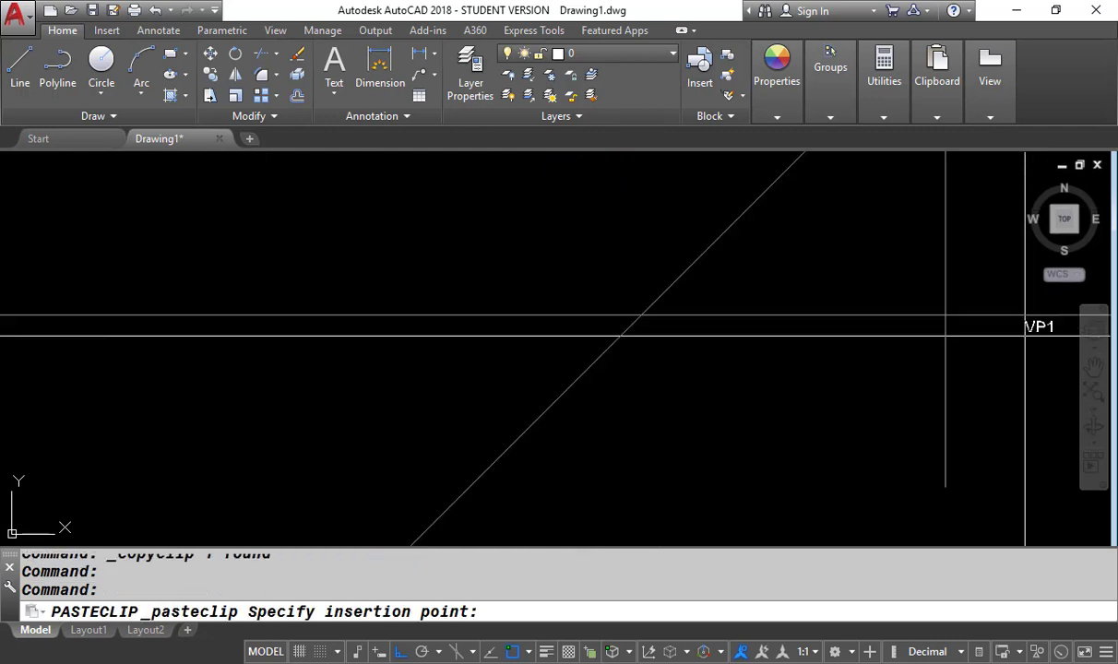
scroll(1012, 340, "up", 5)
left_click(813, 325)
key("Escape")
Replace the number 1 in the copied VP1 label beside the right vertical line.
left_click(909, 319)
left_click(863, 269)
type("E")
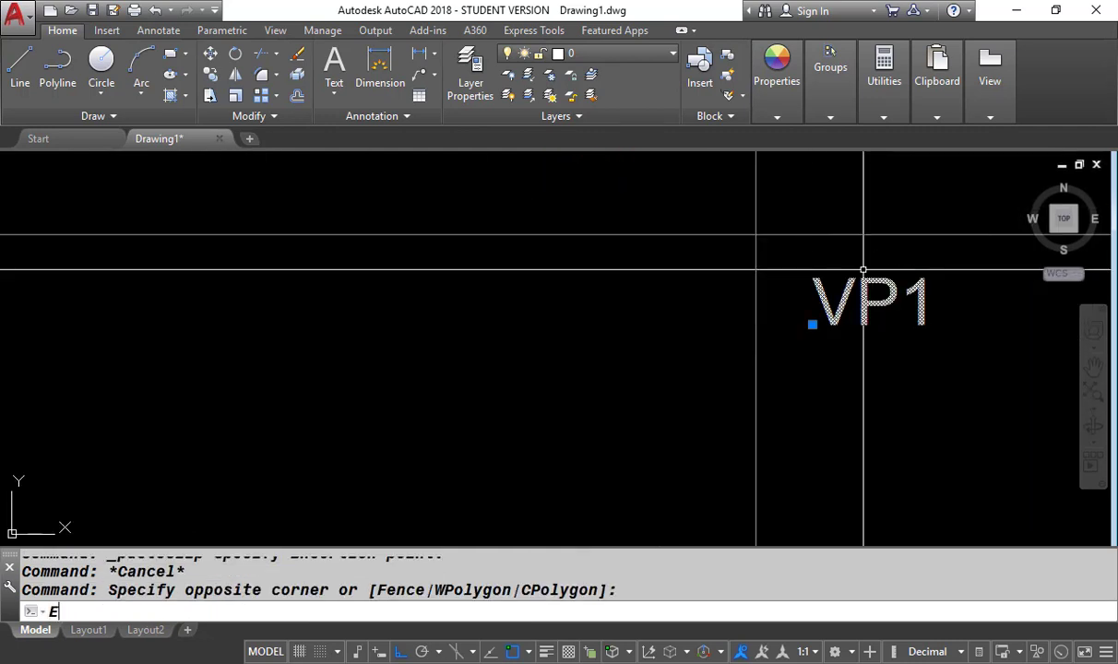
type("D")
key("Return")
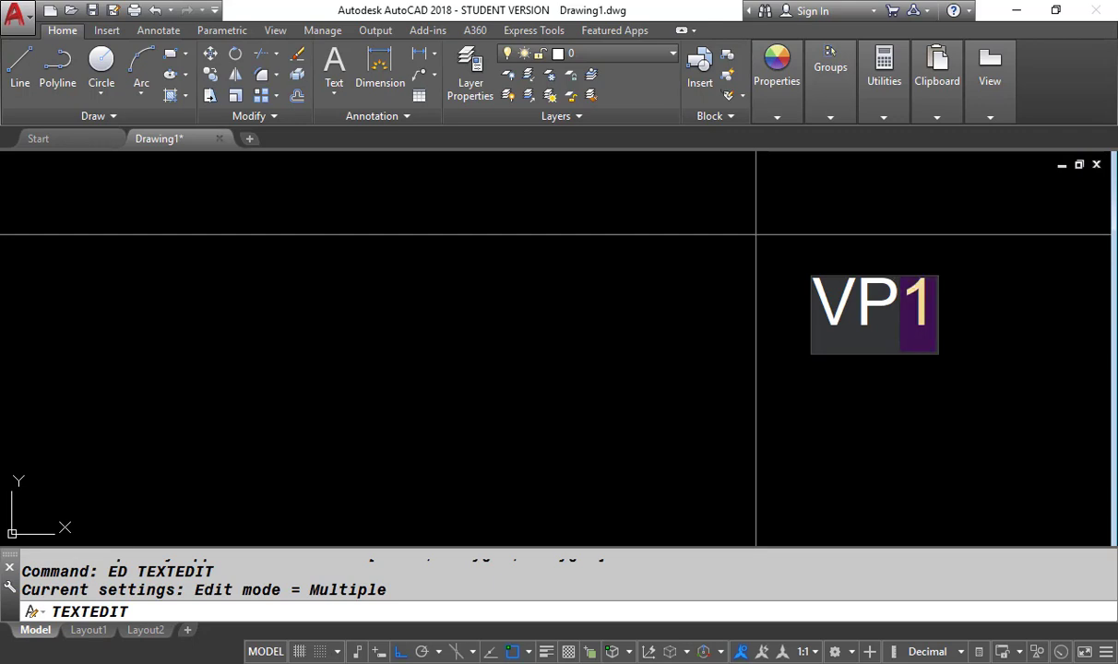
left_click(956, 392)
scroll(471, 298, "down", 5)
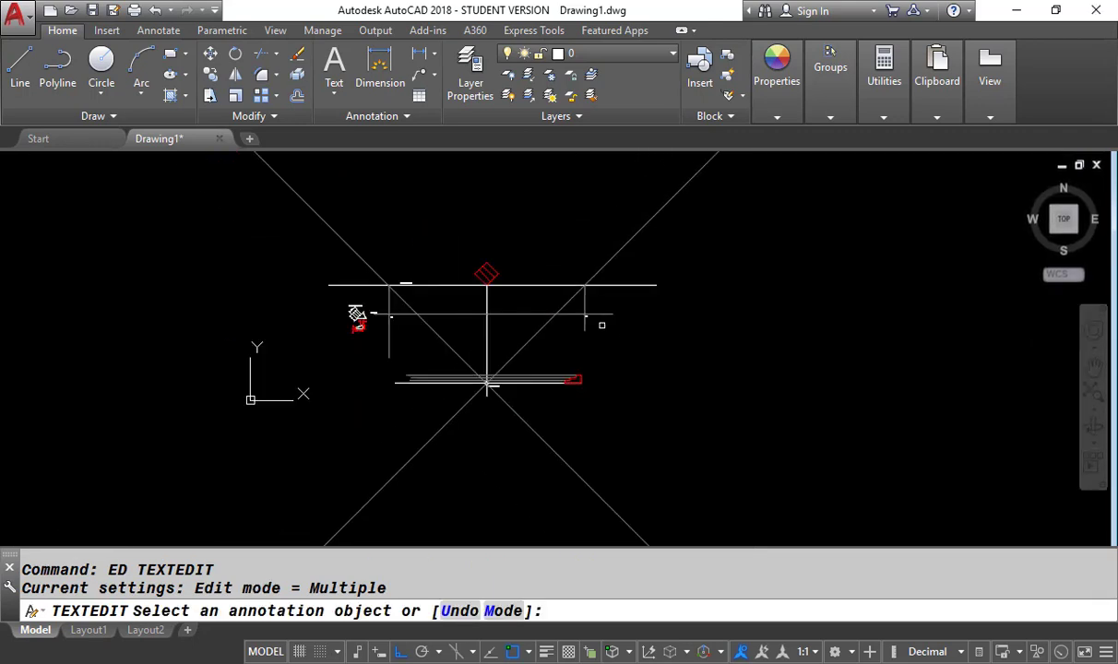
key("Escape")
Examine the vanishing-point labels on the horizon and the projected height lines at the station point.
scroll(294, 279, "up", 4)
scroll(379, 336, "down", 3)
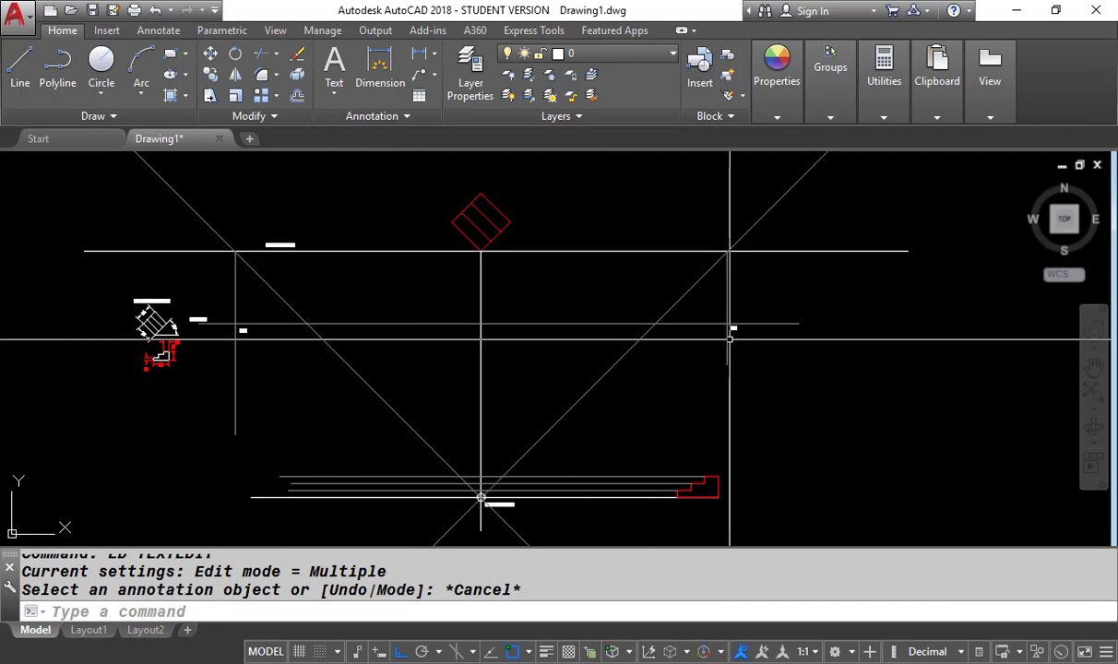
scroll(481, 498, "up", 8)
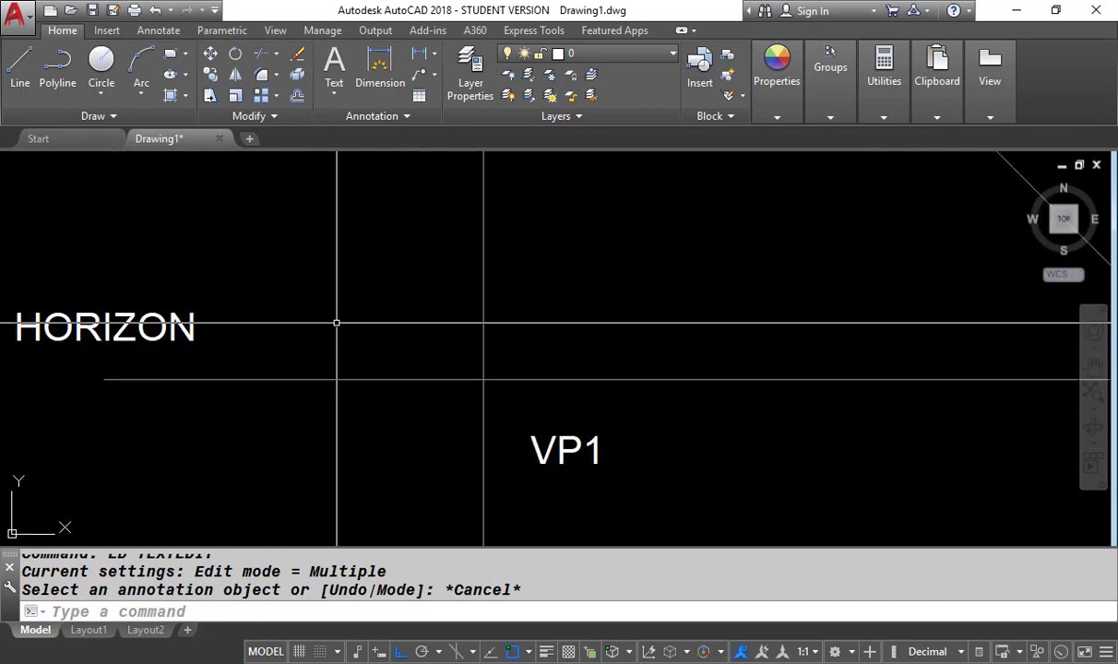
scroll(269, 312, "down", 1)
scroll(372, 323, "up", 4)
scroll(318, 257, "down", 6)
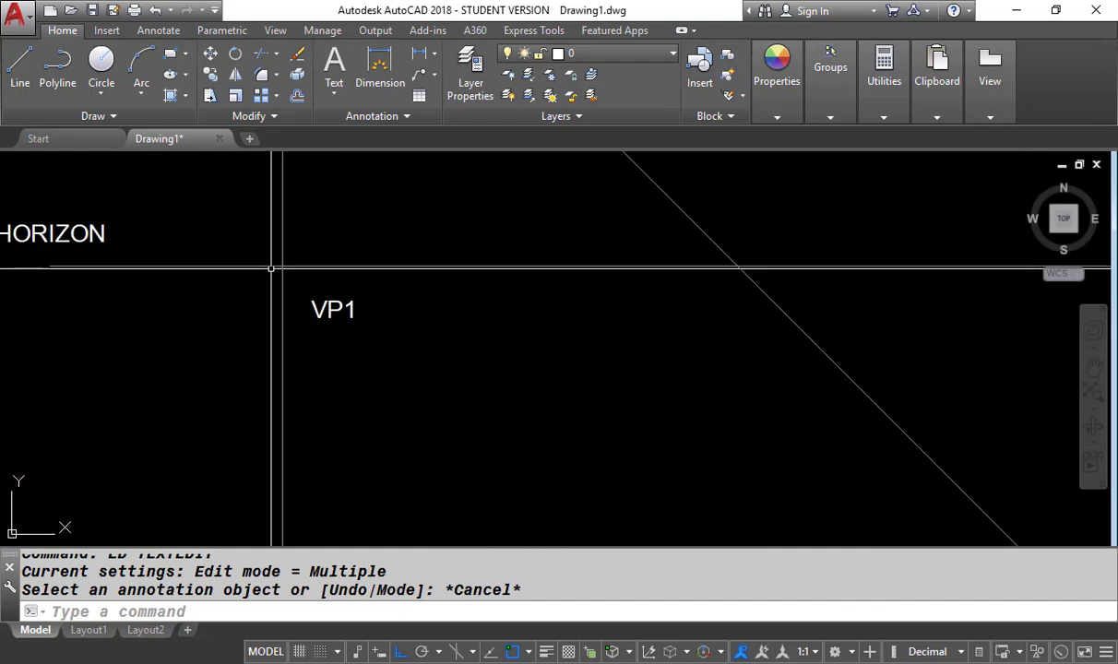
scroll(552, 439, "up", 5)
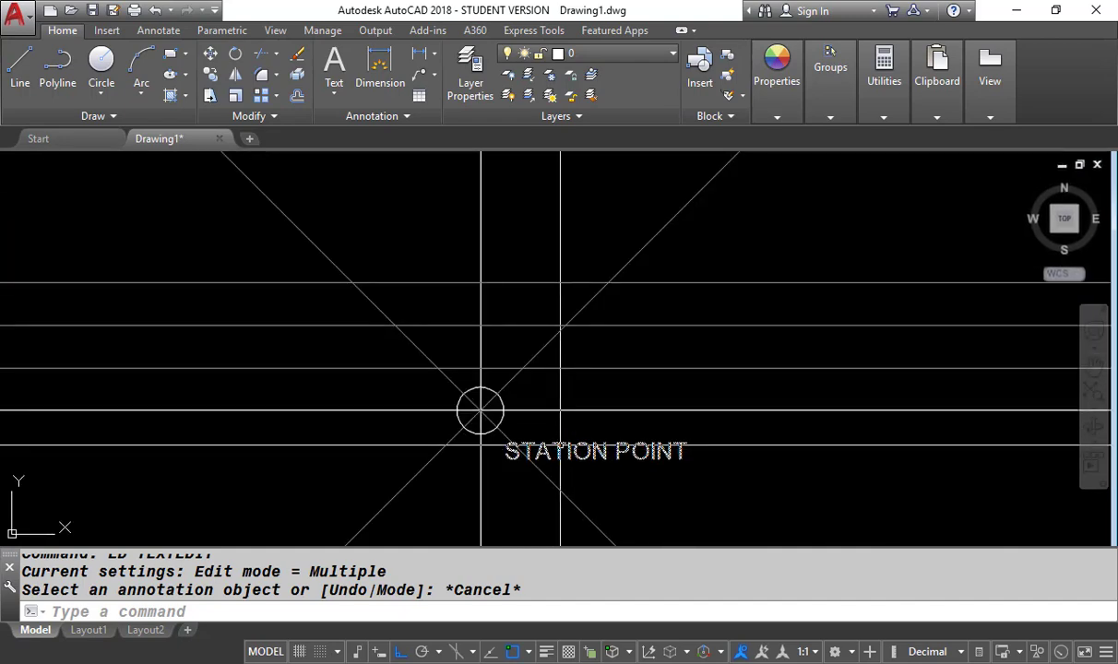
scroll(560, 445, "down", 2)
Draw a line from the VP1 intersection on the horizon to the center of the station point circle.
type("l")
key("Return")
scroll(317, 257, "down", 2)
scroll(323, 256, "up", 4)
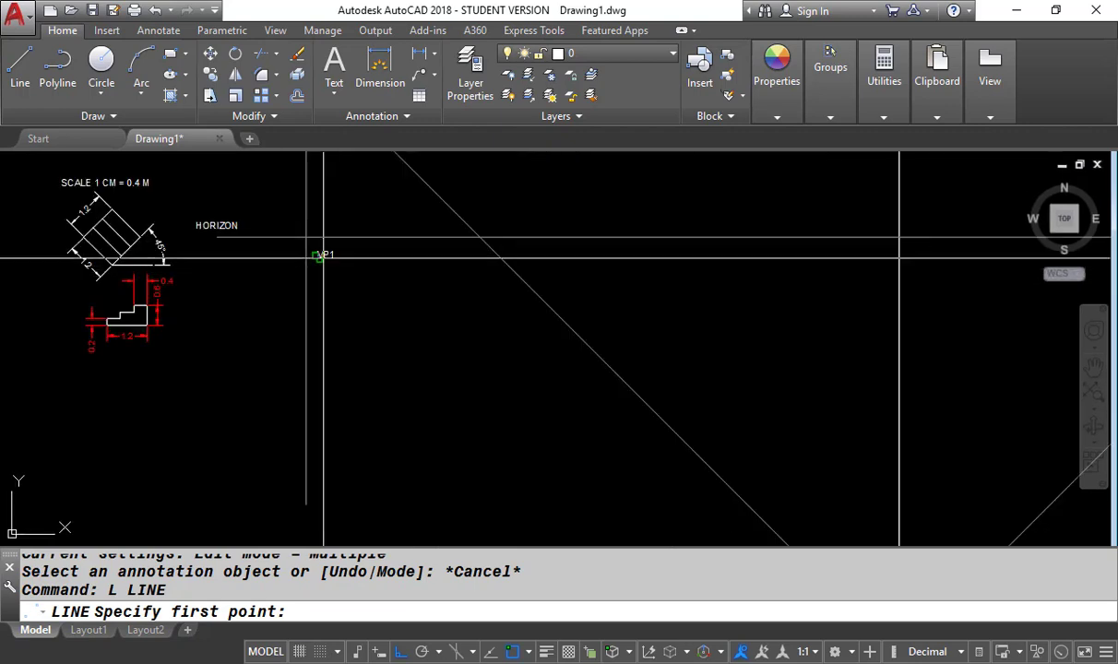
scroll(323, 258, "up", 3)
left_click(274, 215)
scroll(274, 215, "down", 5)
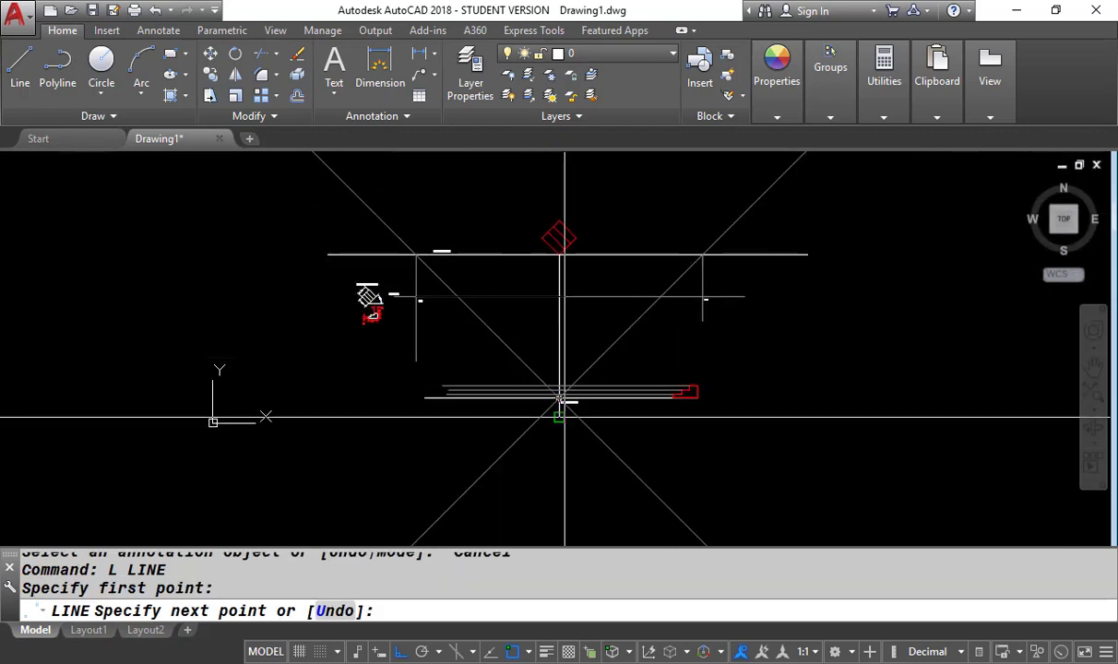
scroll(411, 343, "up", 6)
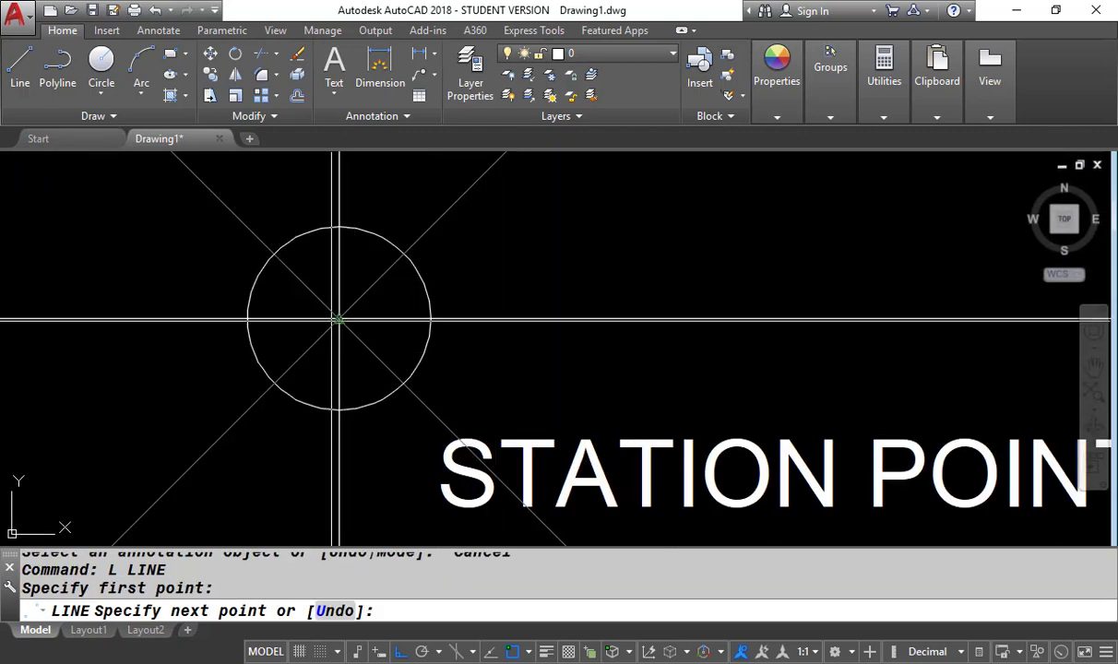
left_click(338, 317)
scroll(338, 317, "down", 3)
key("Return")
Draw a line from the lowest projected height's intersection with the central vertical line to VP1.
key("Return")
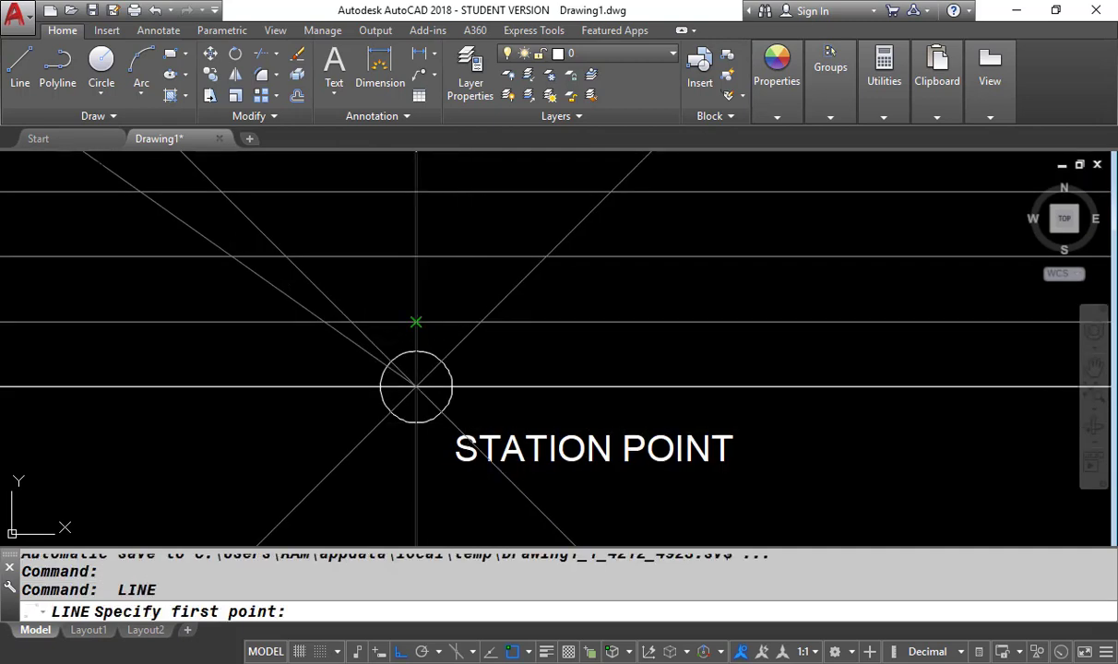
left_click(414, 320)
scroll(555, 409, "down", 2)
scroll(555, 409, "down", 3)
scroll(282, 181, "up", 5)
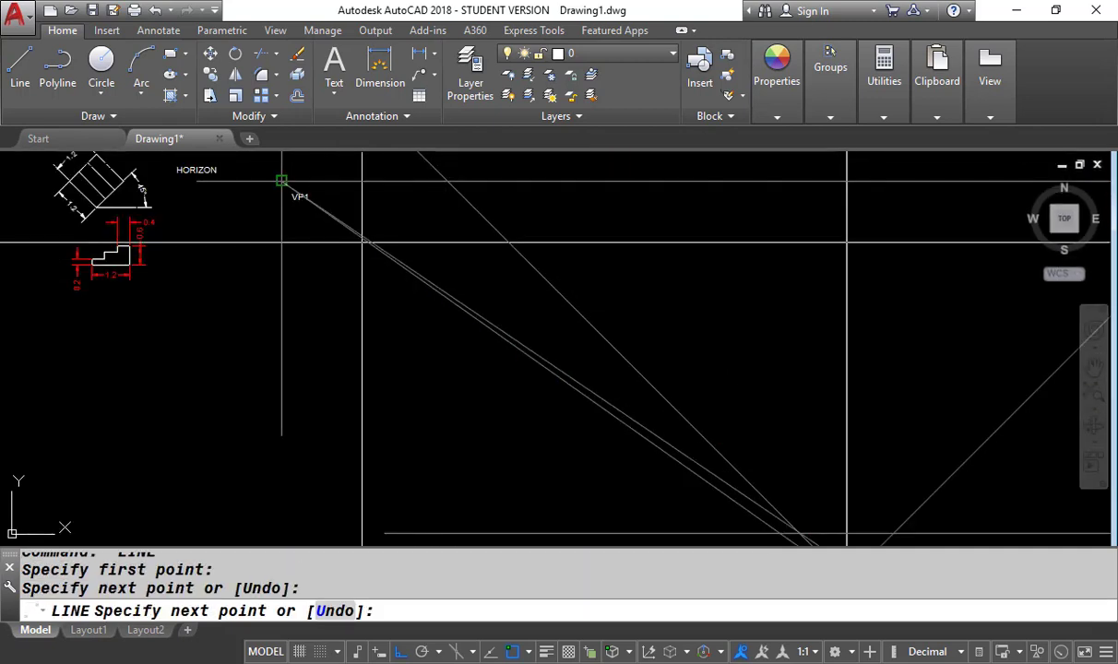
left_click(282, 181)
key("Return")
Draw a line from VP1 to the middle projected height's intersection with the central vertical line.
key("Return")
left_click(281, 181)
scroll(535, 388, "down", 3)
scroll(688, 354, "up", 5)
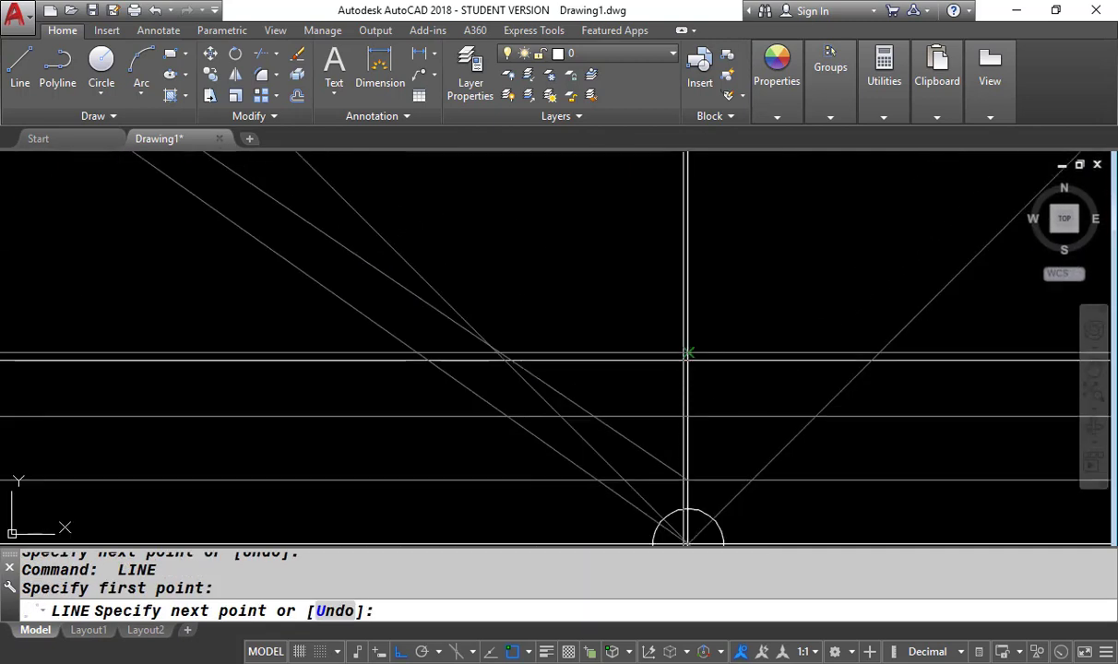
left_click(687, 417)
key("Return")
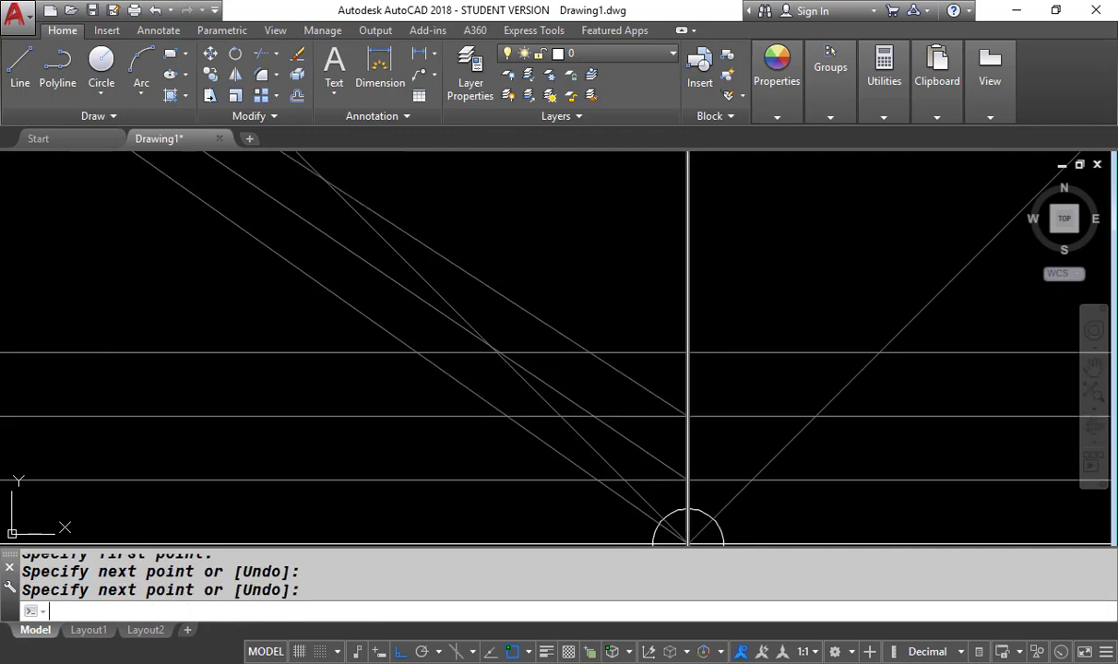
Draw a line from the top projected height's intersection with the central vertical line to VP1.
left_click(687, 354)
scroll(761, 452, "down", 5)
left_click(407, 218)
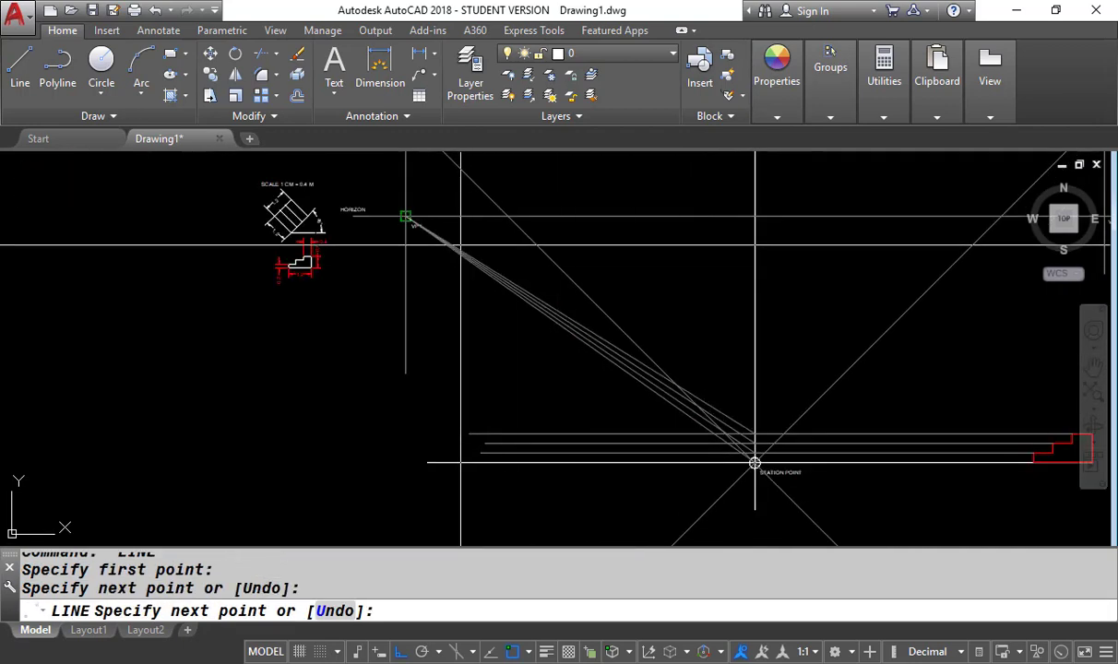
Draw a line from the top projected height's intersection with the central vertical line to VP2.
key("Return")
scroll(755, 464, "up", 4)
left_click(788, 459)
scroll(669, 499, "down", 5)
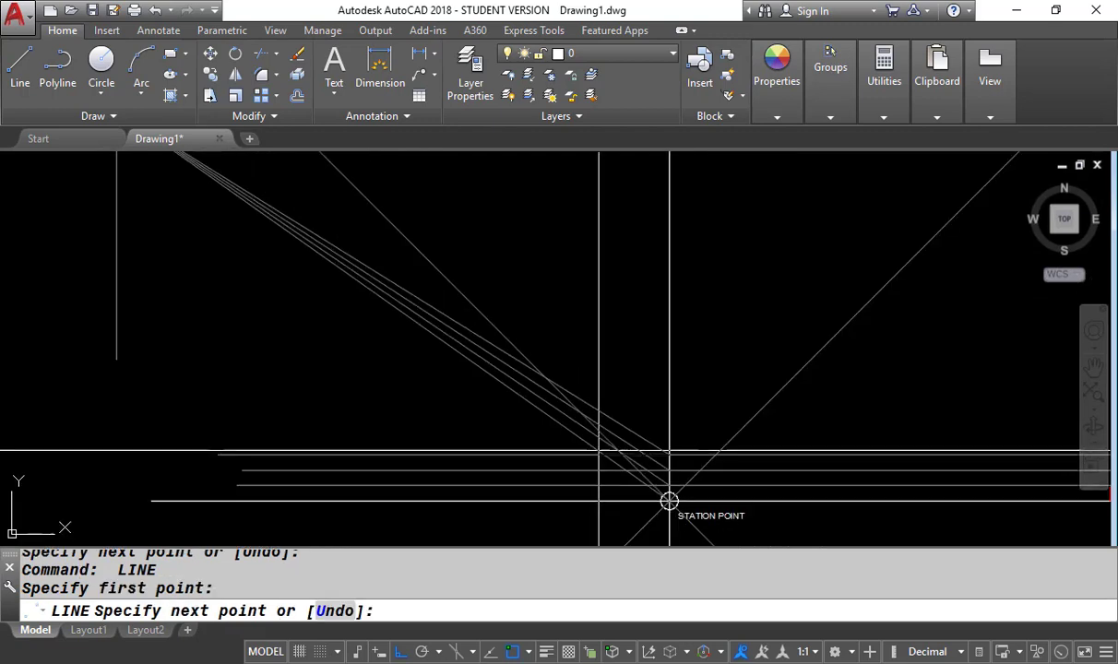
scroll(698, 312, "up", 5)
left_click(708, 301)
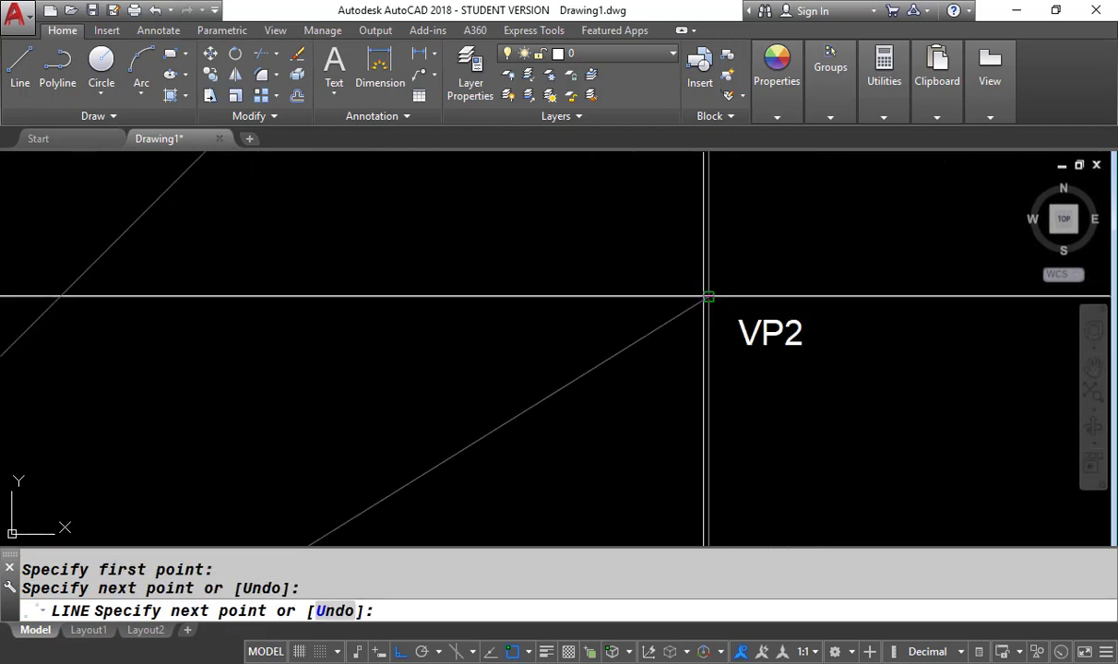
key("Return")
Draw a line from the middle projected height's intersection with the central vertical line to VP2.
scroll(757, 232, "down", 6)
scroll(677, 329, "up", 5)
scroll(720, 244, "up", 5)
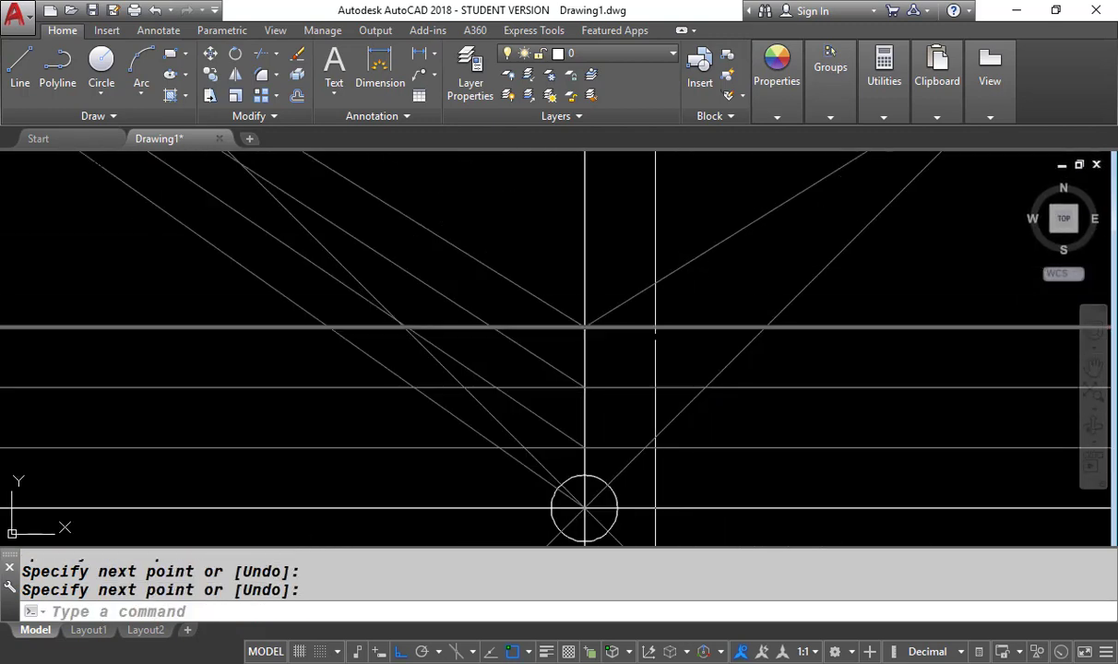
key("Return")
left_click(584, 389)
scroll(584, 388, "down", 5)
scroll(673, 280, "up", 5)
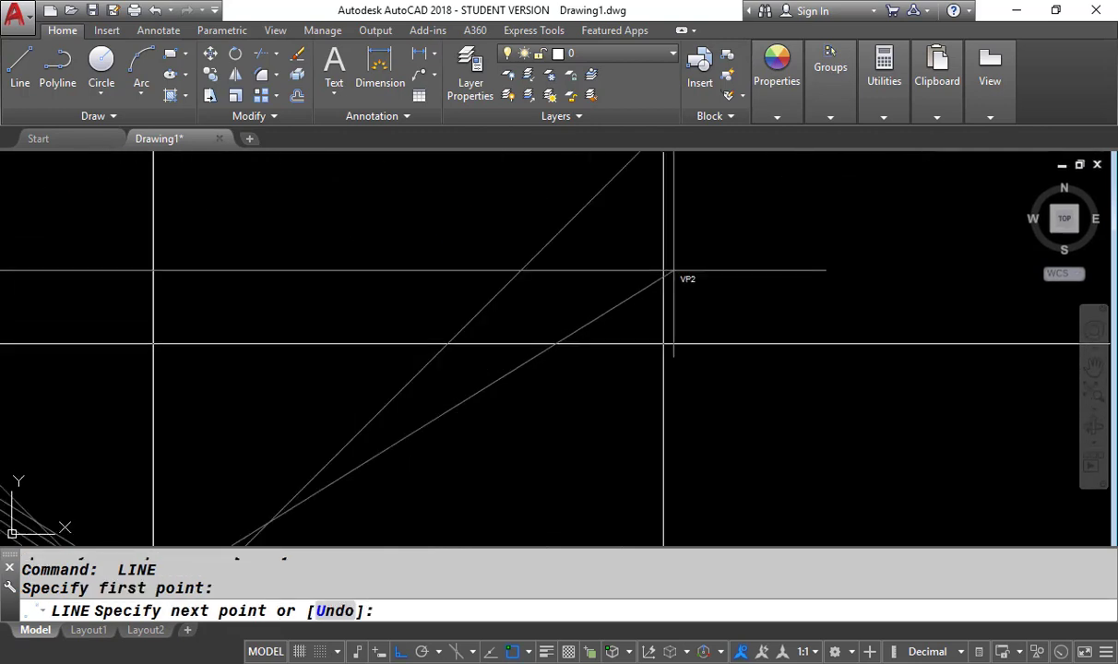
left_click(656, 278)
key("Return")
Draw a line from the lowest projected height's intersection with the central vertical line to VP2.
scroll(656, 277, "down", 5)
scroll(309, 459, "up", 6)
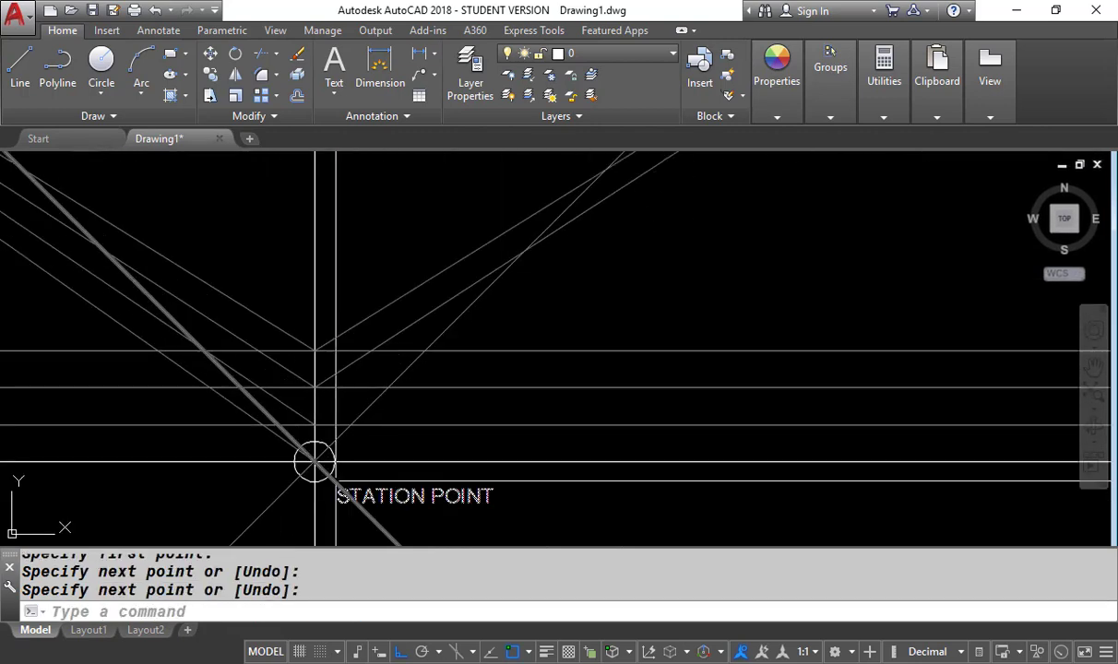
key("Return")
left_click(302, 460)
scroll(414, 425, "down", 5)
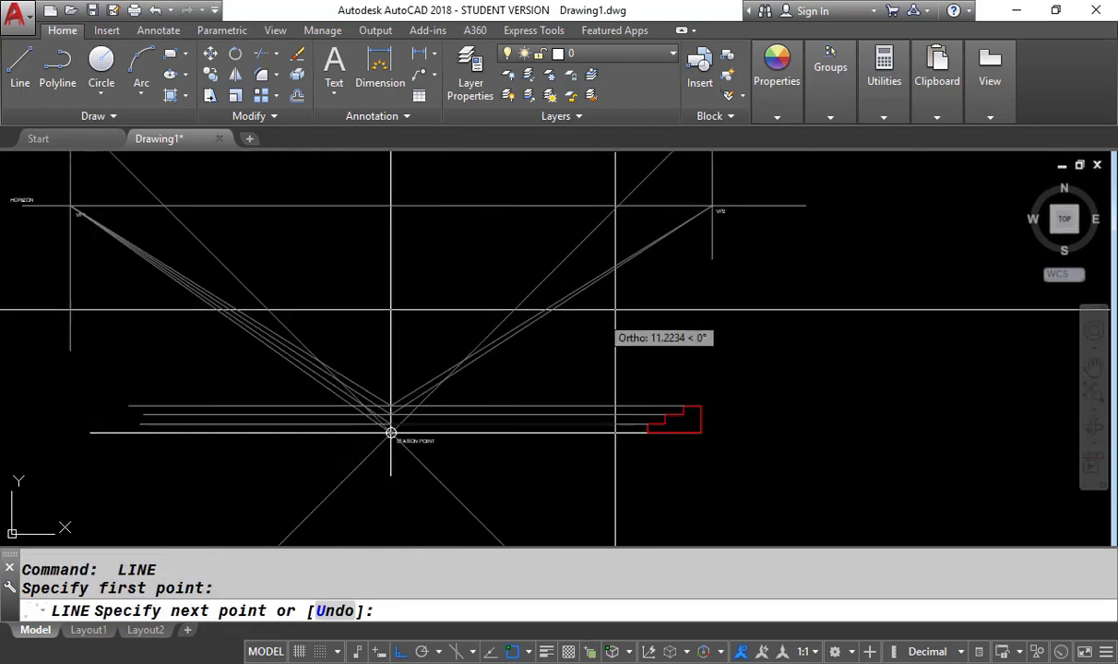
key("Return")
Draw a line from the center of the station point circle to the VP2 intersection on the horizon.
scroll(397, 432, "up", 4)
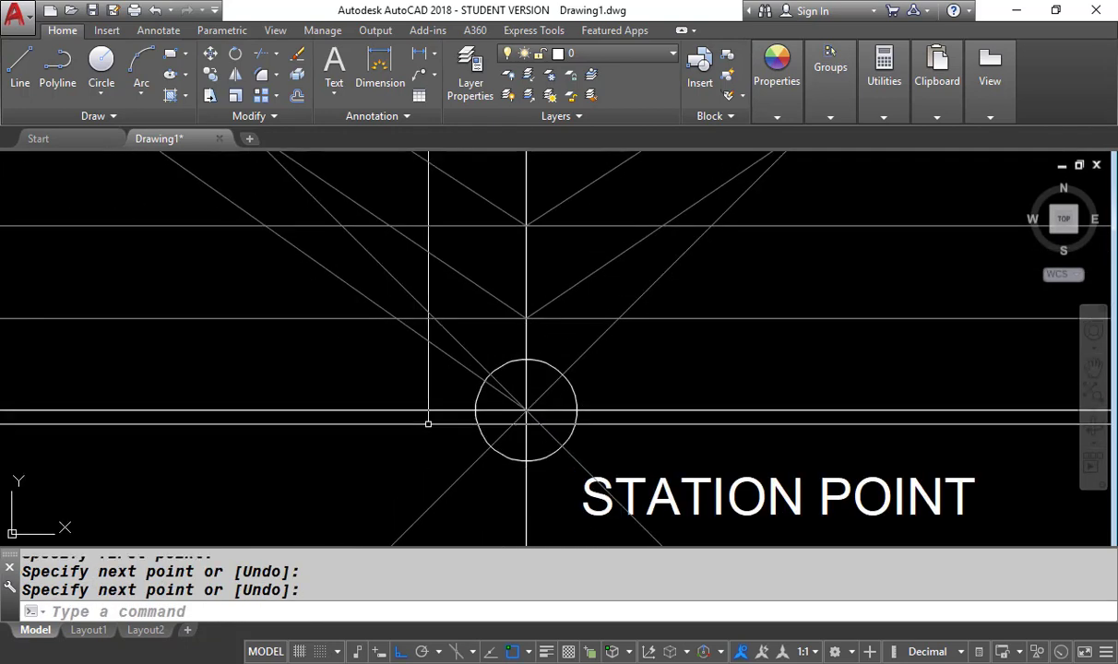
key("Return")
left_click(526, 409)
scroll(417, 454, "down", 5)
scroll(560, 383, "up", 4)
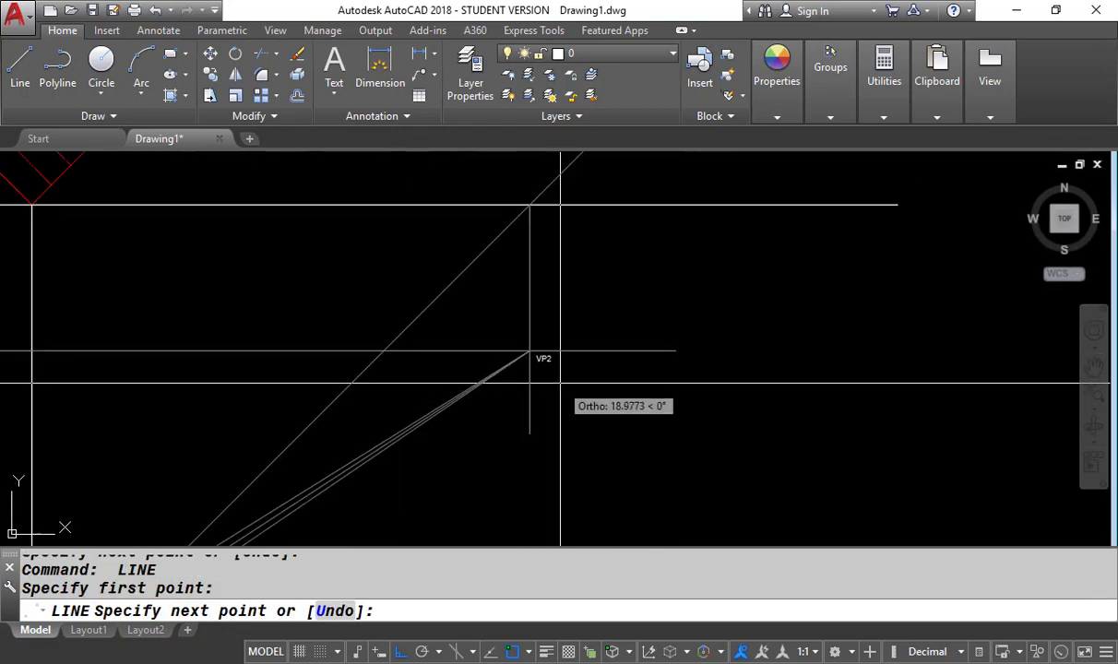
left_click(528, 352)
key("Return")
scroll(410, 447, "down", 4)
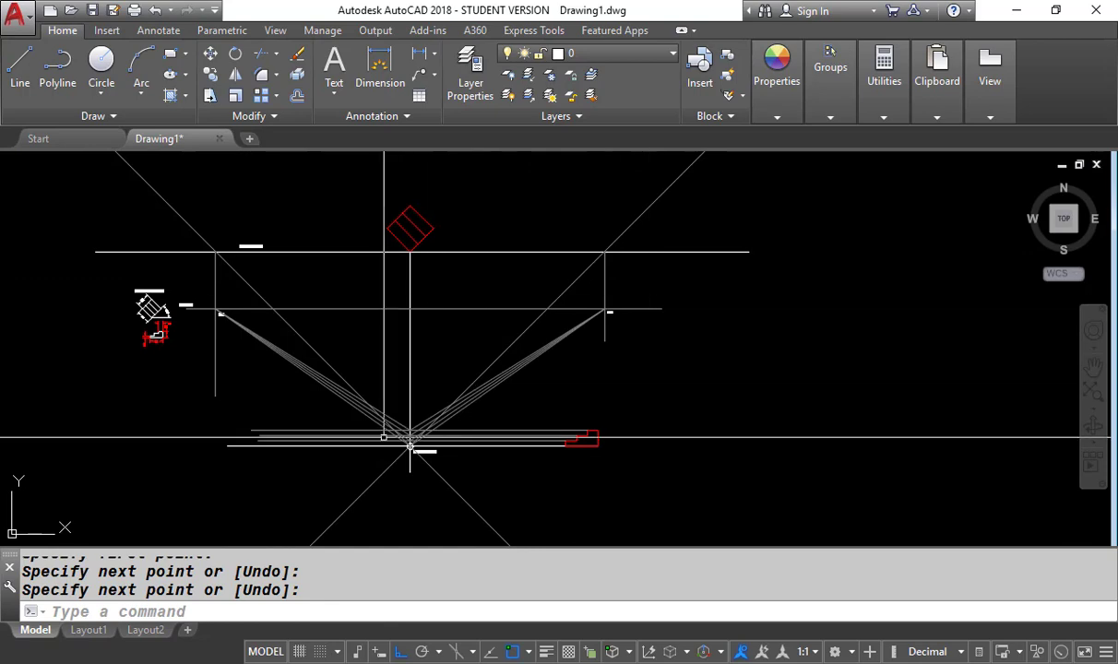
scroll(384, 437, "up", 4)
scroll(471, 461, "down", 4)
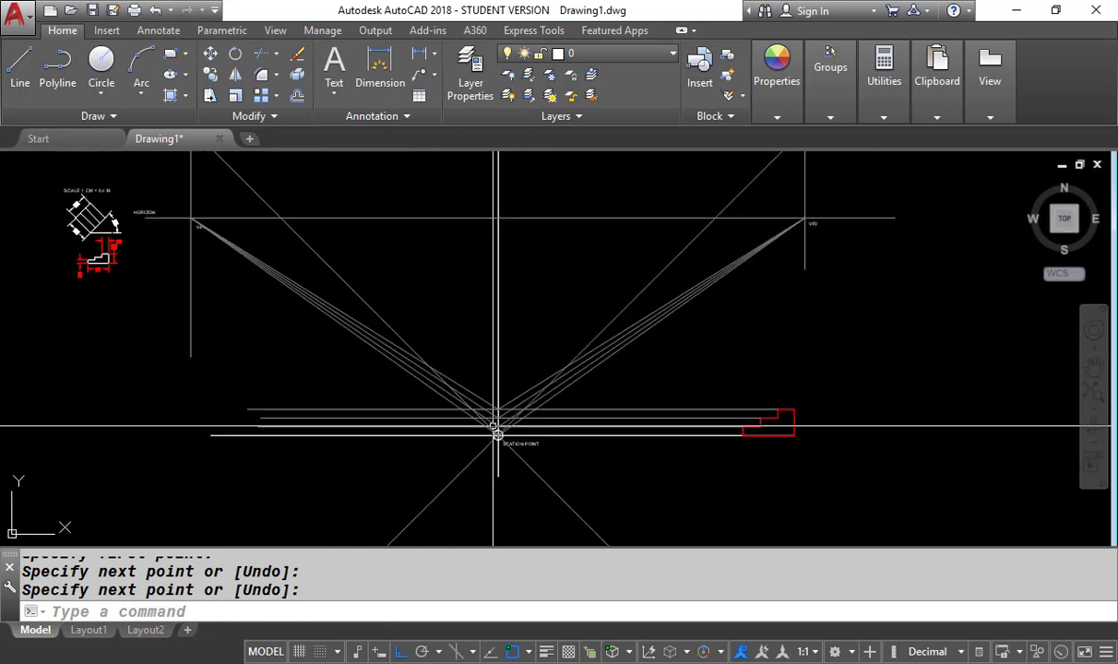
scroll(385, 346, "up", 4)
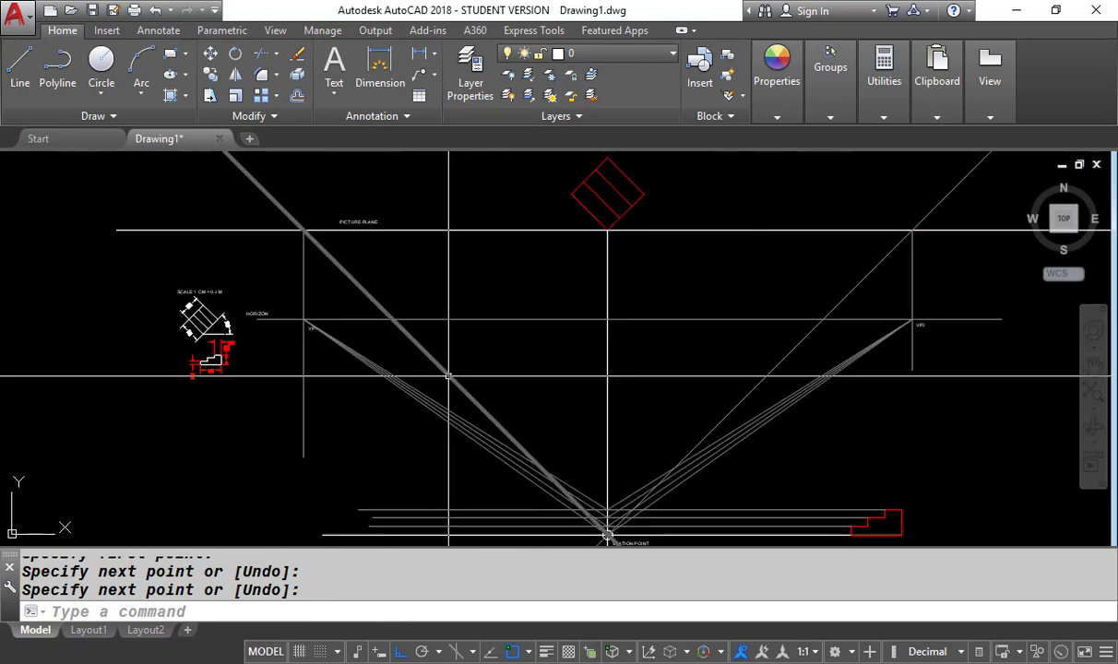
scroll(417, 323, "down", 4)
scroll(564, 362, "up", 4)
key("Escape")
key("Escape")
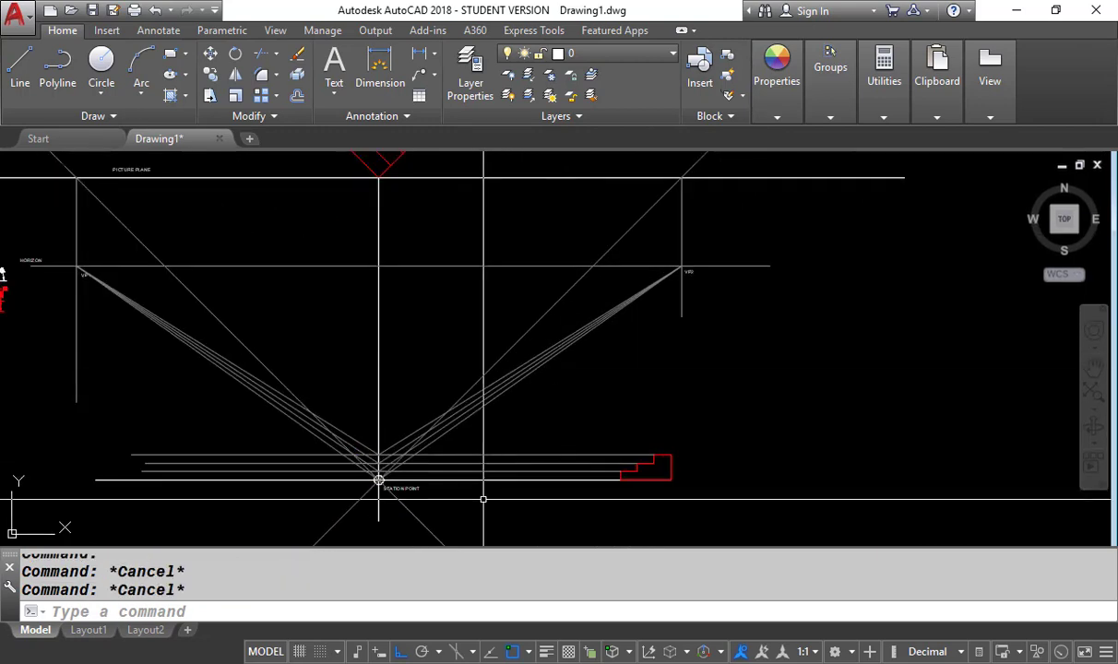
Trim the two diagonal construction lines below the horizontal line through the station point, using that line as cutting edge.
middle_click_drag(483, 490, 538, 355)
left_click(545, 335)
left_click(529, 351)
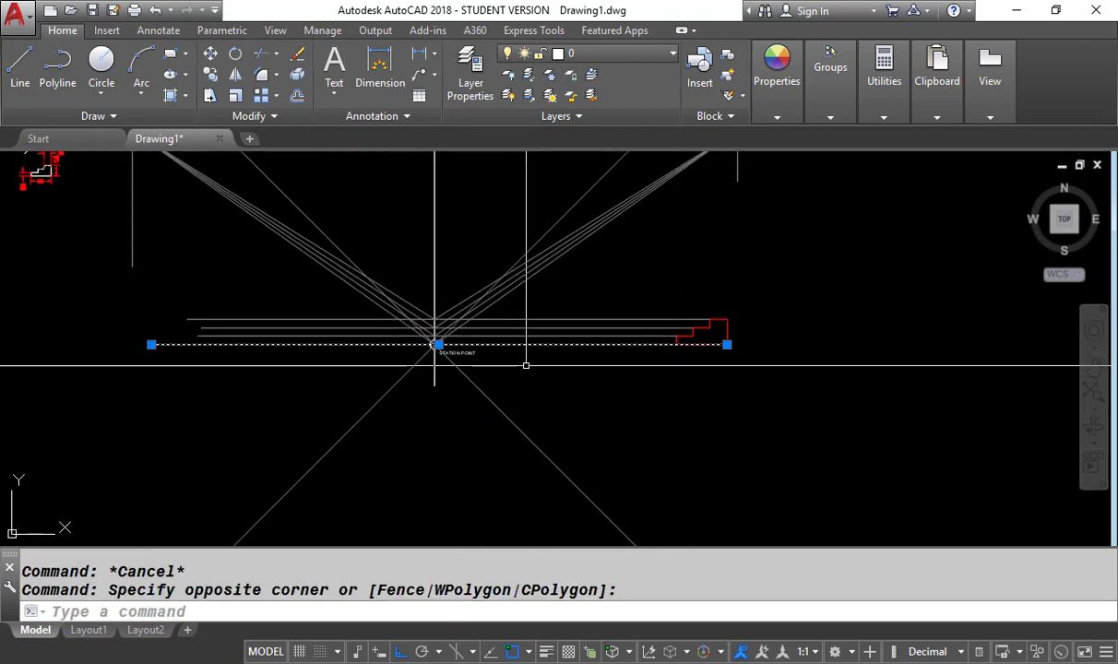
type("tr")
key("space")
left_click(540, 402)
left_click(470, 441)
left_click(409, 445)
left_click(308, 424)
key("space")
scroll(489, 406, "down", 3)
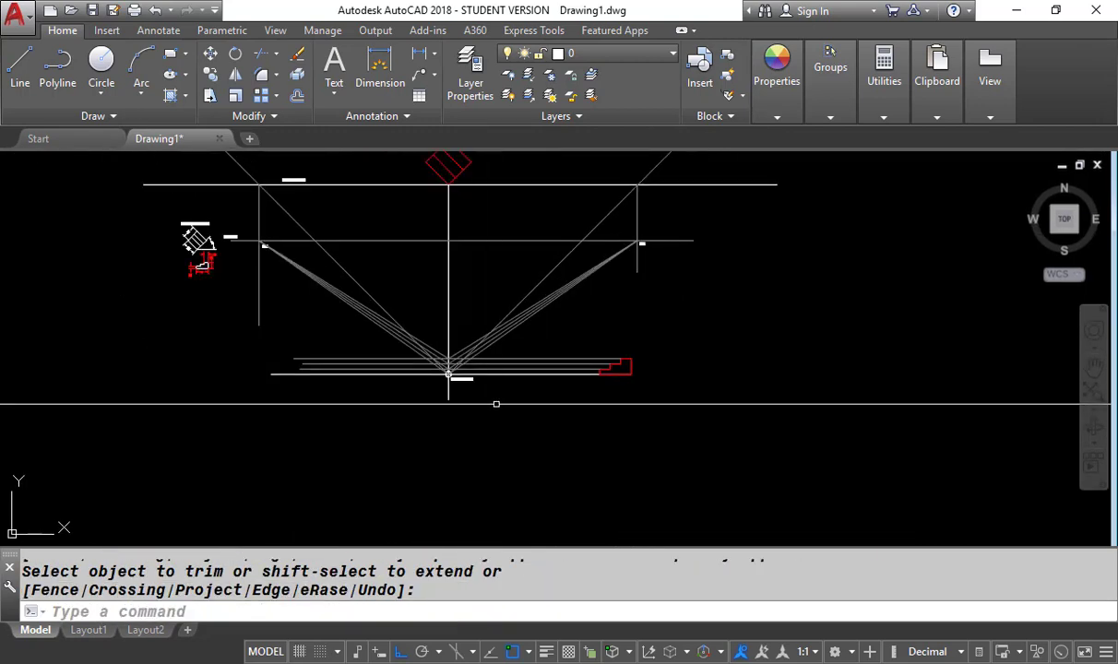
Trim the two diagonal construction lines above the picture plane, using the picture plane line as cutting edge.
middle_click_drag(494, 402, 471, 528)
key("space")
left_click(665, 338)
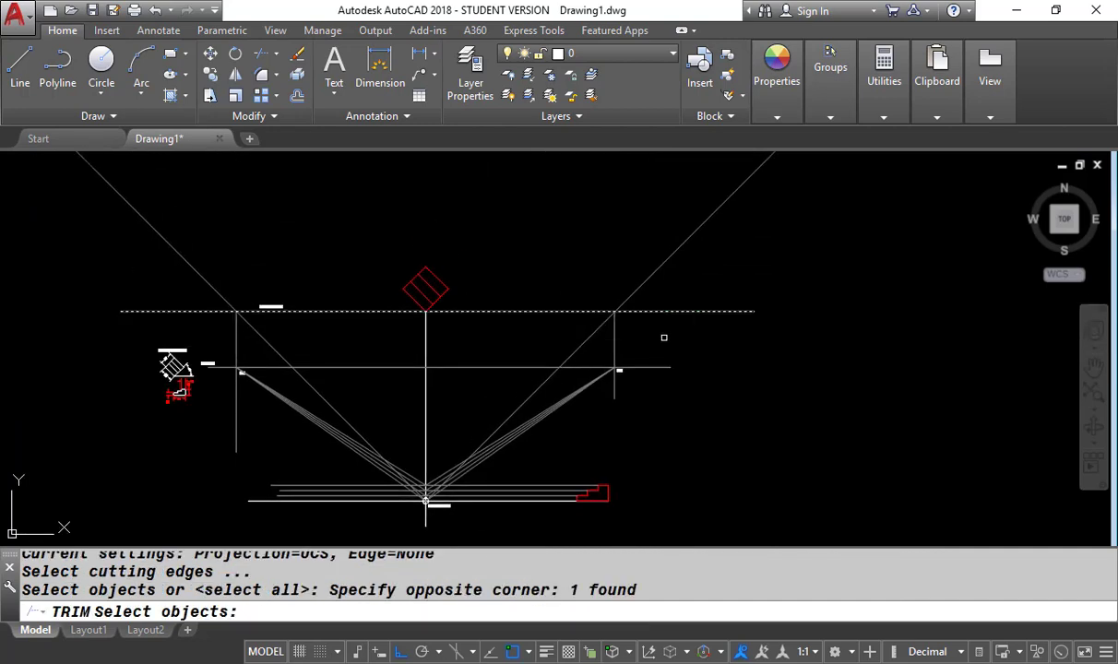
key("space")
left_click(680, 280)
left_click(639, 251)
left_click(171, 315)
left_click(167, 266)
left_click(209, 271)
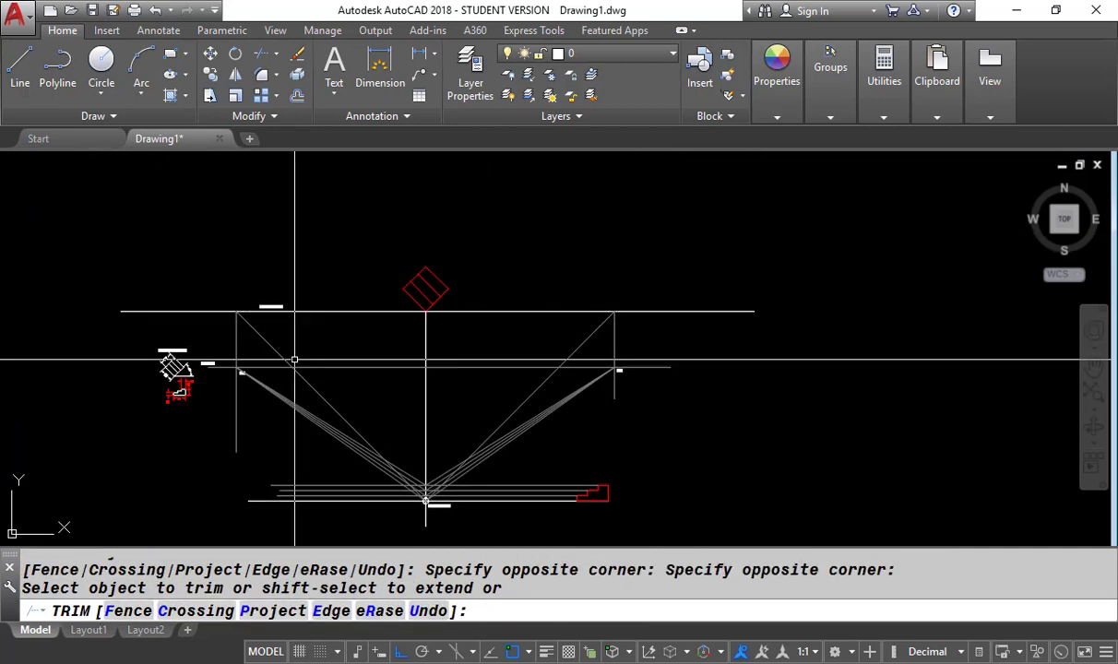
key("space")
Examine the converging height lines near the station point and the stepped plan above the picture plane.
scroll(294, 458, "up", 4)
middle_click_drag(512, 513, 519, 432)
scroll(518, 399, "up", 4)
scroll(501, 474, "up", 2)
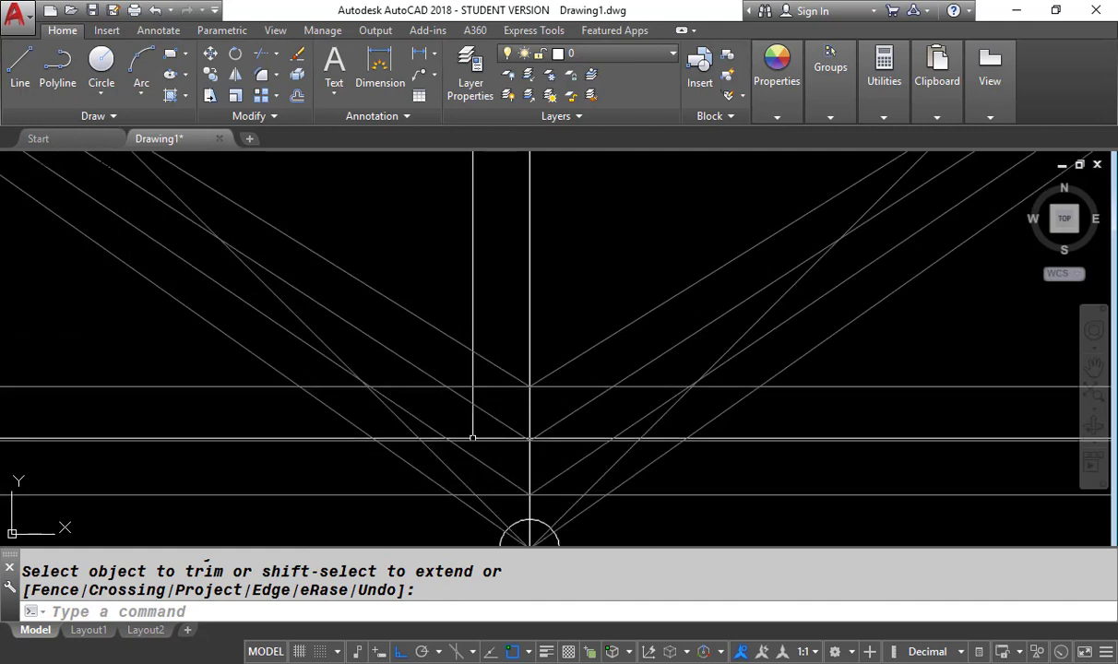
scroll(487, 425, "down", 12)
scroll(490, 334, "up", 6)
middle_click_drag(479, 200, 460, 277)
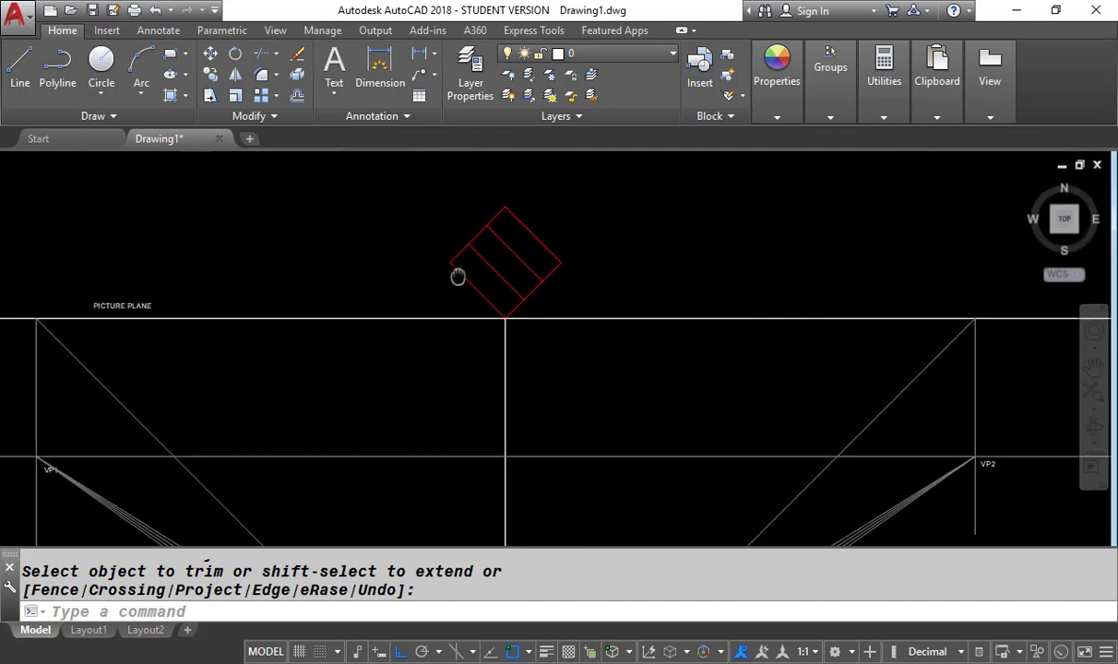
scroll(461, 241, "up", 4)
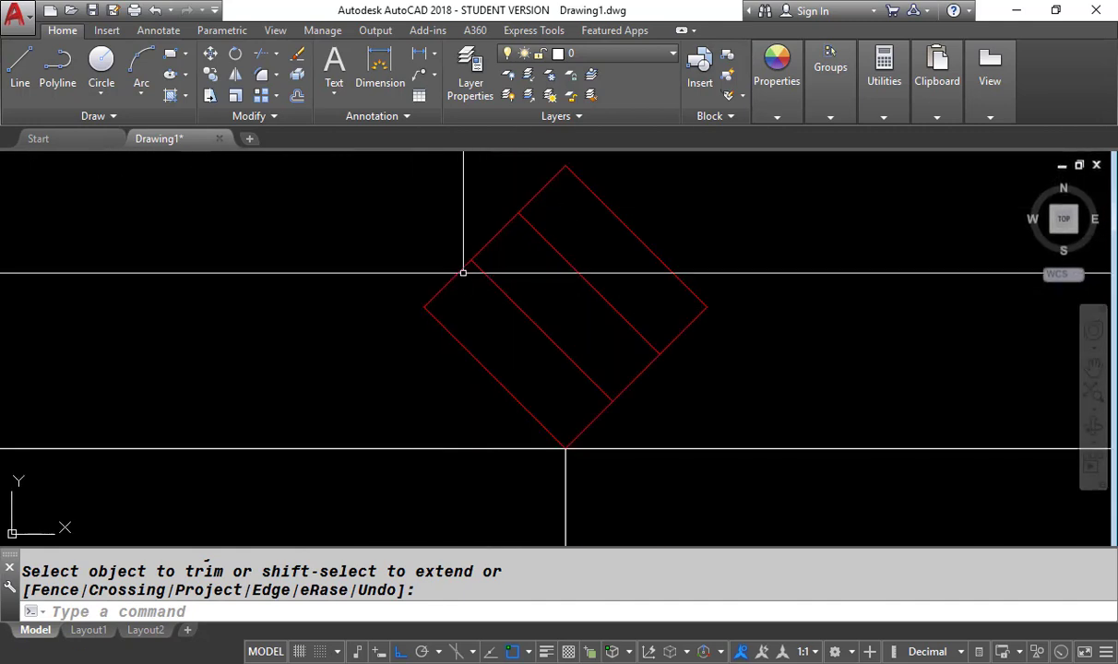
scroll(526, 277, "down", 8)
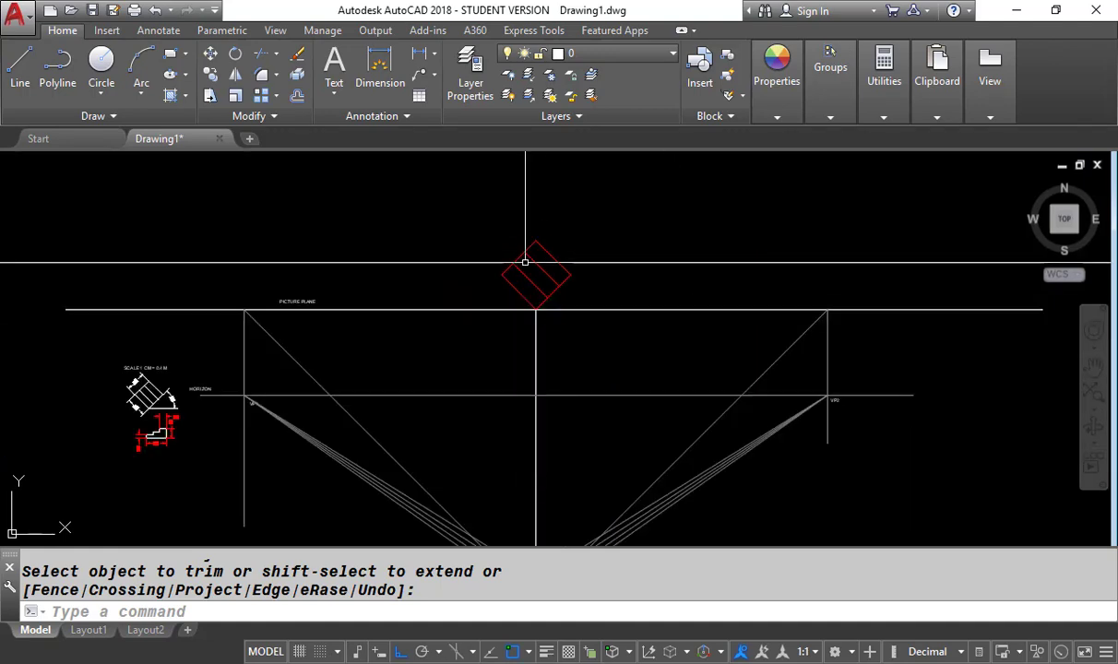
scroll(540, 345, "up", 4)
scroll(539, 345, "down", 4)
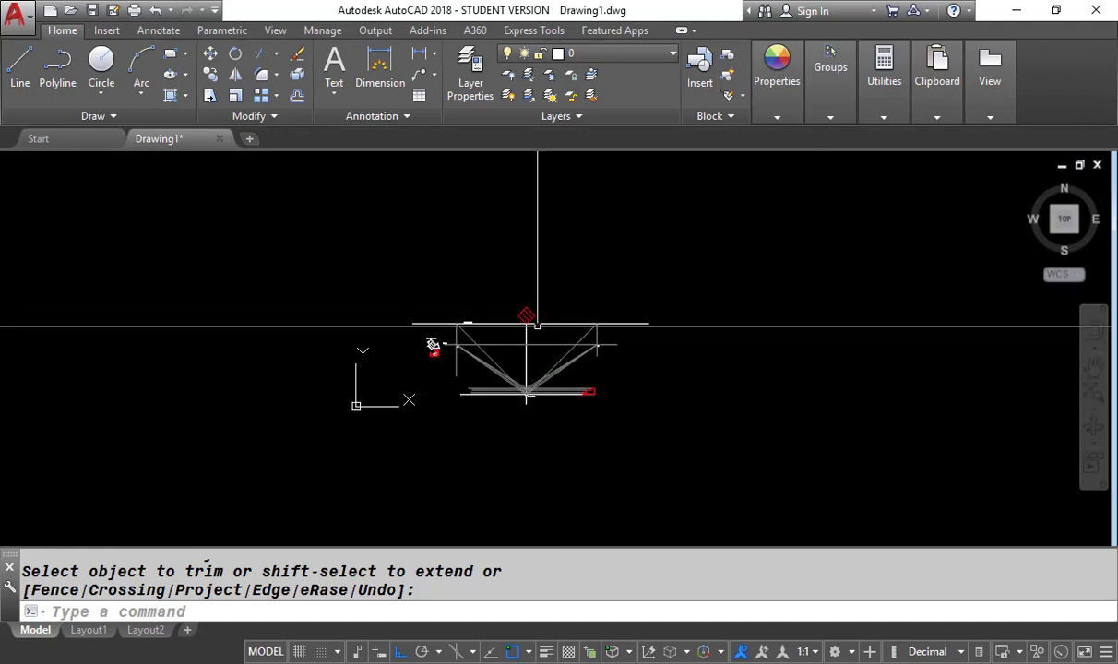
scroll(512, 319, "up", 12)
key("Return")
type("l")
key("Return")
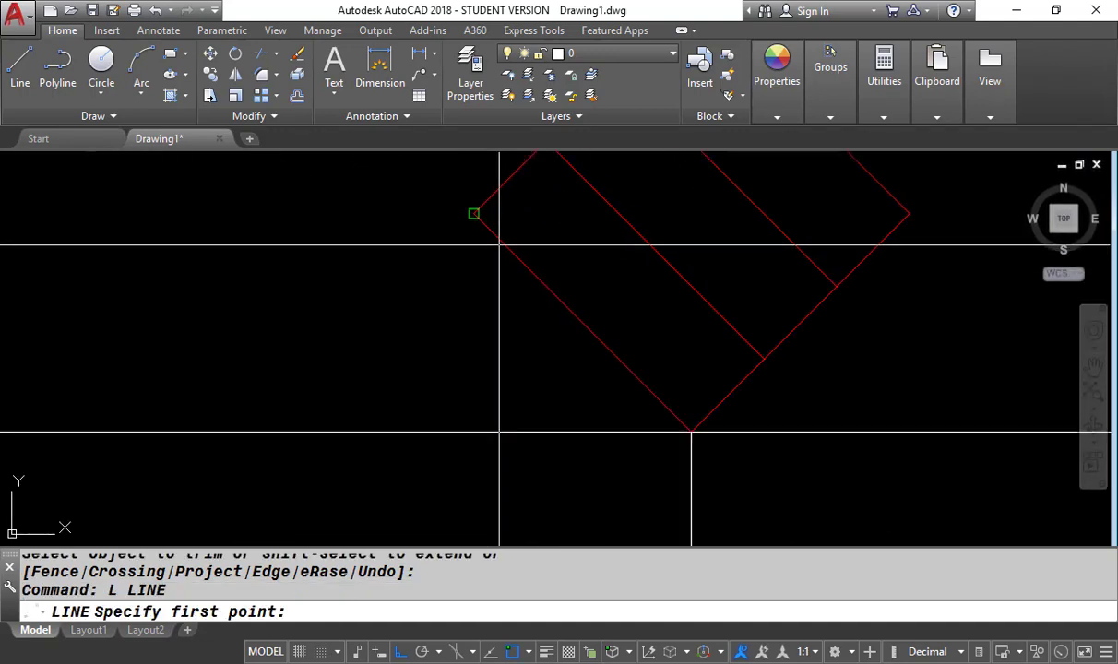
key("Escape")
Set the current object color to Green.
left_click(762, 103)
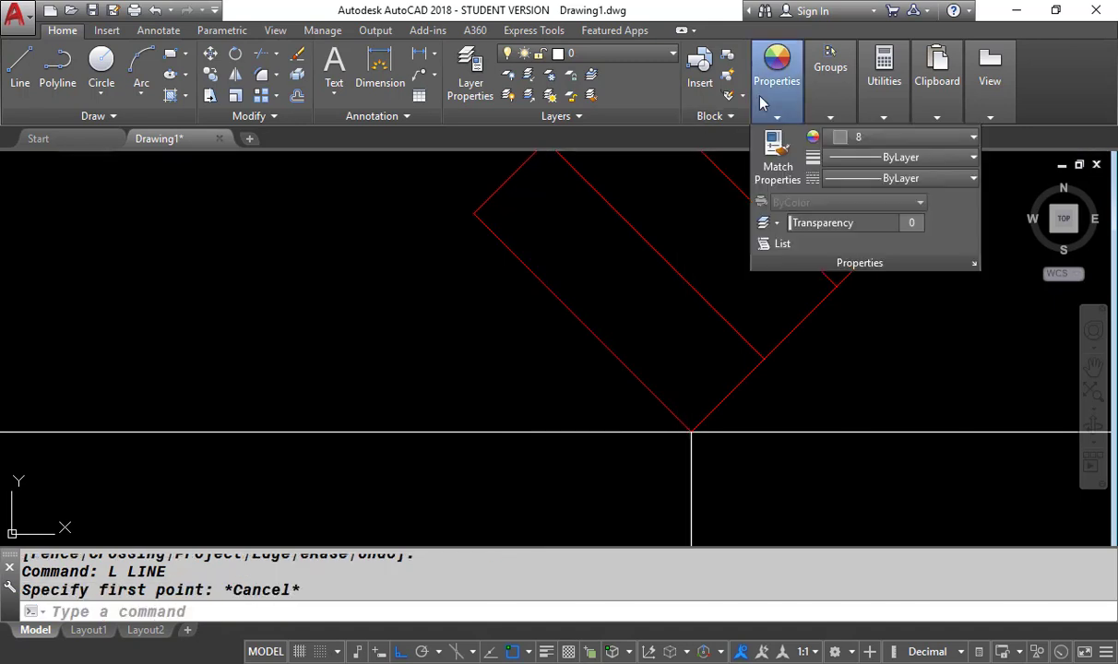
left_click(902, 139)
left_click(870, 314)
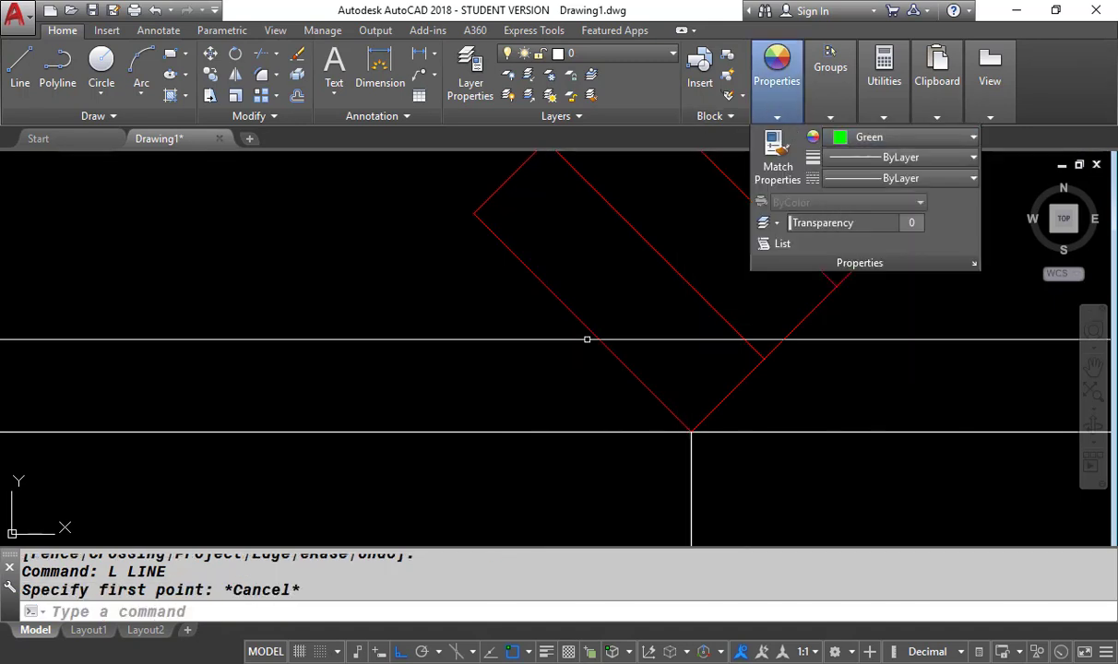
key("Escape")
key("Escape")
Draw a green line from the left corner of the rotated plan to the center of the station point circle.
scroll(554, 332, "down", 2)
type("L")
left_click(505, 258)
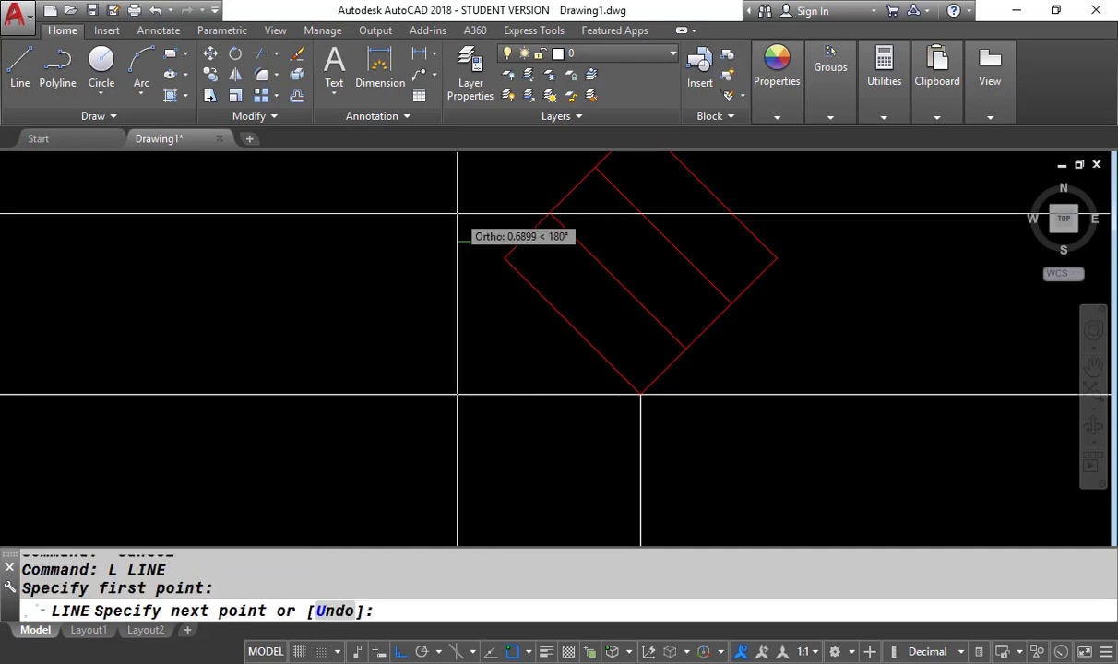
scroll(456, 213, "down", 10)
scroll(474, 242, "up", 5)
scroll(449, 436, "up", 7)
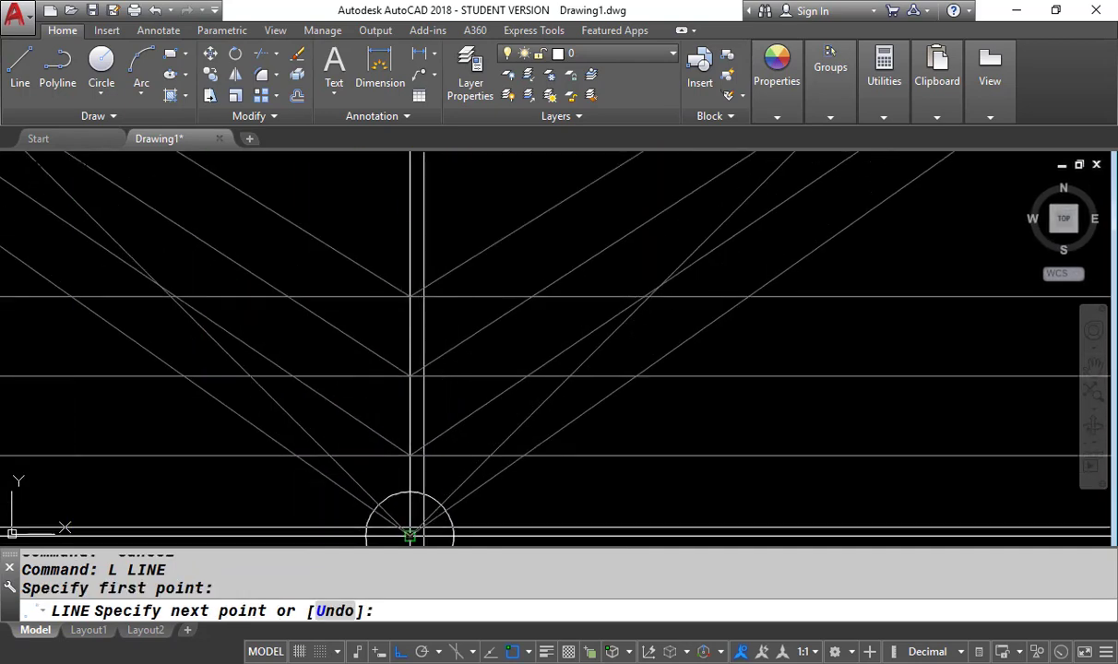
scroll(441, 501, "up", 3)
key("Return")
Draw a line from the first step division on the plan's upper-left edge to the station point center.
scroll(462, 497, "down", 12)
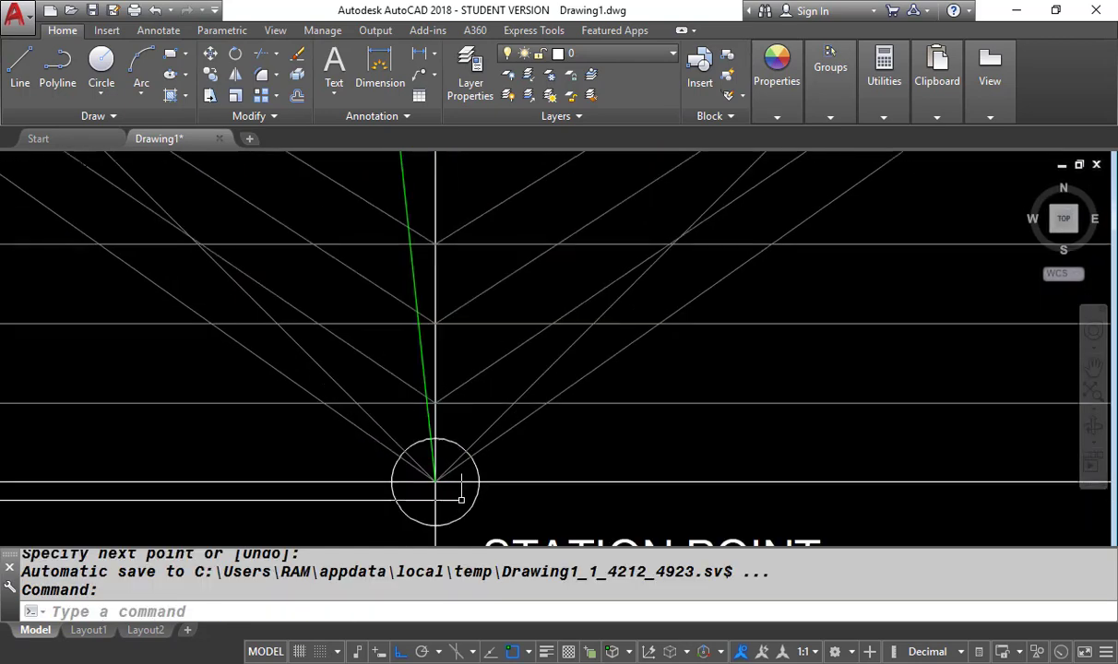
scroll(456, 277, "up", 9)
key("Return")
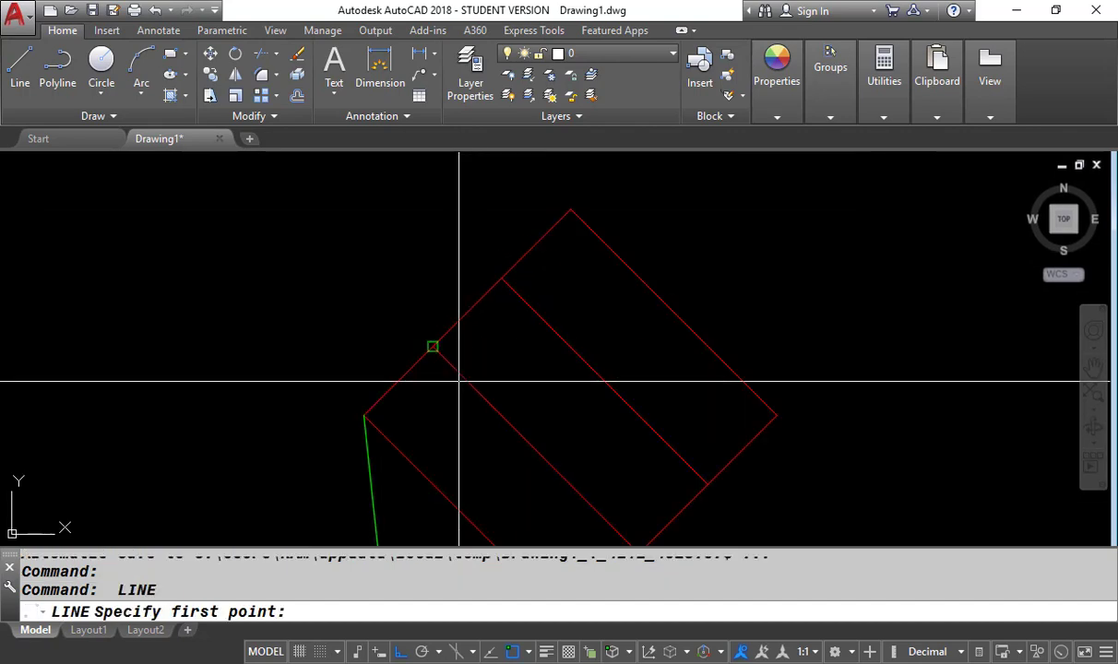
left_click(433, 348)
scroll(402, 247, "down", 10)
scroll(421, 441, "up", 4)
scroll(404, 475, "up", 5)
scroll(402, 277, "up", 6)
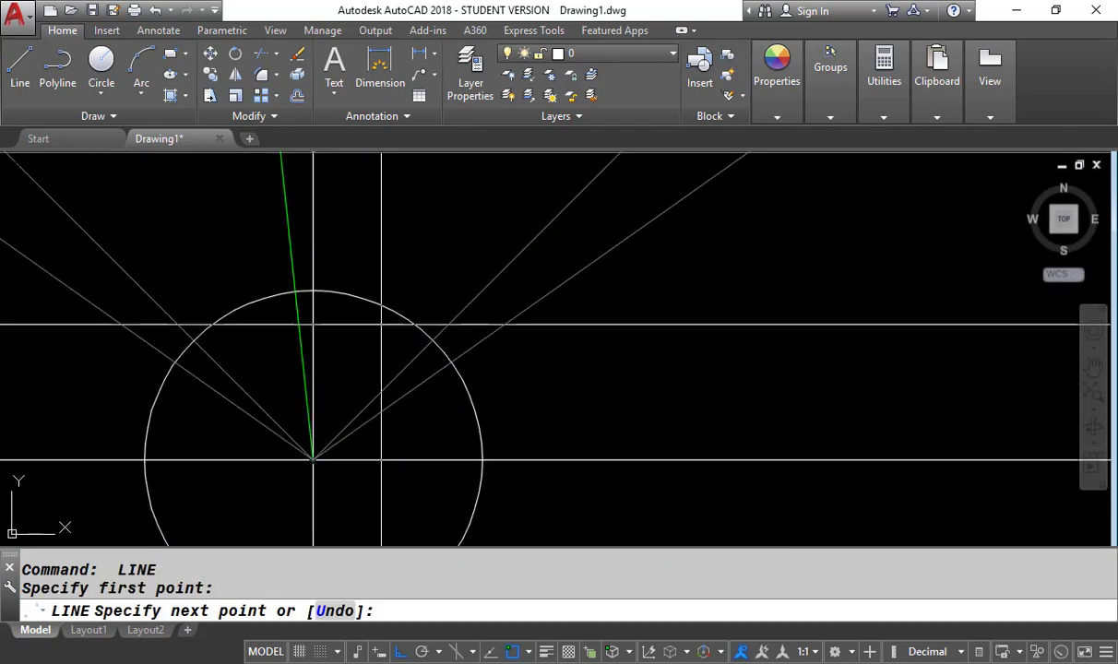
scroll(332, 452, "down", 8)
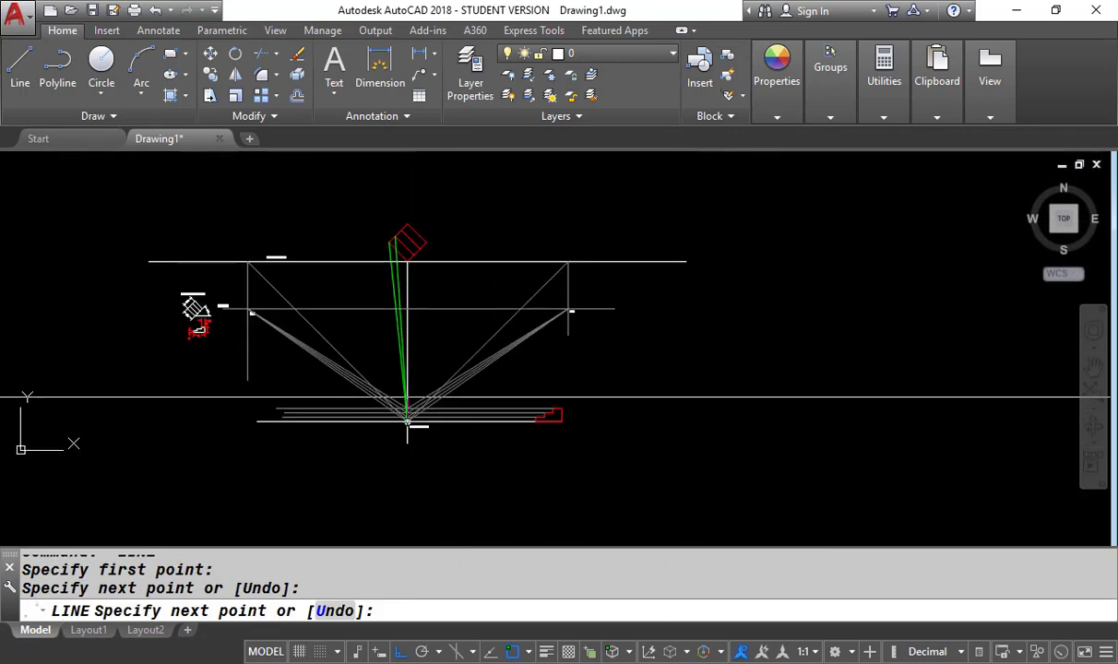
Continue the line from the station point center to the second step division on the plan's upper-left edge.
scroll(406, 360, "up", 8)
scroll(397, 369, "down", 3)
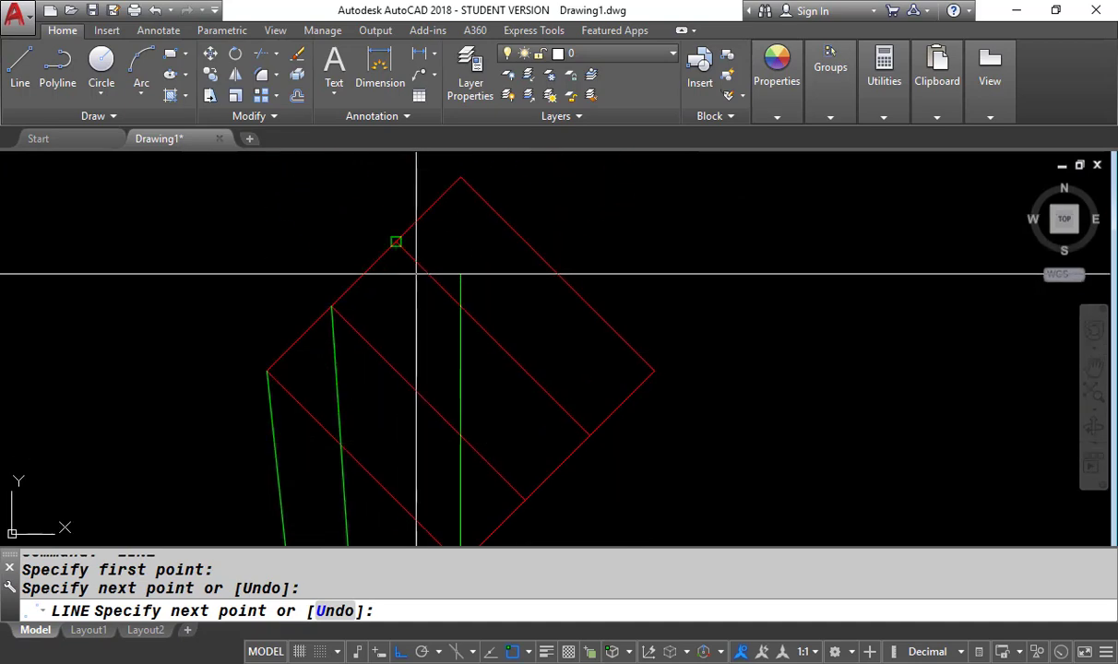
key("Return")
Draw a line from the top corner of the rotated plan to the center of the station point circle.
key("Return")
left_click(460, 177)
scroll(469, 413, "down", 8)
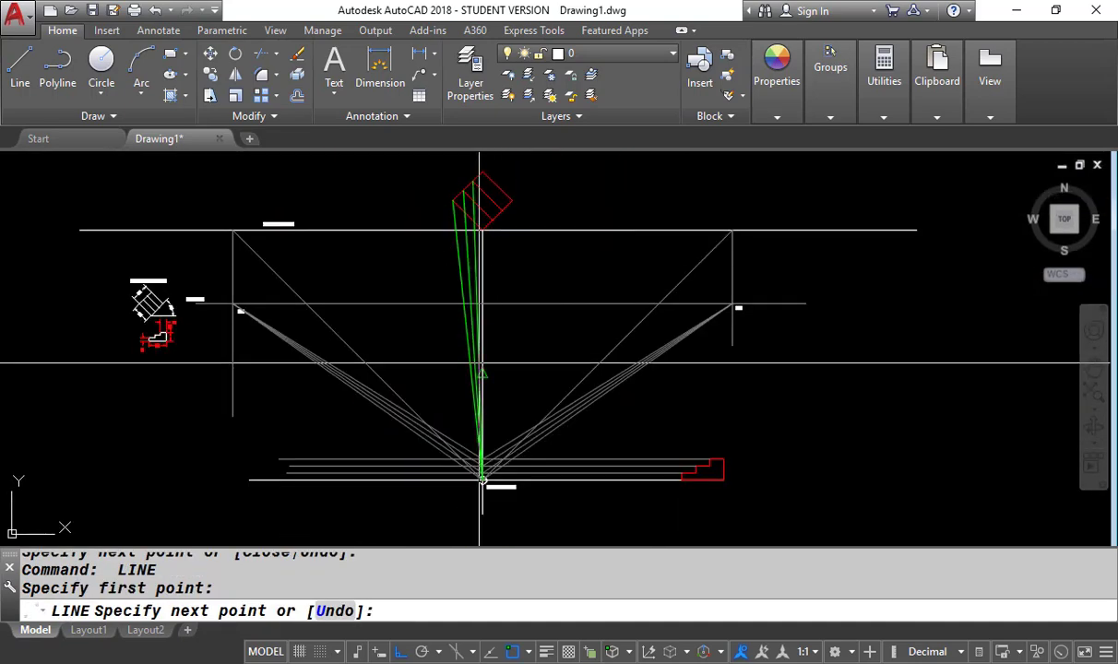
scroll(483, 479, "up", 6)
left_click(377, 419)
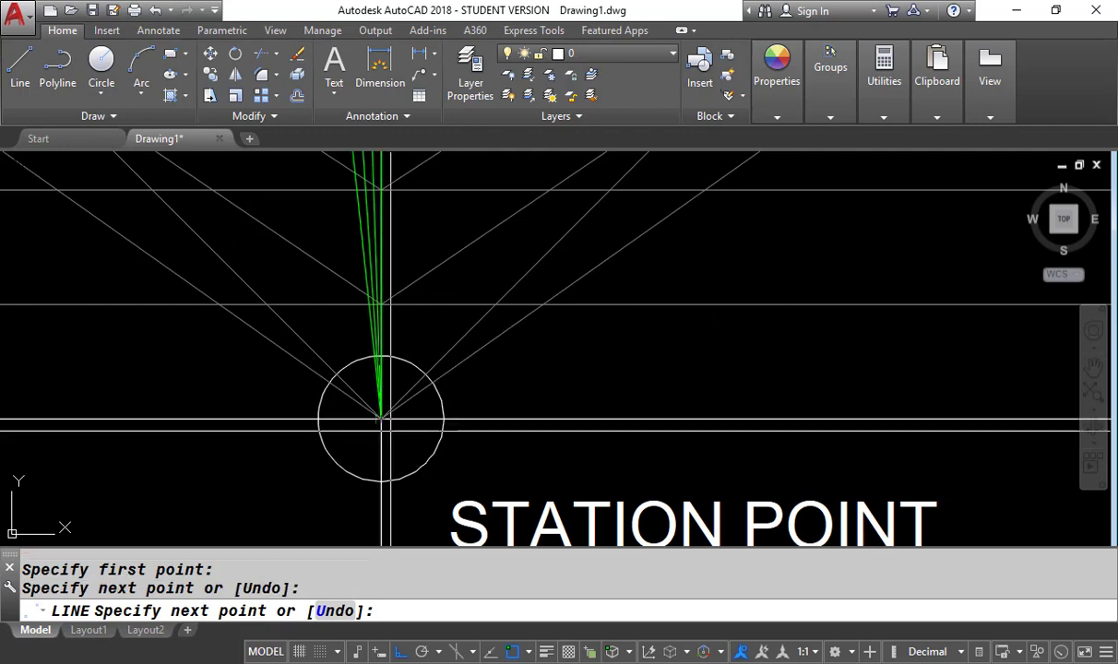
scroll(376, 419, "down", 4)
scroll(449, 494, "down", 3)
middle_click_drag(459, 351, 464, 510)
key("Return")
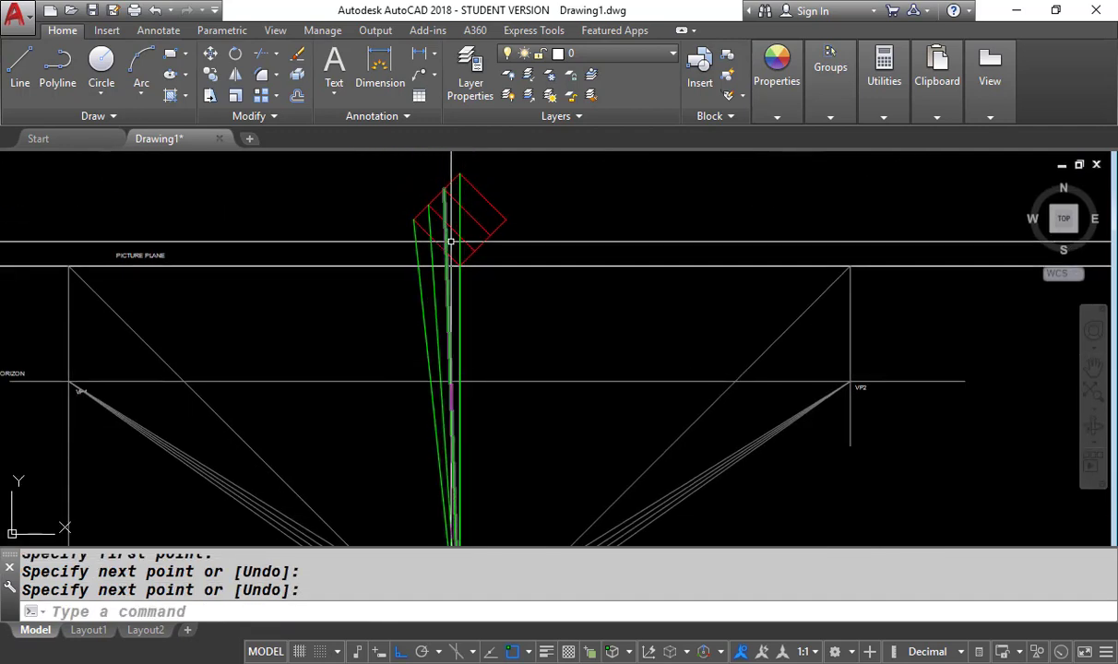
scroll(478, 272, "up", 2)
middle_click_drag(472, 237, 472, 389)
scroll(437, 428, "up", 6)
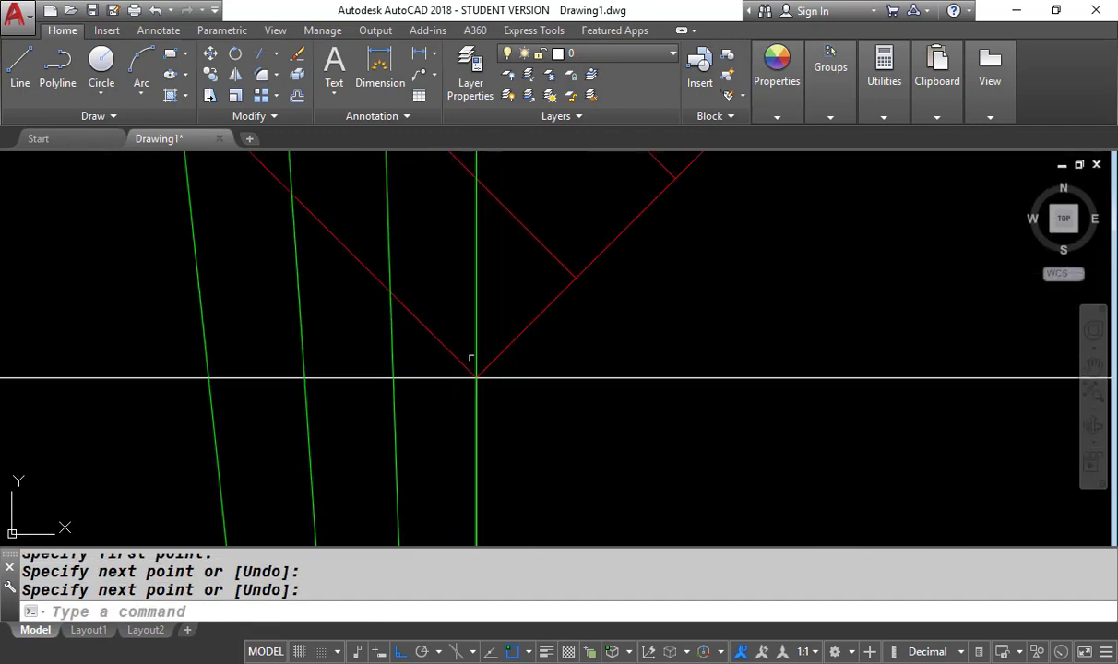
Erase the green line running from the top corner of the rotated plan down to the station point.
scroll(463, 315, "down", 4)
left_click(479, 378)
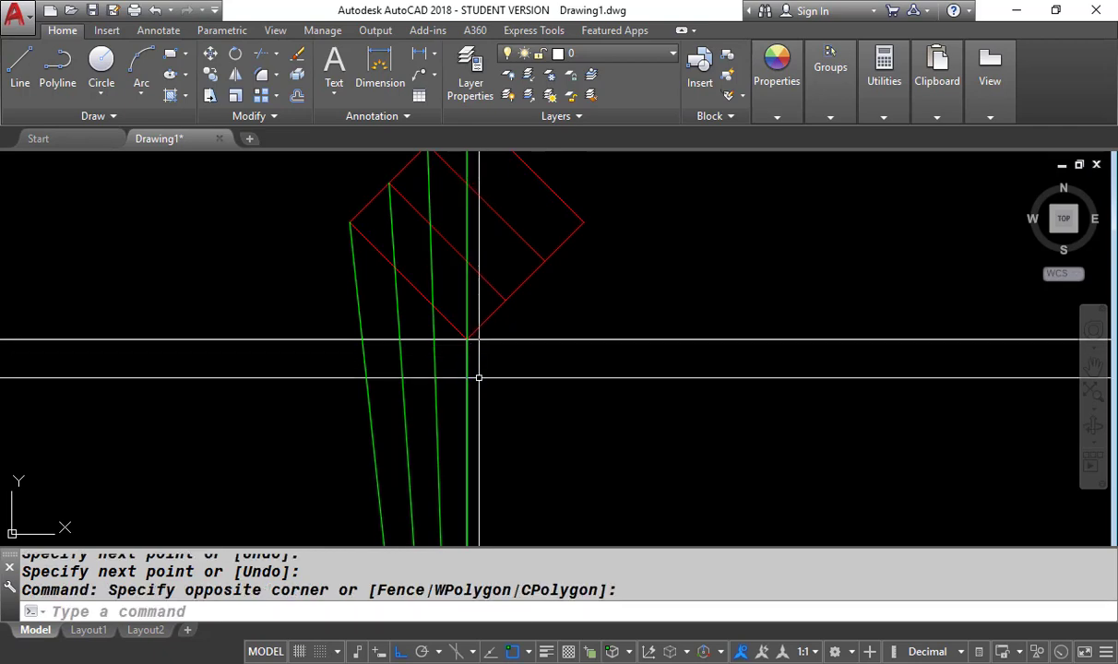
left_click(466, 380)
type("E")
key("Return")
Copy the HORIZON label and paste it beside the vertical line just below the rotated plan.
scroll(453, 305, "down", 3)
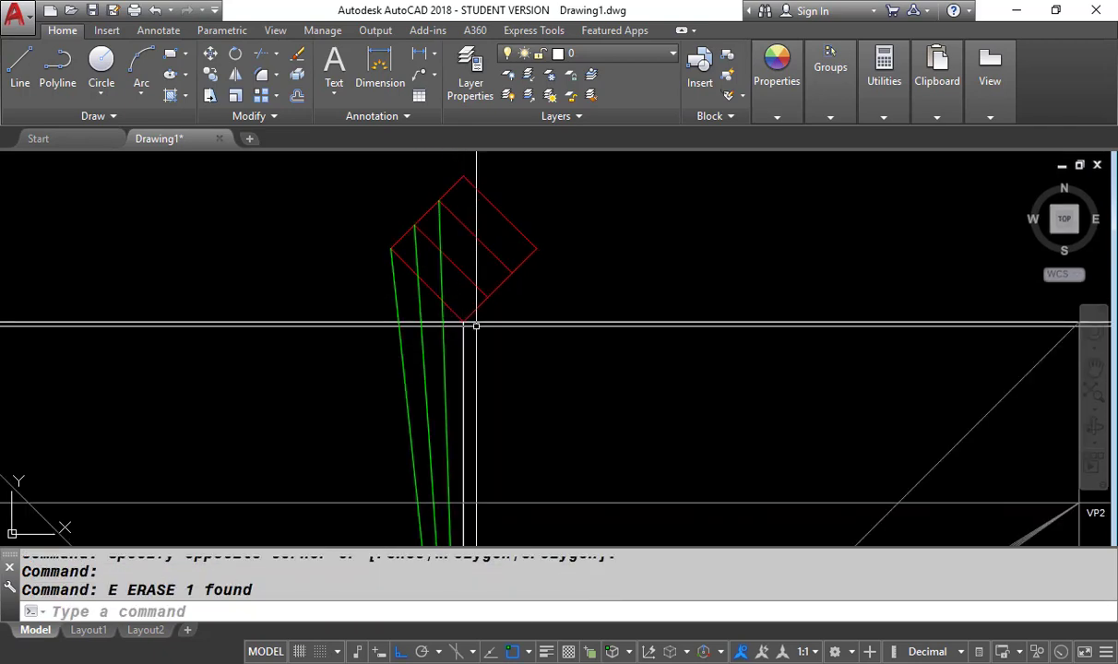
scroll(474, 325, "up", 6)
scroll(448, 258, "down", 8)
scroll(447, 261, "up", 10)
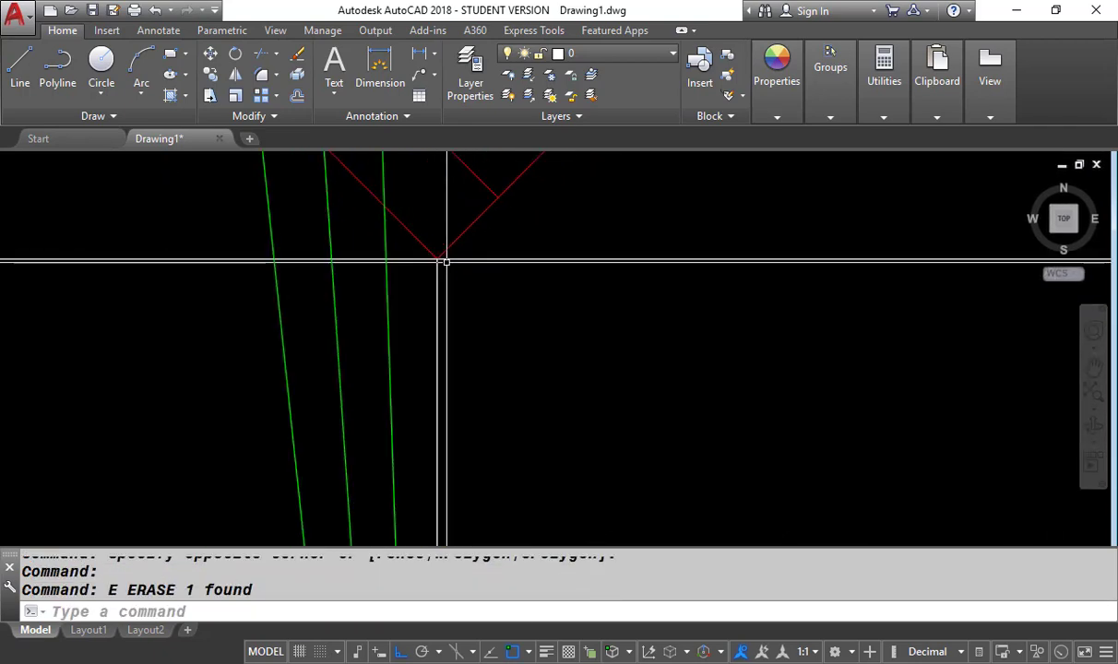
scroll(429, 369, "down", 8)
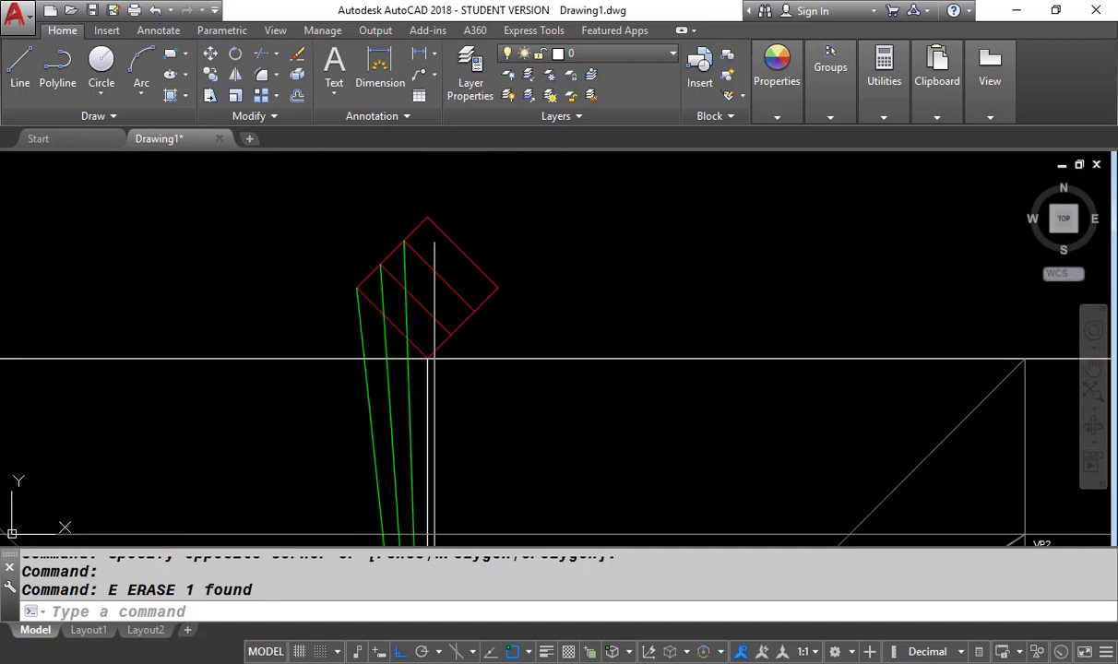
middle_click_drag(456, 341, 411, 276)
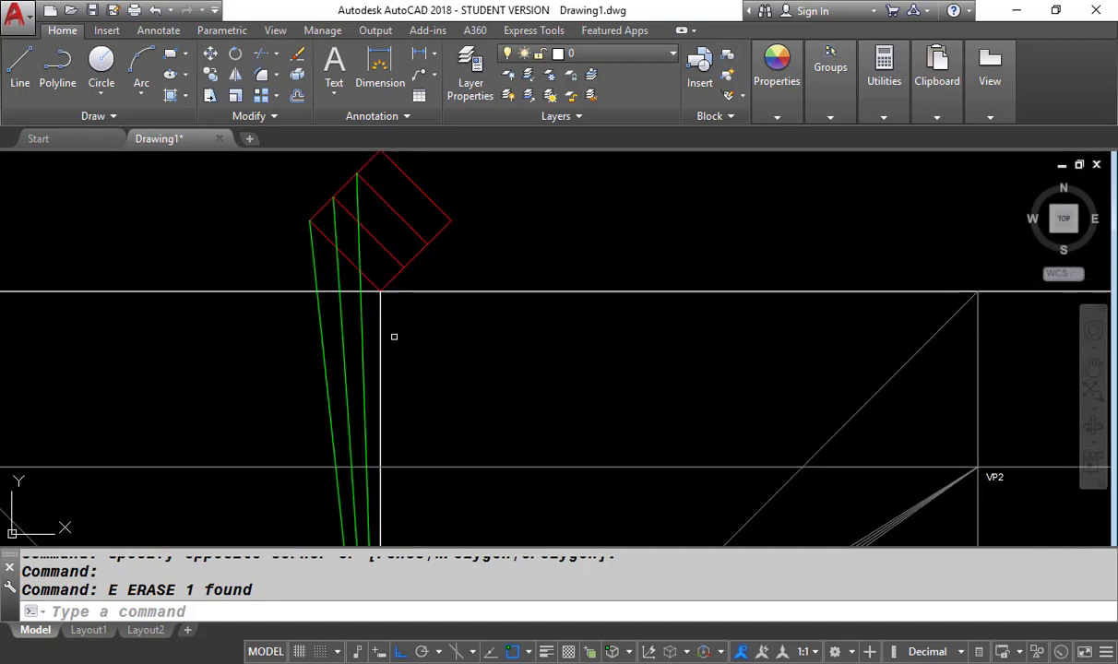
scroll(277, 334, "down", 3)
scroll(184, 314, "up", 5)
left_click(188, 303)
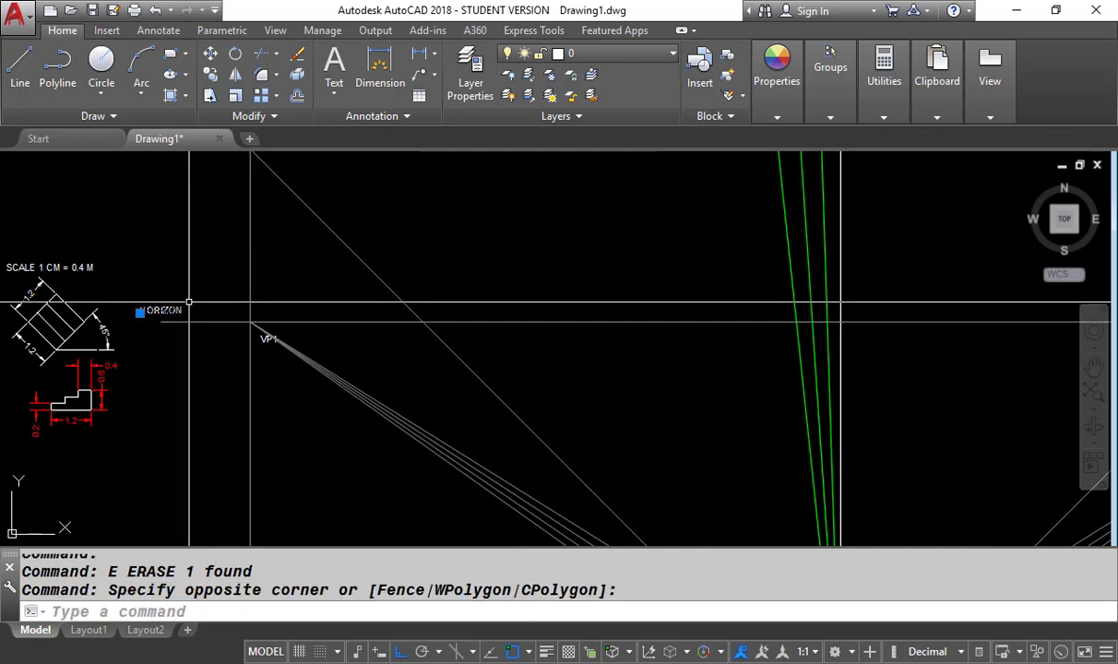
scroll(500, 309, "down", 3)
key("ctrl+c")
key("ctrl+v")
scroll(503, 249, "up", 6)
key("Escape")
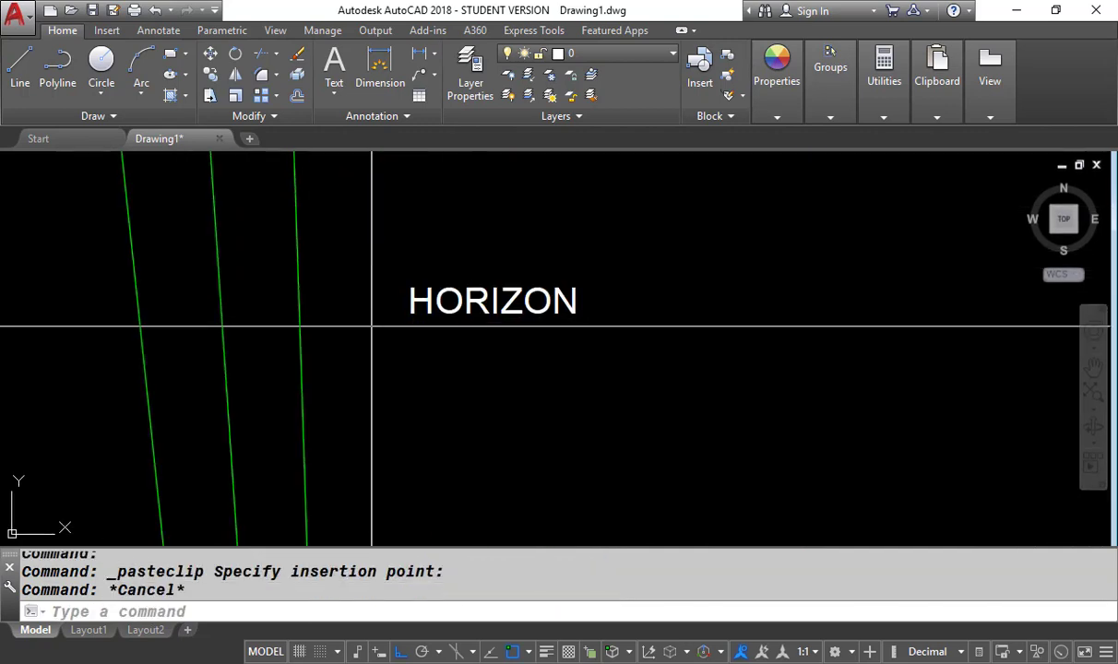
Change the text of the pasted label below the rotated plan to MEASURE LINE.
left_click(461, 276)
left_click(441, 287)
type("ED")
key("Return")
type("MEAS")
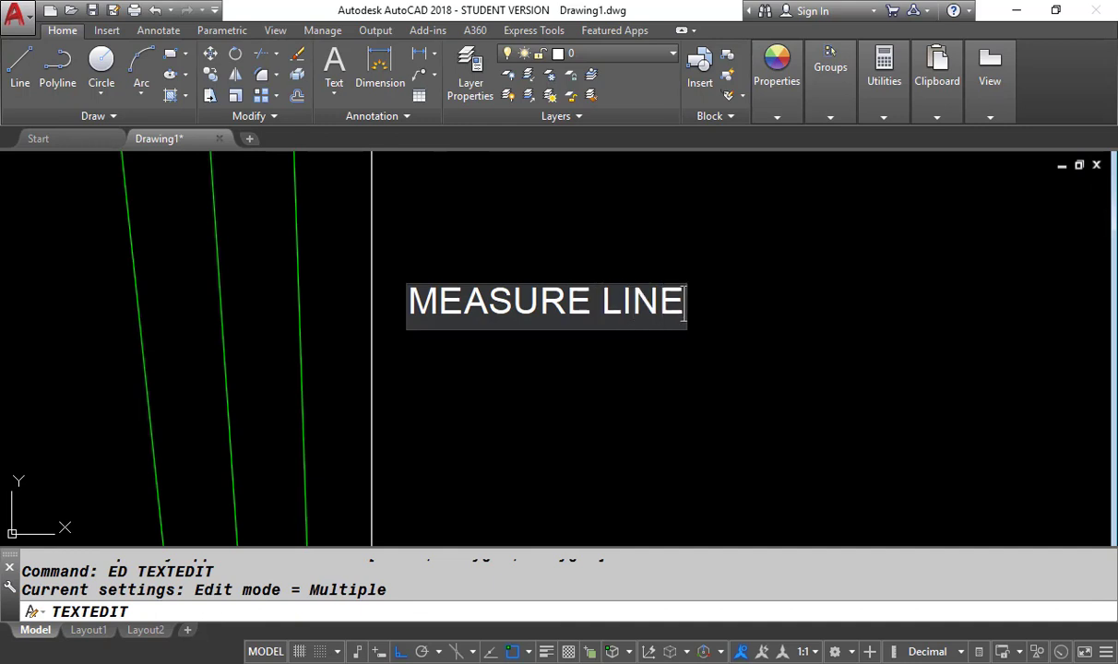
key("Return")
Draw a line from the right corner of the rotated plan to the center of the station point circle.
scroll(441, 287, "down", 4)
type("L")
key("Return")
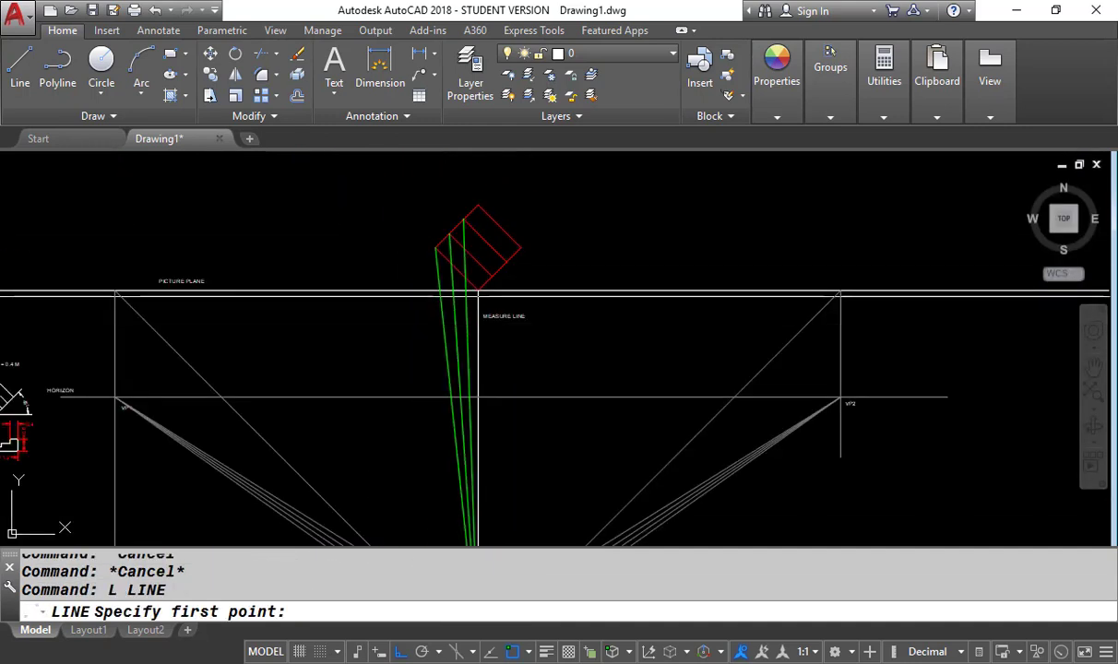
scroll(475, 240, "up", 2)
left_click(555, 295)
scroll(516, 277, "down", 3)
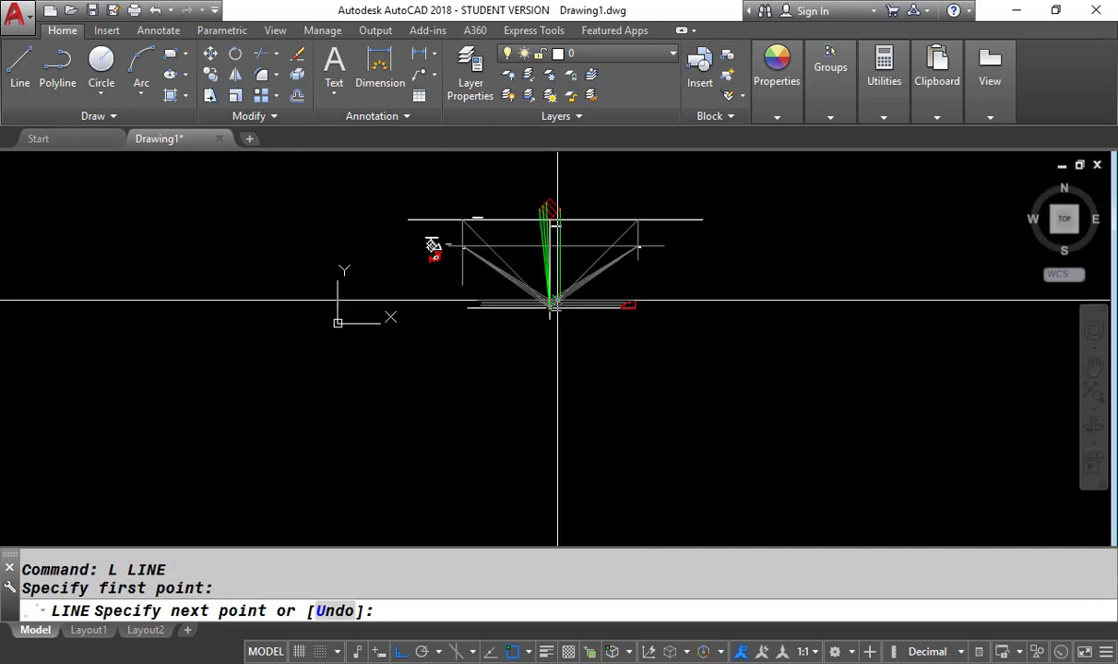
scroll(498, 351, "up", 4)
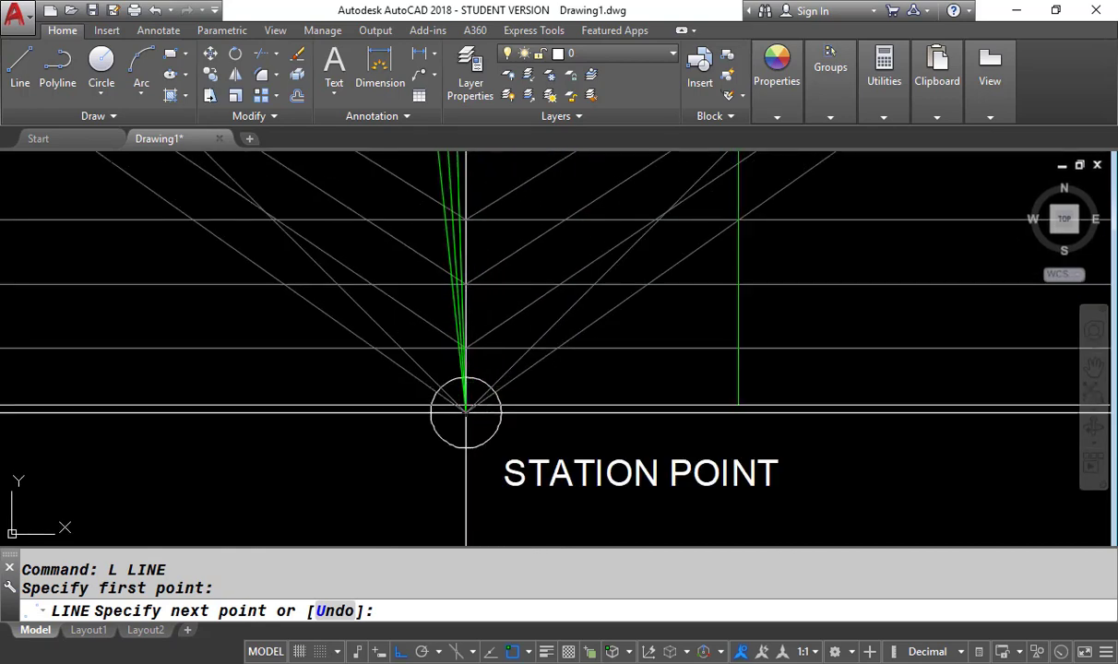
scroll(466, 405, "up", 2)
left_click(458, 423)
Continue the line from the station point center to the step division nearest the right corner on the plan's lower-right edge.
scroll(524, 445, "down", 6)
middle_click_drag(534, 249, 543, 465)
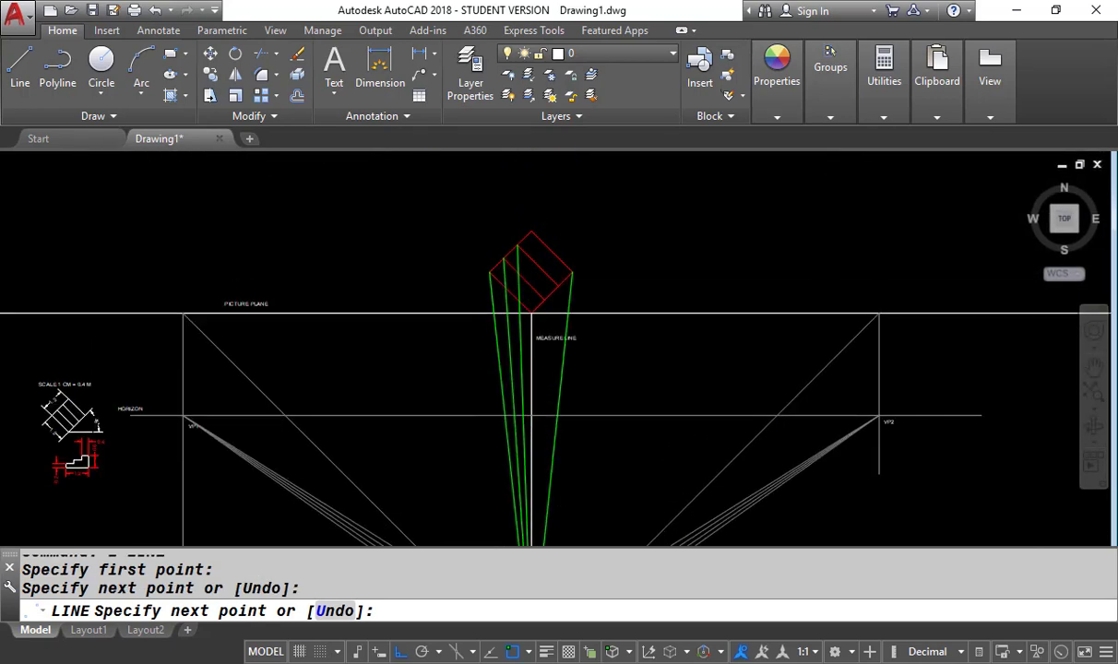
scroll(593, 283, "up", 6)
left_click(424, 262)
key("Return")
Draw a line from the step division nearest the plan's bottom corner on its lower-right edge to the station point center.
key("Return")
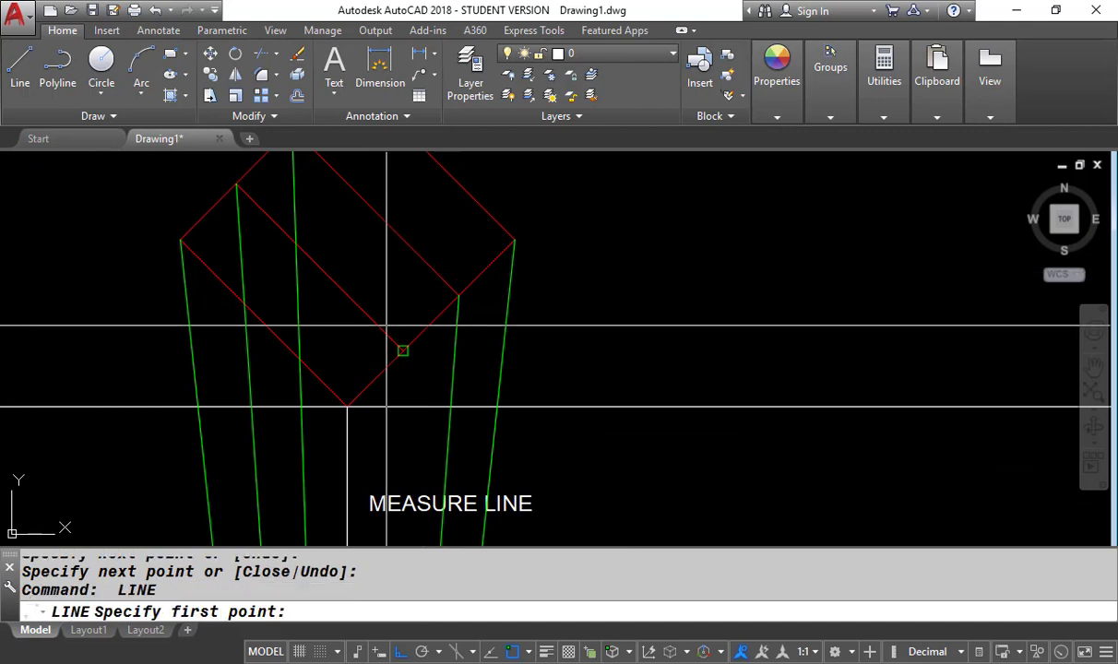
left_click(386, 325)
scroll(394, 243, "down", 12)
scroll(399, 337, "up", 10)
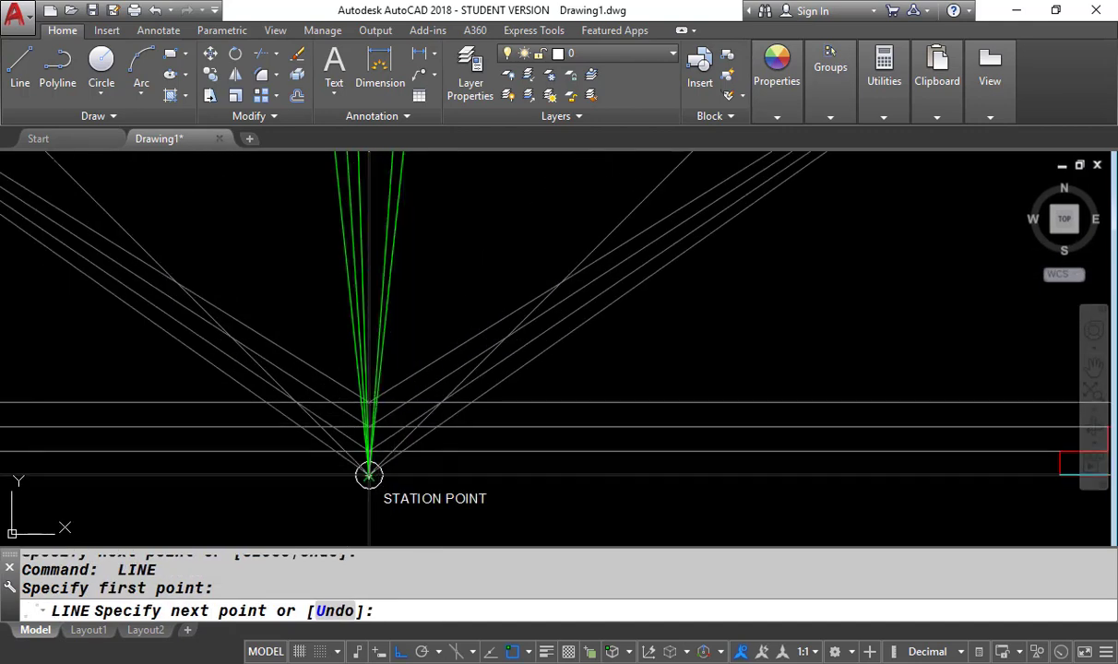
key("Return")
Examine the height lines converging to VP1 and VP2 and the sight lines from the plan to the station point.
scroll(457, 461, "down", 5)
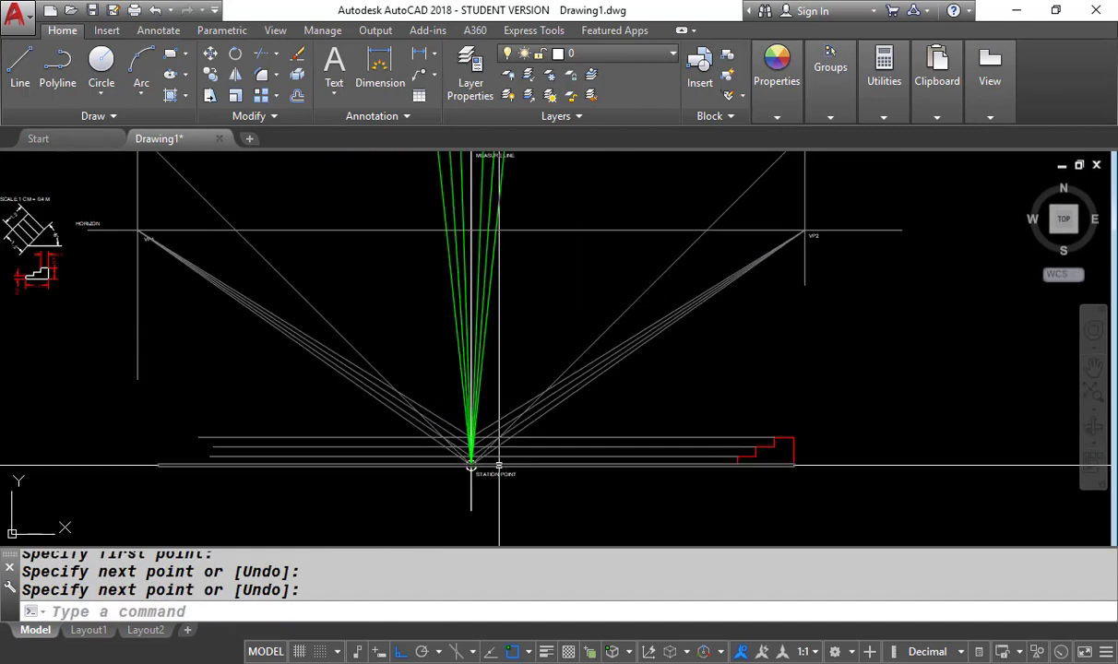
scroll(470, 269, "up", 10)
scroll(470, 269, "down", 6)
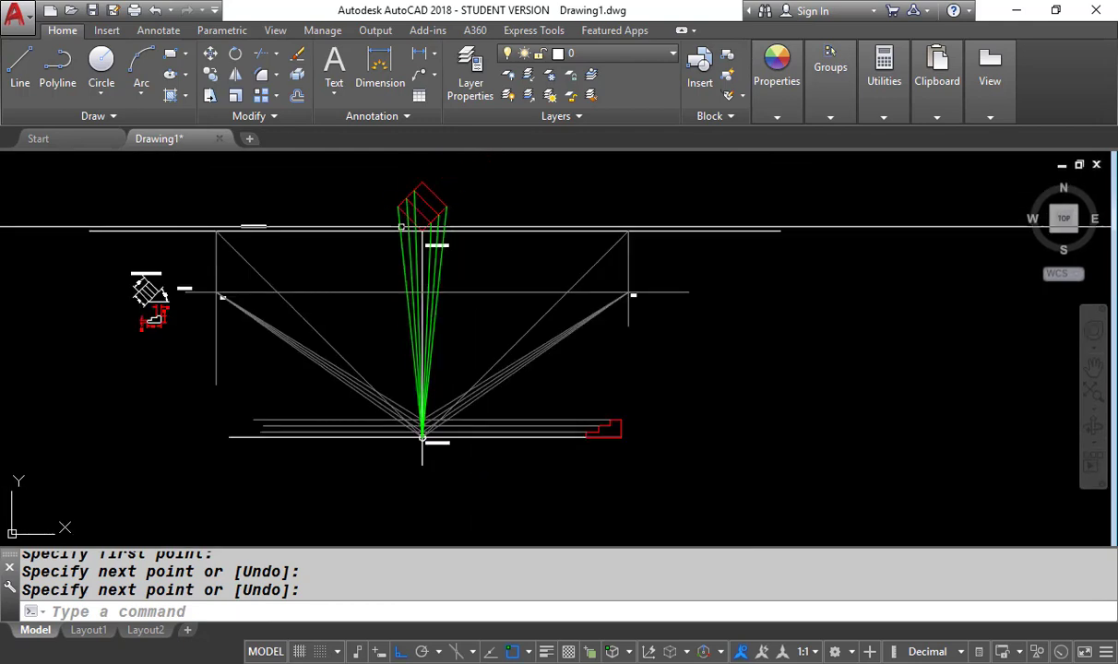
scroll(199, 262, "up", 8)
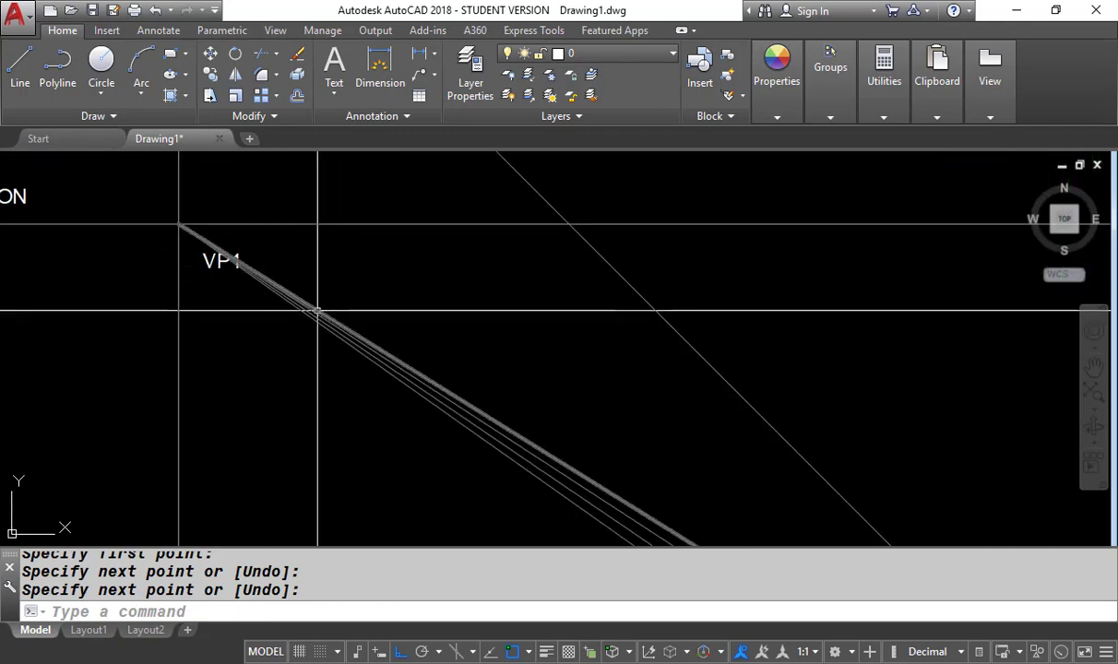
left_click(332, 289)
left_click(314, 335)
scroll(244, 257, "down", 5)
scroll(759, 339, "up", 5)
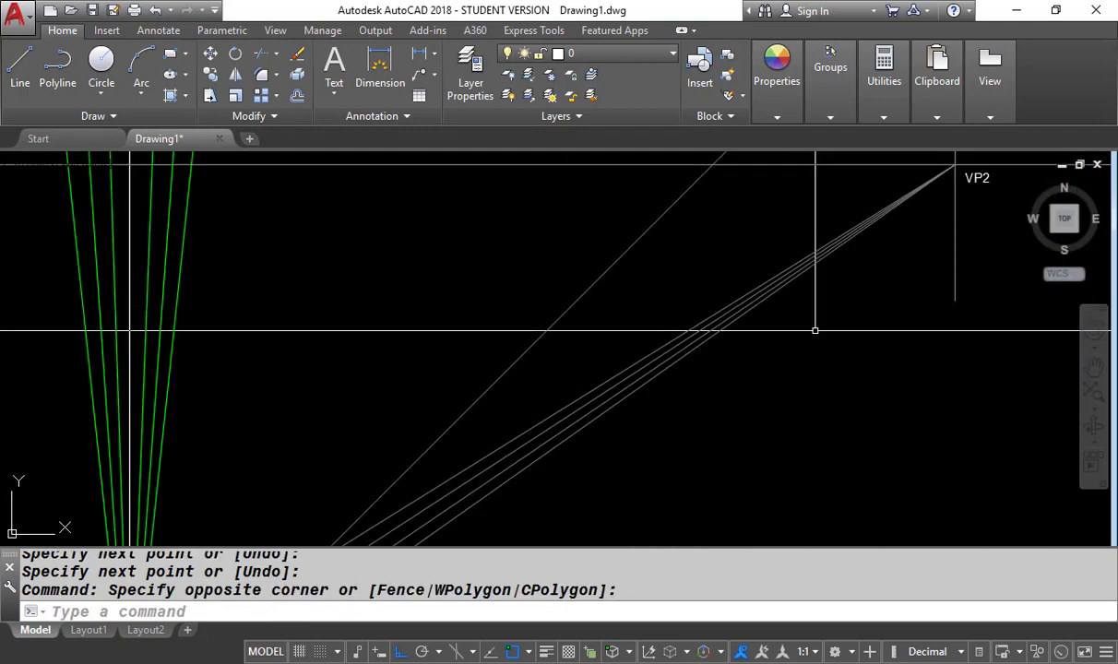
left_click(814, 349)
left_click(719, 242)
scroll(861, 250, "down", 5)
scroll(581, 269, "up", 6)
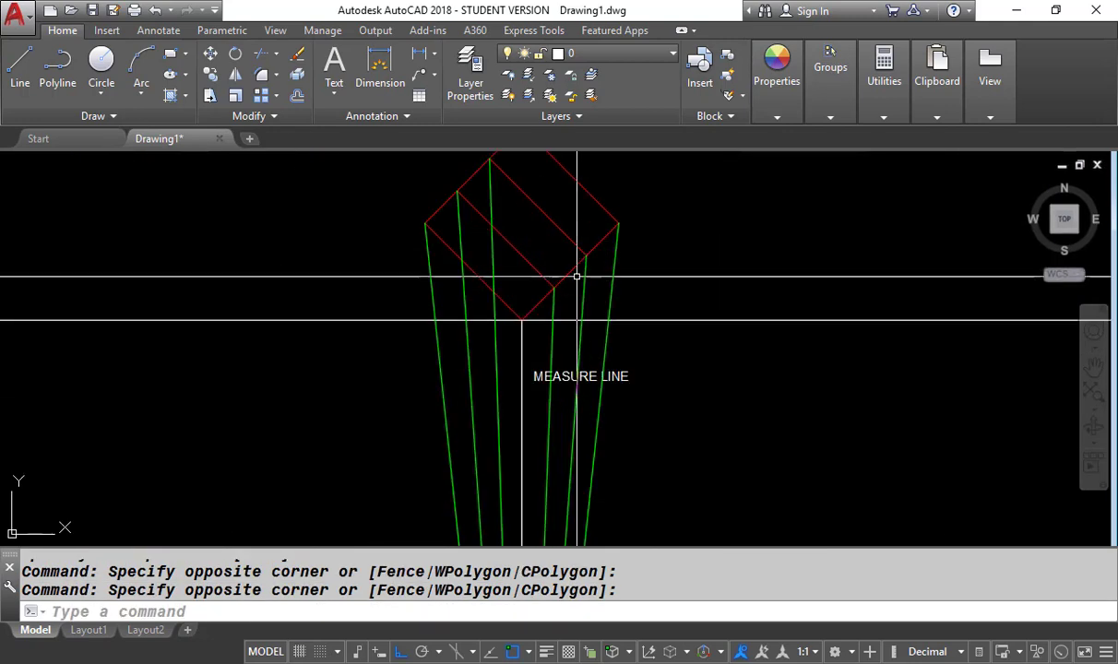
key("Escape")
left_click(637, 432)
key("Escape")
Examine where the green sight lines cross the picture plane below the rotated plan.
scroll(547, 280, "down", 6)
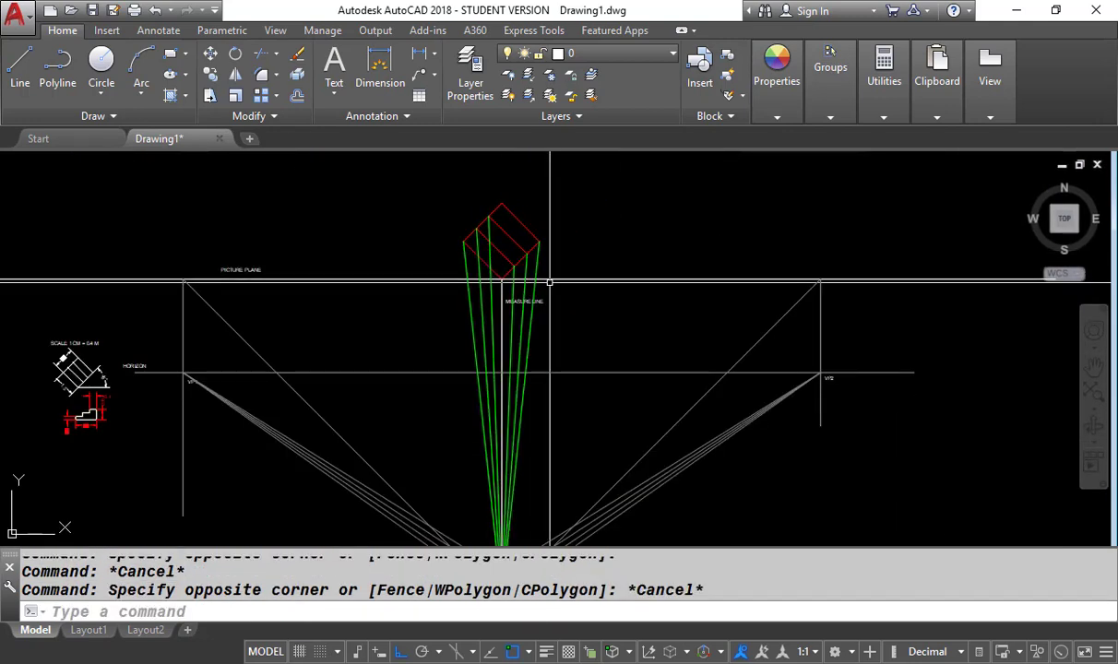
scroll(544, 231, "up", 5)
scroll(527, 166, "down", 5)
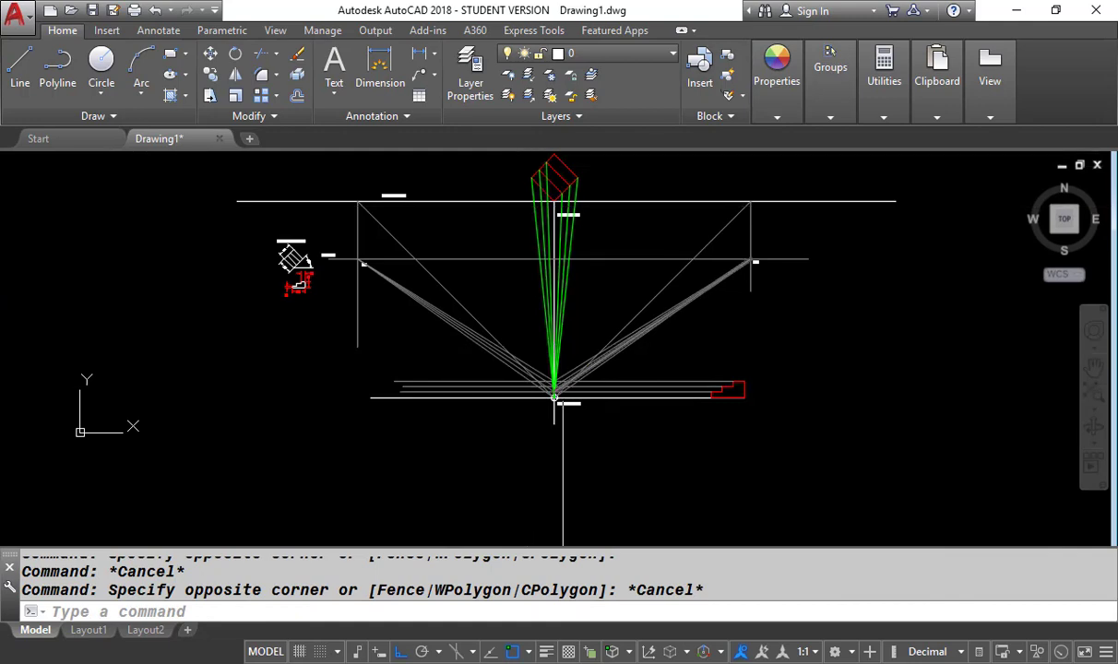
scroll(489, 457, "up", 6)
scroll(479, 477, "down", 4)
scroll(465, 472, "down", 3)
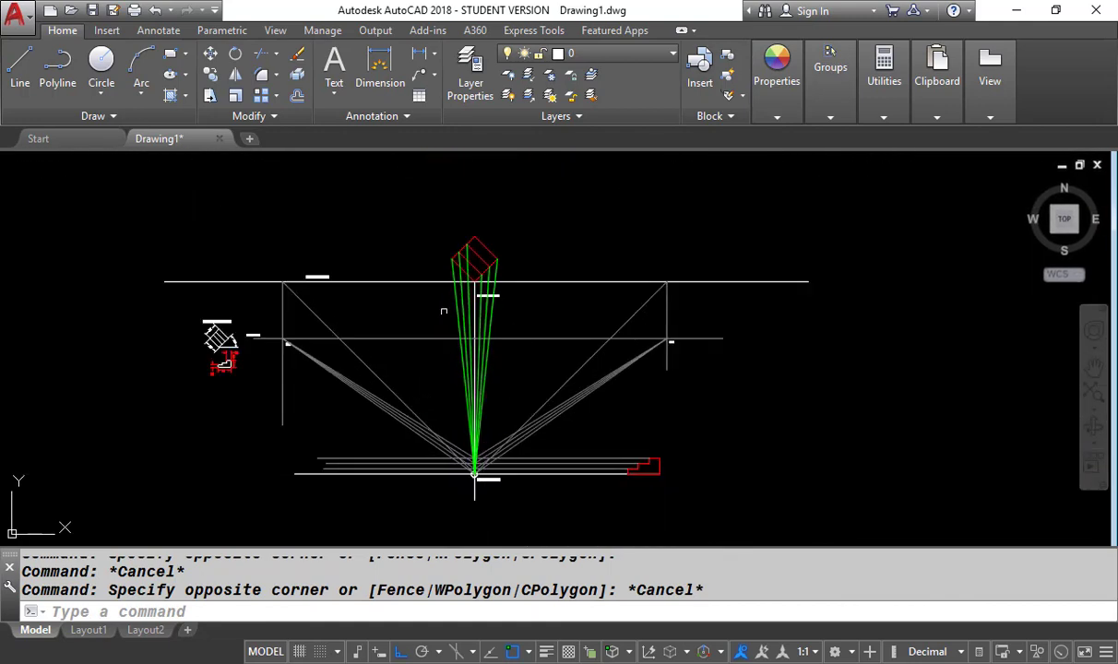
scroll(494, 277, "up", 6)
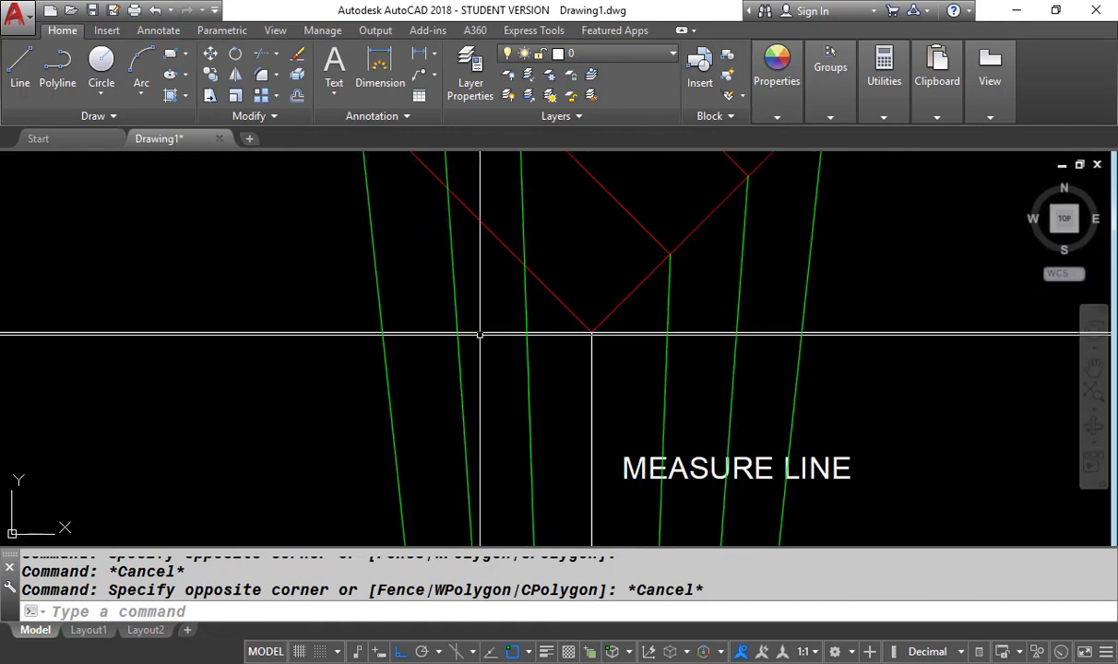
scroll(401, 316, "down", 4)
left_click(559, 423)
left_click(489, 437)
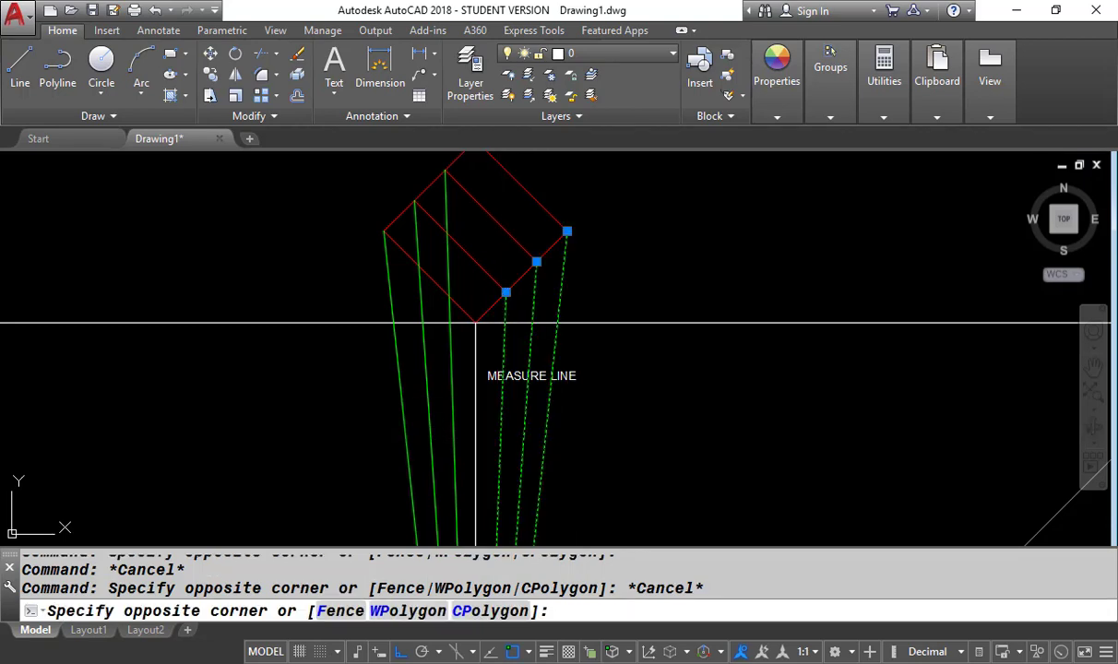
left_click(463, 418)
left_click(361, 430)
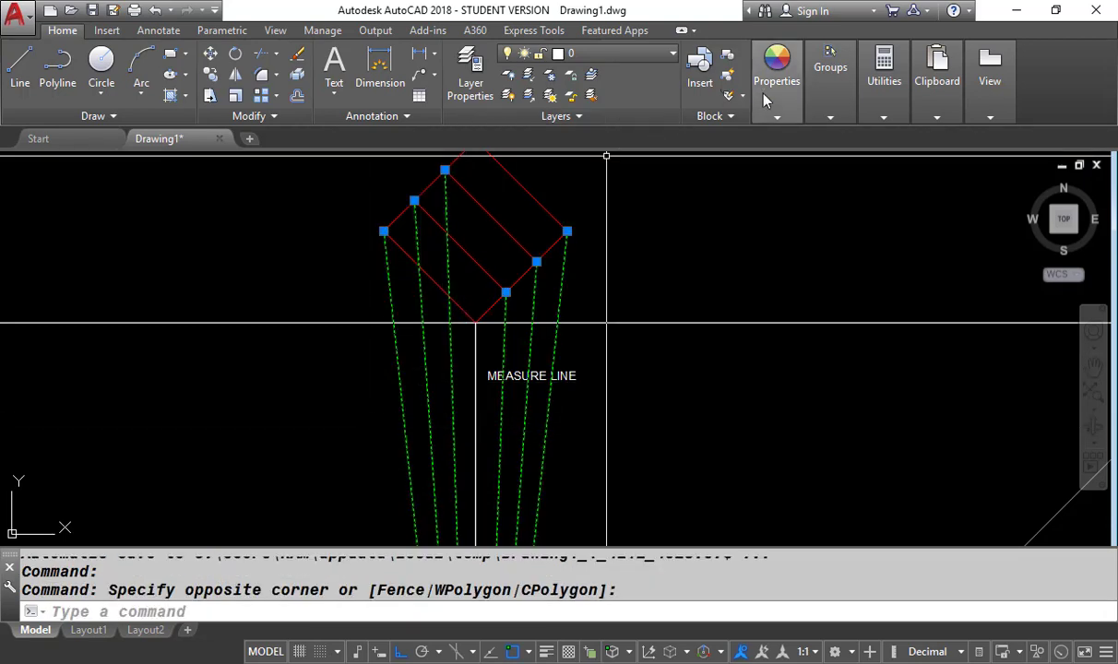
mouse_move(752, 125)
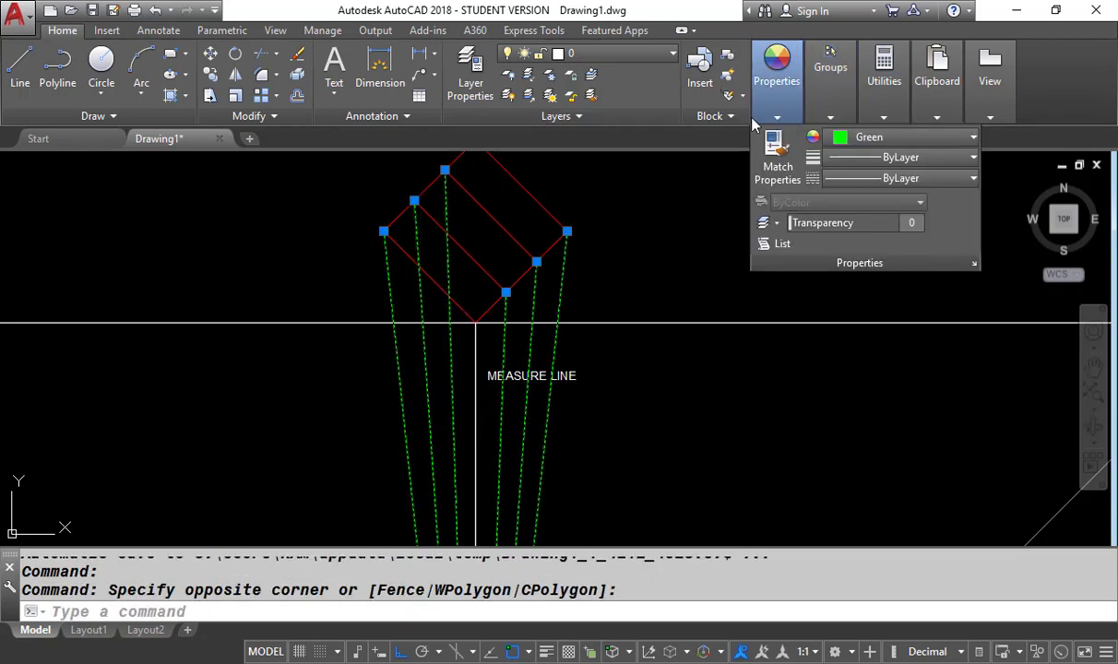
left_click(900, 138)
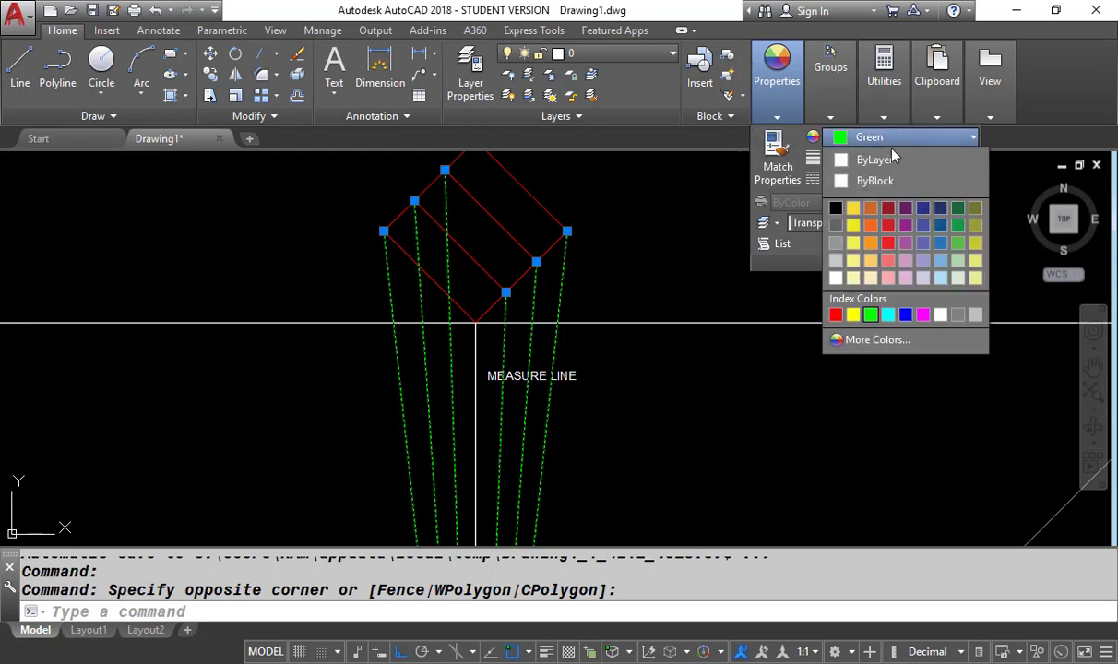
key("Escape")
key("Escape")
key("Escape")
key("Escape")
Draw vertical construction lines through the points where the sight lines cross the picture plane, from the left corner's sight line rightward.
scroll(426, 350, "up", 2)
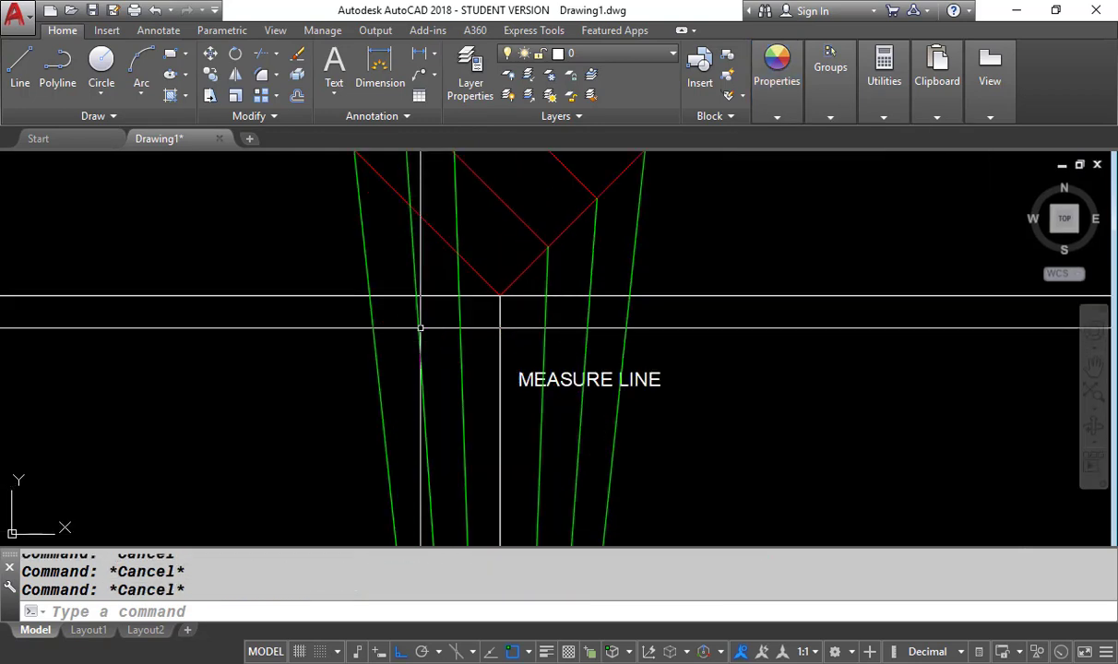
scroll(411, 326, "up", 2)
scroll(353, 276, "down", 4)
scroll(353, 276, "up", 2)
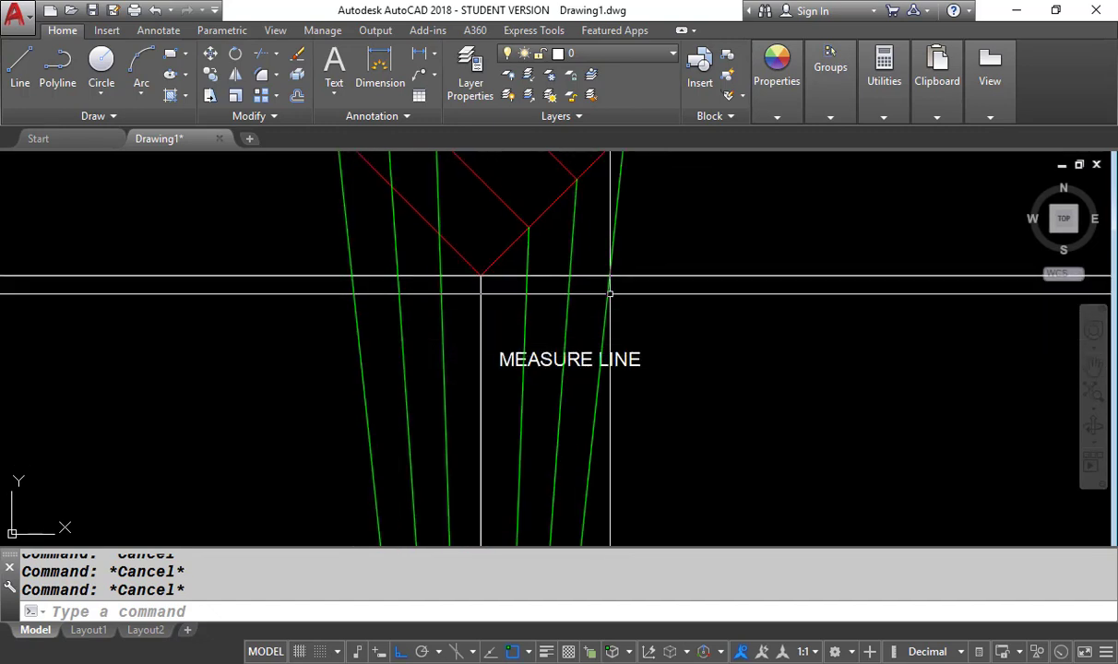
scroll(292, 277, "up", 2)
scroll(369, 268, "down", 7)
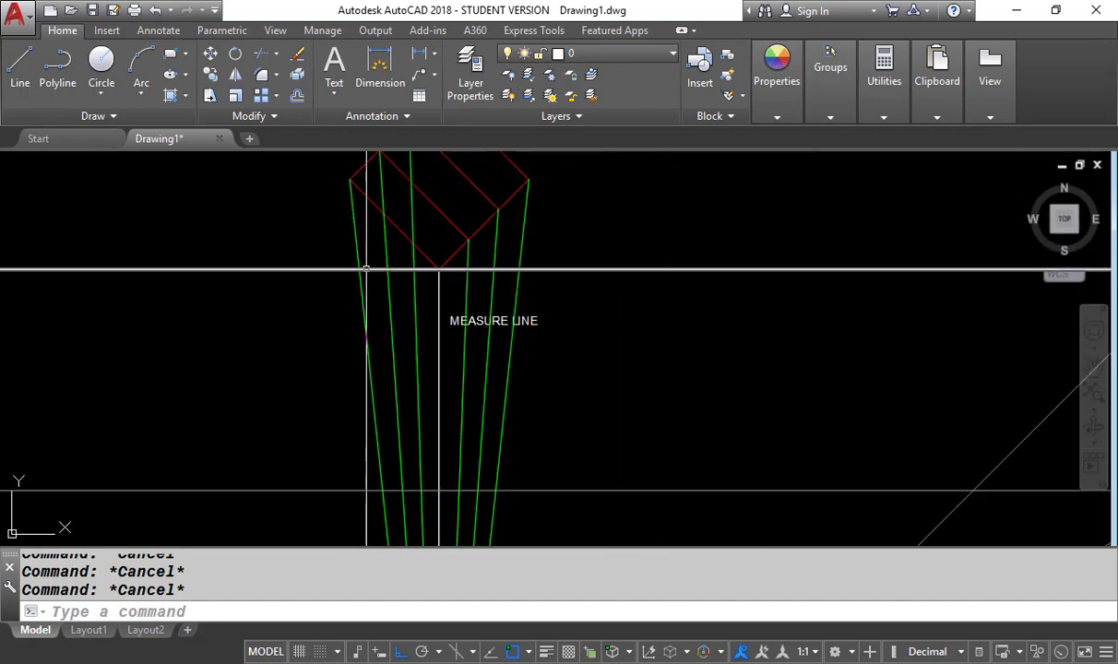
scroll(452, 299, "up", 4)
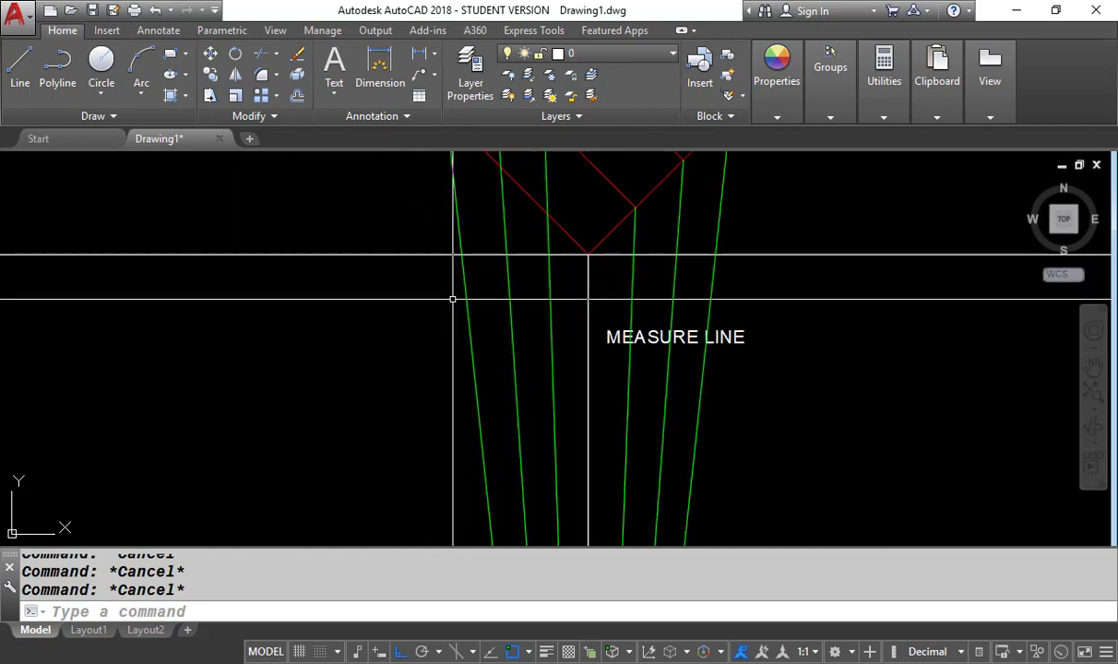
type("L")
key("Return")
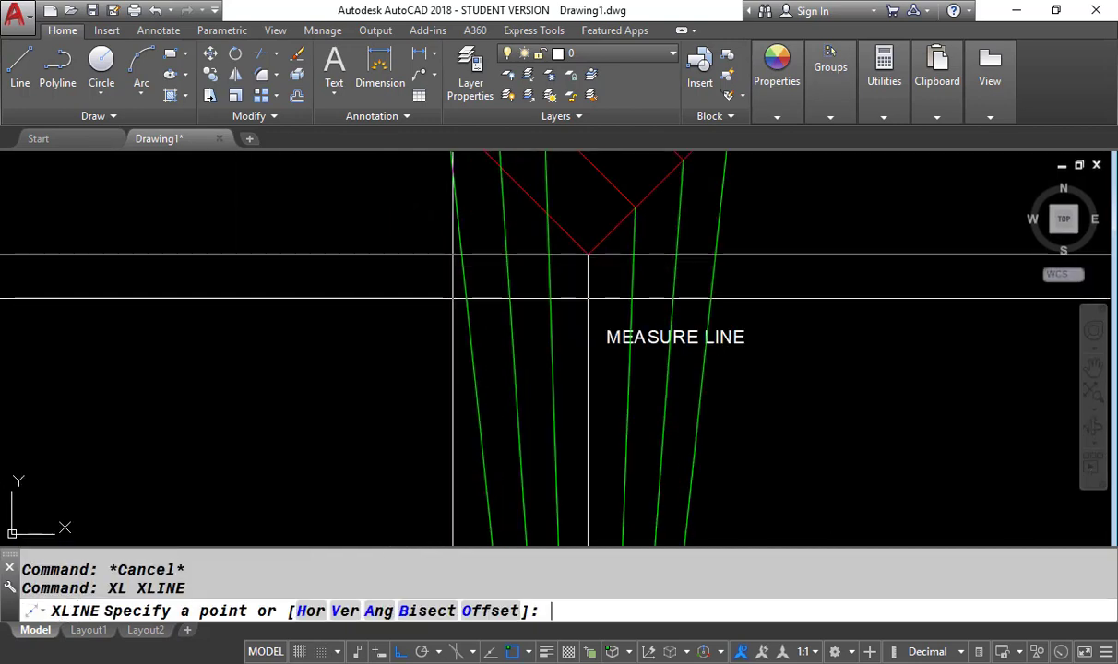
type("V")
key("Return")
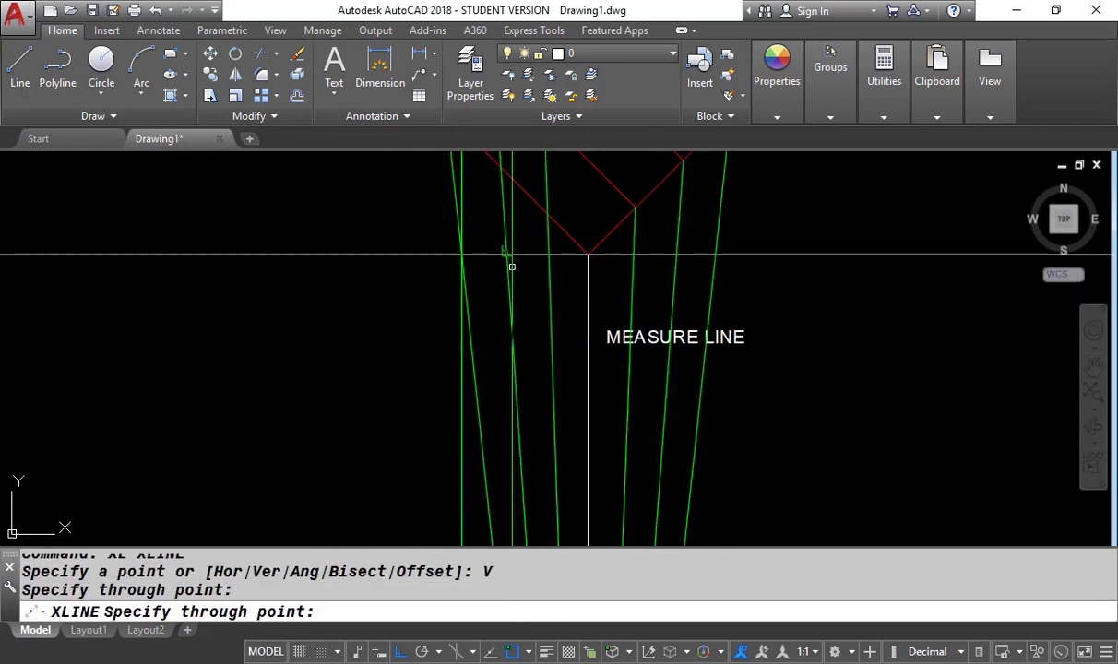
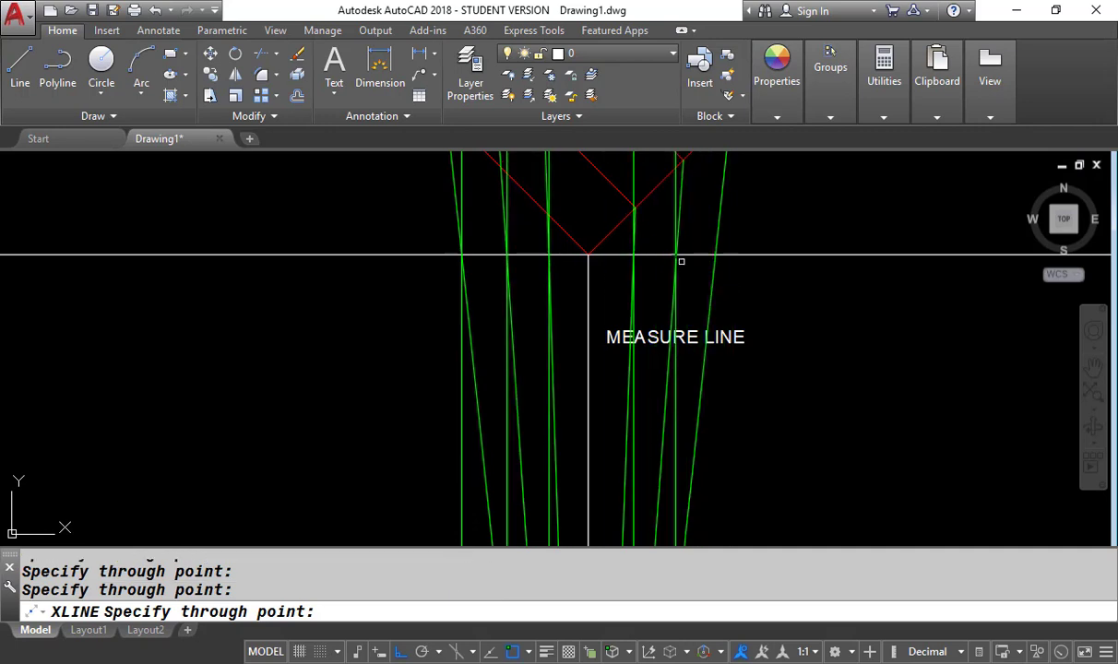
Add vertical construction lines exactly through the picture-plane crossings of the two rightmost sight lines.
scroll(681, 261, "up", 5)
scroll(595, 231, "up", 2)
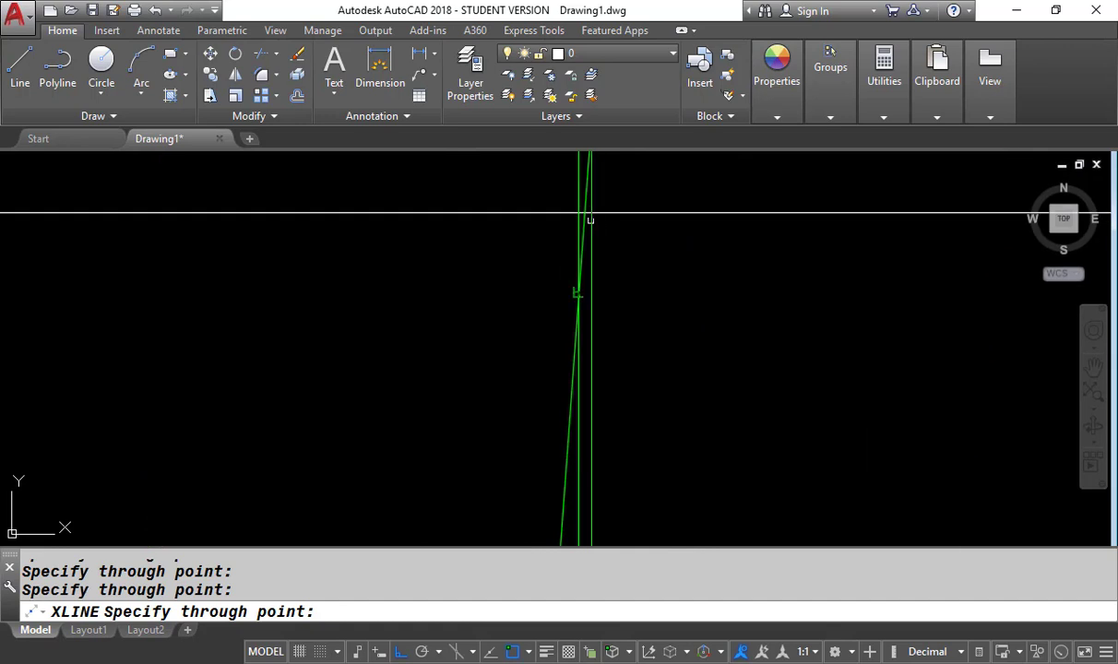
scroll(521, 282, "down", 2)
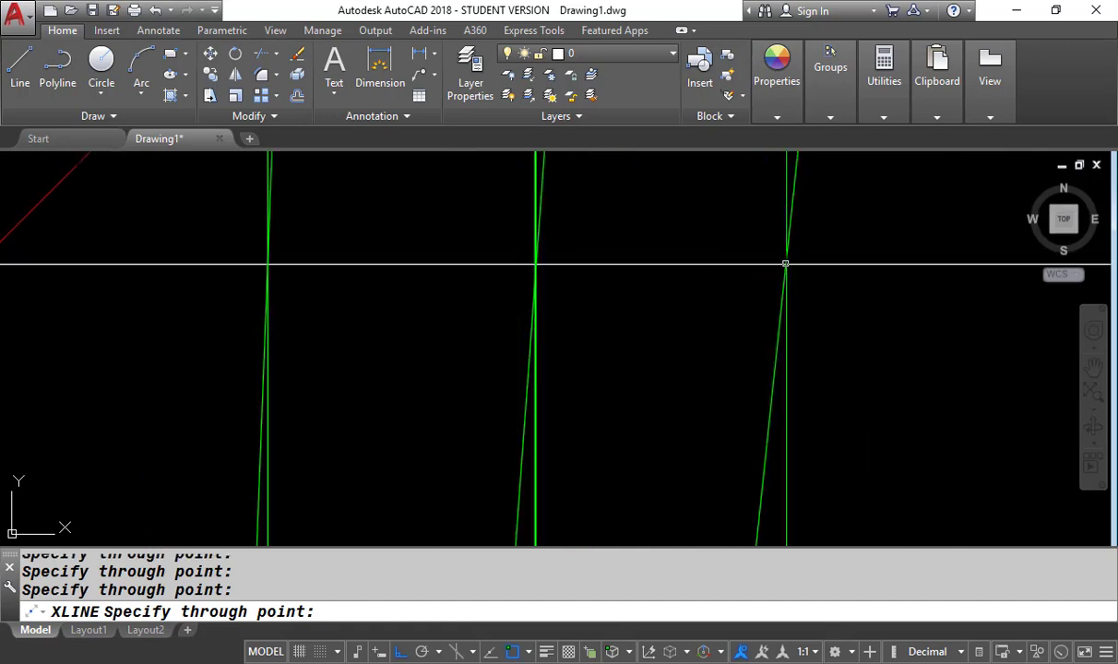
scroll(560, 251, "up", 3)
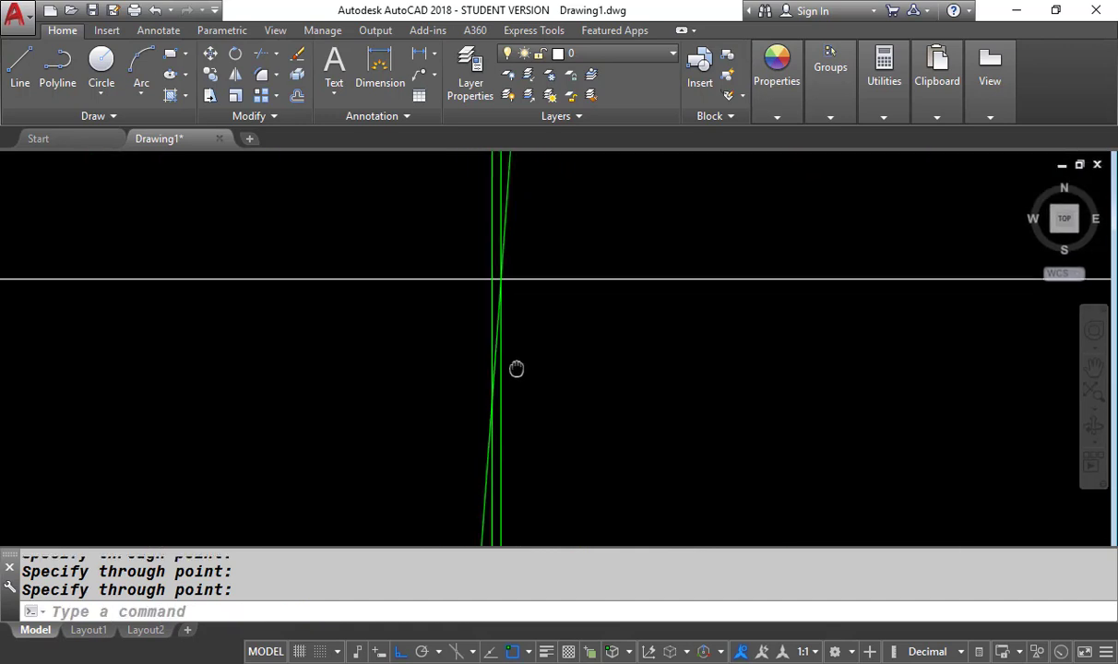
Erase the misplaced vertical construction line beside the second sight line from the right.
left_click(483, 279)
left_click(465, 291)
type("e")
key("Return")
scroll(446, 255, "down", 10)
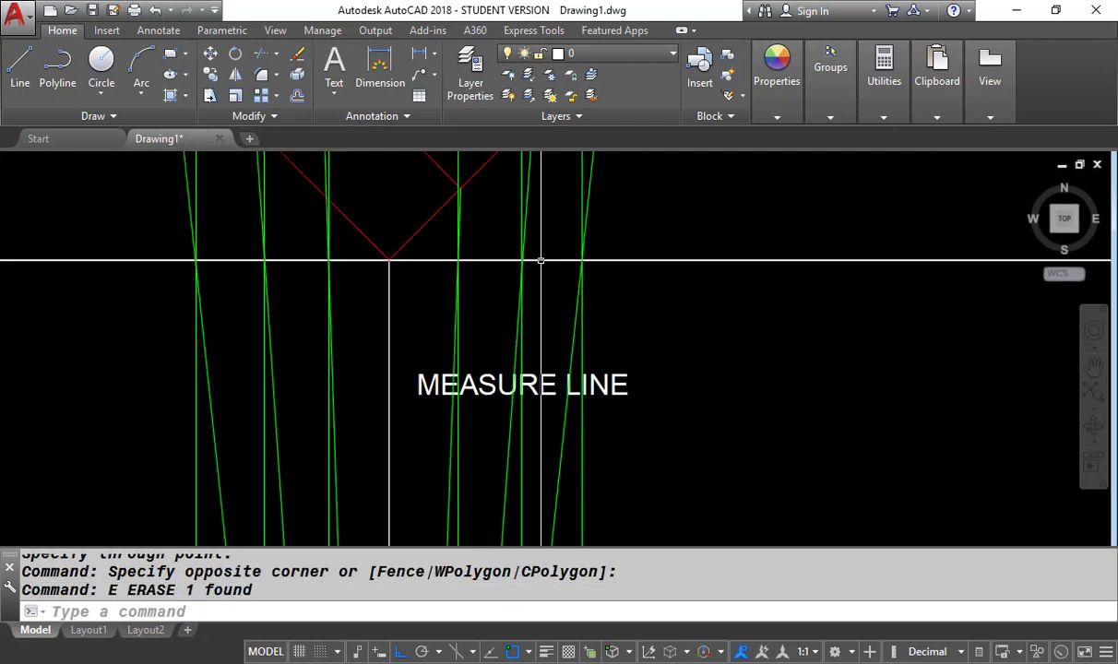
Change the color of the vertical construction lines to cyan.
left_click(600, 241)
left_click(546, 225)
left_click(776, 69)
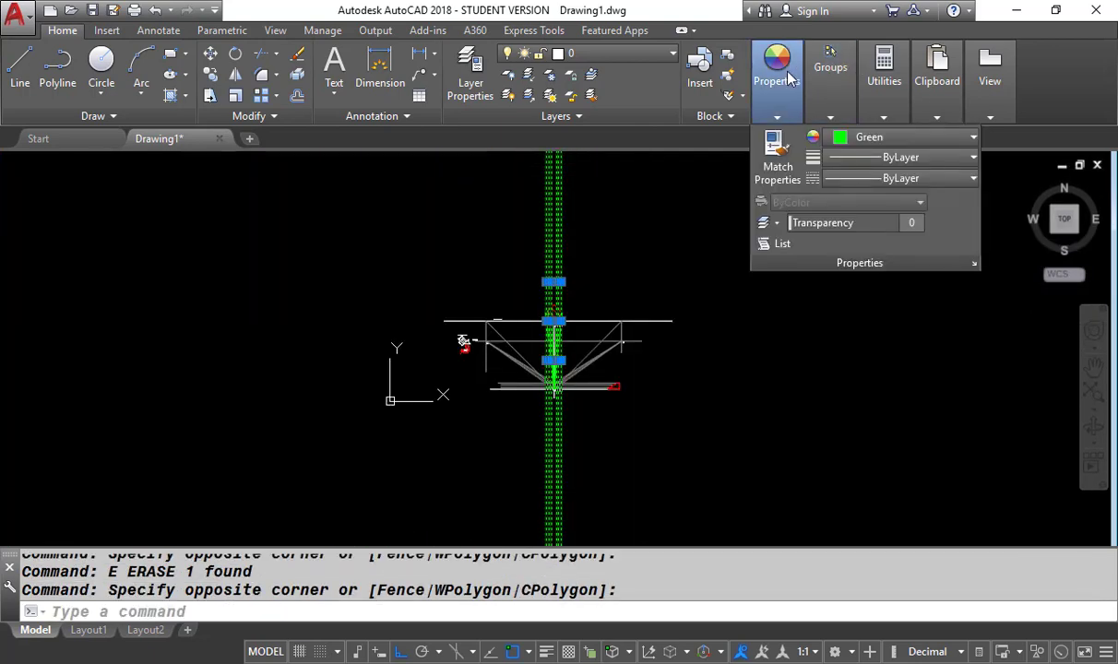
left_click(873, 141)
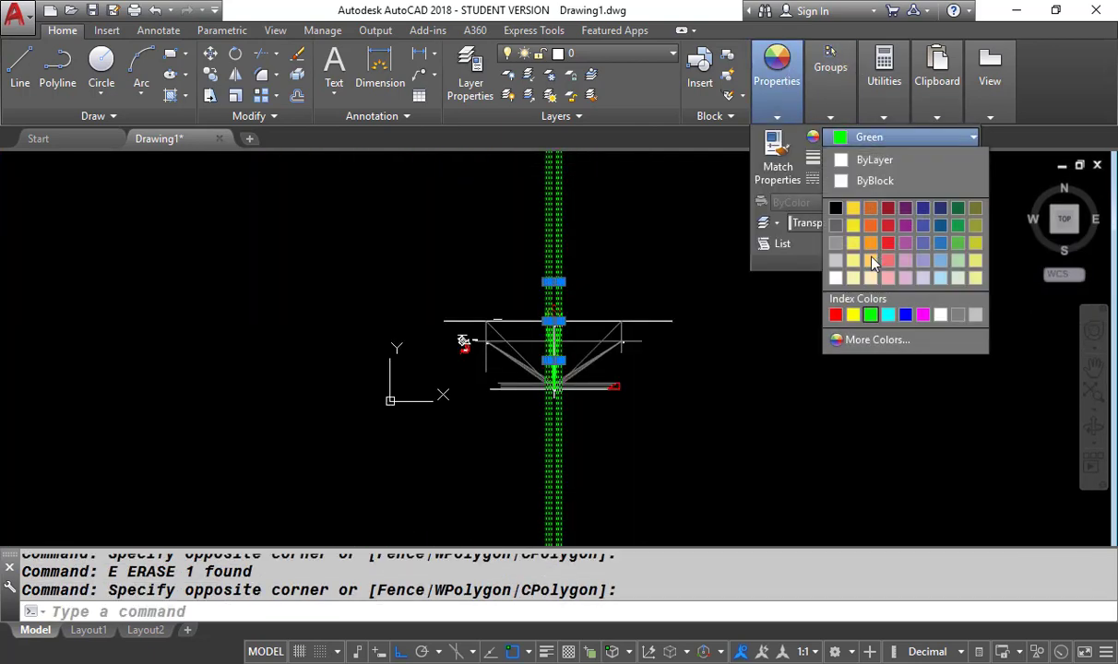
left_click(887, 319)
key("Escape")
key("Escape")
scroll(559, 323, "up", 8)
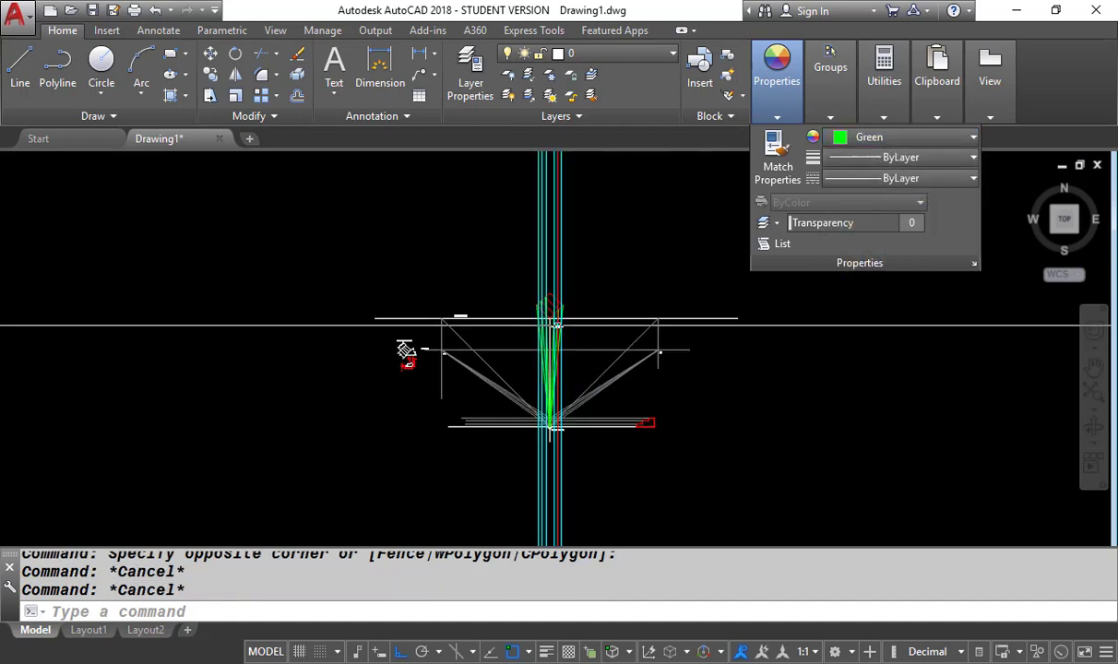
Trim the vertical construction lines above the picture plane, using the picture plane line as the cutting edge.
left_click(656, 293)
left_click(650, 318)
type("tr")
key("space")
left_click(594, 188)
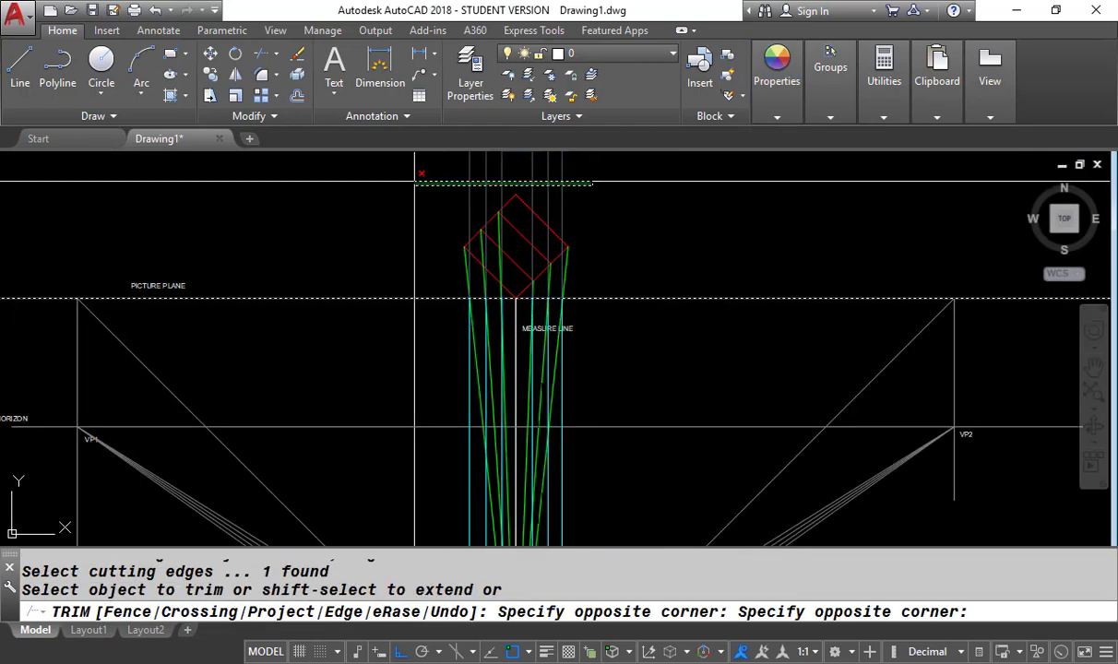
left_click(414, 181)
scroll(508, 179, "down", 6)
scroll(532, 325, "up", 2)
key("space")
Trim the vertical construction lines below the horizontal line through the station point, using that line as the cutting edge.
scroll(530, 329, "up", 2)
key("space")
left_click(543, 296)
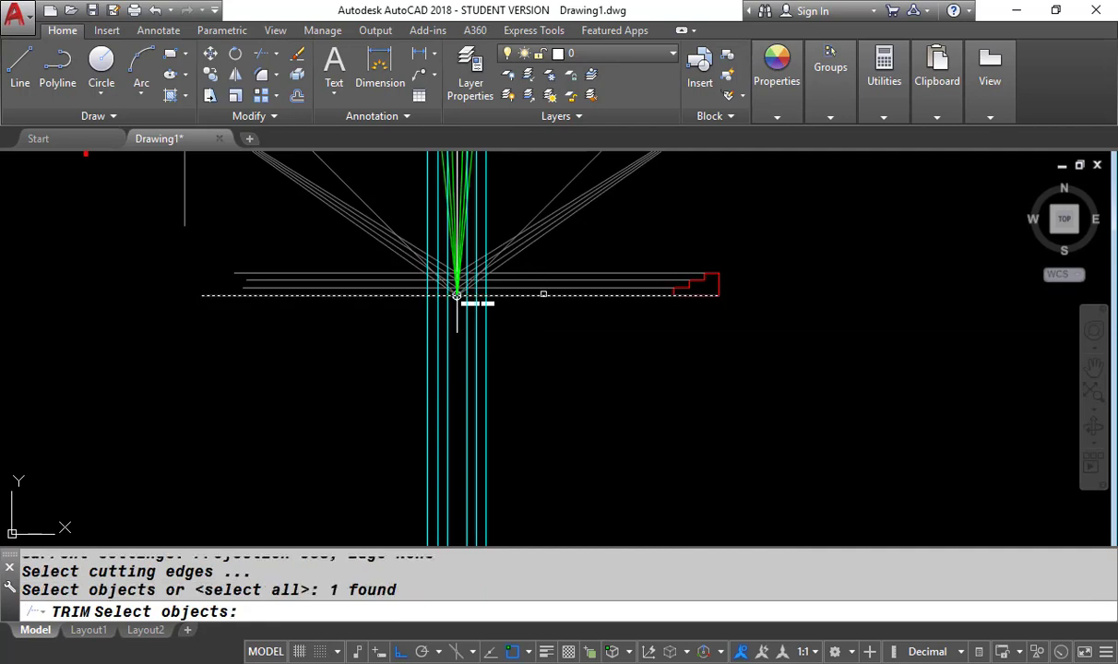
key("space")
left_click(542, 377)
left_click(406, 406)
key("space")
Examine the cyan projection lines from the picture plane down to the lines converging at VP1 and VP2 near the station point.
scroll(456, 295, "down", 5)
scroll(516, 323, "up", 5)
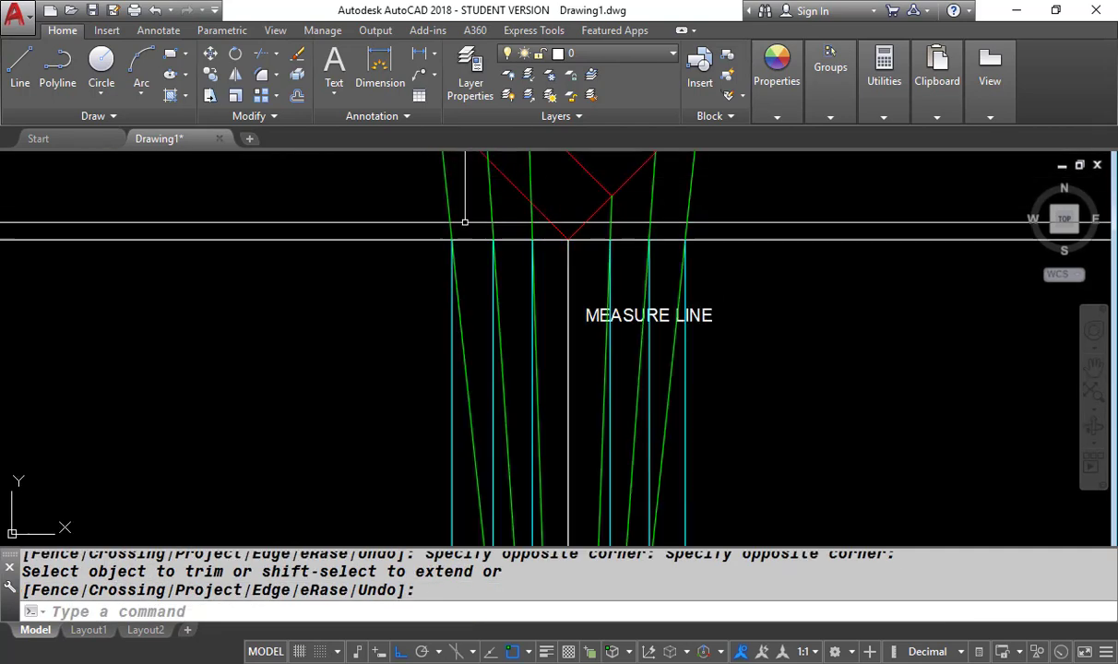
scroll(453, 390, "down", 2)
scroll(452, 260, "up", 4)
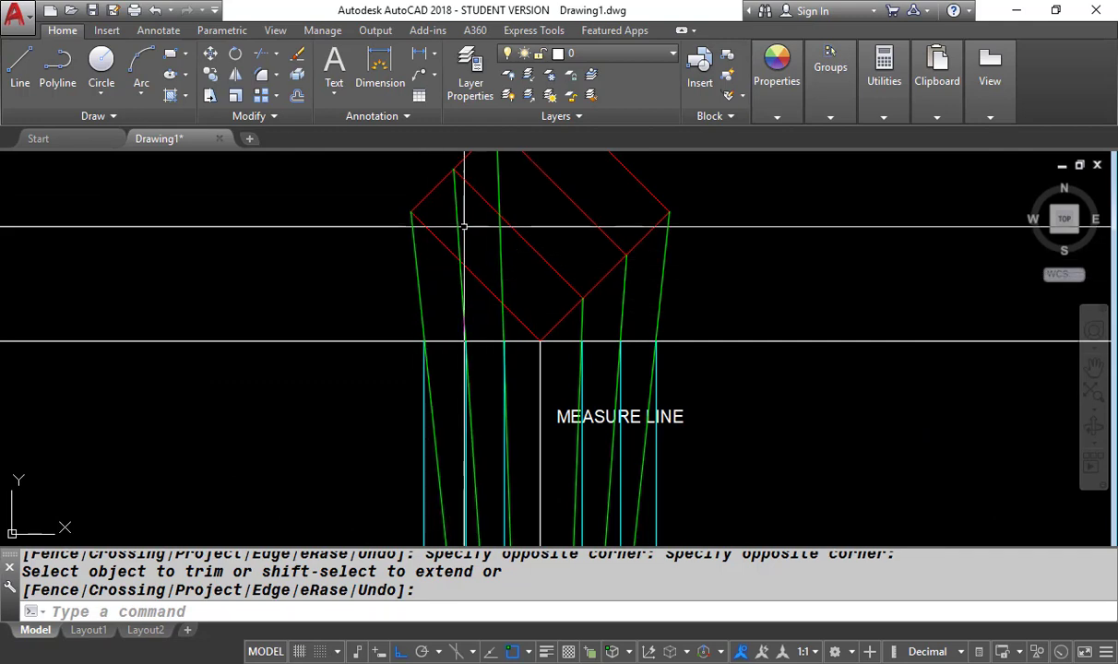
scroll(464, 220, "down", 8)
scroll(469, 215, "up", 5)
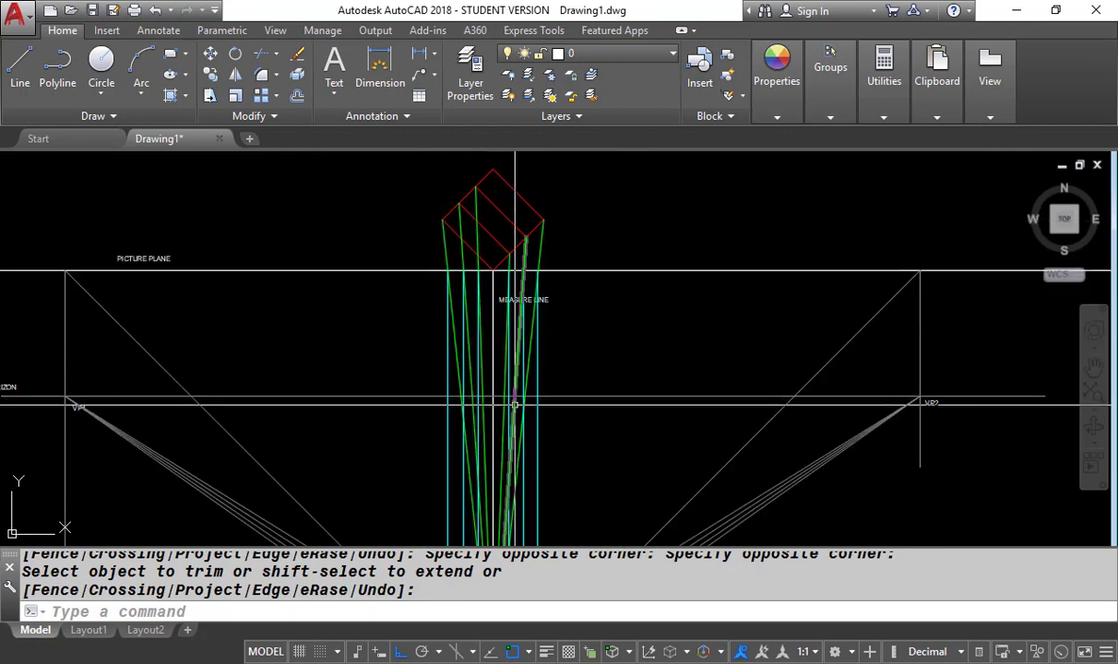
middle_click_drag(515, 403, 426, 294)
scroll(82, 303, "up", 4)
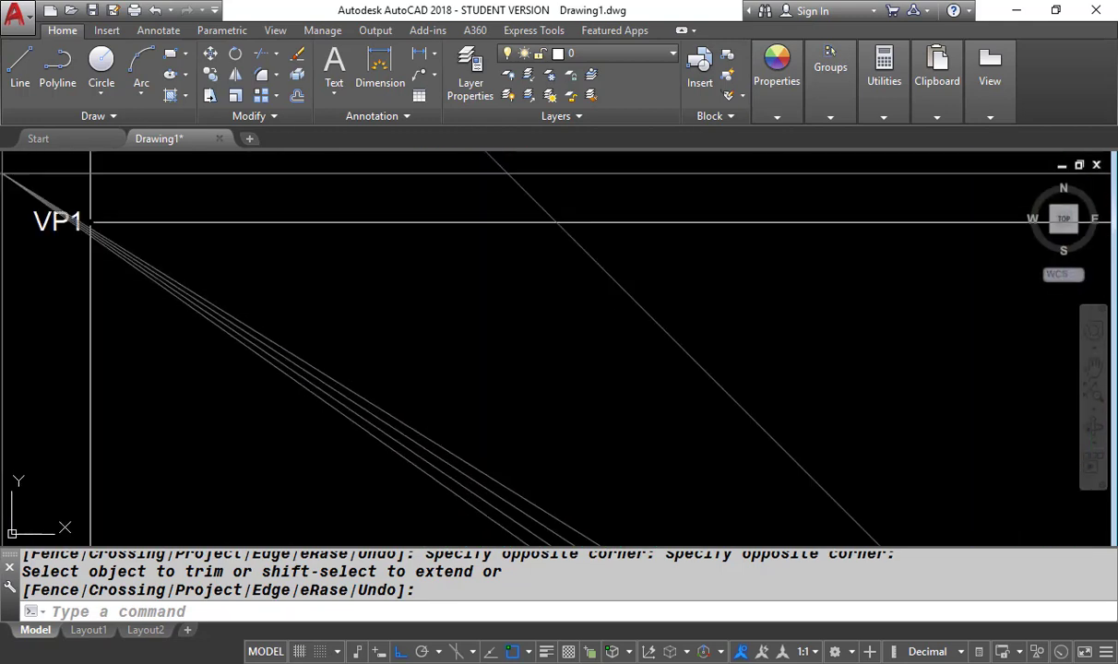
scroll(102, 231, "down", 6)
scroll(353, 412, "up", 5)
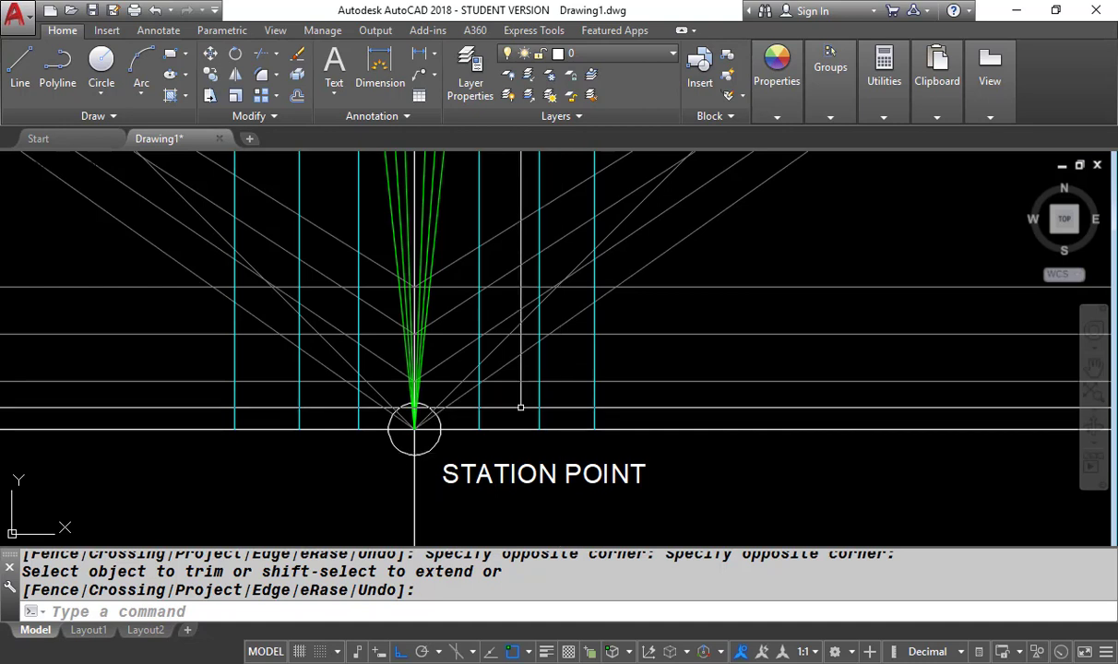
Set the current color to magenta and the lineweight to 0.30 mm, and turn on the lineweight display.
left_click(777, 115)
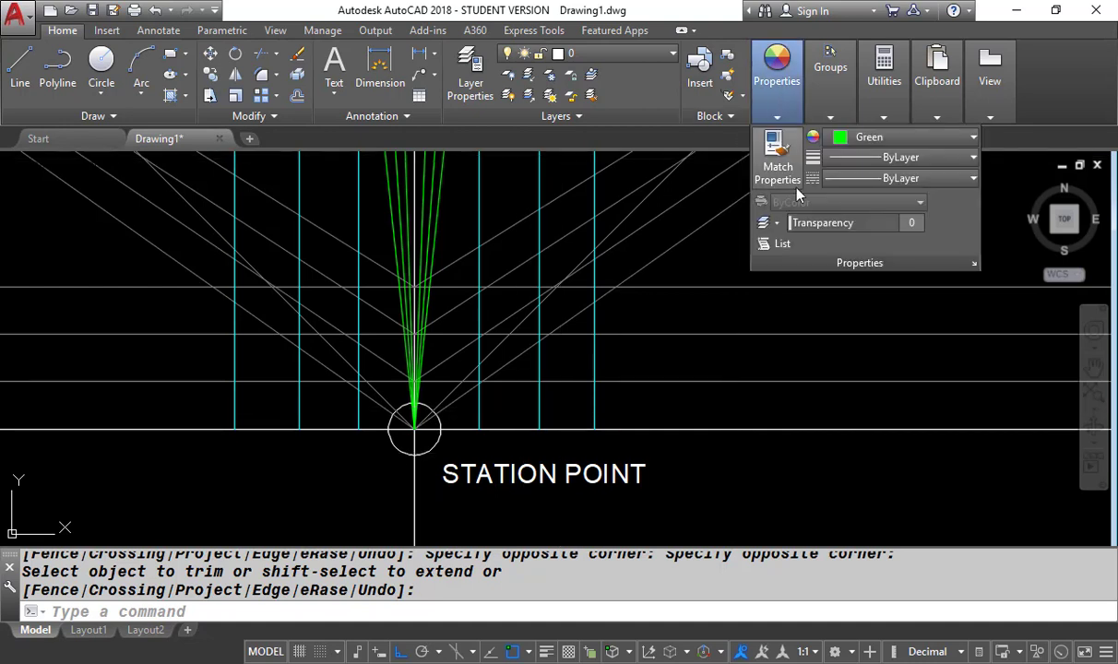
left_click(902, 138)
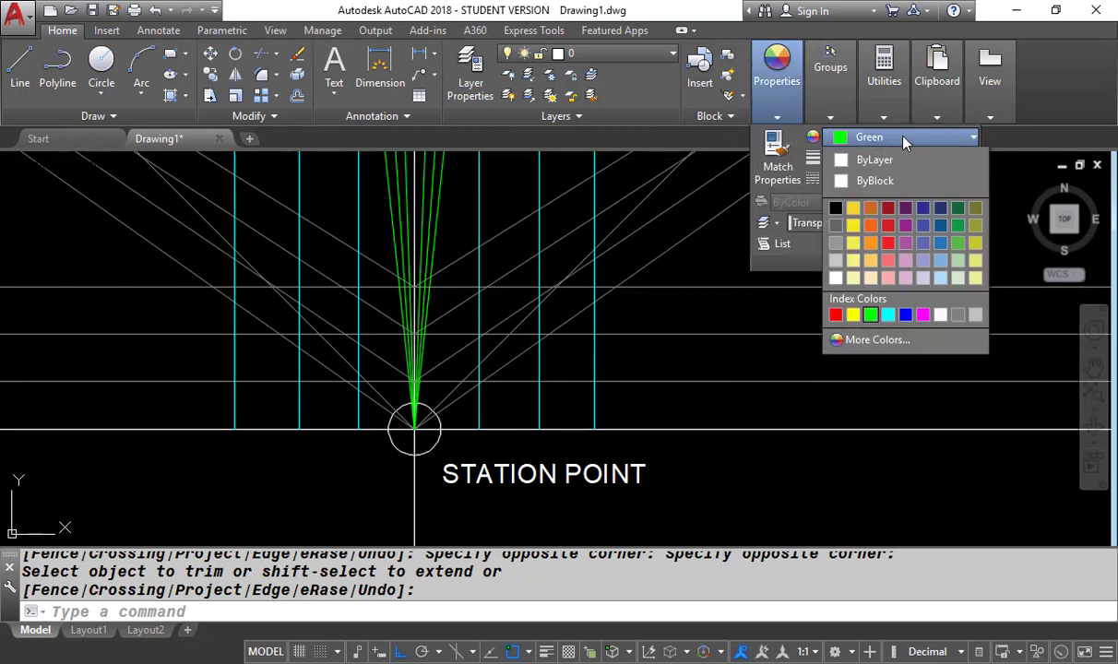
left_click(923, 315)
left_click(895, 182)
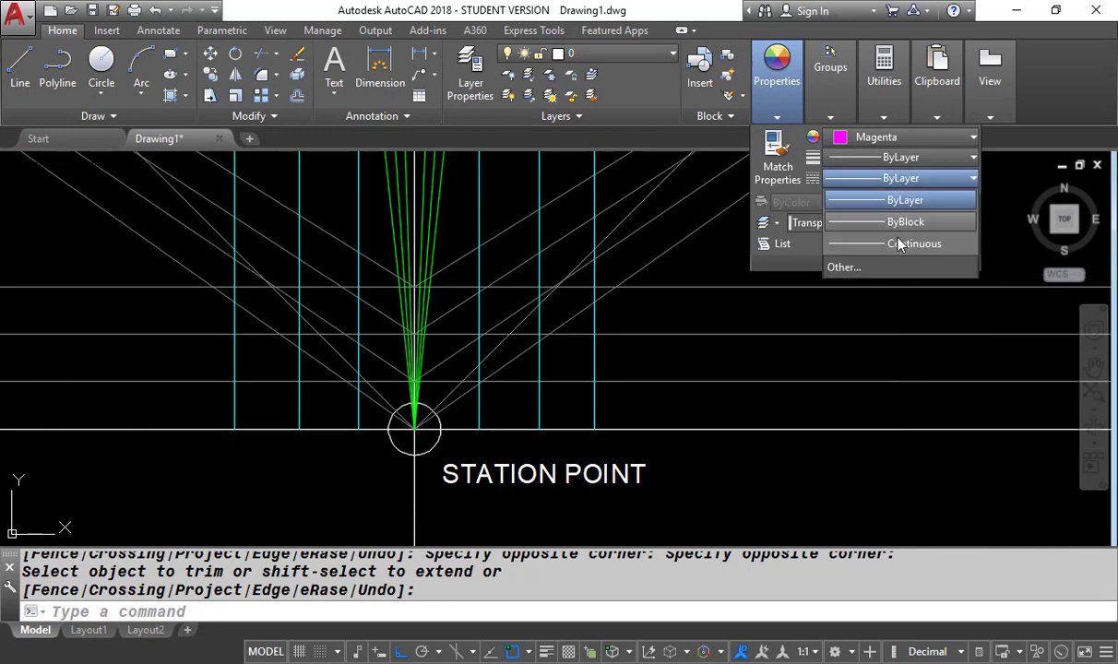
left_click(900, 157)
left_click(900, 157)
scroll(911, 276, "down", 2)
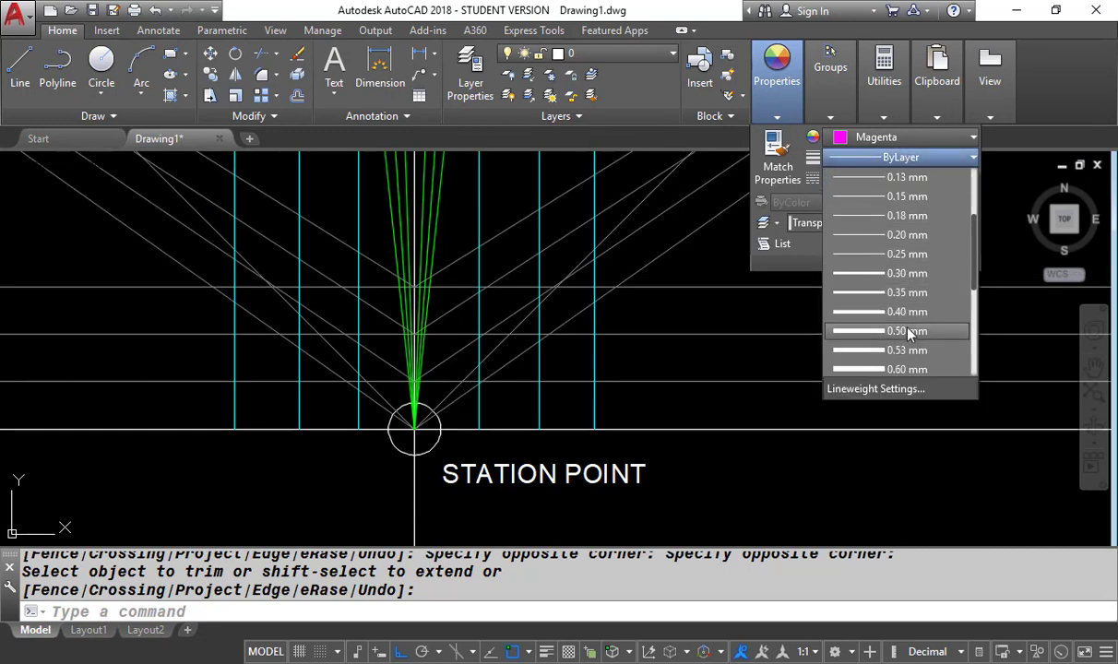
left_click(910, 275)
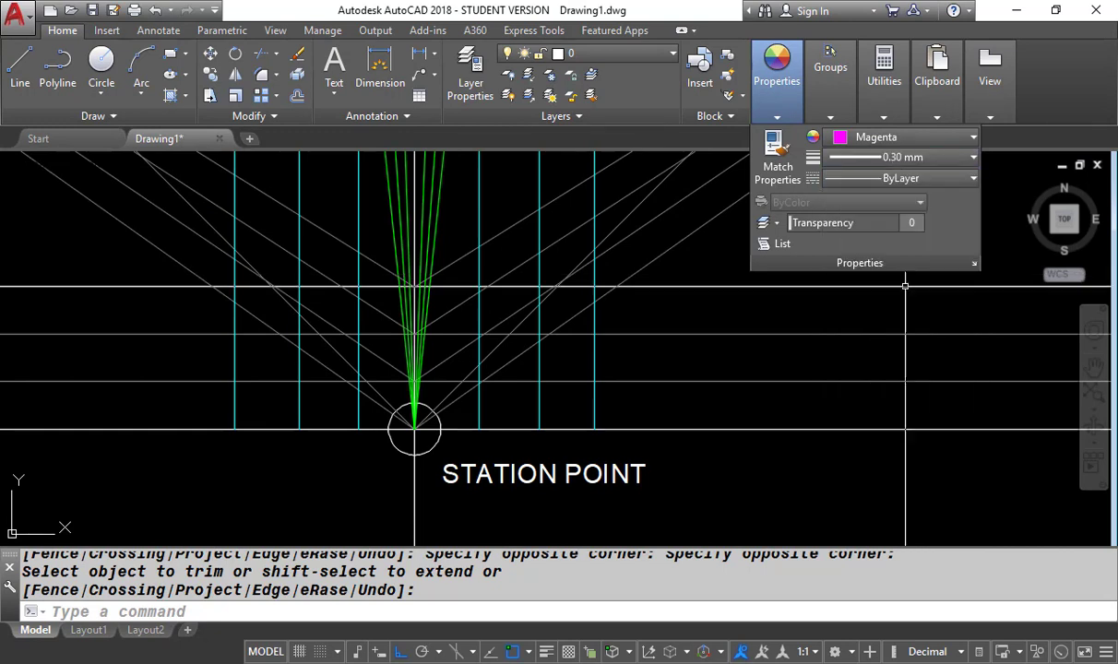
left_click(547, 652)
middle_click_drag(624, 417, 571, 472)
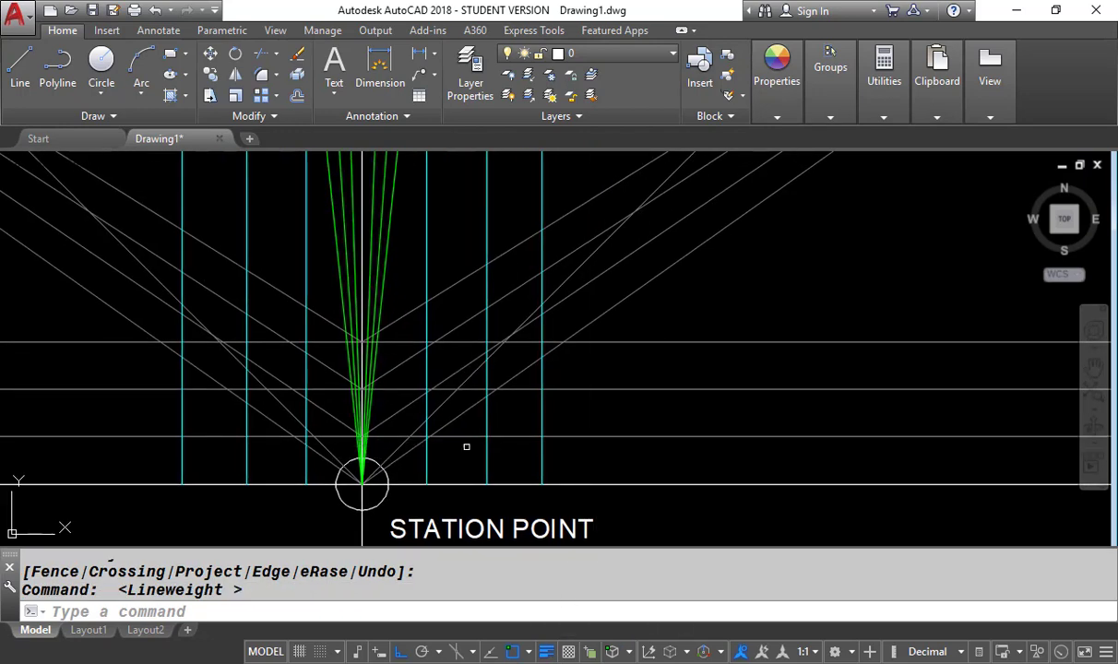
Start a line for the perspective outline at the center of the station point circle.
type("l")
scroll(365, 489, "up", 6)
key("Return")
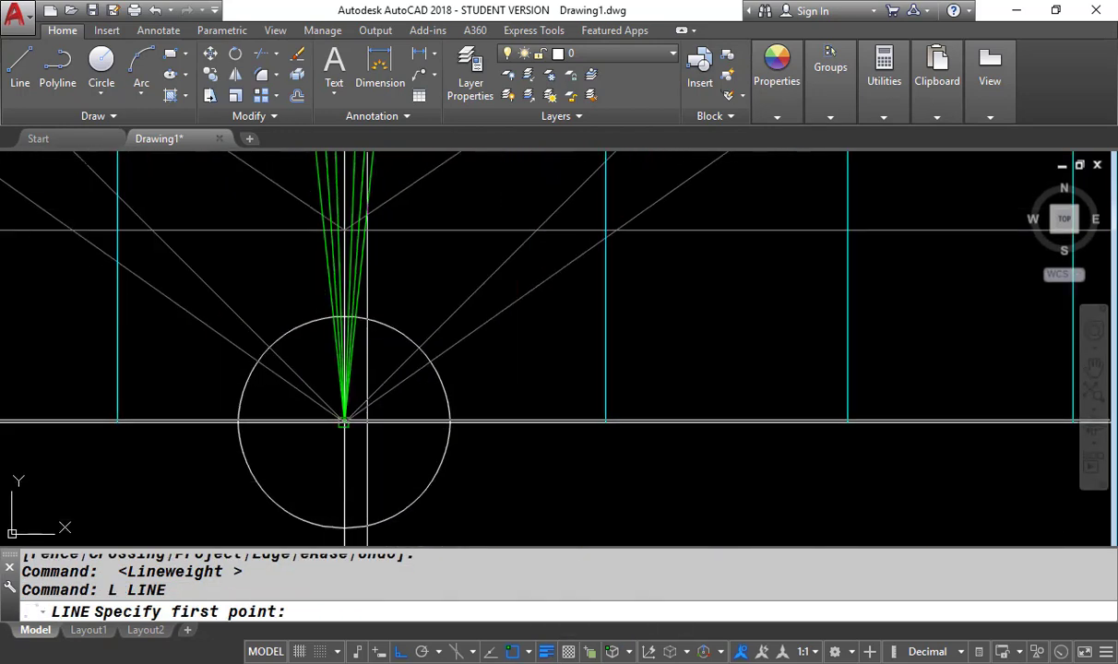
Draw a magenta base line from the station point along the lowest VP2 ray to the outermost right cyan projector.
left_click(343, 422)
scroll(282, 489, "down", 6)
scroll(482, 354, "up", 5)
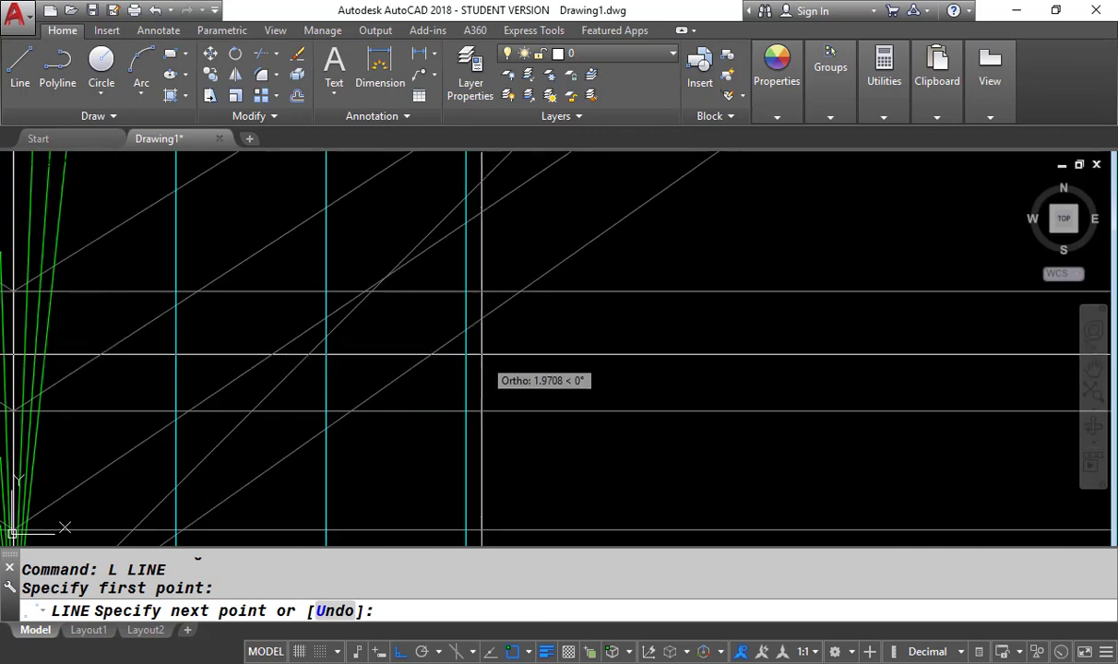
left_click(465, 330)
scroll(466, 329, "down", 6)
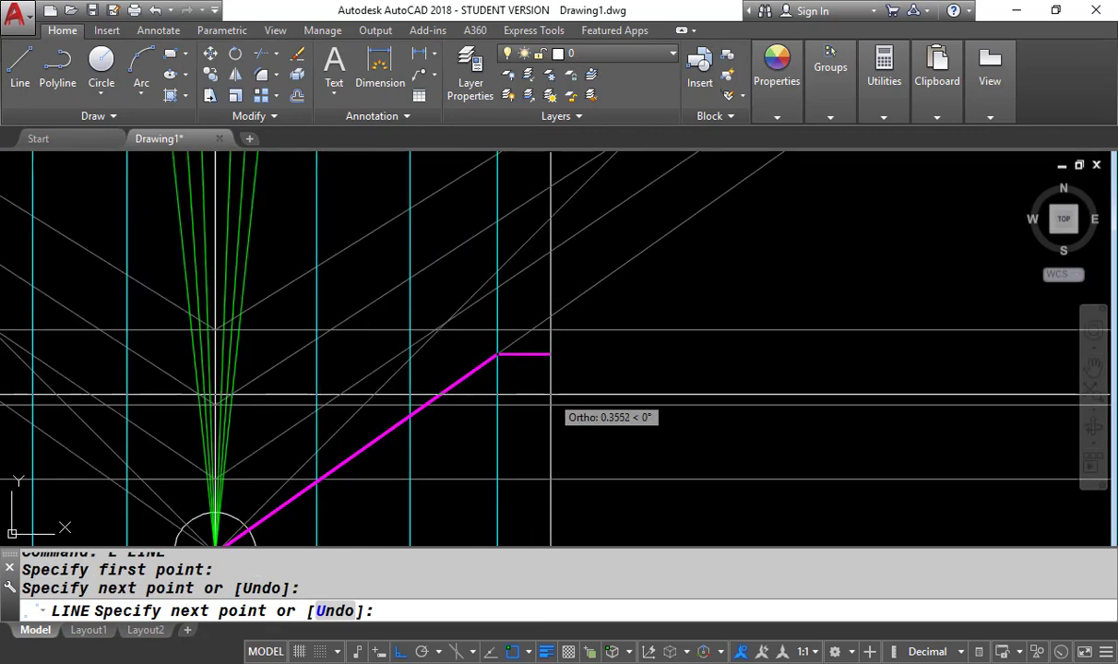
key("Return")
Draw the vertical back edge from the base line's outer end up the cyan projector to the highest VP2 ray.
scroll(551, 406, "down", 4)
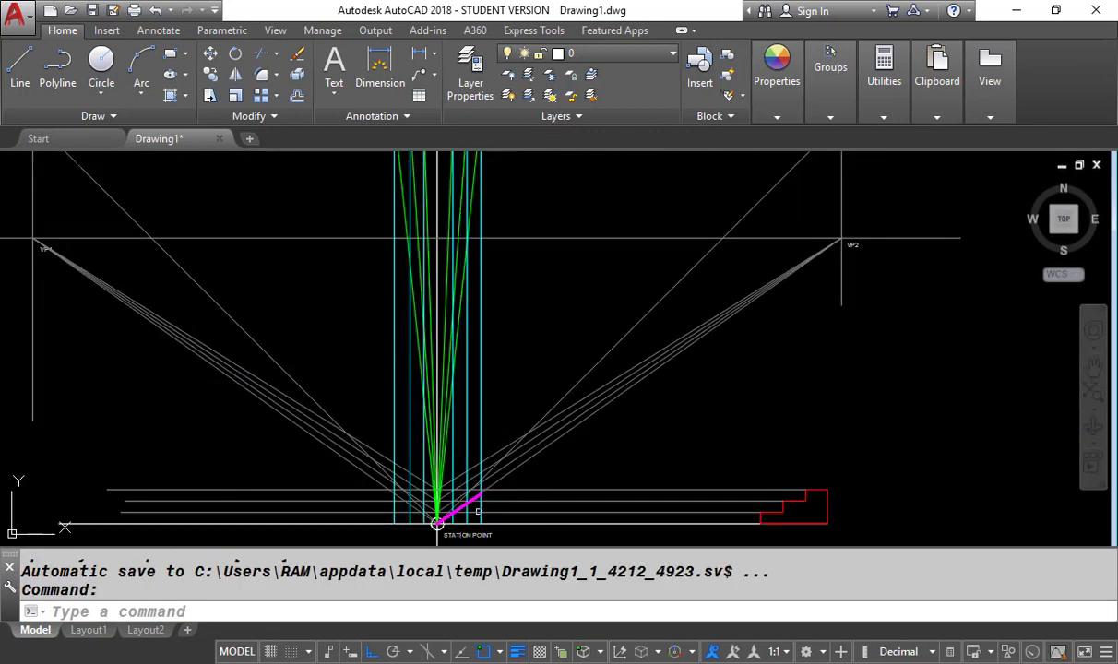
scroll(462, 300, "up", 4)
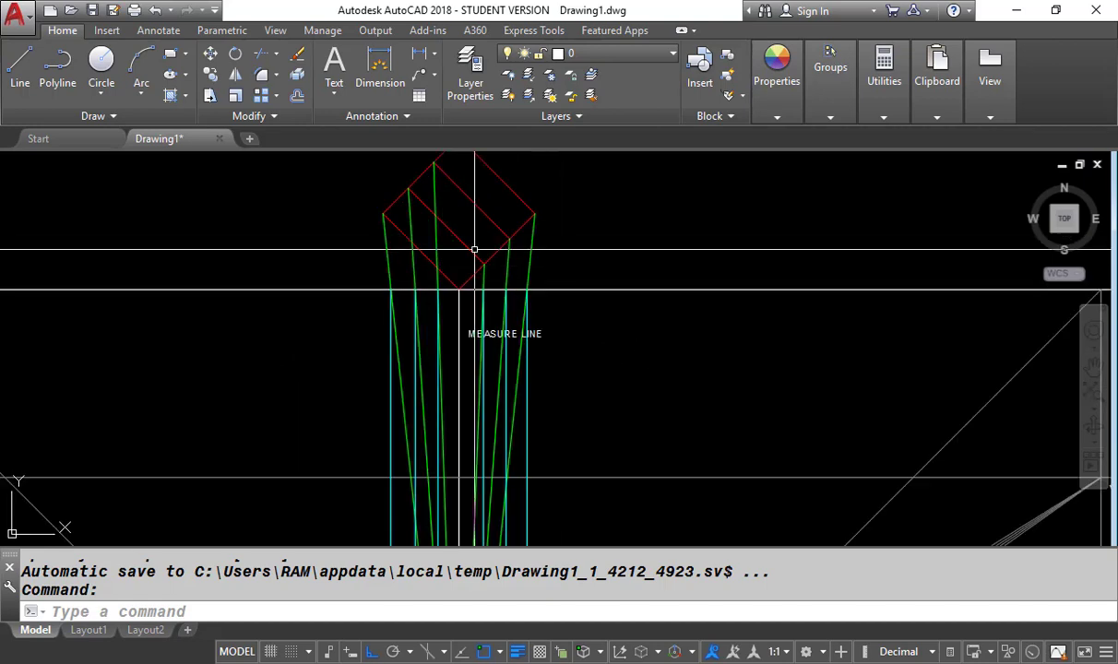
scroll(502, 284, "down", 4)
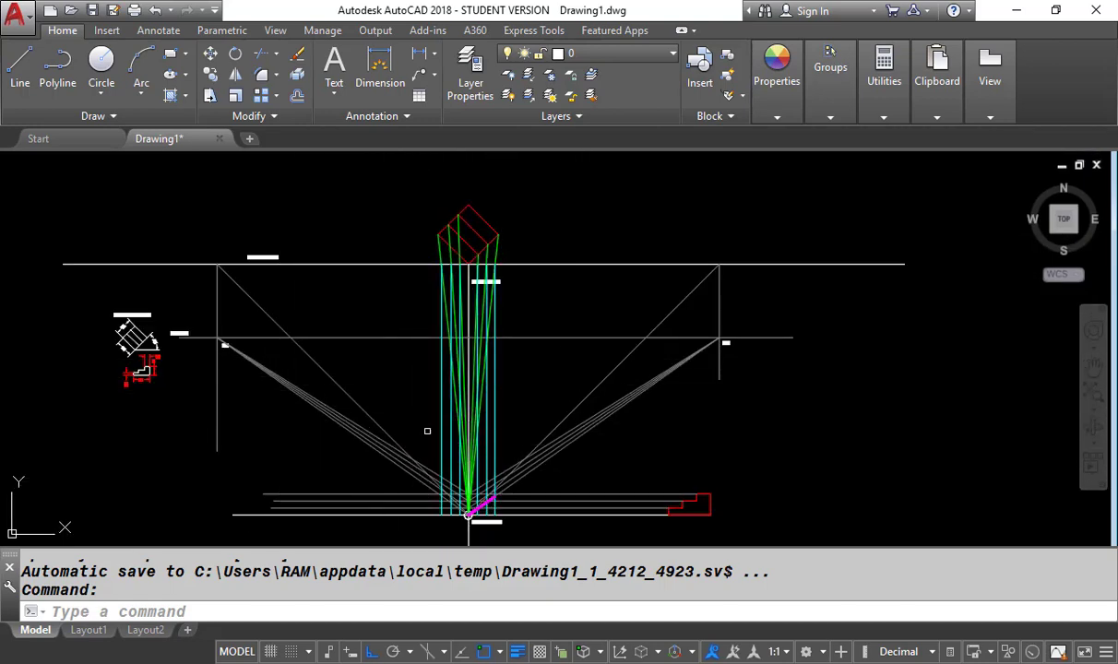
scroll(448, 512, "up", 5)
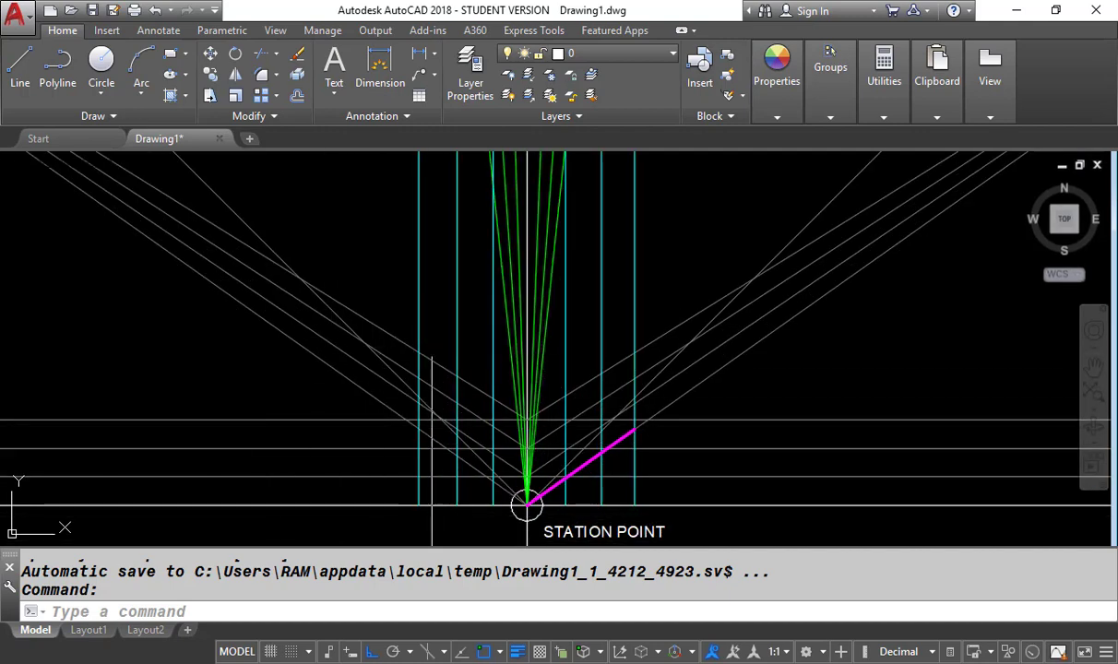
scroll(387, 374, "down", 5)
scroll(452, 387, "up", 8)
mouse_move(459, 408)
middle_mouse_down()
mouse_move(476, 417)
mouse_move(459, 477)
middle_mouse_up()
key("Return")
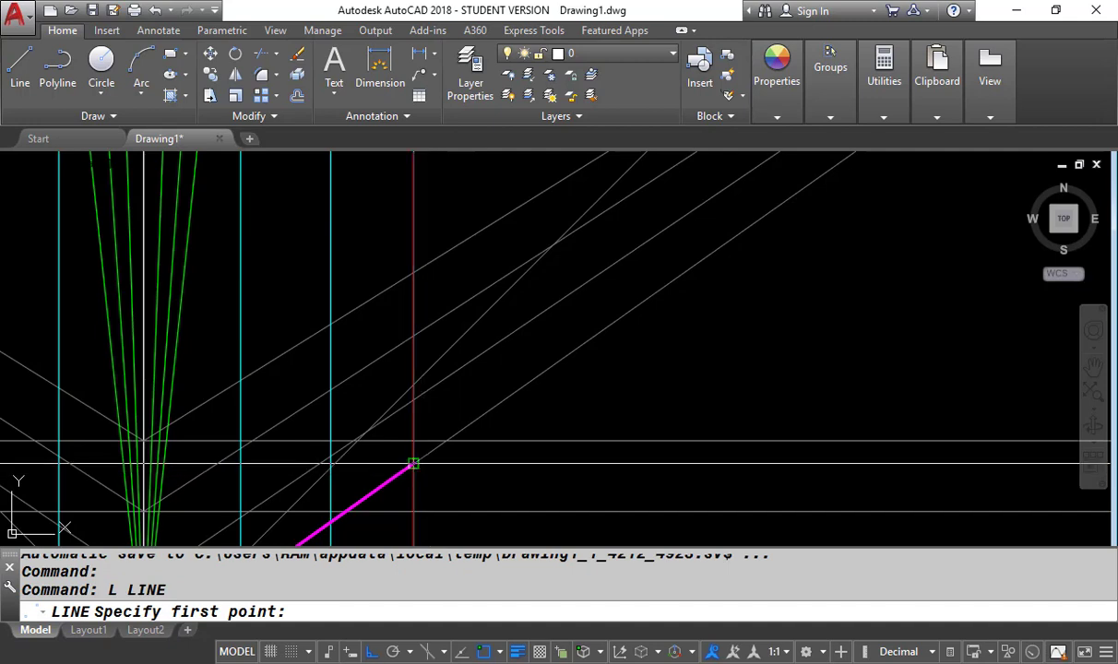
left_click(413, 463)
left_click(413, 272)
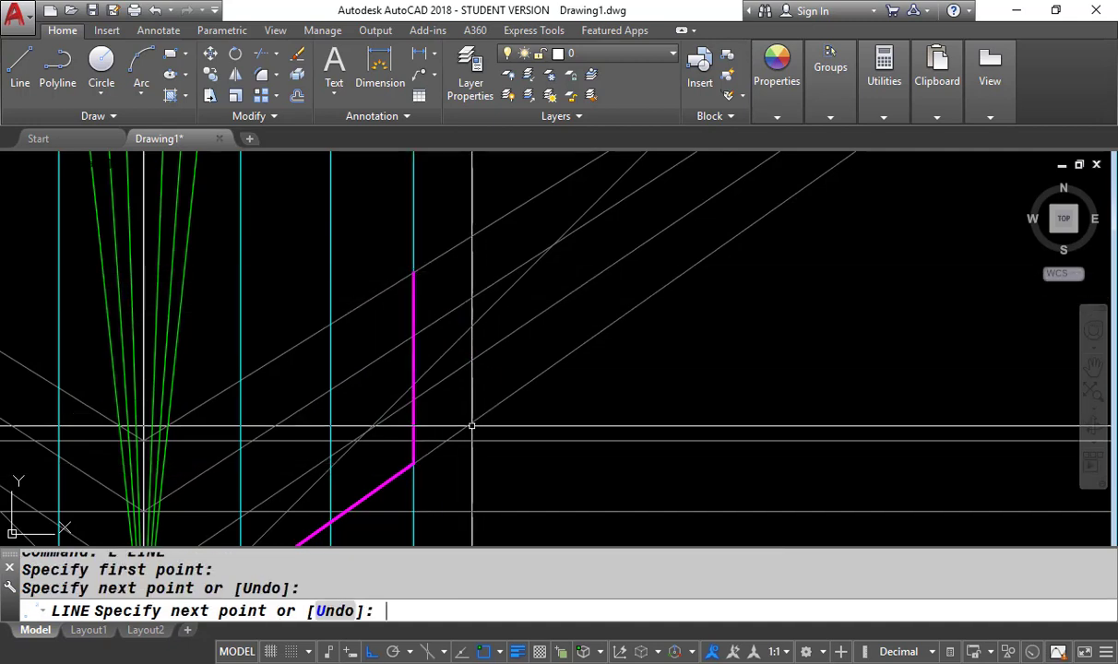
key("Return")
Draw the top tread from the back edge along the highest VP2 ray to the next projector, and its riser down to the second ray.
scroll(413, 305, "down", 3)
scroll(375, 380, "up", 3)
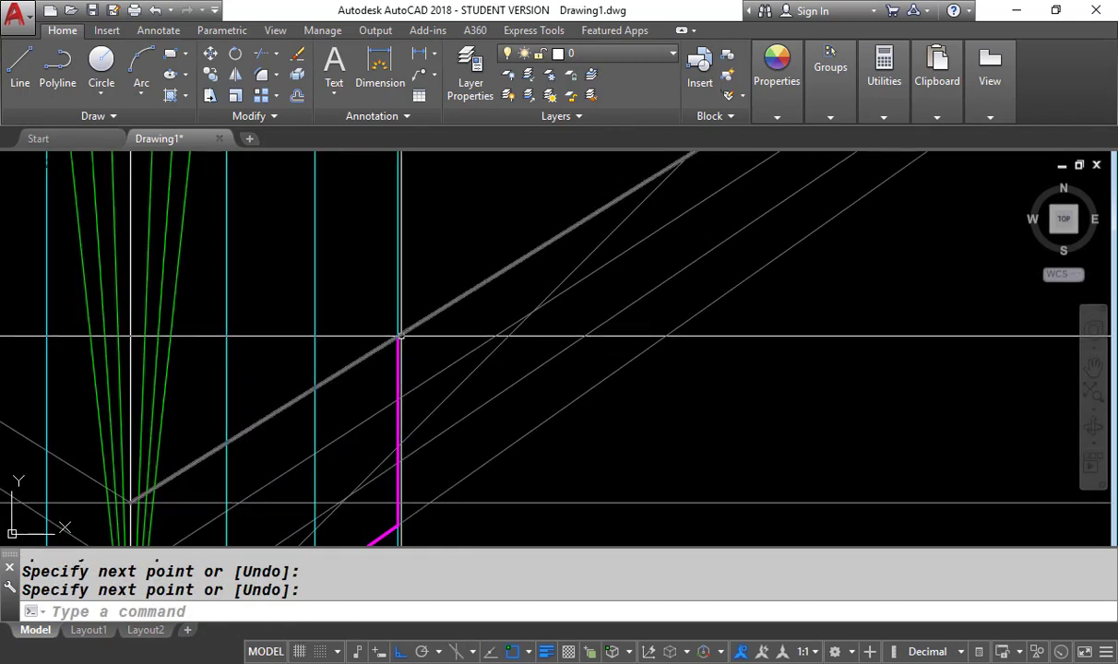
key("Return")
left_click(398, 338)
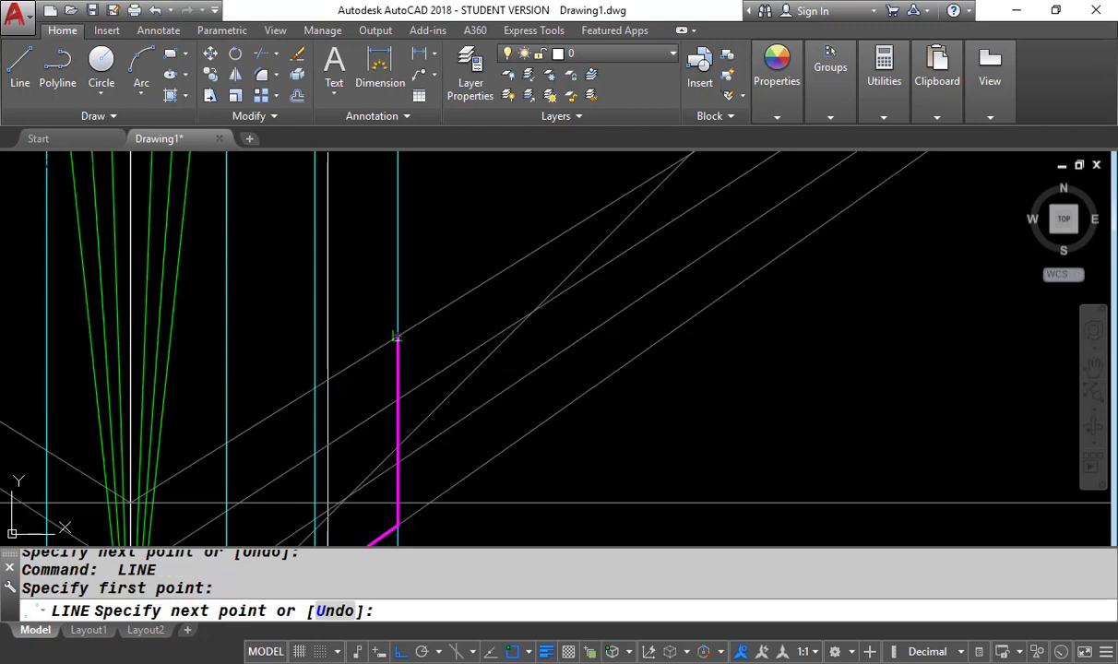
left_click(315, 388)
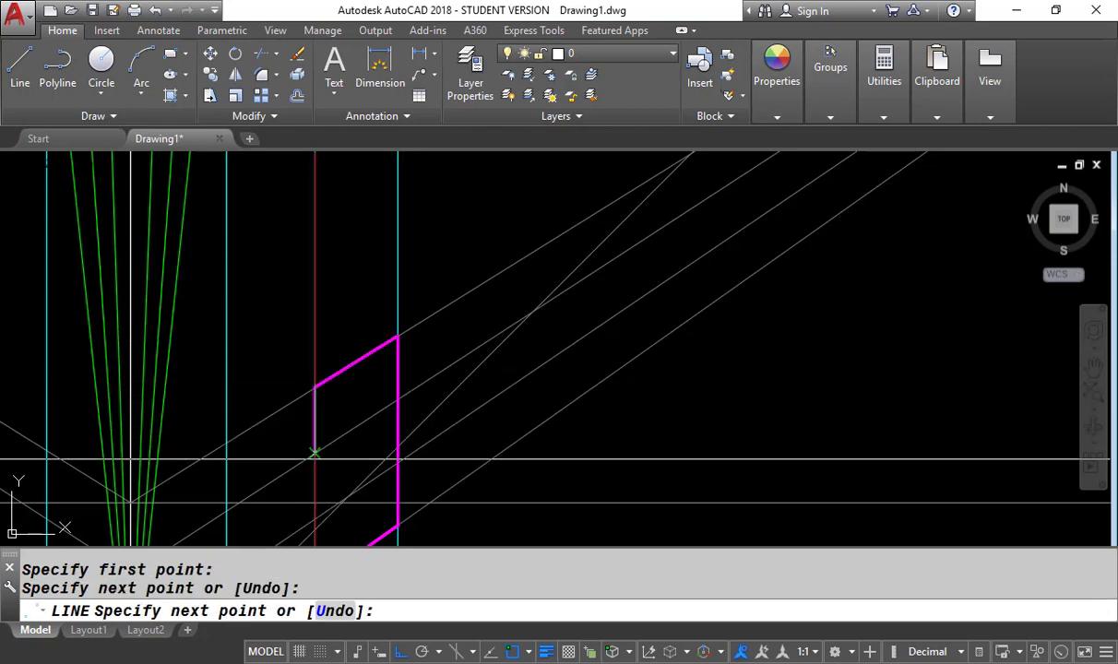
left_click(315, 452)
Continue the profile with the middle tread along the second VP2 ray to the innermost projector, and its riser down to the third ray.
middle_click_drag(287, 467, 370, 321)
scroll(316, 360, "up", 6)
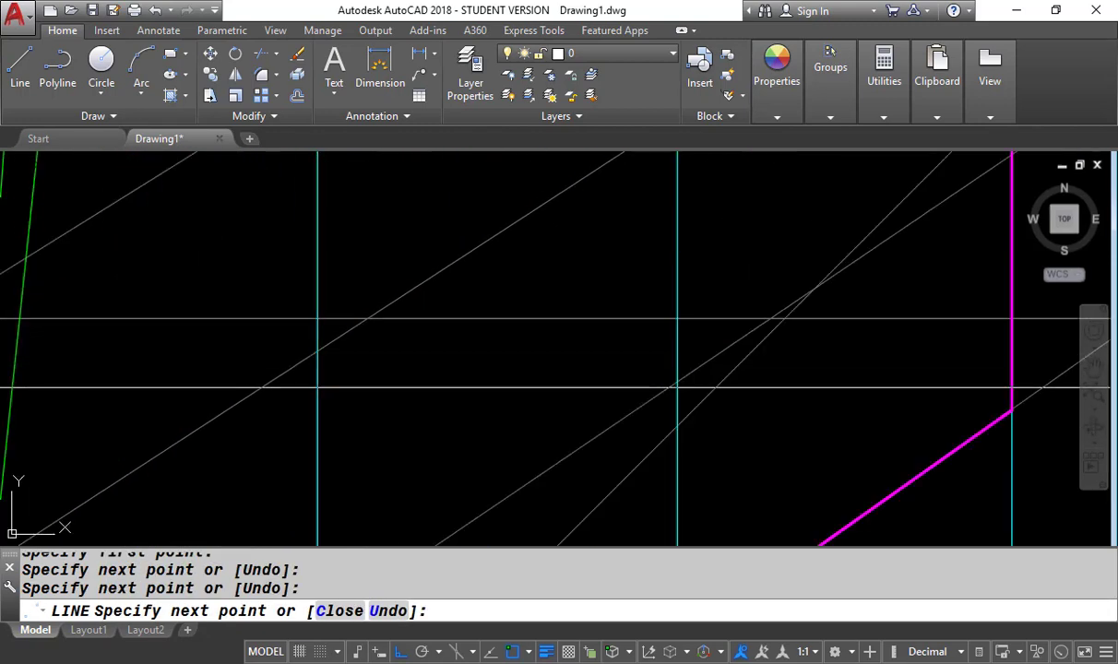
left_click(317, 351)
scroll(365, 355, "down", 6)
scroll(370, 369, "up", 2)
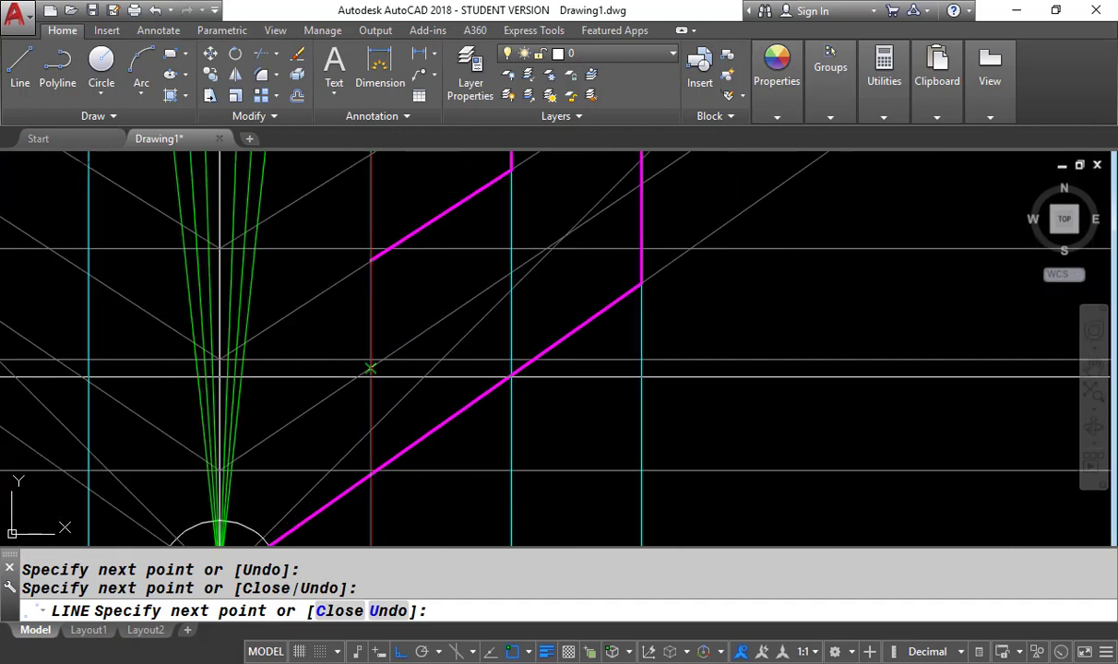
scroll(359, 369, "up", 6)
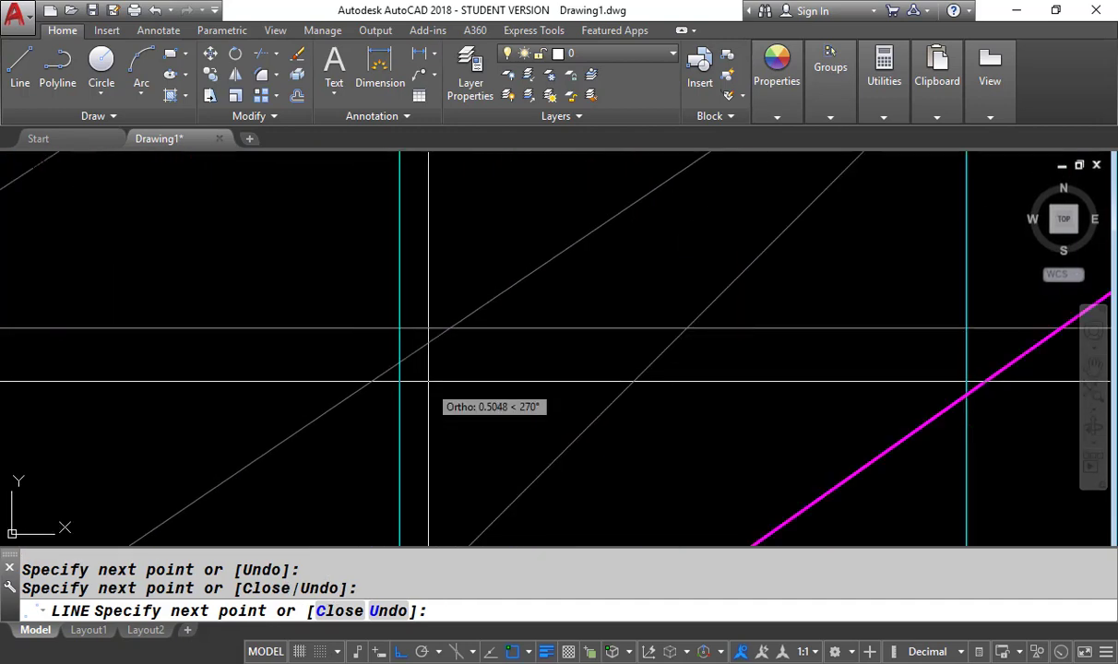
scroll(460, 319, "down", 6)
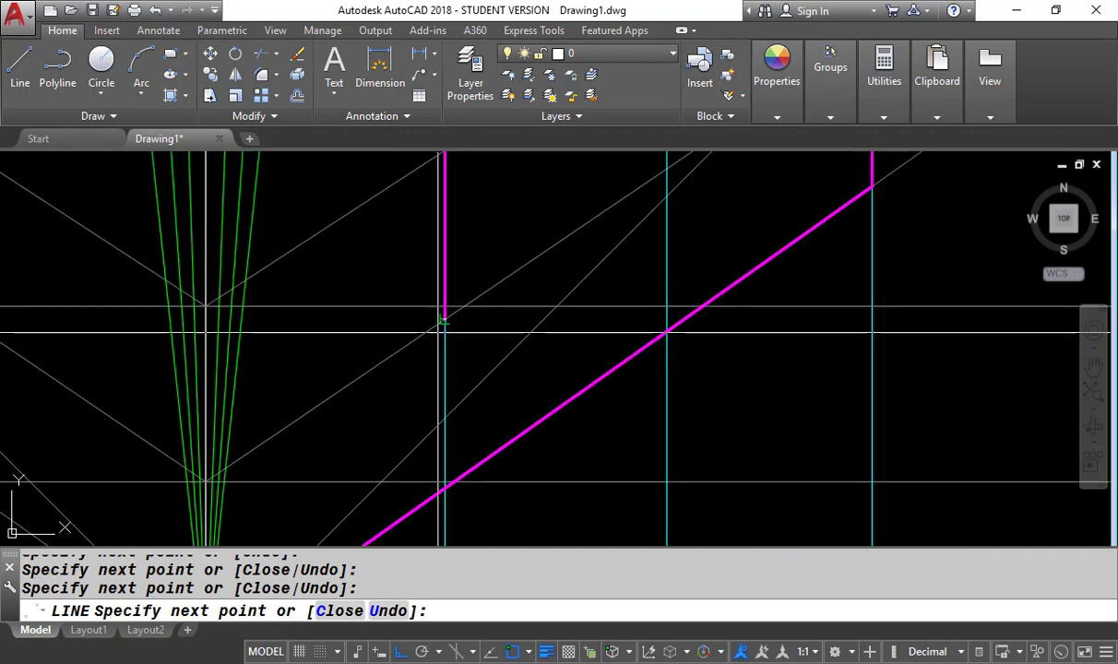
Finish the profile with the lowest tread to the measuring line and its riser down to the station point.
scroll(258, 343, "up", 5)
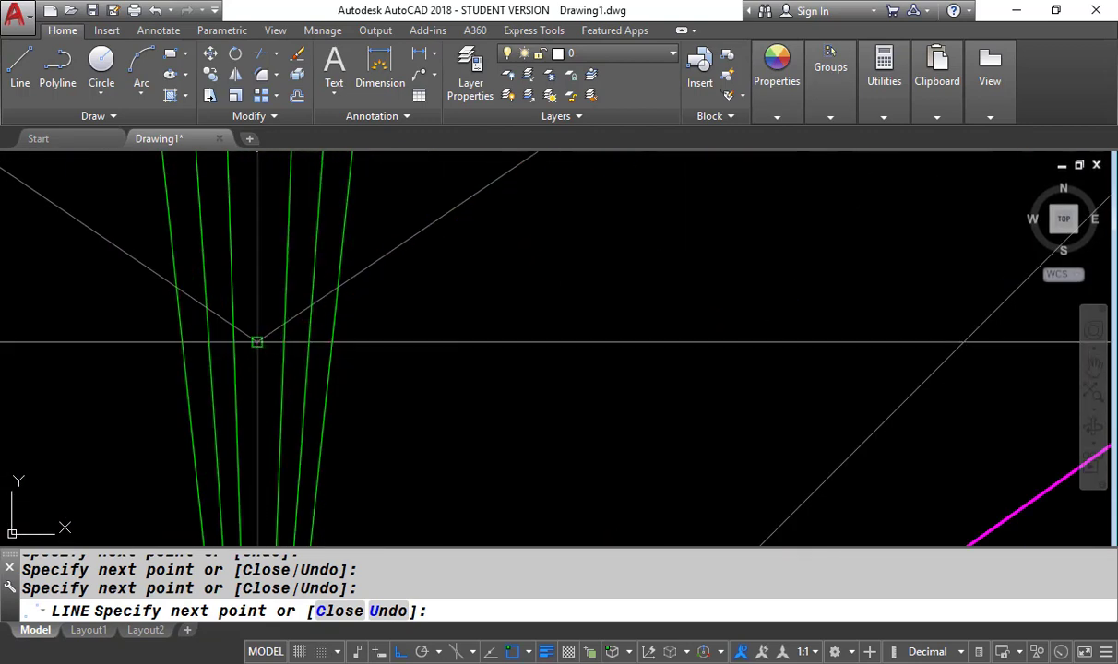
scroll(257, 342, "down", 4)
left_click(274, 476)
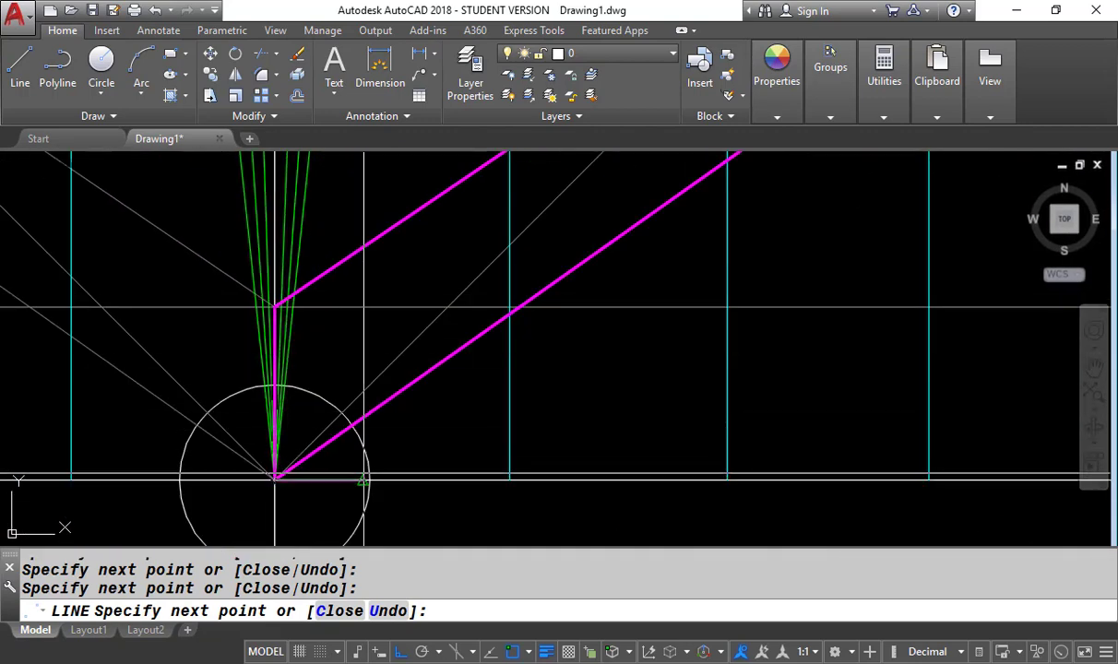
key("Return")
Examine the magenta stair profile against the projectors, the vanishing-point rays and the red side elevation.
scroll(438, 467, "down", 8)
scroll(568, 479, "up", 2)
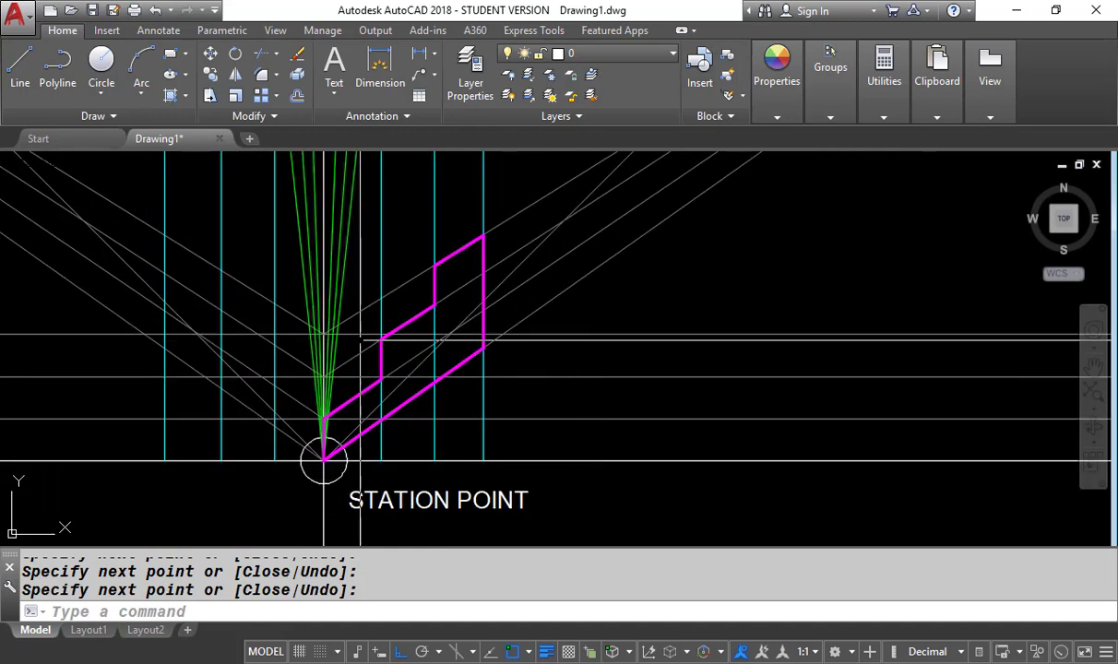
scroll(447, 380, "down", 6)
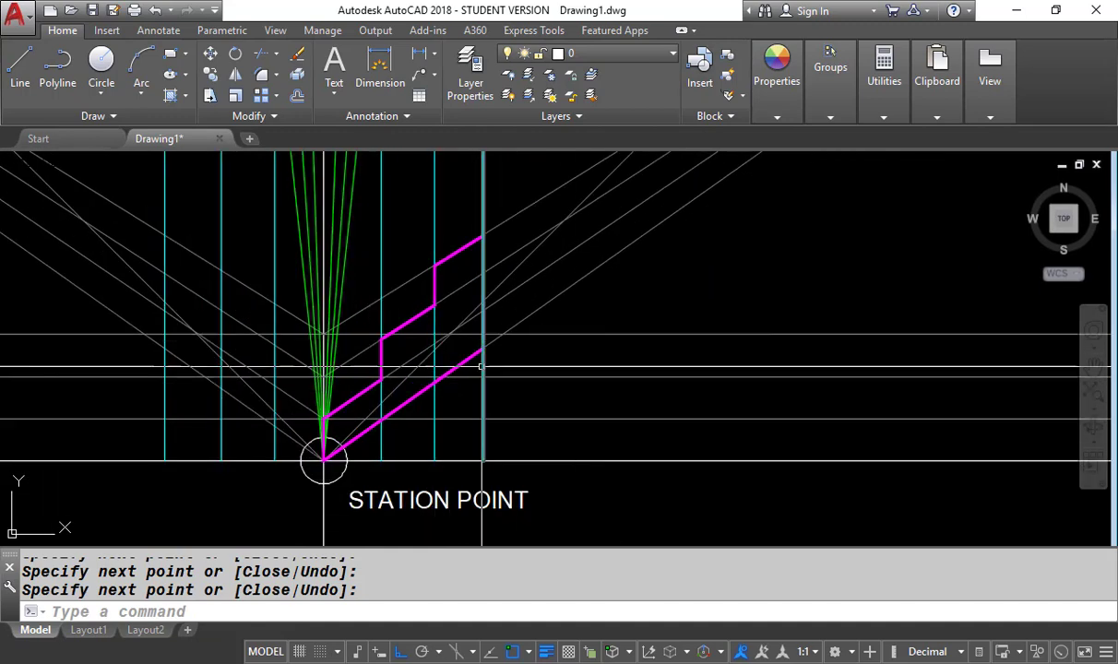
scroll(470, 369, "up", 4)
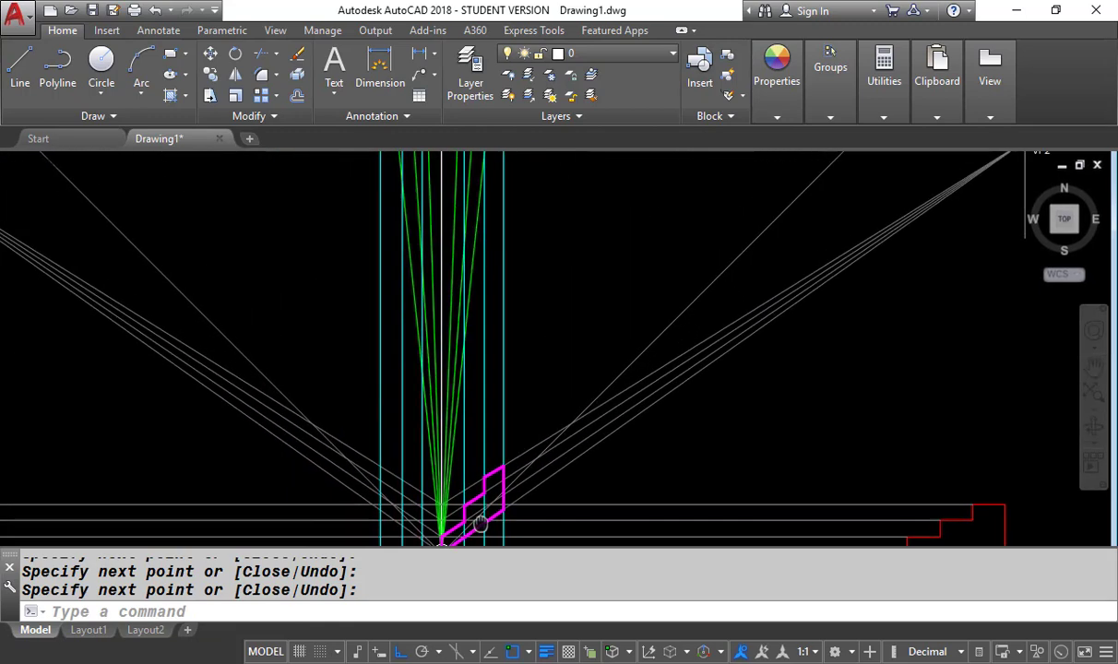
scroll(470, 369, "down", 2)
scroll(508, 385, "up", 3)
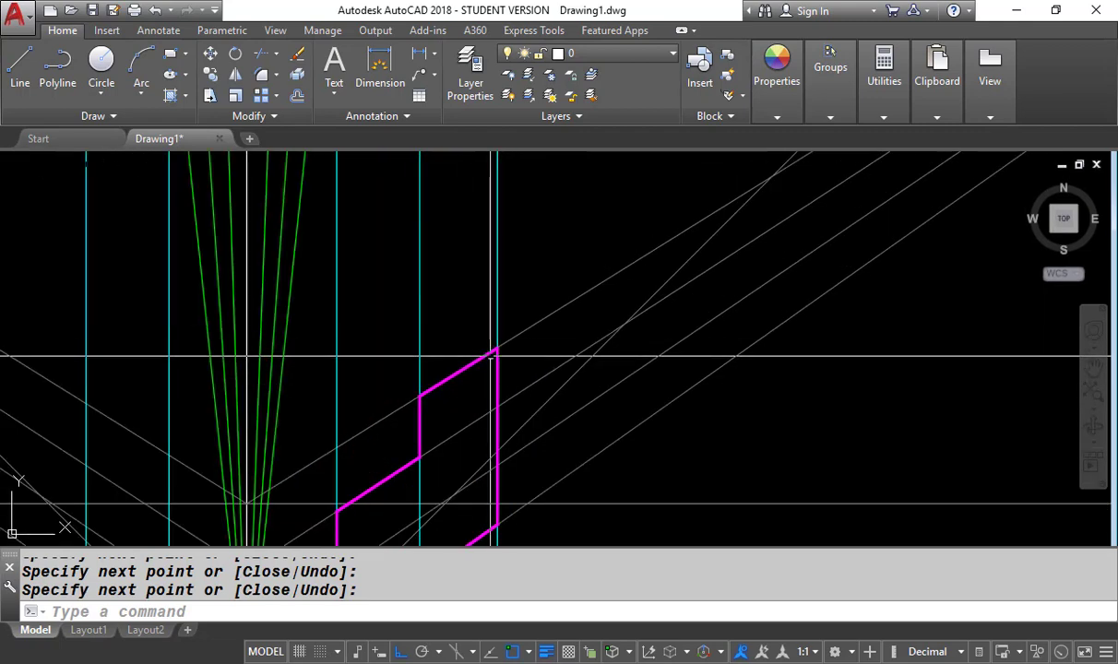
scroll(369, 499, "down", 5)
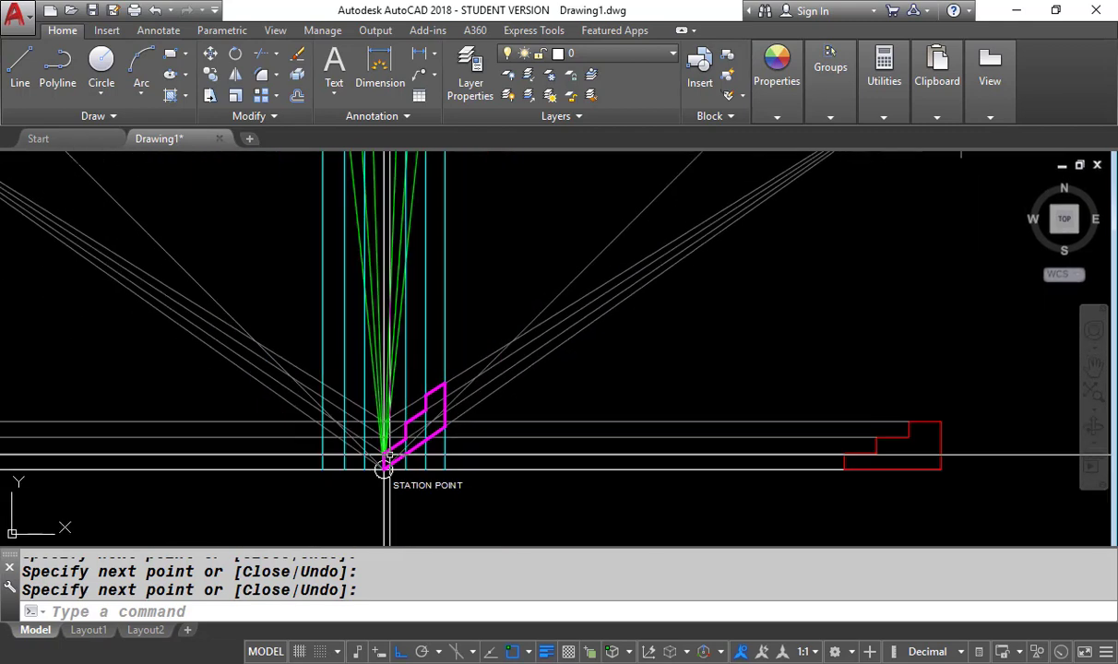
scroll(383, 468, "down", 3)
scroll(155, 295, "up", 6)
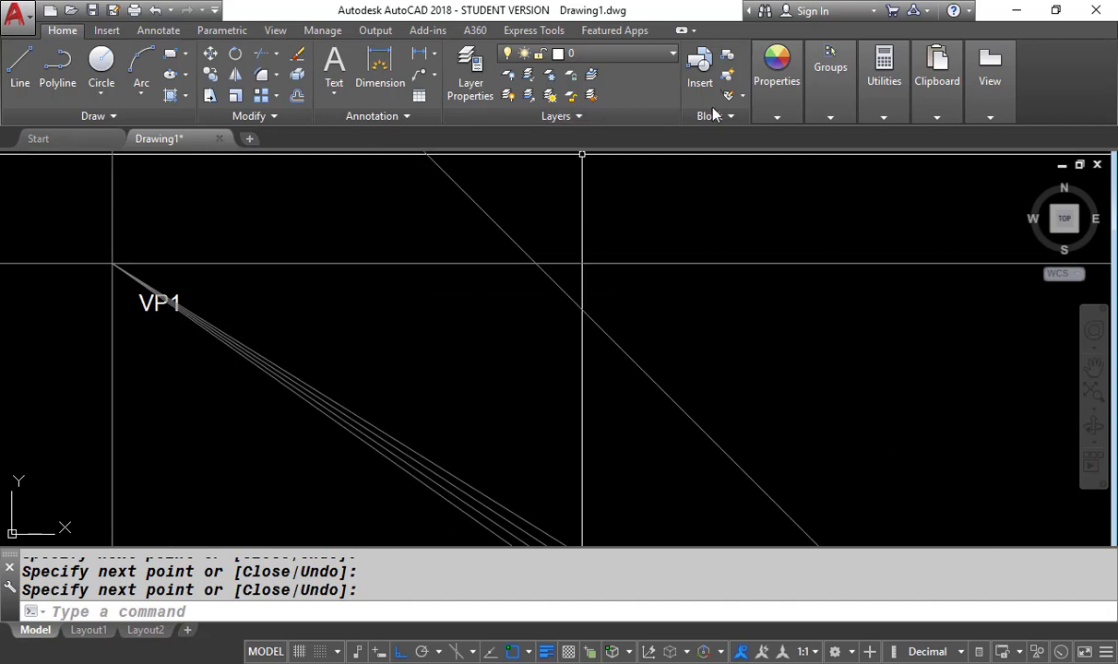
Set the current object colour to orange 248,153,30 and the lineweight to ByLayer.
mouse_move(777, 83)
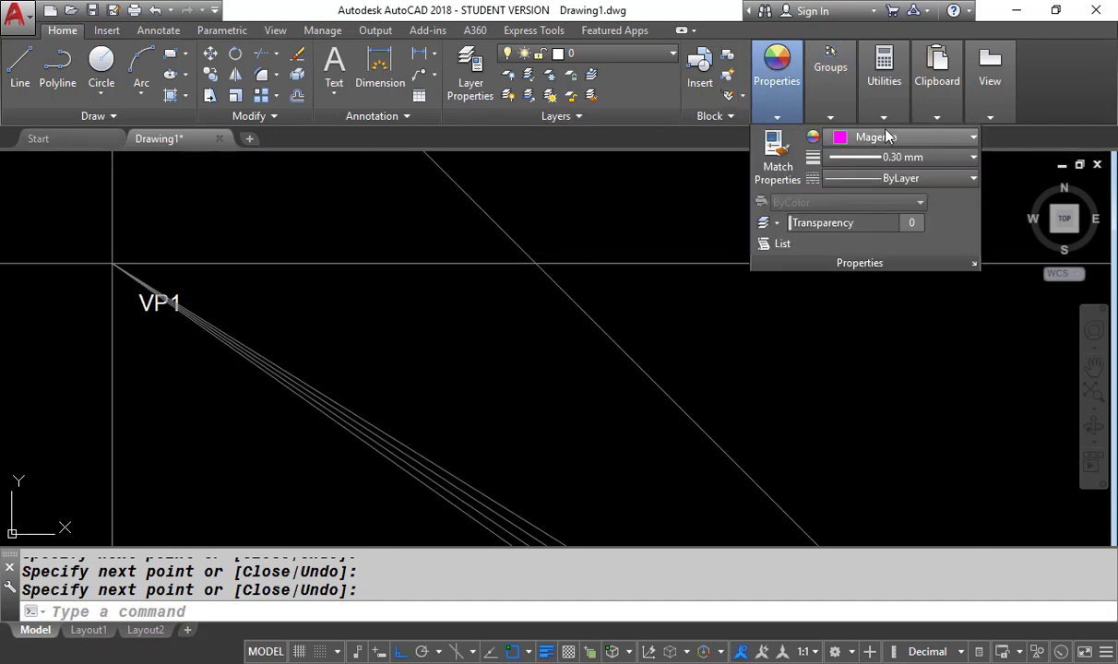
left_click(886, 137)
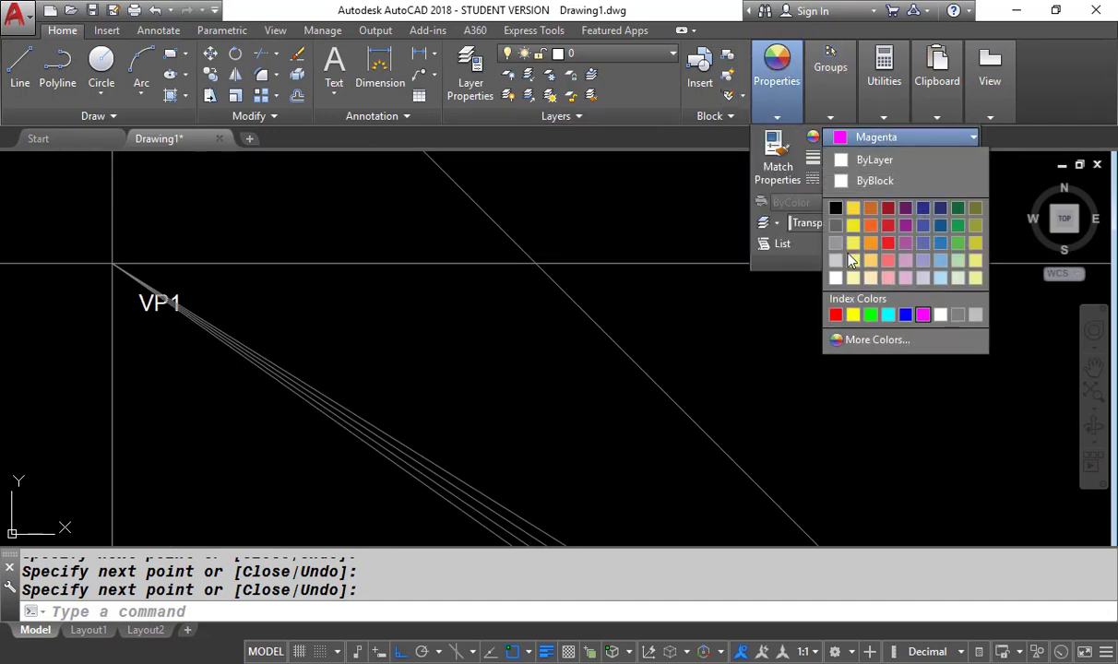
left_click(869, 245)
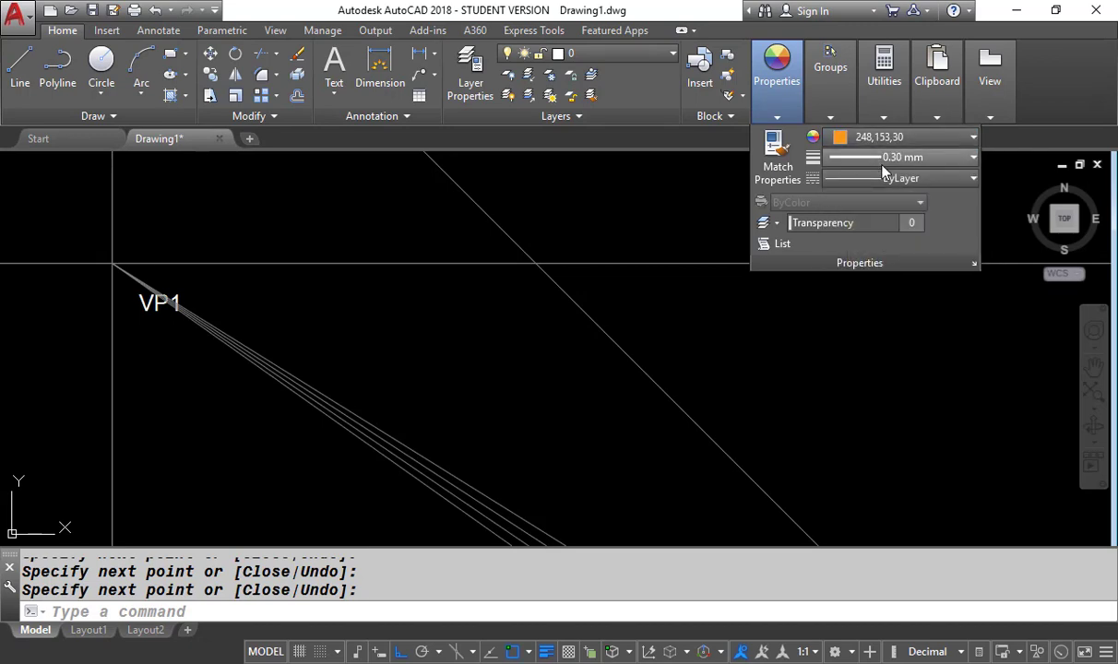
left_click(900, 157)
left_click(900, 177)
scroll(574, 332, "down", 8)
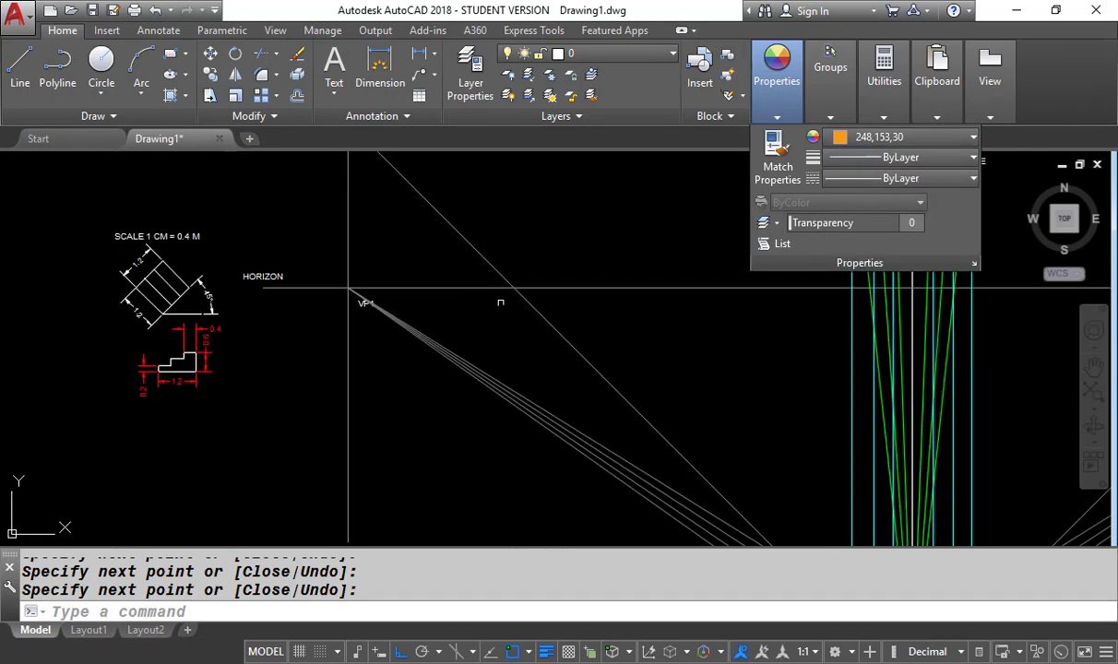
Draw an orange line from the stair profile's top outer corner to vanishing point VP1.
type("L")
key("Return")
scroll(596, 349, "up", 8)
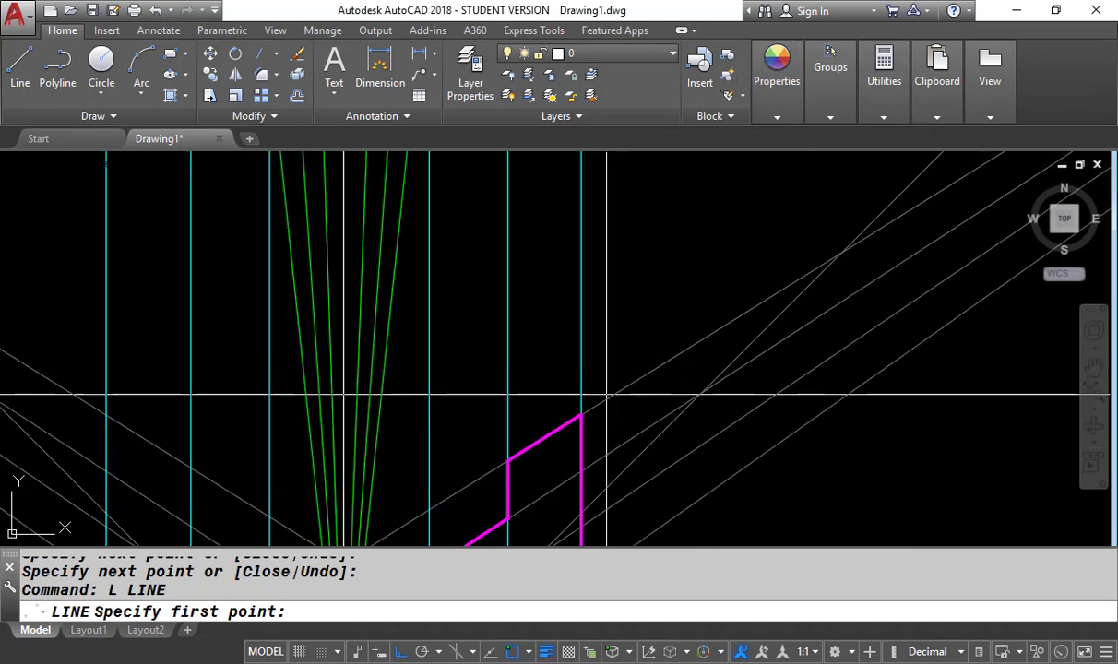
left_click(581, 415)
scroll(779, 415, "down", 6)
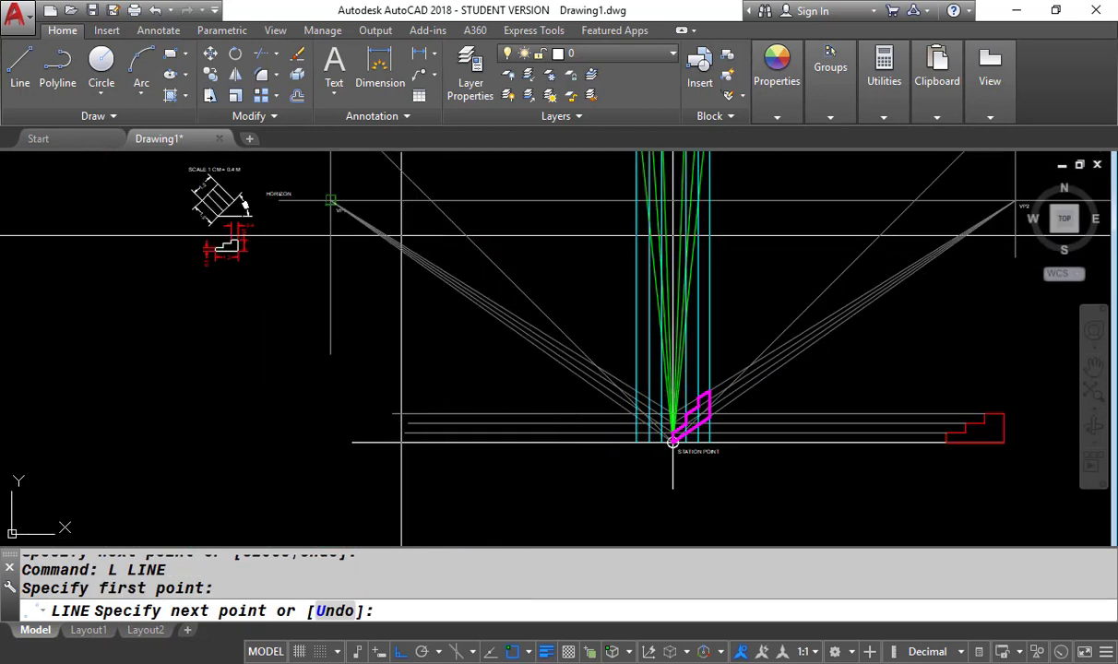
left_click(330, 200)
scroll(701, 406, "up", 10)
key("Return")
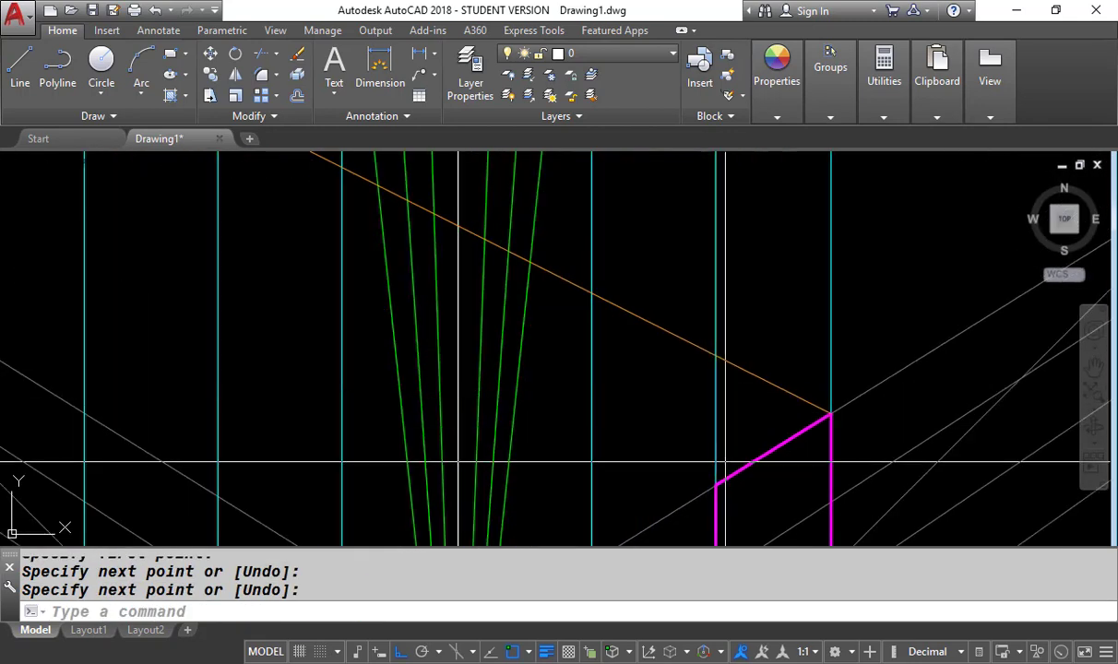
Draw an orange line from the top of the uppermost riser to vanishing point VP1.
key("Return")
scroll(721, 517, "down", 3)
left_click(722, 532)
scroll(731, 459, "down", 4)
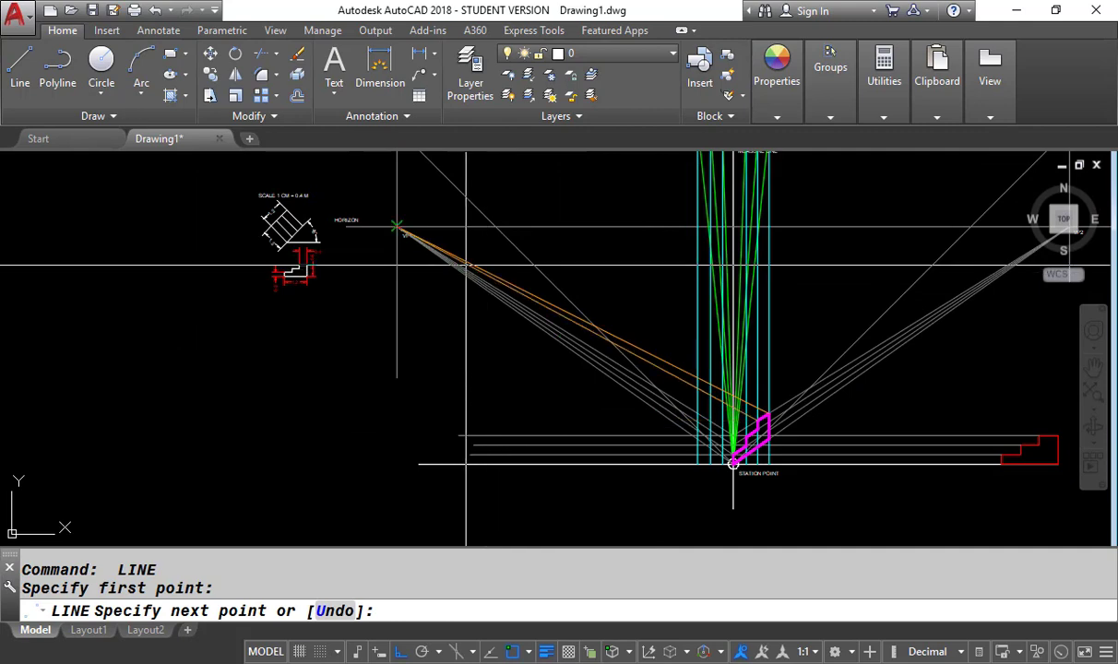
key("Return")
scroll(729, 461, "up", 6)
key("Return")
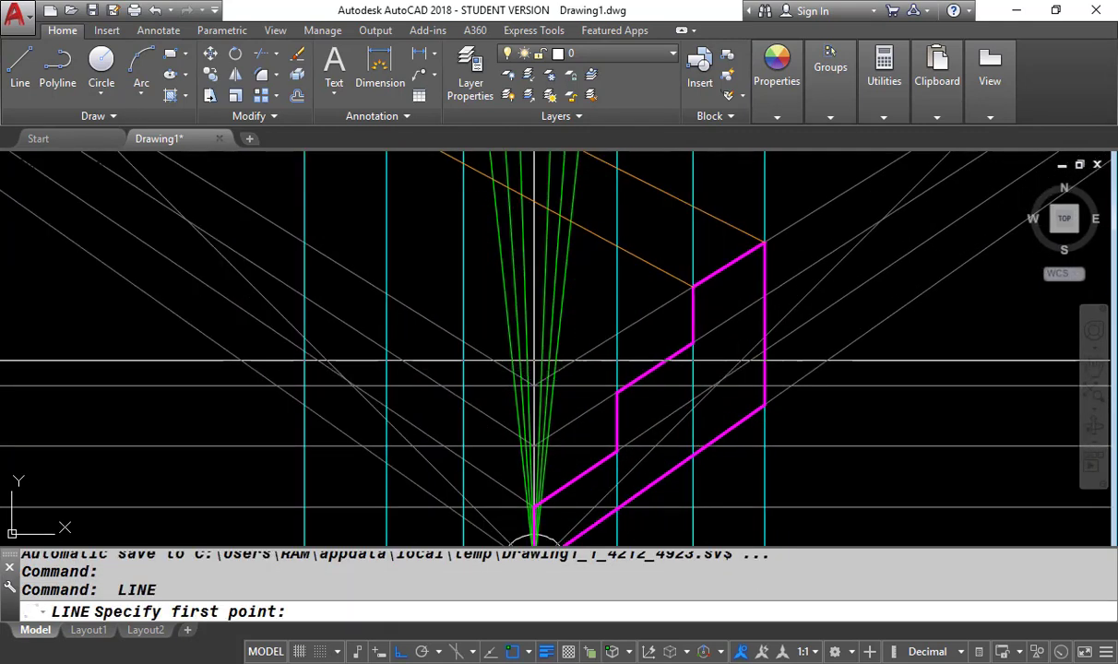
left_click(764, 406)
scroll(801, 464, "down", 4)
scroll(781, 439, "up", 6)
key("Return")
Draw an orange line from the foot of the uppermost riser to vanishing point VP1.
key("Return")
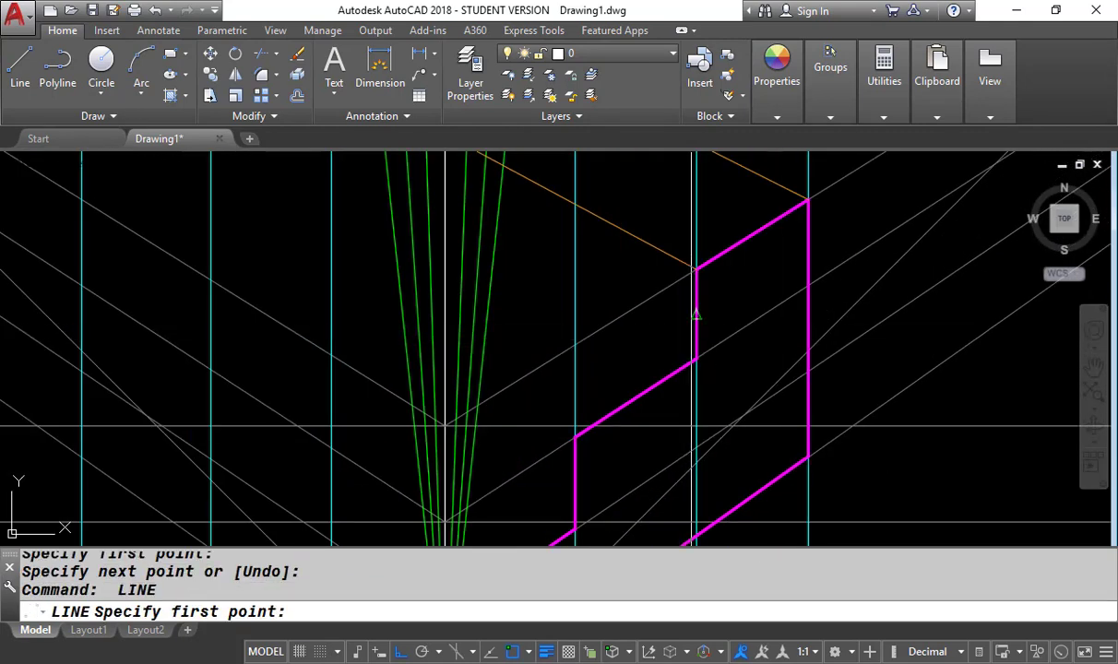
left_click(697, 359)
scroll(738, 427, "down", 8)
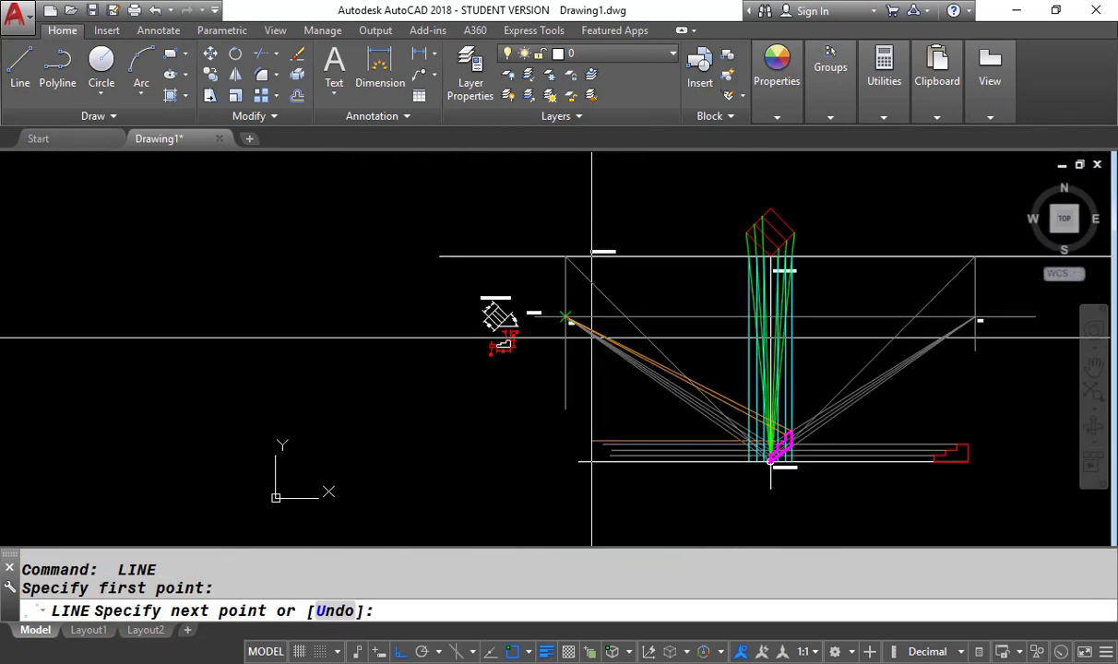
scroll(775, 438, "up", 8)
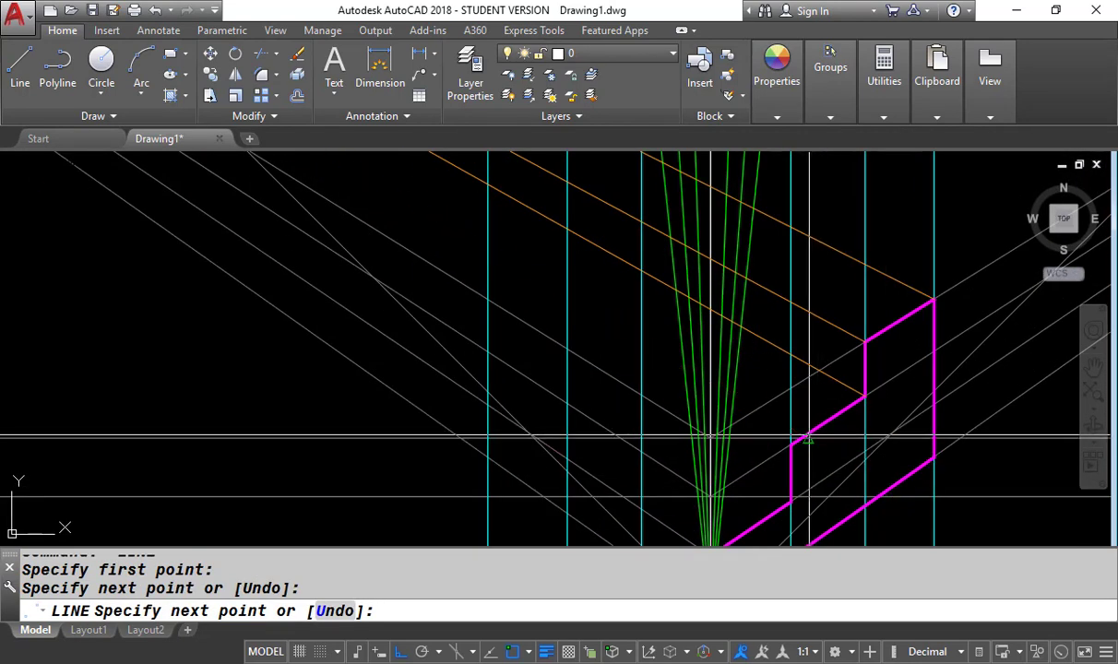
Draw an orange line from the top of the middle riser to vanishing point VP1.
scroll(809, 438, "up", 4)
scroll(804, 329, "down", 8)
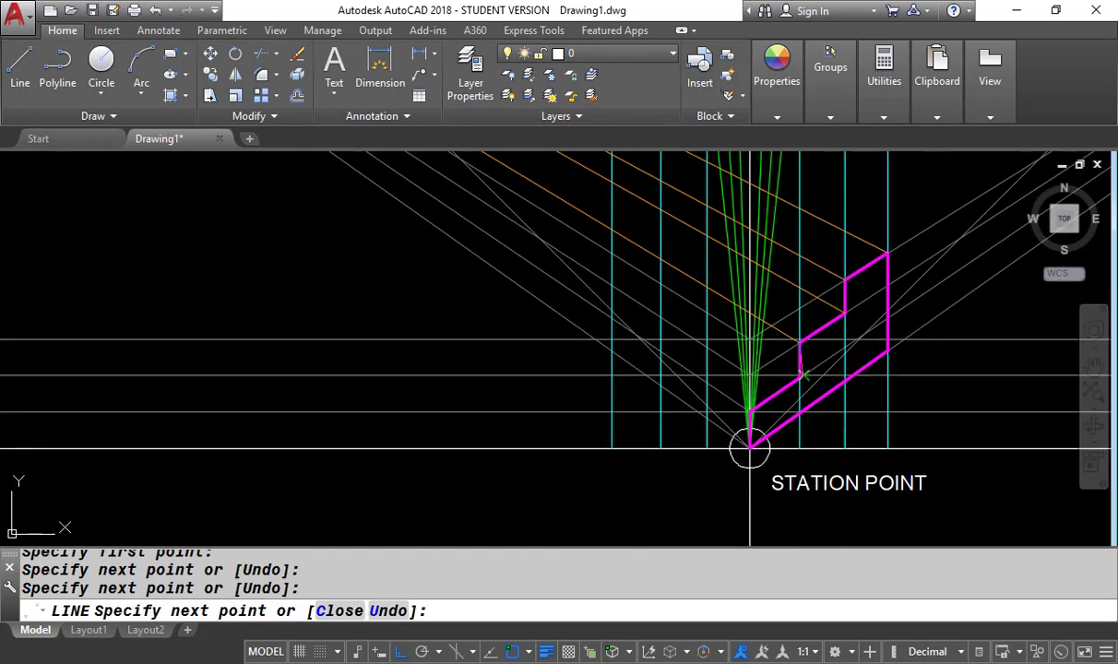
key("space")
Draw an orange line from the foot of the middle riser to vanishing point VP1.
scroll(803, 414, "up", 4)
scroll(788, 322, "up", 2)
key("space")
left_click(794, 325)
scroll(850, 471, "down", 5)
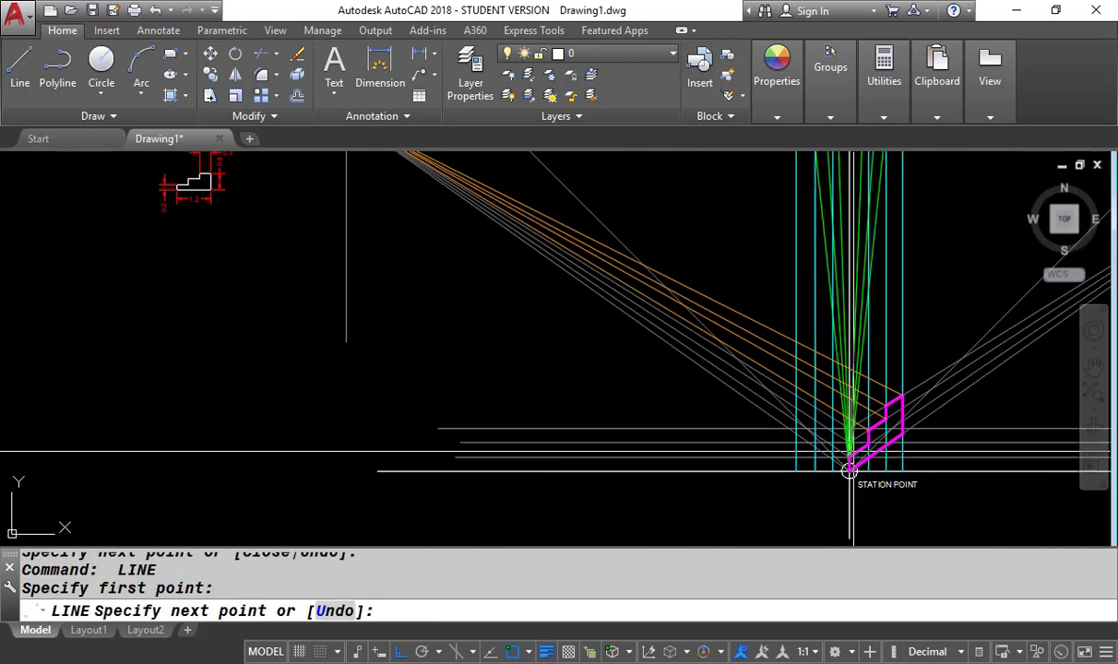
middle_click_drag(487, 223, 535, 313)
left_click(395, 208)
key("space")
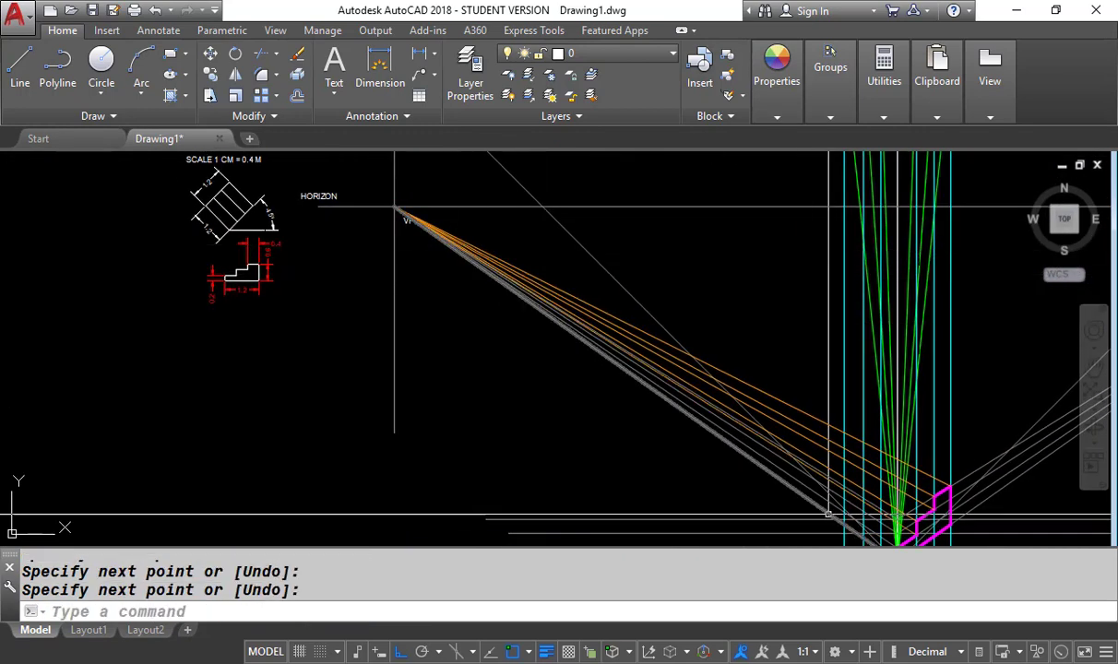
Draw an orange line from the top of the lowest riser to vanishing point VP1.
middle_click_drag(871, 514, 707, 399)
scroll(710, 415, "up", 10)
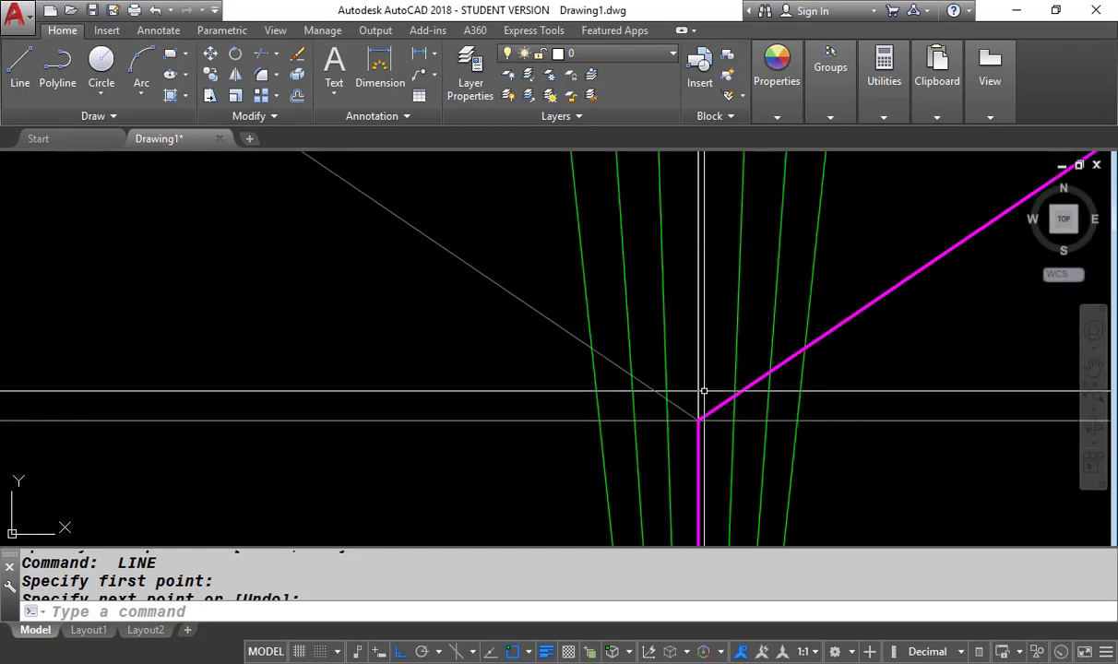
key("space")
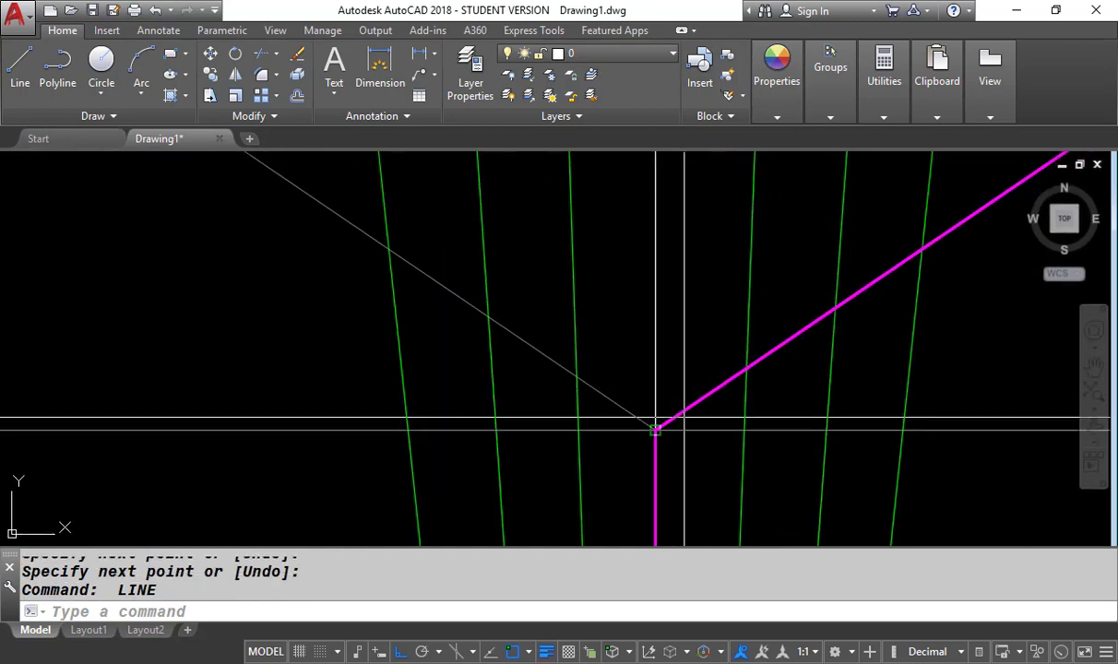
left_click(654, 429)
scroll(759, 479, "down", 4)
scroll(759, 478, "down", 8)
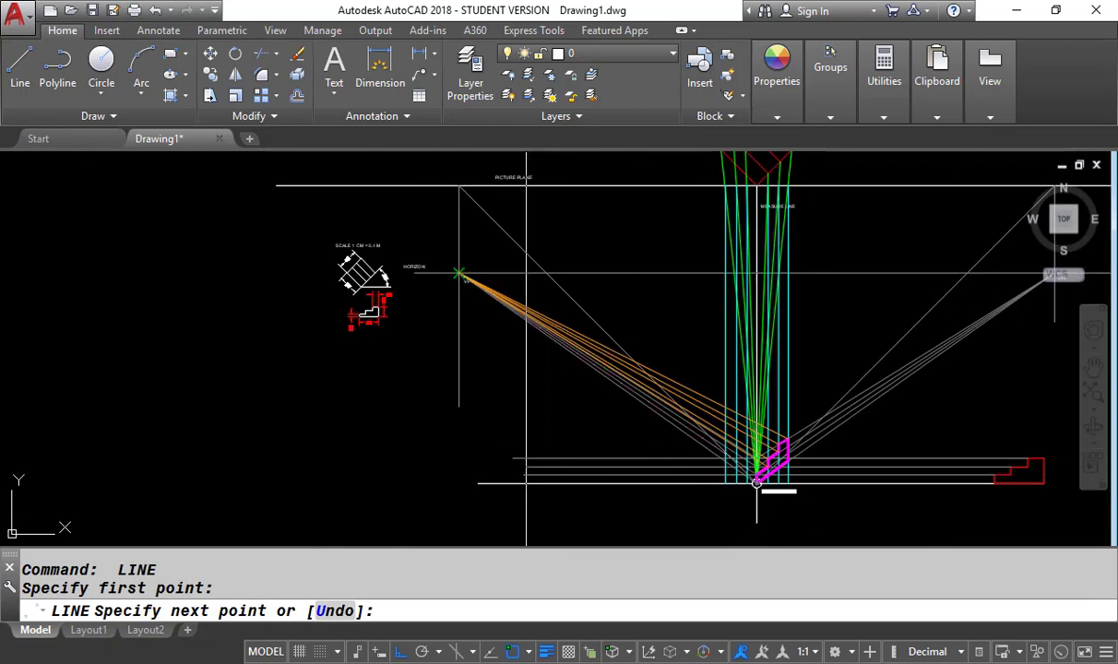
key("space")
Draw an orange line from the station point to vanishing point VP1.
scroll(761, 480, "up", 12)
key("space")
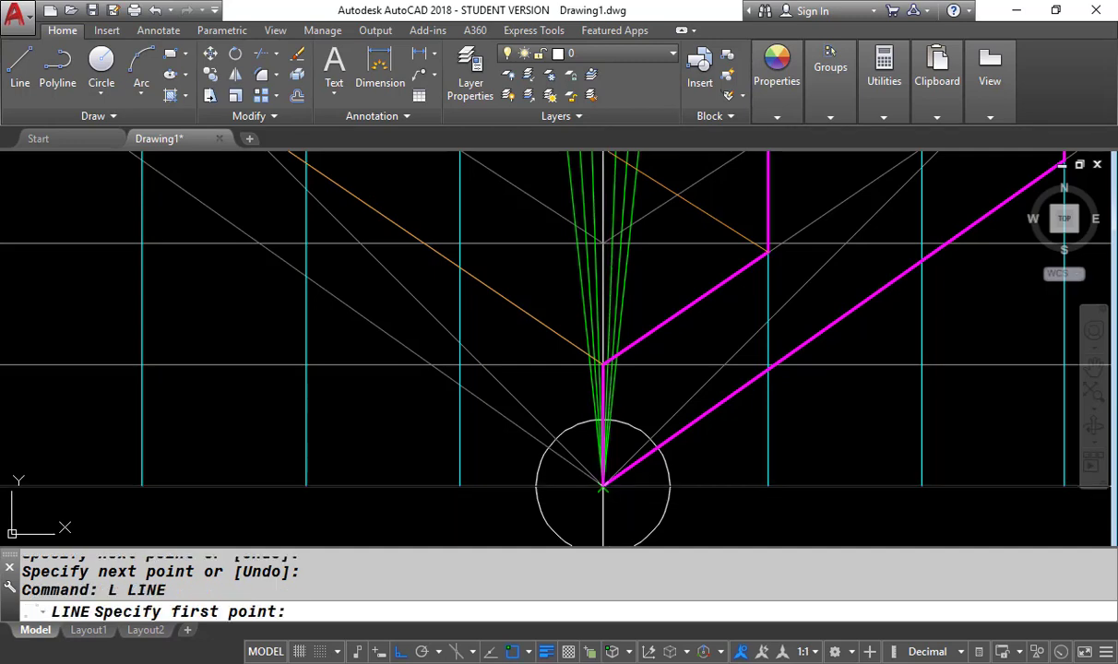
left_click(605, 485)
scroll(627, 490, "down", 10)
left_click(367, 307)
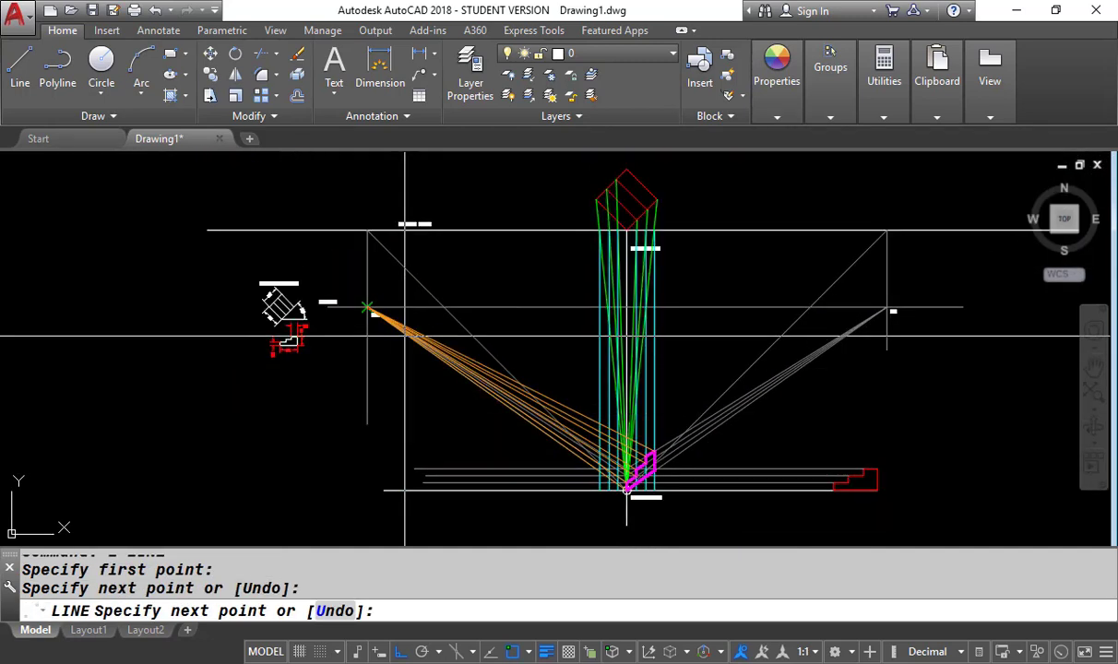
key("space")
Set the current object colour to Magenta and the lineweight to 0.30 mm.
scroll(609, 482, "up", 10)
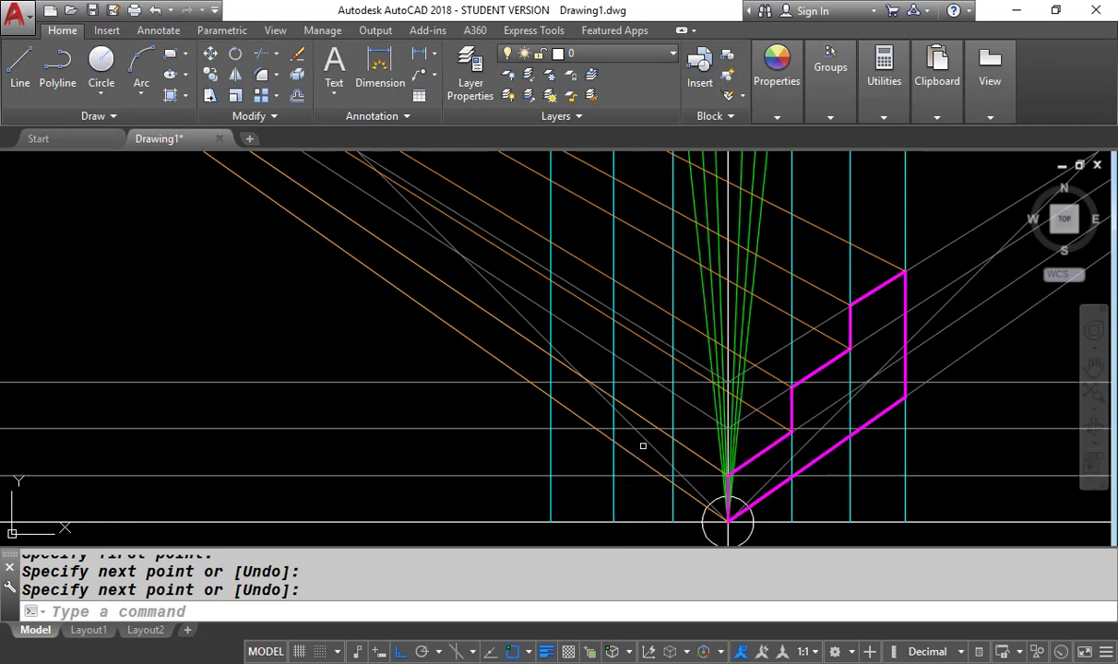
left_click(777, 114)
left_click(908, 138)
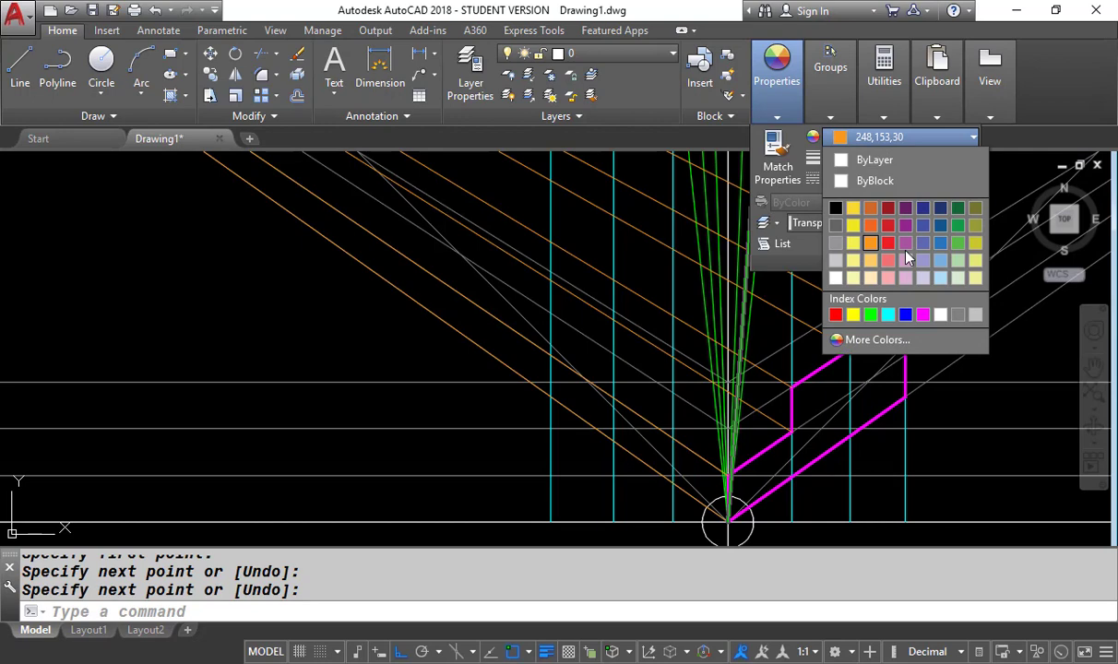
left_click(923, 315)
left_click(889, 178)
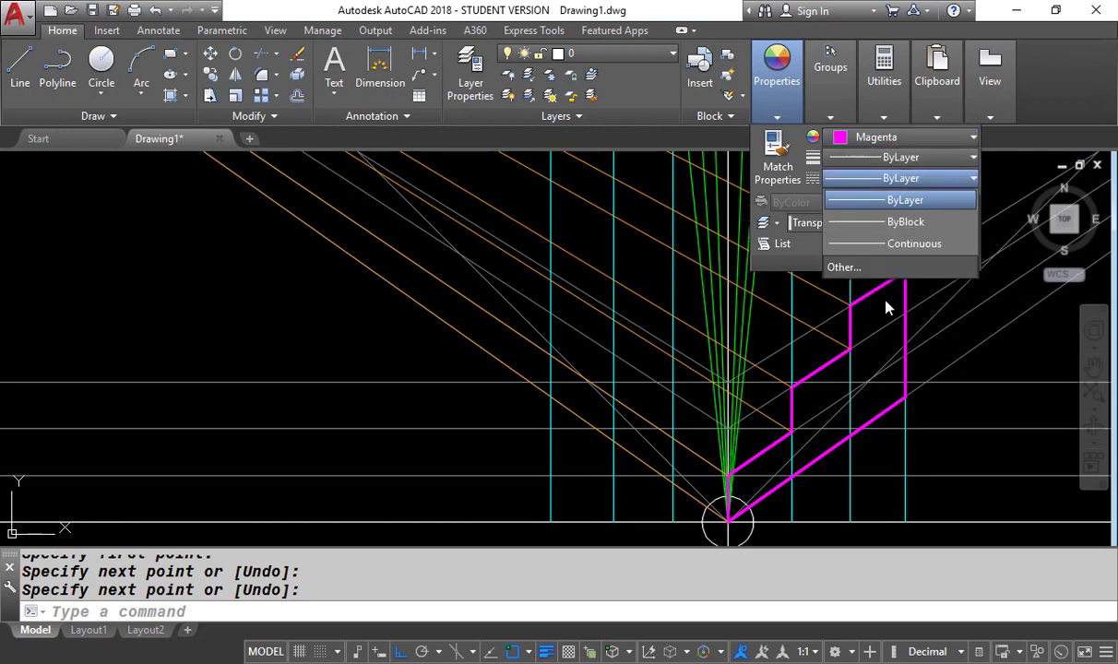
left_click(879, 224)
left_click(900, 156)
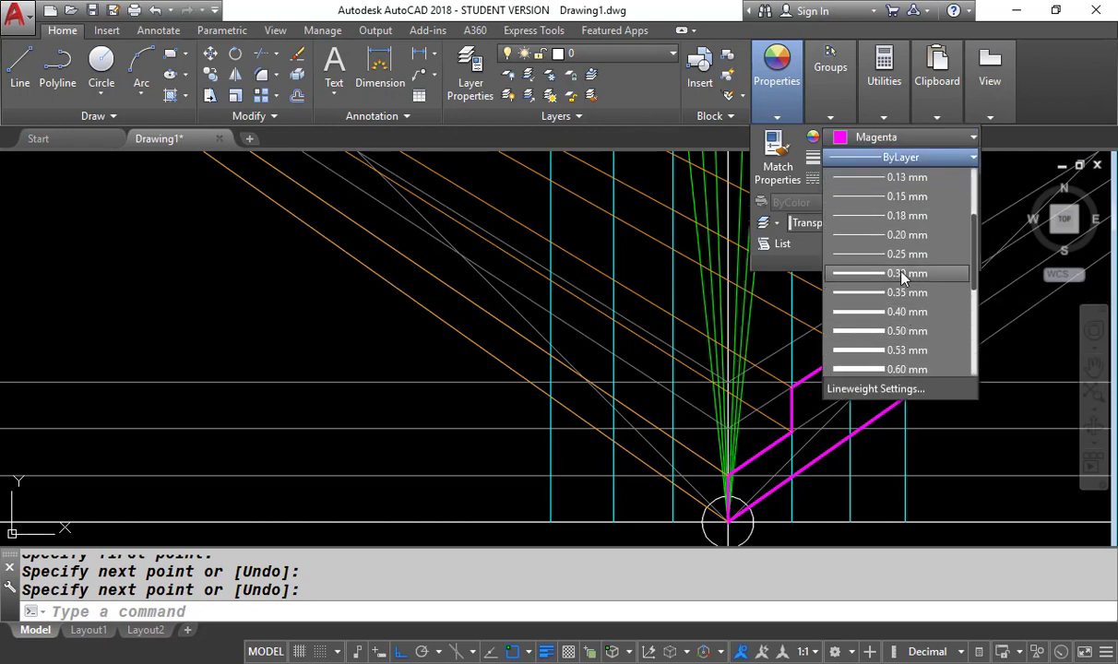
left_click(902, 274)
key("Escape")
key("Escape")
Draw a magenta base edge from the station point along the lowest orange line to the outermost left cyan vertical.
scroll(594, 457, "up", 2)
type("L")
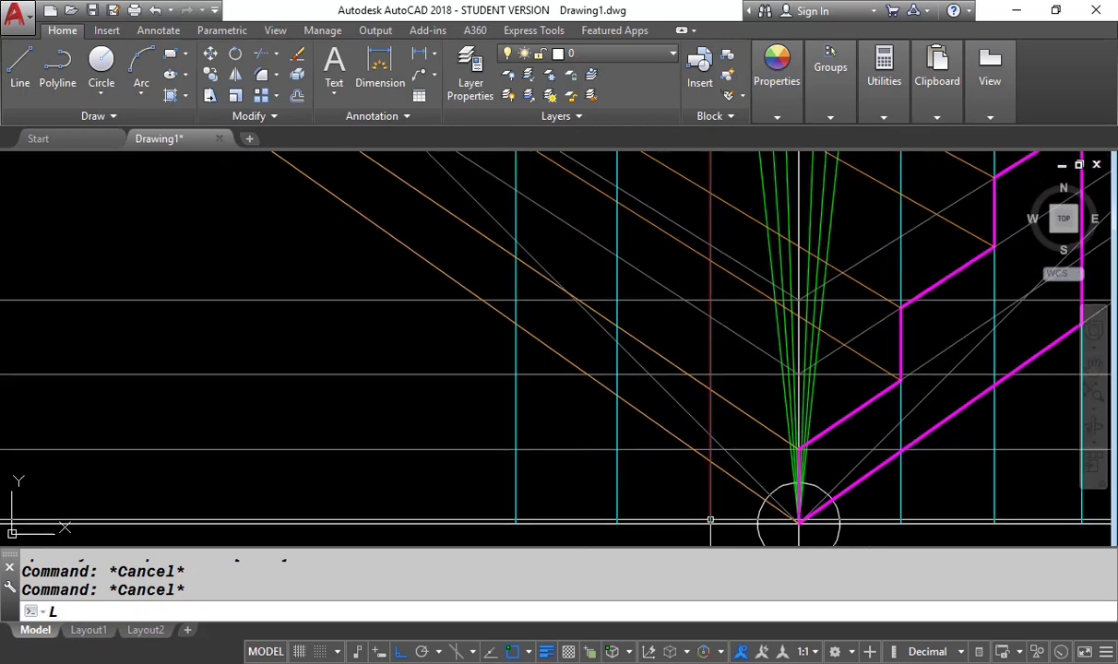
key("Return")
scroll(785, 506, "up", 2)
left_click(786, 502)
scroll(792, 509, "down", 2)
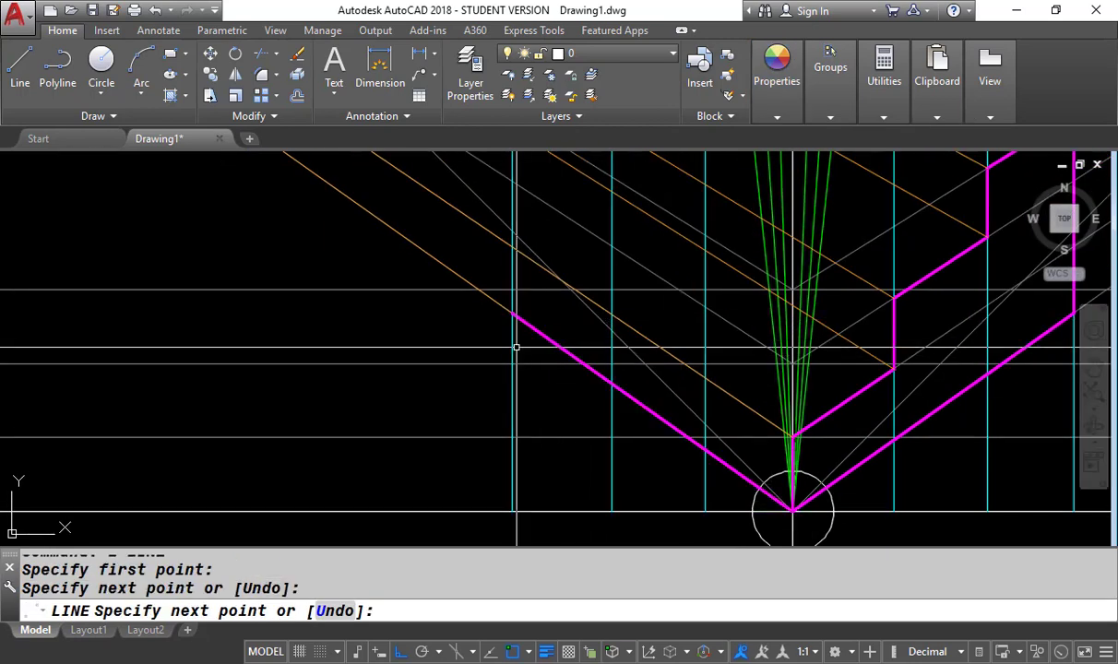
key("Return")
Select the outermost left cyan projection line and trace it up to its corner in the plan view.
left_click(511, 346)
scroll(489, 517, "down", 8)
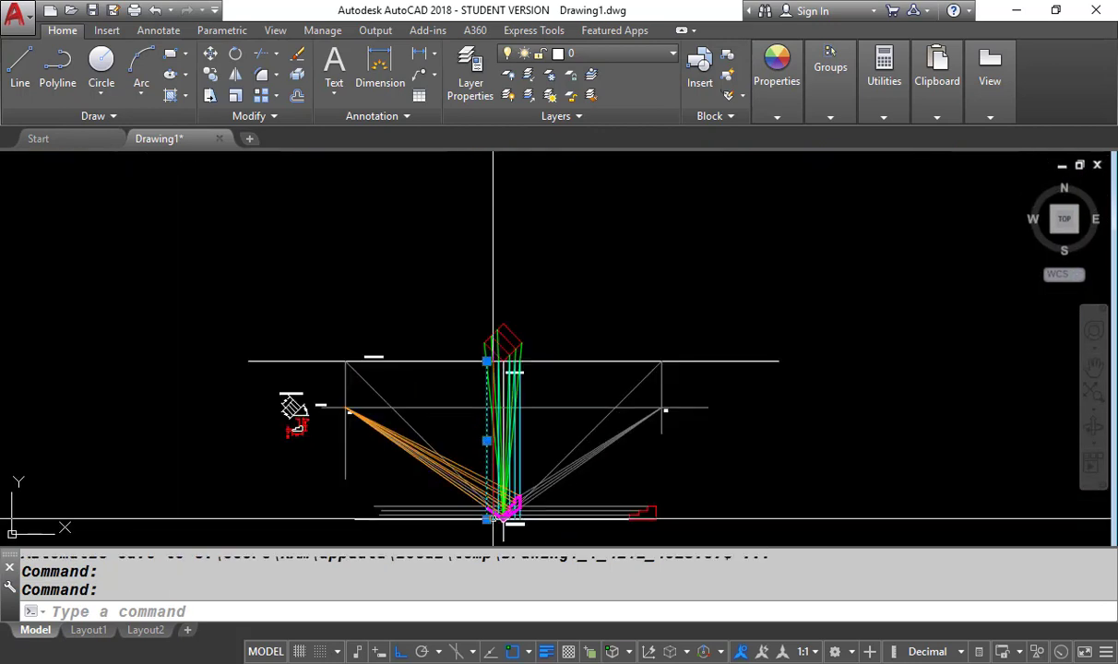
scroll(501, 367, "up", 4)
scroll(454, 267, "up", 3)
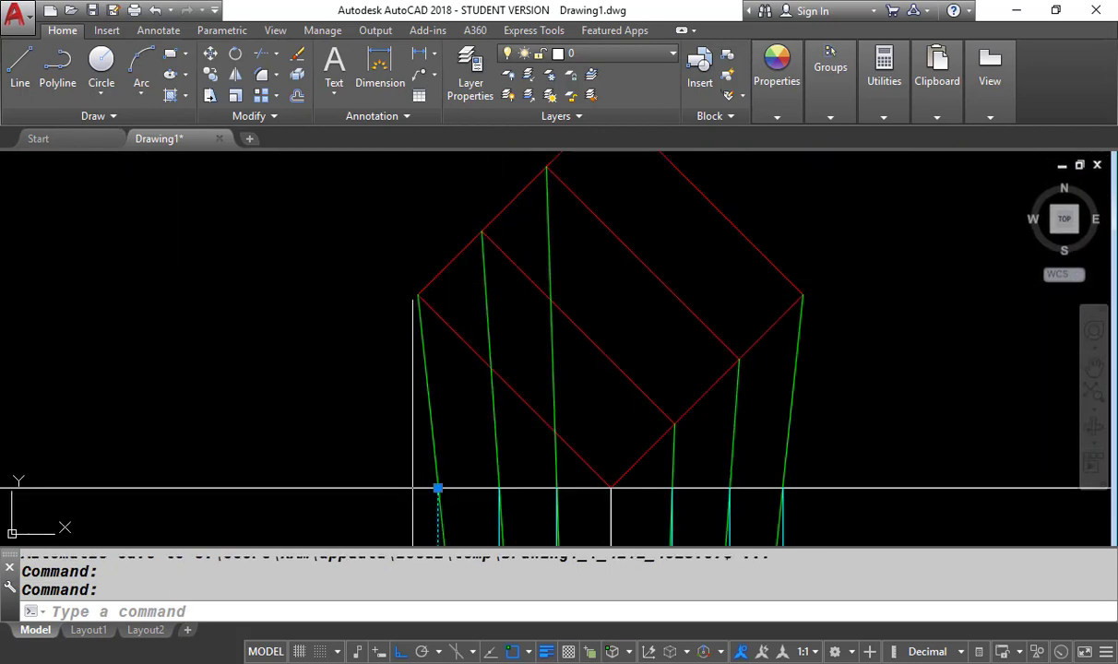
scroll(410, 277, "down", 5)
scroll(407, 461, "up", 6)
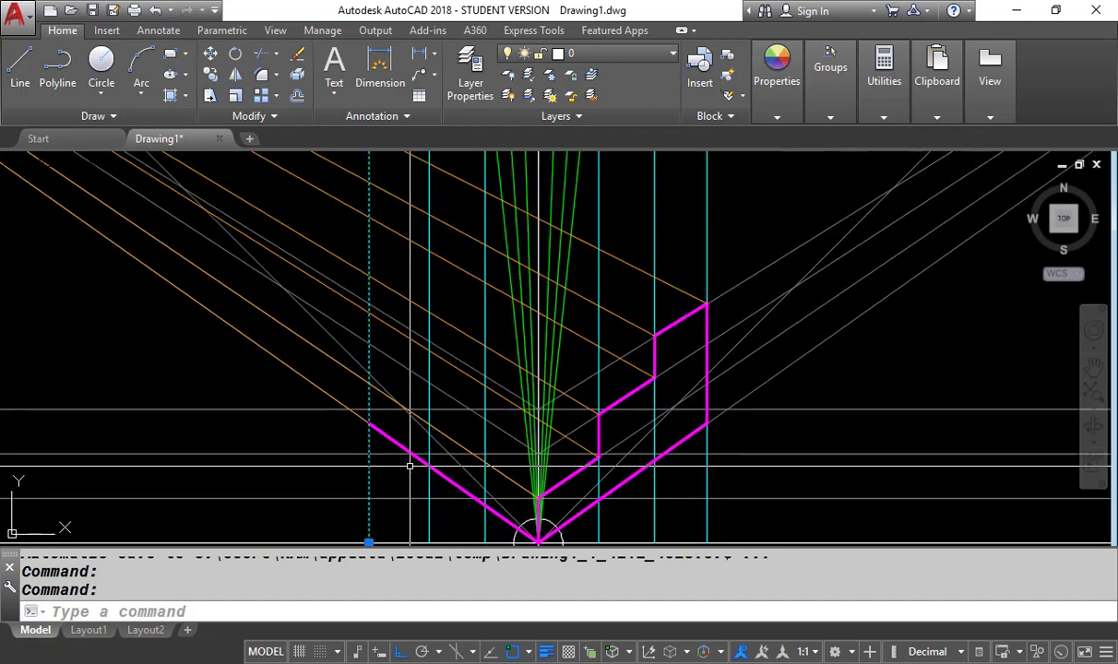
key("Escape")
scroll(345, 404, "down", 1)
type("l")
key("Return")
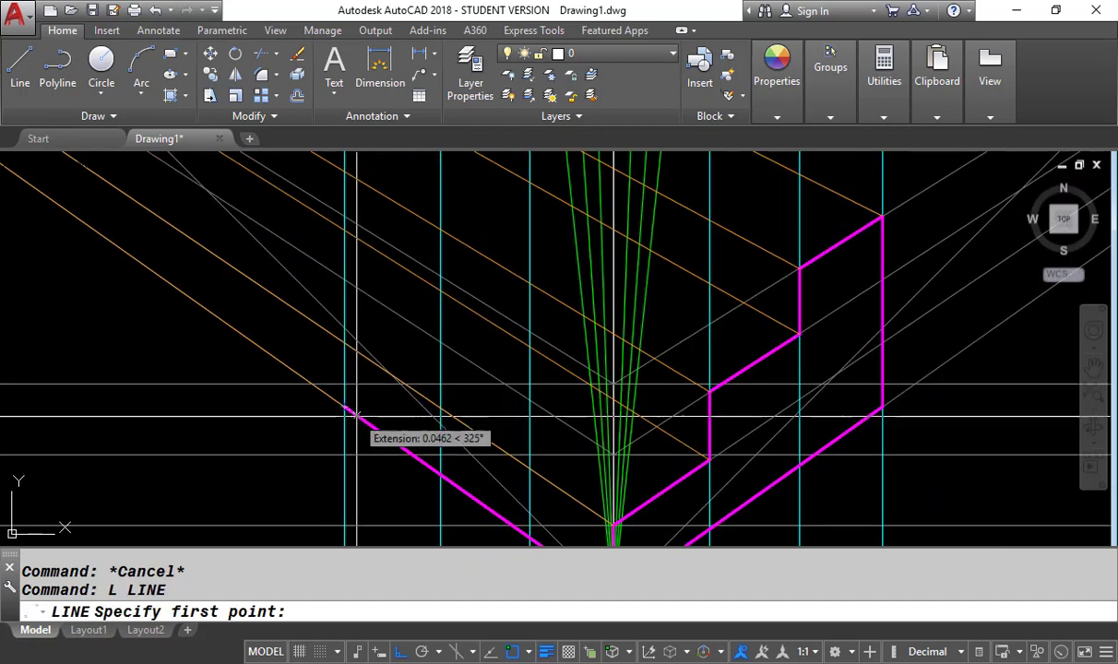
left_click(344, 406)
scroll(366, 452, "down", 5)
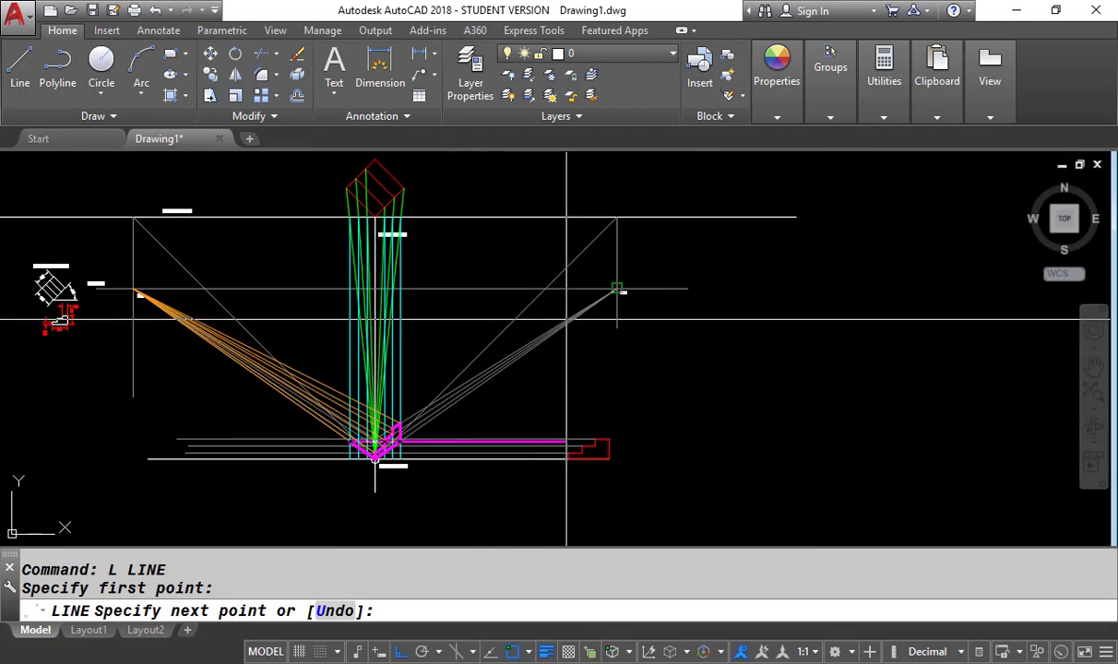
key("Return")
Draw a magenta line from the base edge's far left end up to the next orange line, continuing to vanishing point VP2.
scroll(434, 396, "up", 6)
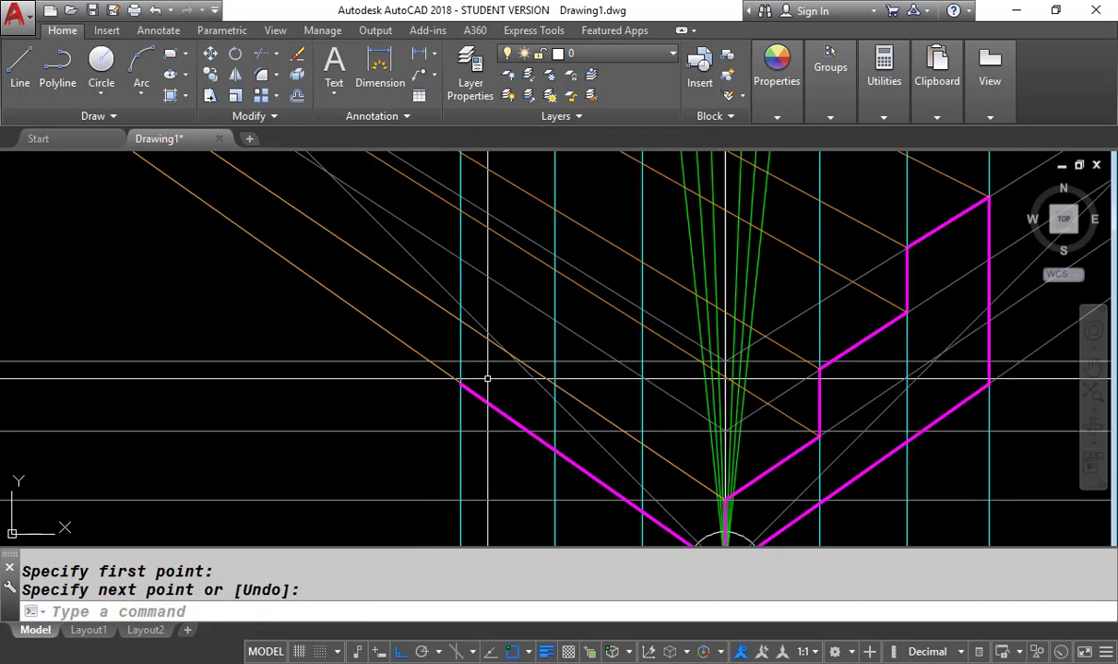
key("Return")
left_click(412, 399)
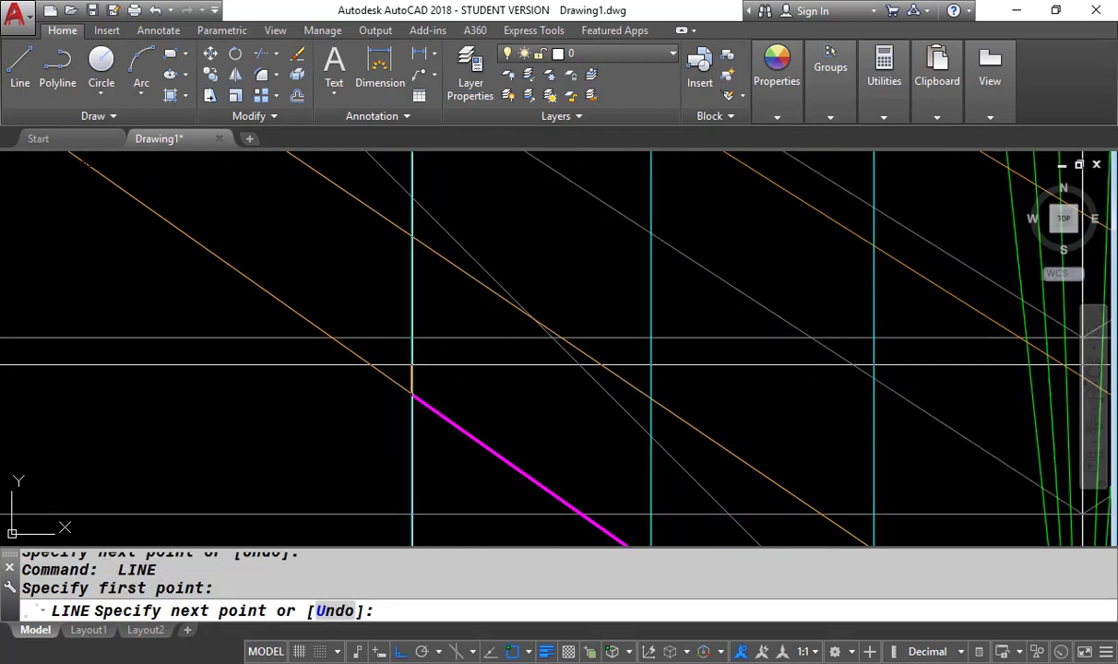
left_click(413, 238)
scroll(412, 277, "down", 7)
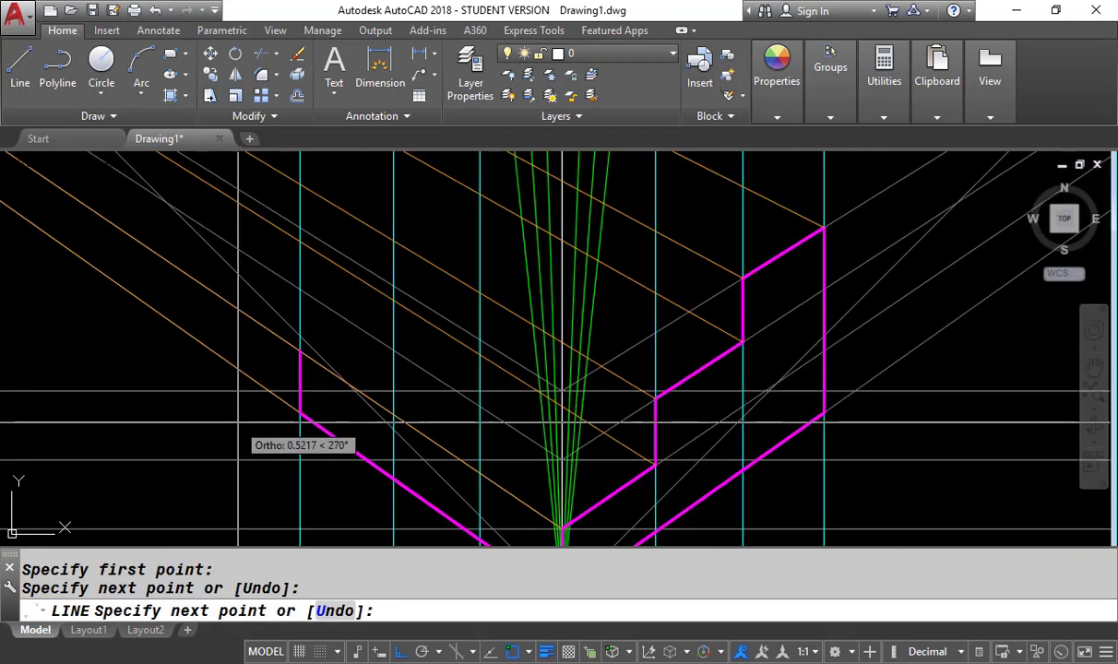
middle_click_drag(740, 220, 713, 273)
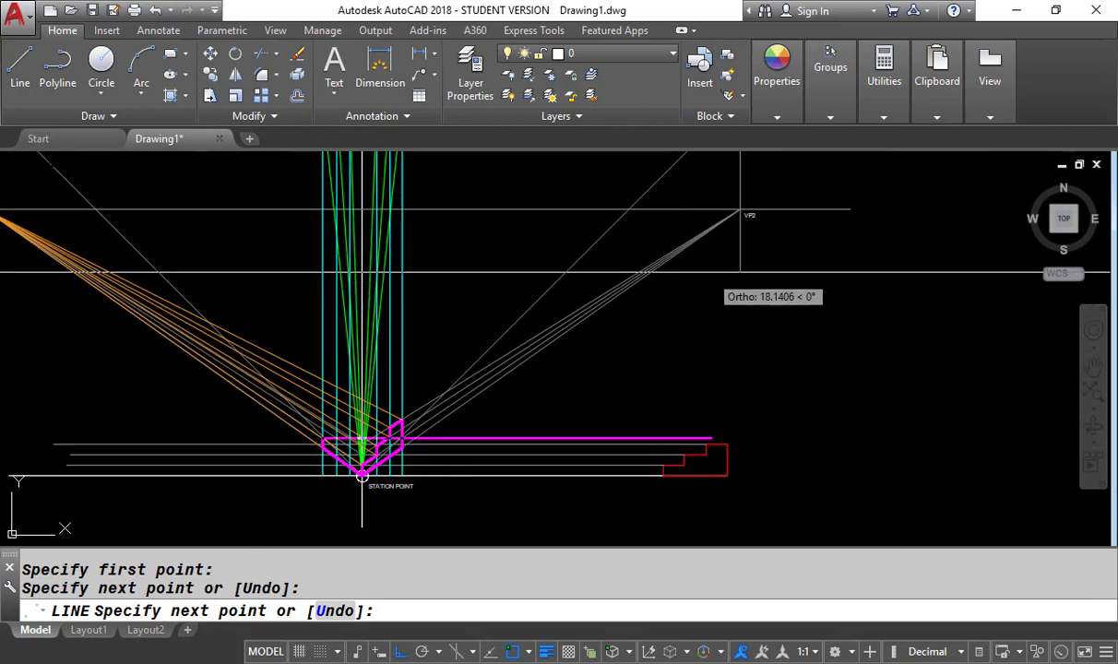
left_click(740, 211)
key("Return")
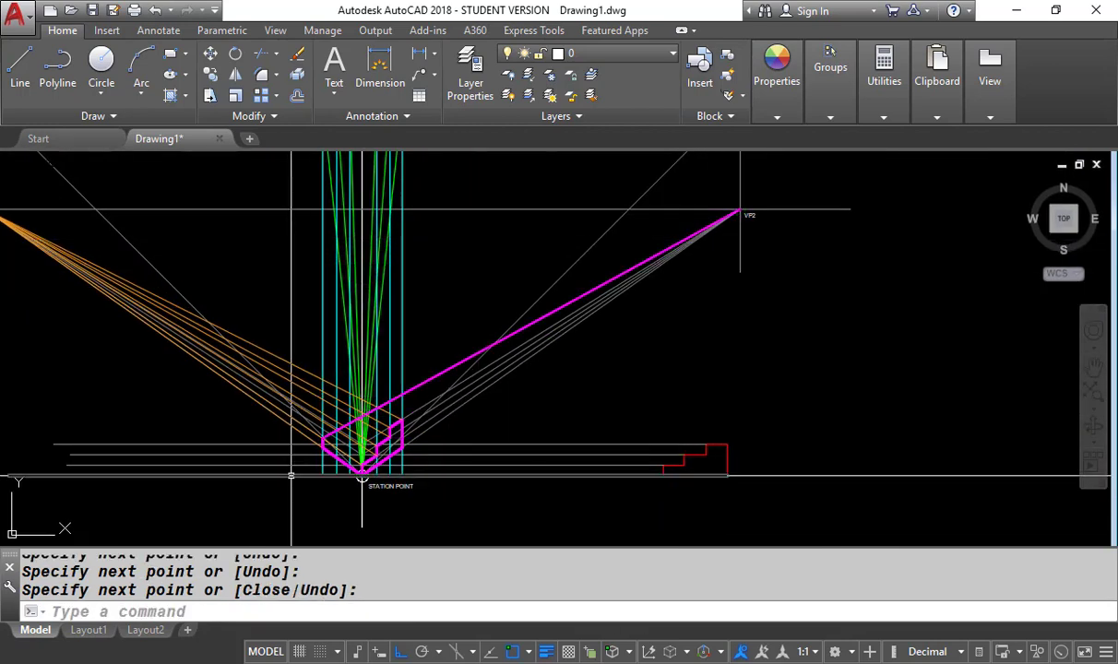
Draw a magenta line from the top of the left vertical edge to the top of the lowest riser.
scroll(341, 466, "up", 10)
key("Return")
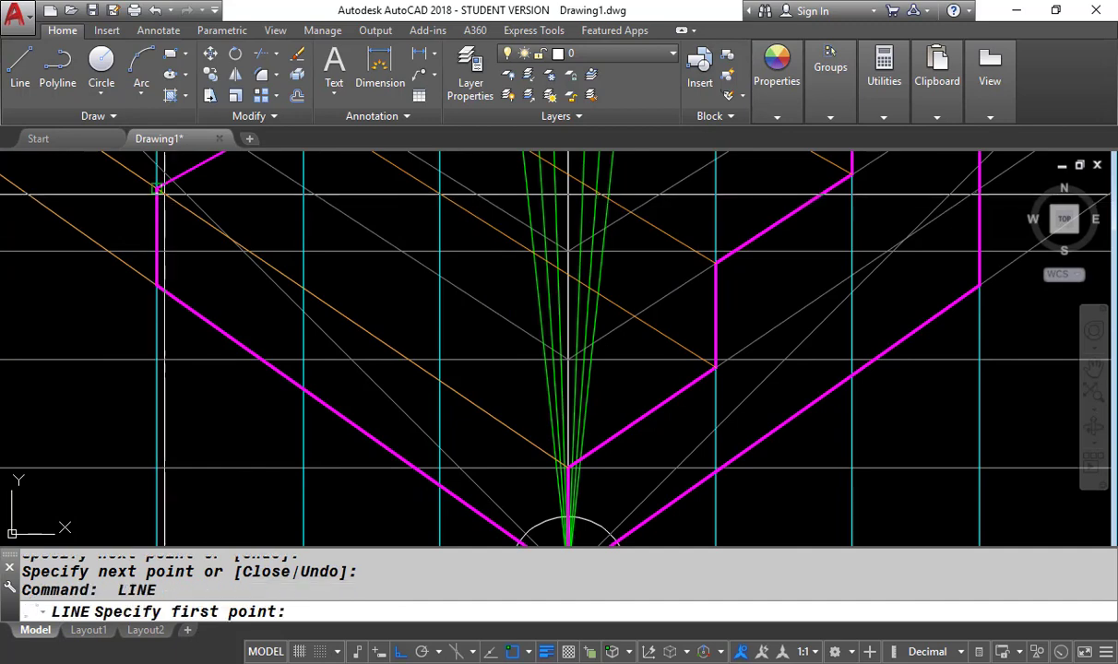
left_click(157, 187)
scroll(558, 461, "up", 4)
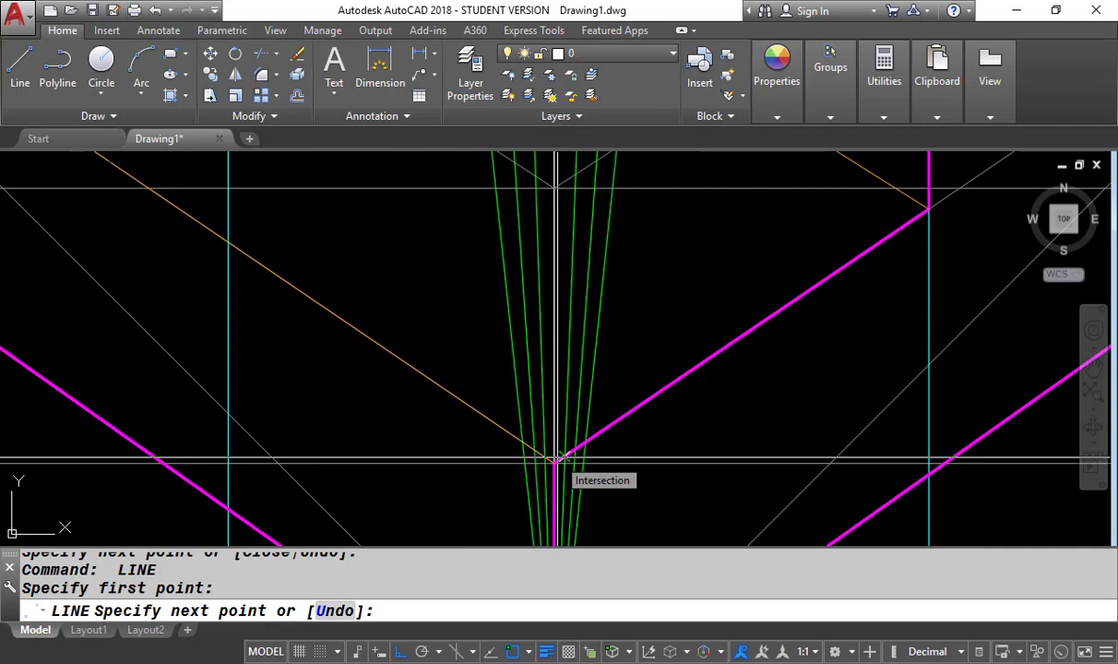
scroll(578, 460, "up", 10)
left_click(429, 483)
scroll(575, 498, "down", 8)
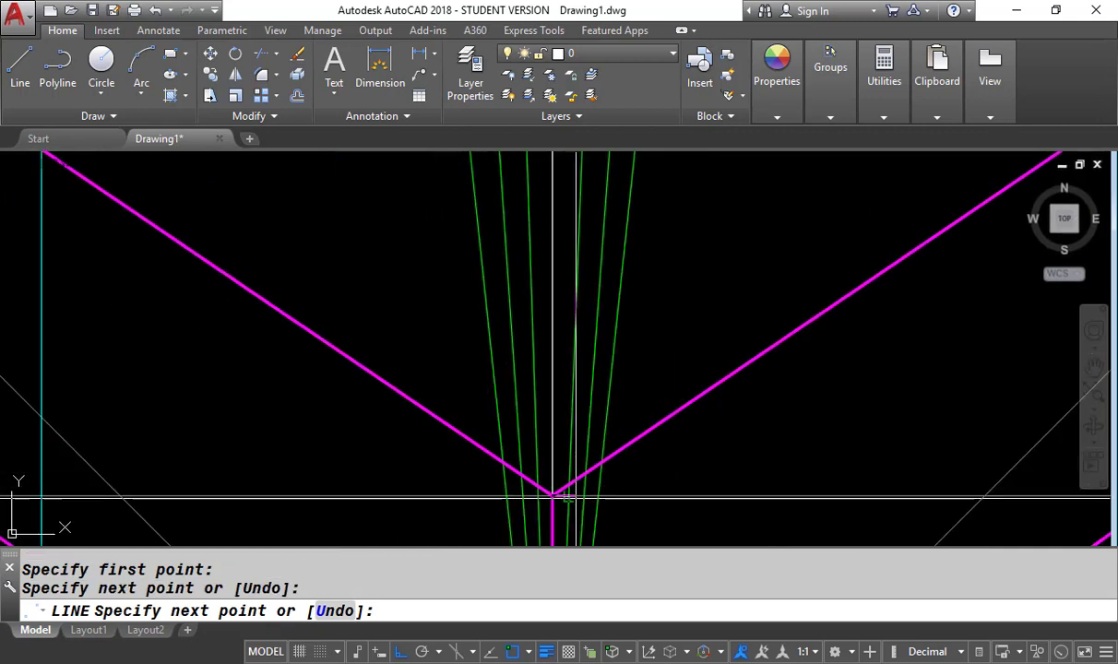
scroll(576, 497, "down", 8)
key("Return")
Draw a magenta line from where the VP2 line crosses the second cyan vertical to the foot of the middle riser.
scroll(470, 317, "up", 6)
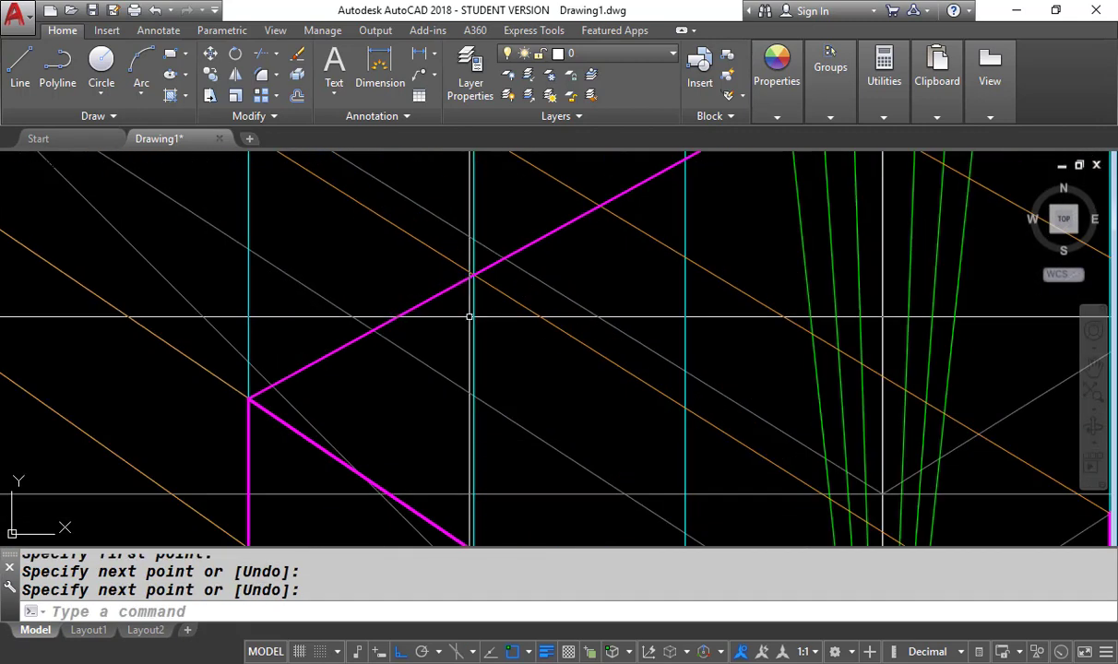
scroll(469, 317, "up", 5)
scroll(471, 275, "down", 4)
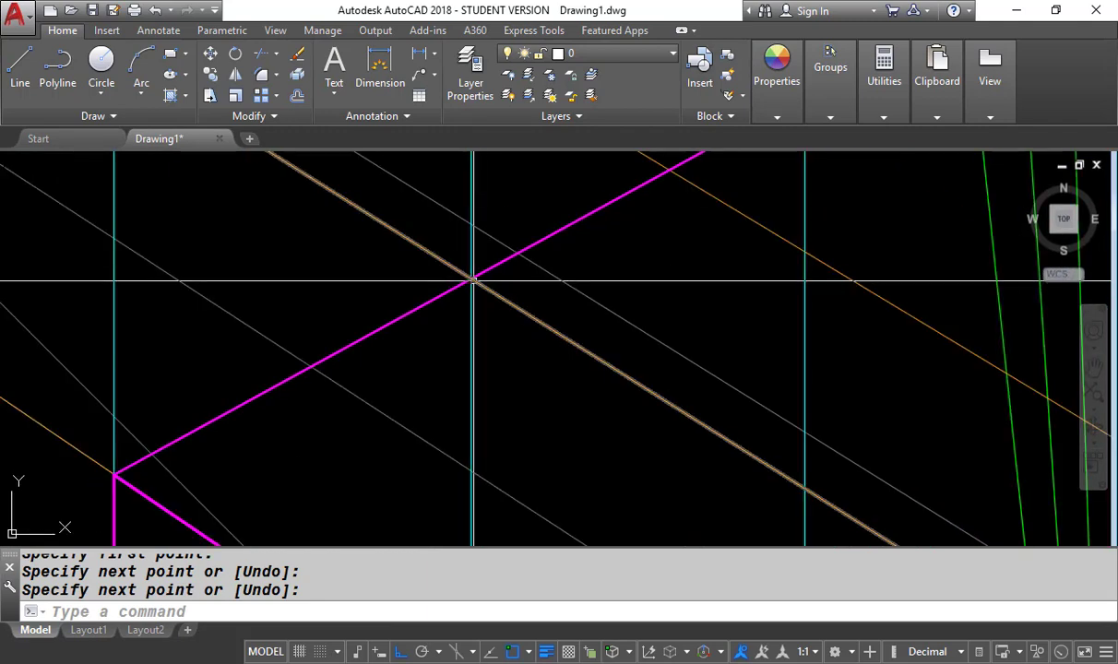
scroll(471, 286, "up", 4)
key("Return")
left_click(451, 269)
scroll(450, 270, "down", 5)
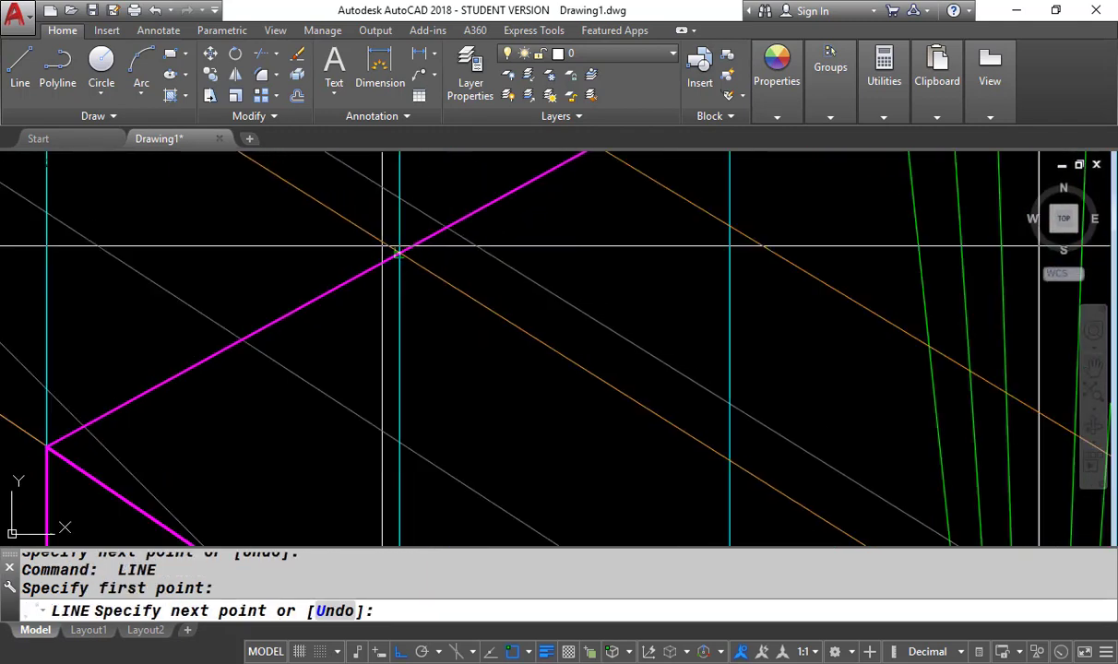
left_click(629, 397)
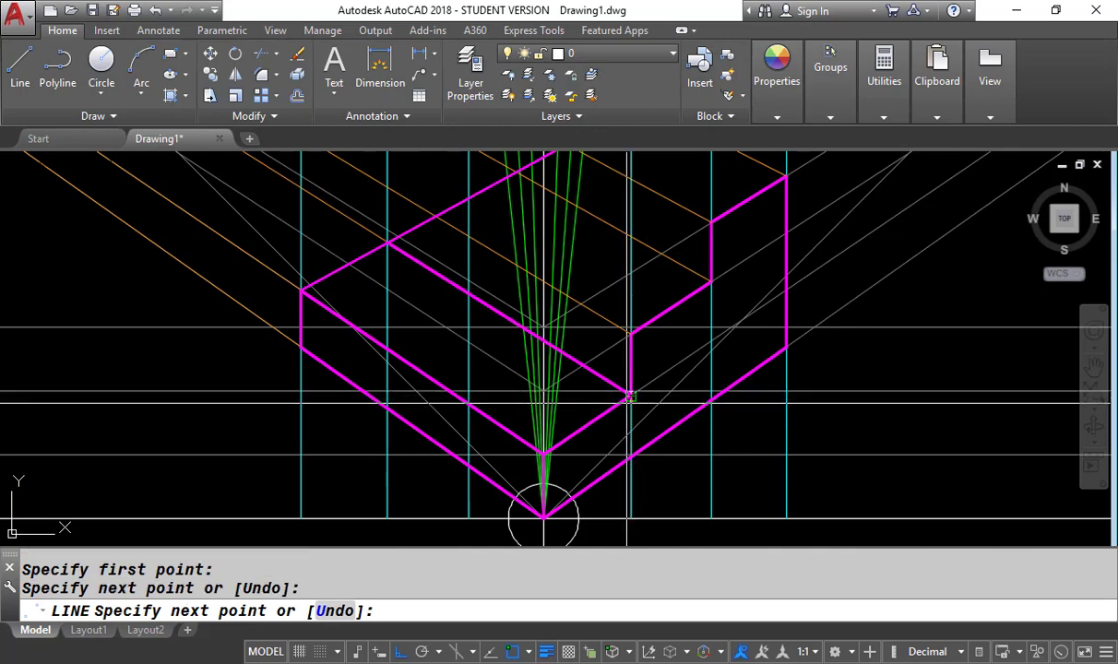
key("Return")
key("Return")
left_click(630, 332)
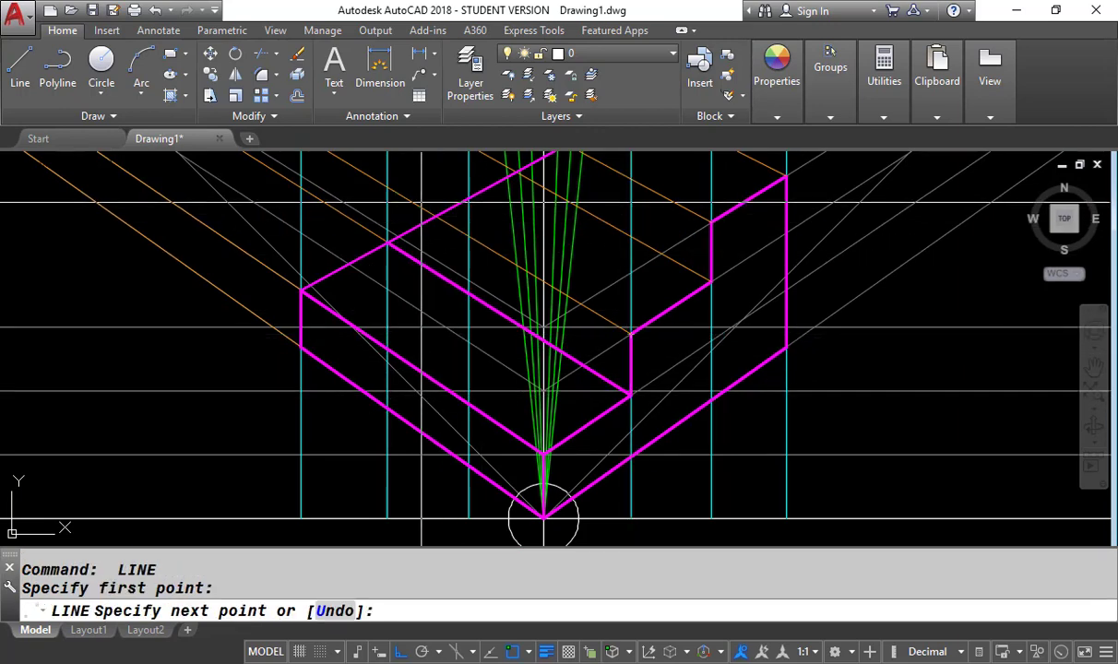
scroll(426, 445, "up", 3)
key("Return")
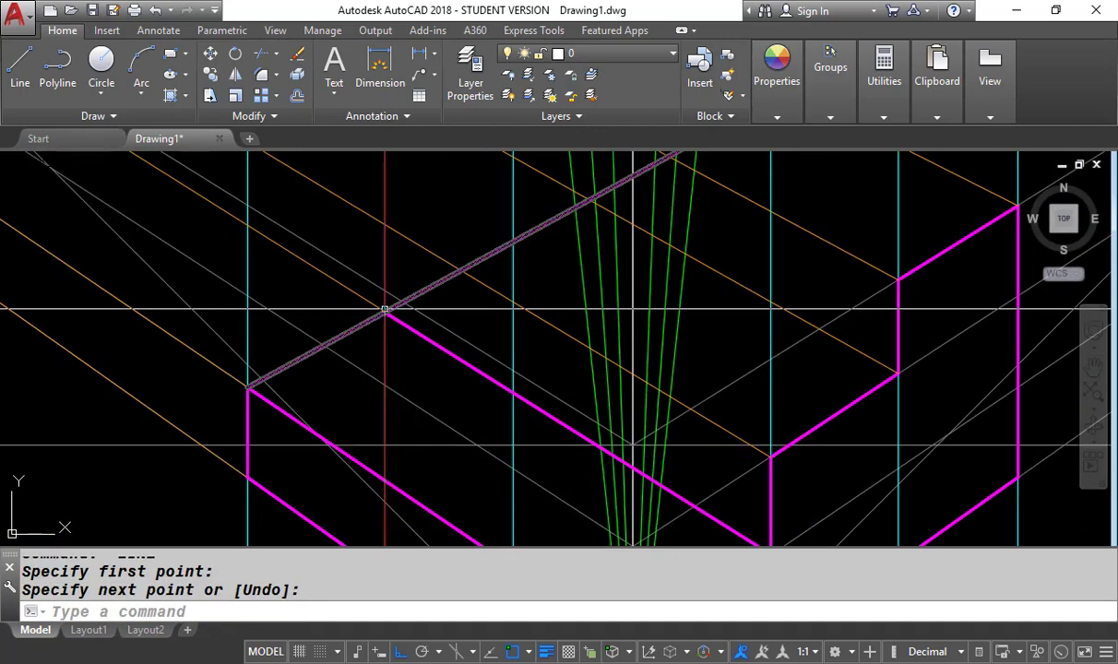
Draw a magenta line from the first tread's back left corner up to the middle riser's top orange line, continuing to VP2.
key("Return")
left_click(384, 312)
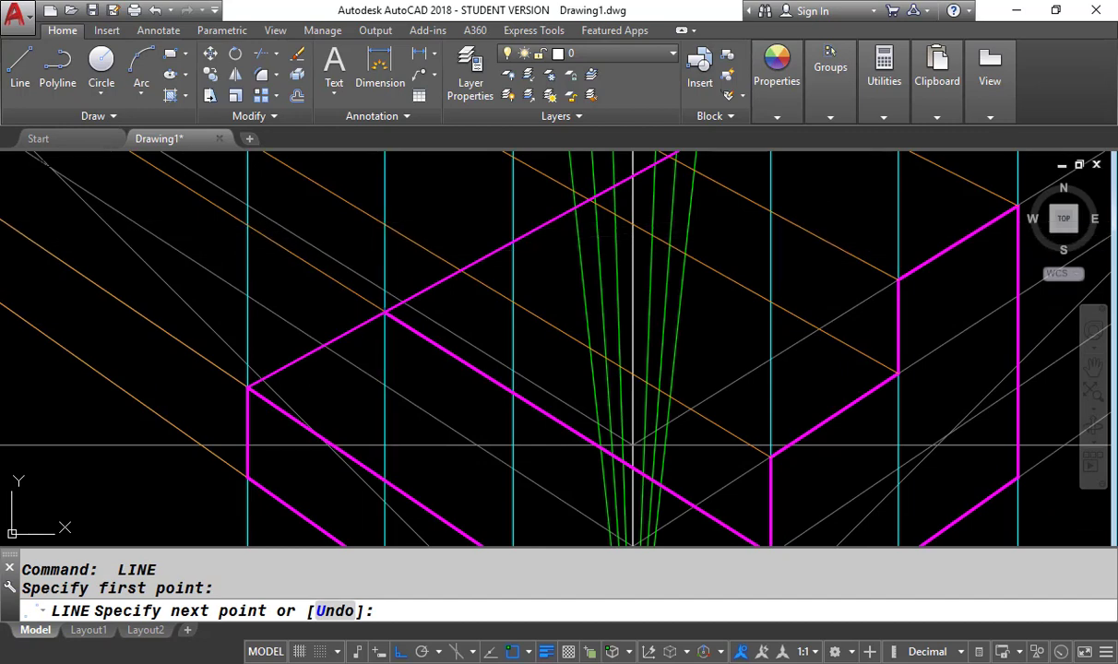
left_click(384, 225)
scroll(312, 365, "down", 10)
left_click(550, 237)
key("Return")
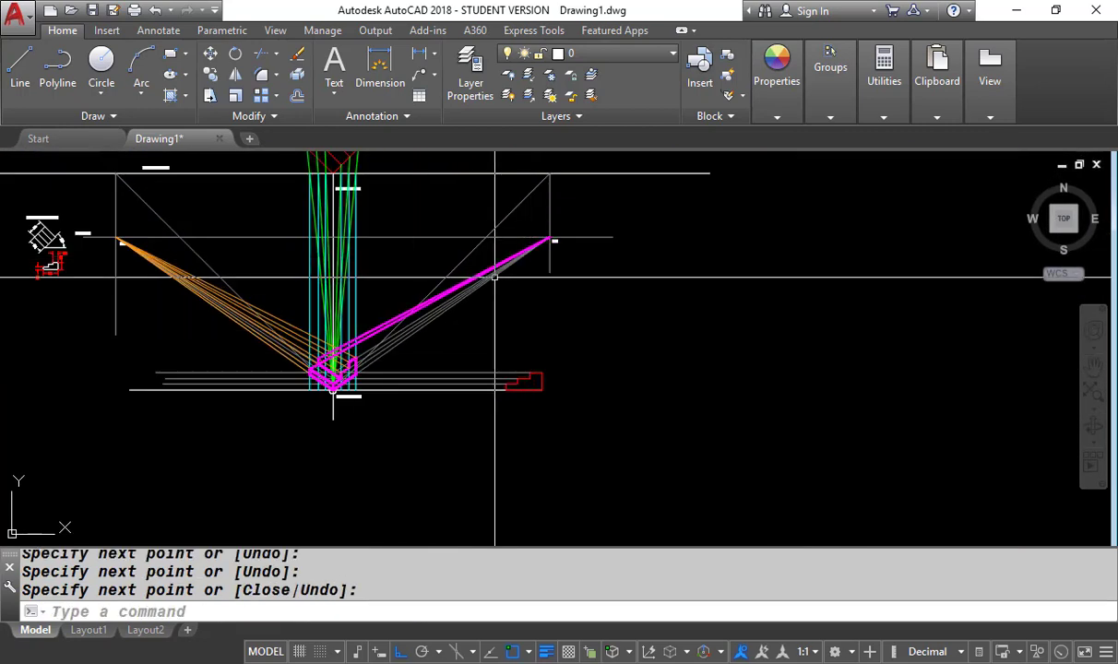
Draw a magenta line from the top of the middle riser to the top of its back left vertical edge.
scroll(325, 380, "up", 12)
key("Return")
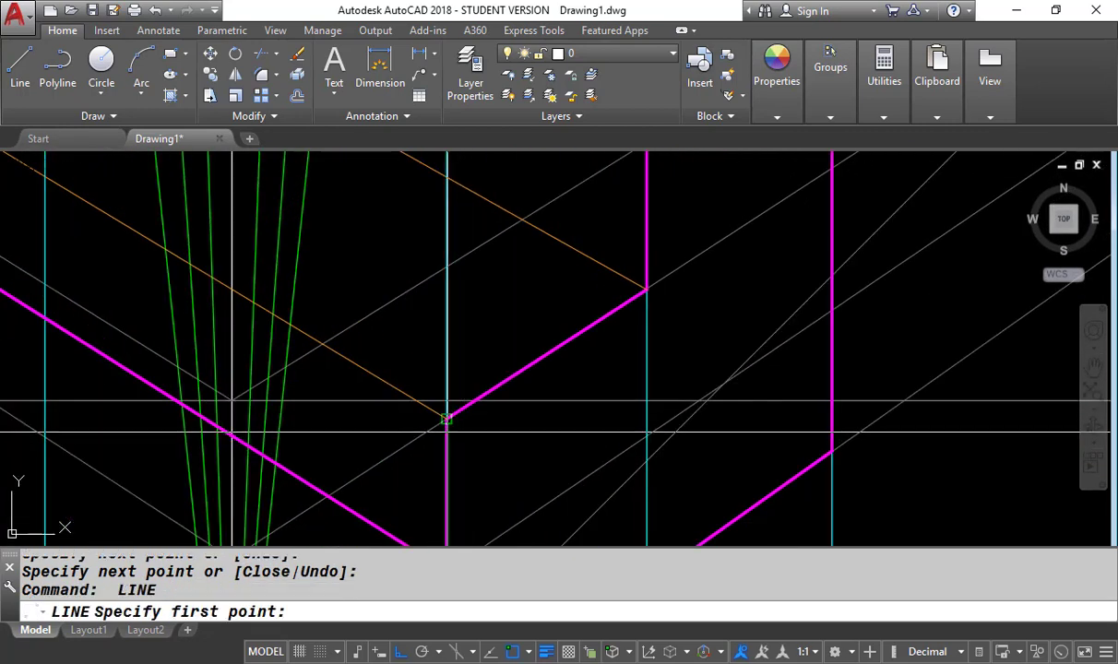
left_click(446, 420)
scroll(523, 439, "down", 4)
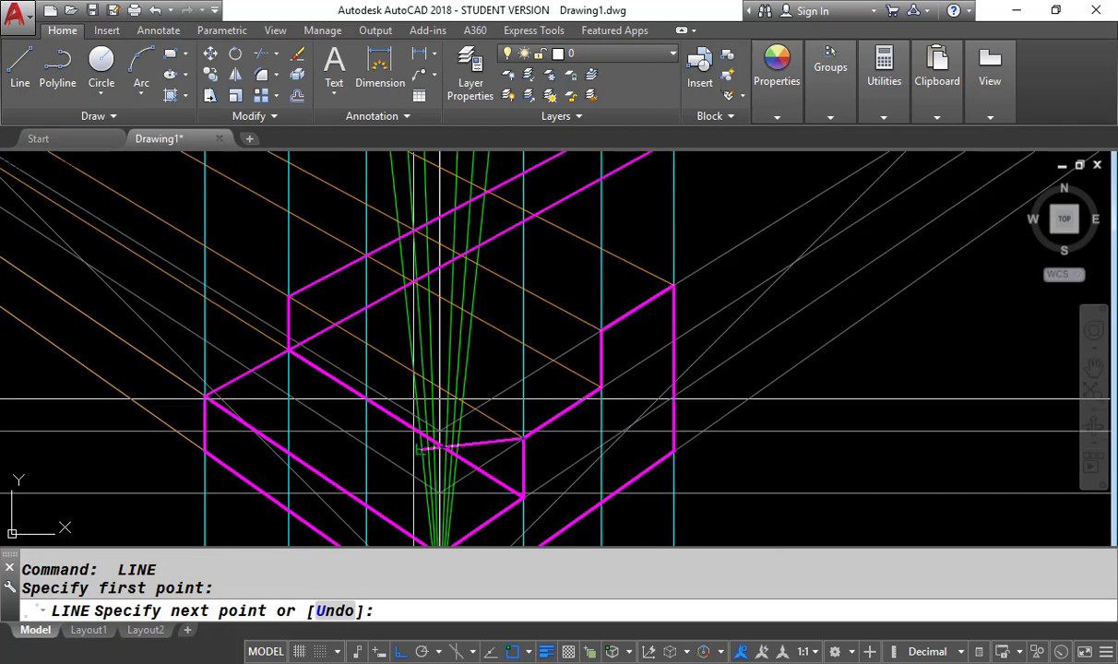
left_click(289, 297)
key("Return")
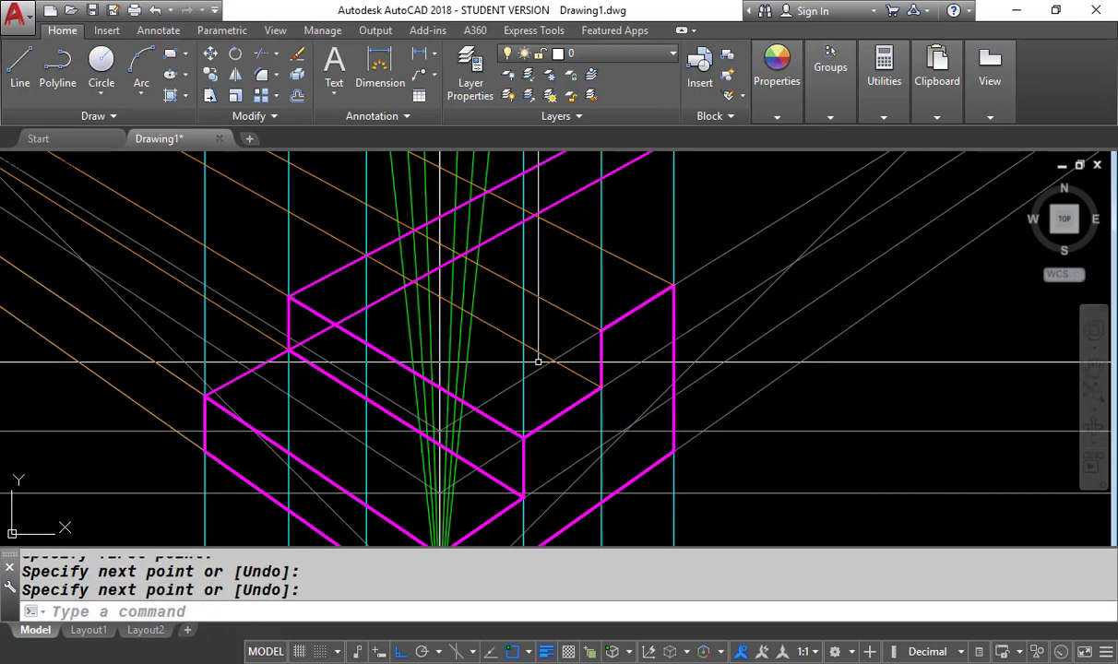
Draw magenta lines from the top riser's foot to the third cyan vertical, up to the next orange line, and back to the riser's top.
key("Return")
left_click(600, 386)
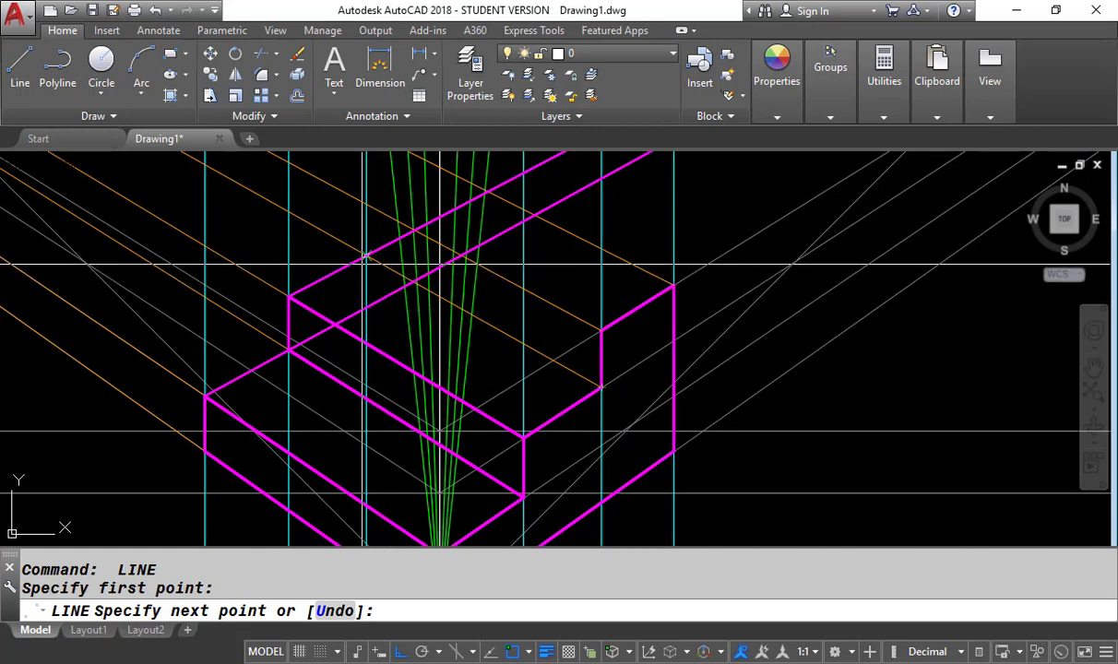
left_click(366, 205)
middle_click_drag(567, 285, 566, 345)
Draw a magenta line from the top riser's upper left corner to vanishing point VP2.
key("Return")
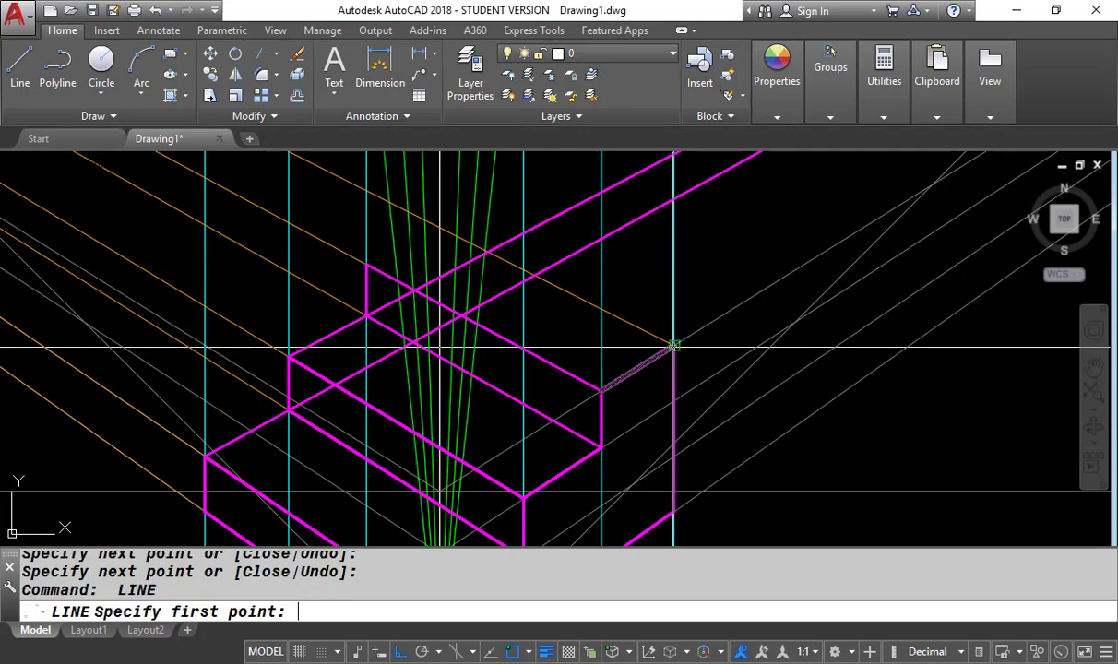
middle_click_drag(470, 294, 464, 363)
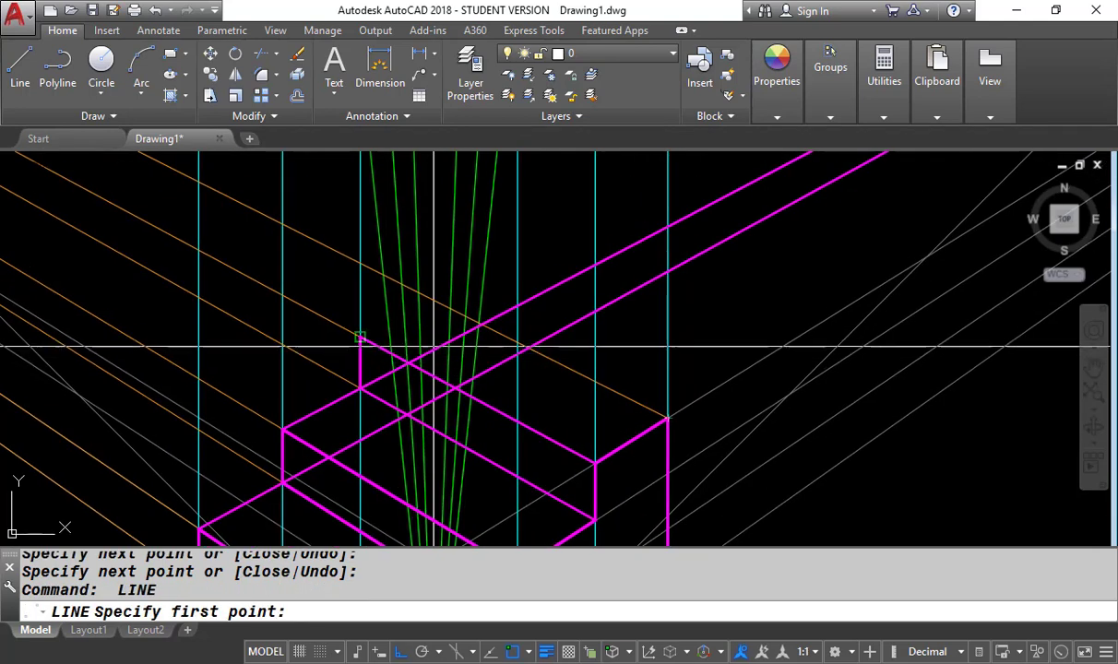
left_click(361, 338)
scroll(361, 338, "down", 10)
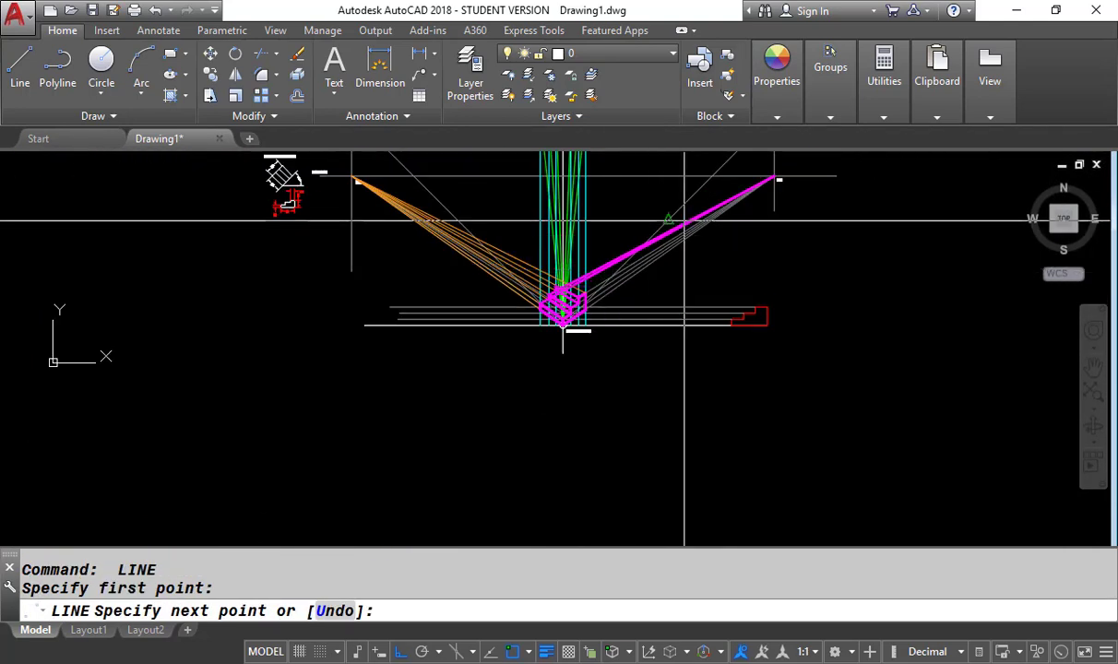
key("Return")
Draw a magenta line from where the uppermost VP2 line meets the top orange line to the top of the far right vertical edge.
scroll(563, 330, "up", 10)
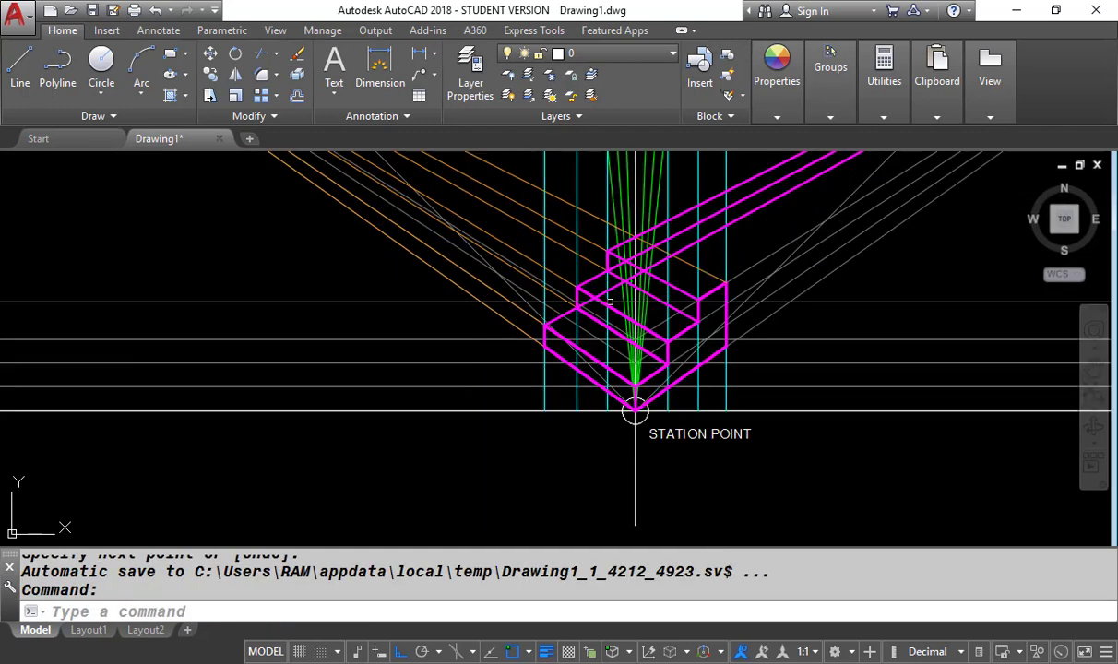
scroll(616, 268, "up", 2)
key("Return")
left_click(544, 222)
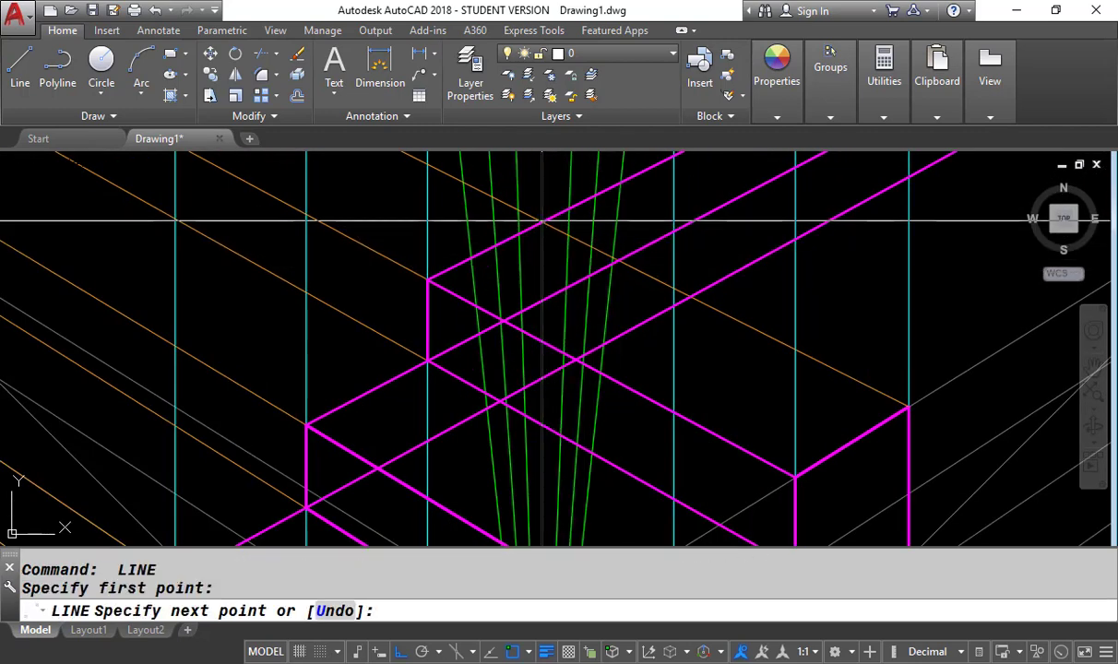
scroll(564, 358, "down", 4)
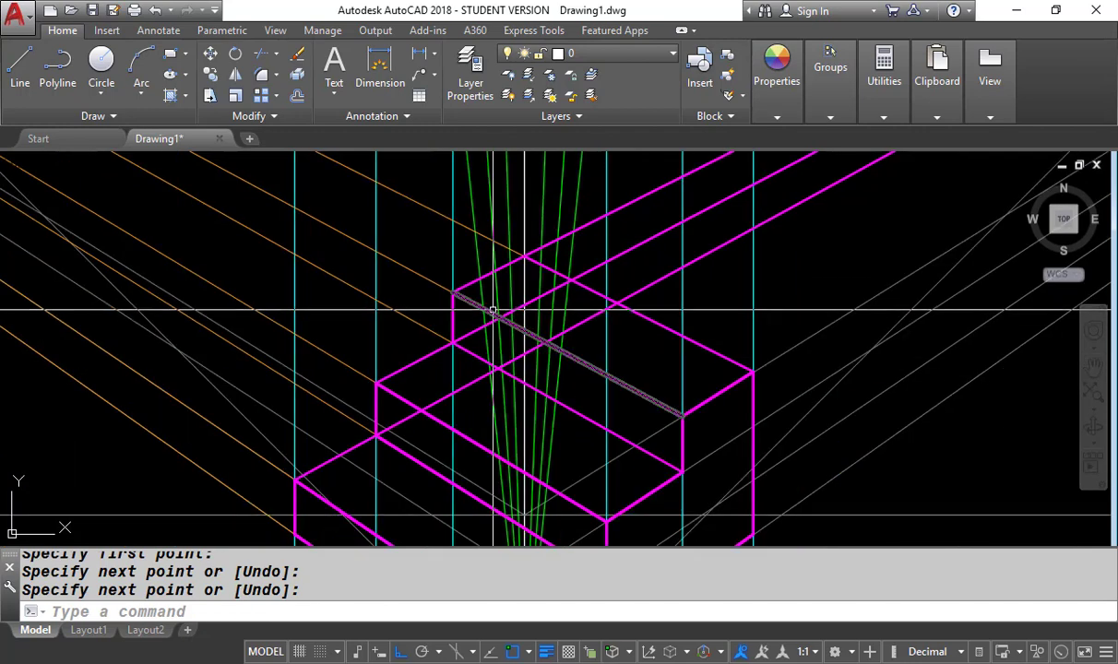
Match the three magenta lines running to VP2 to the properties of a thin grey construction line.
scroll(569, 406, "up", 2)
scroll(642, 405, "down", 2)
left_click(642, 405)
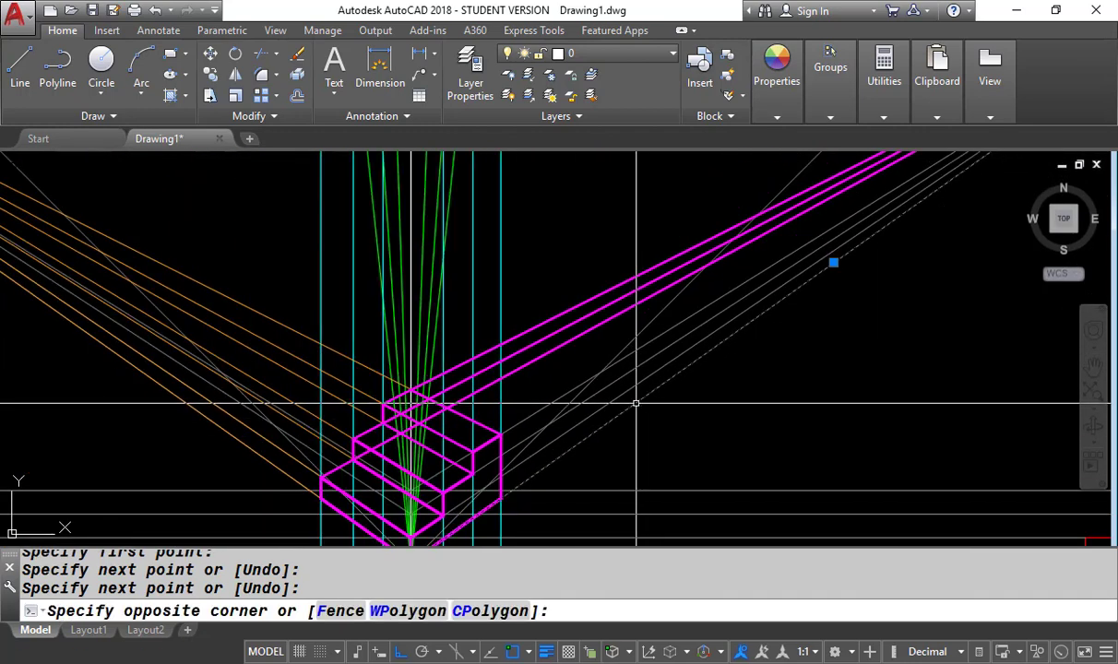
left_click(636, 403)
type("MA")
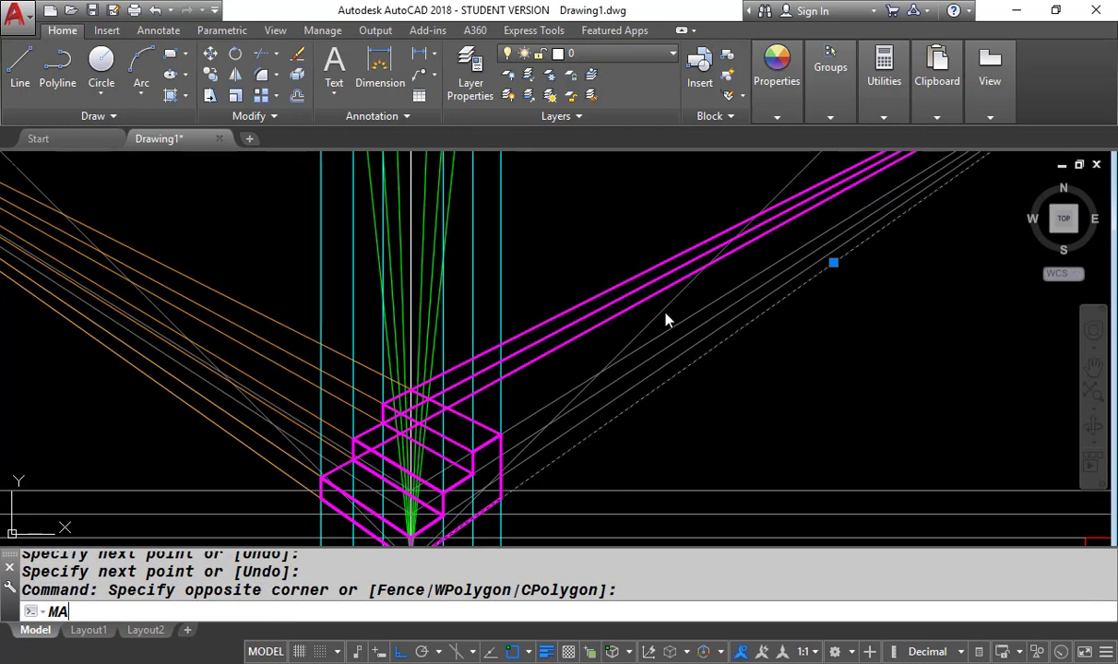
key("Return")
left_click(666, 229)
left_click(617, 273)
scroll(618, 273, "down", 2)
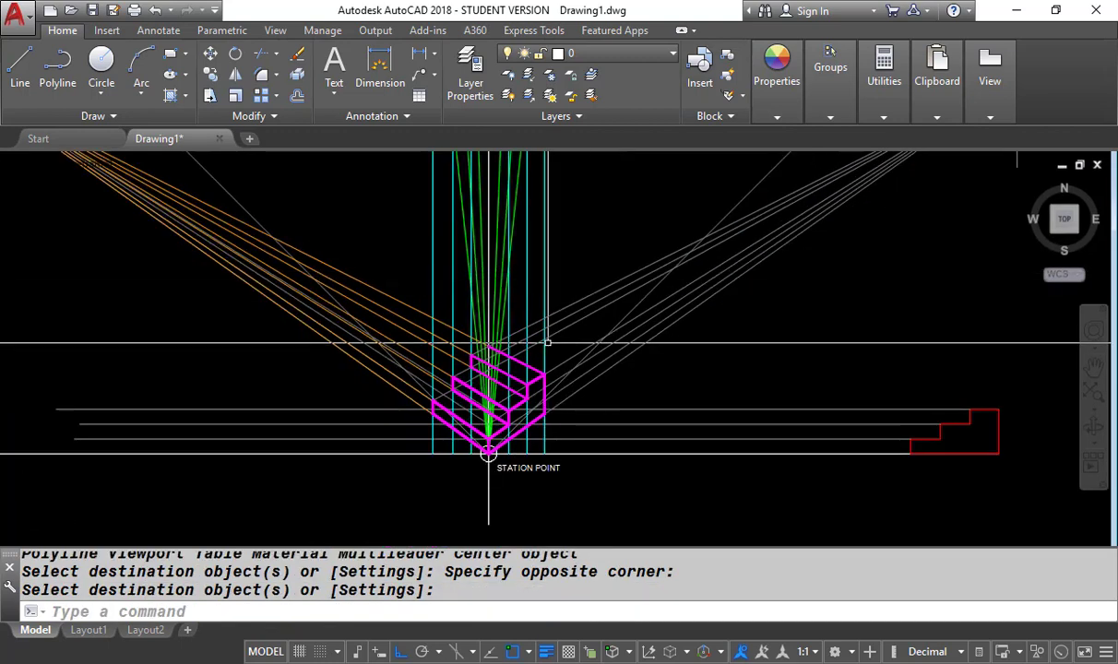
Draw the lowest tread's left edge in magenta, from the front riser's upper left corner to the middle riser's left foot.
scroll(548, 342, "up", 4)
middle_click_drag(387, 406, 430, 339)
key("Return")
type("LINE Specify first point:")
key("Return")
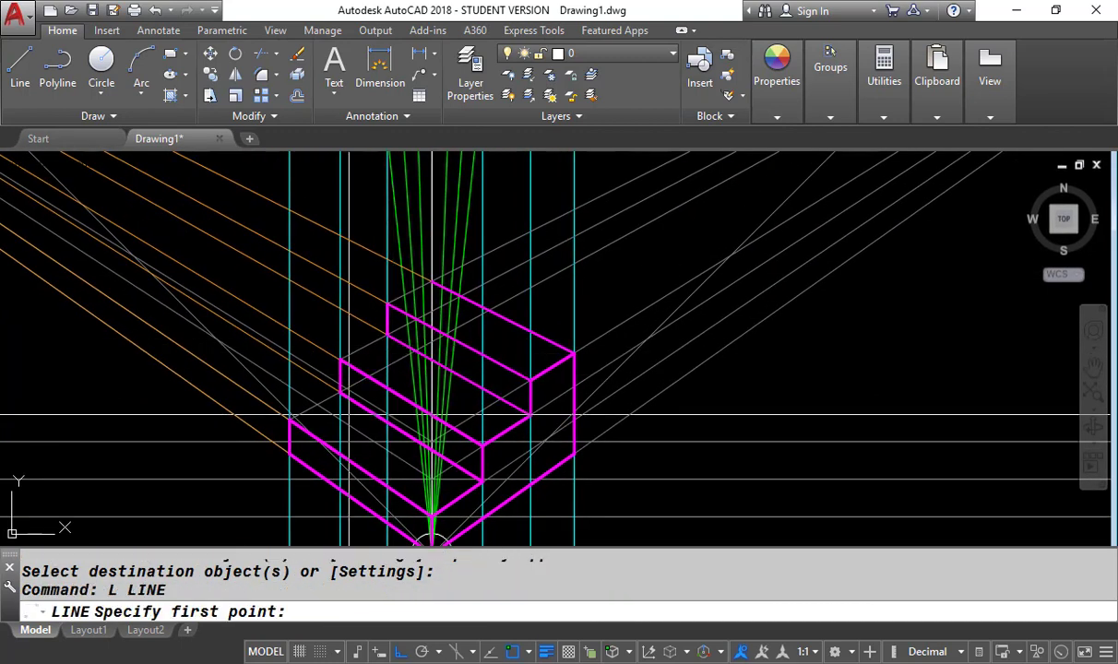
scroll(314, 422, "up", 4)
left_click(251, 421)
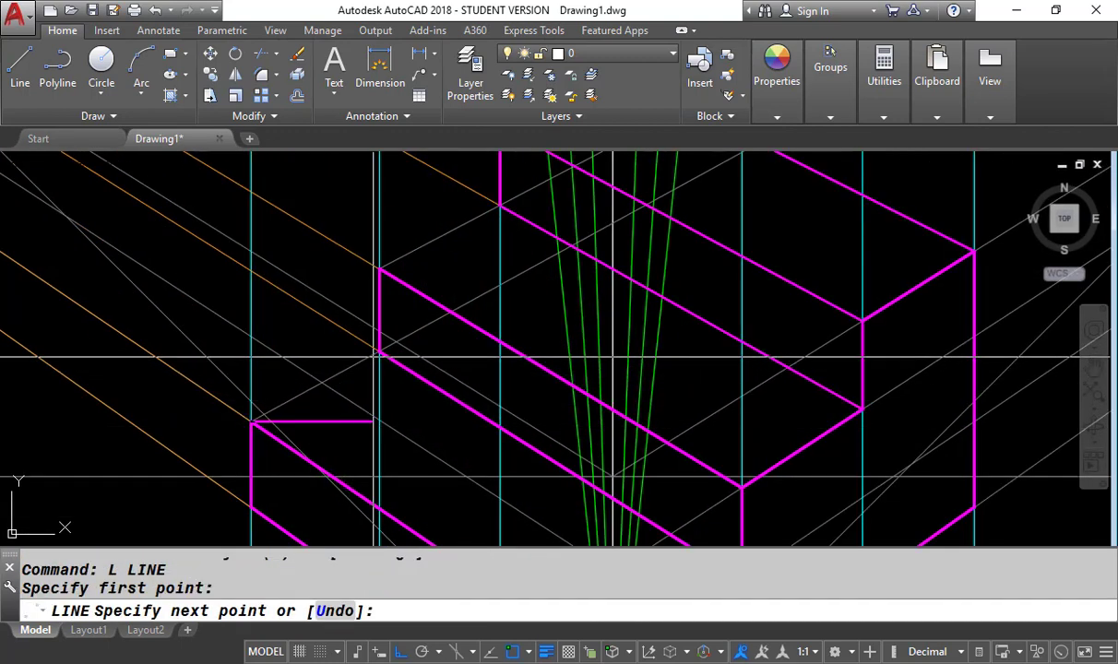
left_click(376, 350)
key("Return")
Draw the second tread's left edge in magenta, from the middle riser's upper left corner to the top riser's left foot.
key("Return")
middle_click_drag(405, 283, 342, 392)
left_click(317, 378)
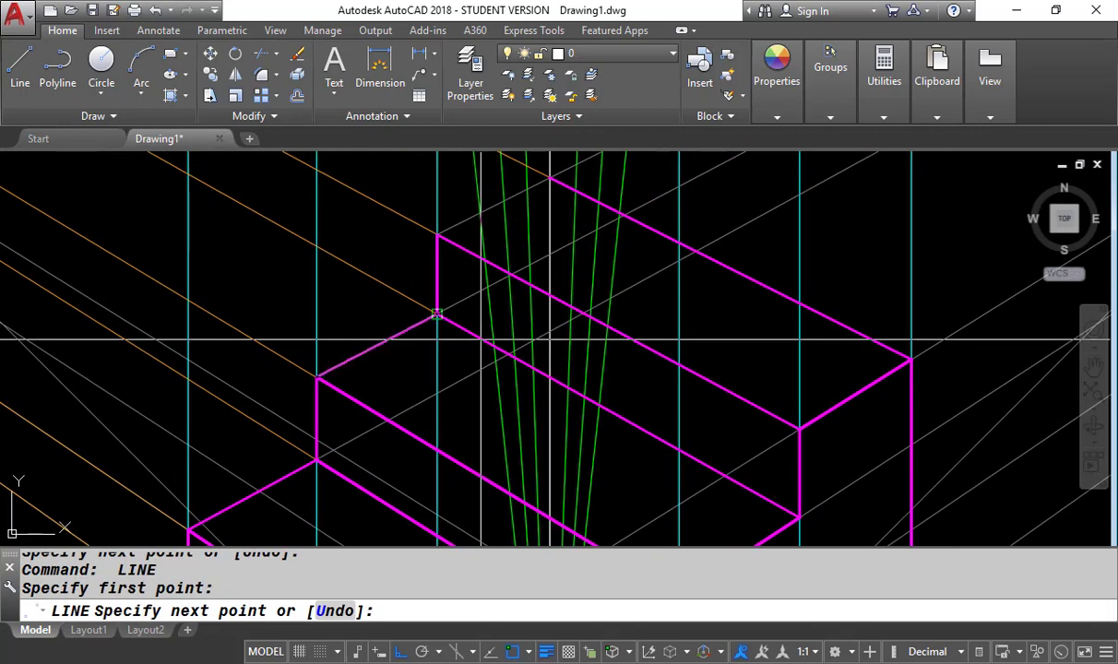
left_click(437, 314)
key("Return")
Draw the top tread's left edge in magenta from the top riser's upper left corner, and save the drawing as Drawing1.dwg in Documents.
key("Return")
left_click(437, 238)
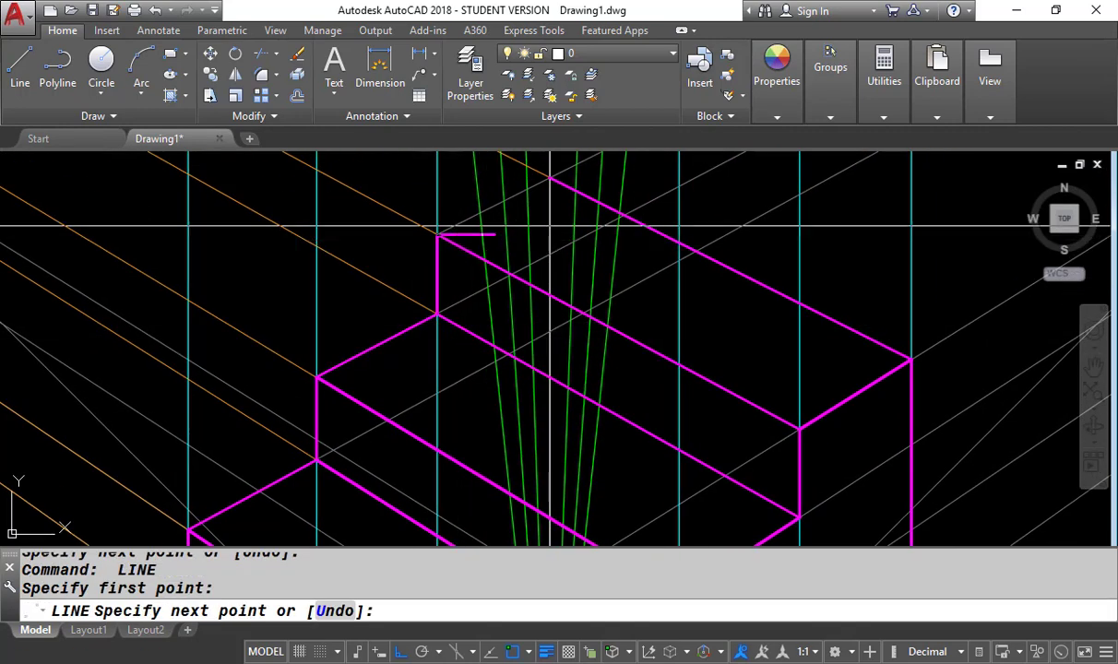
key("ctrl+s")
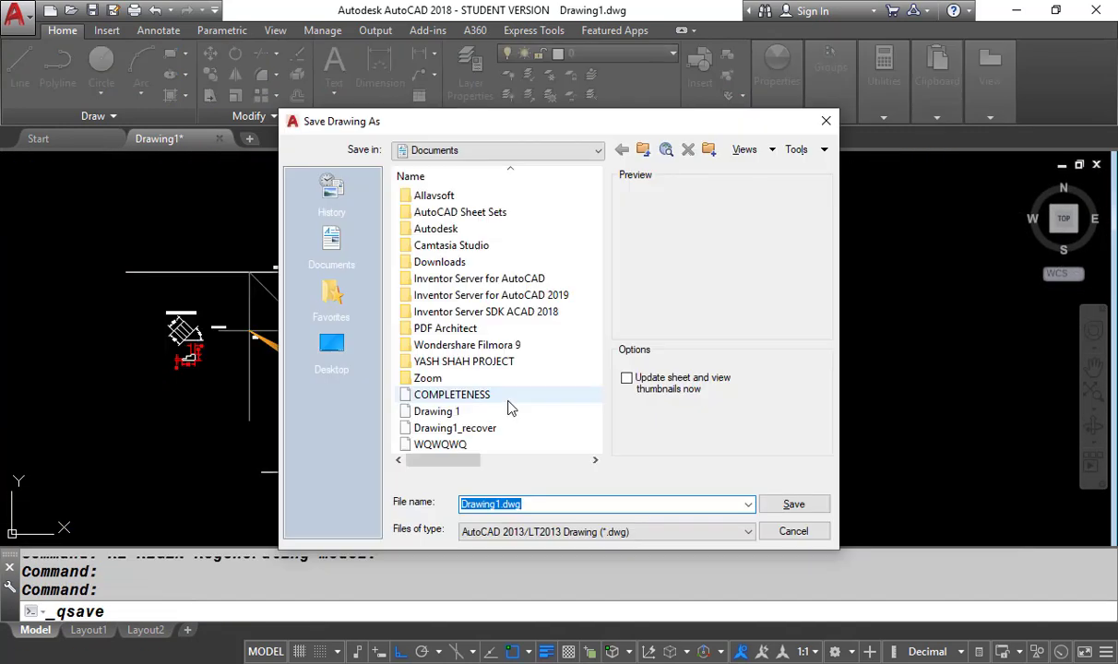
left_click(795, 507)
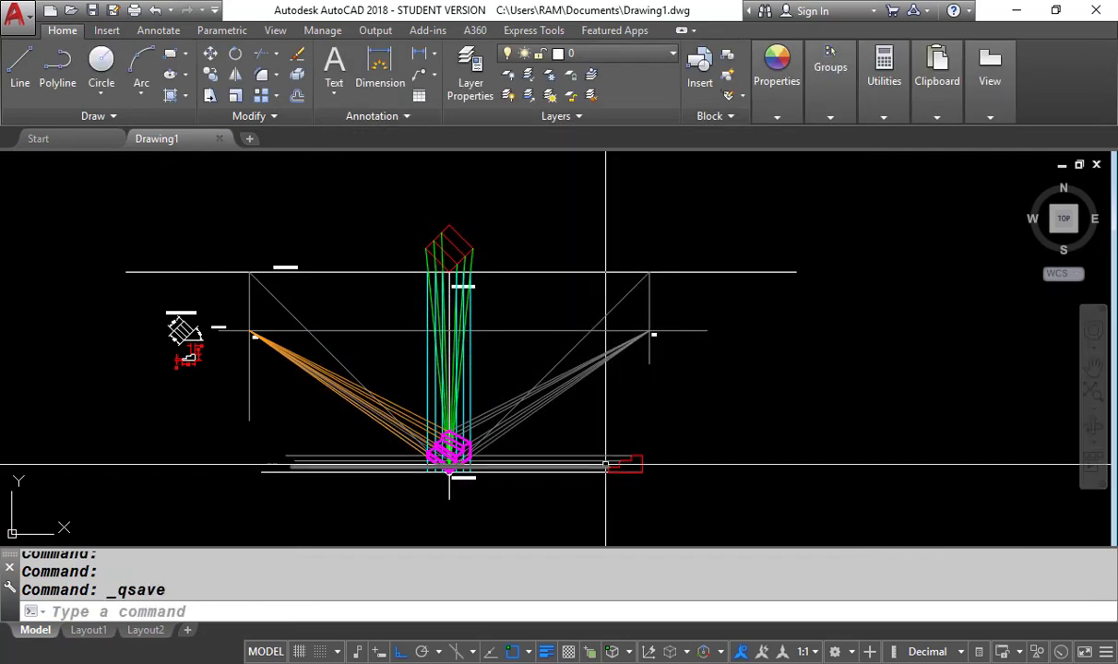
Examine the scale note, the dimensioned 45° plan and the stair's side view beside the perspective construction.
scroll(415, 319, "up", 5)
scroll(387, 312, "down", 4)
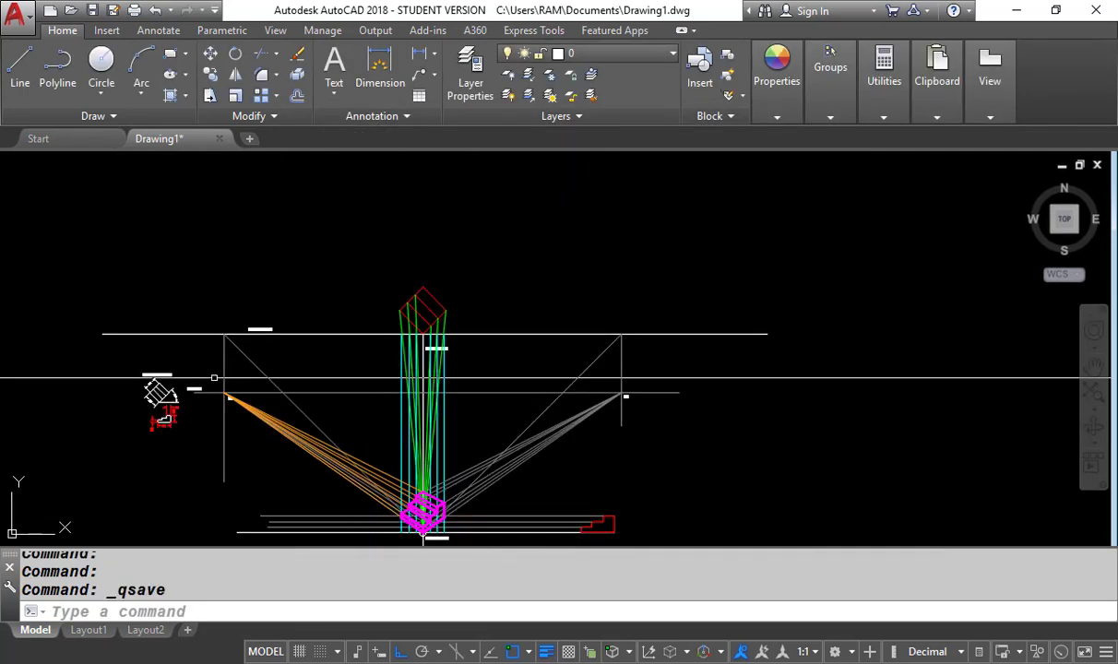
scroll(137, 361, "up", 6)
scroll(137, 361, "up", 4)
scroll(137, 362, "down", 4)
scroll(136, 443, "up", 4)
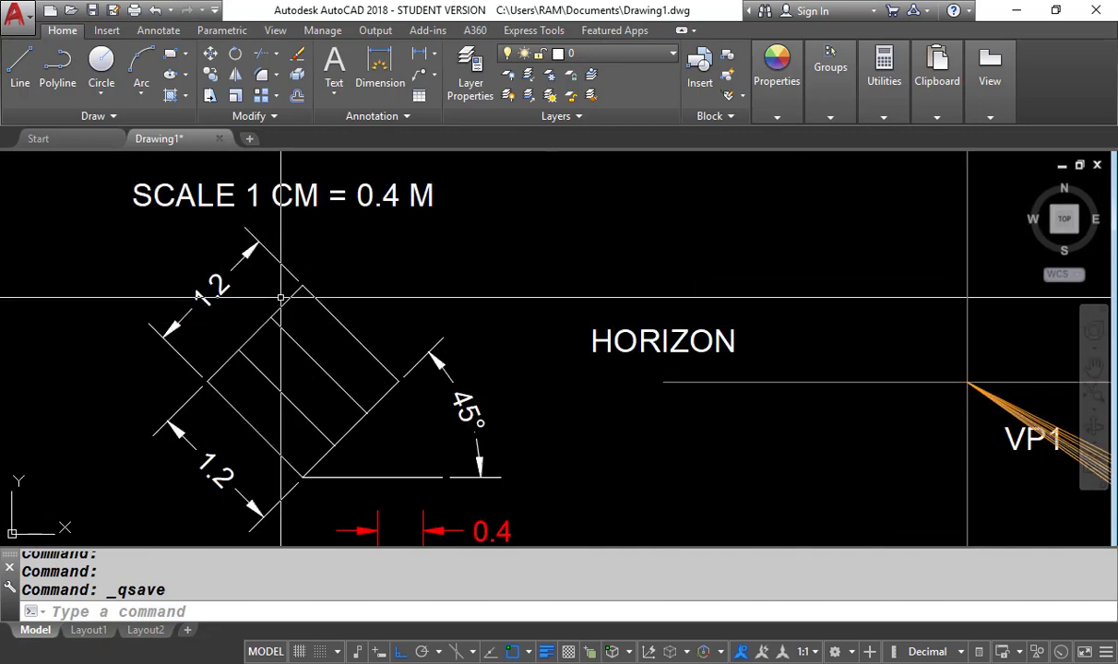
scroll(343, 429, "down", 4)
scroll(354, 416, "up", 2)
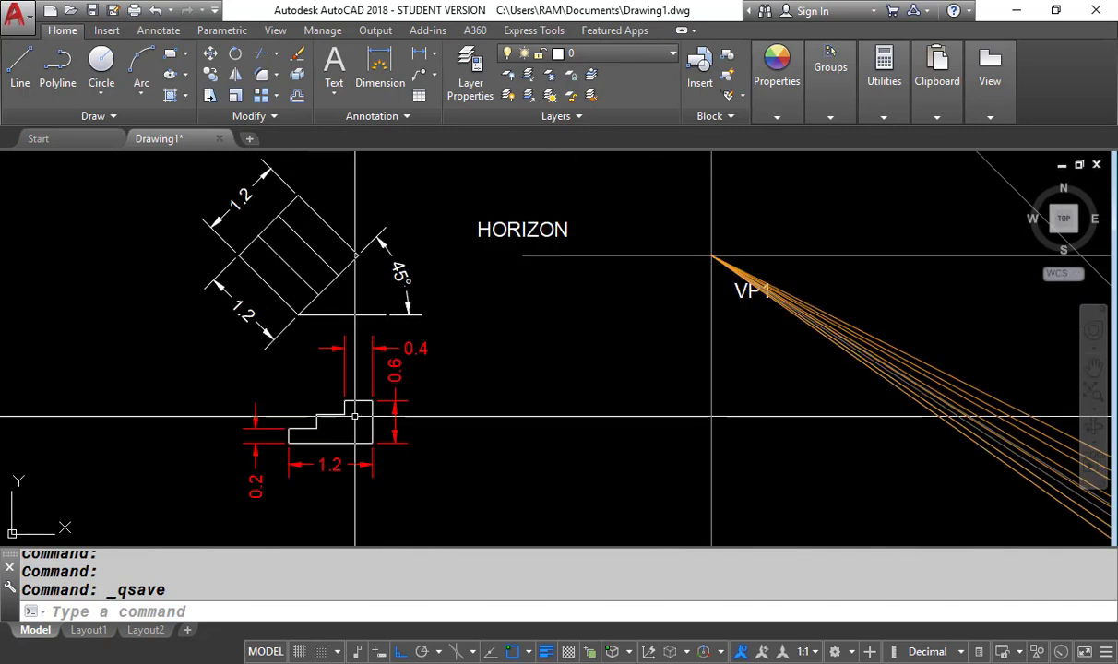
scroll(354, 416, "down", 2)
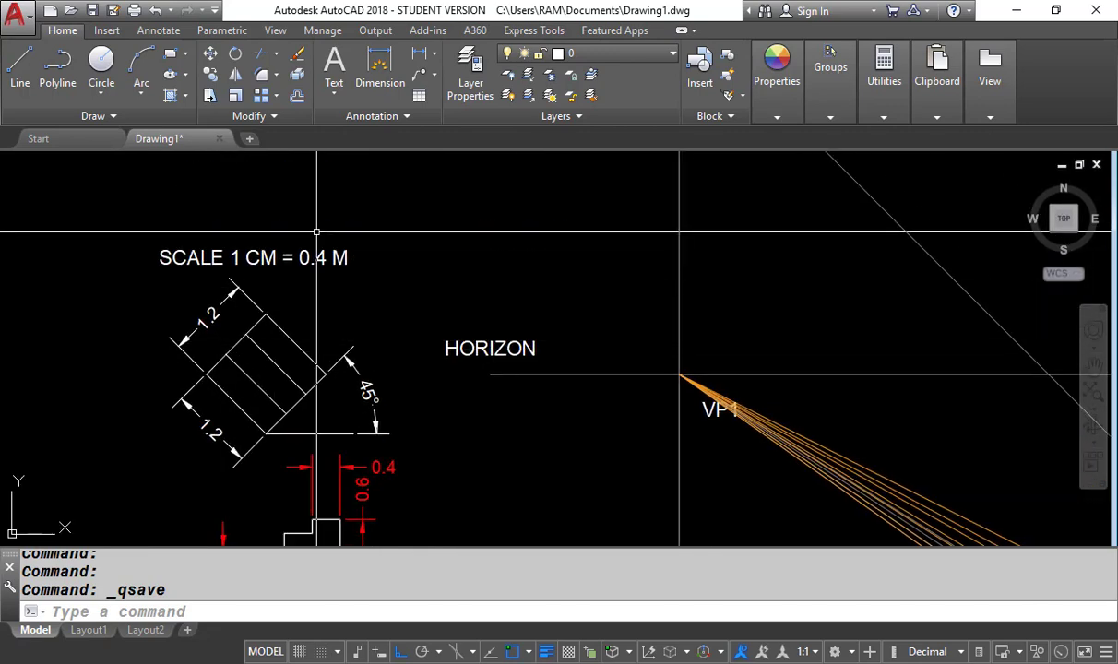
Place a text note of height 0.2 in the empty area left of the plan, with the first line "1 CHOOSE PROPER SCALE".
scroll(493, 266, "down", 4)
scroll(490, 280, "down", 4)
scroll(345, 341, "up", 4)
type("DT")
key("Return")
left_click(283, 295)
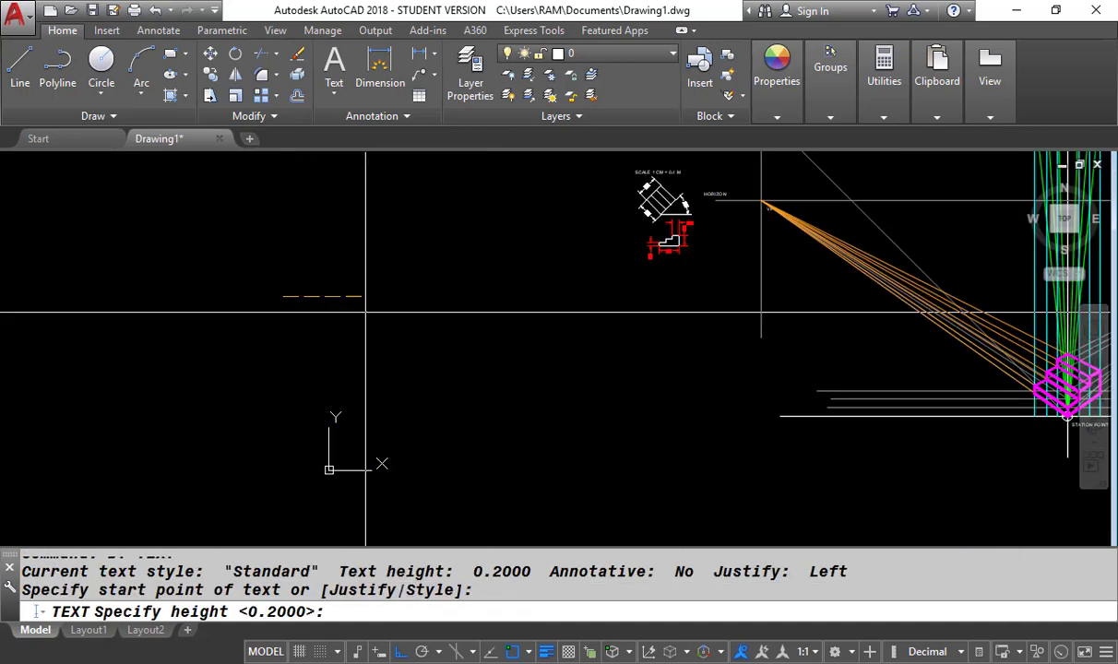
key("Return")
scroll(300, 302, "up", 2)
type("1")
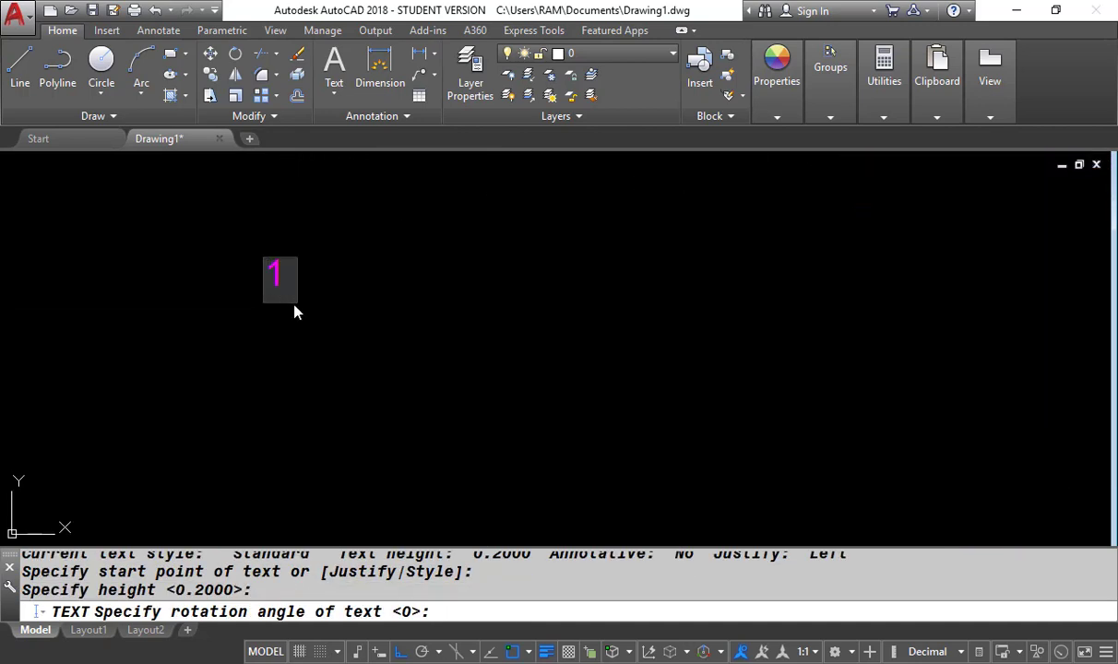
type(" CHOOSE PROPER SCALE")
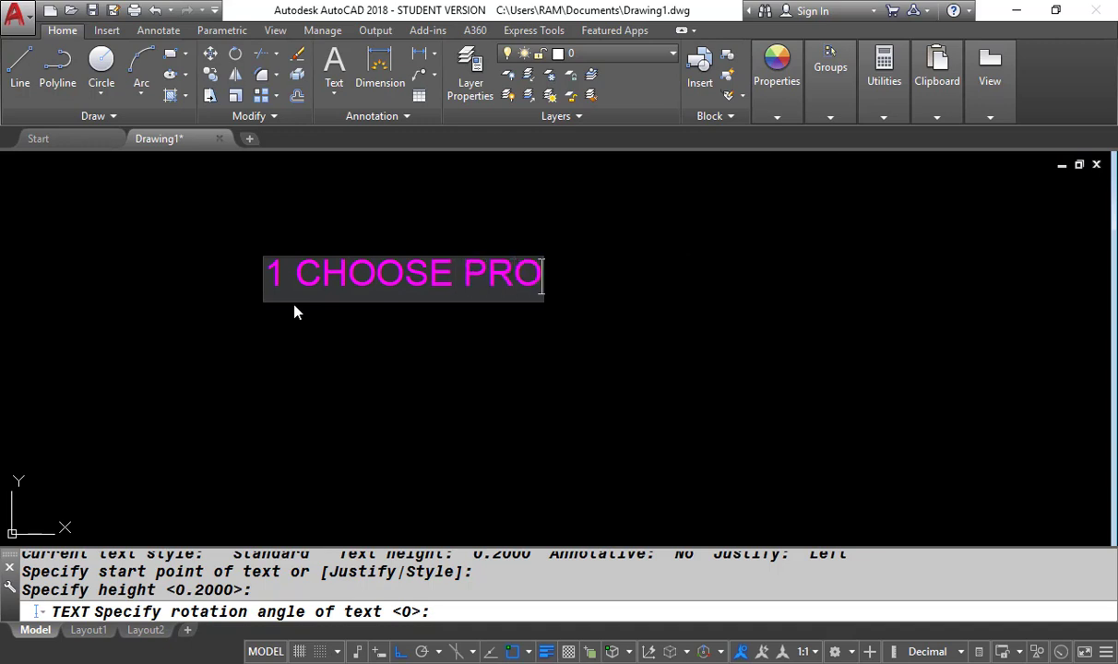
key("Return")
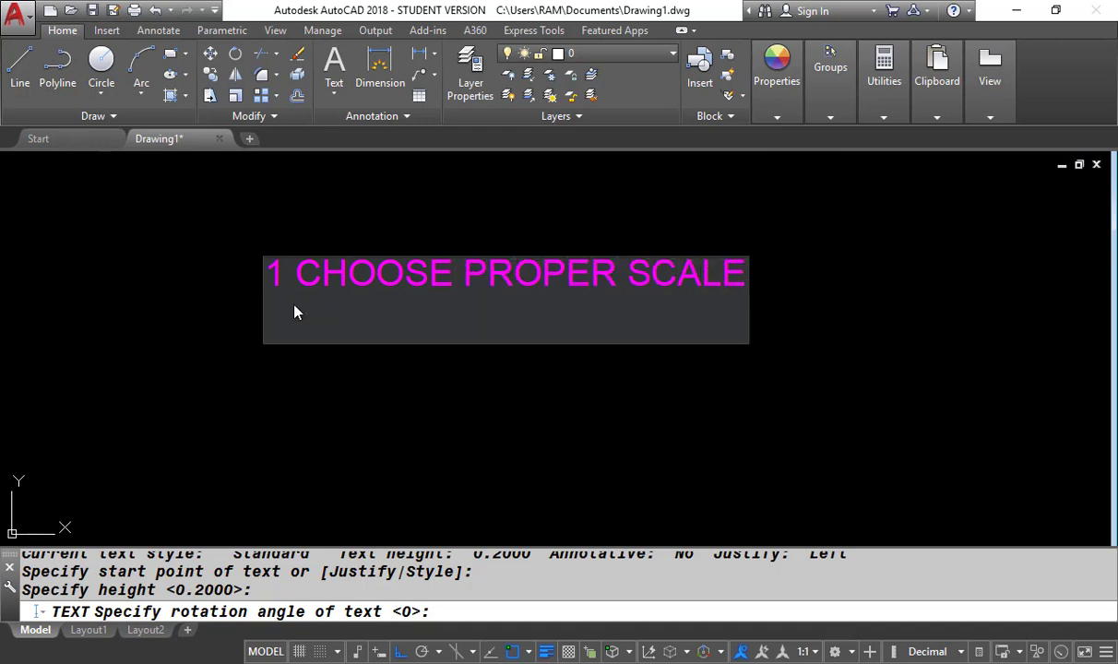
Add the note lines "2 DRAW PICTURE PLANE" and "3 DRAW PLAN WITH APPROPRIATE SCALE".
type("2")
scroll(258, 368, "down", 3)
type("D")
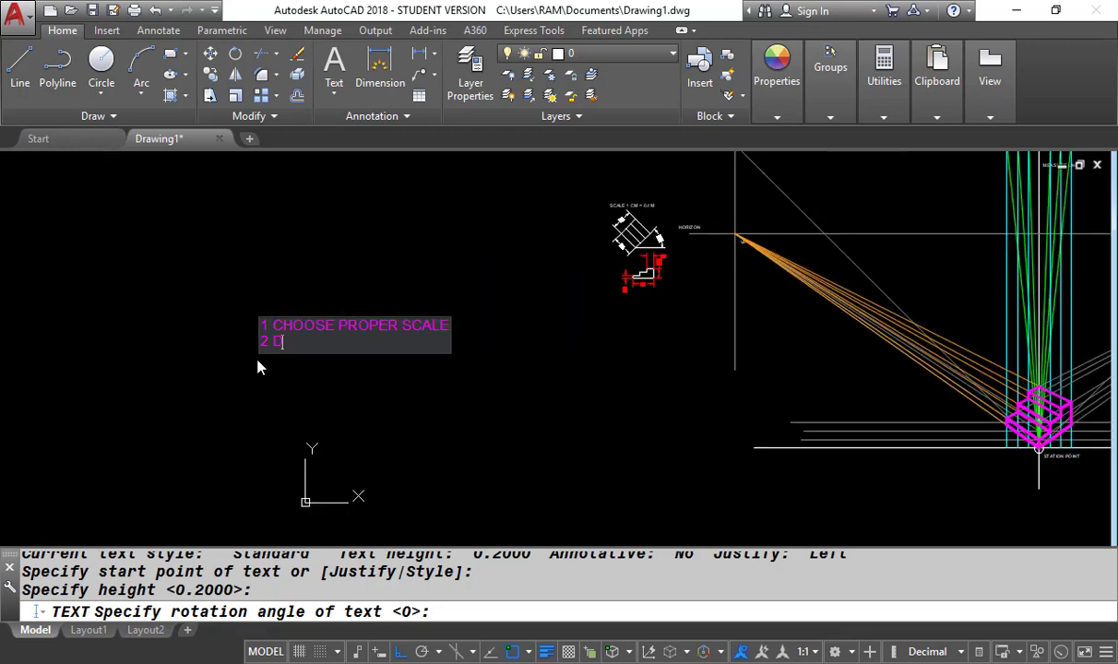
type("RAW PICTURE PLANE")
key("Return")
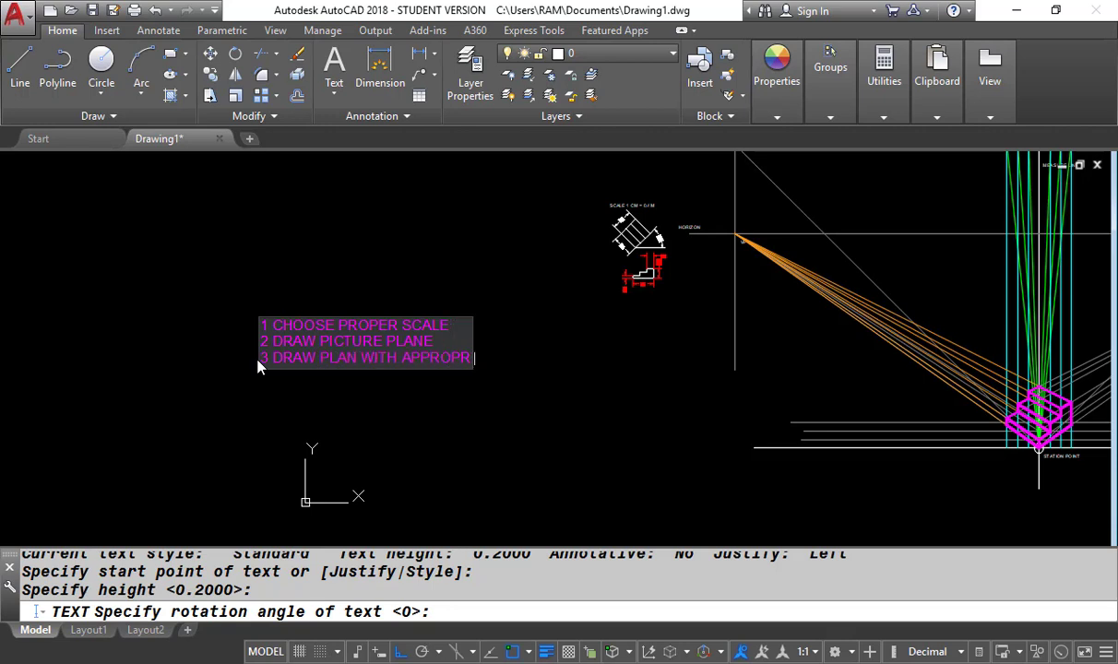
type("3 DRAW PLAN WITH APPROPRIATE")
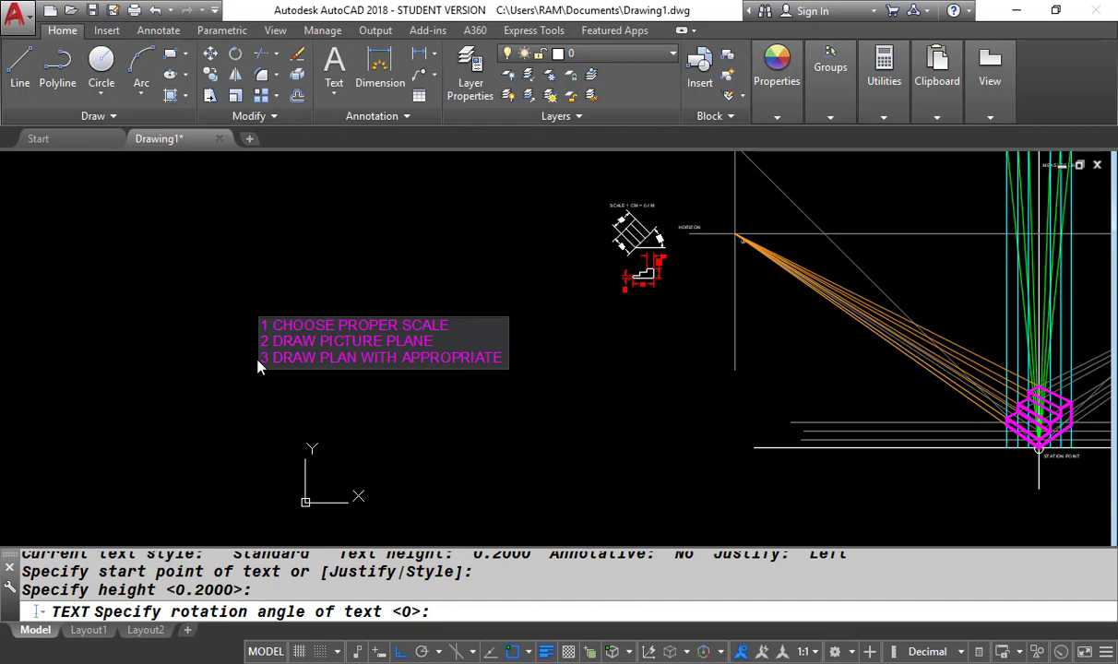
type(" SCALE")
key("Return")
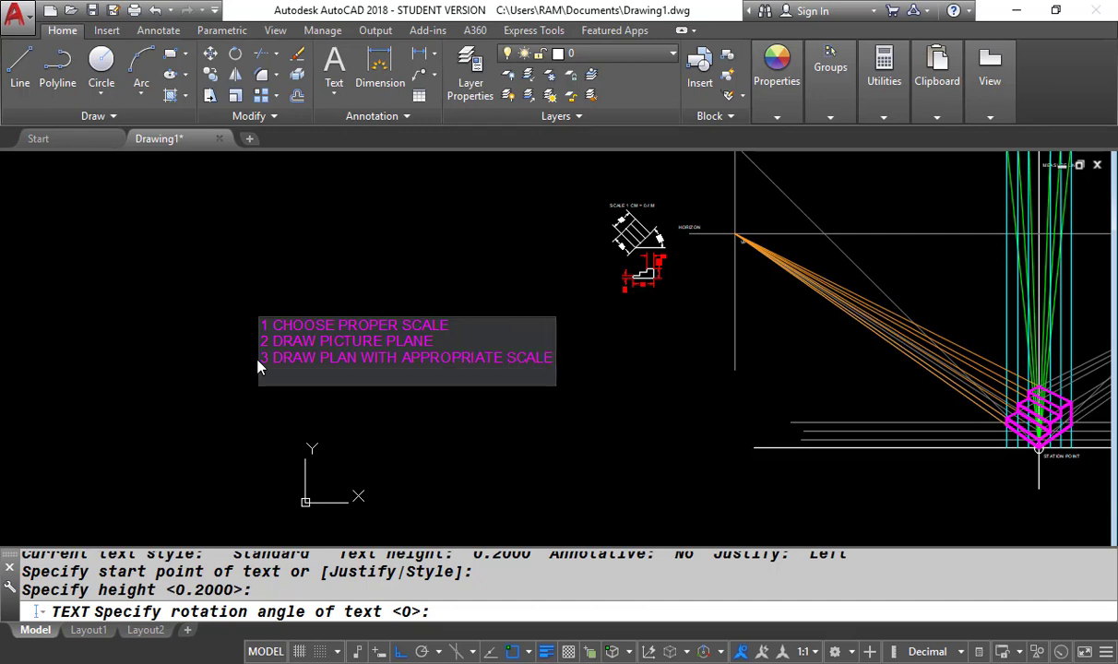
Add the fourth line "4 DECIDE STATION POINT" to the procedure note.
type("4")
scroll(217, 410, "down", 5)
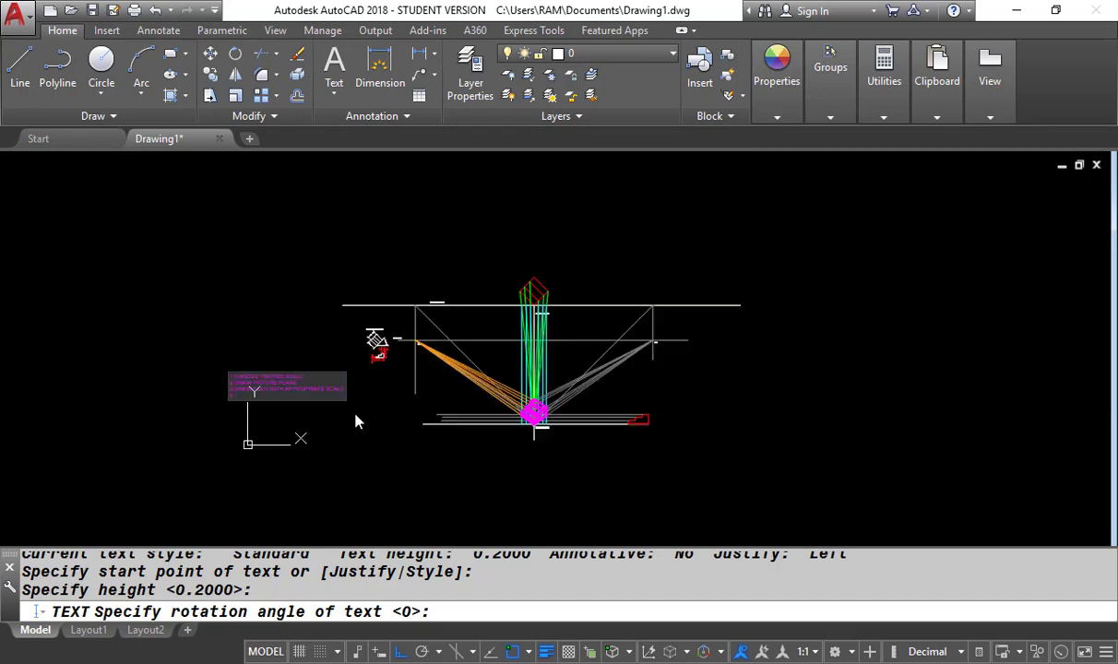
scroll(342, 415, "up", 5)
type("DECIDE")
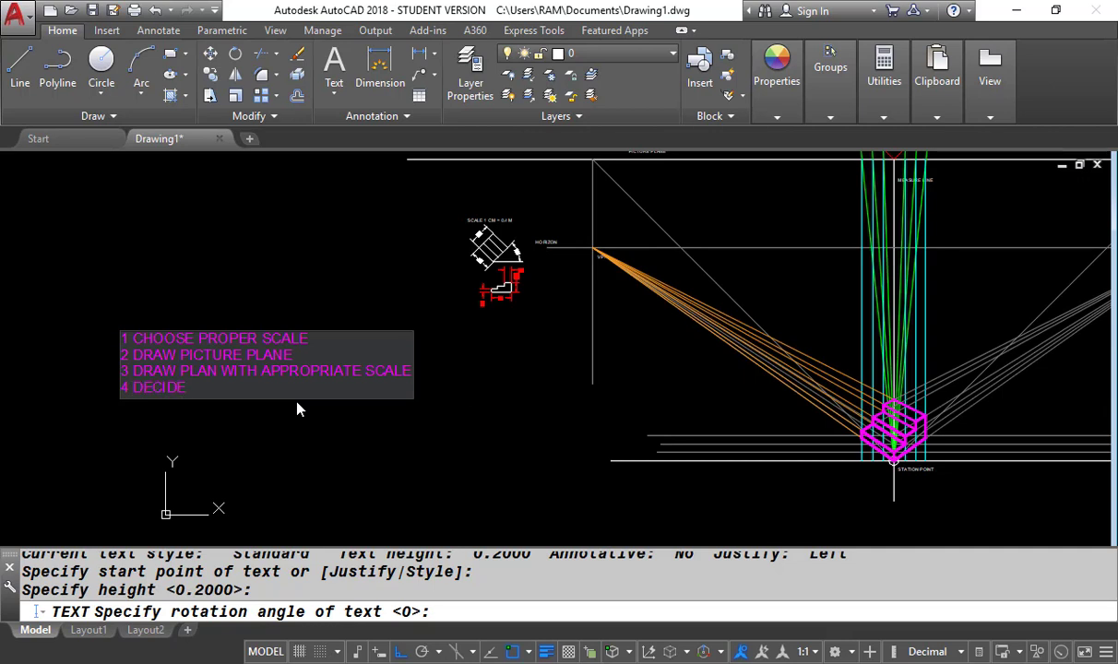
type(" STATION POINT")
key("Return")
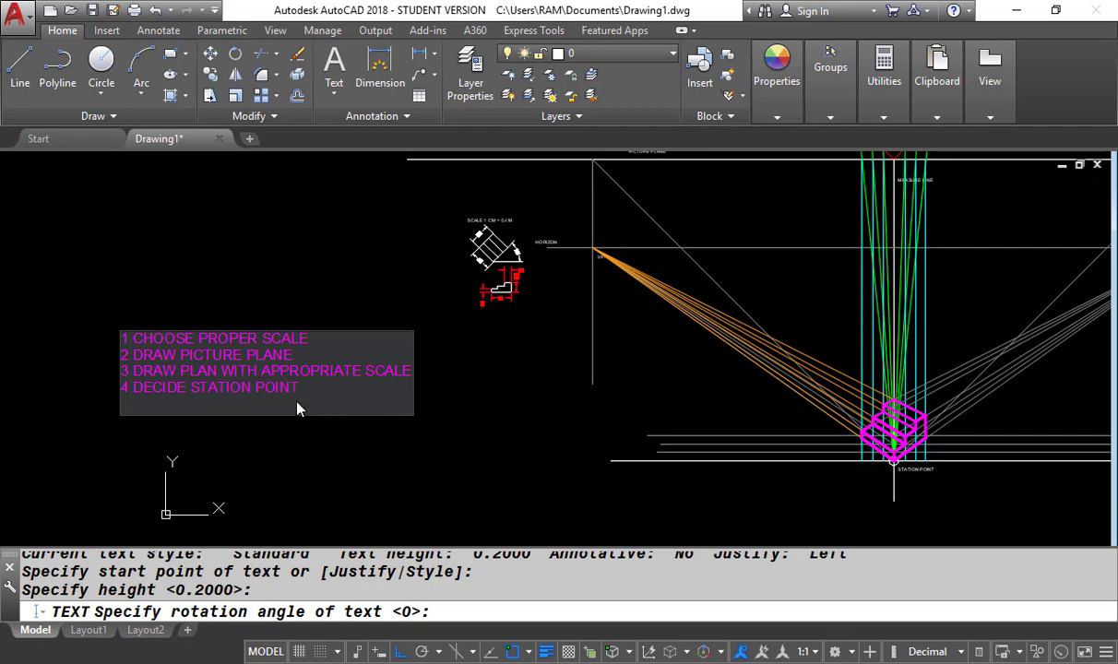
Add the fifth line "5 DRAW SIDE VIEW OF OBJECT" to the procedure note.
type("5")
scroll(196, 392, "up", 2)
type("DRAW SIDE VIEW OF OBJECT")
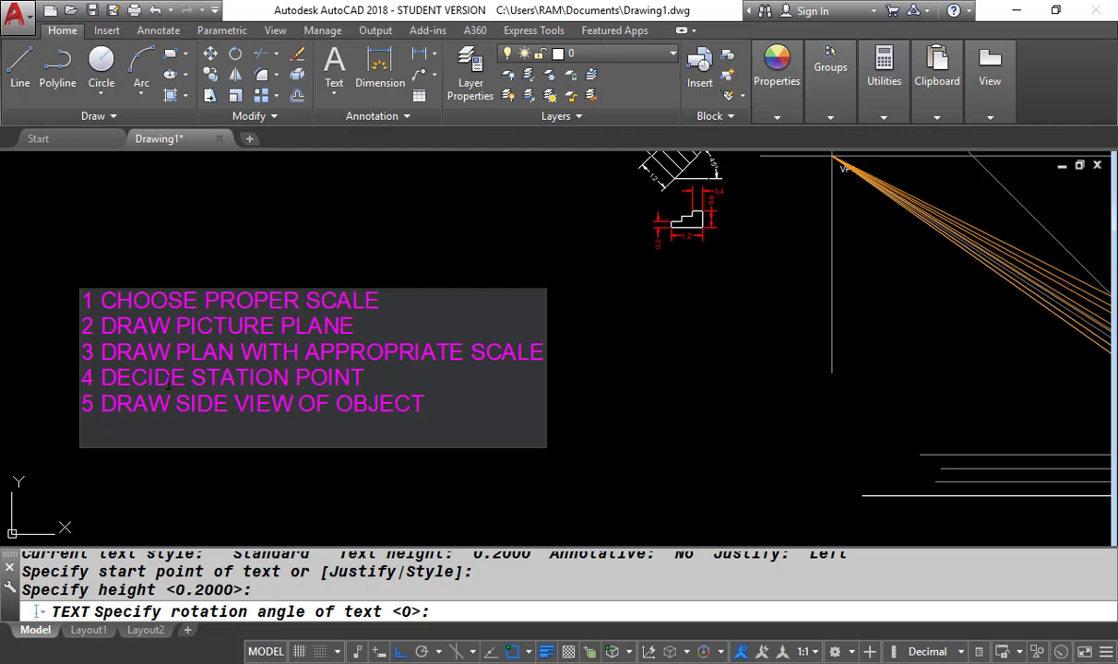
End the procedure note after its fifth line and review the station point and stair side view.
scroll(124, 399, "down", 3)
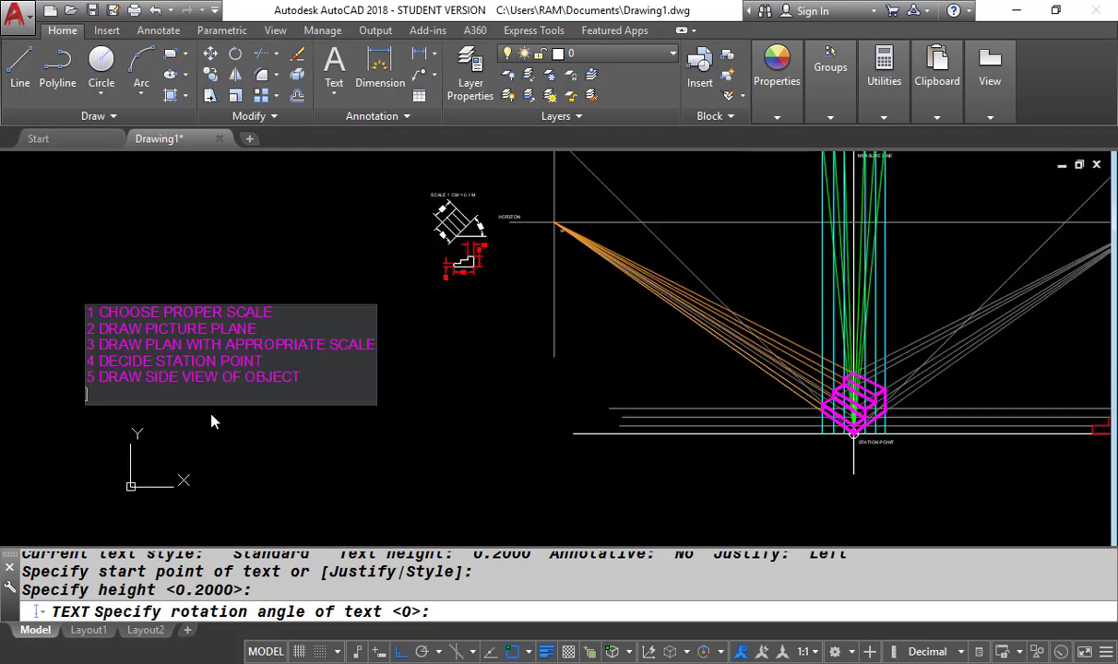
key("Return")
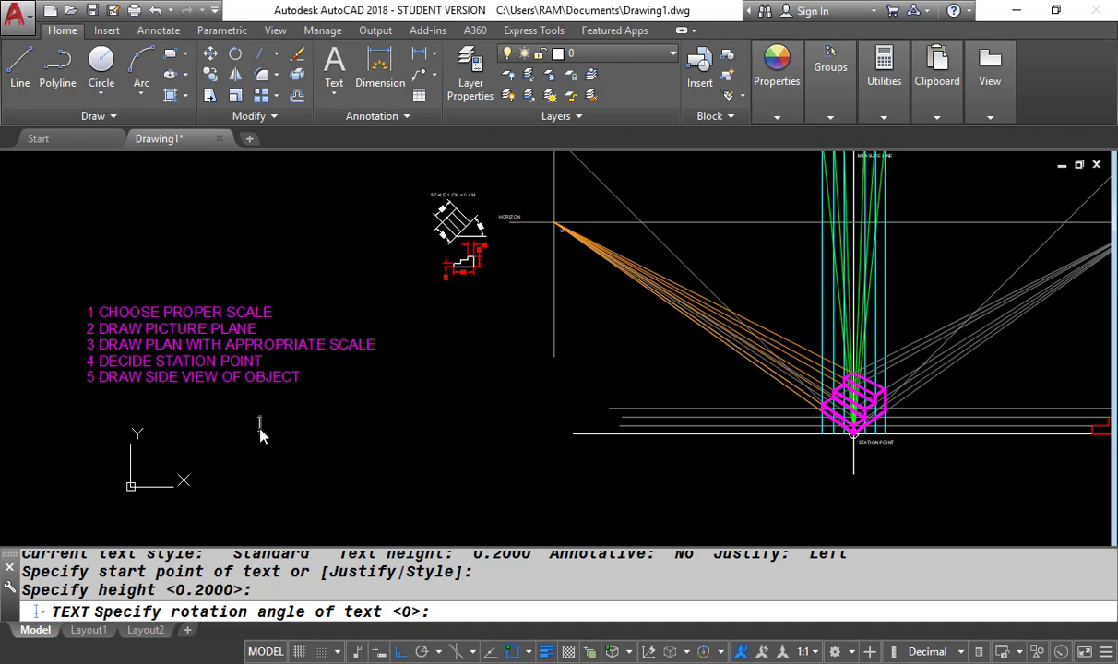
scroll(180, 379, "down", 2)
scroll(633, 406, "up", 5)
scroll(420, 410, "up", 5)
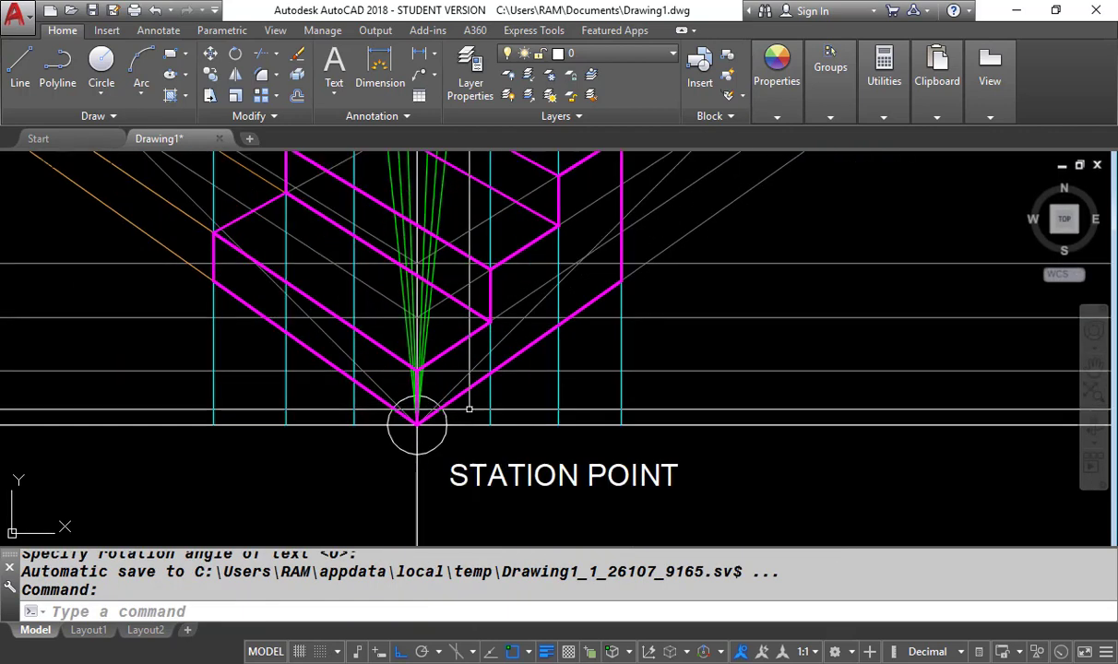
scroll(374, 413, "down", 8)
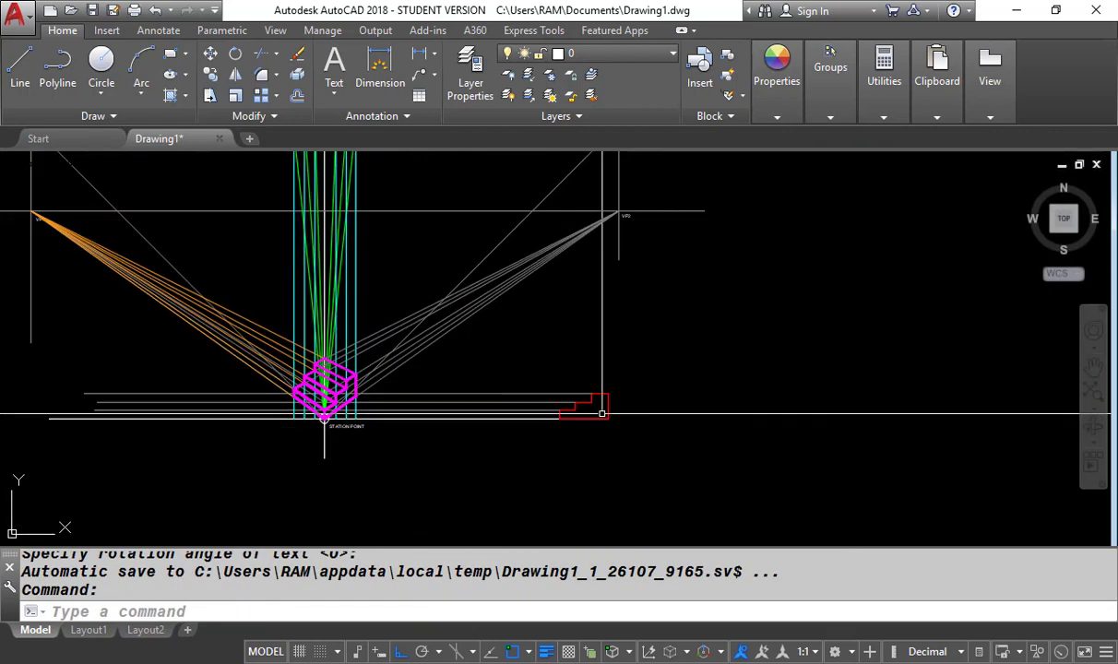
scroll(560, 408, "up", 5)
scroll(710, 339, "down", 5)
middle_click_drag(144, 332, 386, 415)
middle_click_drag(217, 375, 546, 315)
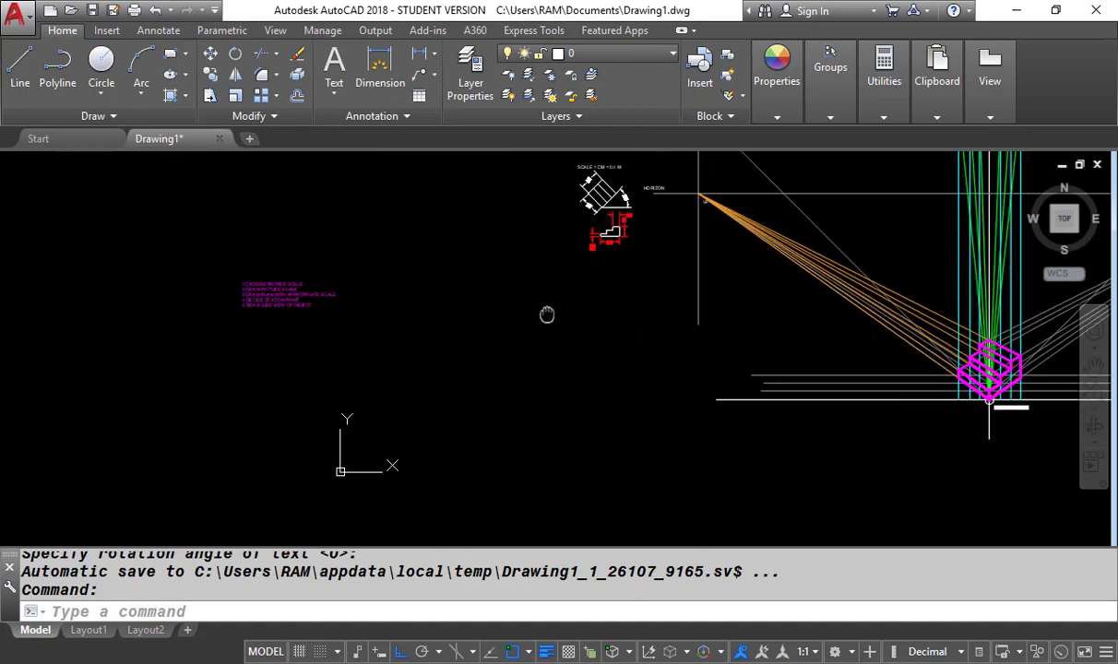
Append "WITH APPROPRIATE SCALE" to the fifth note line about drawing the side view of the object.
scroll(313, 308, "up", 6)
left_click(312, 275)
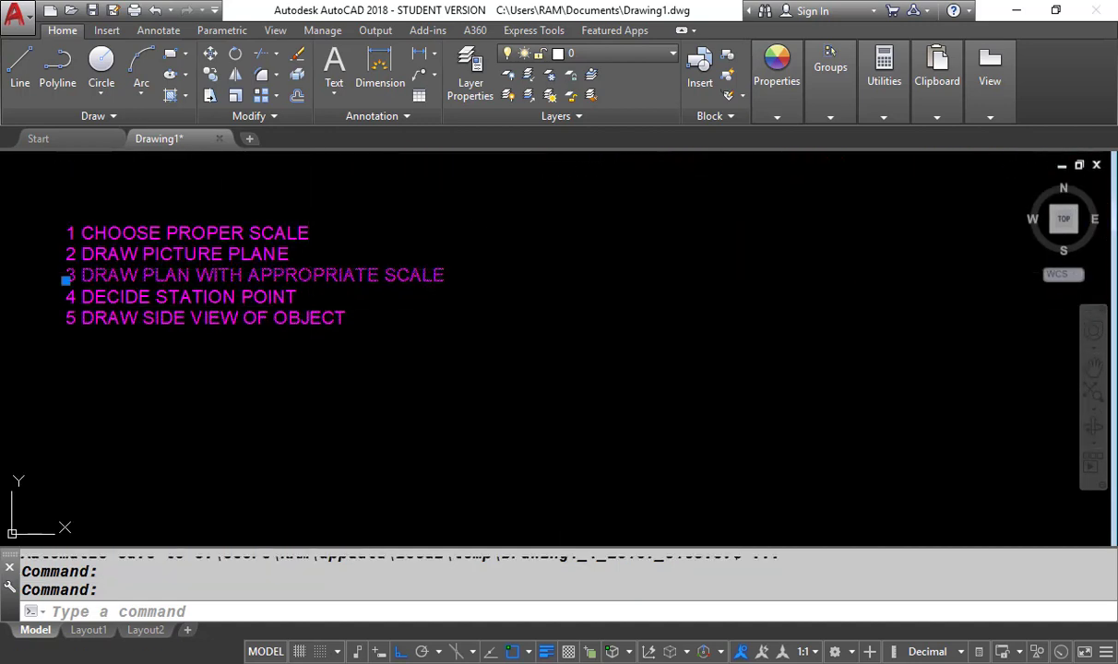
double_click(212, 277)
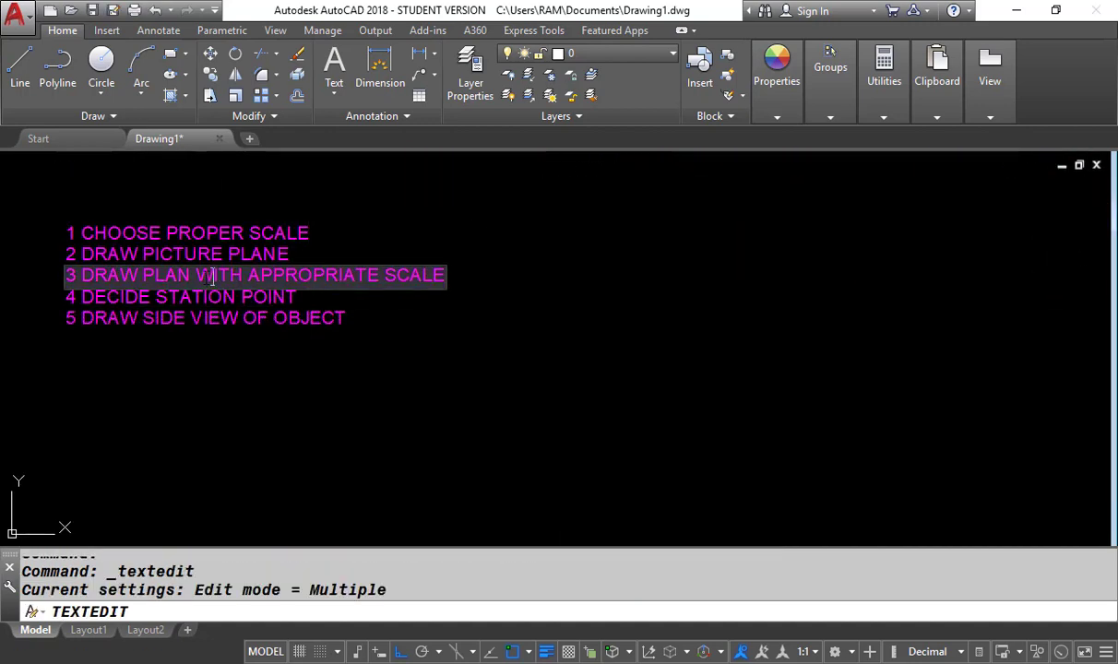
left_click(569, 286)
left_click(332, 319)
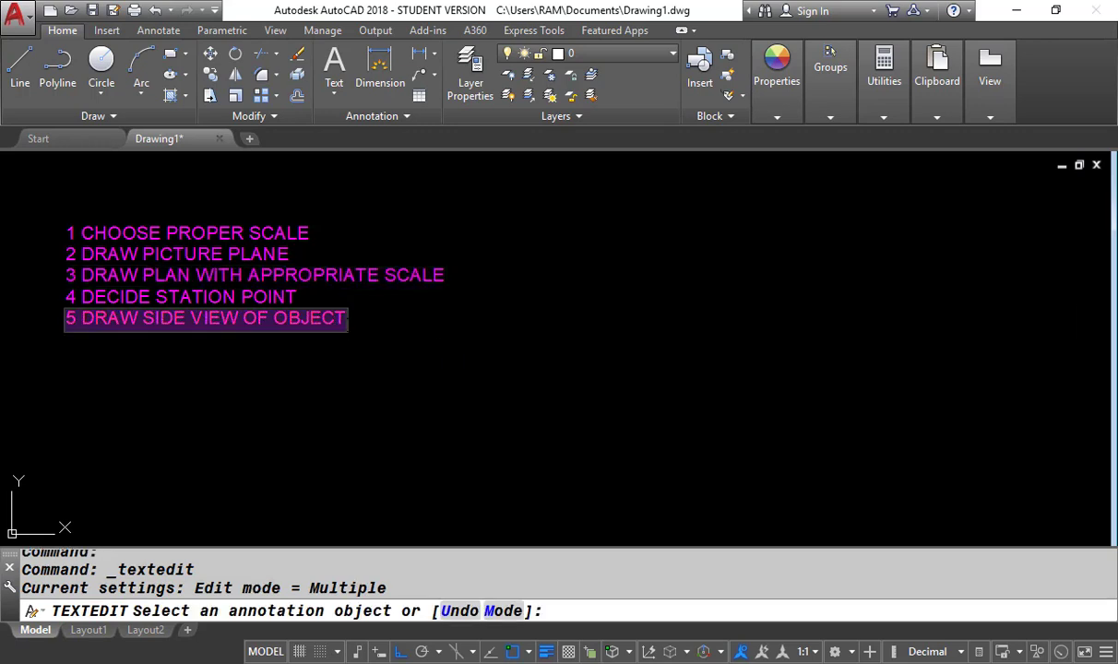
left_click(347, 319)
type("WITH APPROPRIATE SCALE")
left_click(385, 375)
key("Escape")
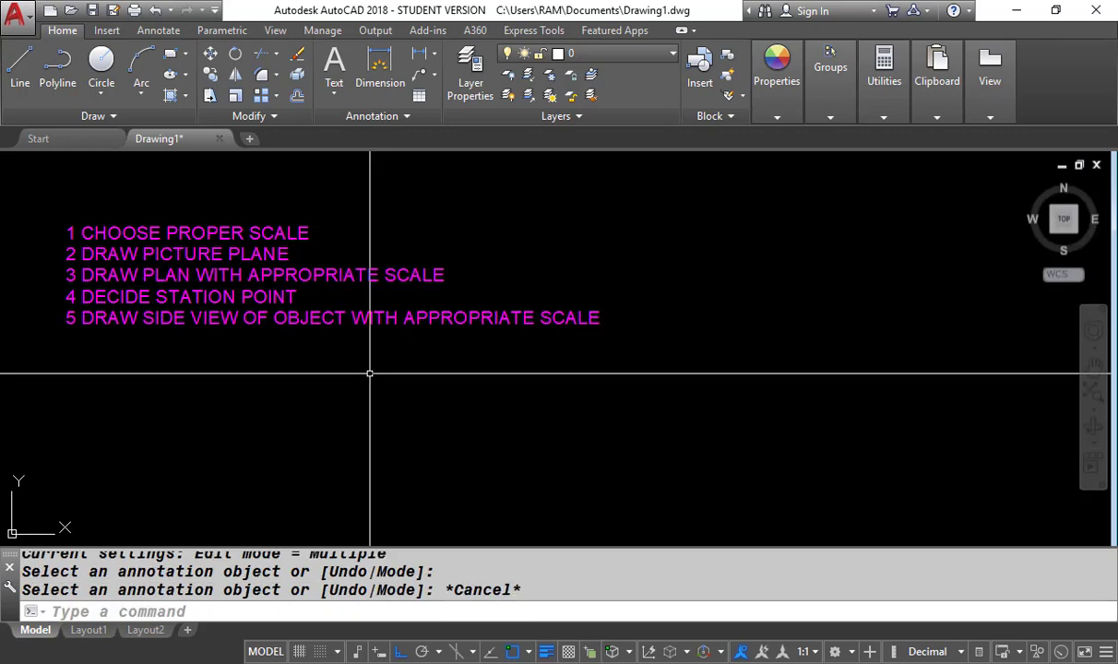
type("DT")
key("Return")
key("Return")
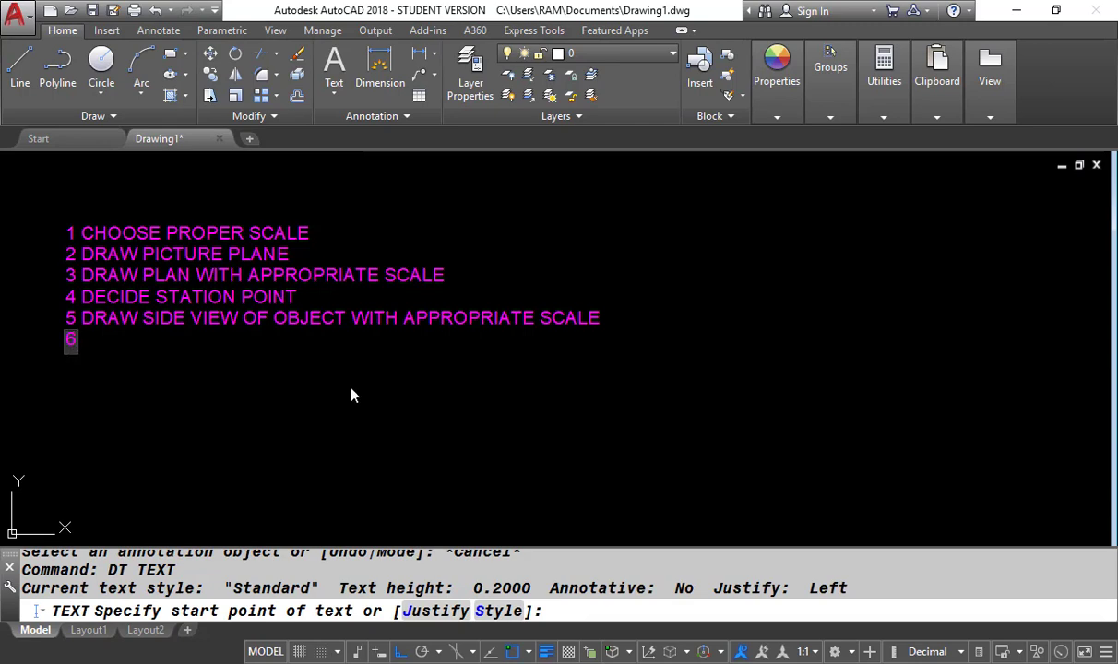
scroll(180, 402, "down", 4)
middle_click_drag(385, 425, 338, 441)
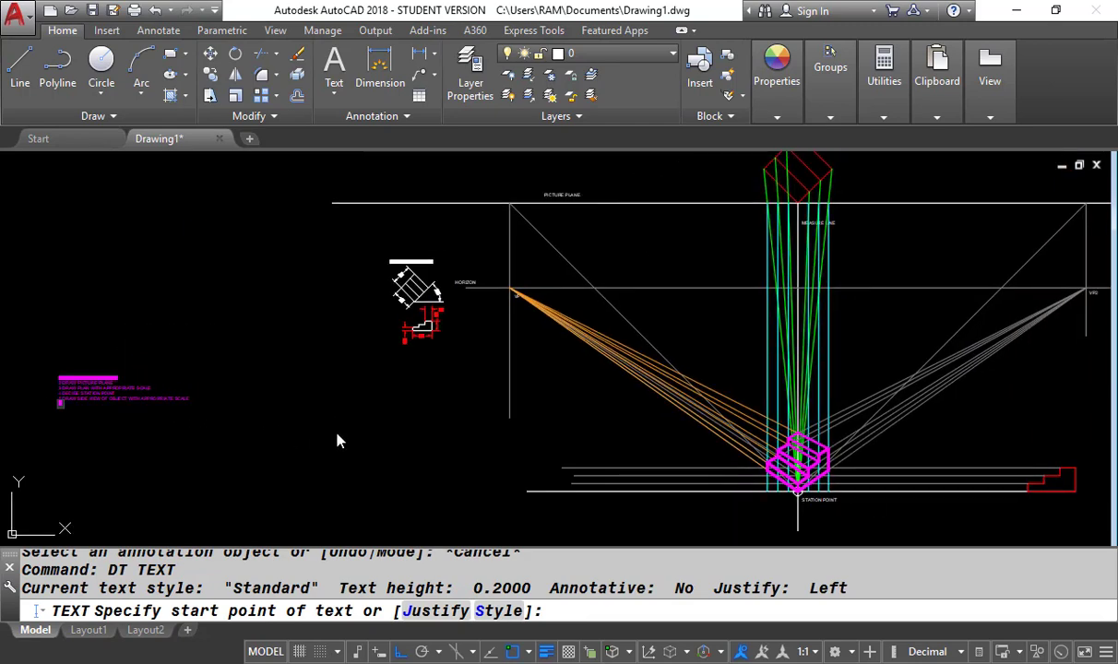
scroll(120, 424, "up", 5)
type("6 DRA")
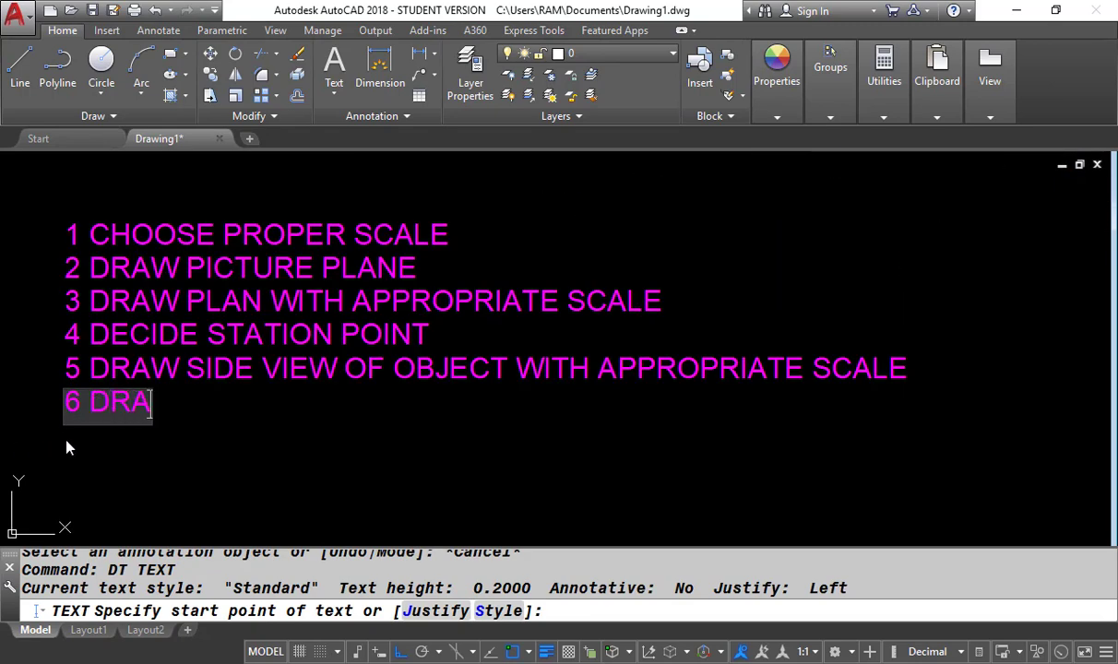
type("W VER")
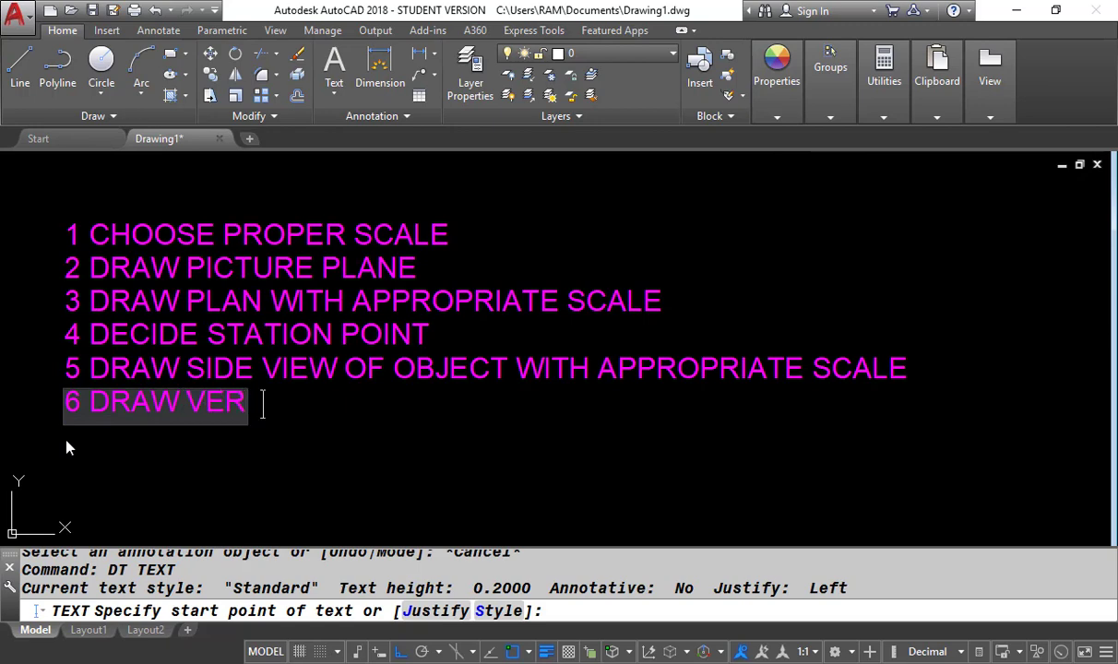
type("TICAL LINE")
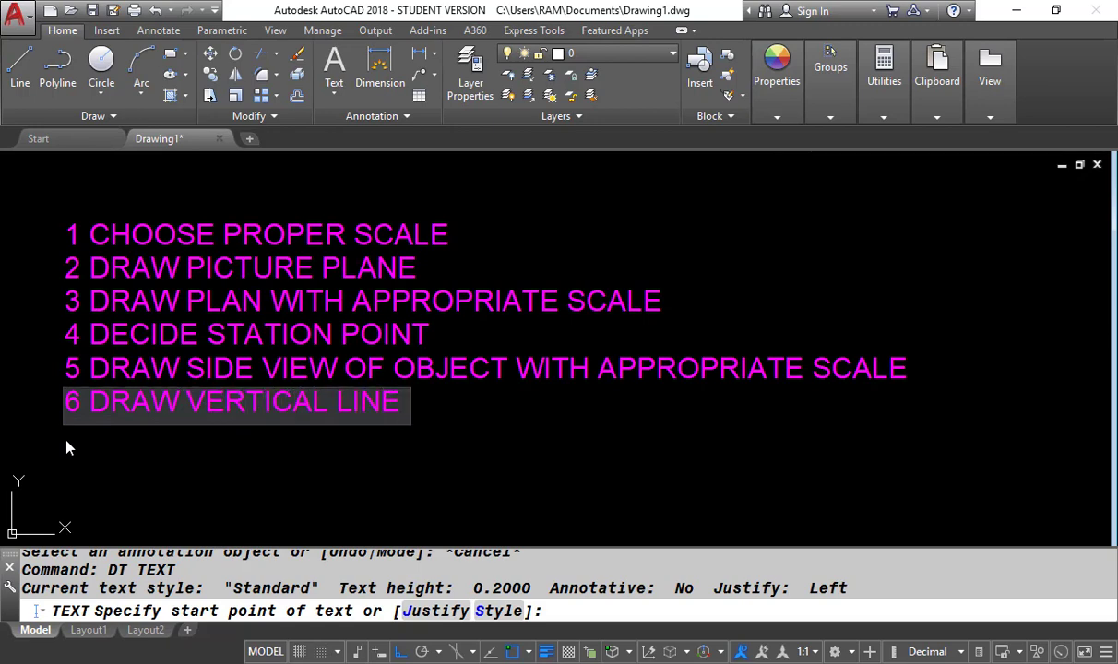
scroll(165, 442, "down", 5)
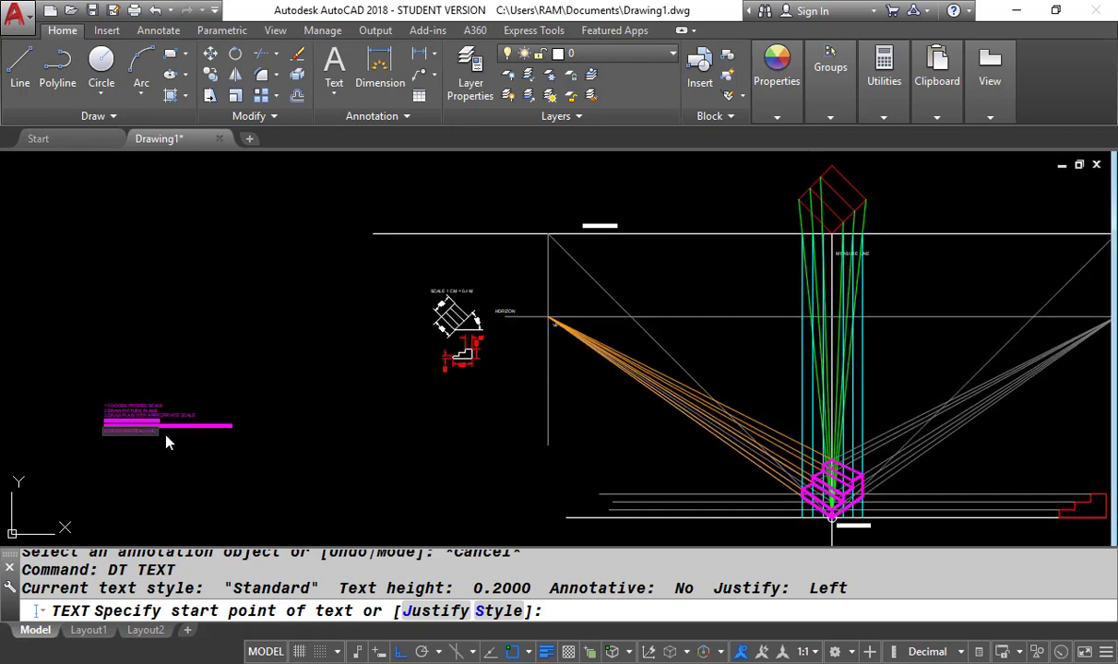
key("Escape")
Examine the plan corners at the picture plane, the station point and the stair side view against the procedure note.
scroll(133, 441, "up", 5)
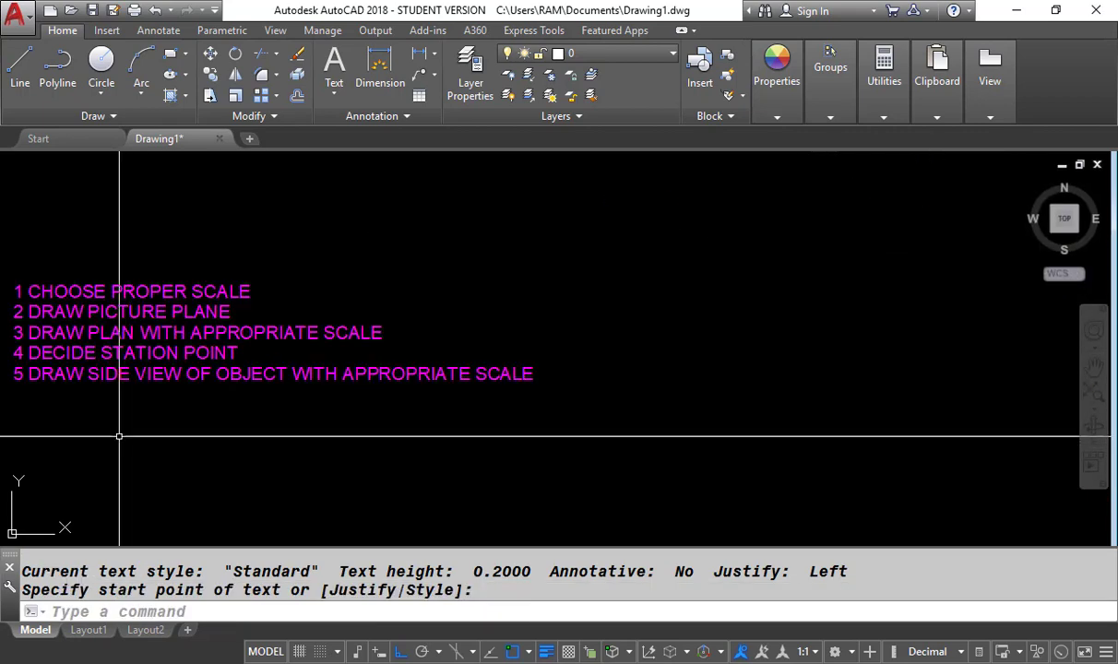
scroll(96, 410, "down", 5)
scroll(803, 272, "up", 6)
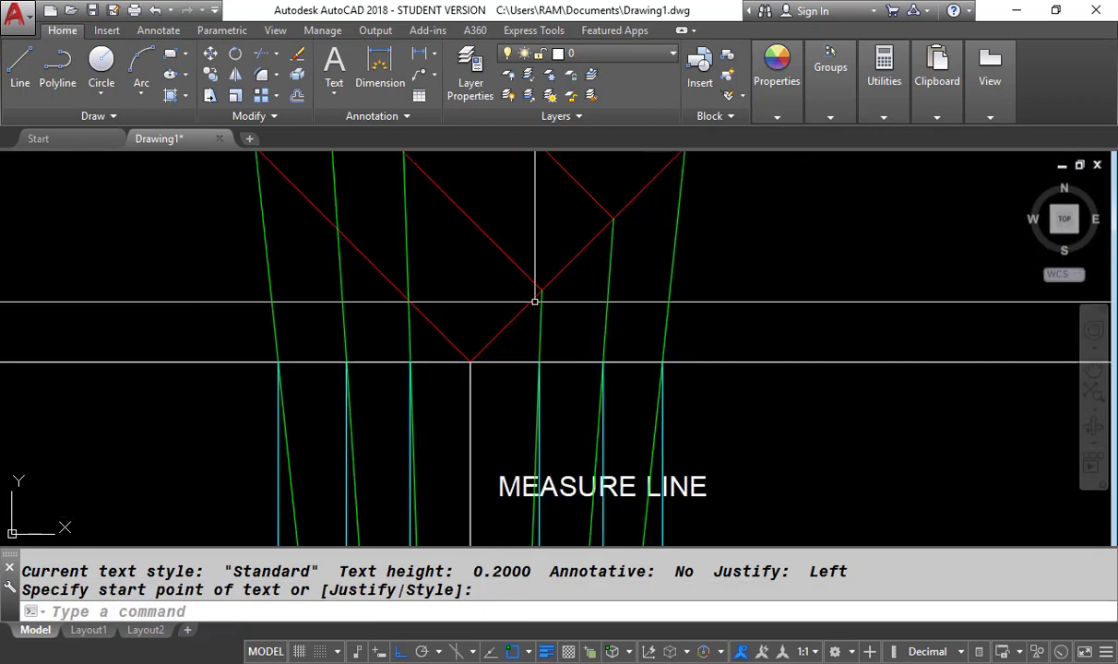
scroll(531, 296, "down", 3)
scroll(524, 291, "down", 4)
scroll(494, 429, "up", 5)
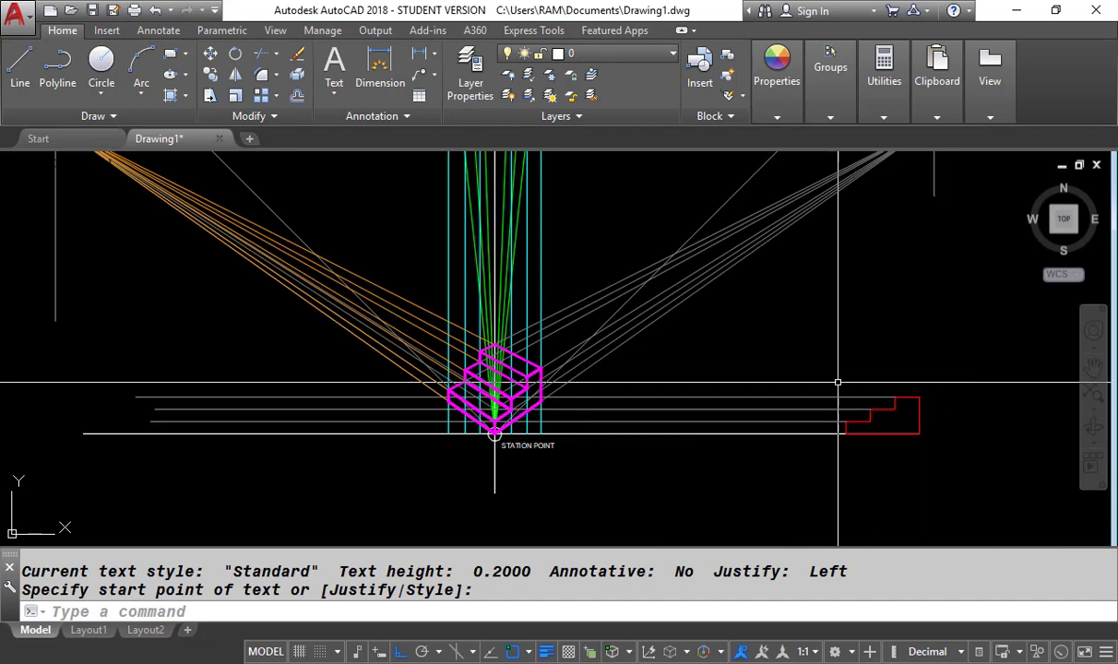
scroll(494, 432, "down", 6)
scroll(415, 323, "up", 6)
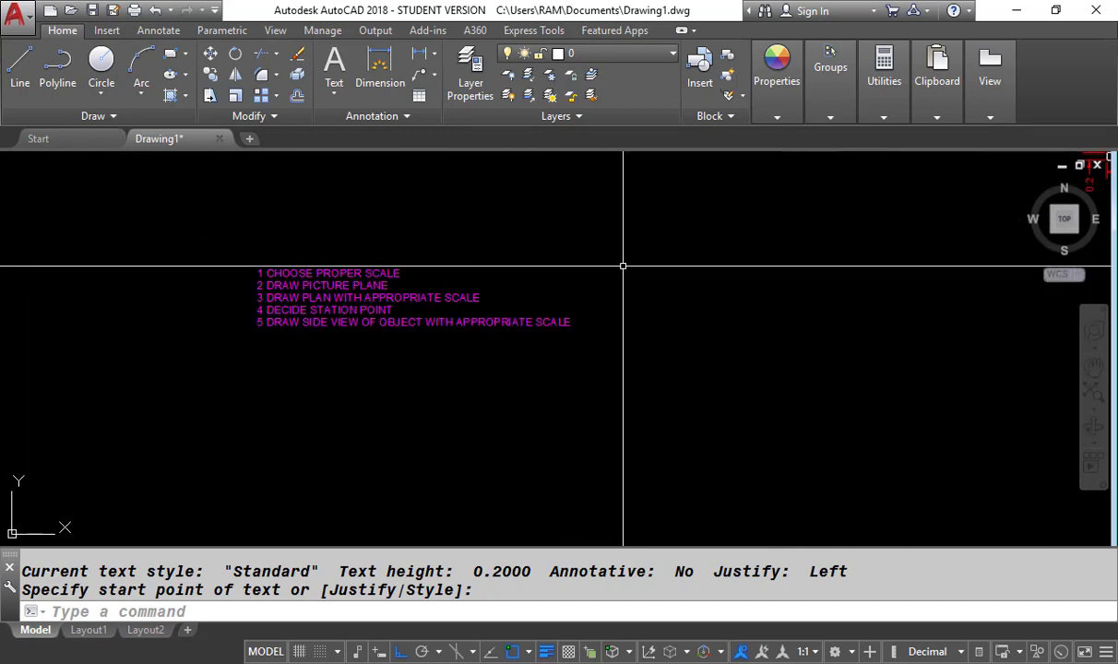
scroll(219, 369, "down", 5)
scroll(615, 267, "up", 6)
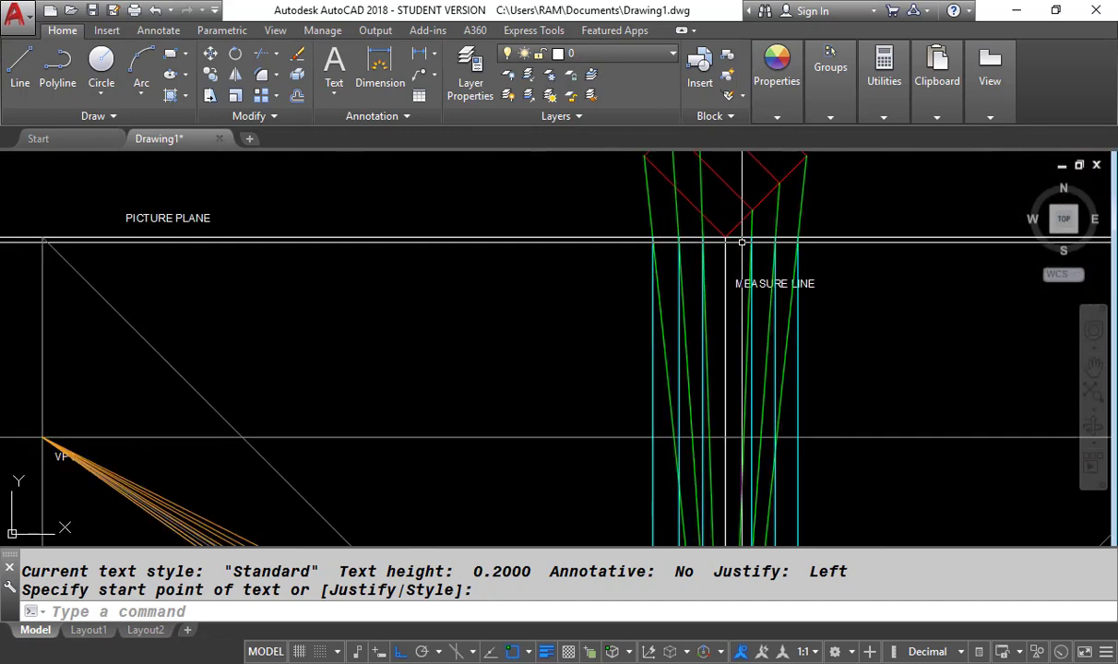
scroll(615, 267, "down", 5)
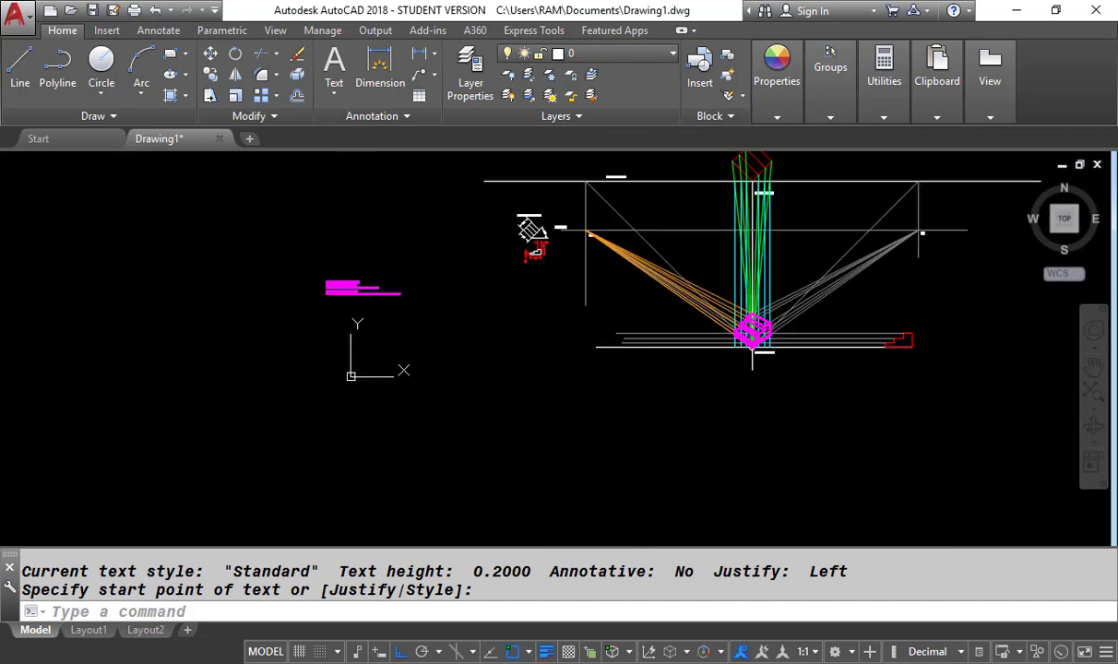
scroll(199, 365, "up", 5)
scroll(95, 437, "up", 3)
Add the sixth note line "6 CONNECT ALL CORNER POINT OF STAIRCASE TO THE STATION POINT" below the fifth.
type("DT")
key("Return")
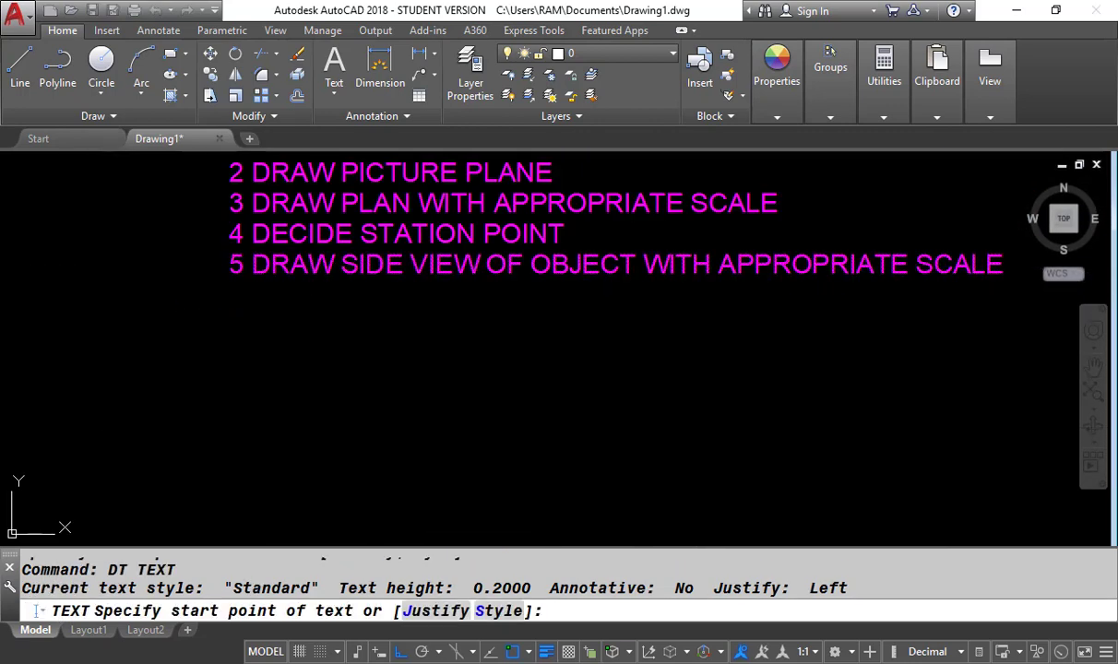
type("6 CO")
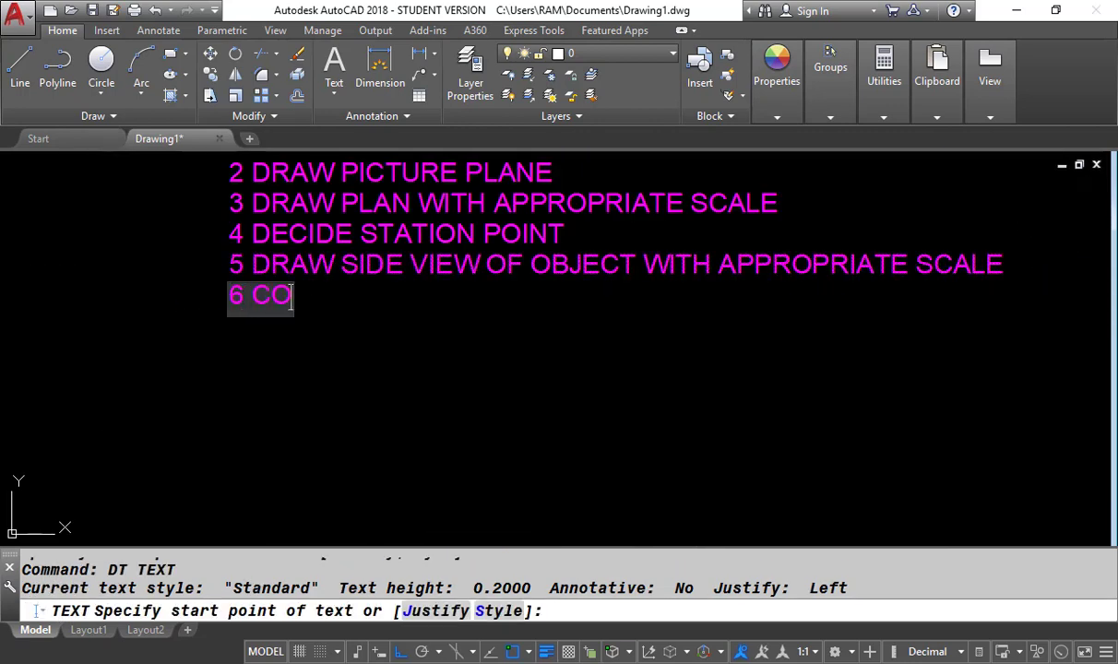
type("NNECT ALL CO")
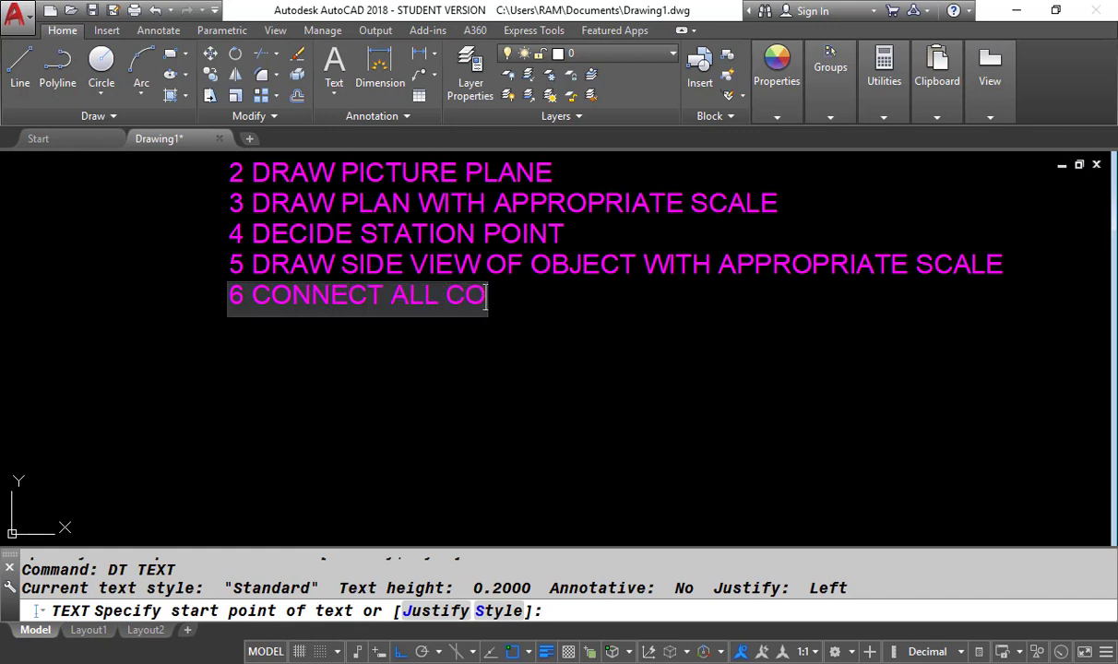
type("RNER POINT OF S")
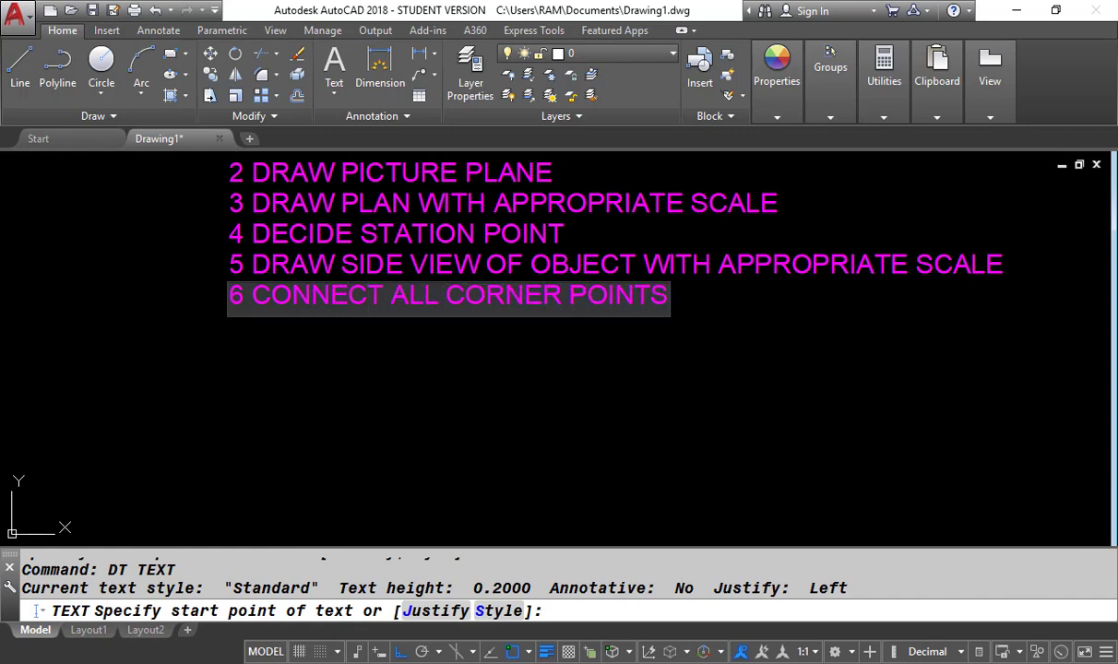
key("BackSpace")
type("OF STAIR")
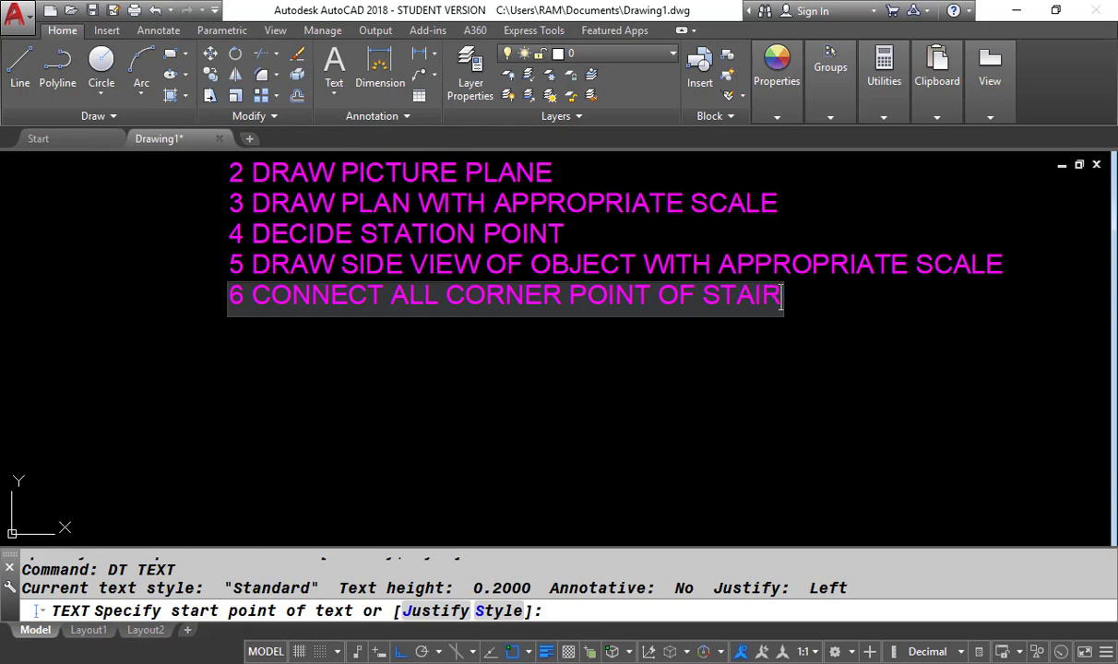
type("CASE TO THE ")
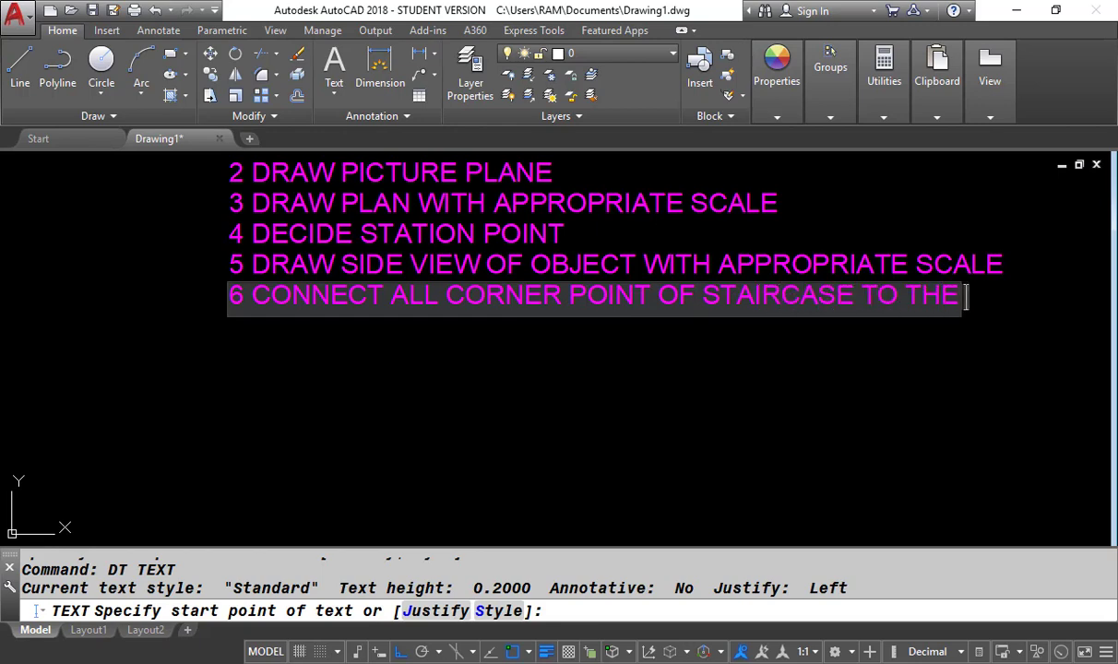
type("STATION POI")
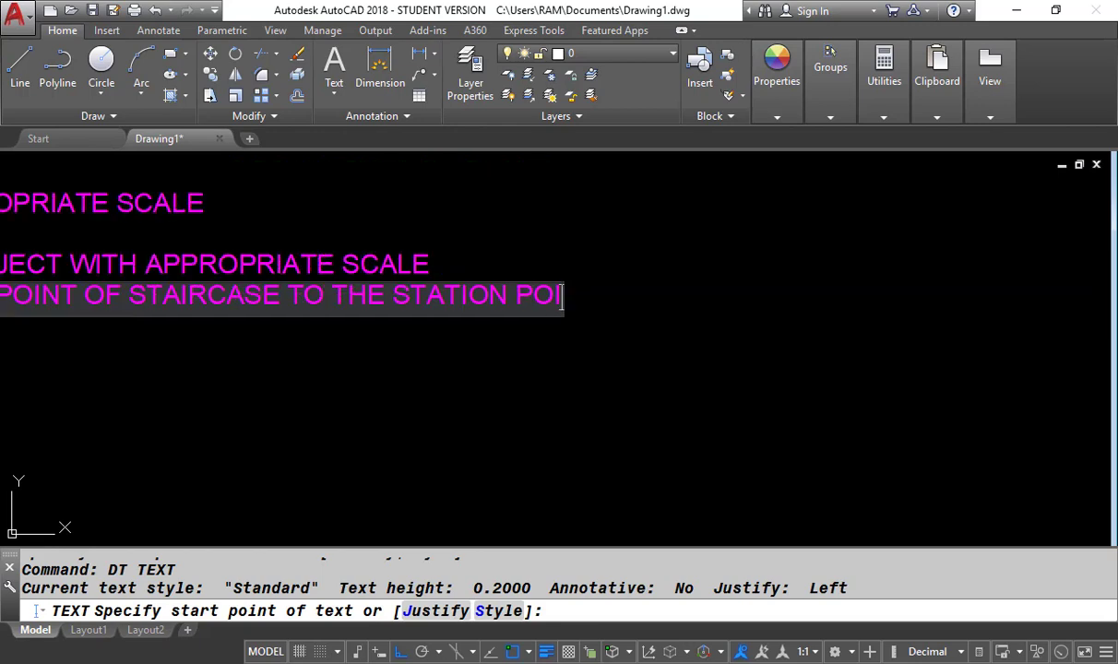
type("NT")
key("Escape")
Check the sight lines from the plan corners and append "(GREEN LINES)" to the sixth note line.
scroll(94, 428, "down", 9)
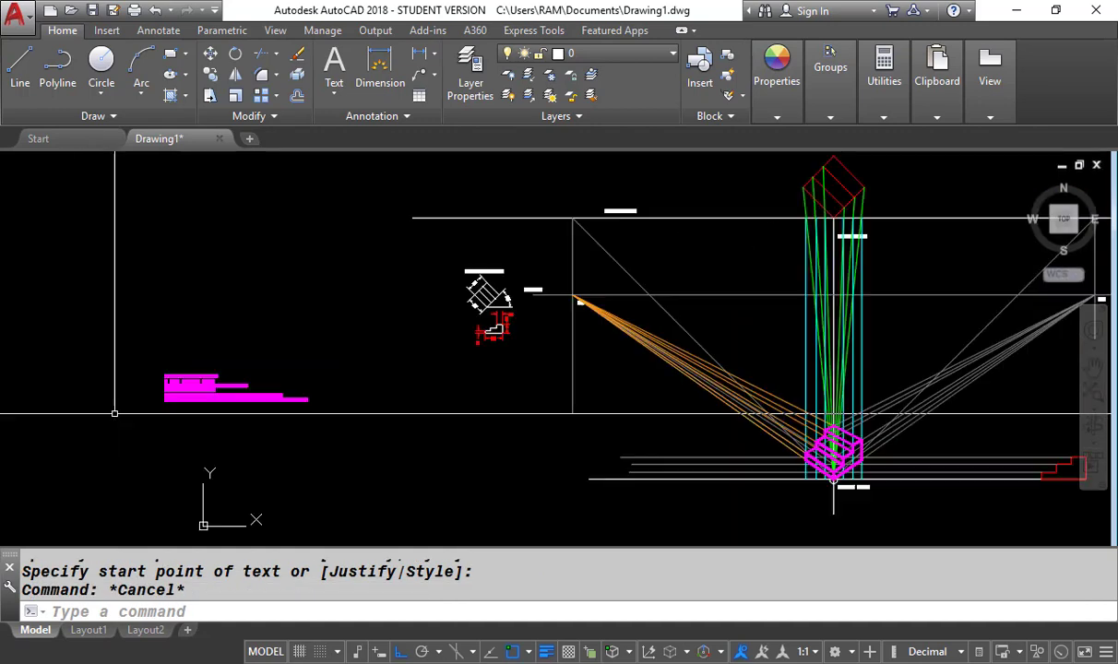
middle_click_drag(814, 215, 394, 334)
scroll(394, 334, "up", 8)
scroll(359, 418, "down", 8)
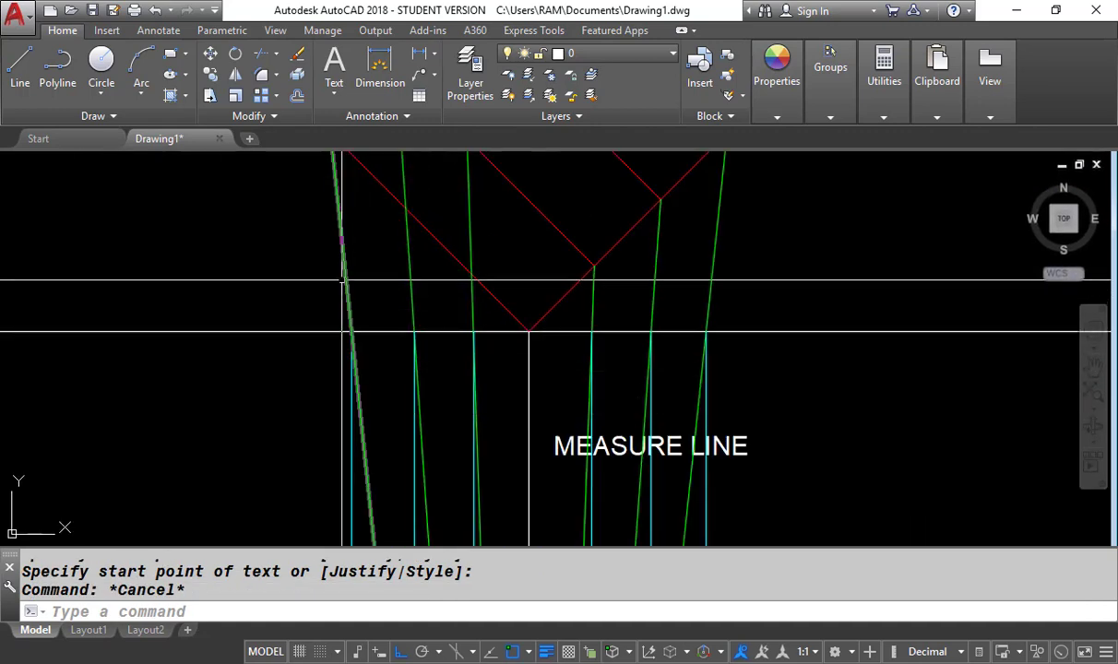
scroll(193, 342, "up", 6)
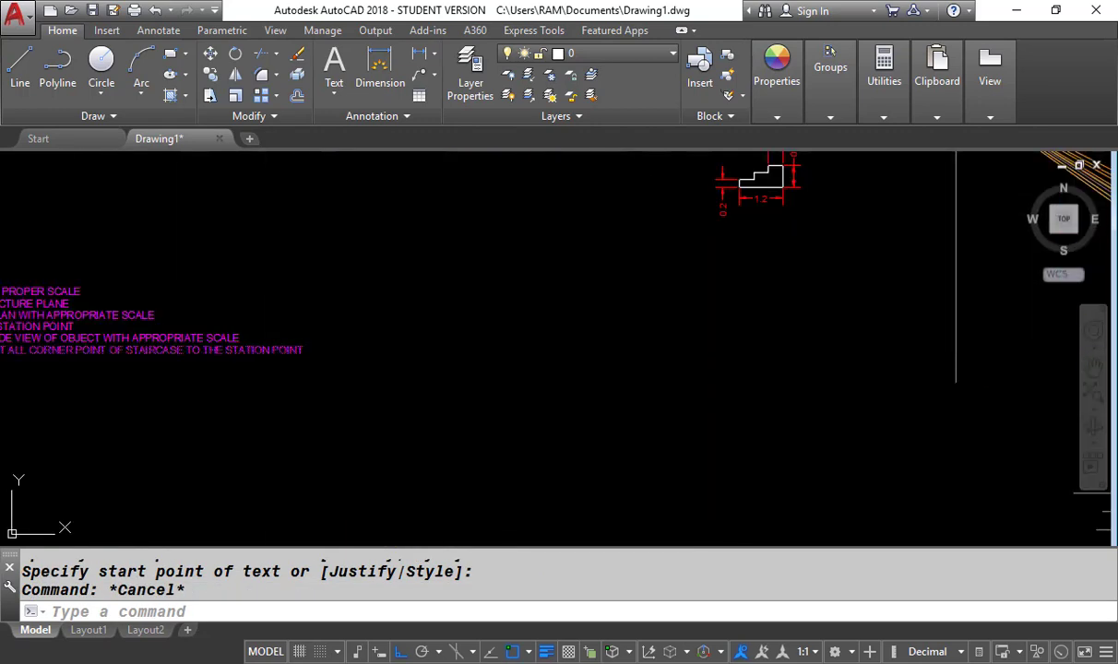
scroll(300, 356, "up", 6)
double_click(295, 355)
left_click(300, 363)
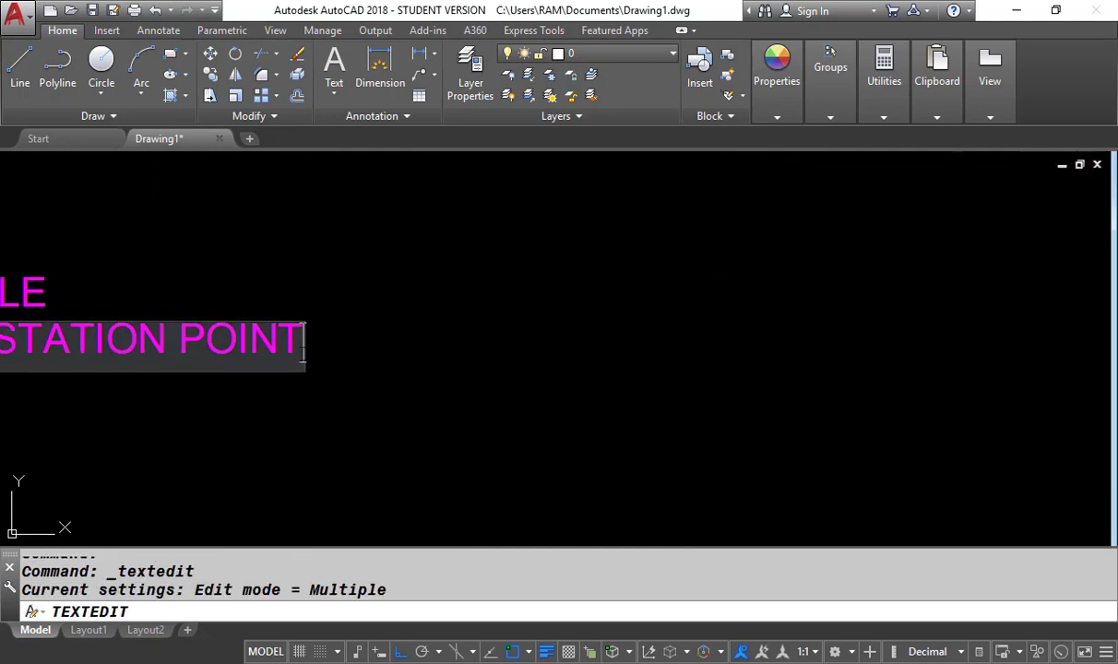
type("(GR")
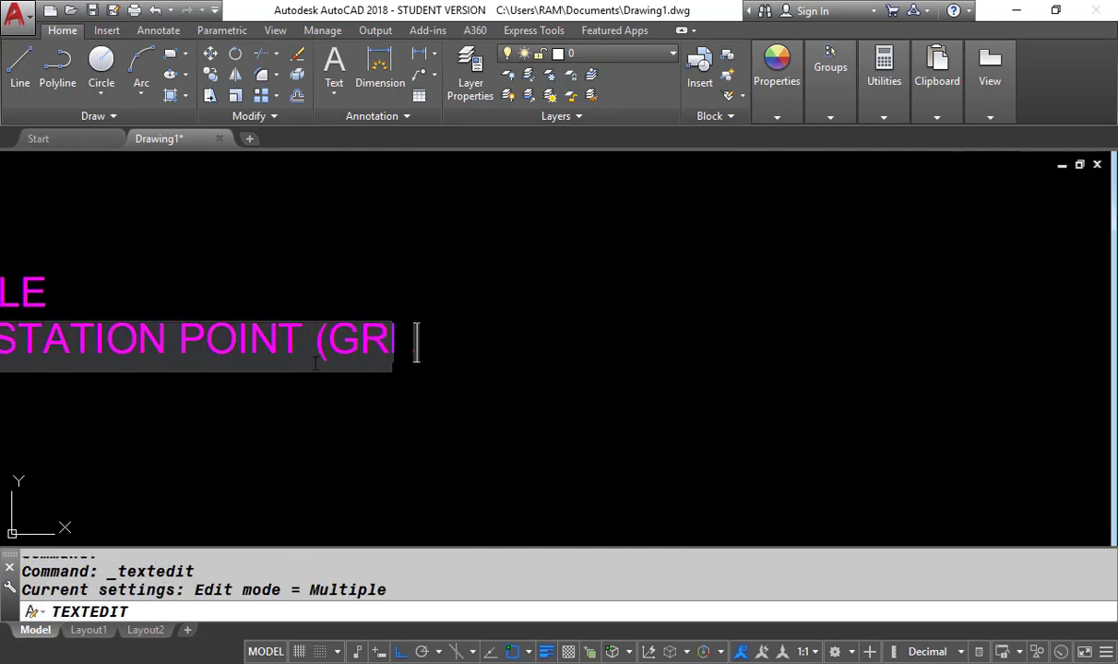
type("EEN LINES)")
key("Escape")
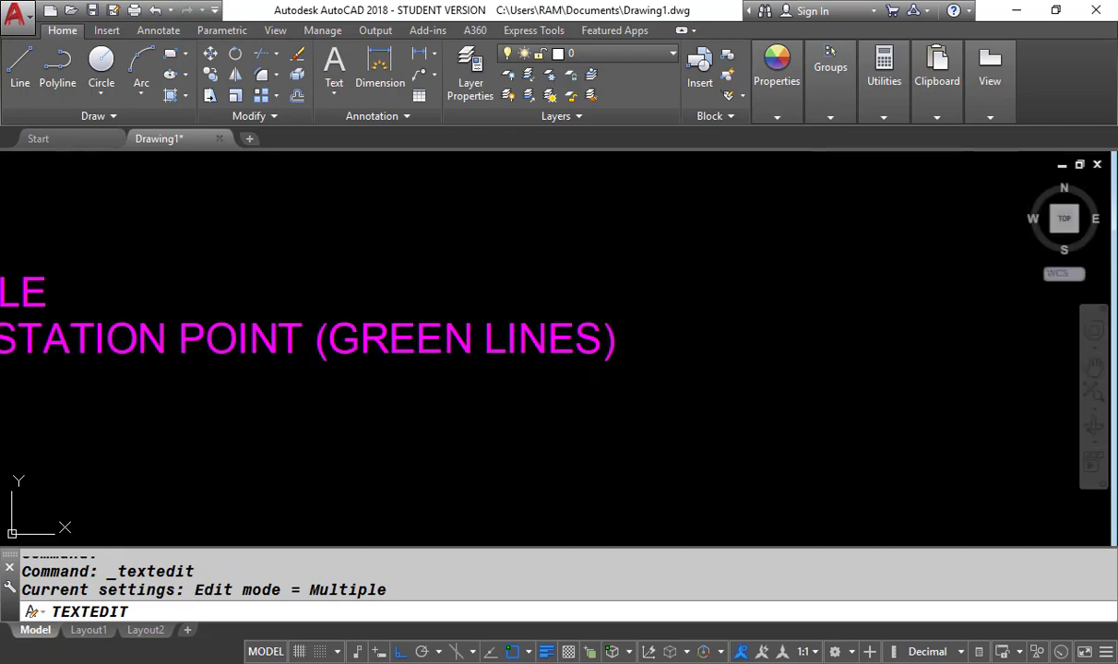
key("Escape")
scroll(237, 345, "down", 7)
scroll(719, 251, "up", 7)
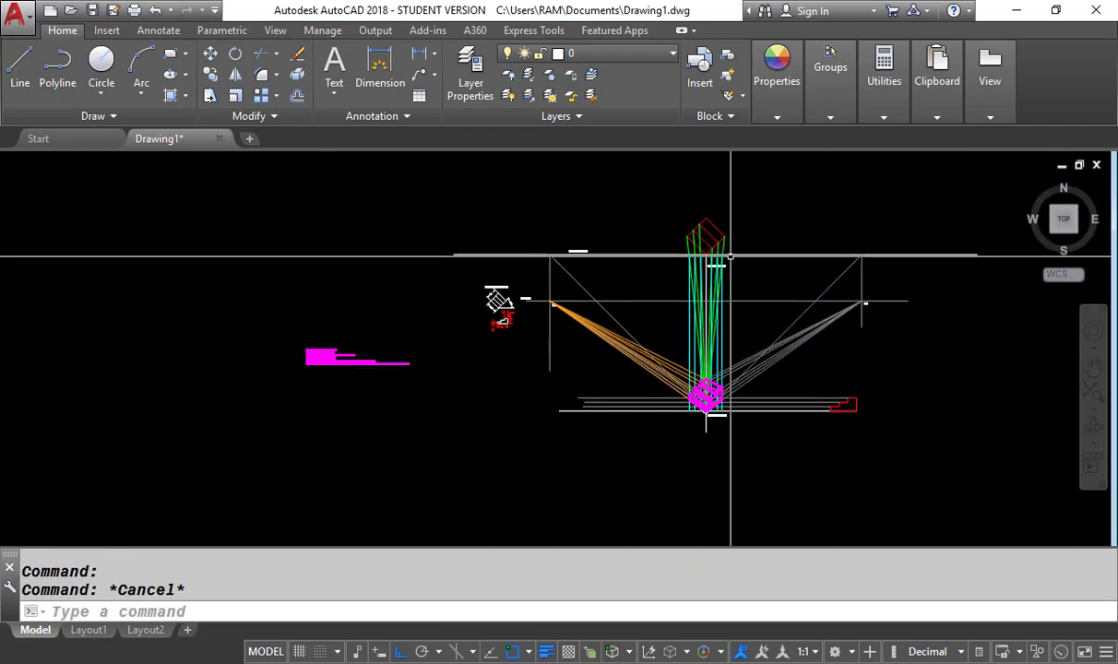
Add the seventh note line "7 TAKE HORIZONTAL PROJECTION FROM SIDE VIEW" below the sixth.
scroll(685, 251, "down", 6)
scroll(614, 406, "up", 8)
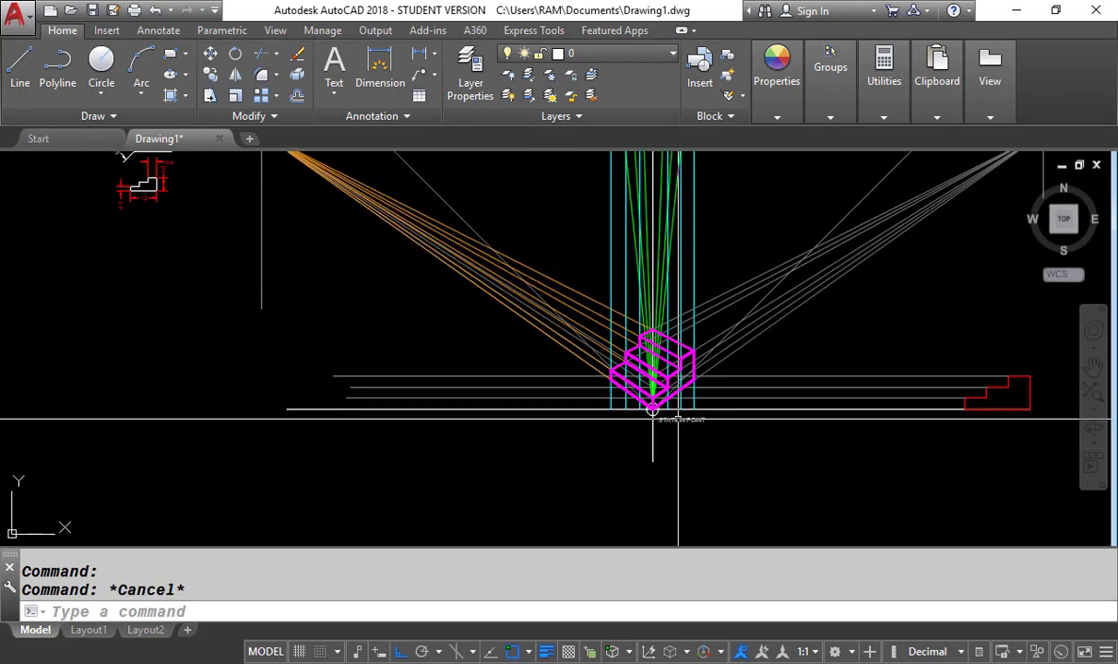
scroll(608, 419, "down", 6)
middle_click_drag(412, 312, 656, 320)
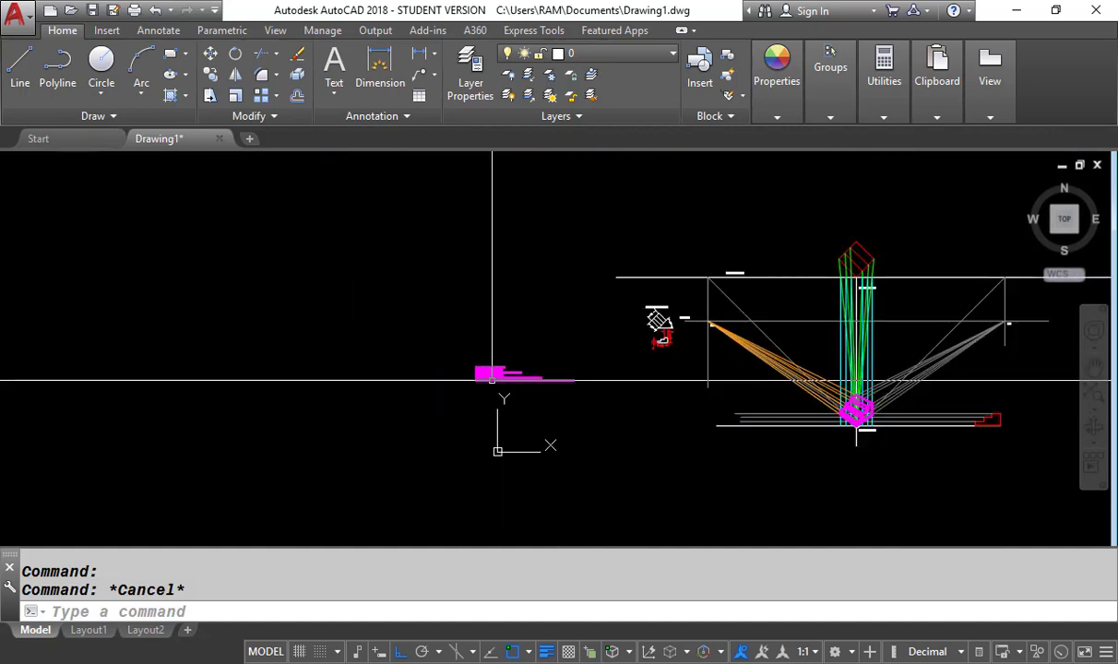
scroll(474, 429, "up", 7)
type("DT")
key("Return")
key("Return")
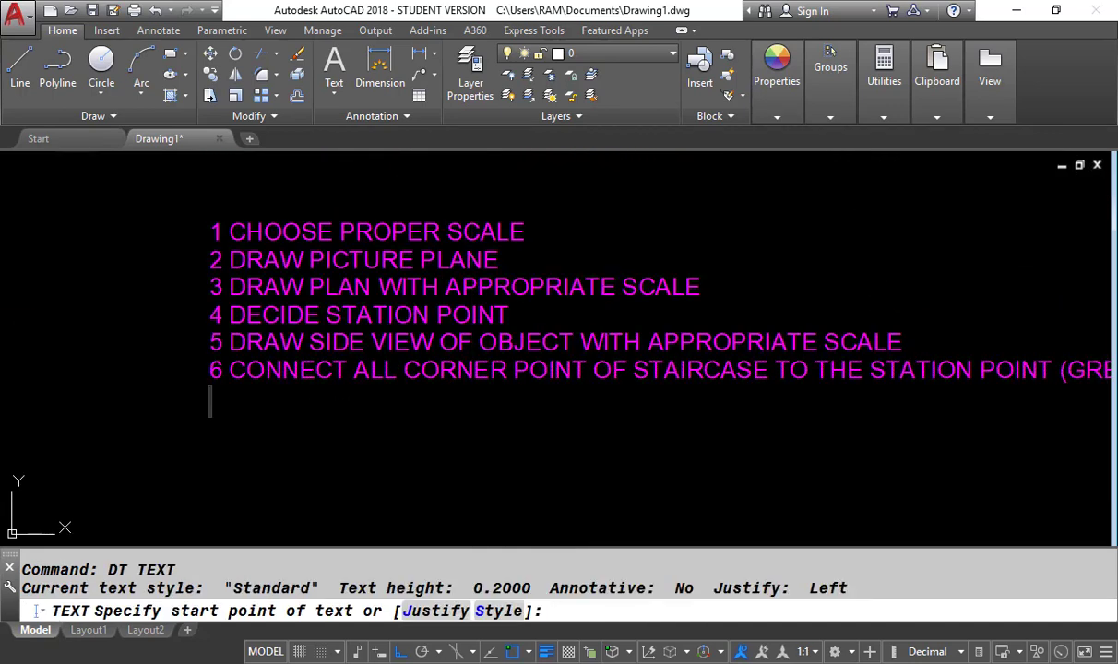
type("7 TAKE H")
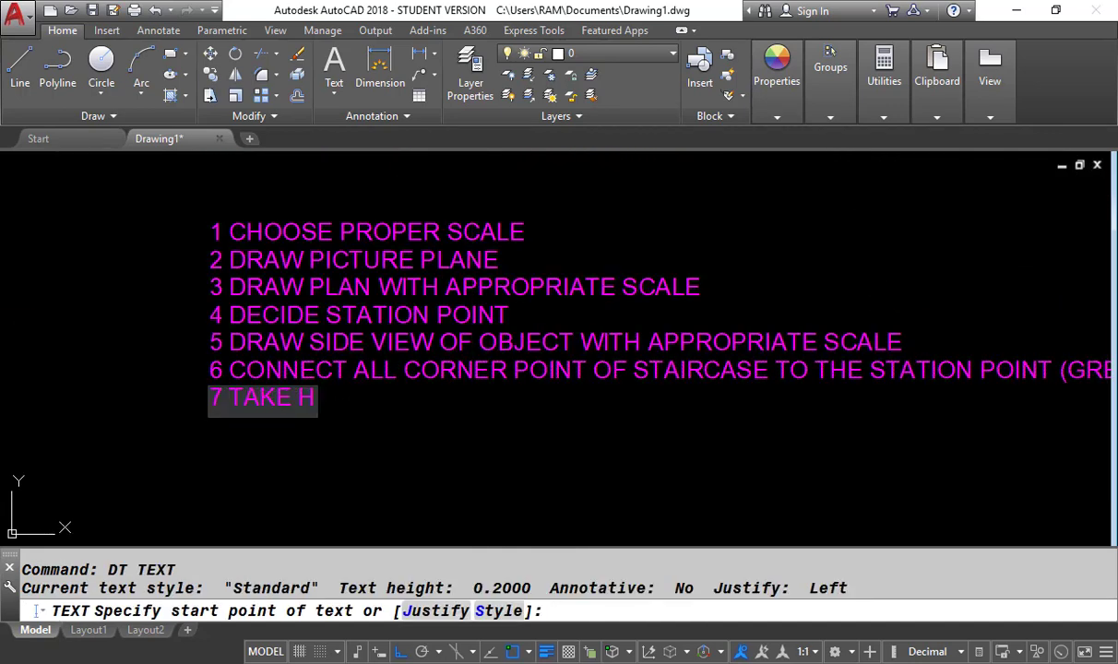
type("ORIZONTAL PRO")
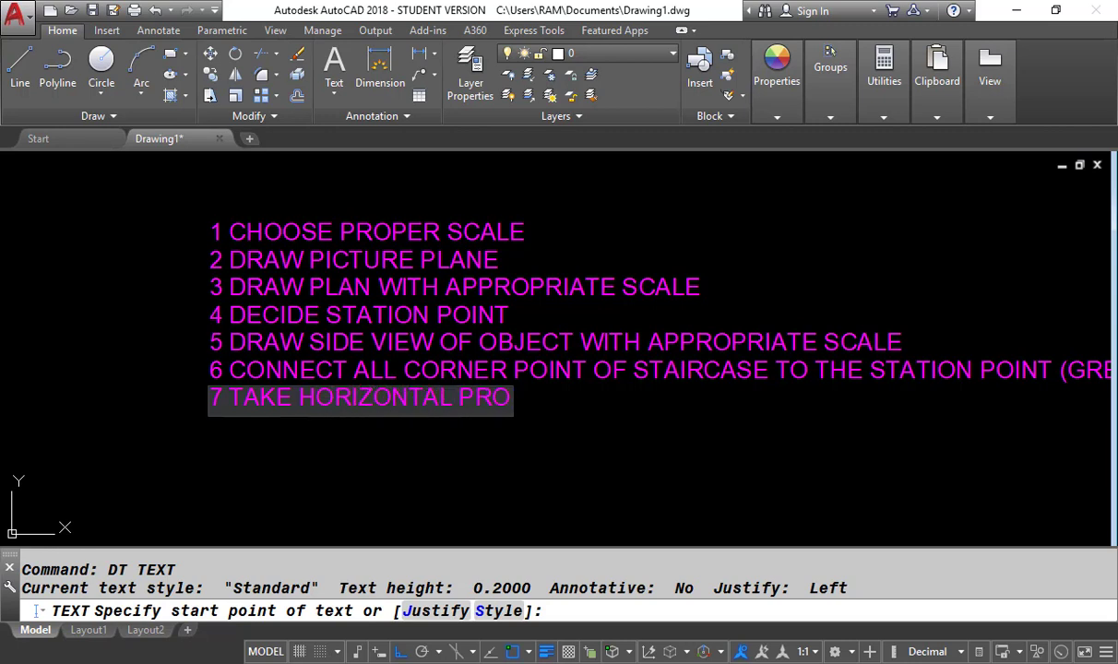
type("JECTION FROM ")
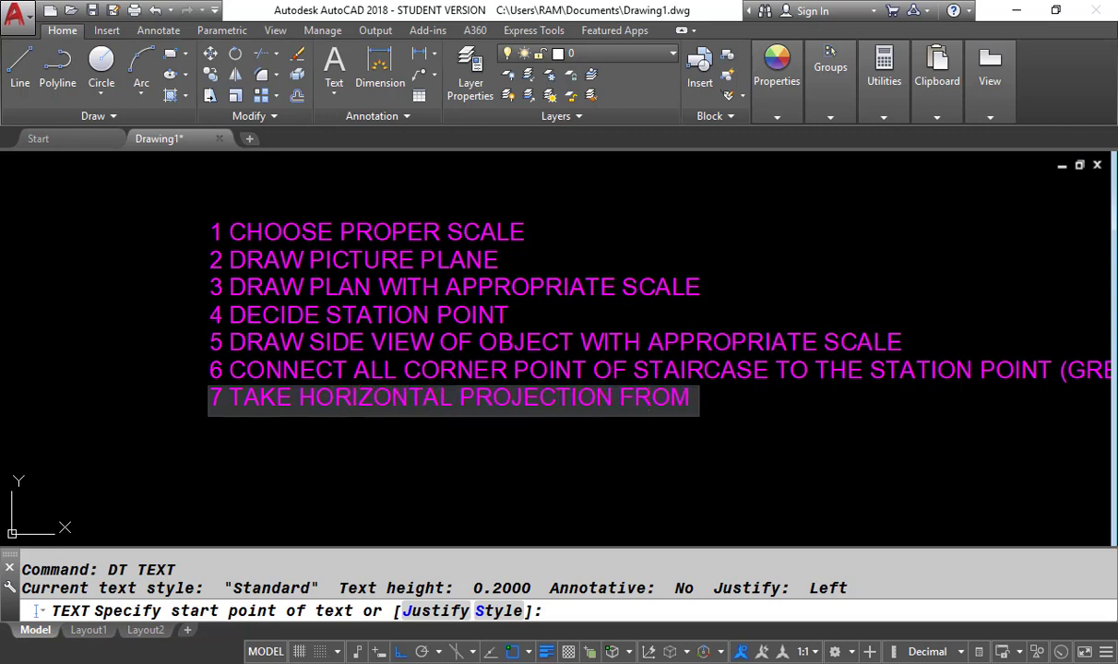
type("SIDE VIEW")
key("Return")
key("Return")
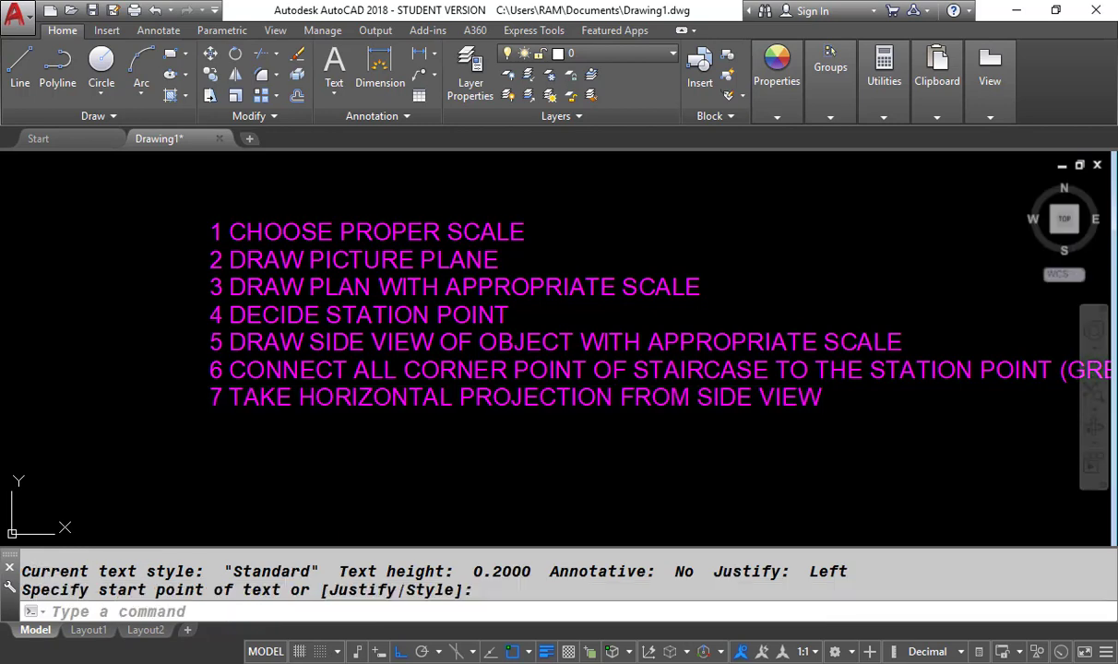
Write the eighth note line "8 DRAW 45 DEGREE LINE FROM STATION POINT BOTH SIDES" below the seventh.
type("DT")
key("Return")
scroll(367, 344, "down", 6)
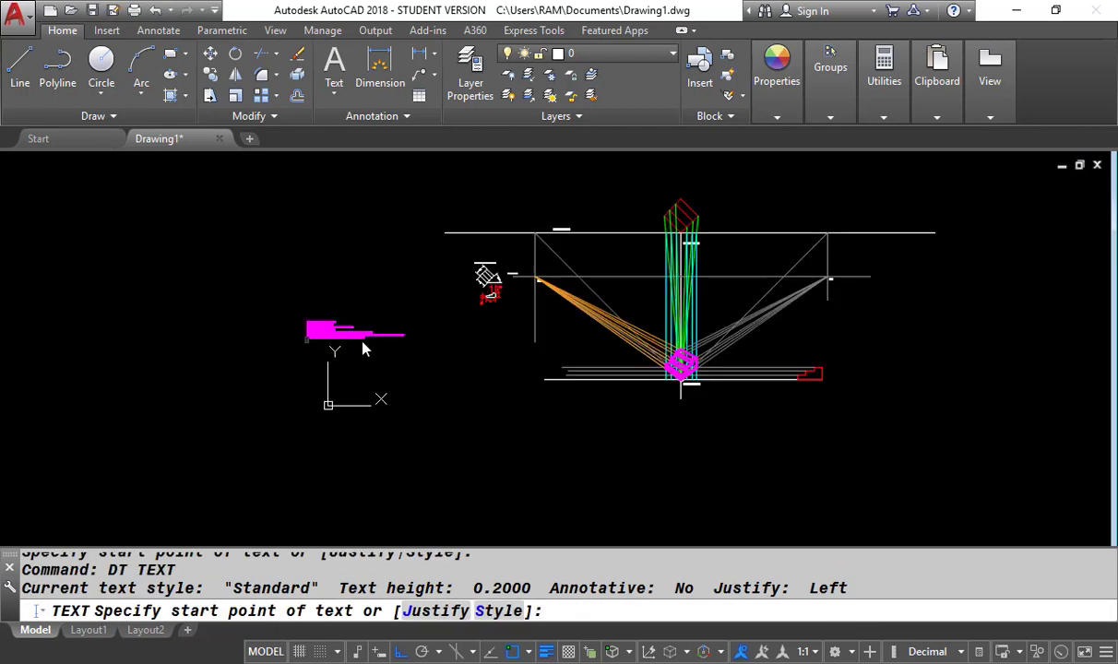
scroll(694, 390, "up", 10)
scroll(565, 399, "down", 2)
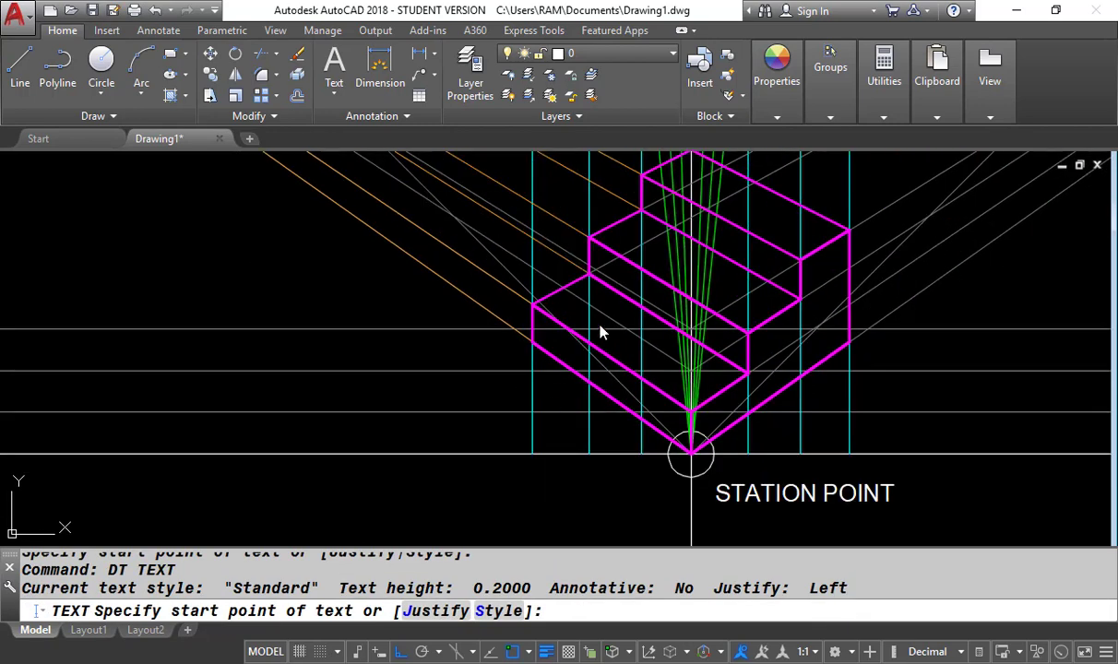
scroll(387, 357, "down", 8)
scroll(404, 277, "up", 6)
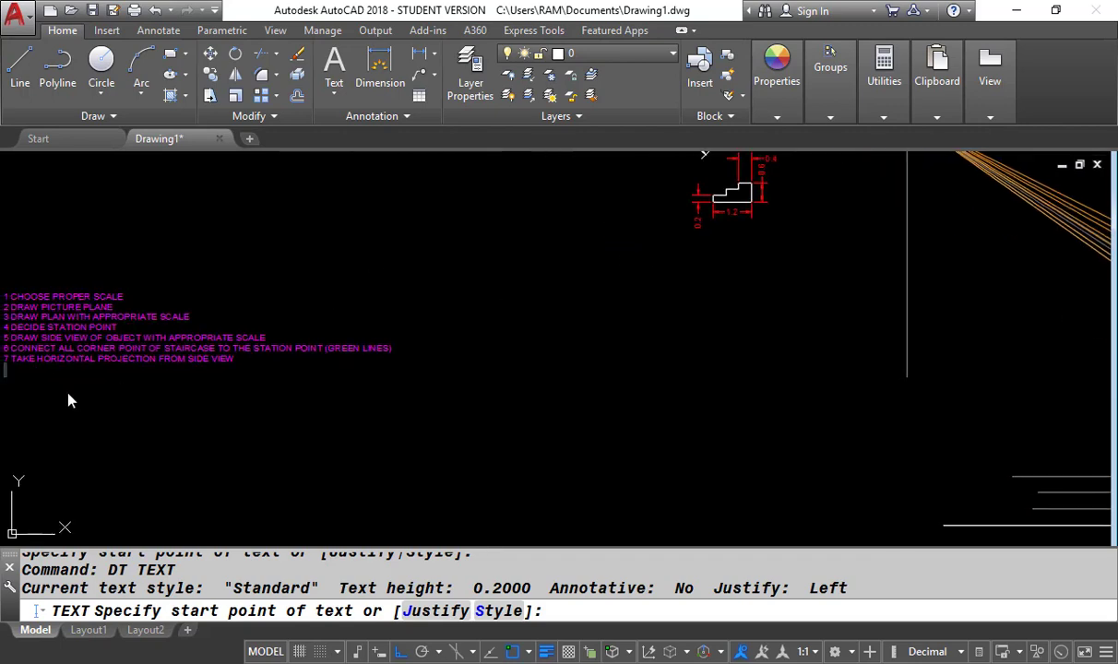
middle_click_drag(69, 399, 325, 345)
scroll(322, 346, "up", 4)
type("8")
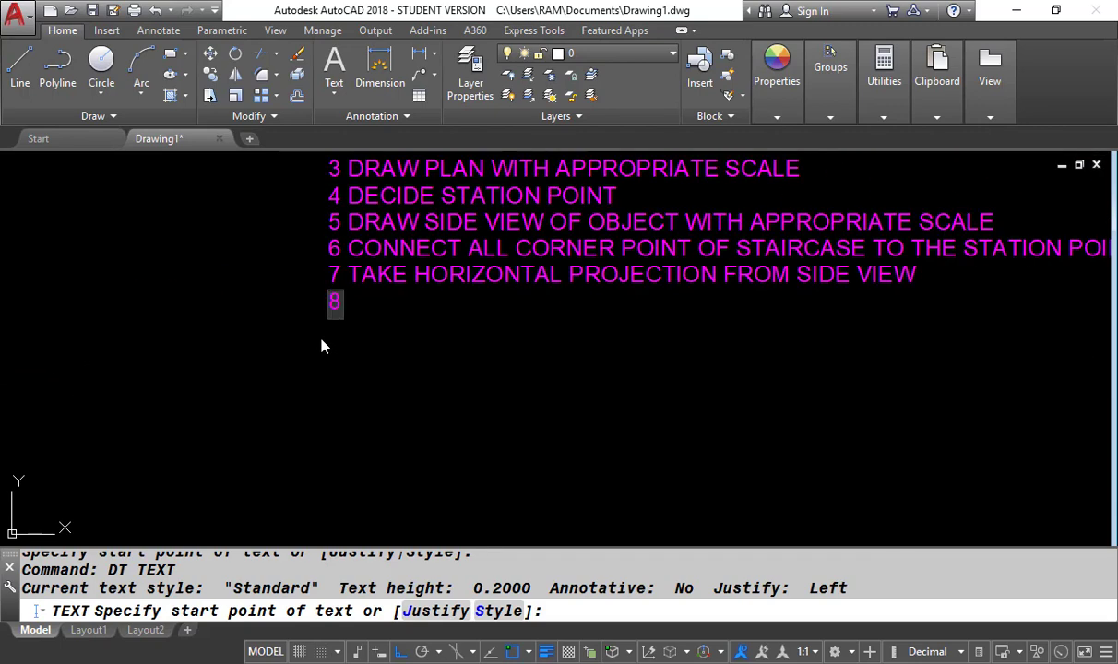
type(" DRAW 45 DEGF")
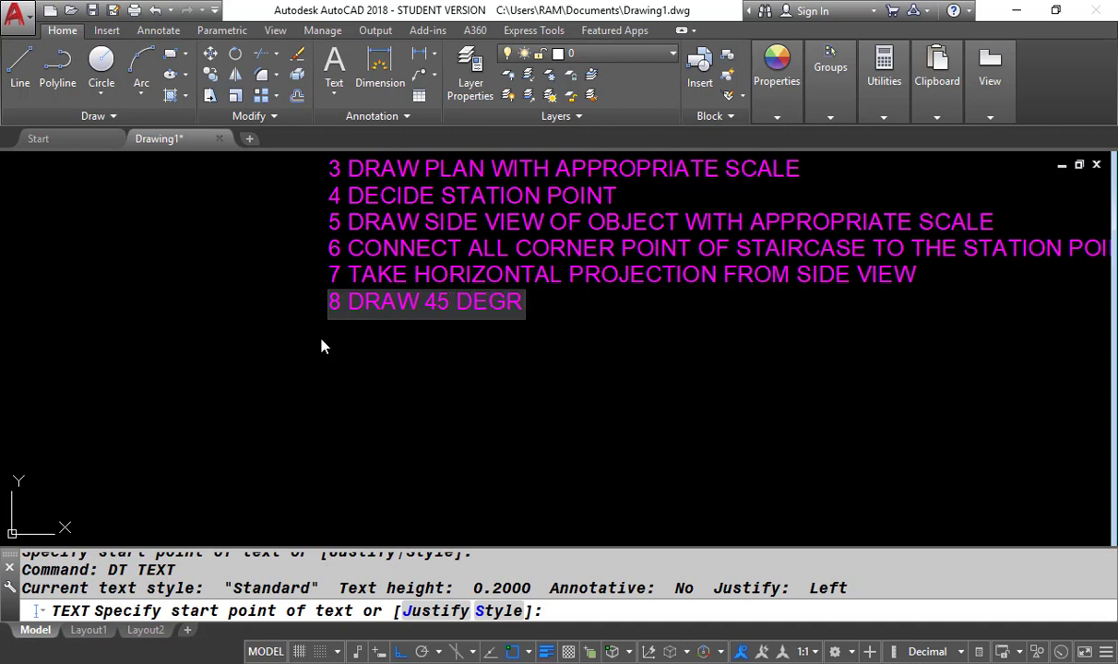
type("EE LINE")
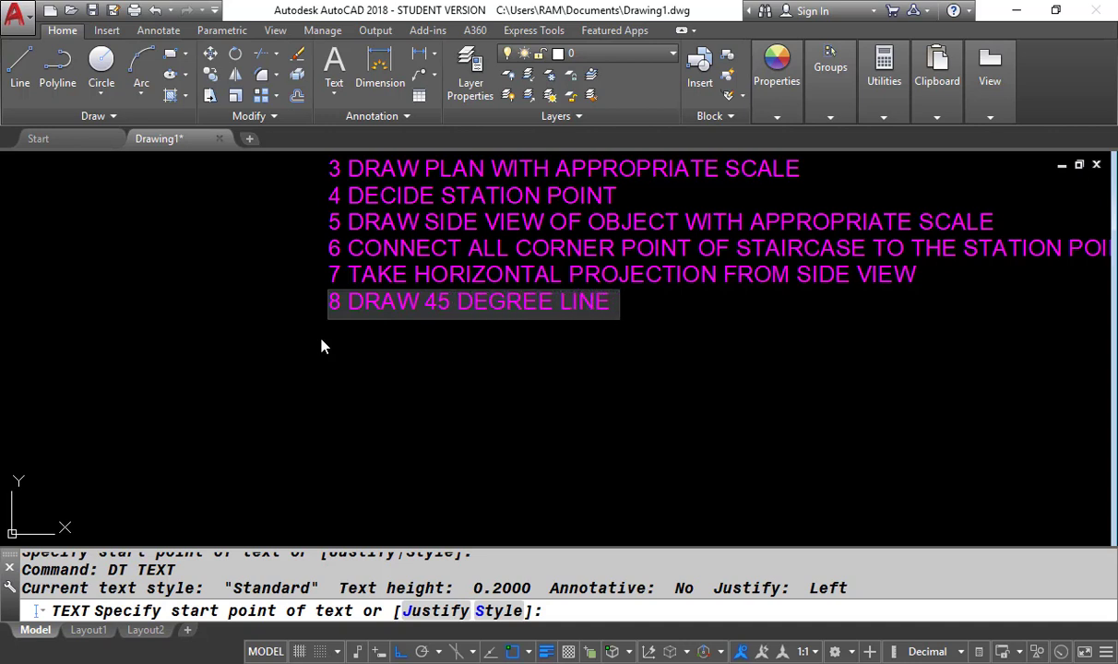
type(" FROM STATION")
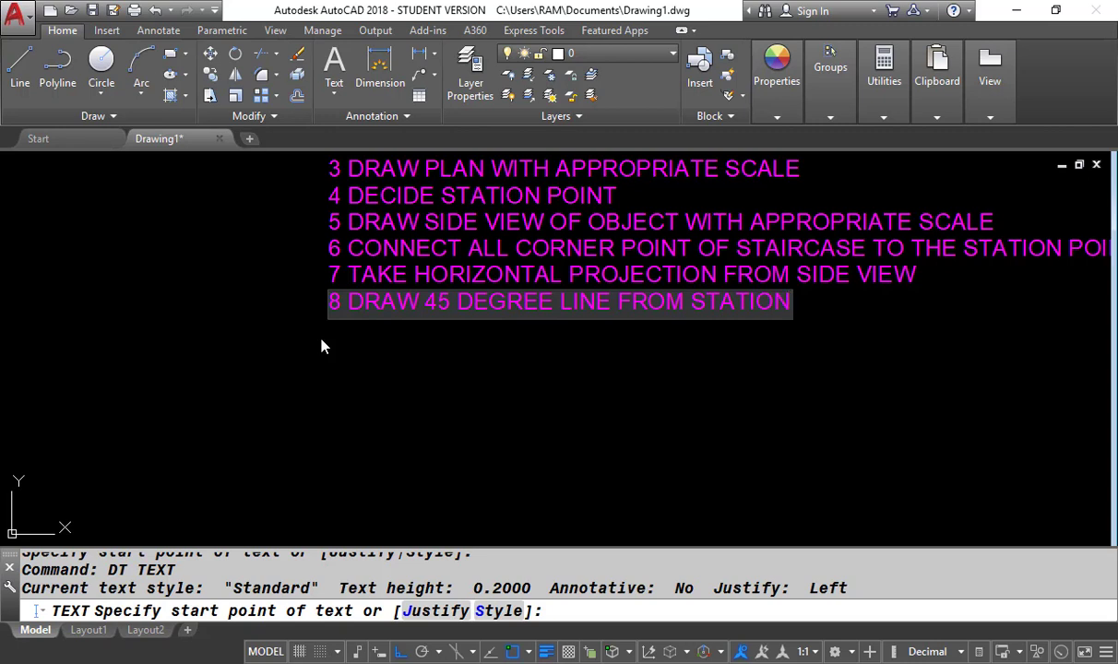
type(" POINT B")
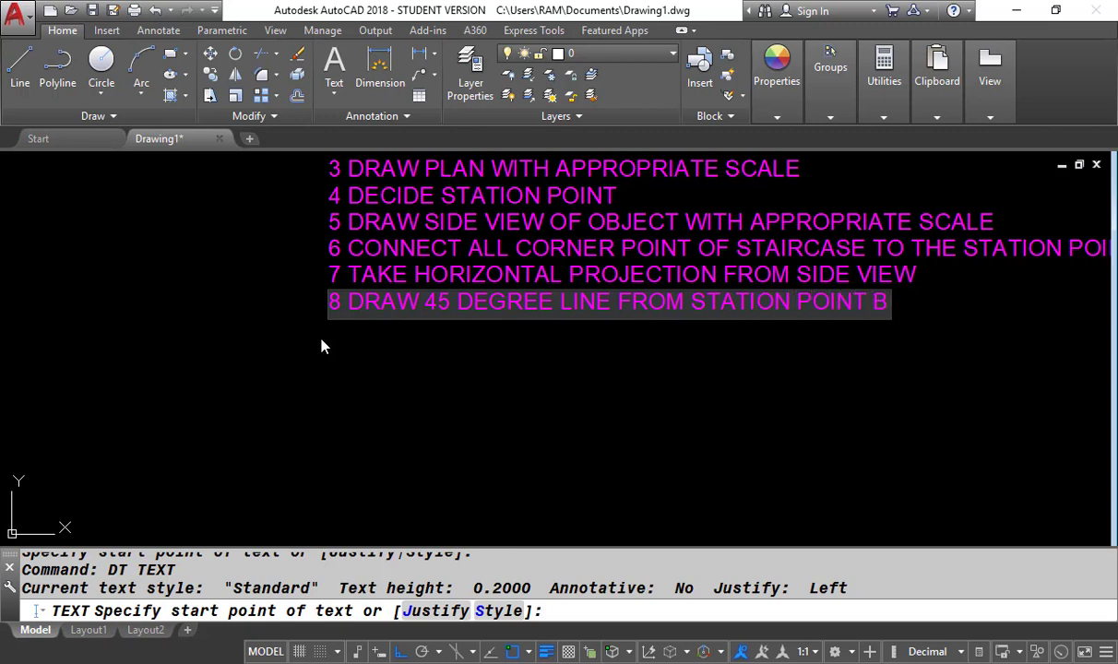
type("OTH SIDES")
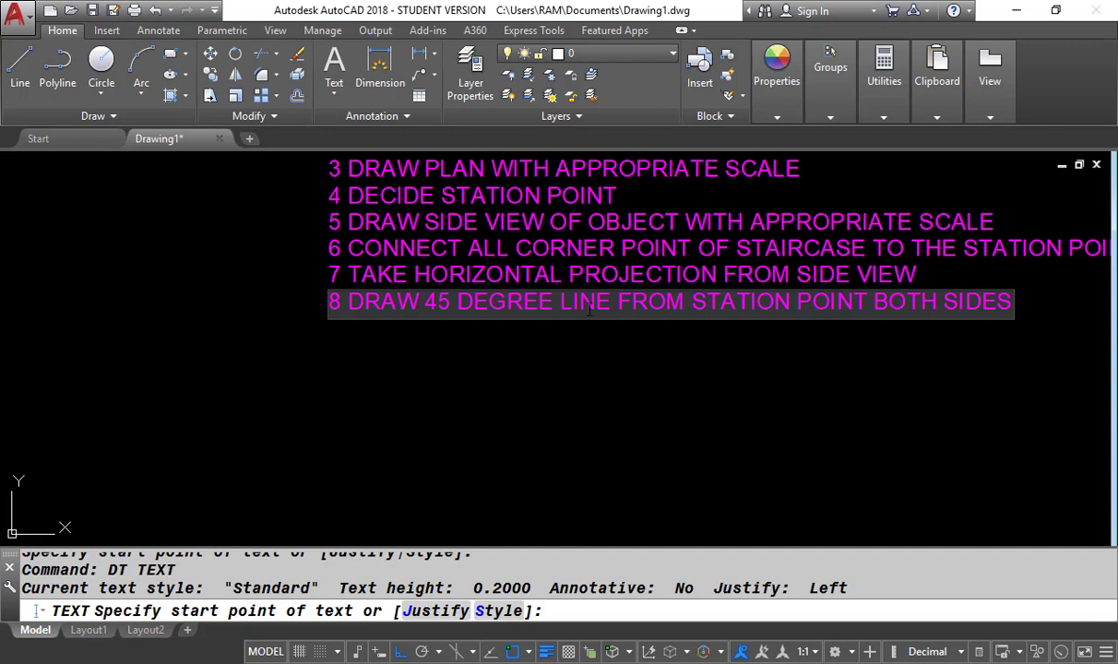
Insert "W.R.T. HORIZONTAL" before "FROM STATION POINT" in the eighth note line.
type("W")
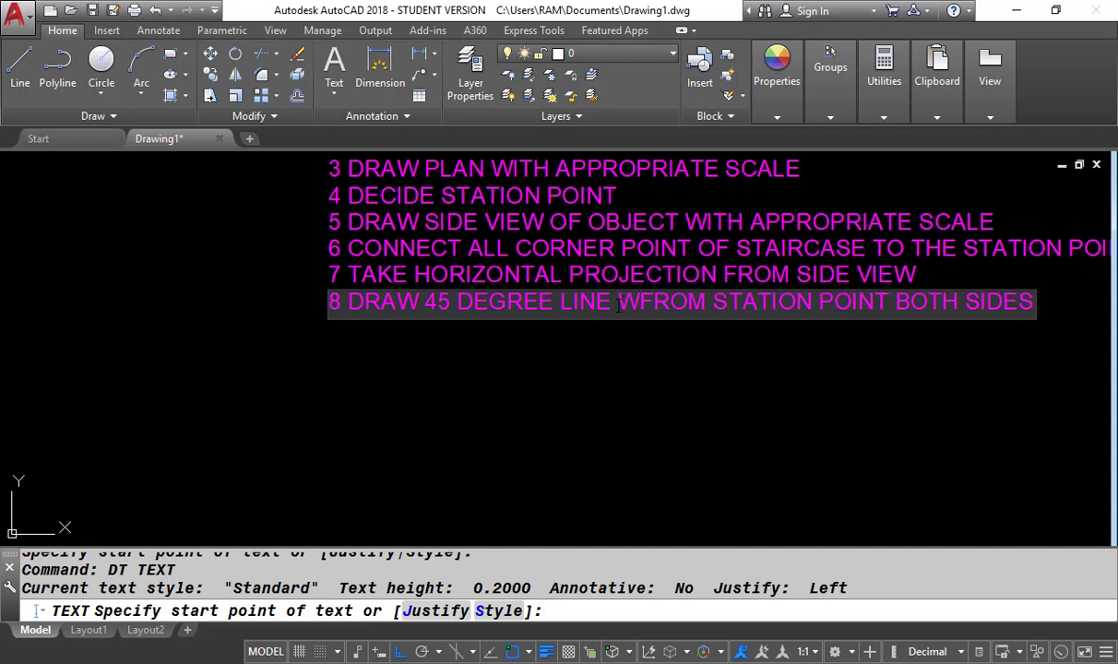
type(".R.T. HORI")
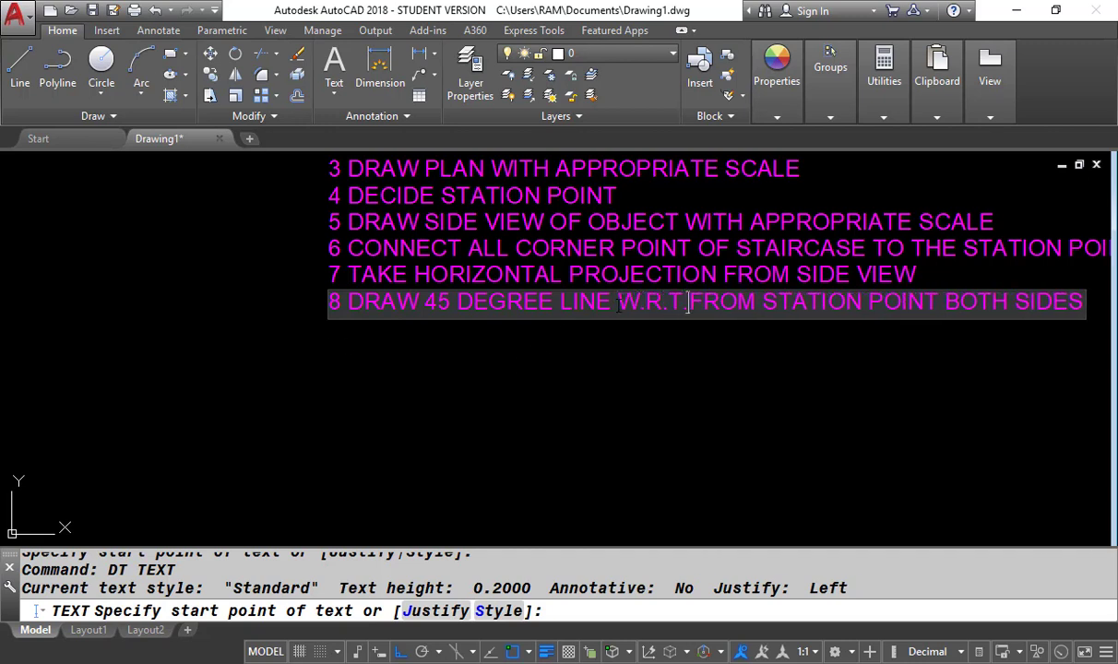
type("ZONTAL")
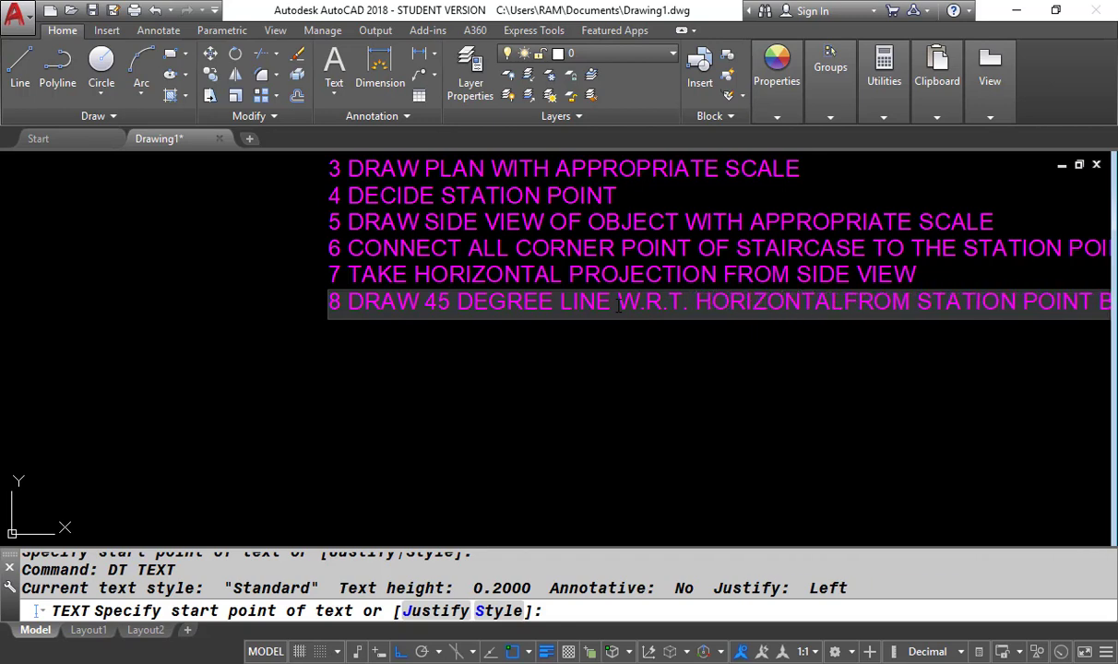
Append "& EXTEND IT TO THE PICTURE PLANE" to the eighth note line and finish the text.
scroll(404, 346, "down", 5)
scroll(661, 380, "up", 5)
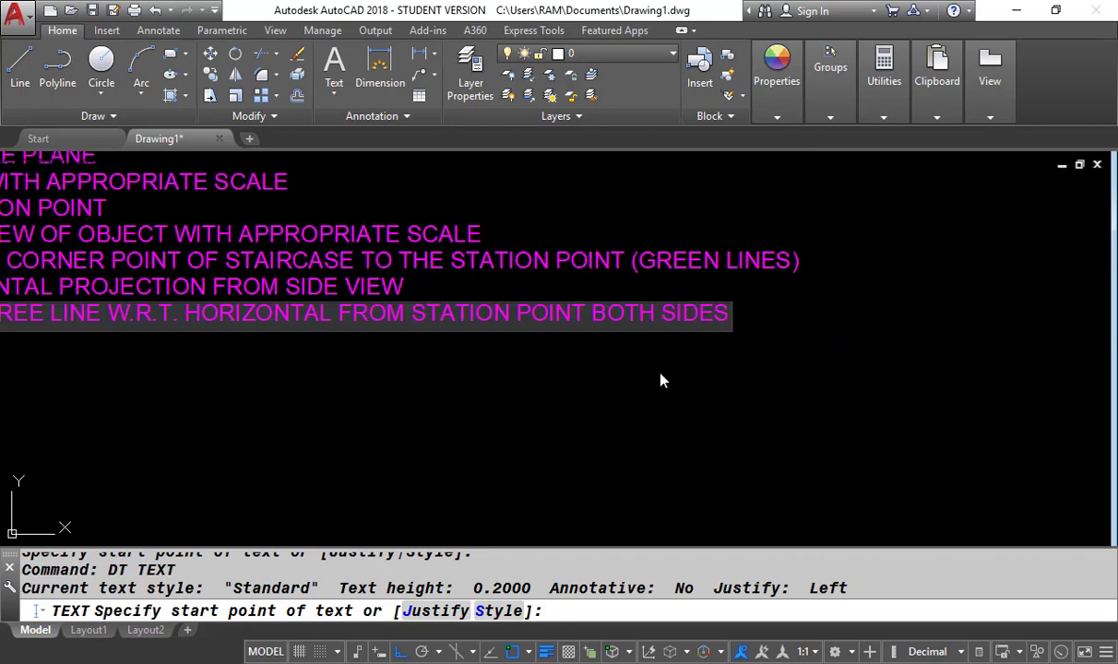
left_click(730, 315)
type("& EXTE")
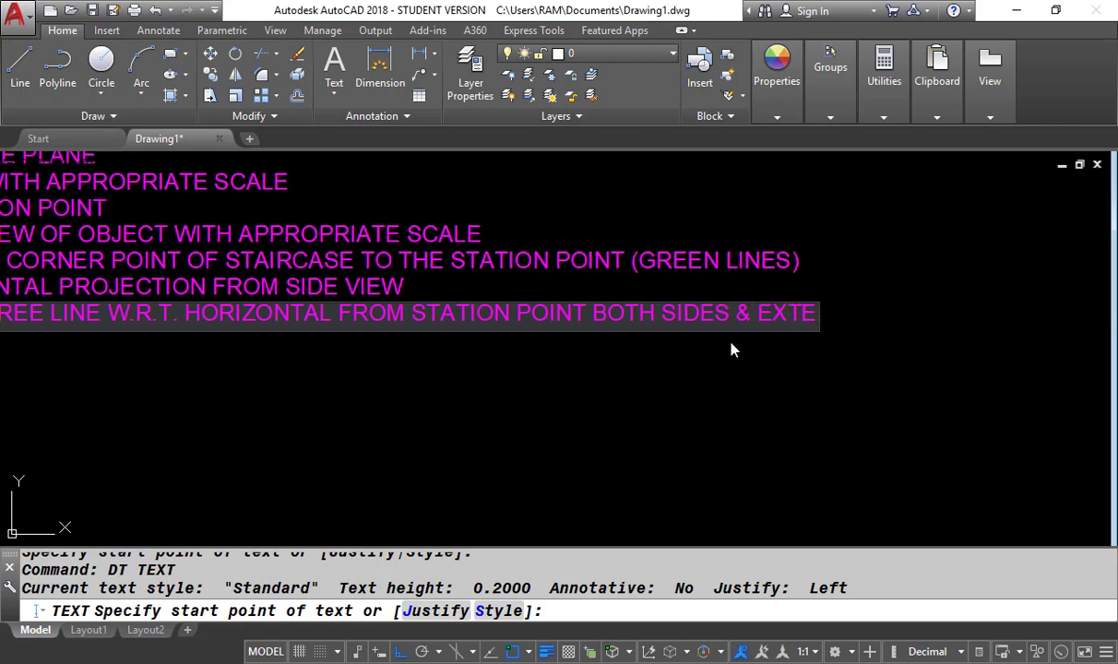
type("ND IT TO TH")
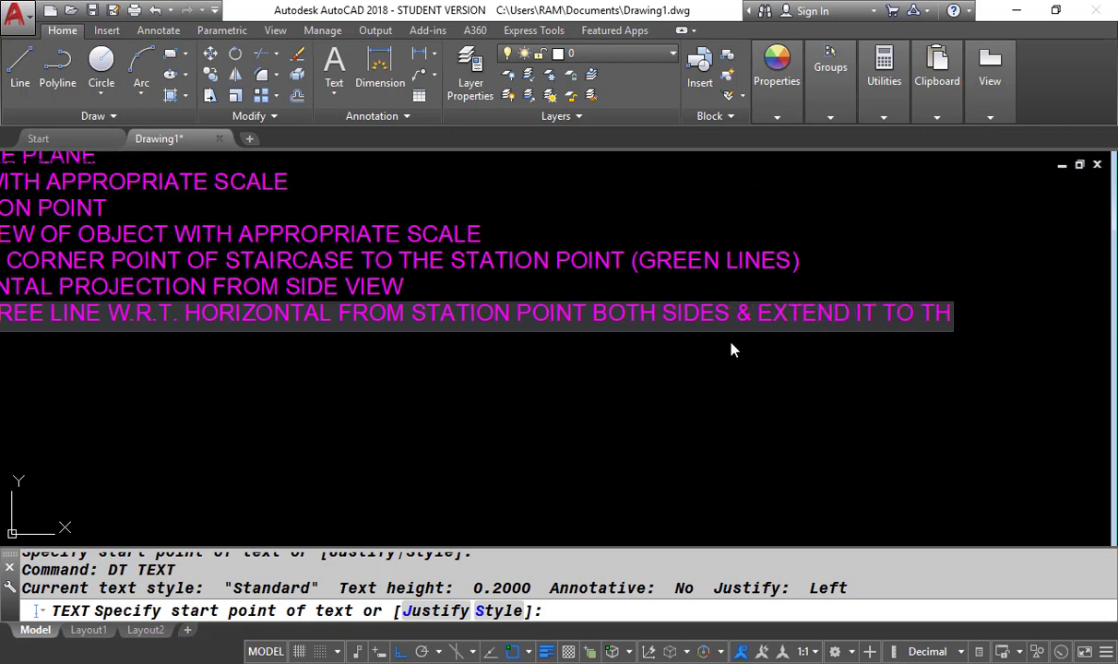
type("E PICTURE PLANE")
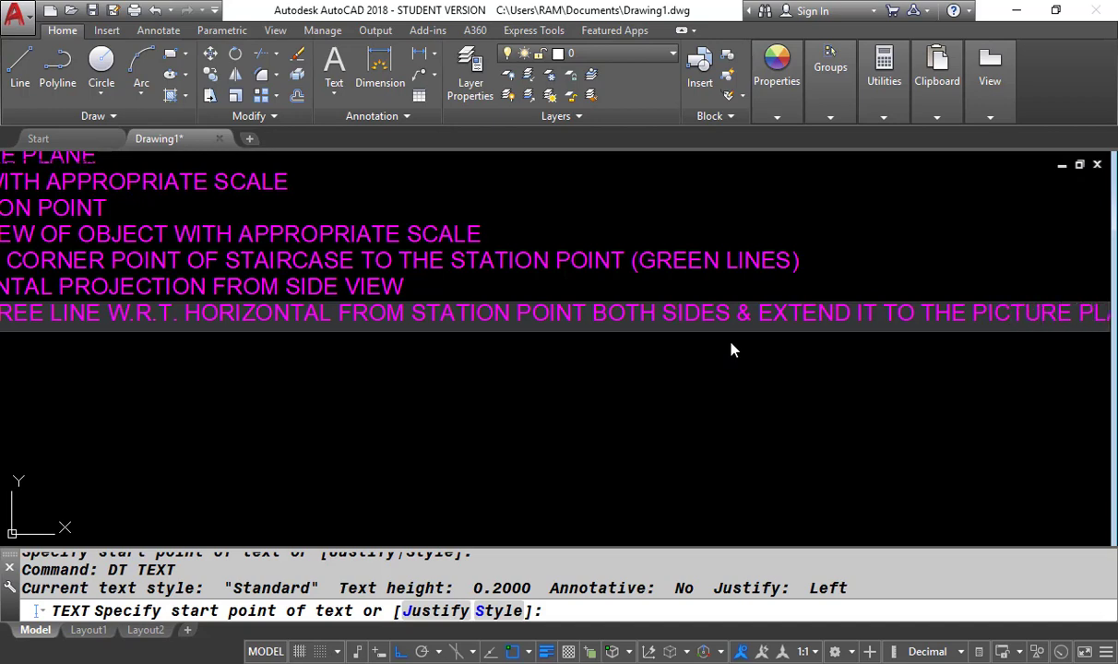
key("Return")
key("Return")
Change the color of the two 45-degree lines between the station point and the picture plane to Red.
scroll(731, 342, "down", 11)
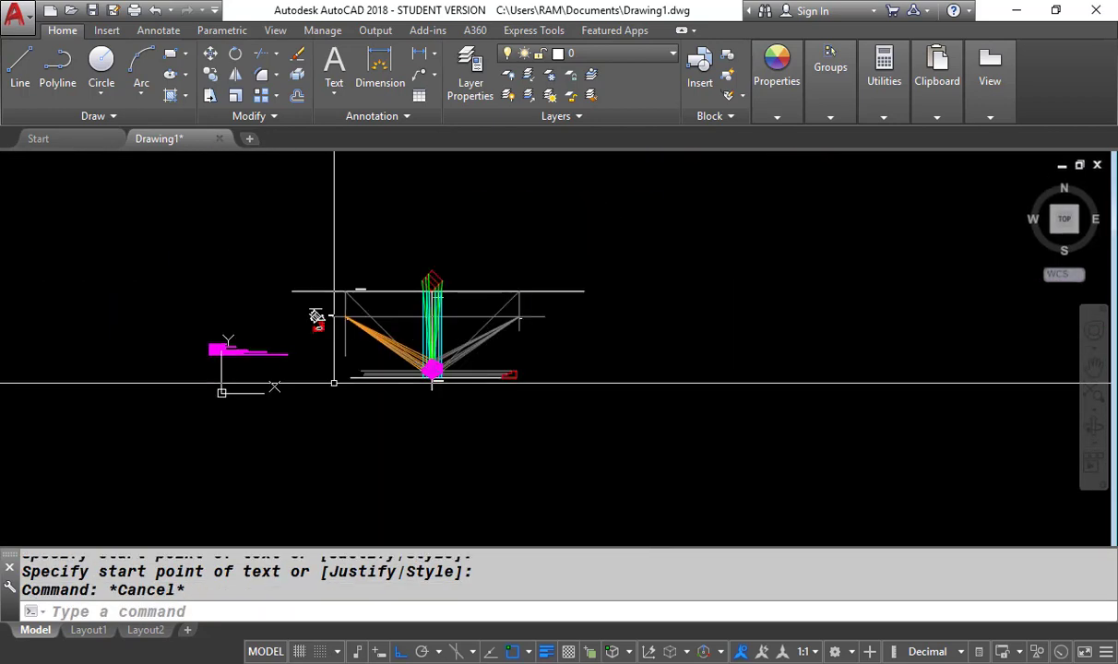
scroll(437, 350, "up", 10)
scroll(514, 356, "down", 4)
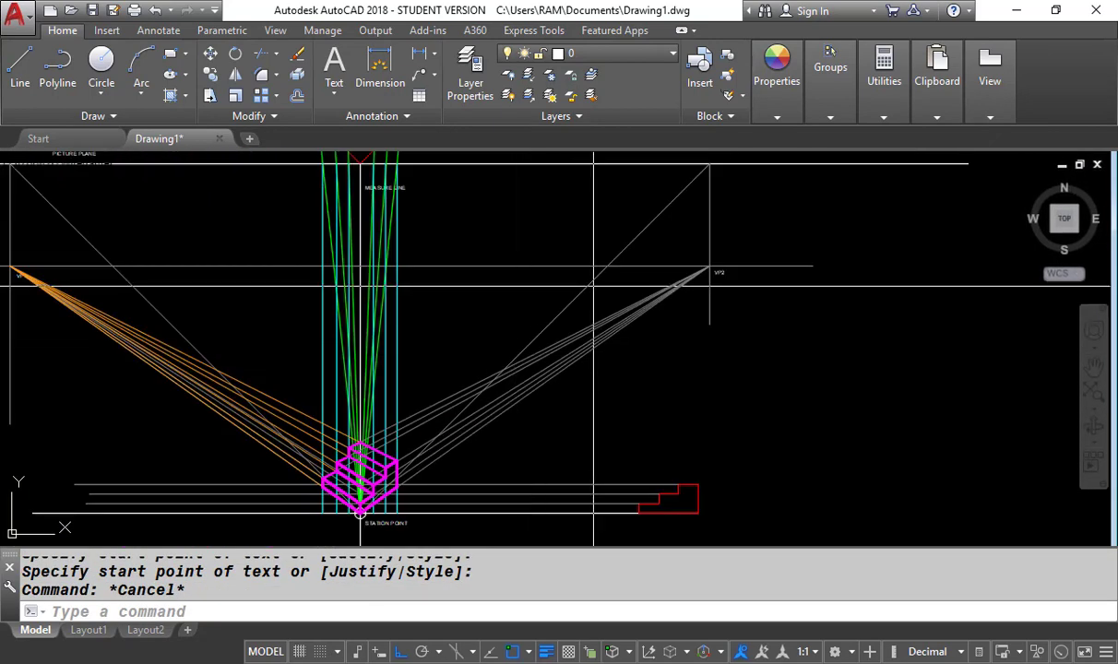
left_click(514, 355)
middle_click_drag(67, 214, 314, 265)
left_click(313, 265)
left_click(296, 251)
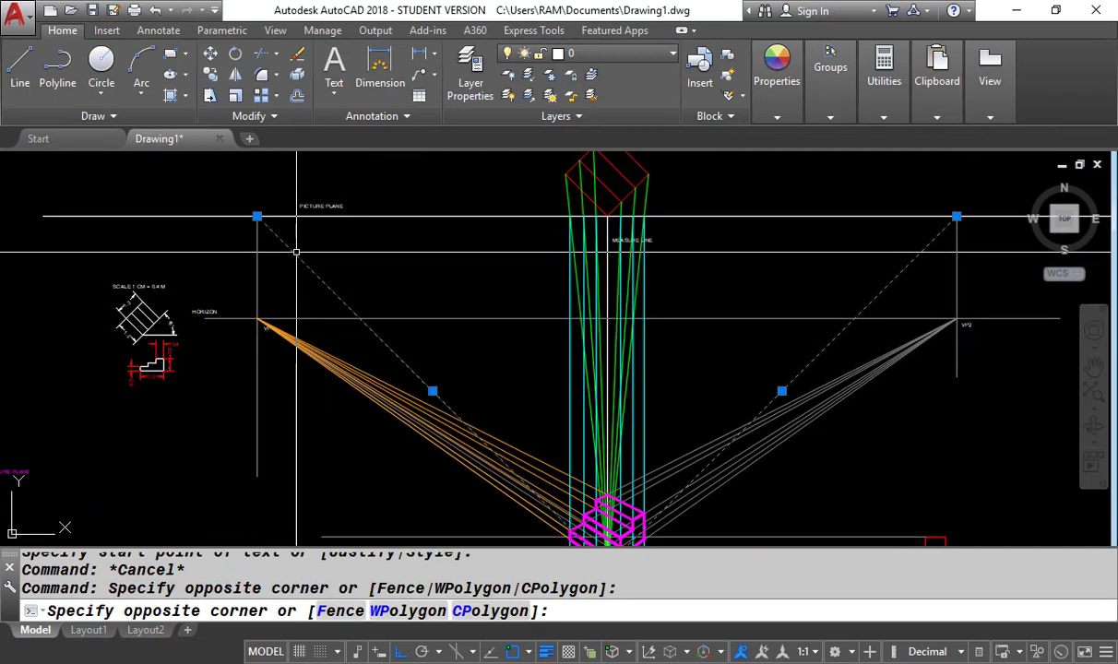
mouse_move(775, 93)
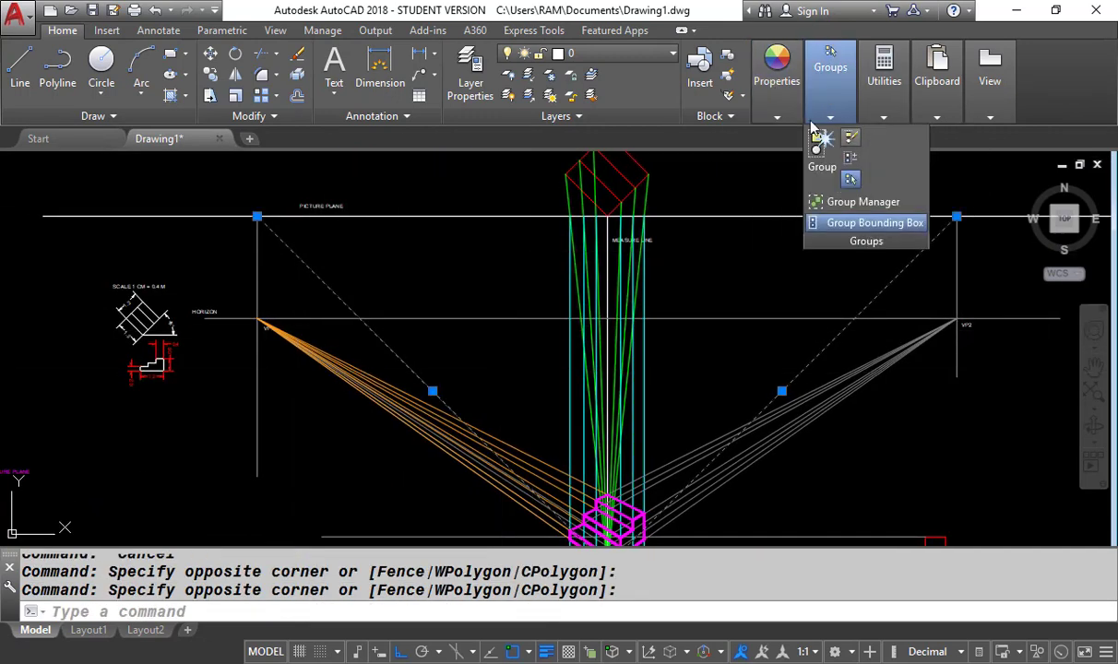
left_click(868, 138)
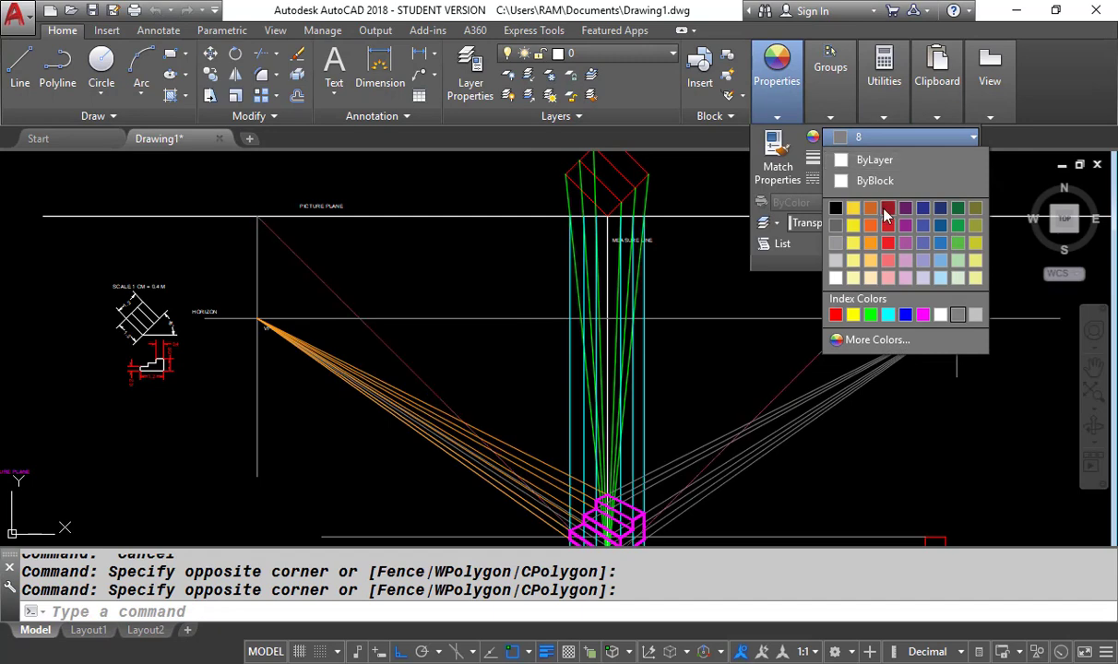
left_click(836, 316)
key("Escape")
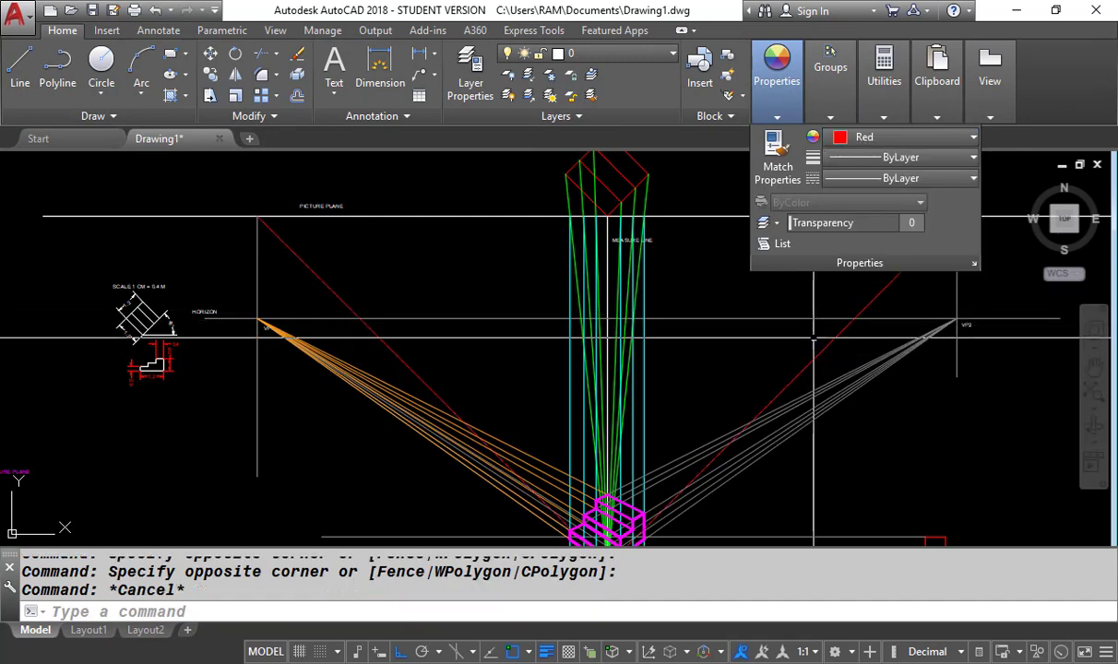
Examine the 45-degree lines from the station point to the picture plane and the vertical lines at their upper ends.
scroll(642, 277, "down", 4)
scroll(641, 277, "up", 6)
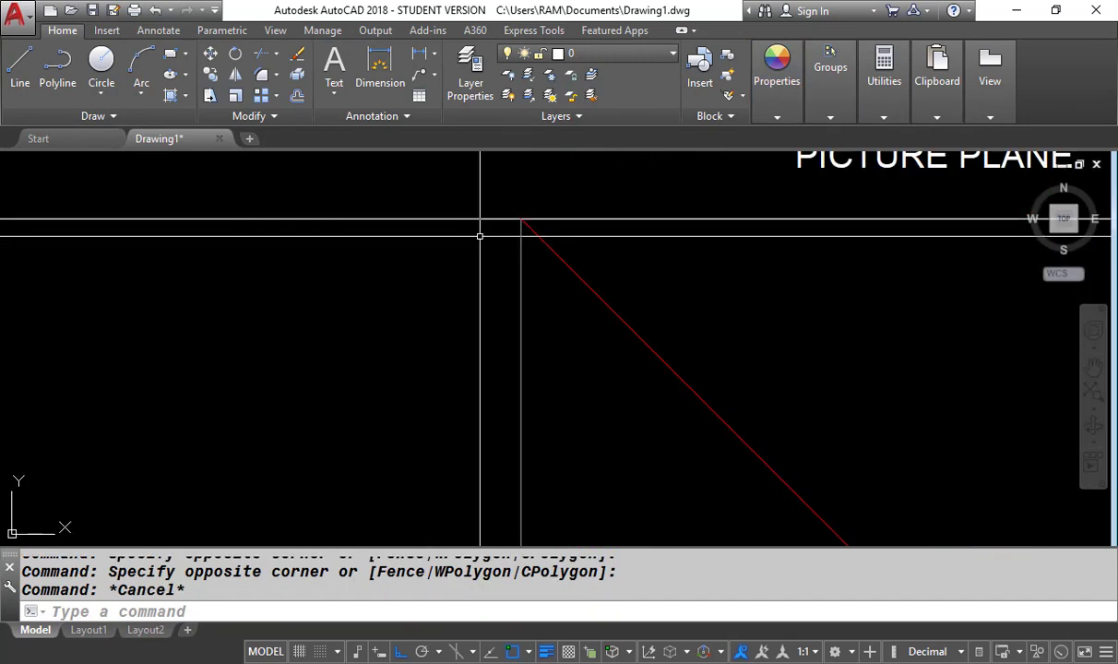
scroll(478, 234, "down", 5)
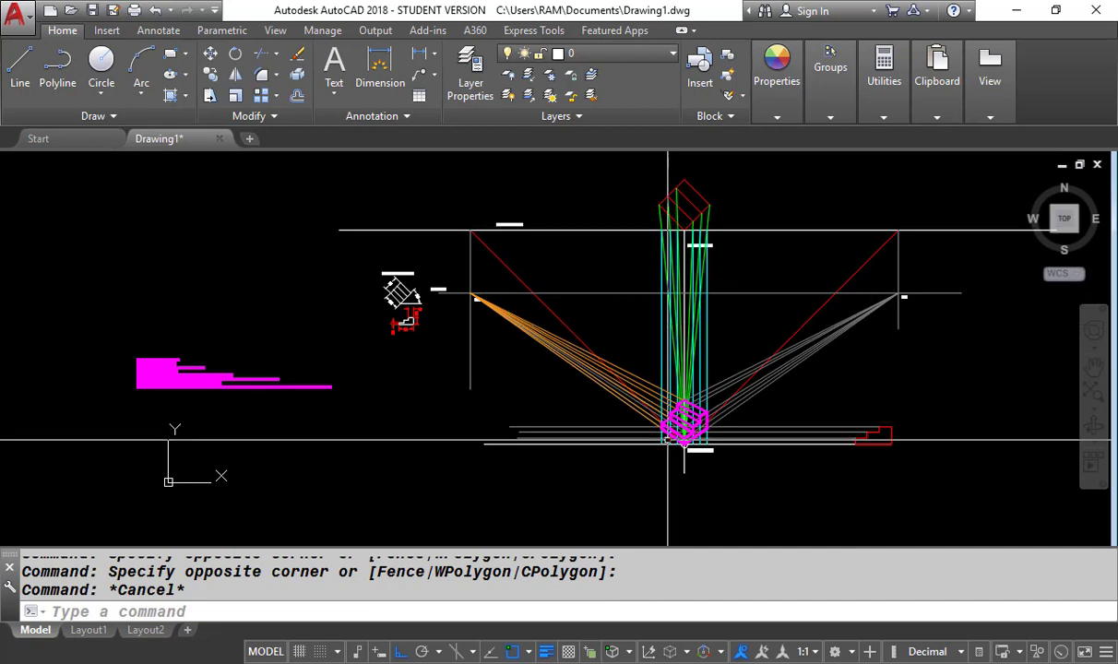
scroll(684, 442, "up", 8)
scroll(649, 460, "down", 6)
scroll(504, 321, "up", 4)
mouse_move(504, 321)
middle_mouse_down()
mouse_move(689, 375)
mouse_move(545, 318)
middle_mouse_up()
scroll(469, 291, "down", 4)
scroll(505, 323, "up", 2)
scroll(474, 252, "down", 5)
scroll(399, 302, "up", 5)
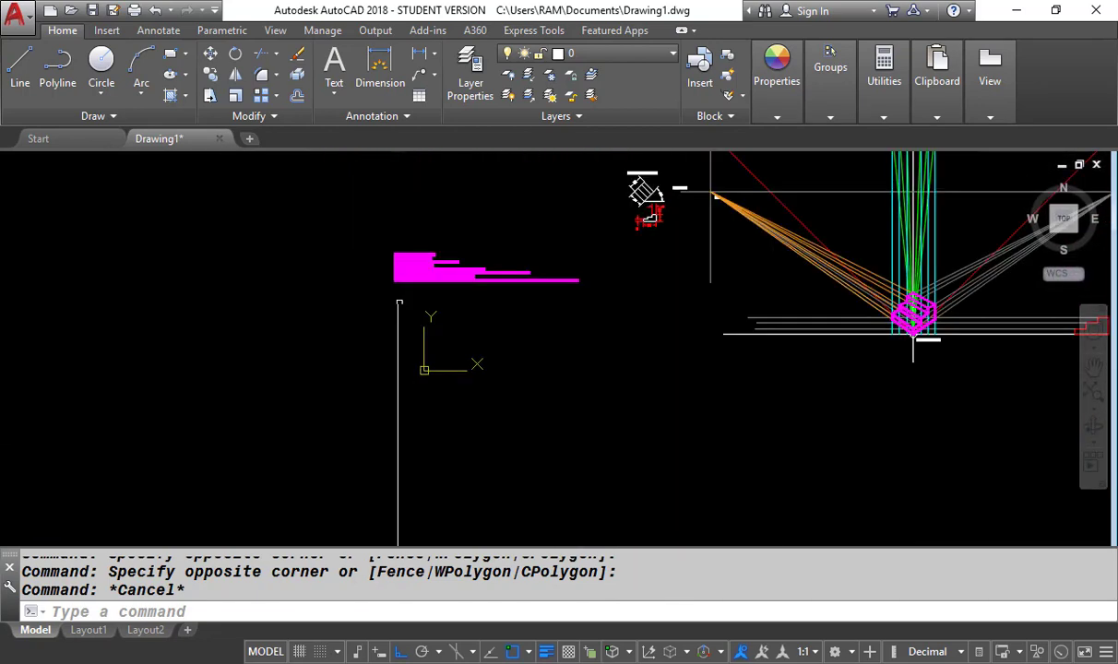
Add the note line "9 DRAW VERTICAL LINE FROM INTERSECTION OF 45 DEGREE LINE & PICTURE PLANE" below the eighth line.
scroll(397, 284, "up", 8)
type("DT")
key("Return")
key("Return")
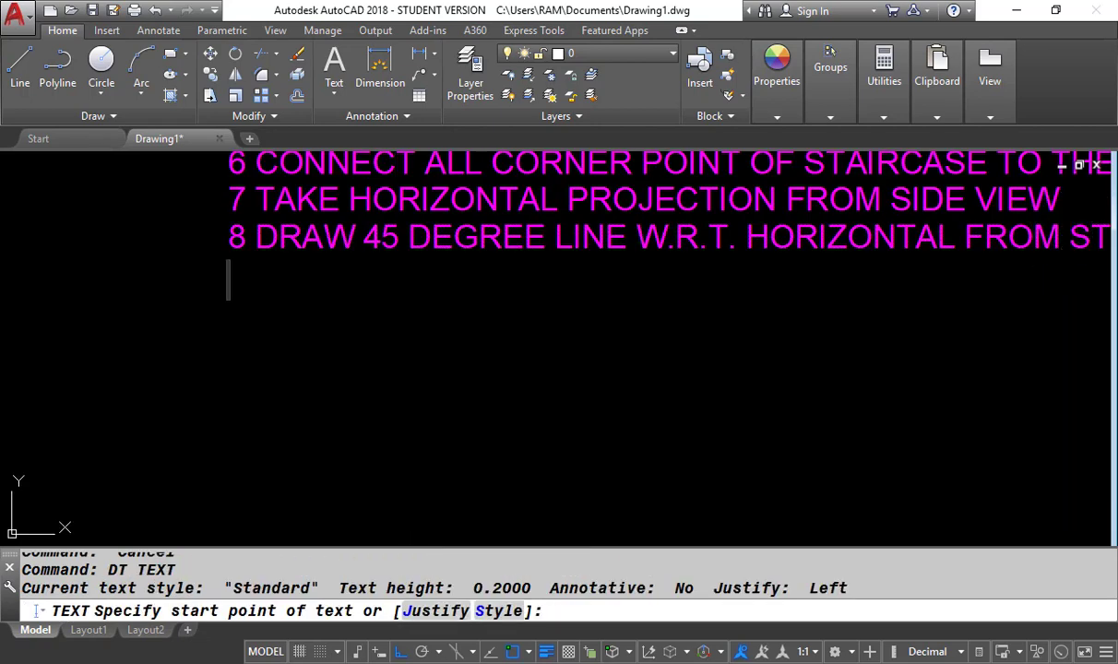
type("9 DRAW VER")
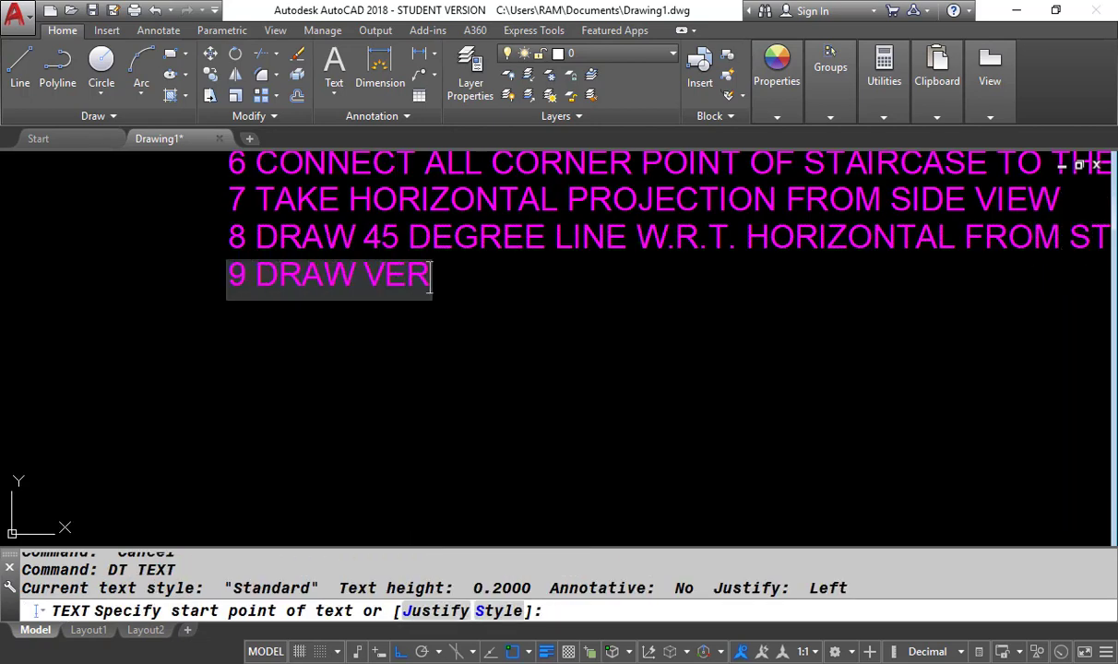
type("TICAL LINE ")
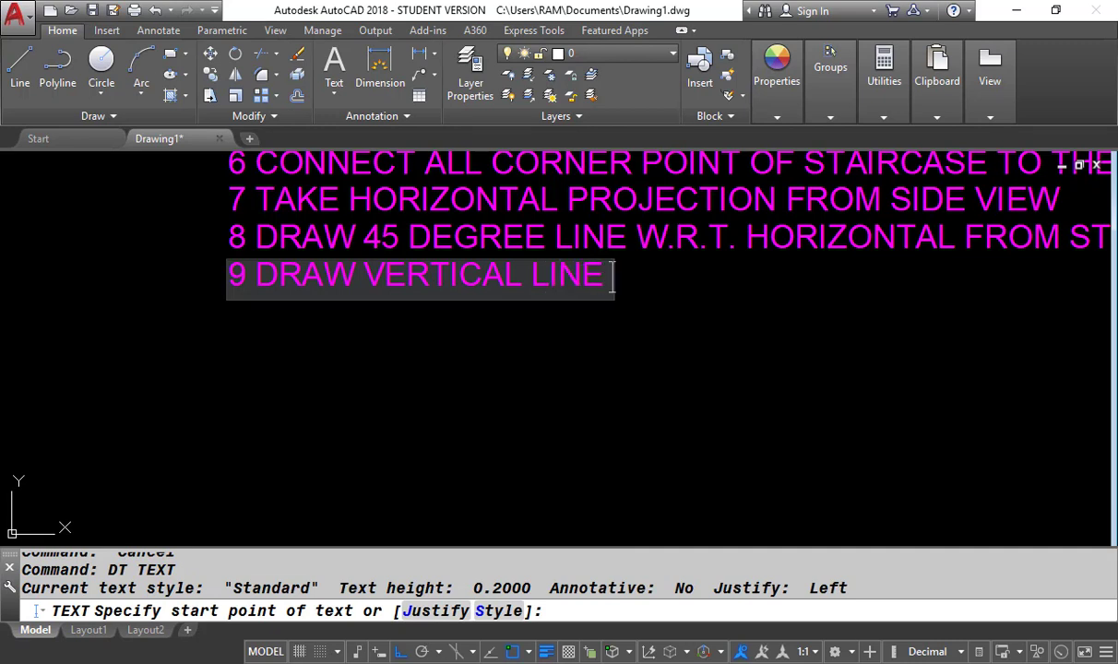
type("FROM I")
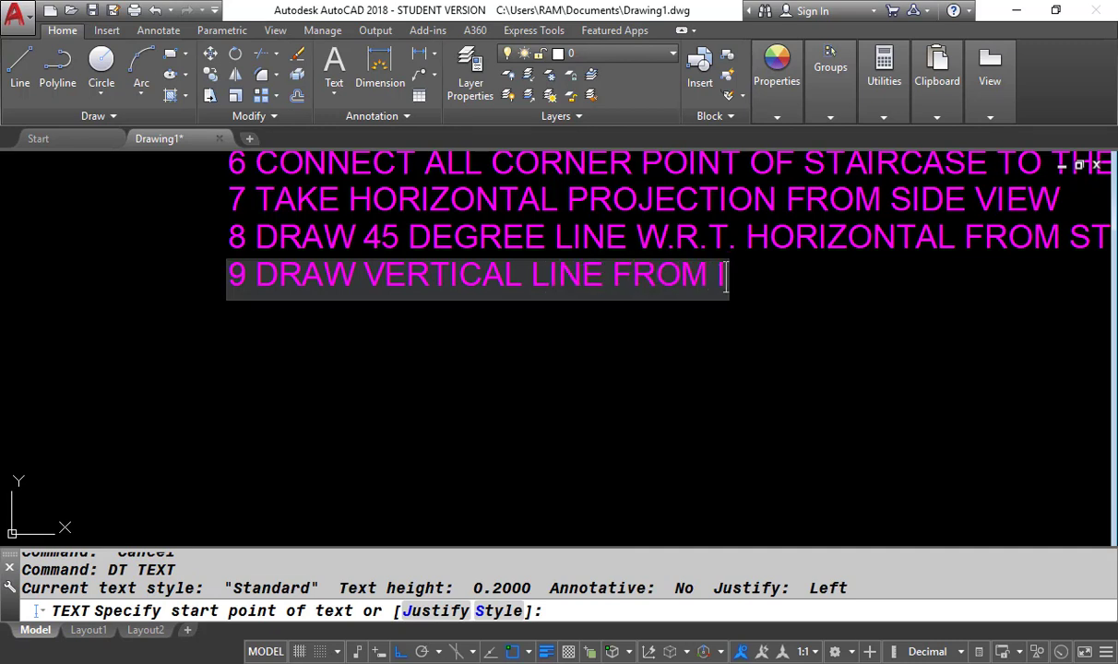
type("NTERSECTION")
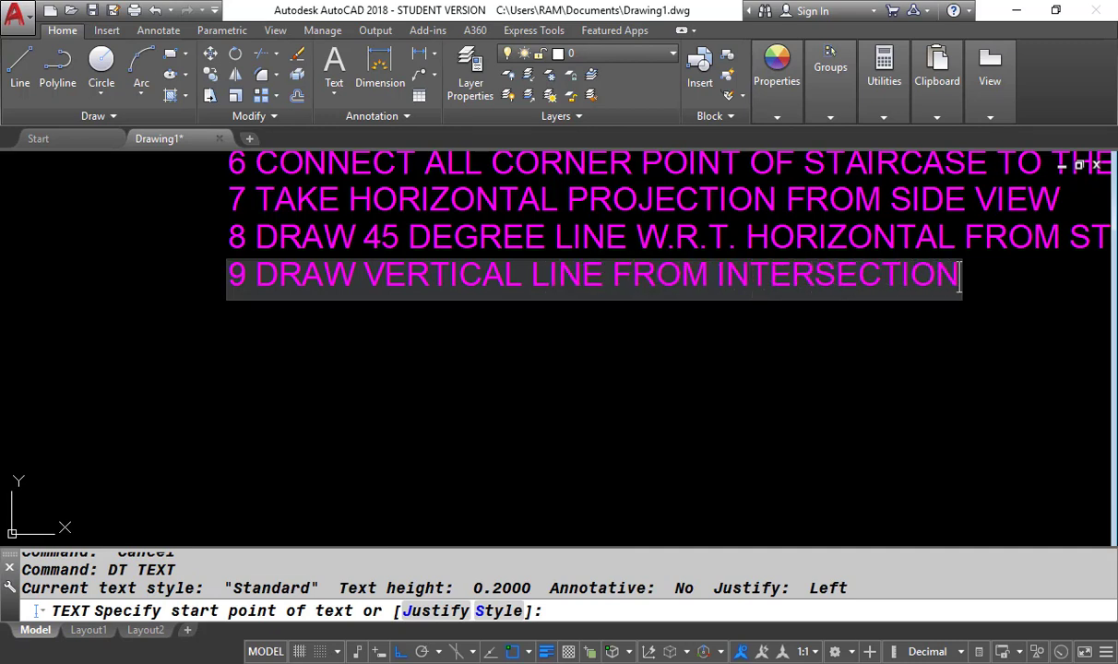
type(" OF 45 D")
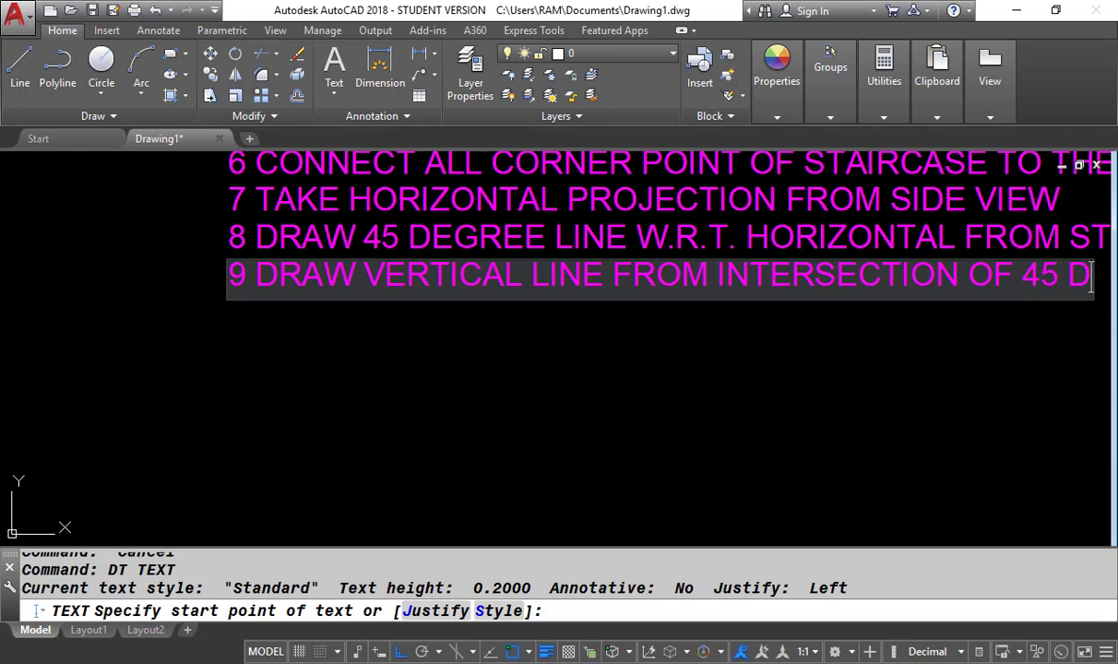
type("EGREE LINE ")
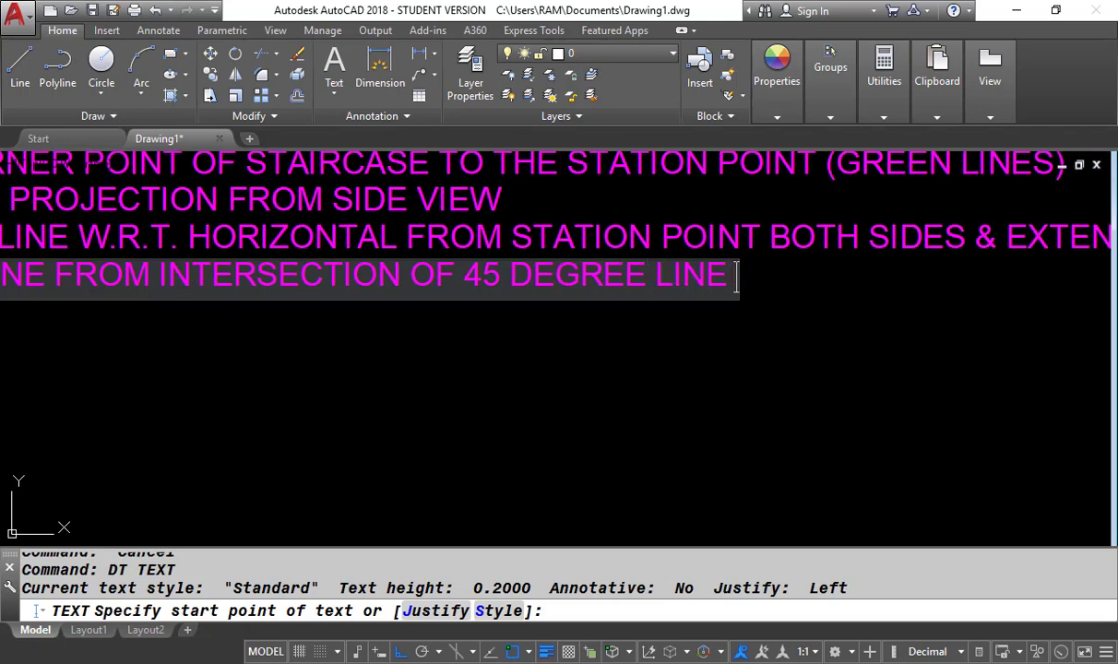
type("& PICTURE PLANE")
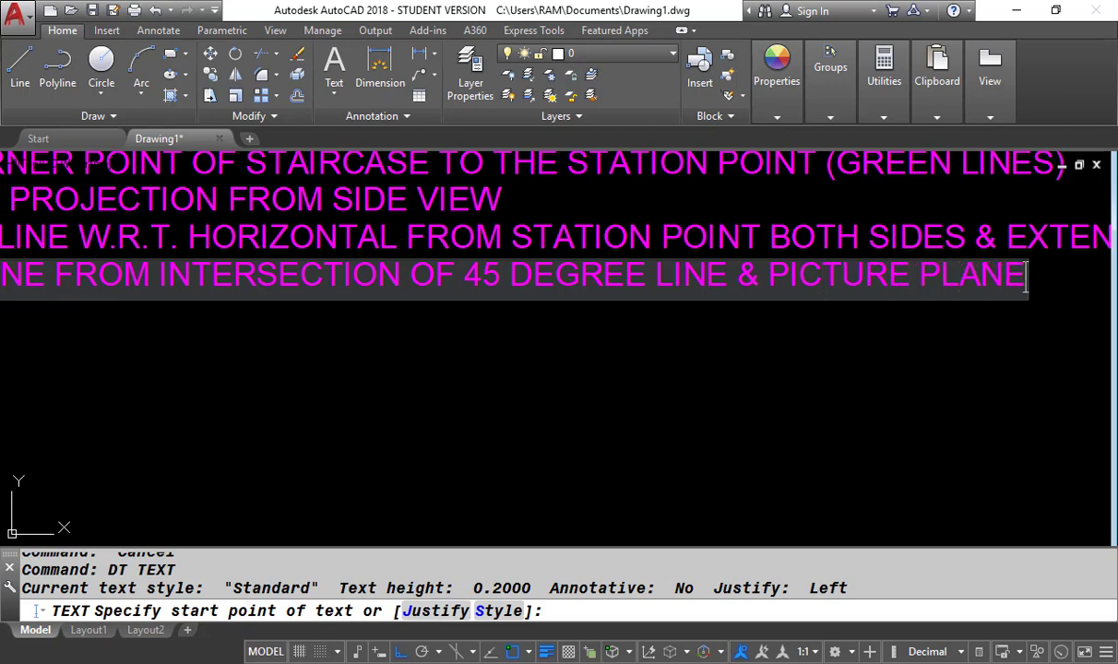
key("Return")
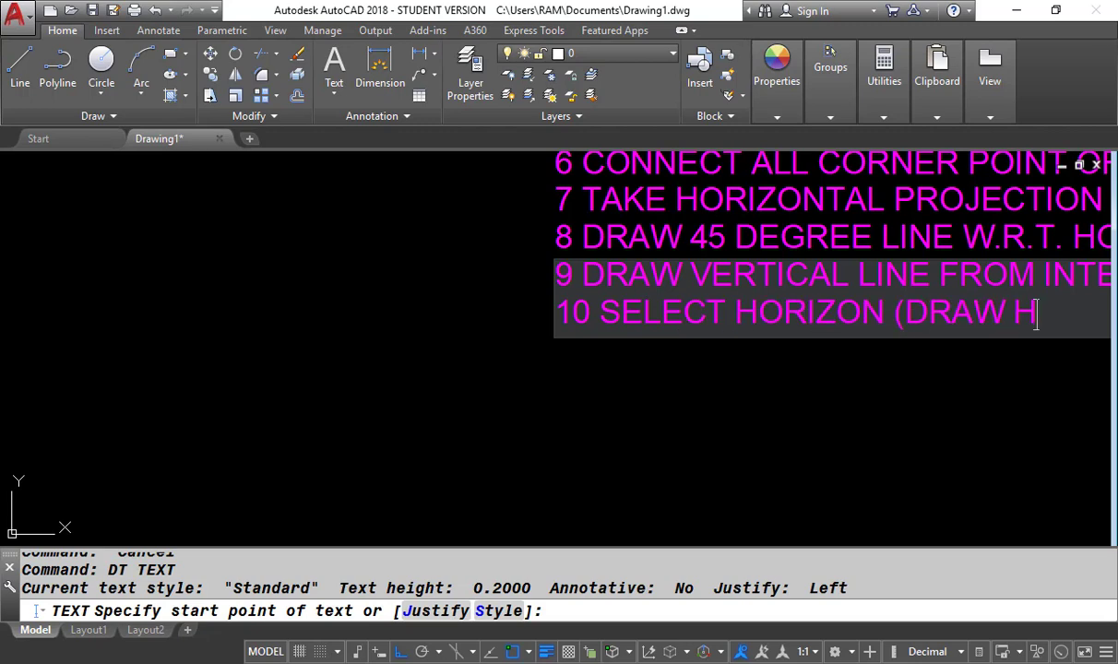
Complete the tenth note line as "10 SELECT HORIZON (DRAW HORIZONTAL LINE)".
type("INZA")
key("BackSpace")
key("BackSpace")
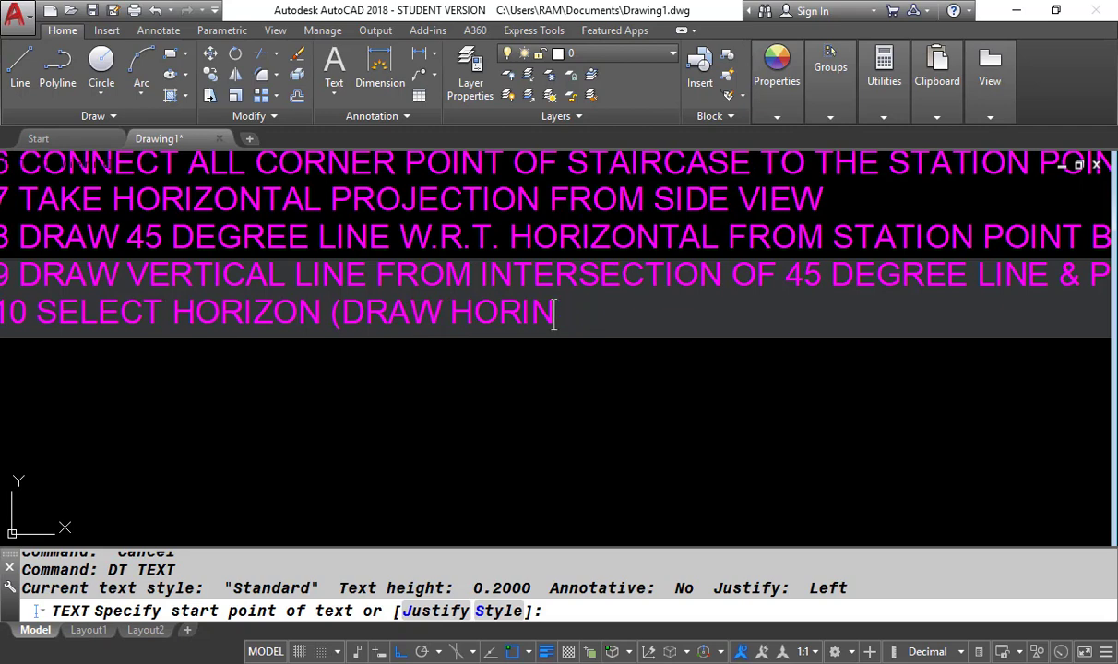
type("NTAL L")
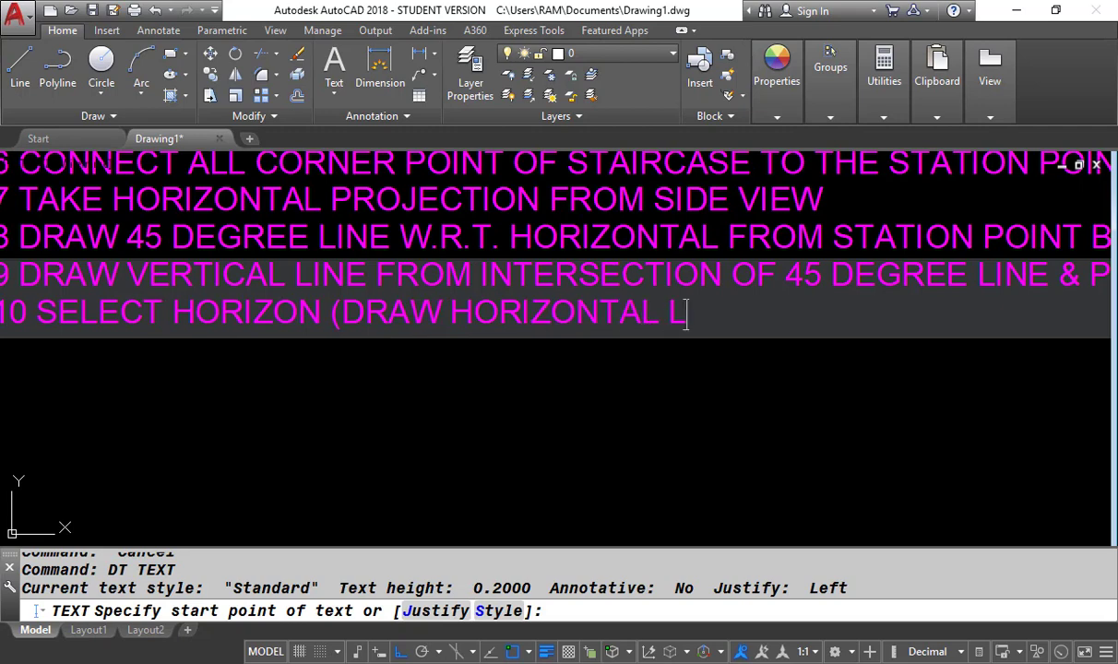
type("INE)")
key("Return")
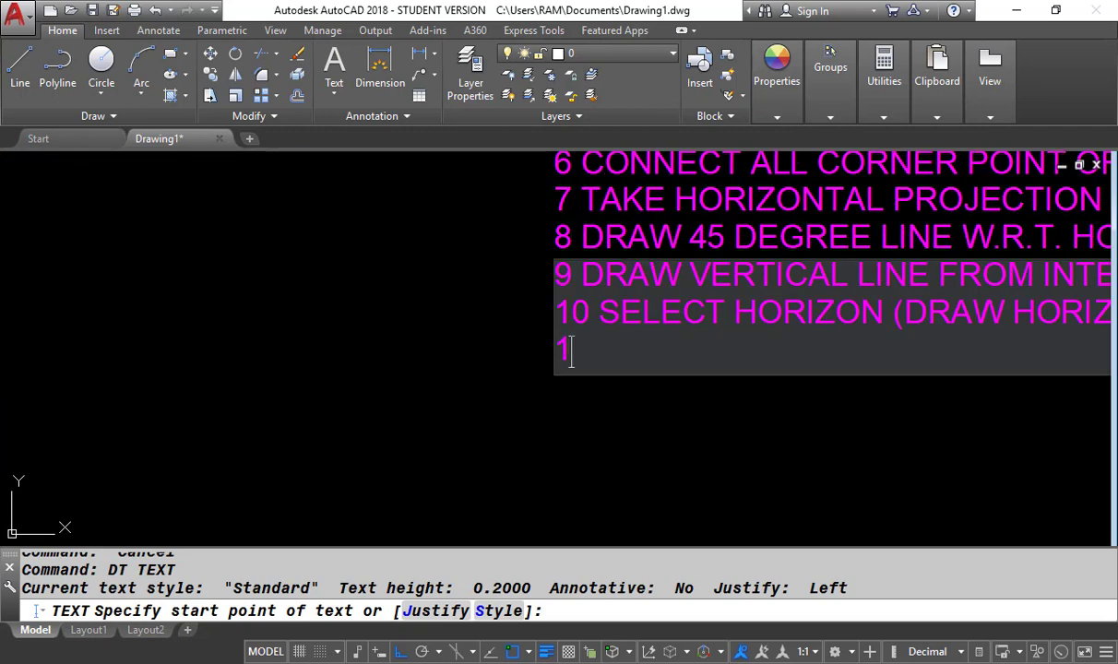
Add note lines "11 INTERSECTION OF VERTICAL LINE & HORIZON LINES ARE CALLED AS VANISHING POINTS" and "12 LOCATE 2 VANISHING POINTS".
scroll(278, 351, "down", 5)
scroll(237, 367, "up", 5)
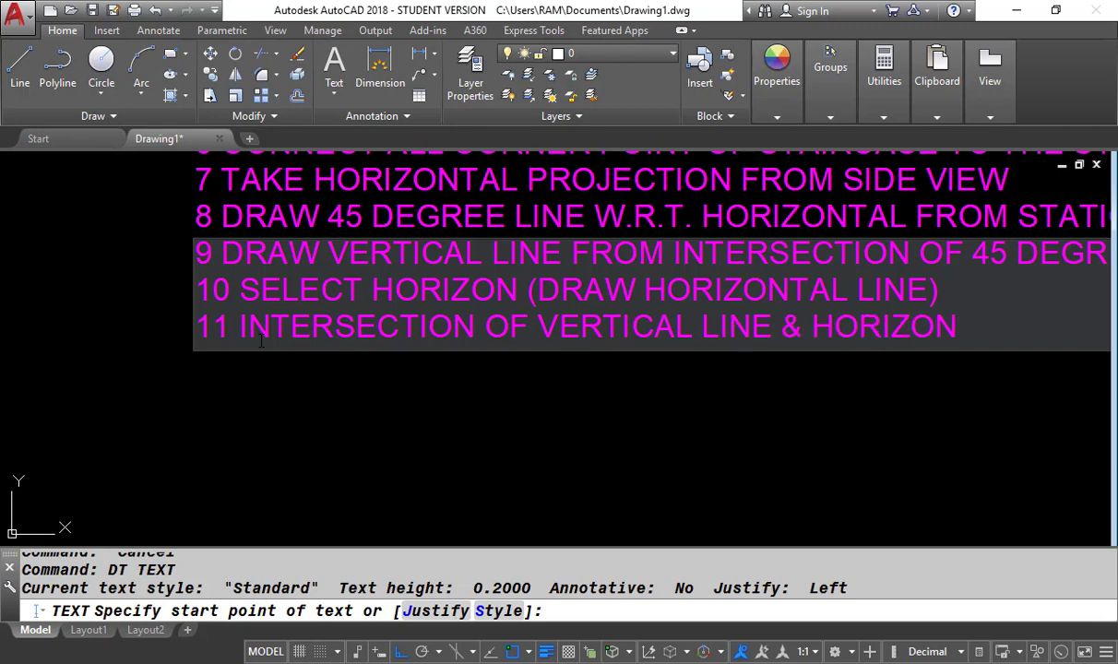
type("ARE CALLED AS VANIS")
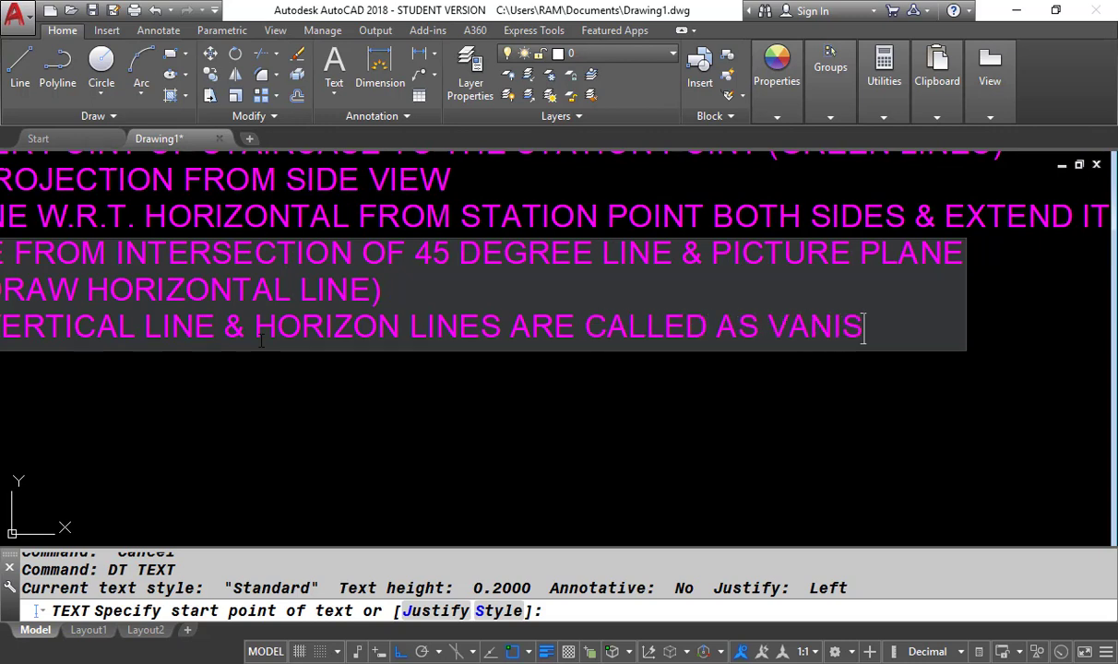
type("NG POINTS")
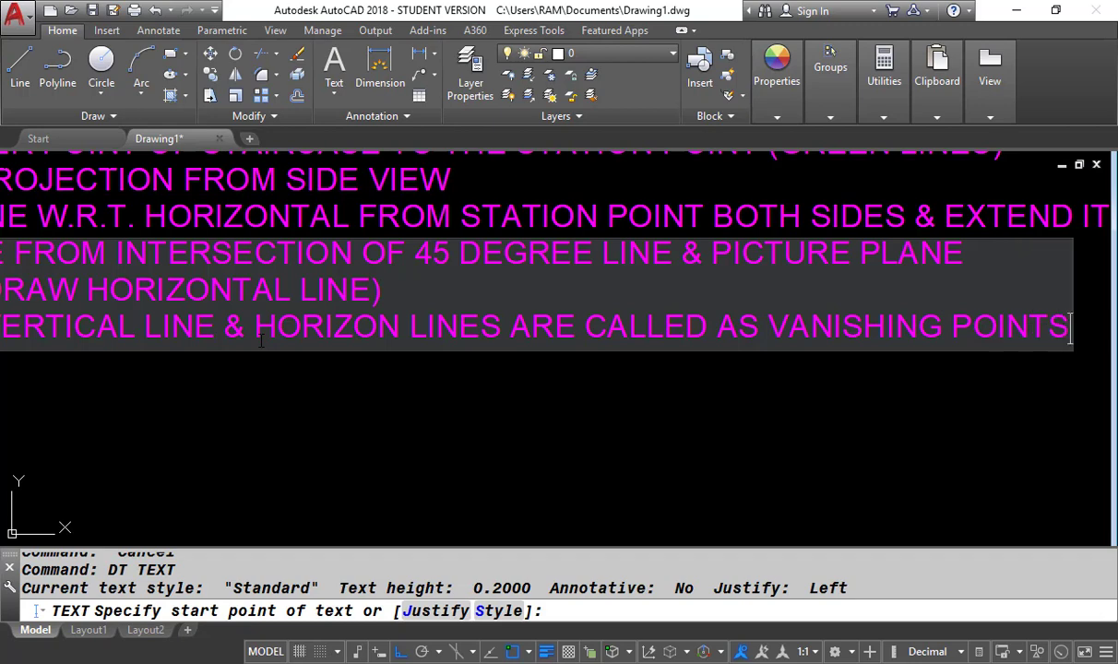
key("Return")
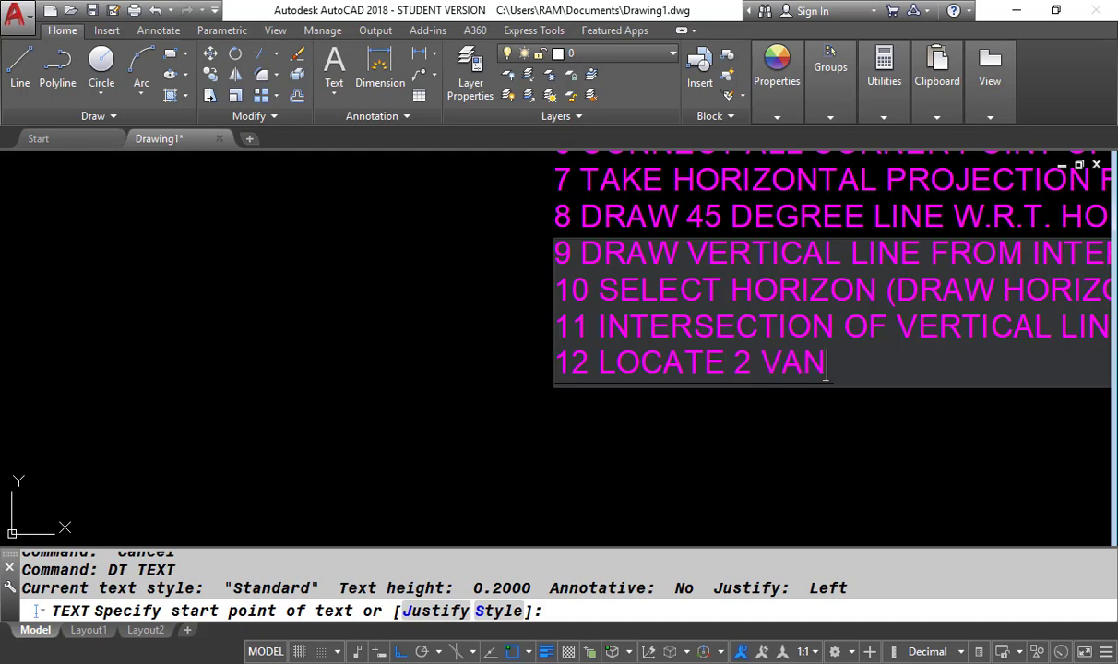
type("OINTS")
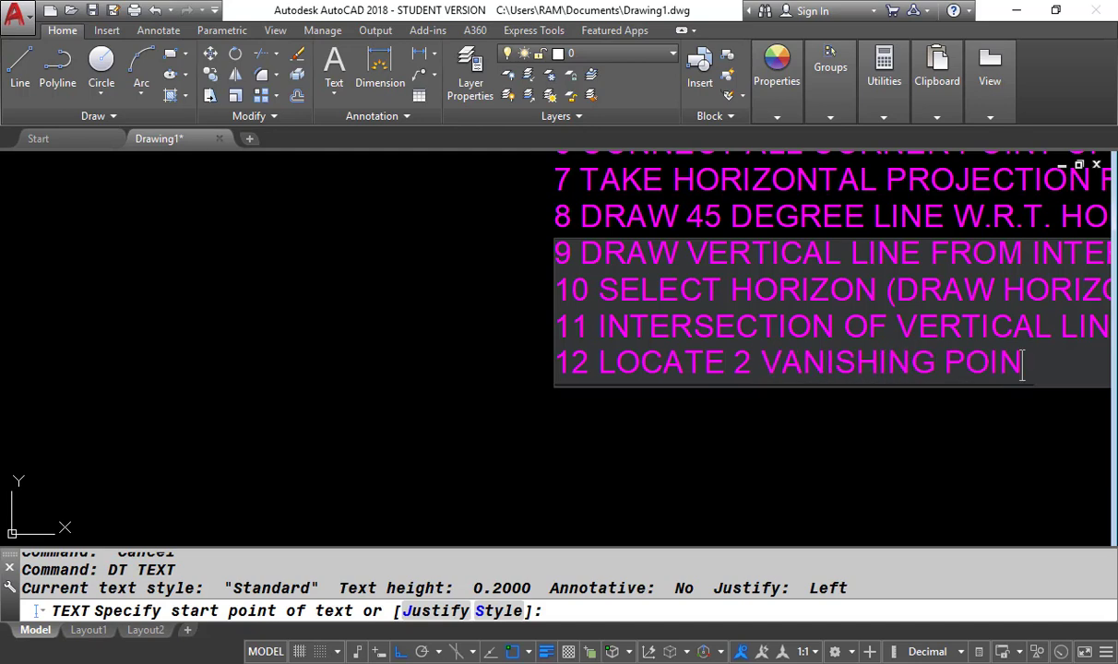
key("Return")
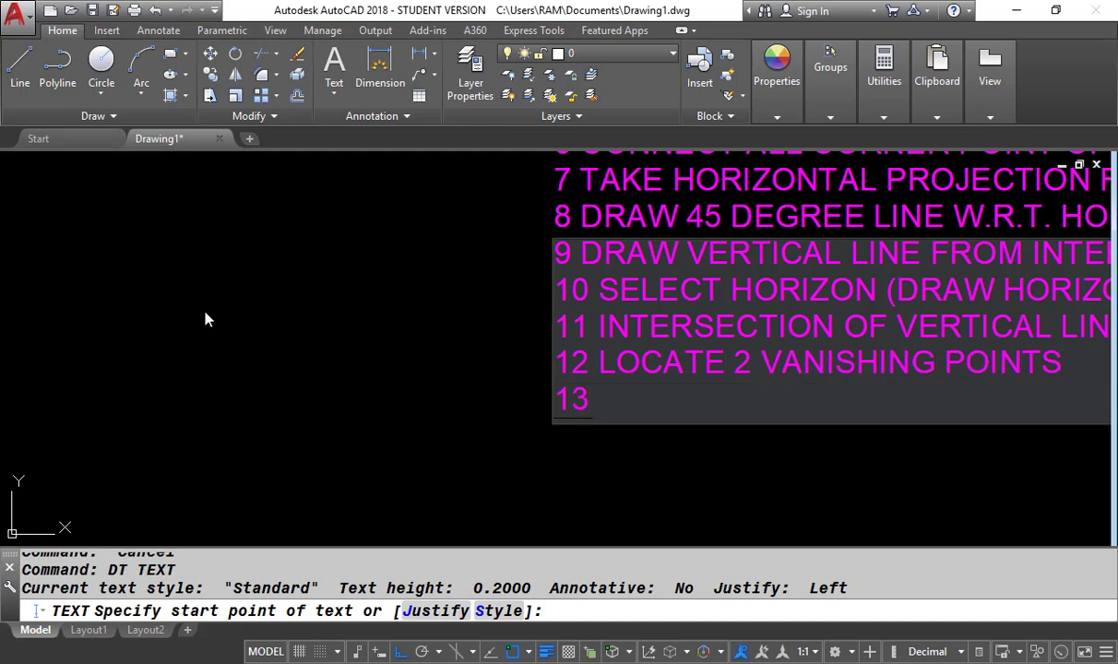
Add the note line "13 CONNECT ALL HORIZONTAL PROJECTION OF SIDE VIEW TO VP1 & VP2" and finish the text.
scroll(205, 319, "down", 3)
scroll(609, 436, "up", 8)
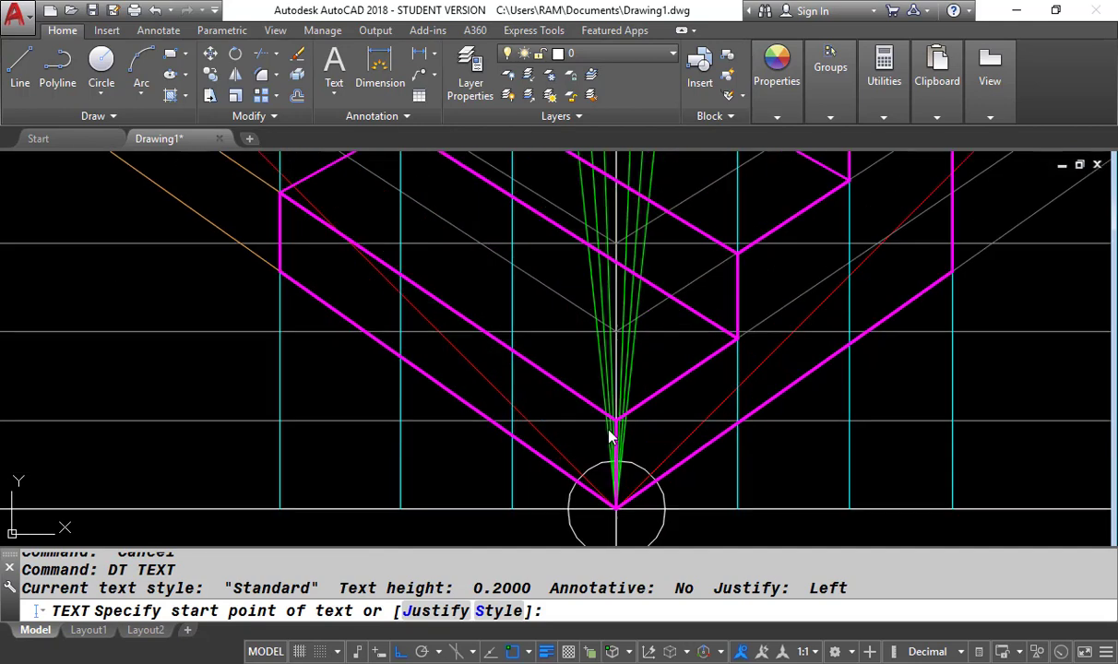
scroll(609, 437, "down", 5)
scroll(774, 300, "up", 6)
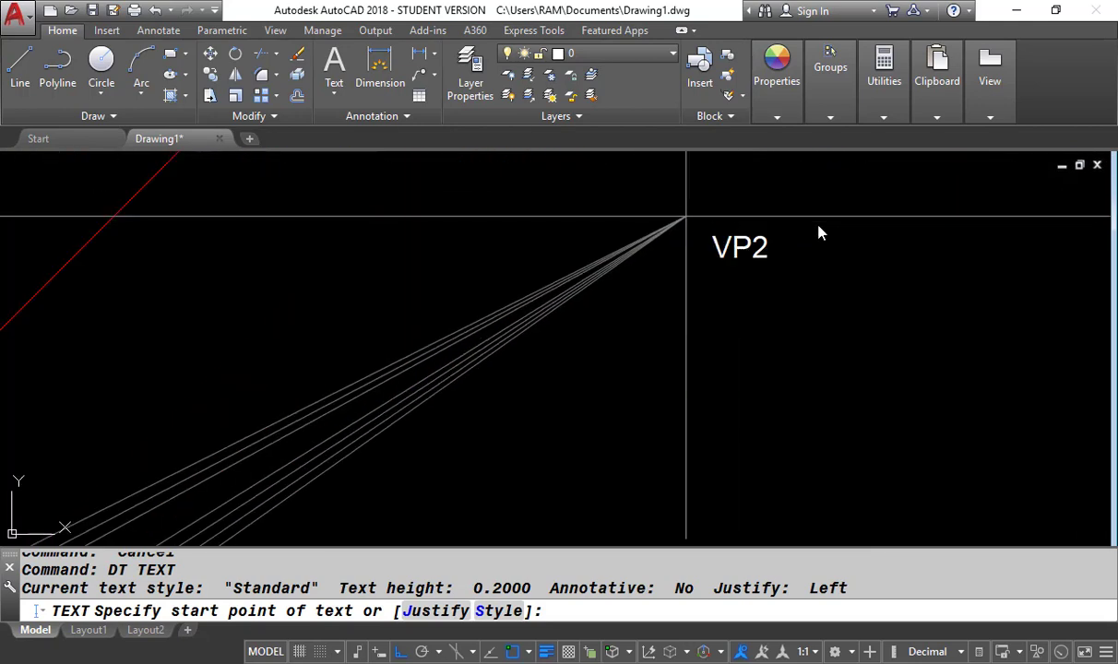
scroll(818, 227, "down", 10)
scroll(437, 283, "up", 9)
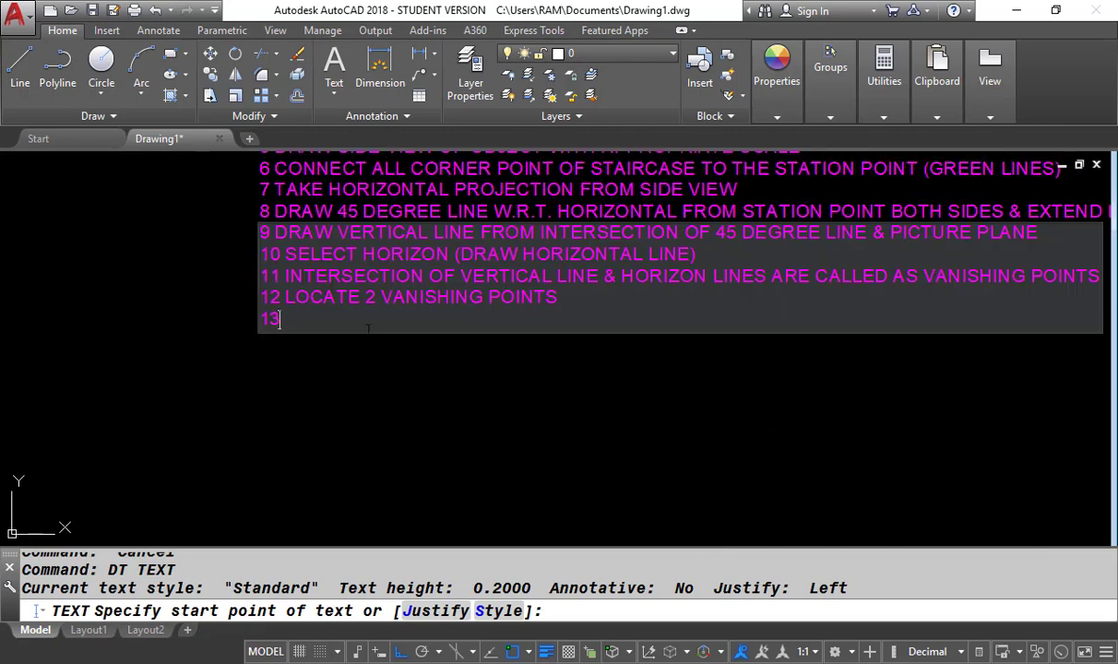
scroll(345, 327, "up", 2)
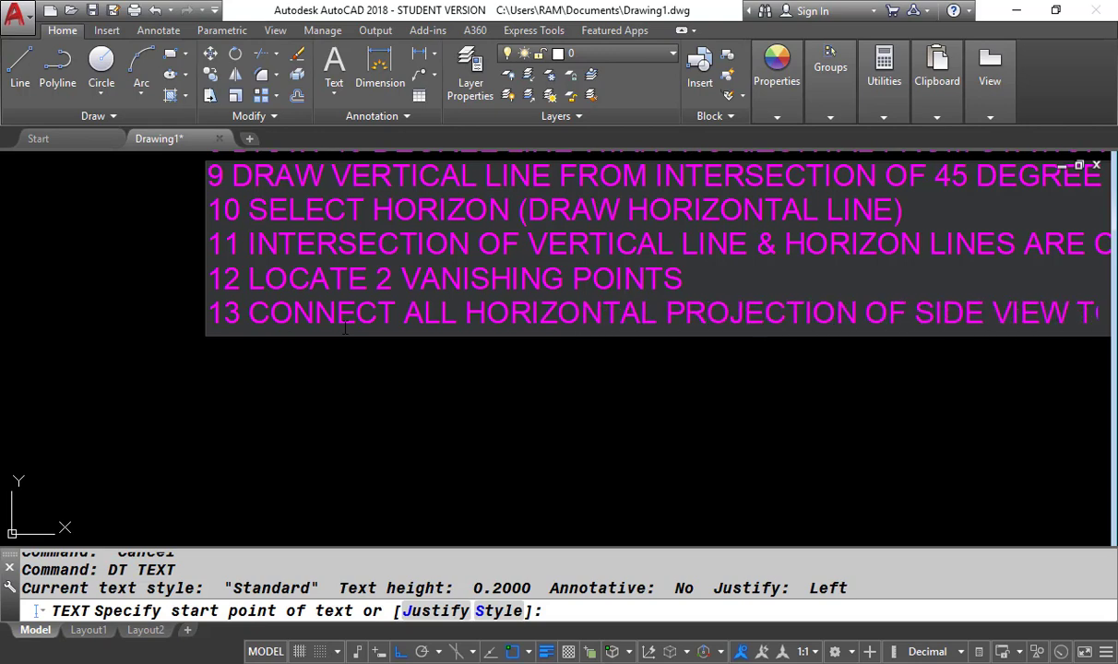
type("VP1")
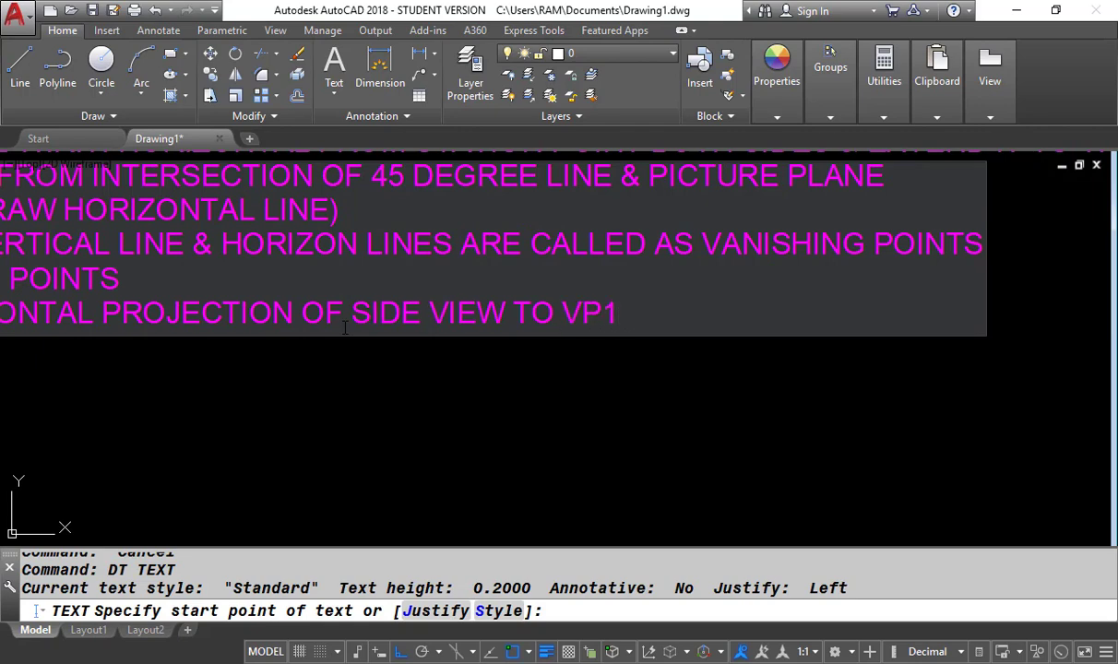
type(" & VP2")
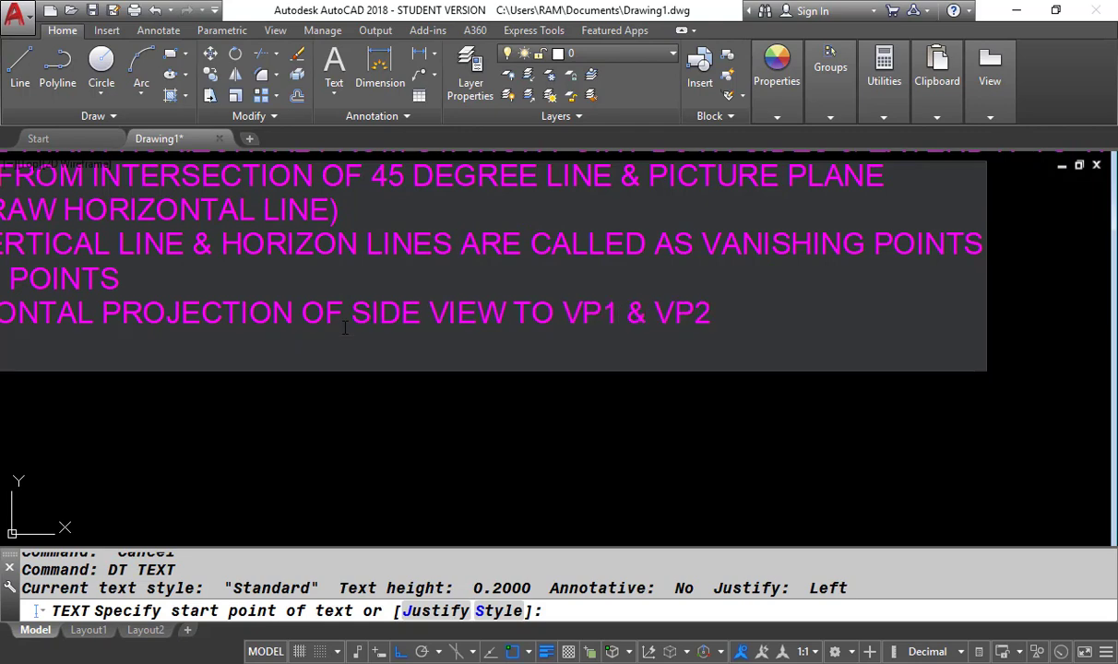
key("Return")
key("Return")
Change the color of the three horizontal projection lines from the side view to green.
scroll(329, 349, "down", 5)
scroll(442, 347, "up", 5)
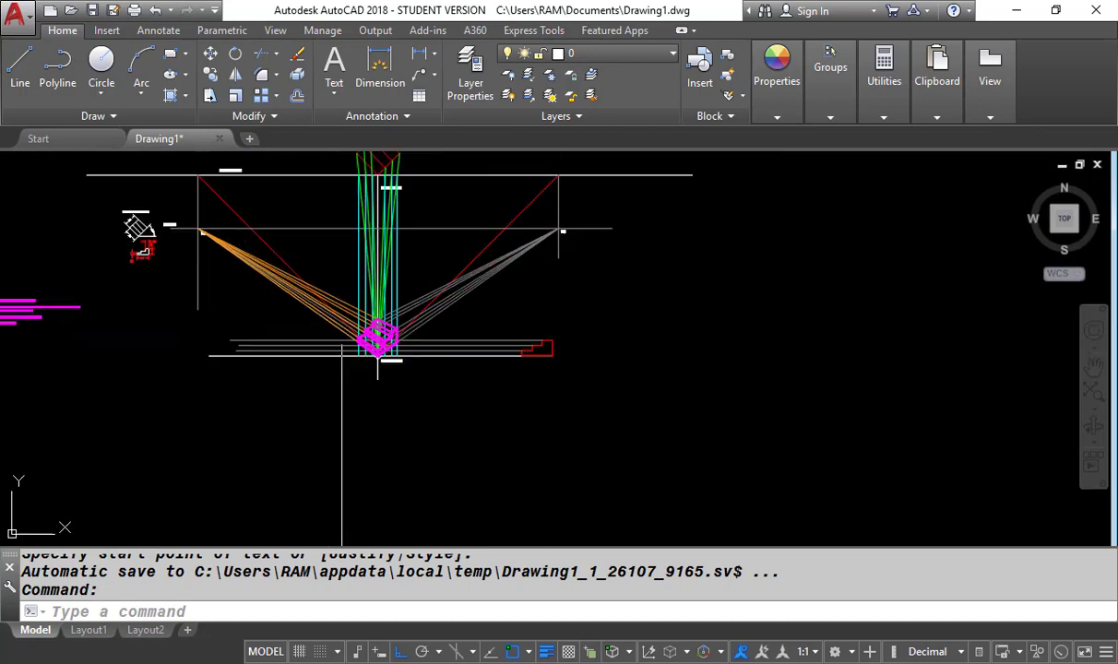
scroll(249, 354, "up", 10)
left_click(330, 407)
left_click(234, 227)
scroll(242, 319, "down", 4)
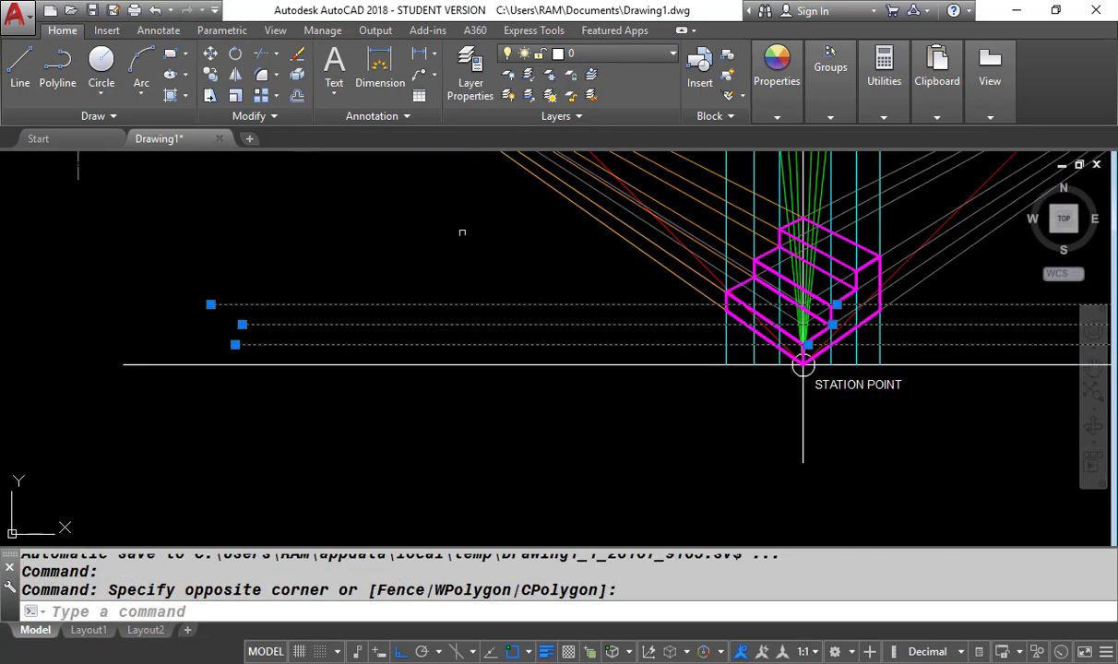
left_click(792, 105)
left_click(900, 179)
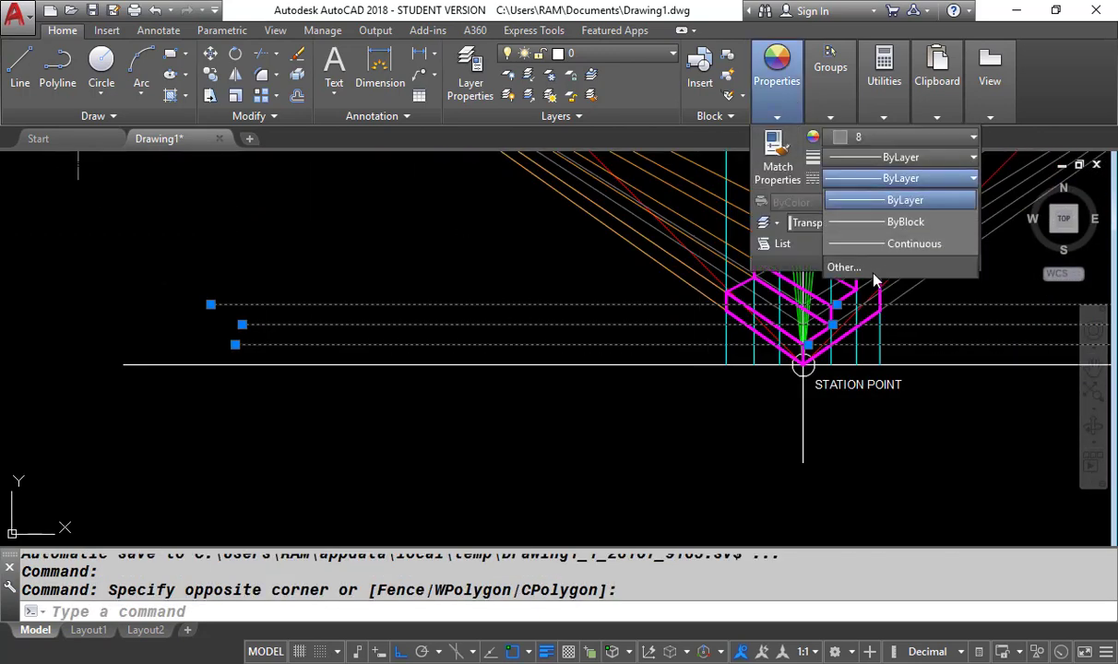
left_click(901, 178)
left_click(895, 139)
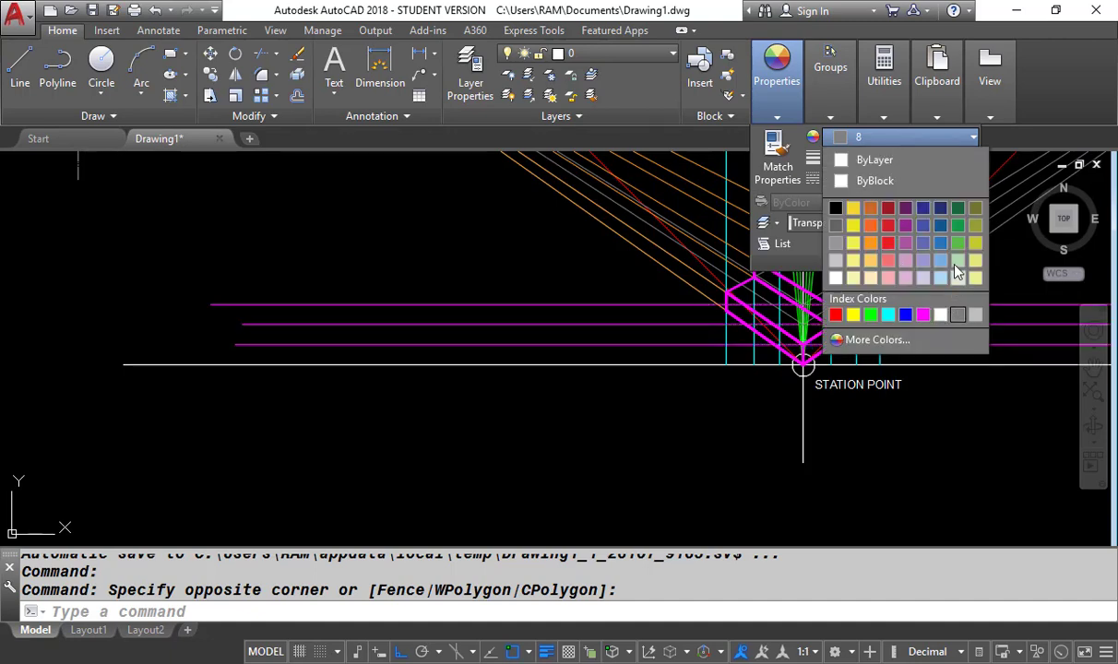
left_click(960, 242)
scroll(591, 392, "down", 5)
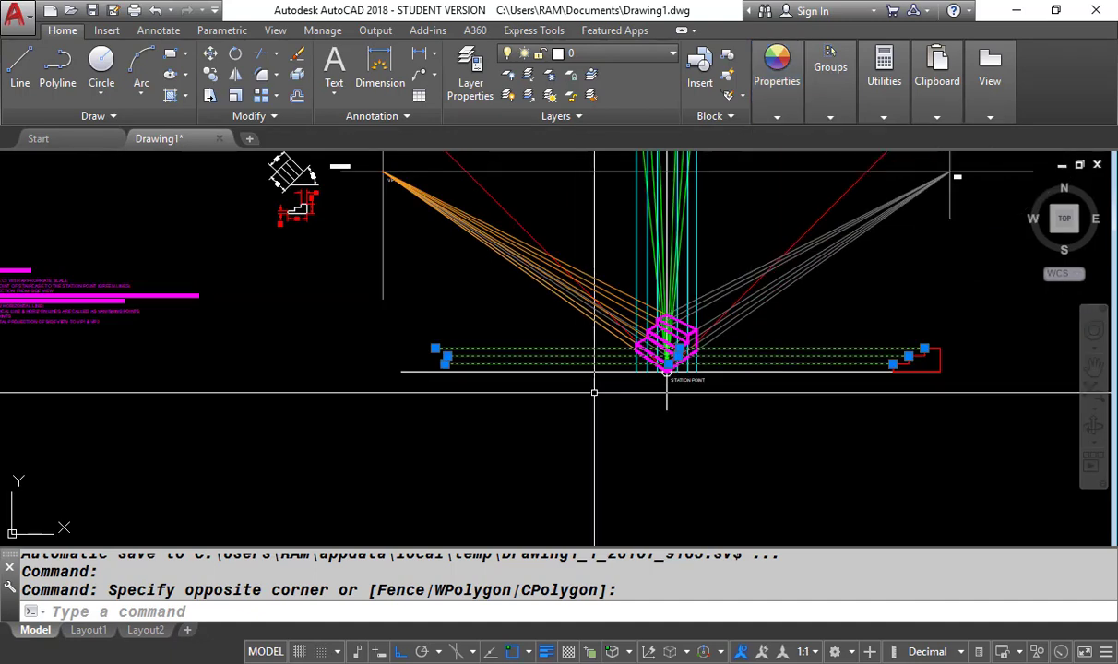
Examine the green horizontal projection lines at the stair block and the lines running to the left vanishing point.
scroll(457, 295, "up", 3)
scroll(453, 297, "down", 3)
scroll(599, 399, "up", 3)
scroll(573, 462, "up", 4)
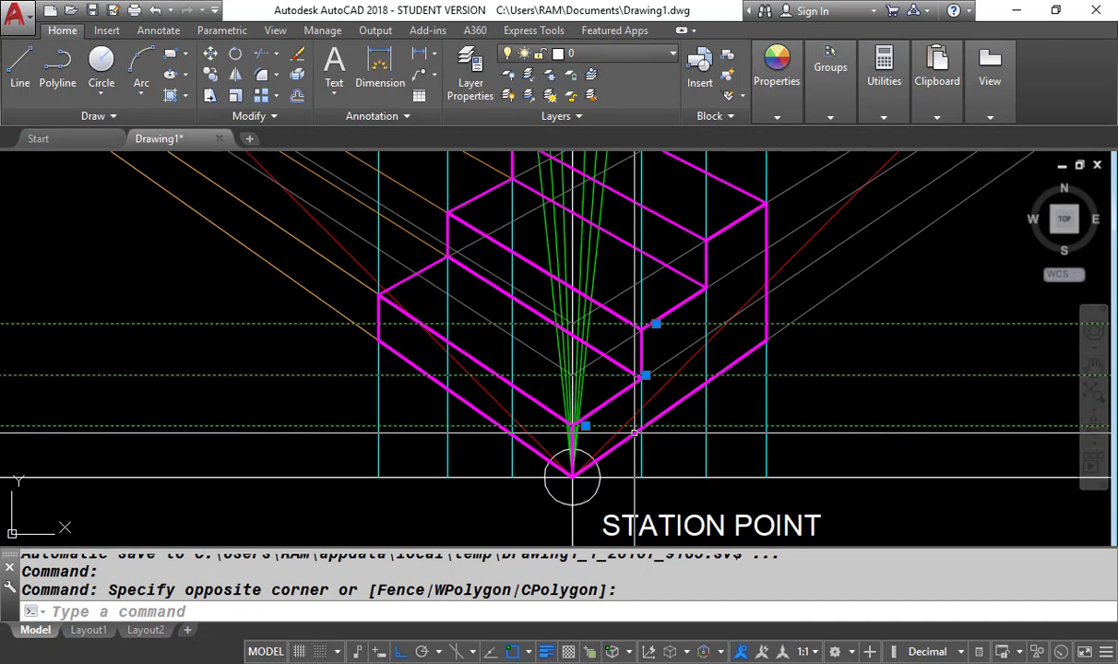
scroll(604, 441, "down", 4)
scroll(617, 433, "down", 4)
scroll(475, 344, "up", 8)
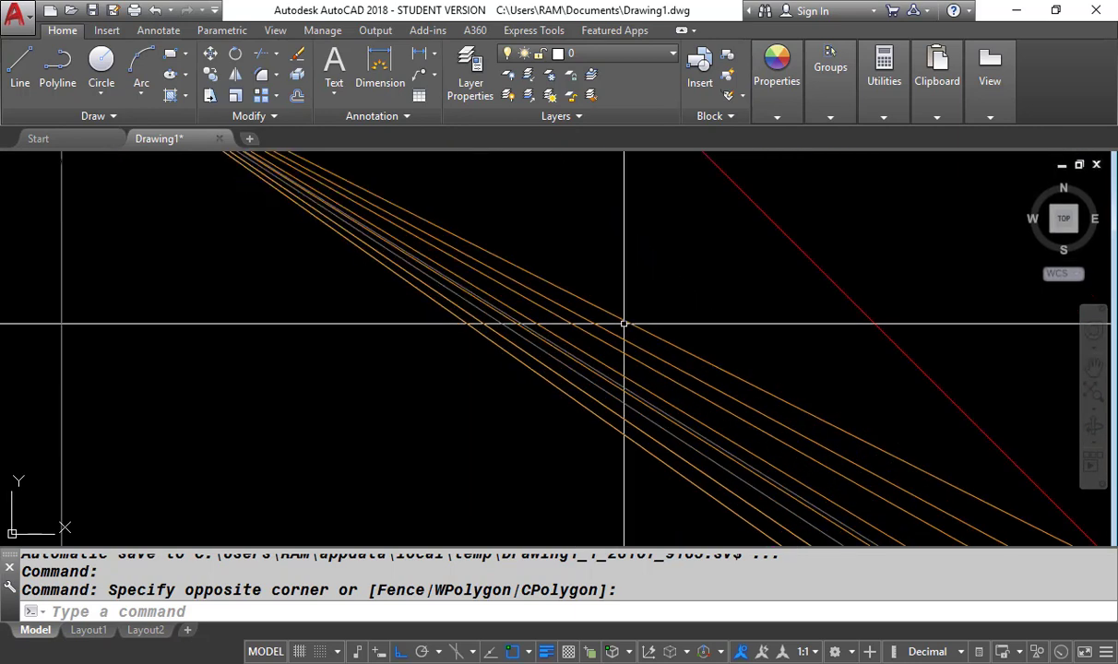
Change the color of the selected gray lines running from the measure line heights to VP1 and VP2 to 175,217,170.
scroll(605, 376, "up", 5)
left_click(588, 408)
key("Escape")
left_click(589, 408)
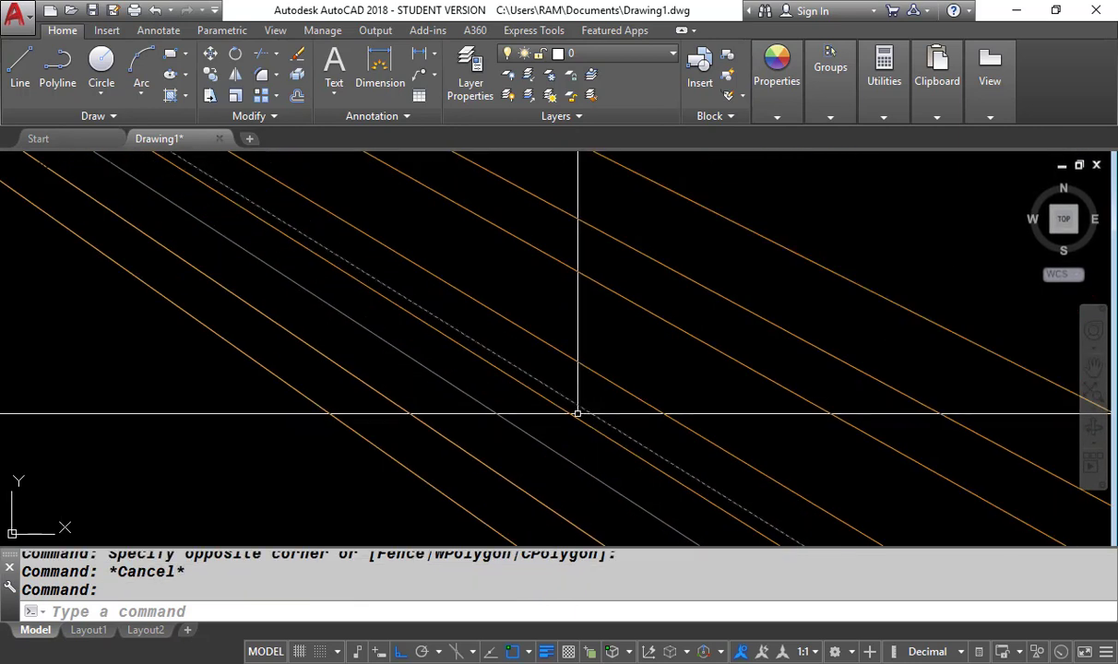
left_click(531, 431)
left_click(525, 432)
scroll(503, 430, "down", 2)
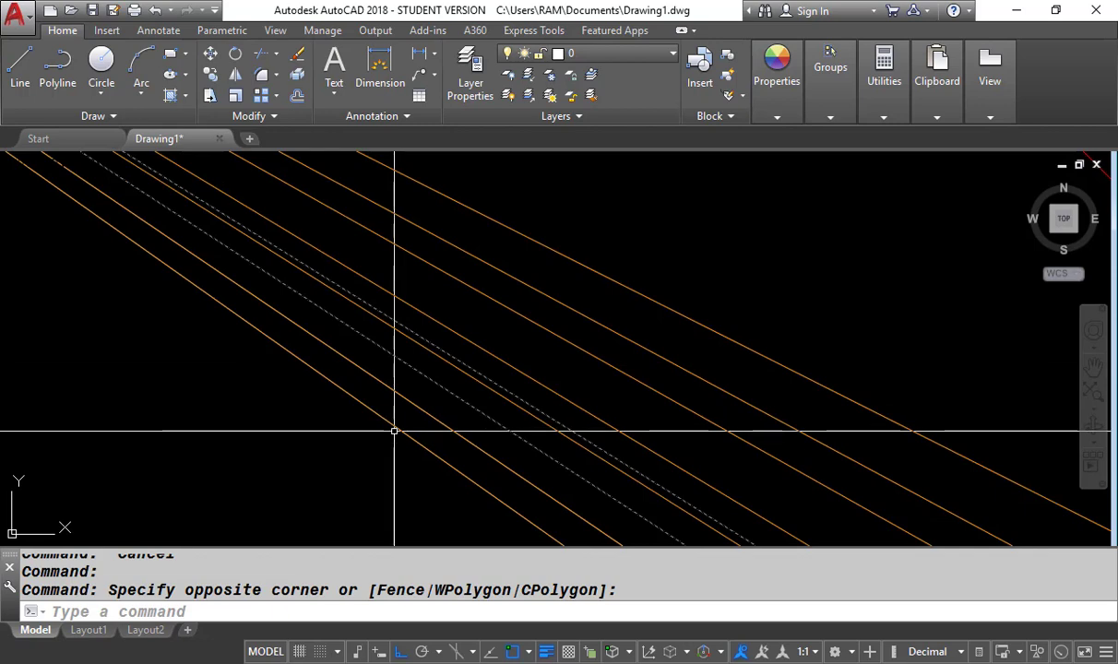
scroll(449, 392, "down", 5)
middle_click_drag(615, 492, 282, 235)
middle_click_drag(657, 477, 424, 262)
scroll(598, 449, "up", 4)
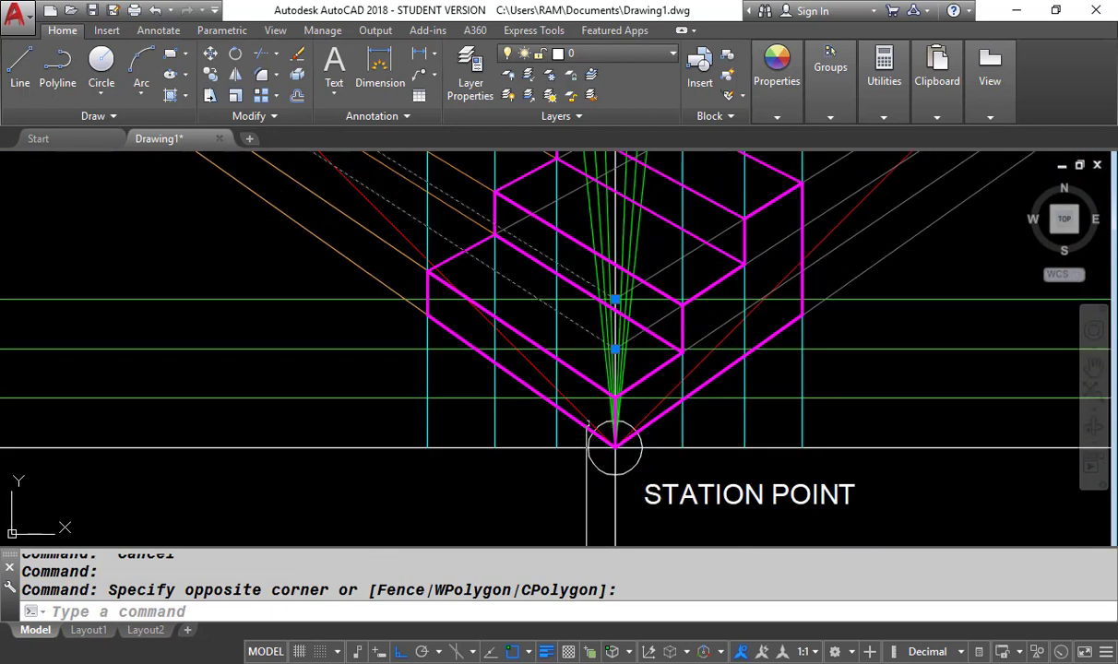
scroll(530, 453, "down", 4)
scroll(662, 372, "up", 3)
scroll(691, 302, "down", 5)
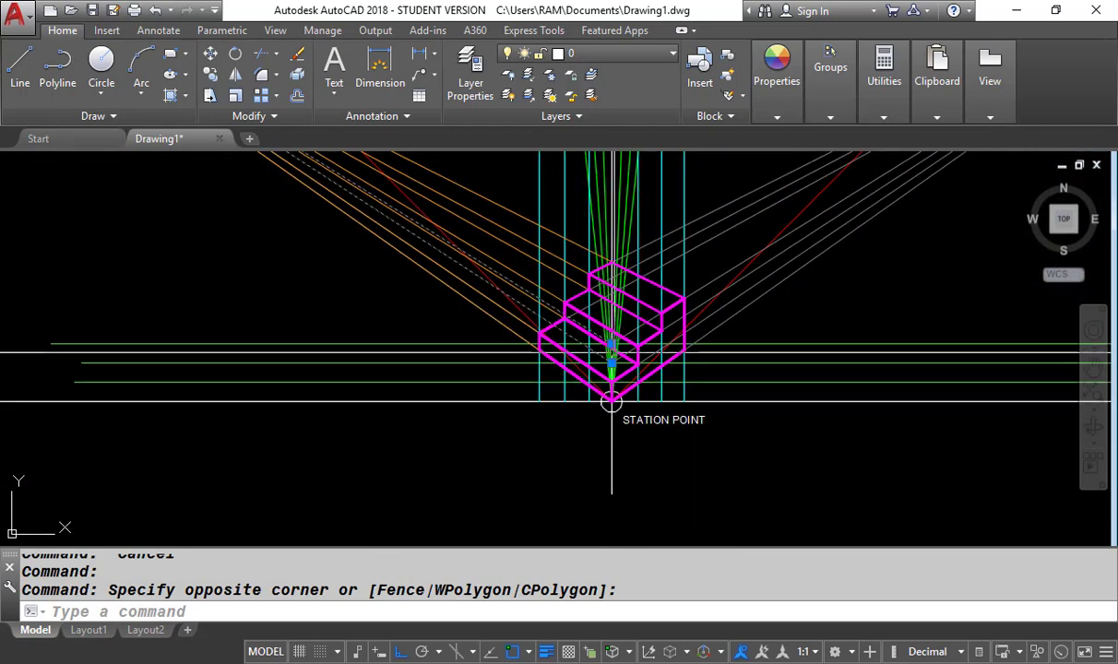
scroll(637, 337, "up", 6)
left_click(602, 246)
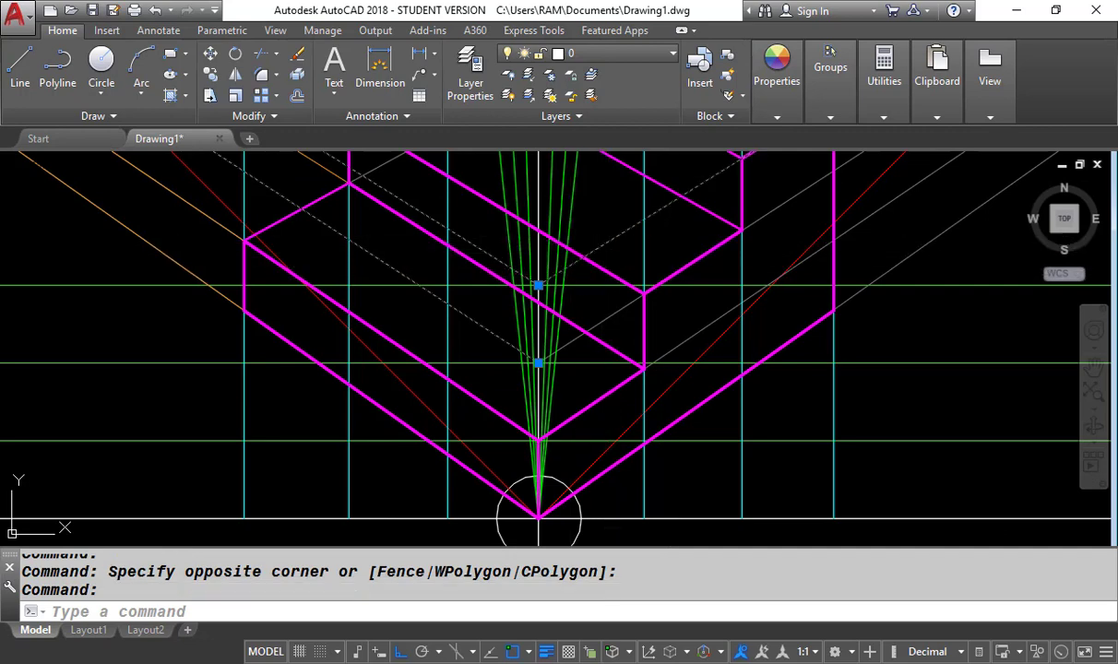
left_click(596, 324)
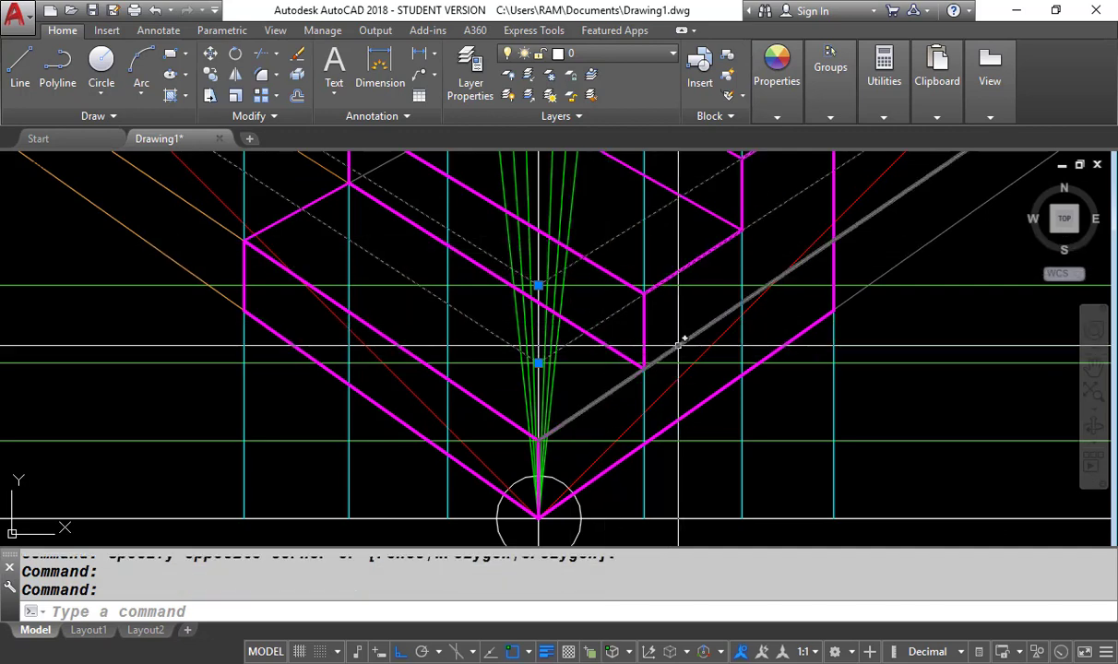
middle_click_drag(380, 310, 457, 435)
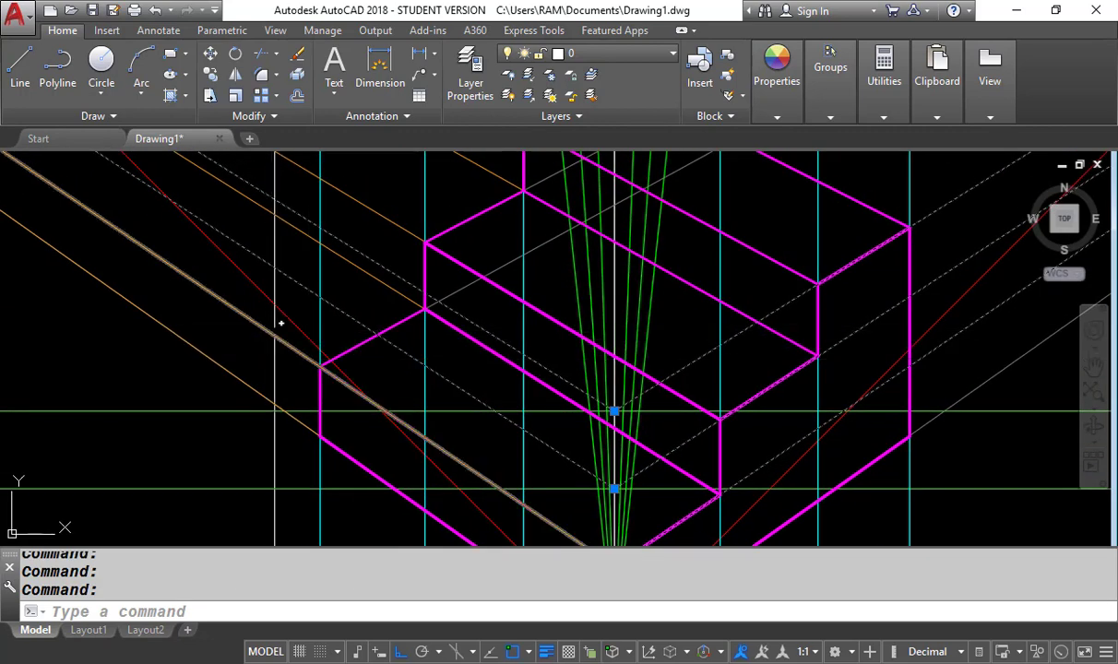
scroll(281, 321, "down", 2)
scroll(440, 376, "down", 3)
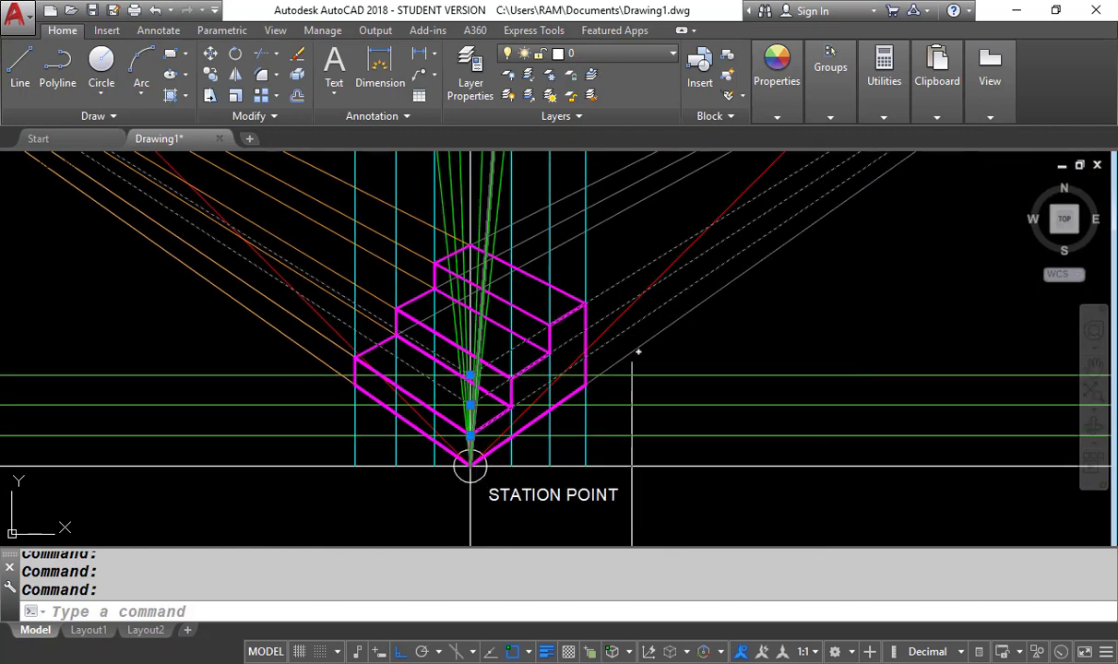
left_click(775, 110)
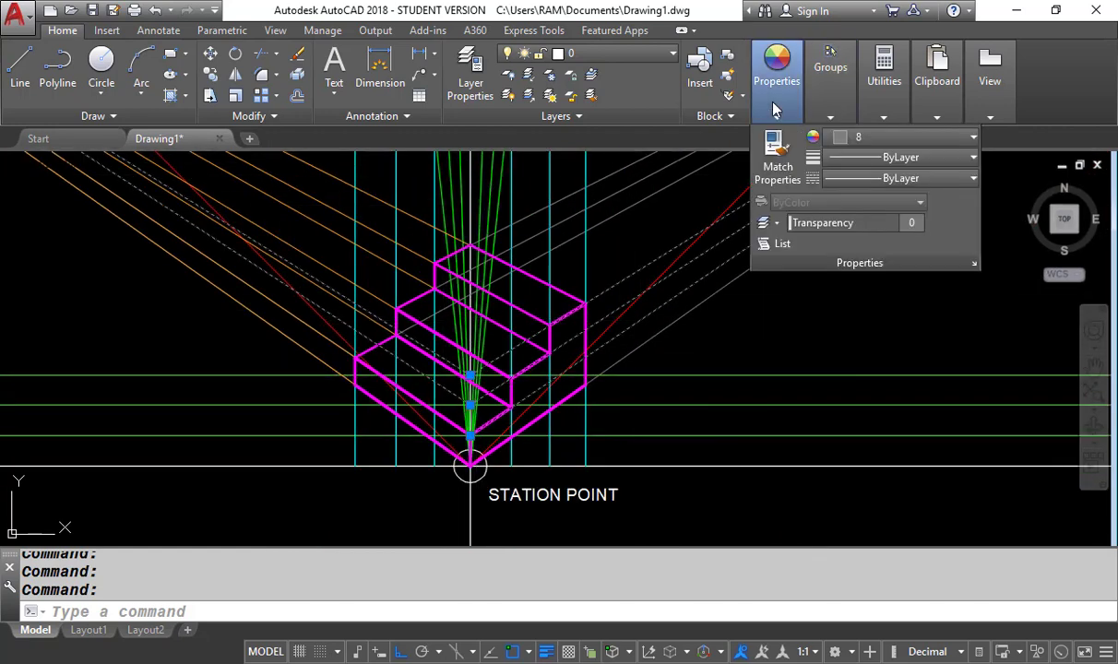
left_click(950, 137)
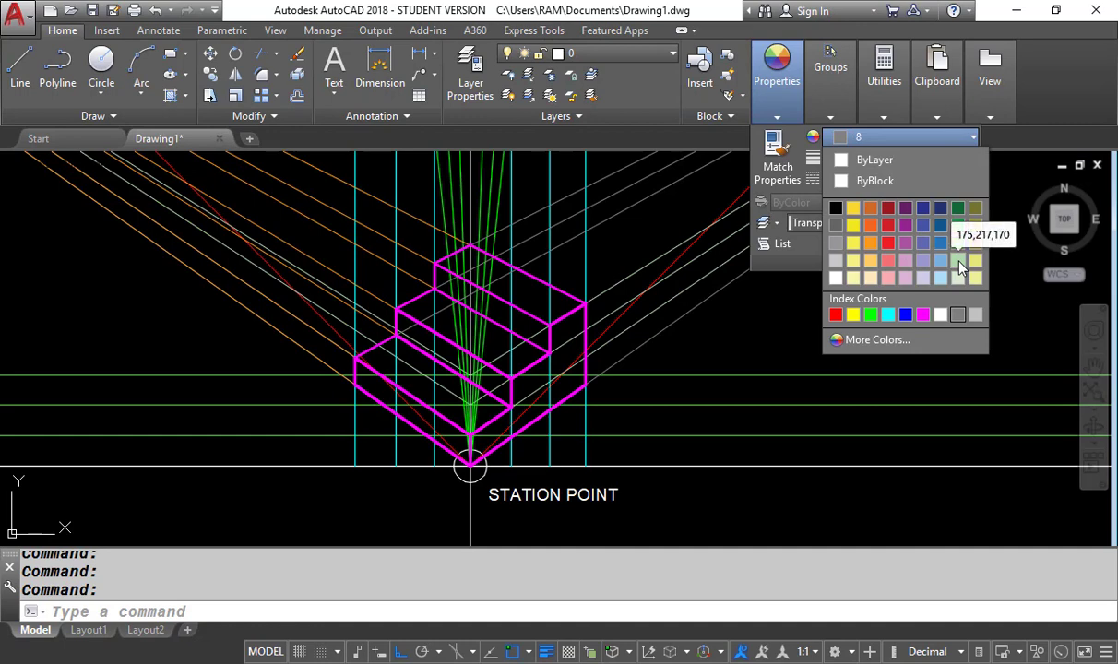
left_click(958, 263)
key("Escape")
key("Escape")
Examine the lines to the vanishing points and the cyan verticals where the green lines cross the picture plane.
scroll(613, 353, "down", 3)
key("Escape")
scroll(551, 371, "up", 3)
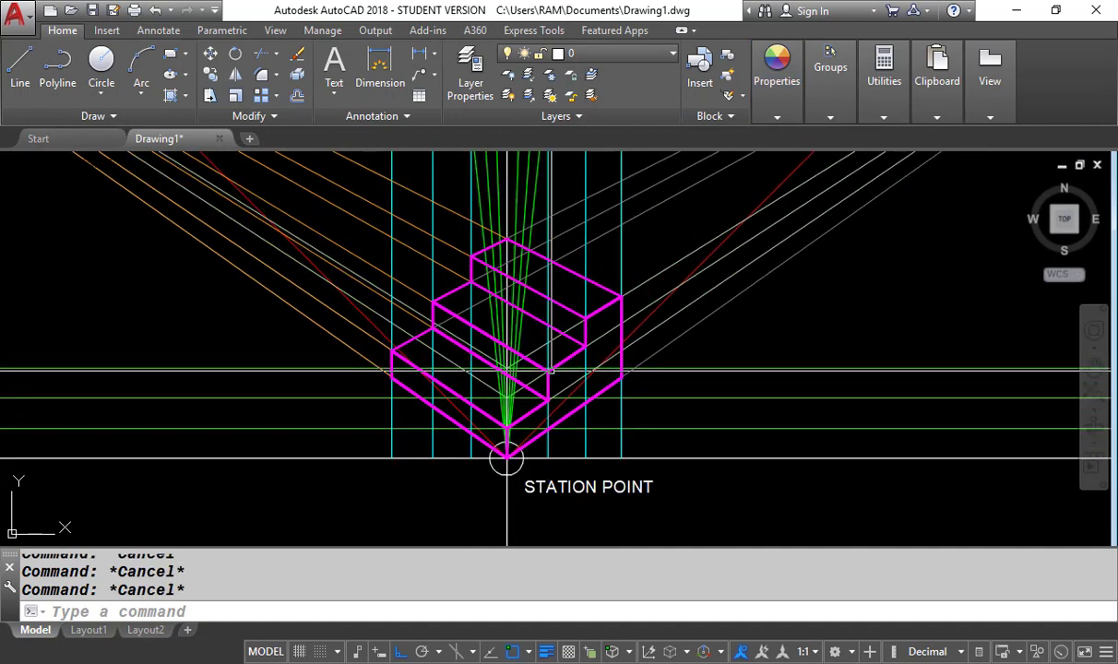
scroll(551, 371, "up", 2)
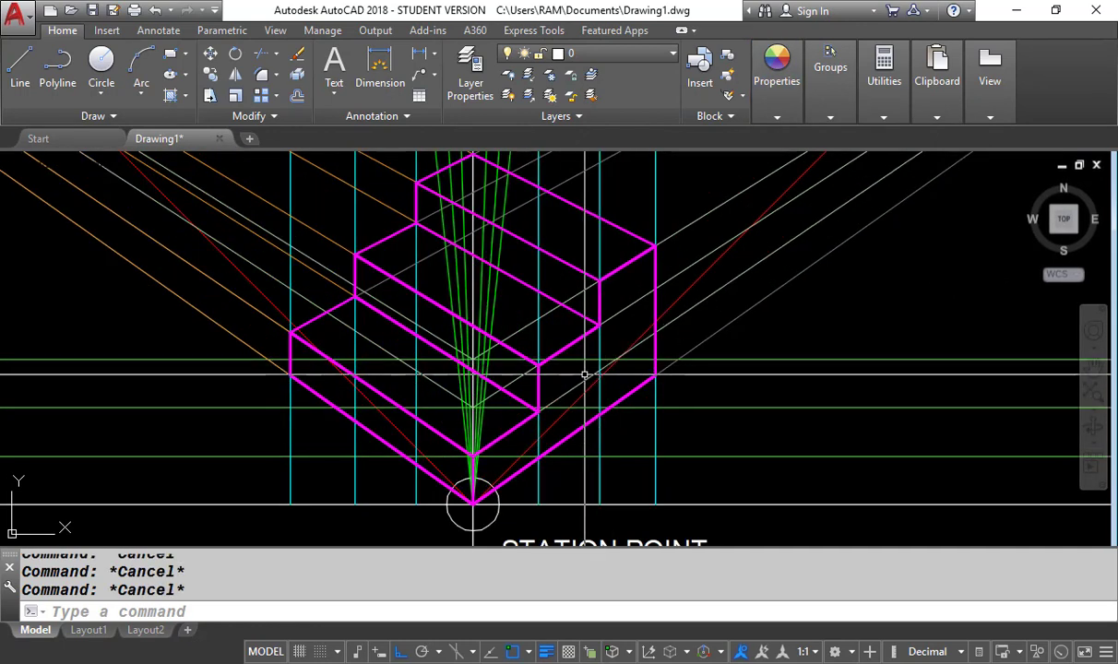
scroll(586, 397, "down", 5)
scroll(626, 231, "up", 5)
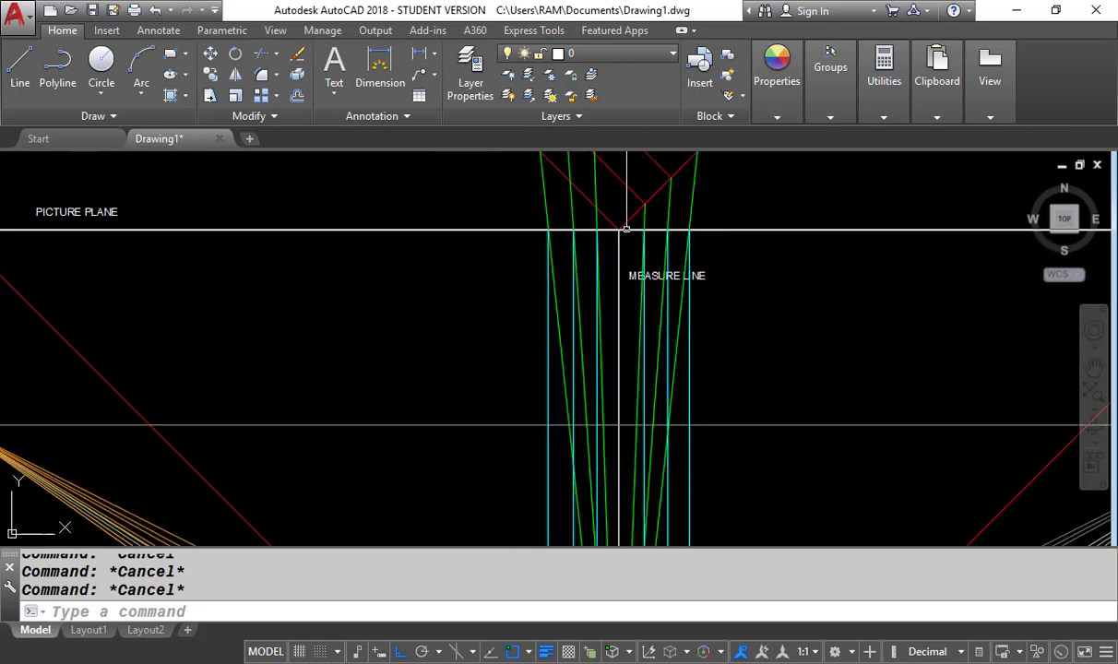
scroll(616, 233, "up", 5)
scroll(569, 227, "down", 5)
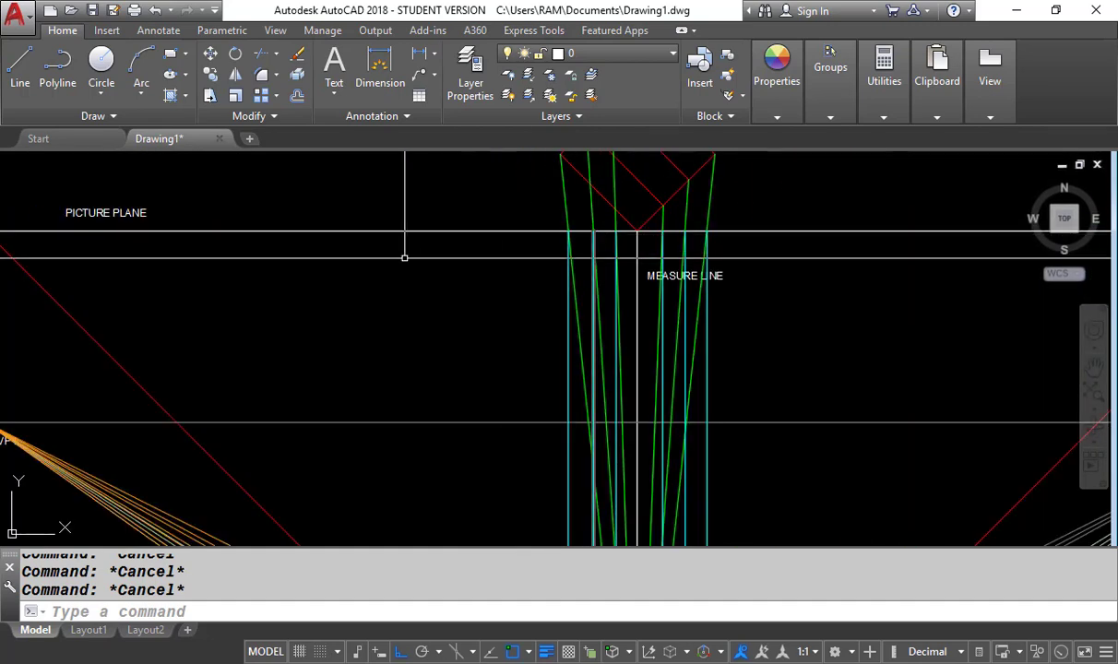
Add the note line "14 DRAW VERTICAL LINE FROM INTERSECTION OF PICTURE PLANE & INCLINED LINES" below line 13 and finish the text.
scroll(658, 243, "down", 5)
scroll(413, 325, "up", 5)
middle_click_drag(519, 242, 959, 92)
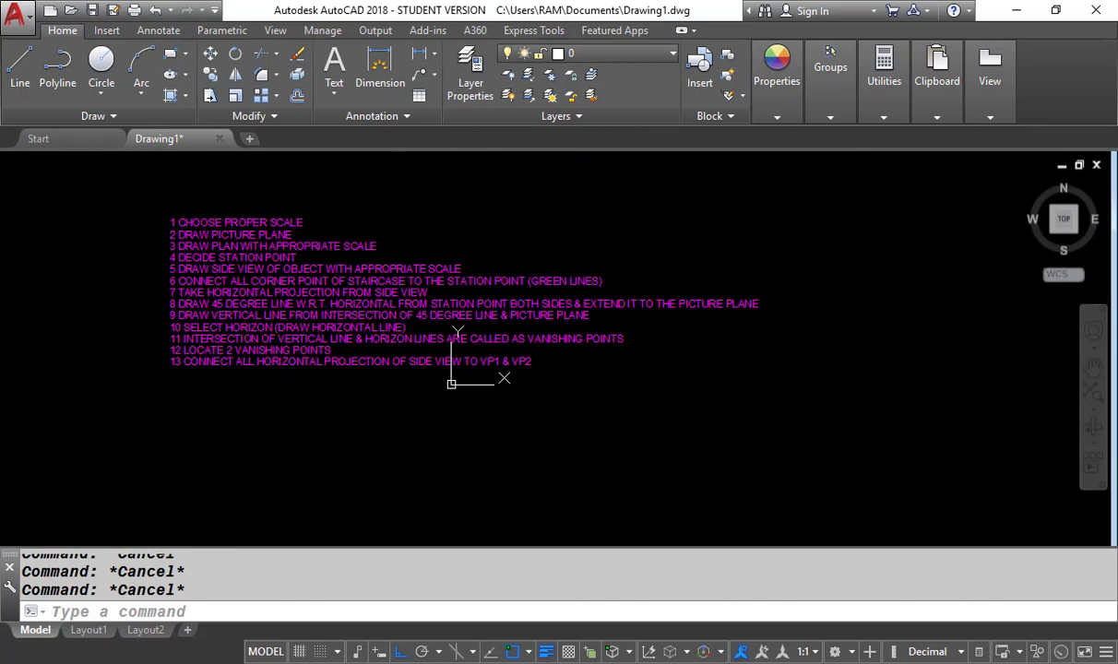
scroll(220, 362, "up", 3)
type("DT")
key("Return")
scroll(168, 351, "up", 2)
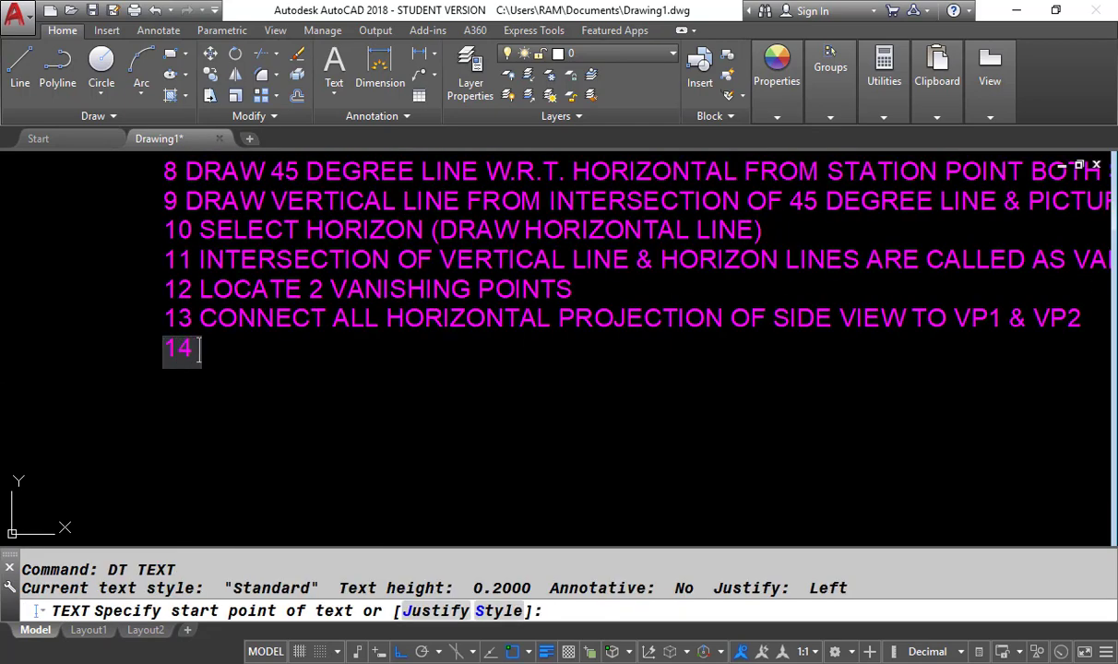
type("14 DRAW VERTICAL LINE FRO")
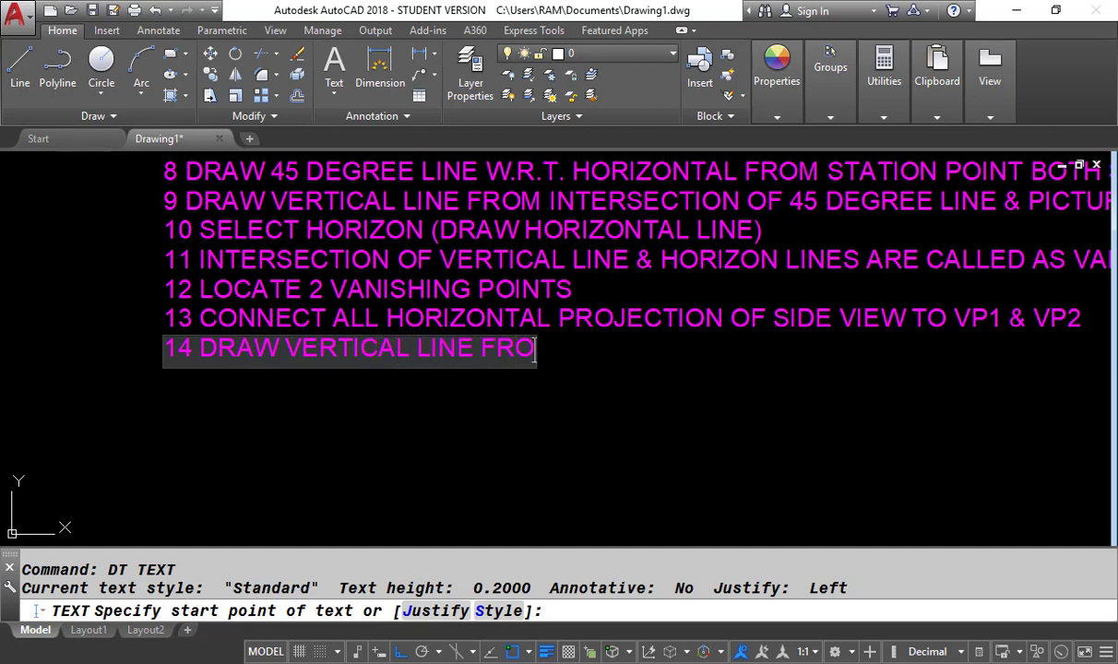
type("M INTES")
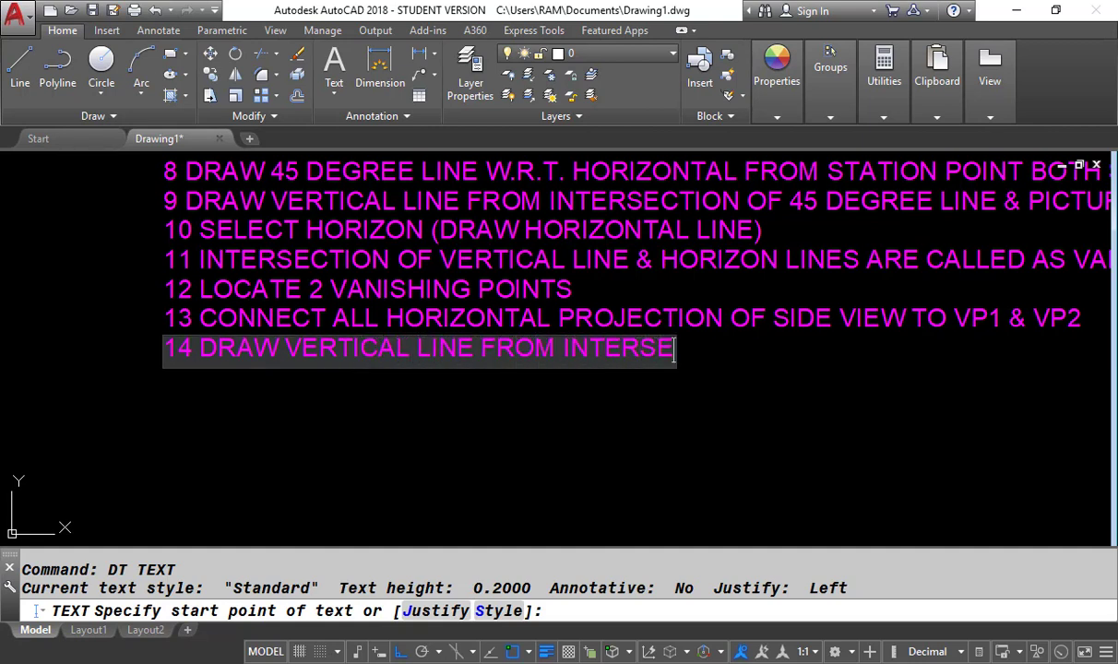
type("SECTION OF PICT")
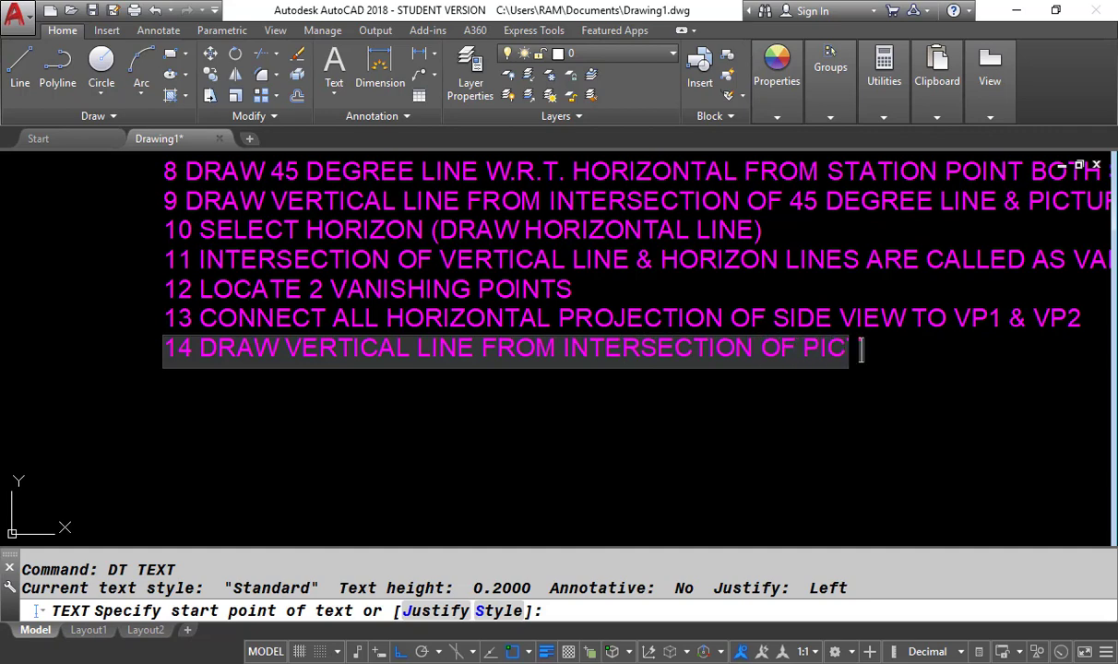
type("URE PLANE ")
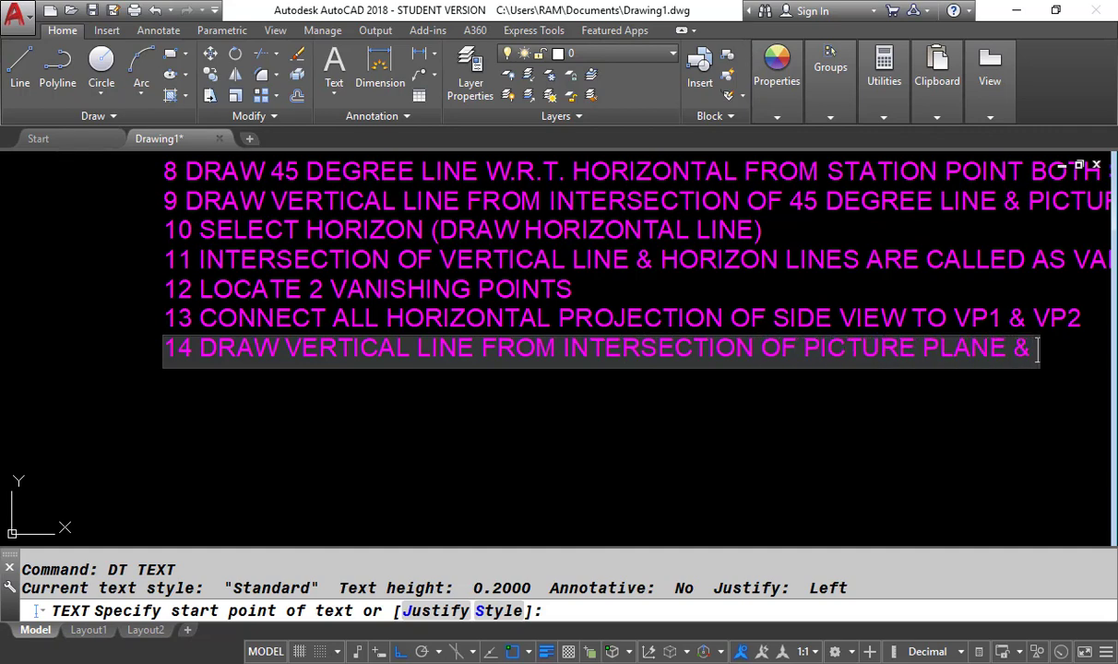
type("& INCLINED L")
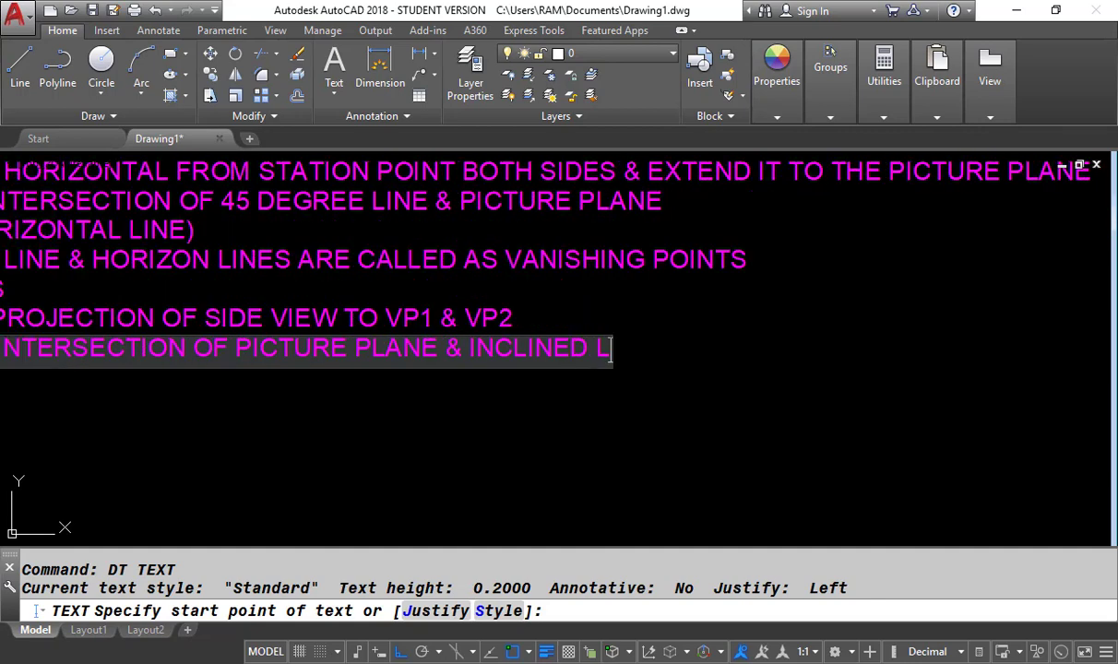
type("INE")
key("Return")
key("Return")
scroll(212, 404, "down", 5)
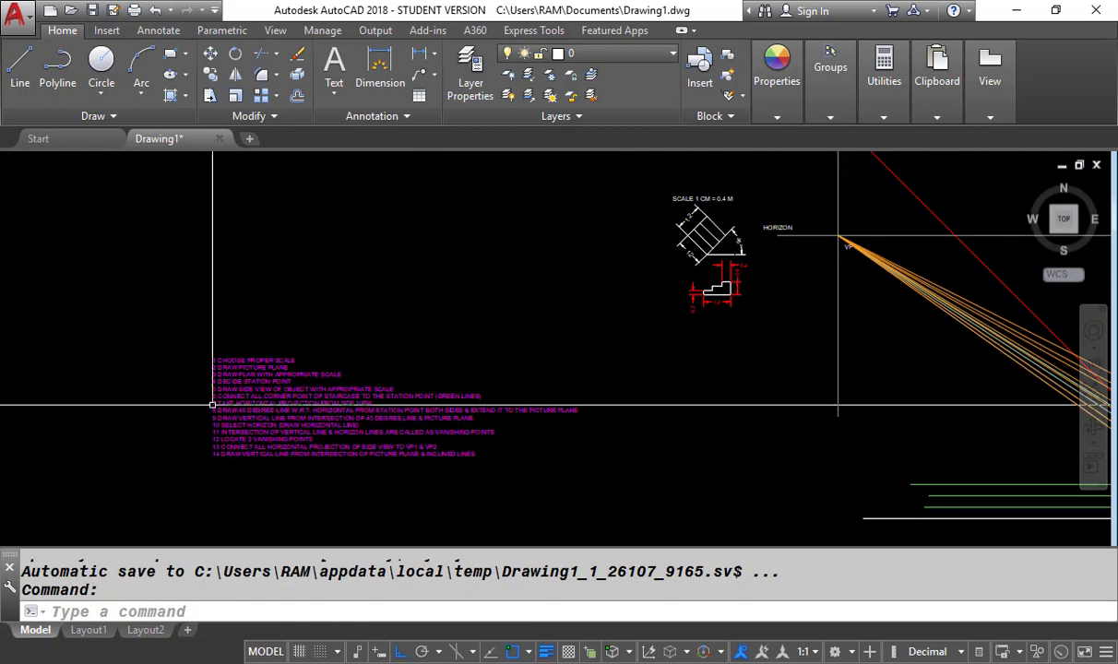
key("Escape")
Highlight the two leftmost cyan vertical lines and inspect where they meet the green inclined lines at the picture plane.
scroll(238, 461, "down", 2)
scroll(711, 284, "up", 8)
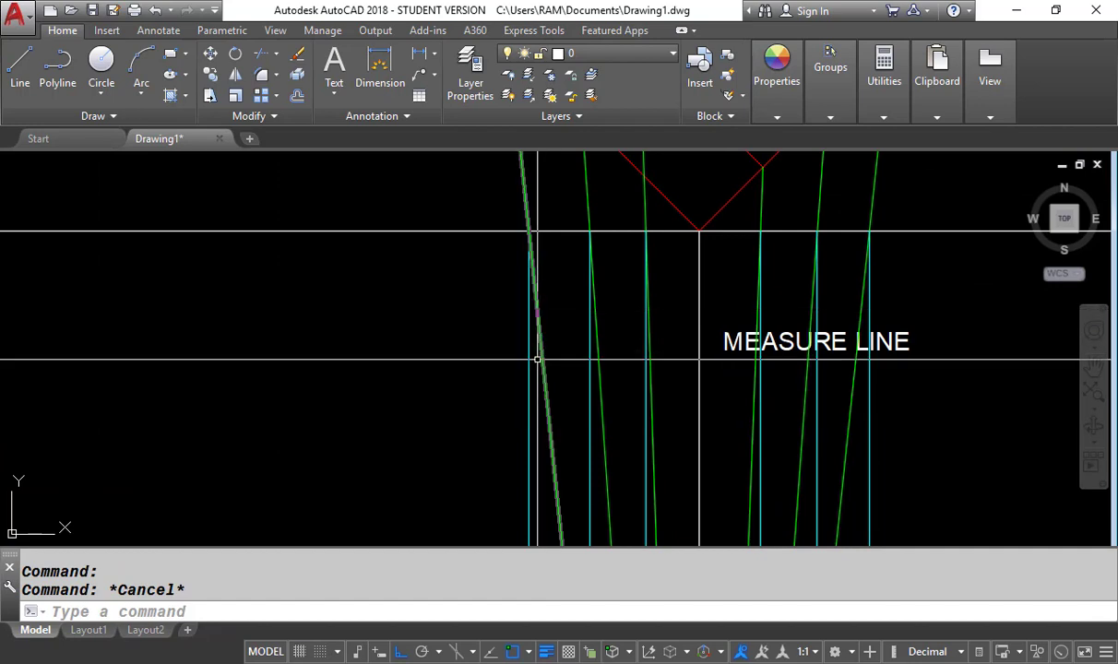
left_click(536, 362)
left_click(499, 364)
scroll(504, 286, "down", 6)
scroll(541, 457, "up", 4)
middle_click_drag(510, 493, 472, 275)
scroll(472, 275, "up", 2)
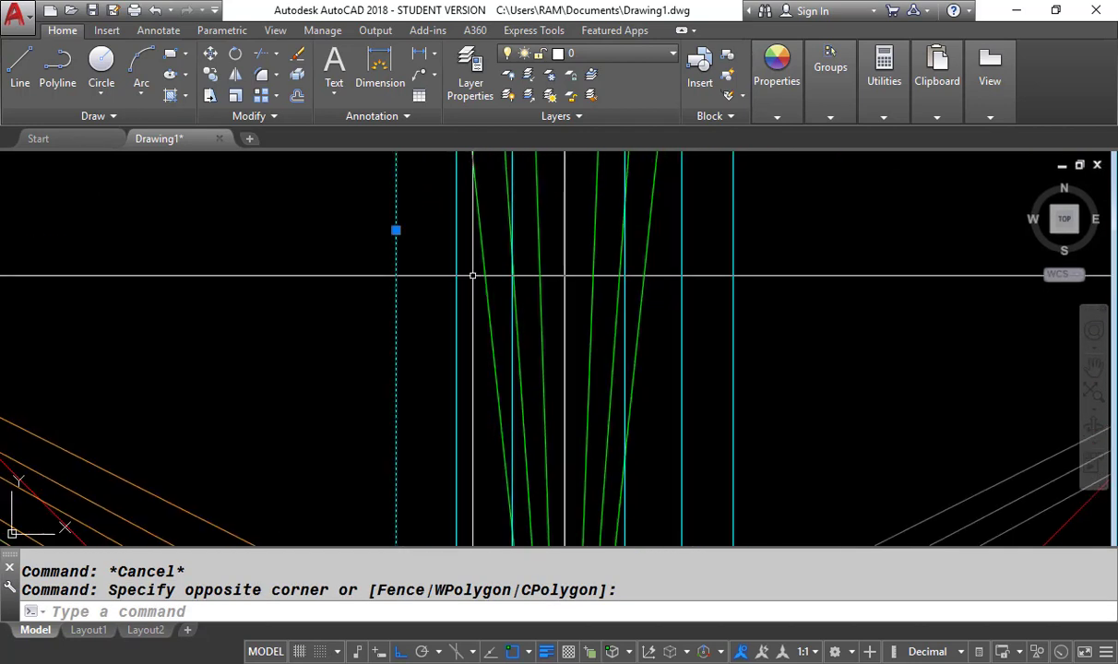
left_click(473, 275)
left_click(412, 318)
scroll(475, 387, "down", 5)
scroll(494, 339, "up", 3)
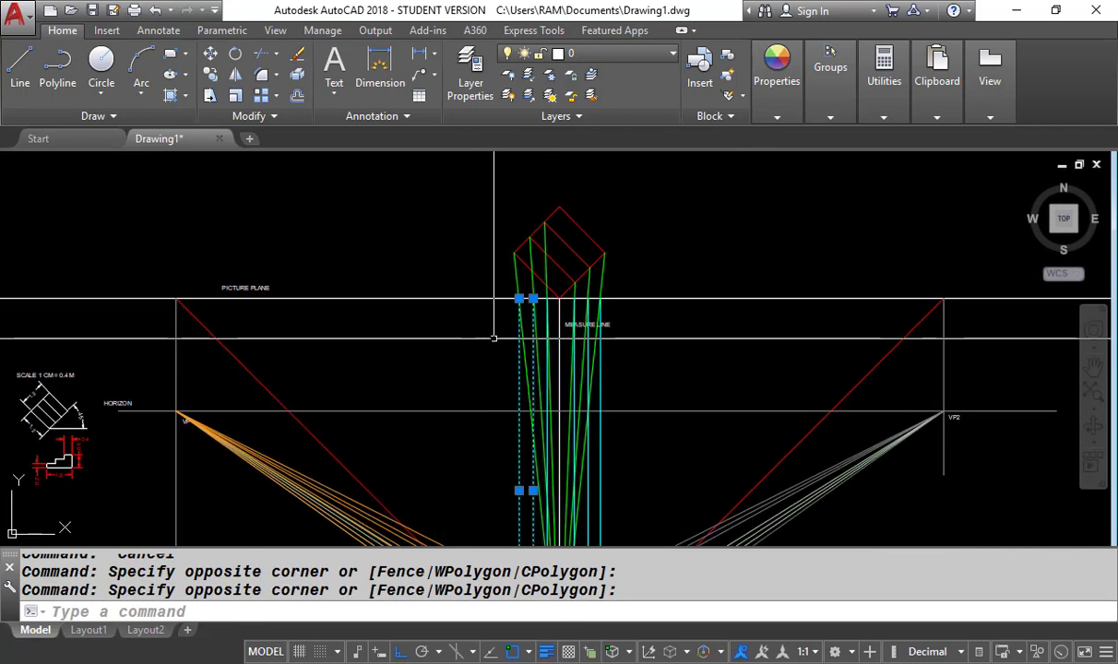
scroll(521, 307, "up", 8)
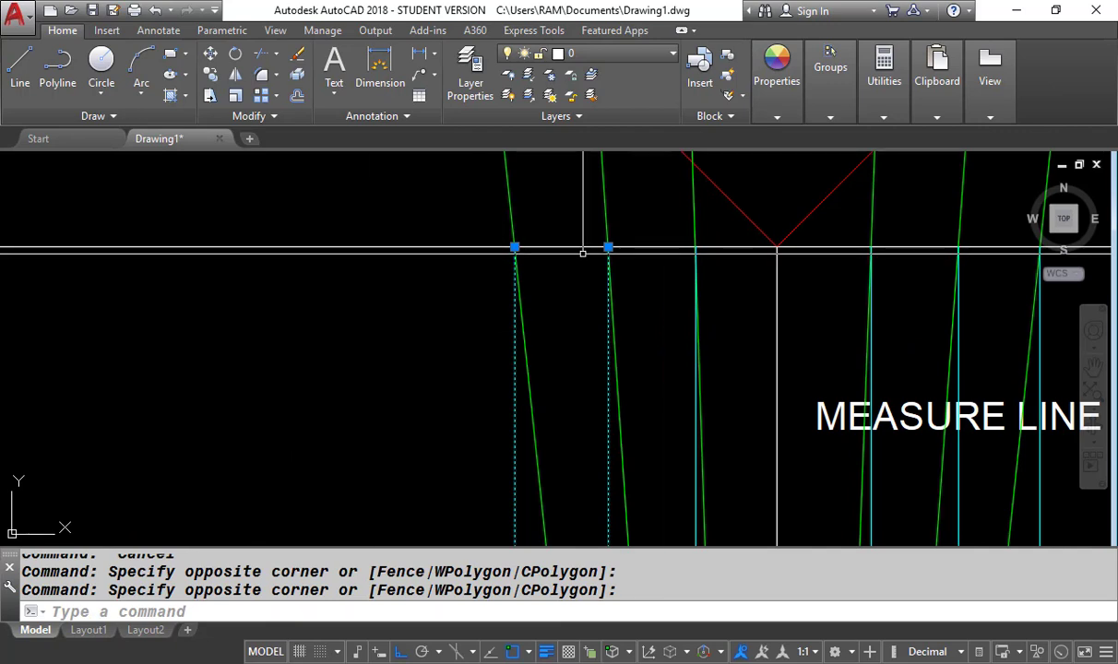
scroll(576, 295, "up", 2)
scroll(636, 284, "down", 2)
scroll(692, 282, "down", 2)
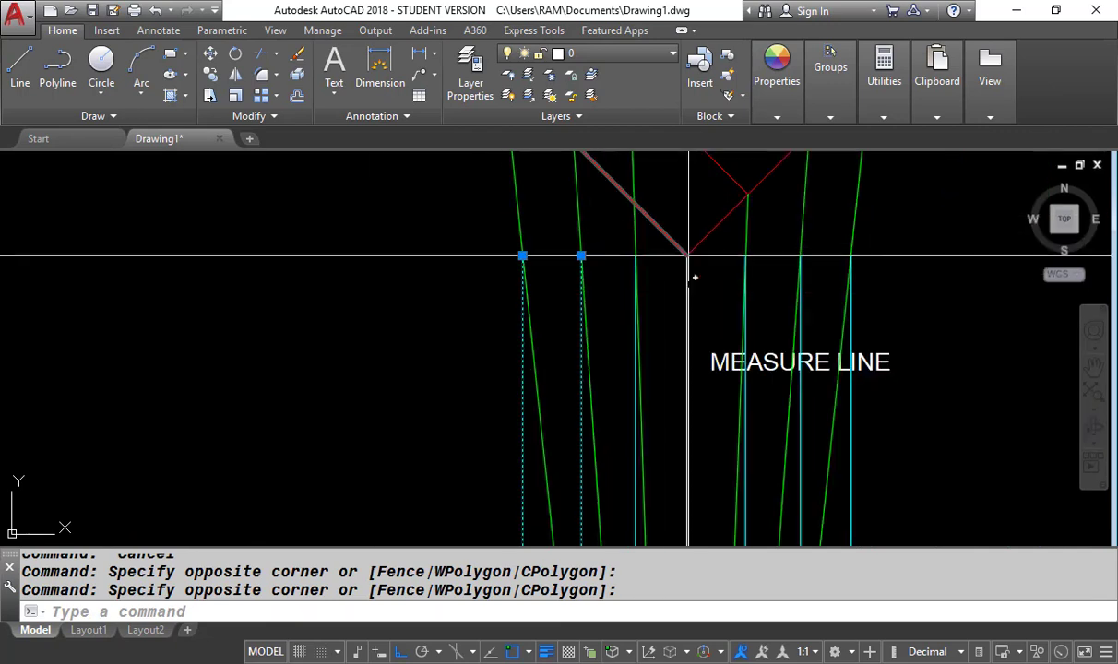
Trace the two highlighted verticals down to the stair block near the station point, then clear the selection.
scroll(871, 304, "down", 5)
scroll(554, 420, "up", 3)
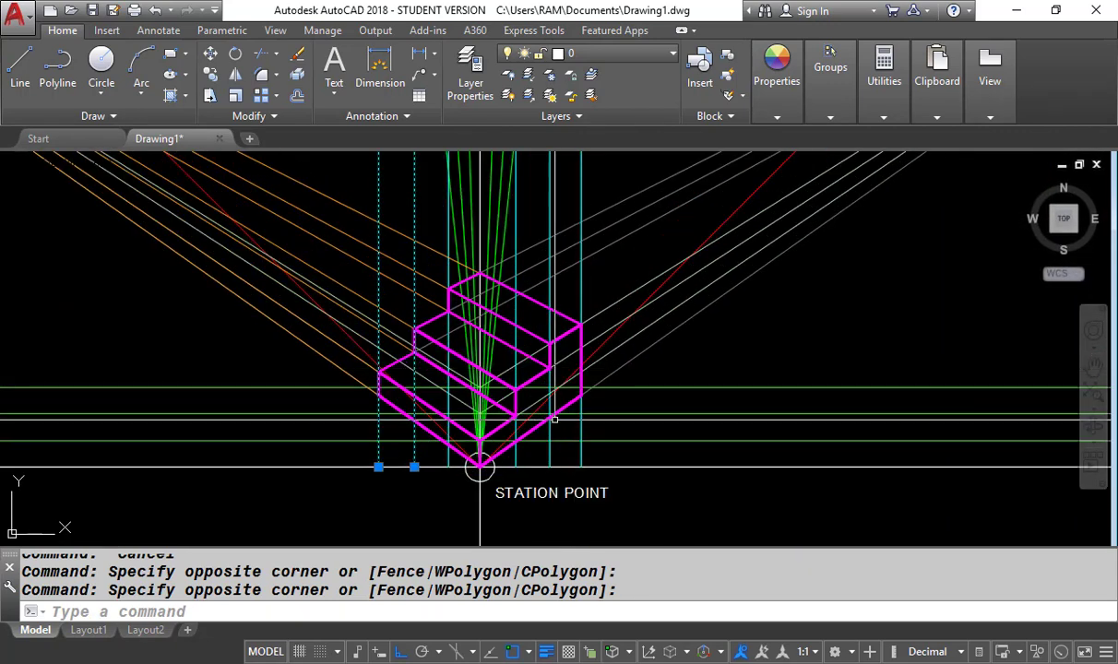
scroll(567, 383, "up", 2)
scroll(582, 345, "down", 8)
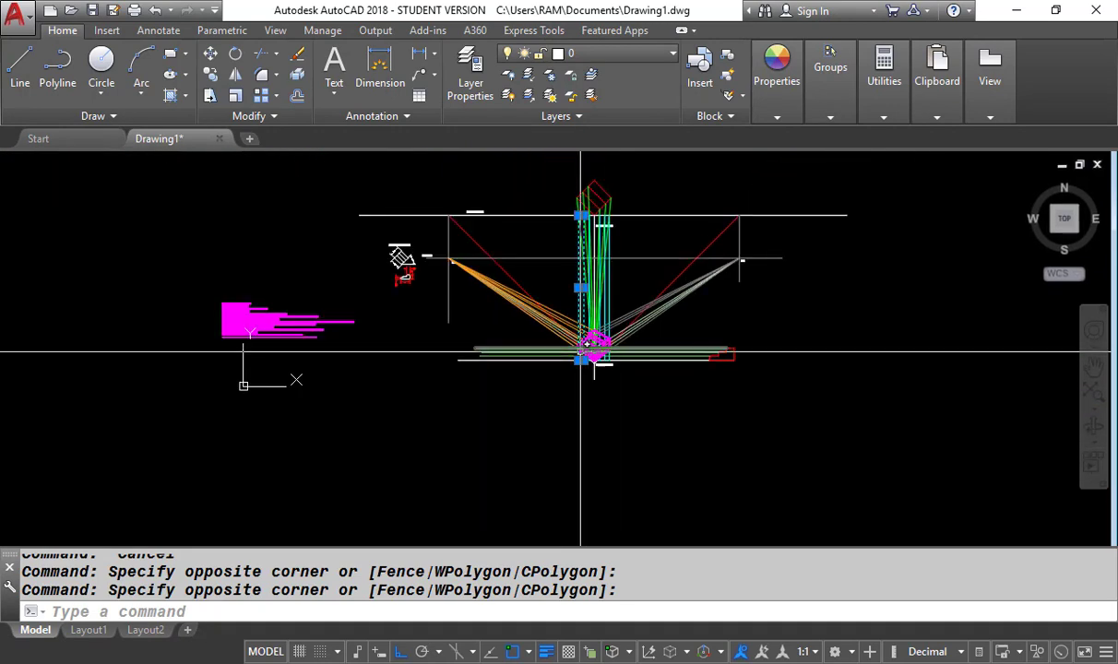
scroll(580, 352, "up", 10)
scroll(698, 352, "down", 5)
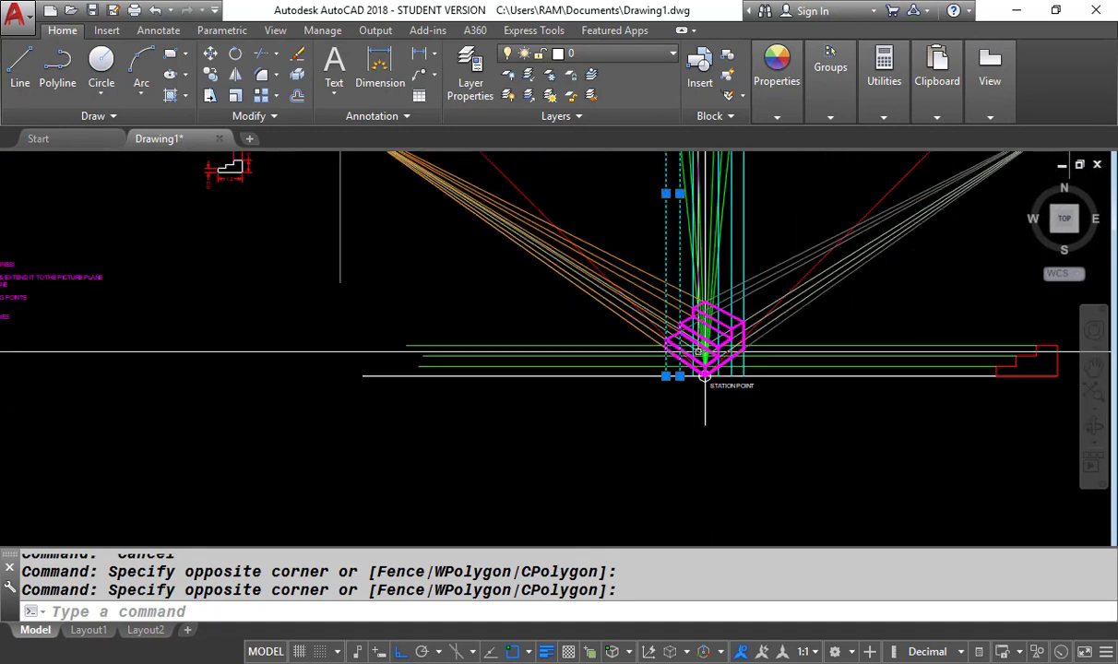
scroll(698, 352, "down", 4)
scroll(877, 254, "up", 8)
scroll(716, 266, "down", 8)
scroll(466, 286, "up", 4)
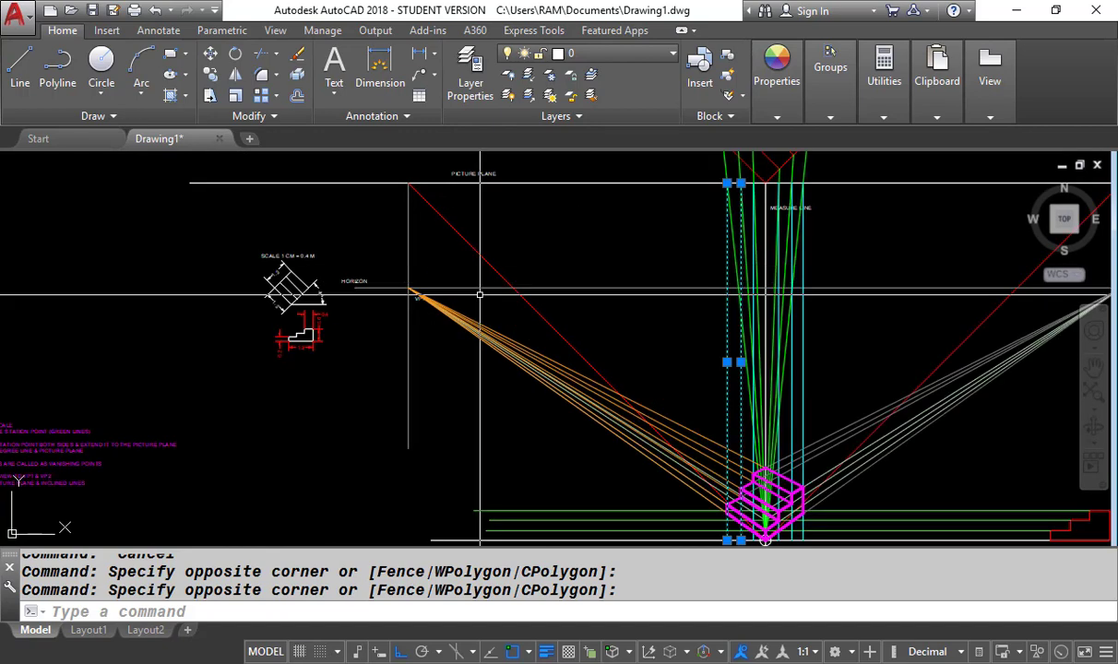
scroll(553, 471, "up", 6)
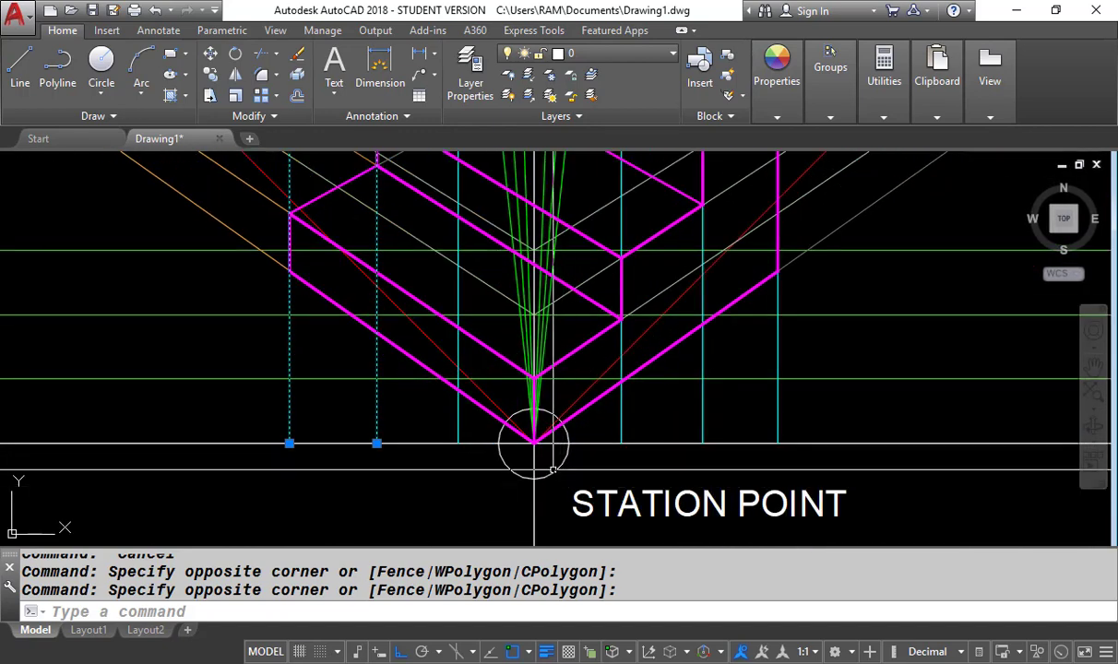
key("Escape")
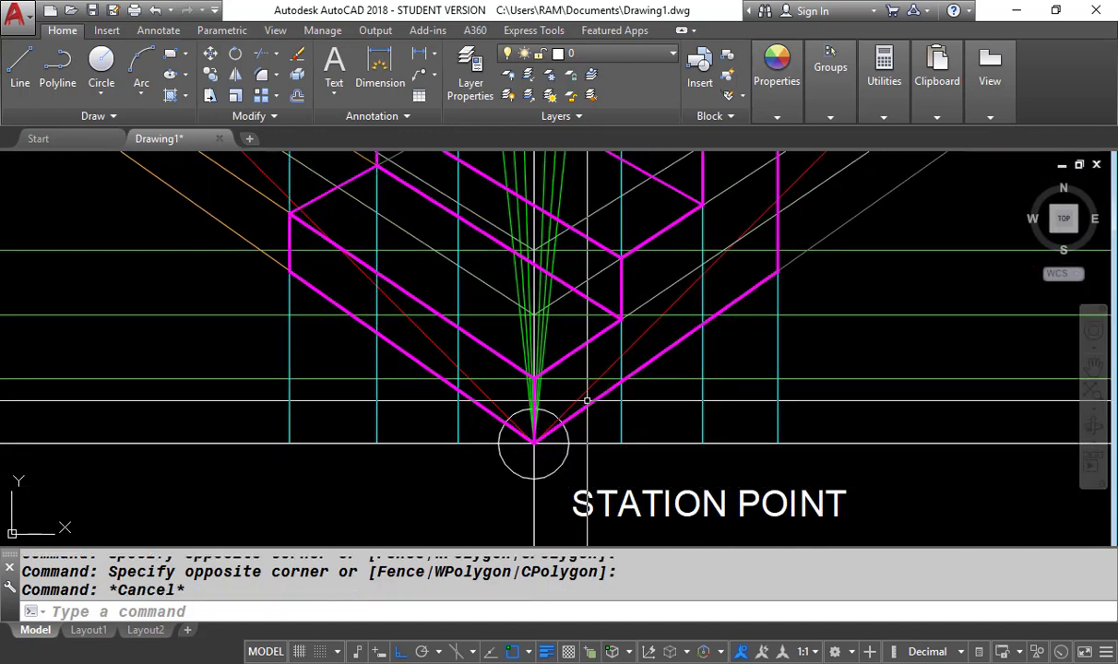
Add the note line starting "15 DRAW ACTUAL PERSEPECTIVE VIEW WITH DARK" below line 14 and finish the text.
scroll(621, 361, "down", 10)
scroll(294, 334, "up", 10)
type("DT")
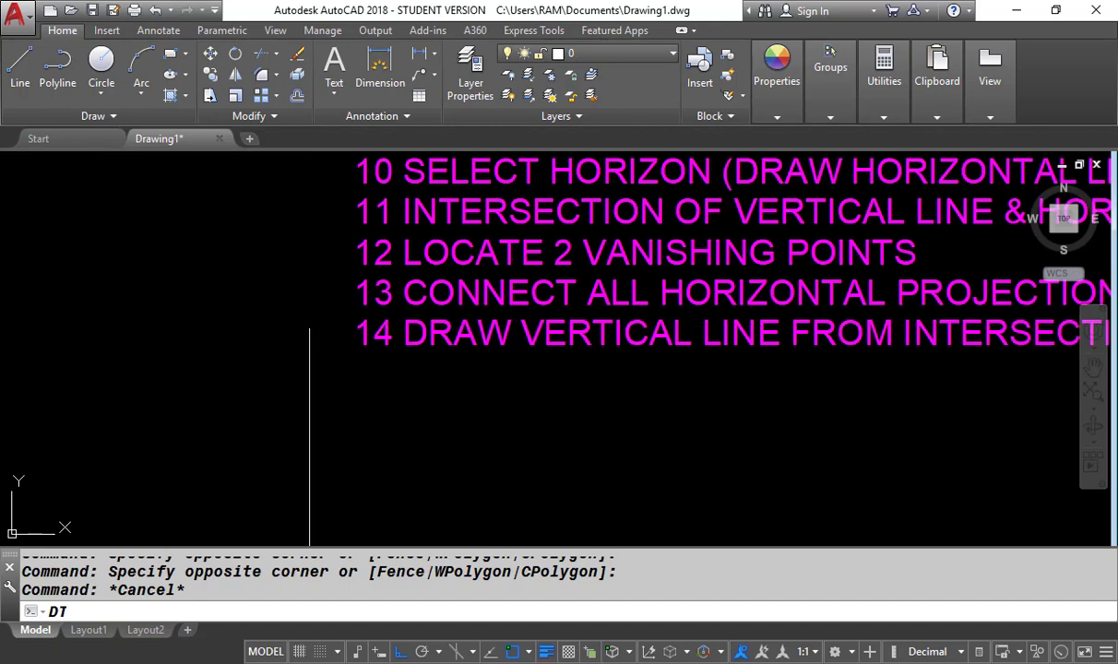
key("Return")
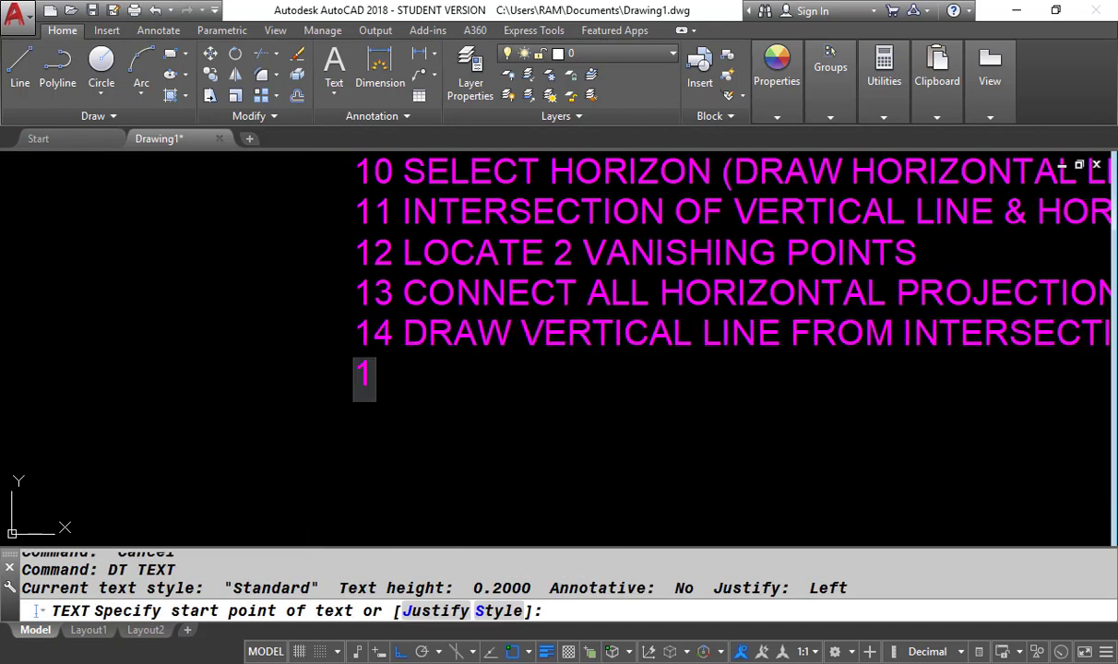
type("15 DRAW ACTU")
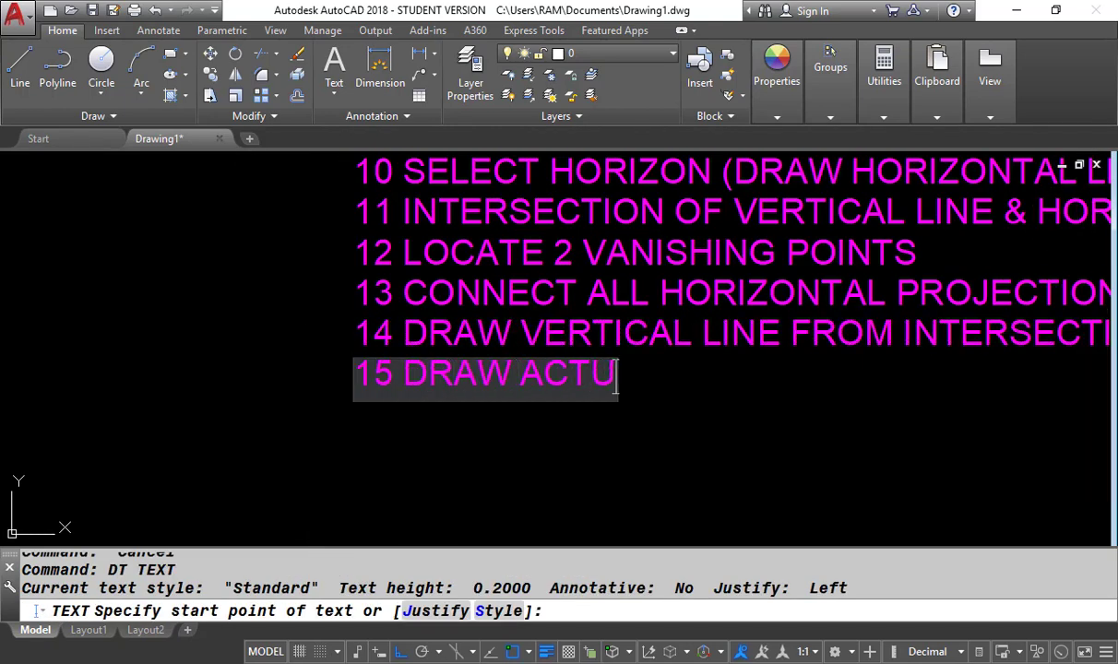
type("AL PERSEPC")
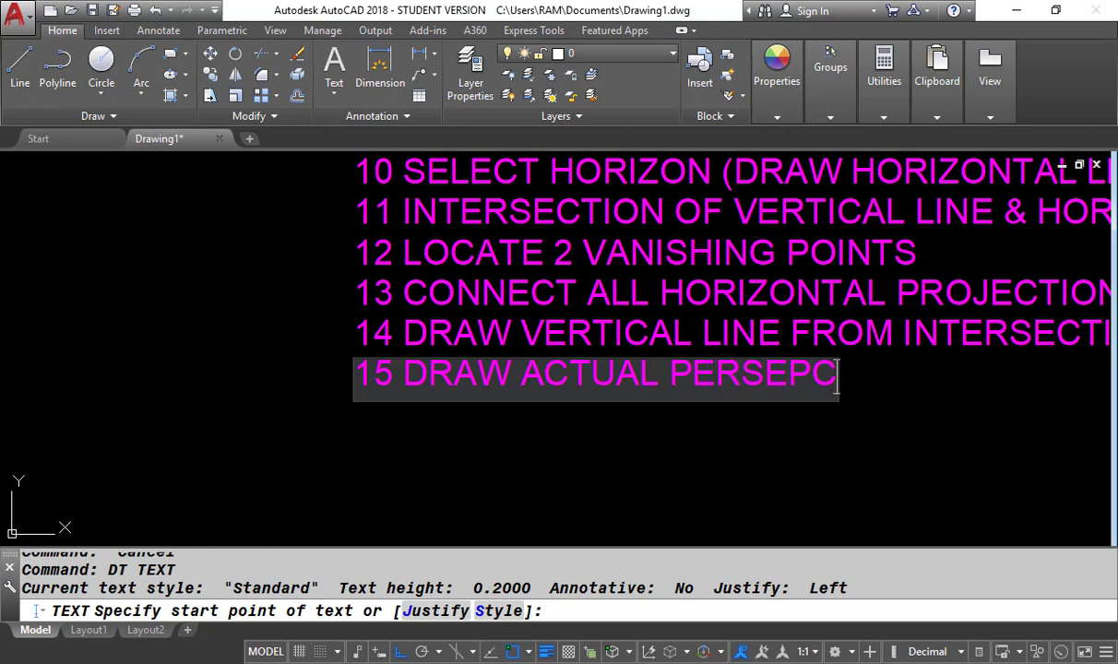
type("TIV")
key("BackSpace")
key("BackSpace")
type("EC")
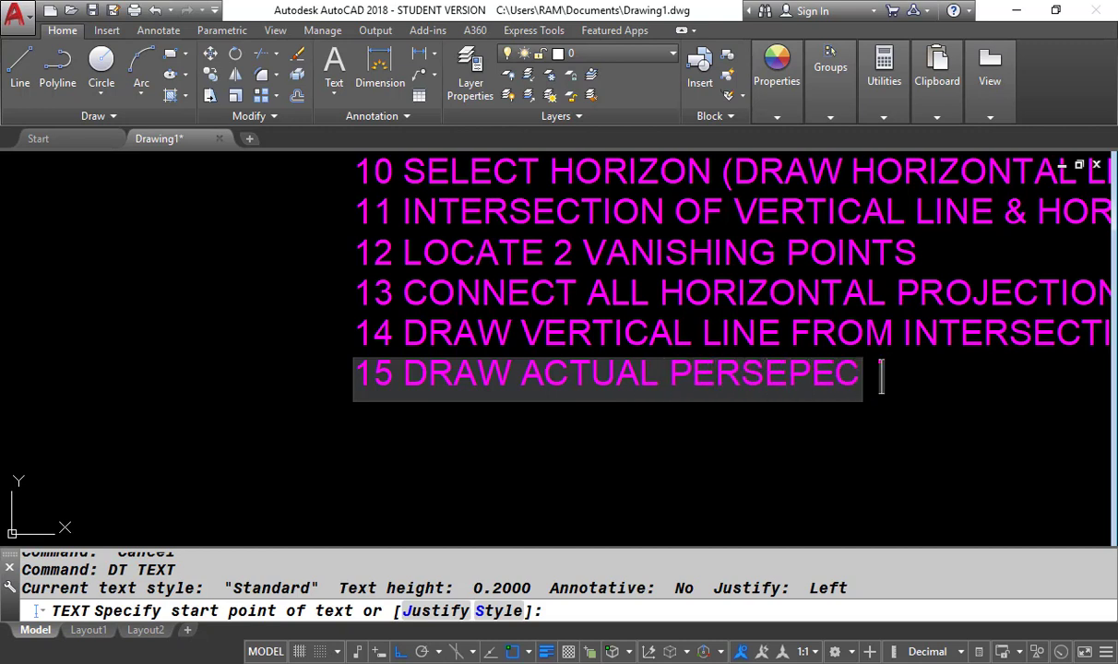
type("TIVE VIEW W")
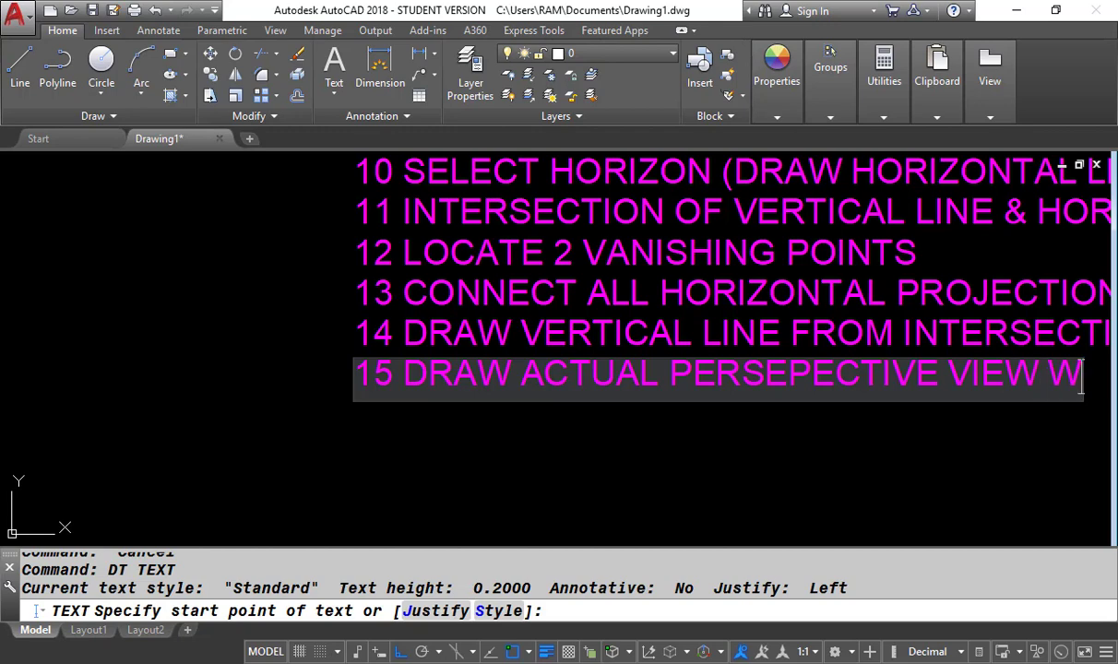
type("ITH DARK L")
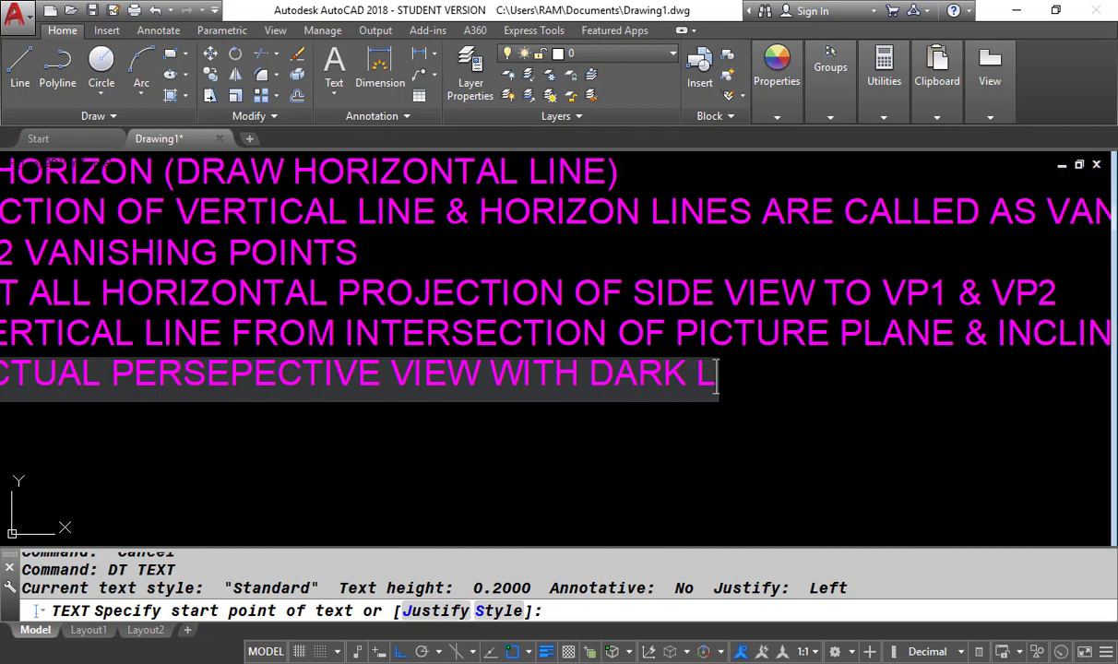
key("Return")
key("Return")
Highlight the rightmost cyan vertical line and inspect where it meets the green inclined line at the picture plane.
scroll(315, 337, "down", 5)
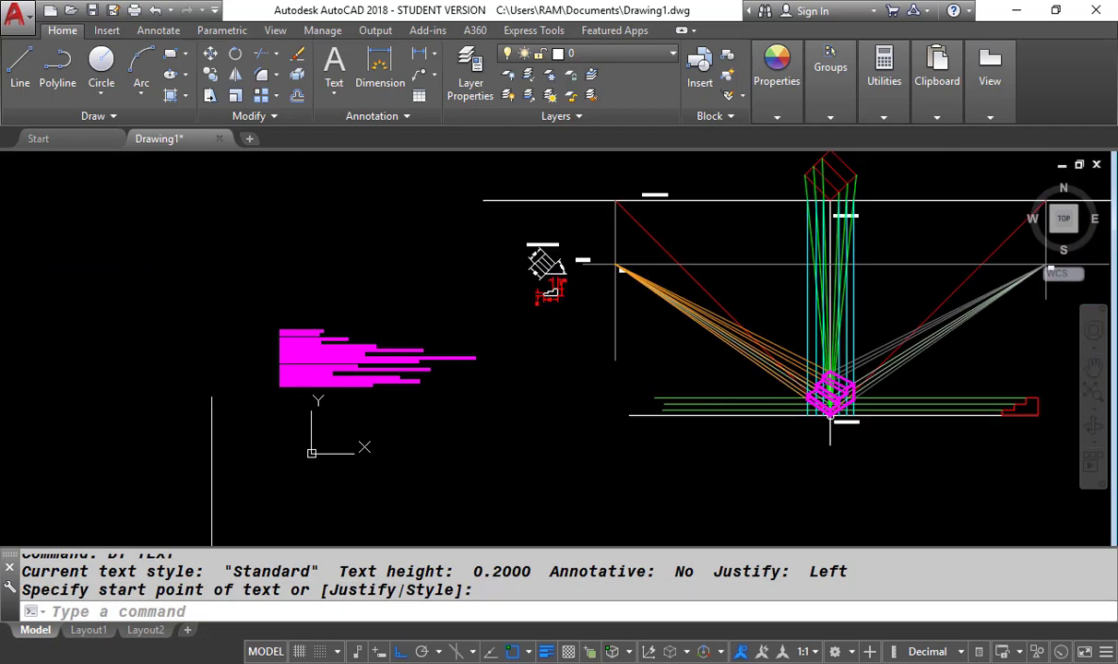
scroll(362, 374, "up", 6)
scroll(187, 434, "up", 3)
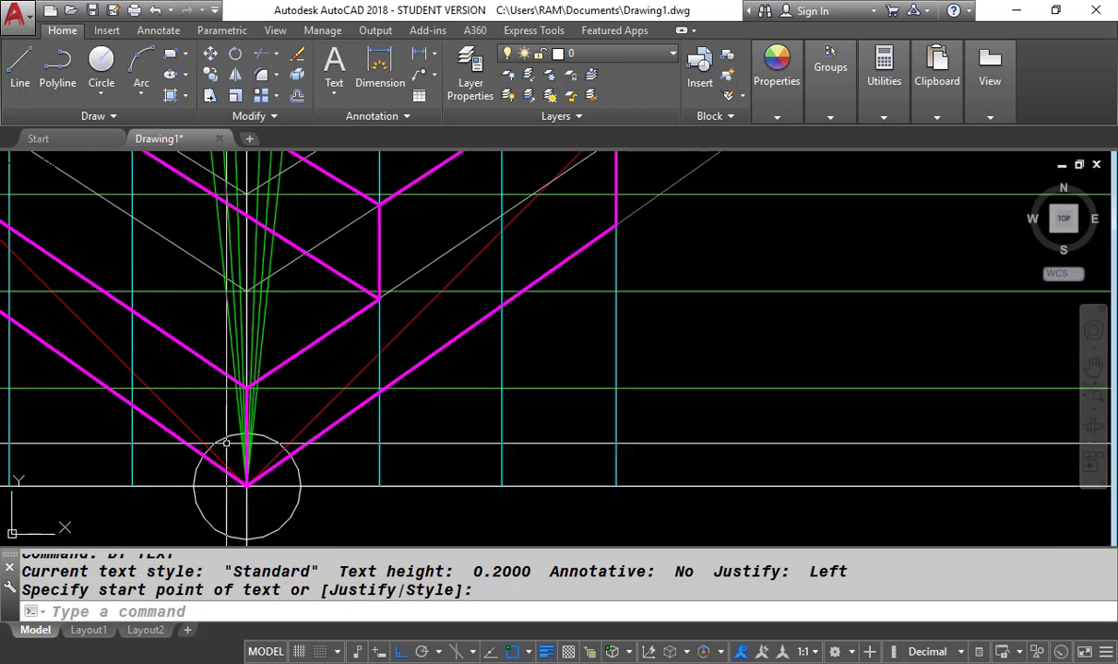
scroll(245, 462, "down", 3)
scroll(321, 427, "up", 1)
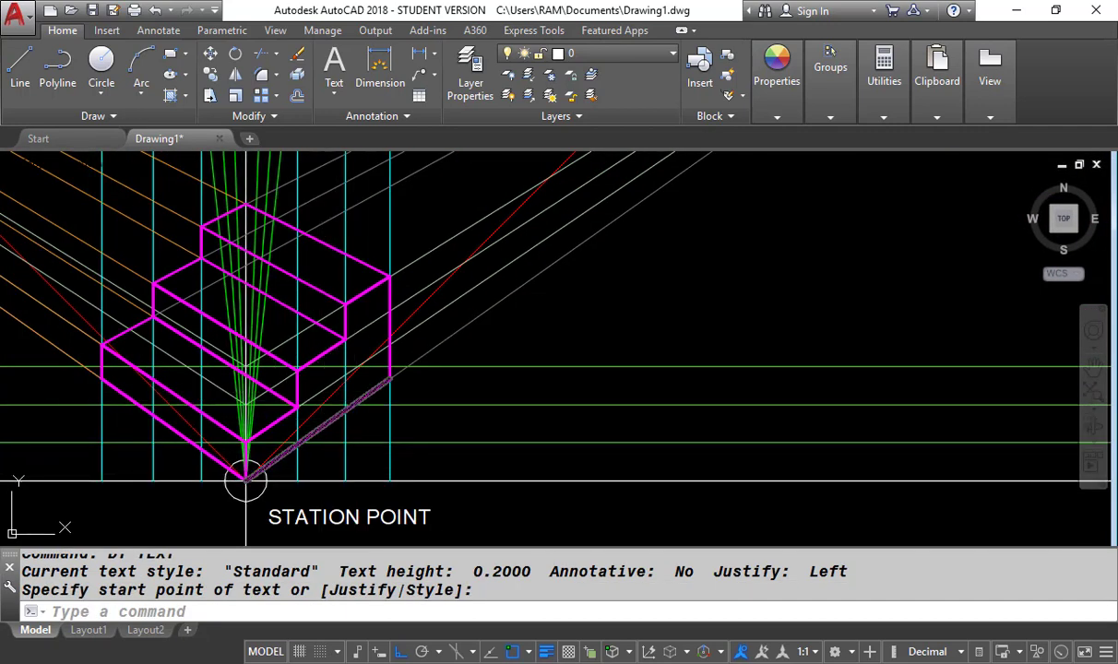
left_click(390, 417)
scroll(403, 430, "down", 8)
scroll(391, 306, "up", 7)
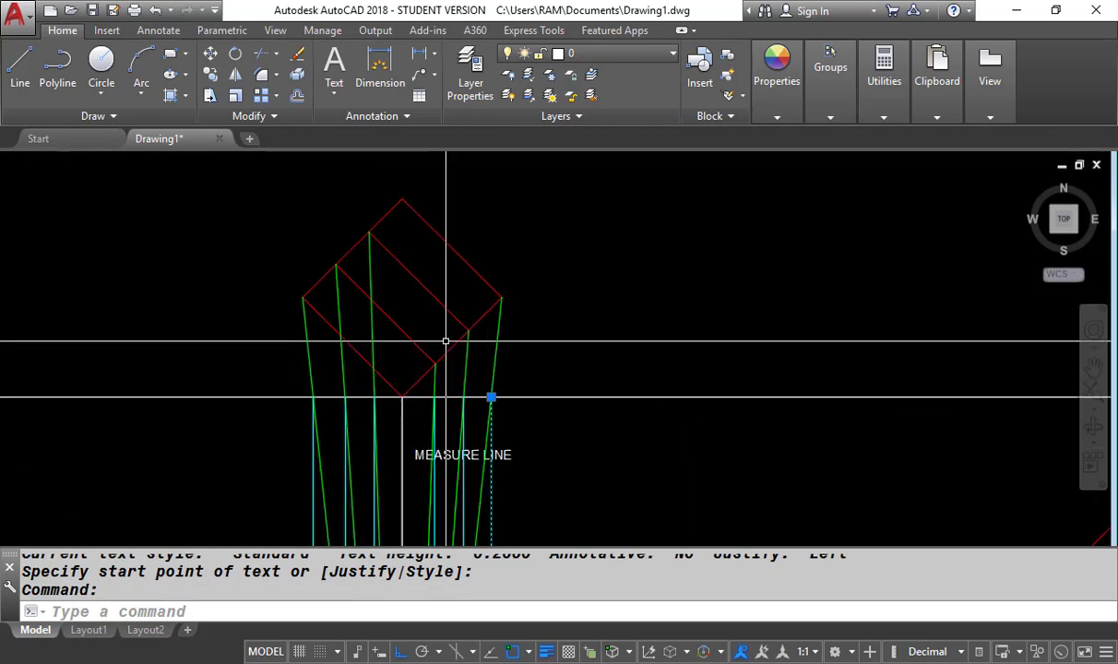
Trace the highlighted vertical down to the stair block's rear edge and compare it with the lines running to VP2.
scroll(445, 342, "up", 1)
scroll(498, 369, "down", 5)
scroll(462, 277, "up", 6)
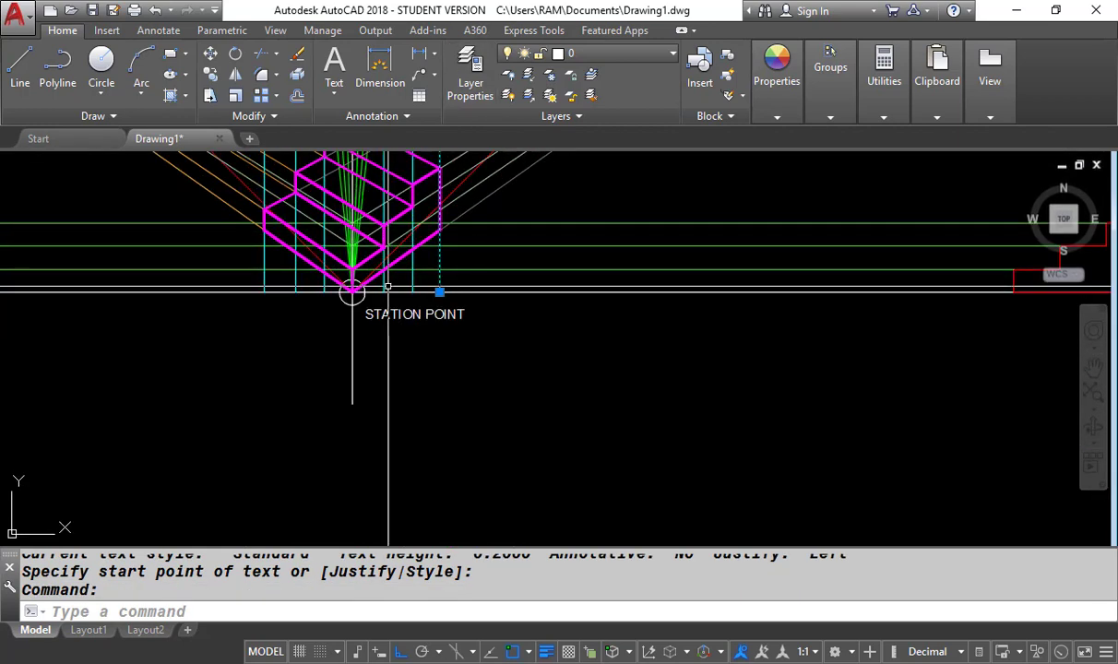
scroll(388, 288, "up", 4)
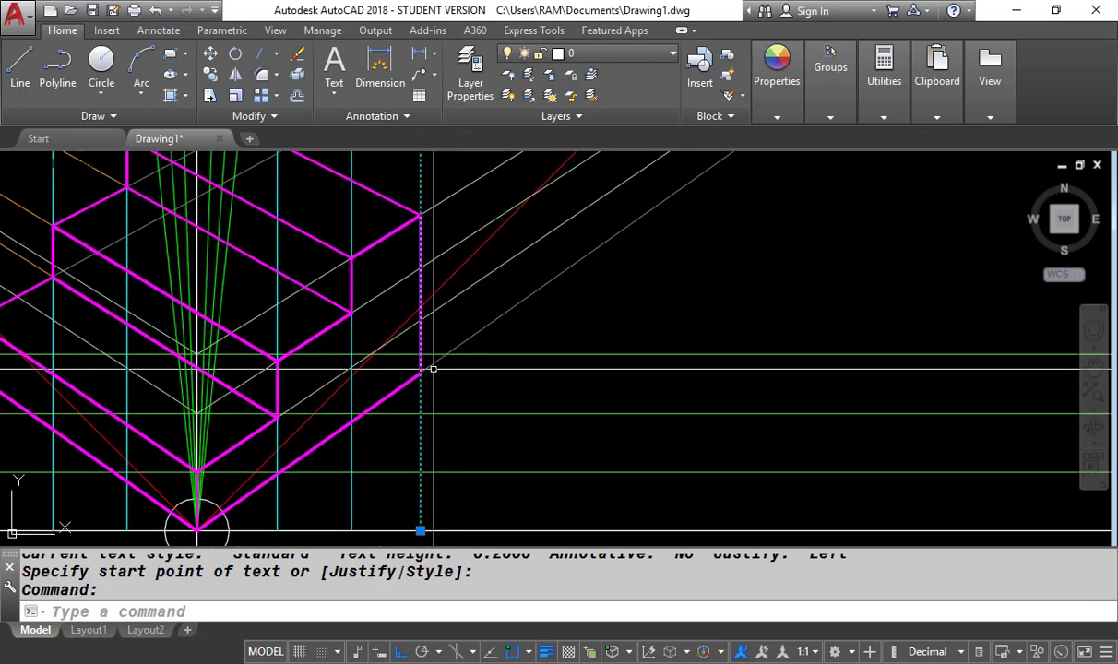
scroll(427, 386, "down", 8)
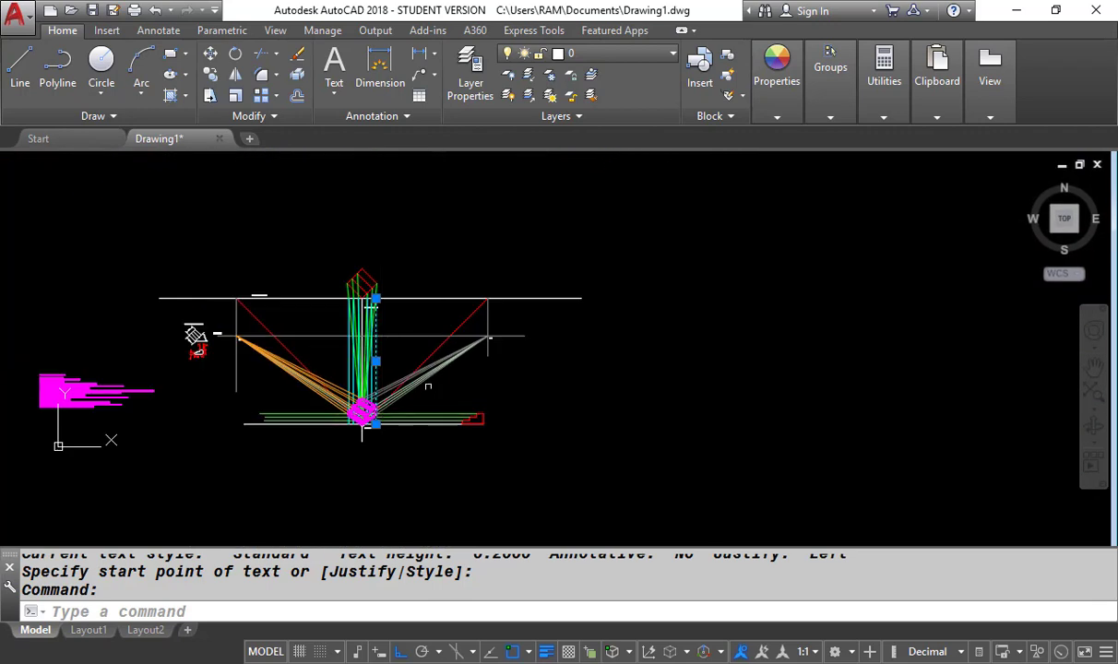
scroll(473, 340, "up", 12)
scroll(452, 434, "down", 8)
scroll(458, 439, "up", 2)
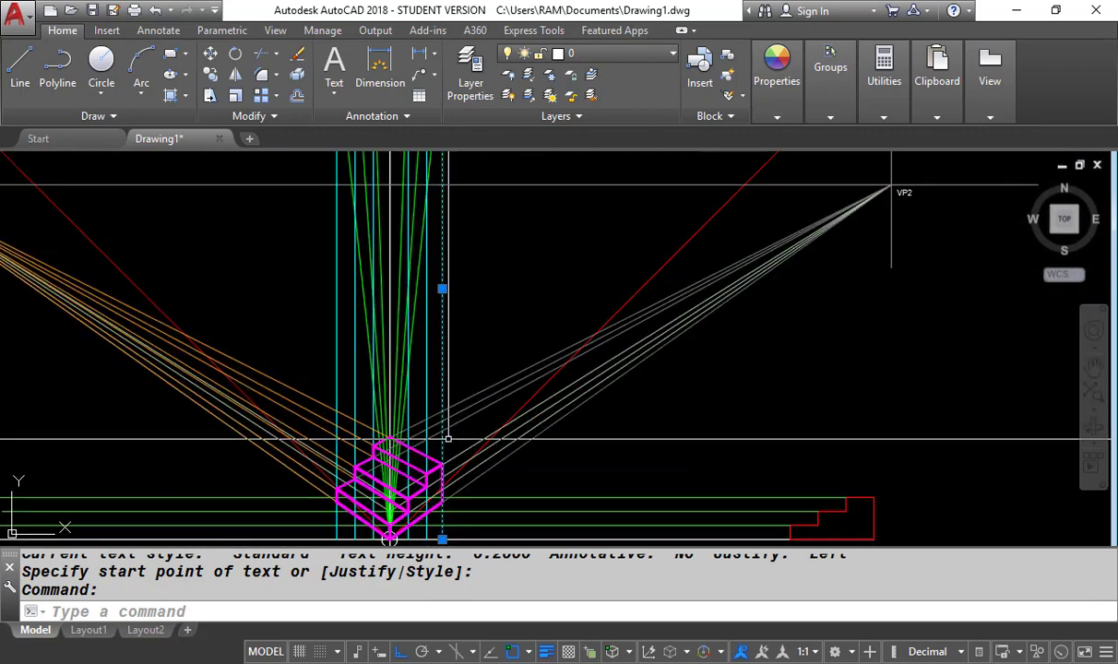
Examine the stair corner where the highlighted vertical meets the vanishing line and the magenta step outlines, then clear the selection.
scroll(448, 439, "up", 10)
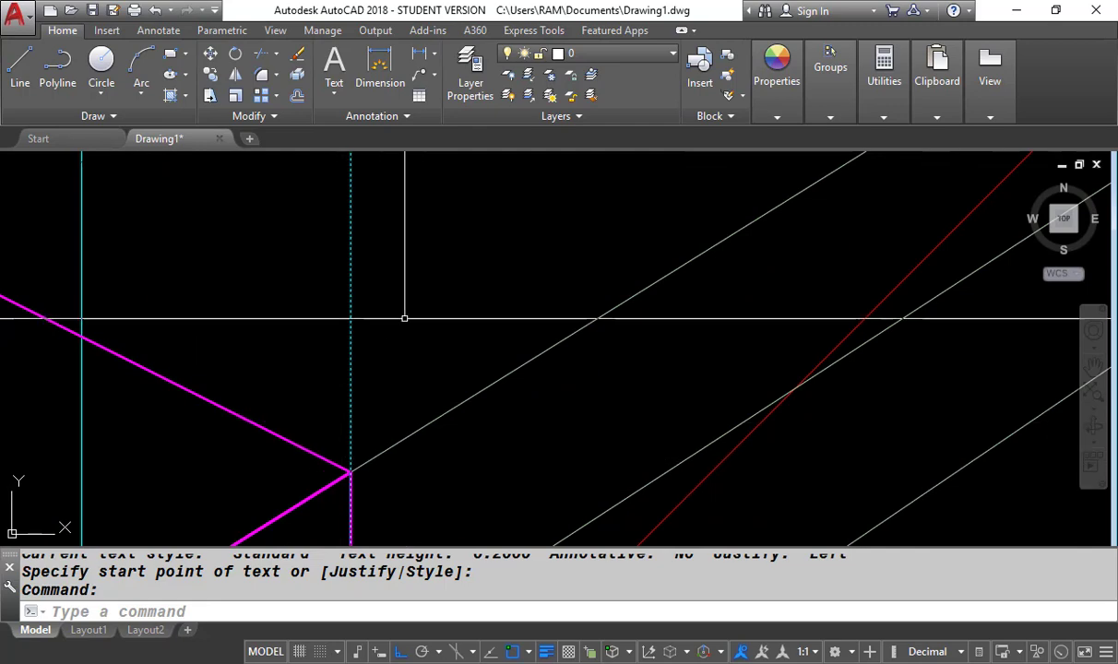
scroll(405, 318, "down", 8)
scroll(378, 388, "up", 6)
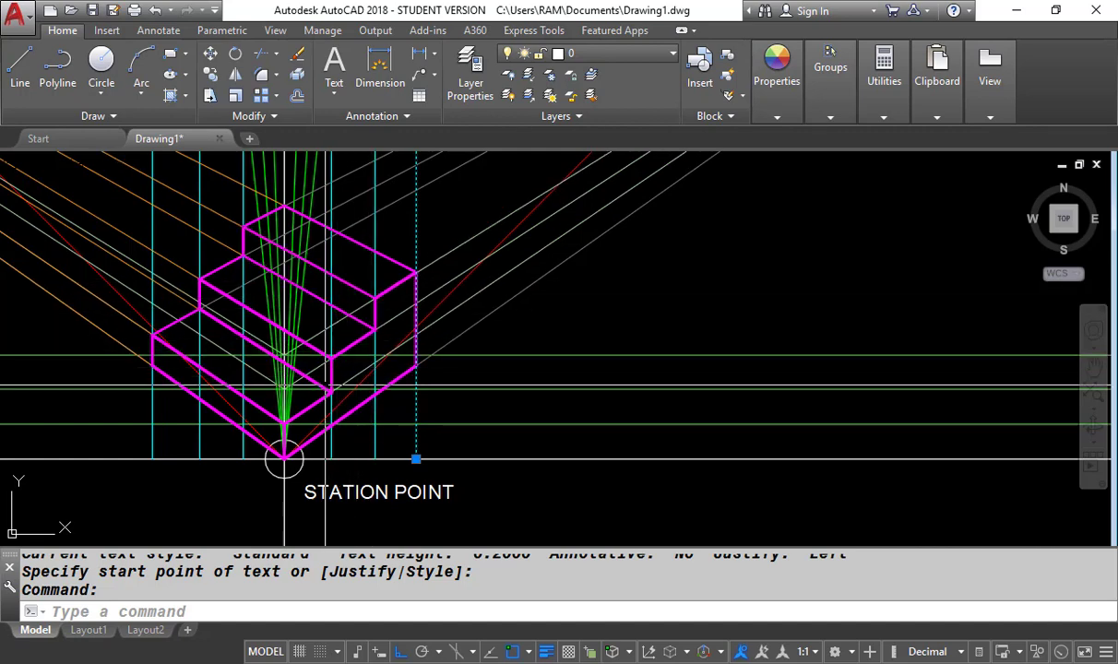
middle_click_drag(309, 248, 410, 310)
scroll(411, 310, "down", 2)
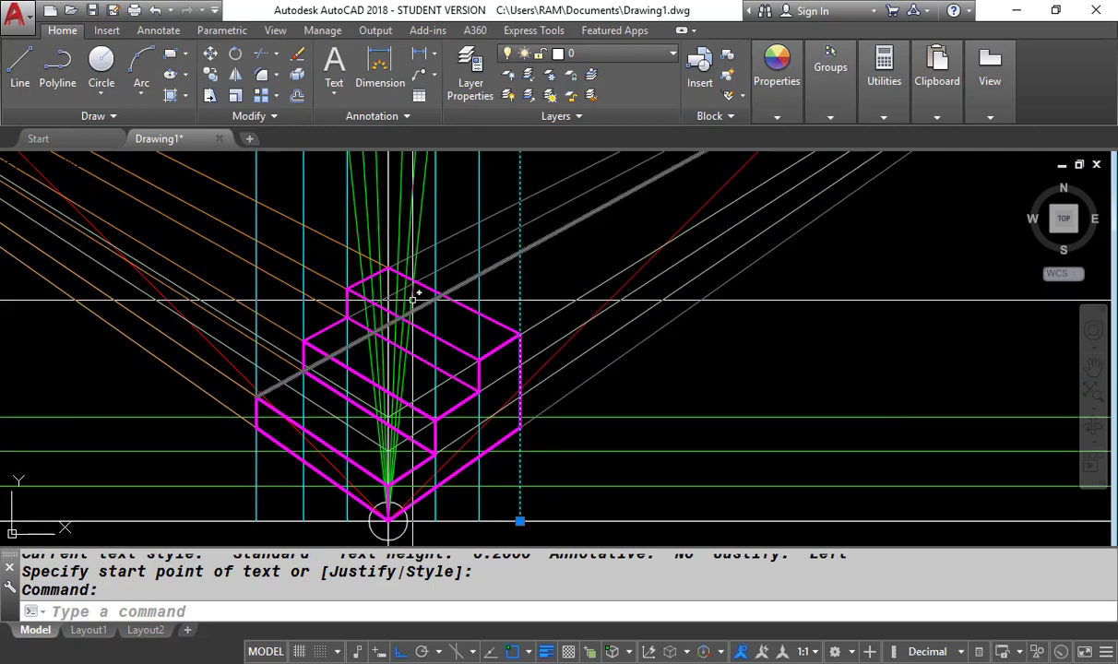
key("Escape")
key("Escape")
Review the whole perspective construction from the plan at the picture plane to the station point, together with the note list.
scroll(509, 312, "down", 2)
scroll(512, 316, "down", 8)
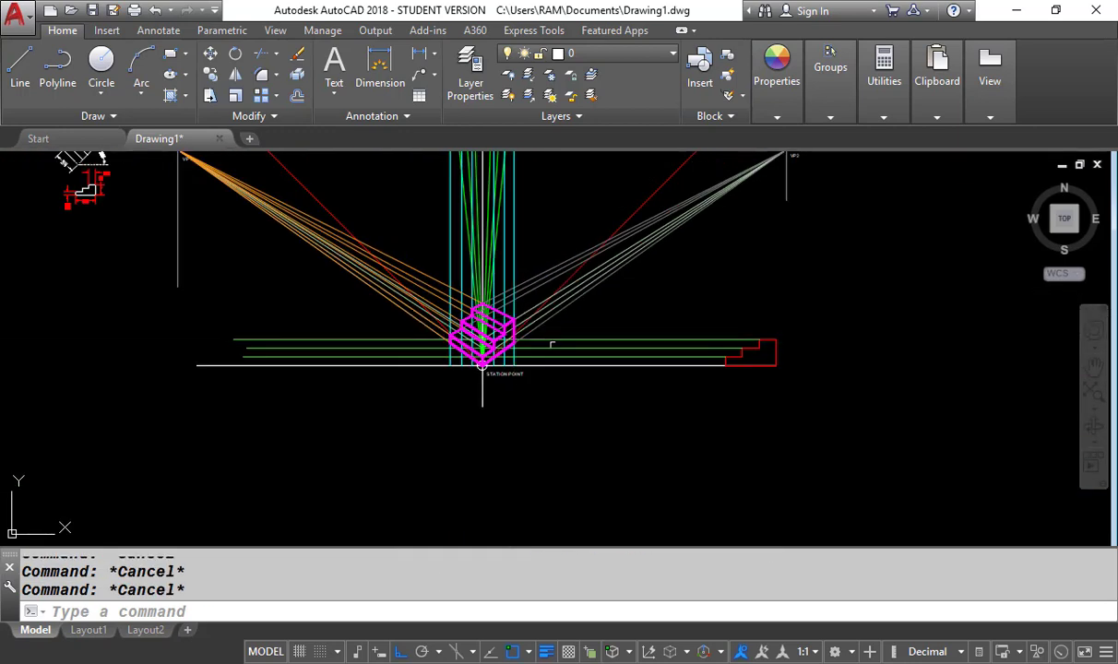
scroll(275, 342, "up", 2)
middle_click_drag(635, 307, 519, 382)
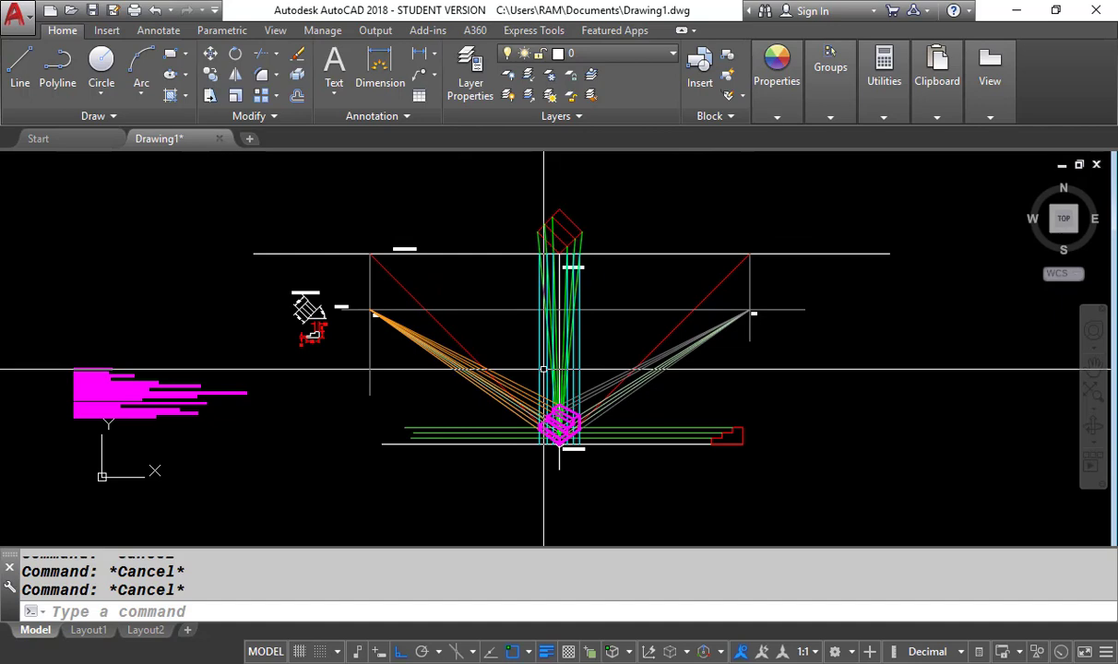
scroll(543, 369, "up", 2)
scroll(499, 379, "down", 2)
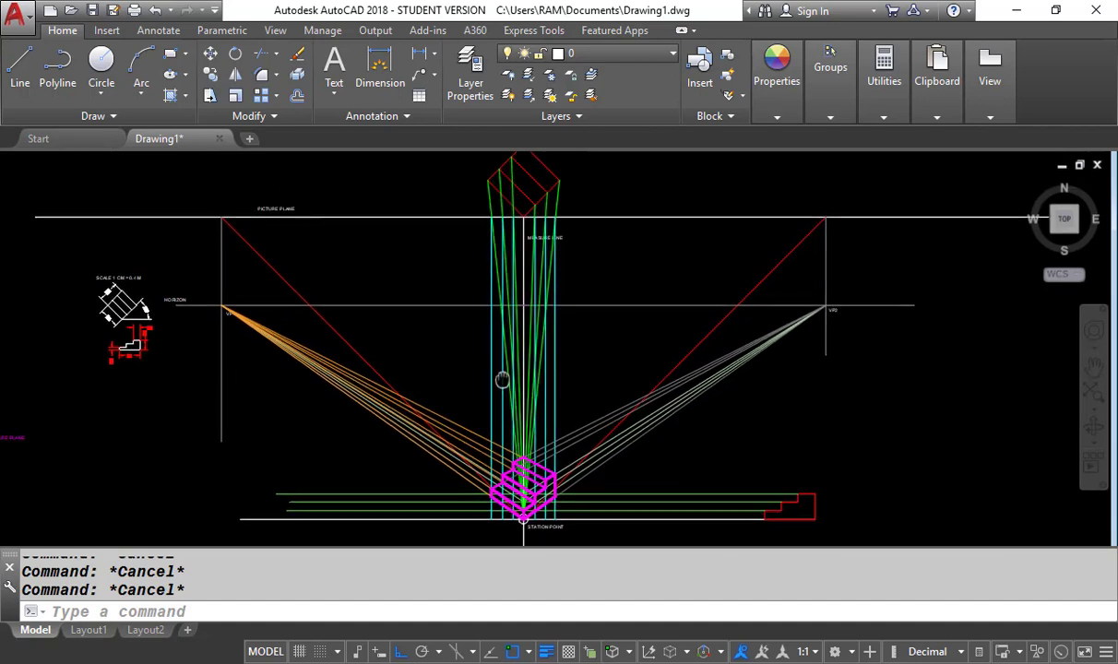
mouse_move(161, 431)
middle_mouse_down()
mouse_move(365, 363)
mouse_move(257, 436)
middle_mouse_up()
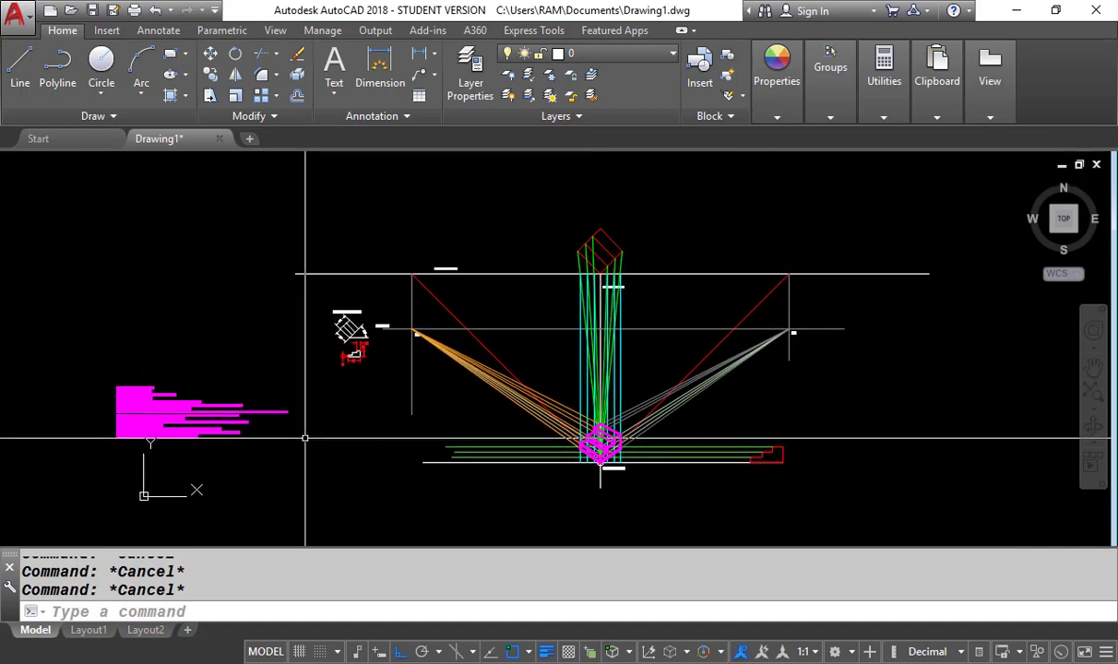